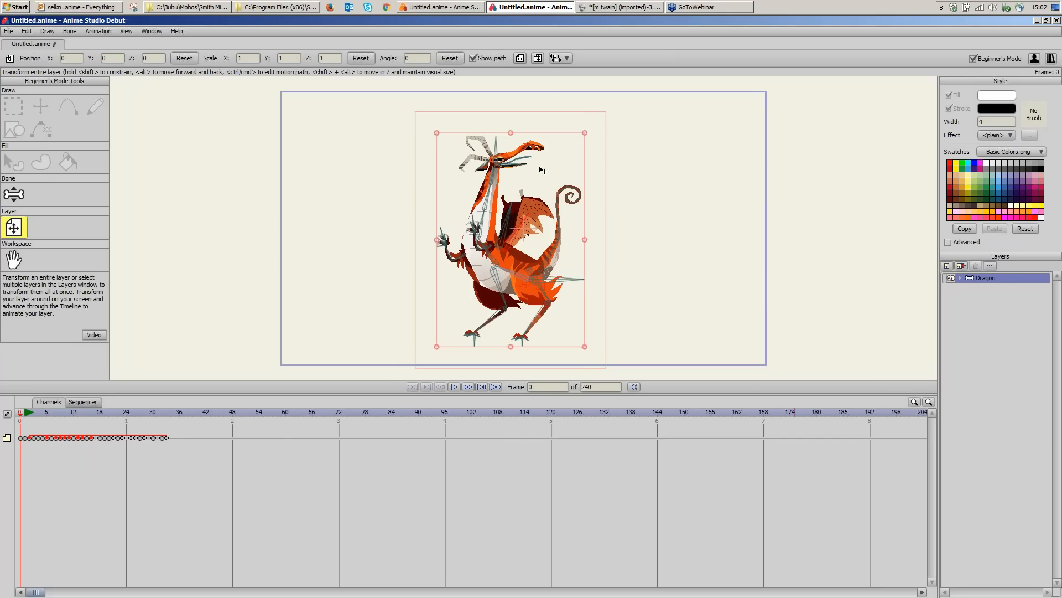
Step: Test the dragon's head and neck bones at frame 0 with Manipulate Bones
left_click(15, 195)
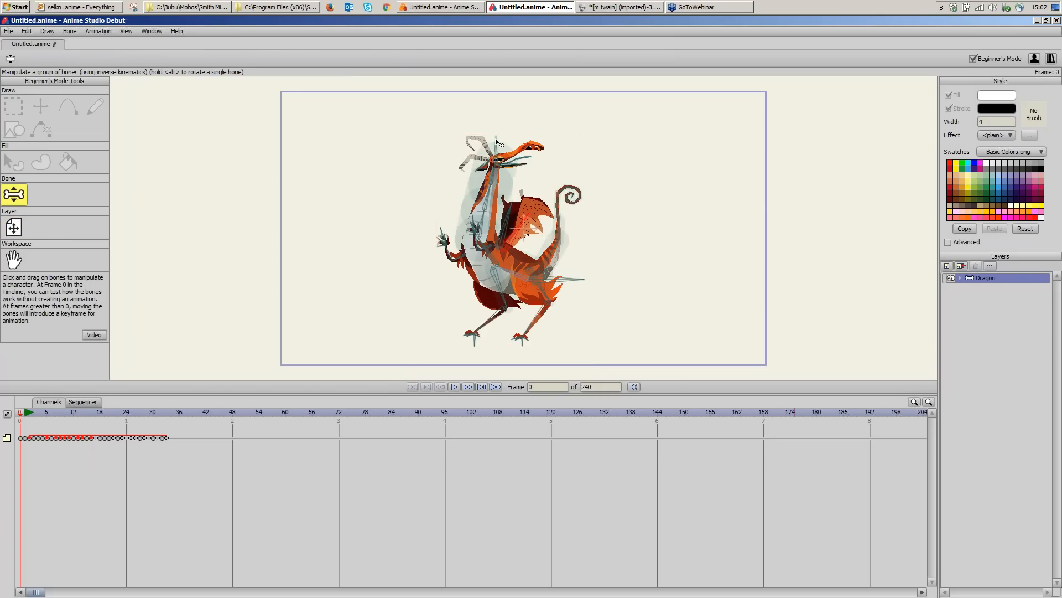
mouse_move(505, 147)
left_mouse_down()
mouse_move(526, 129)
mouse_move(531, 138)
mouse_move(514, 145)
left_mouse_up()
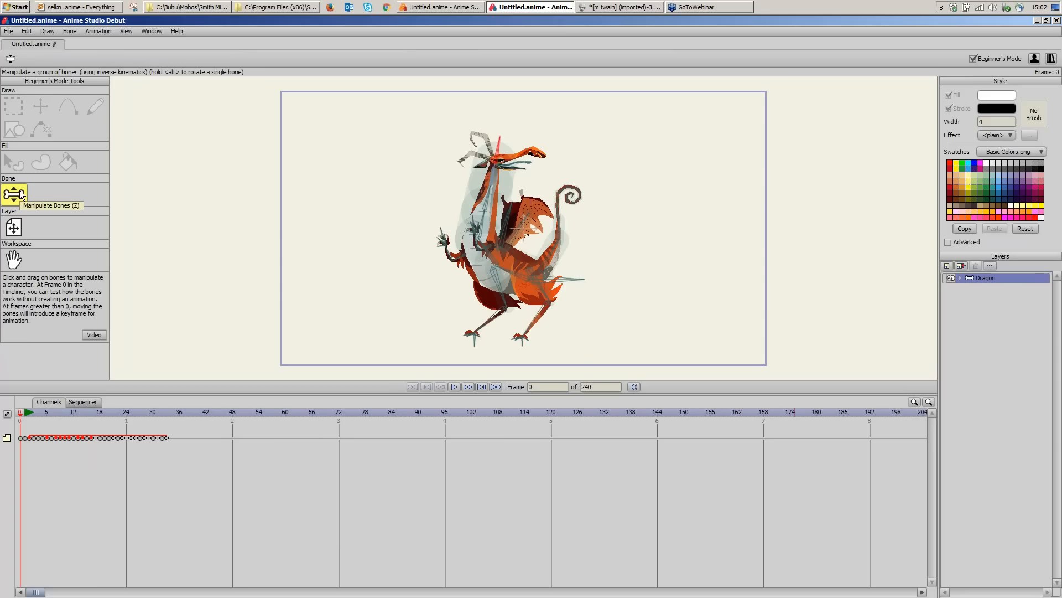
mouse_move(493, 190)
left_mouse_down()
mouse_move(500, 199)
mouse_move(487, 178)
mouse_move(484, 208)
left_mouse_up()
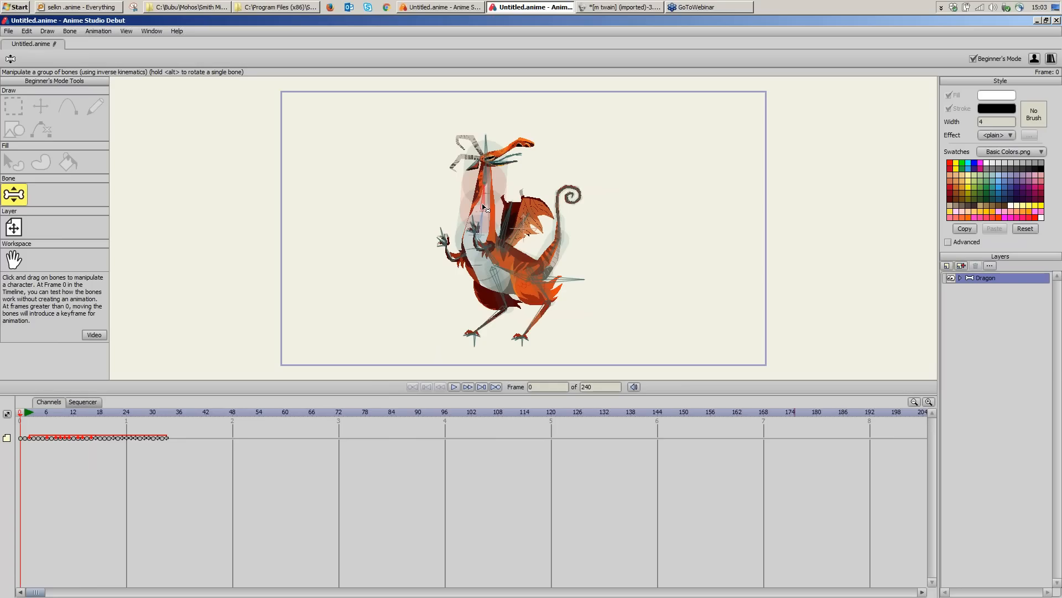
Step: Close the dragon document without saving its changes and create a new blank document
key("ctrl+w")
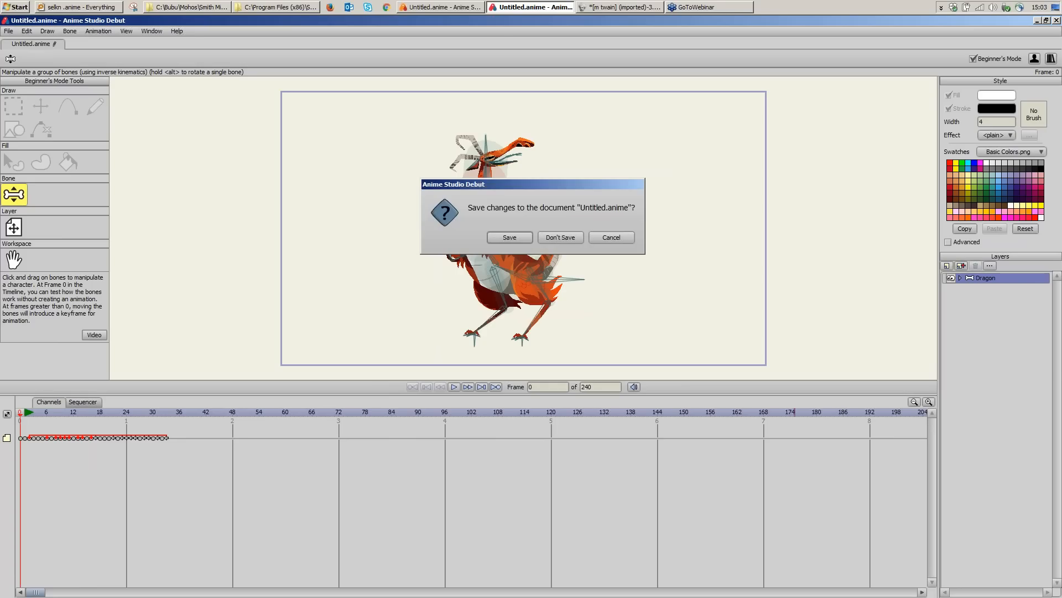
left_click(568, 234)
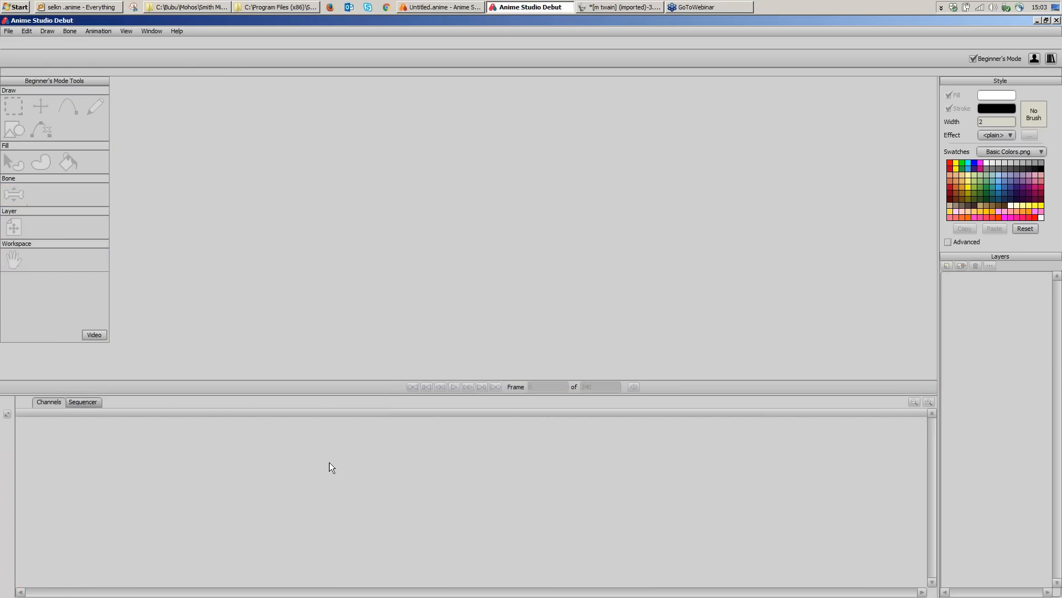
left_click(212, 7)
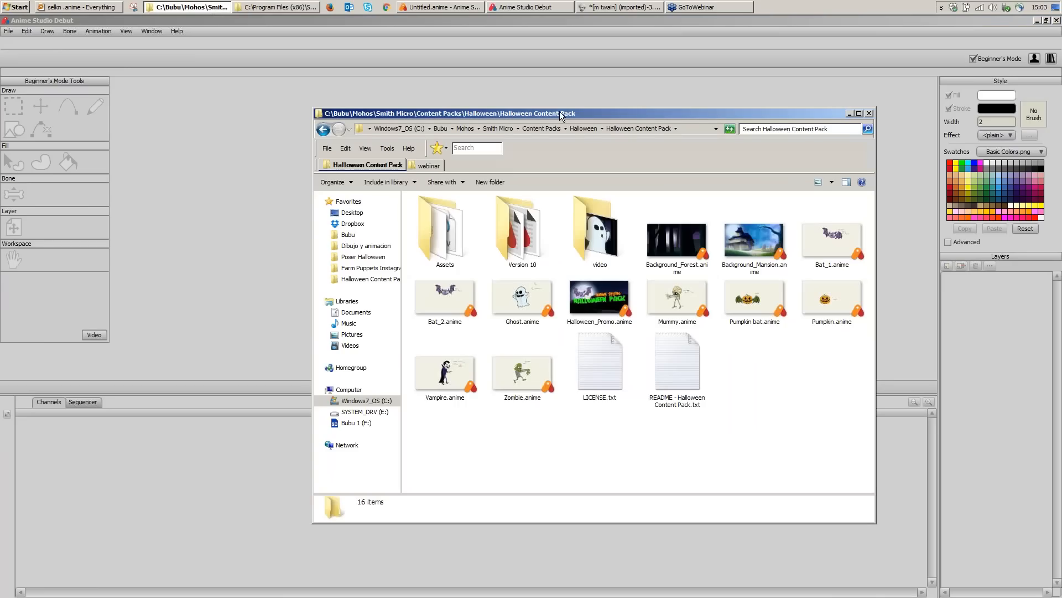
left_click_drag(560, 113, 468, 91)
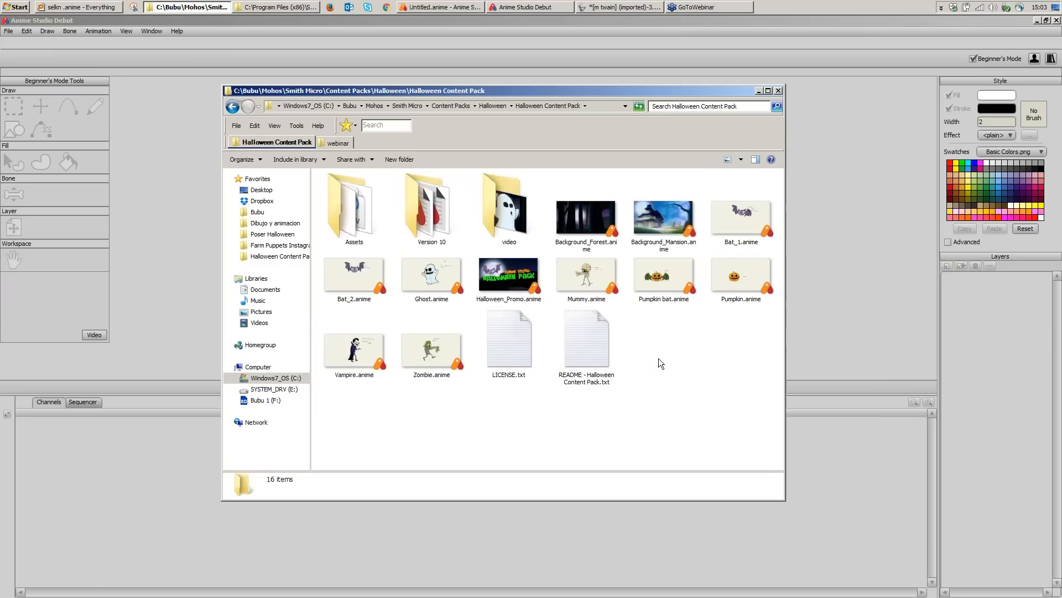
left_click(832, 326)
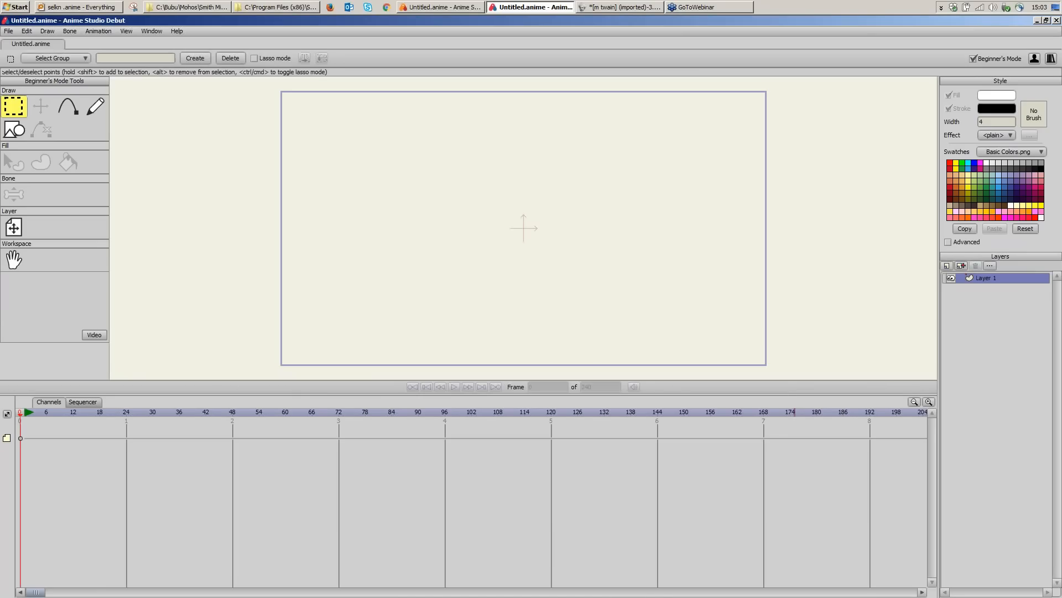
Step: Show the Halloween Content Pack folder in the file browser and select Zombie.anime
left_click(215, 8)
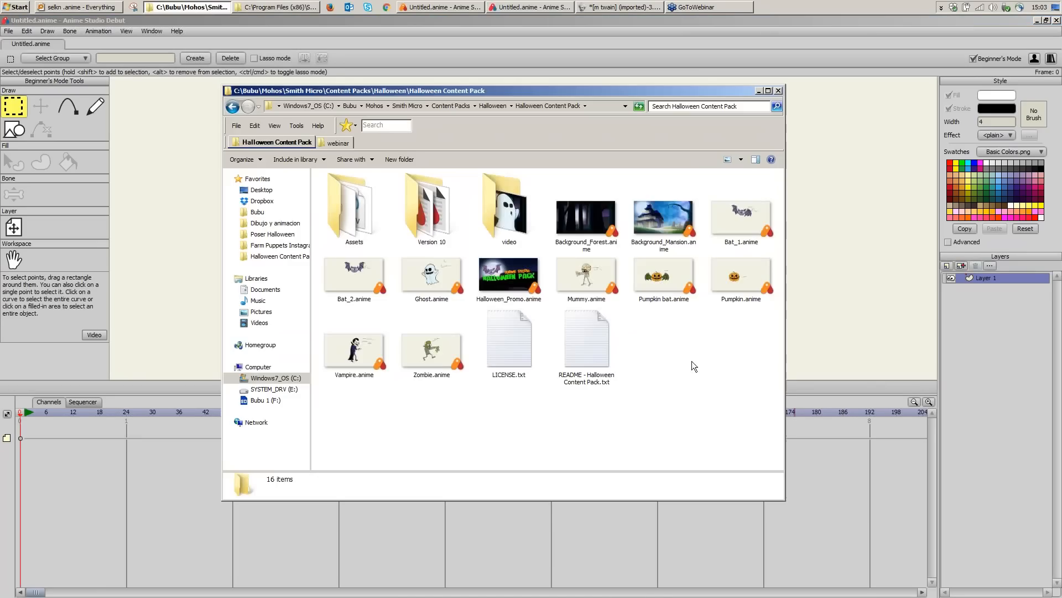
left_click(440, 355)
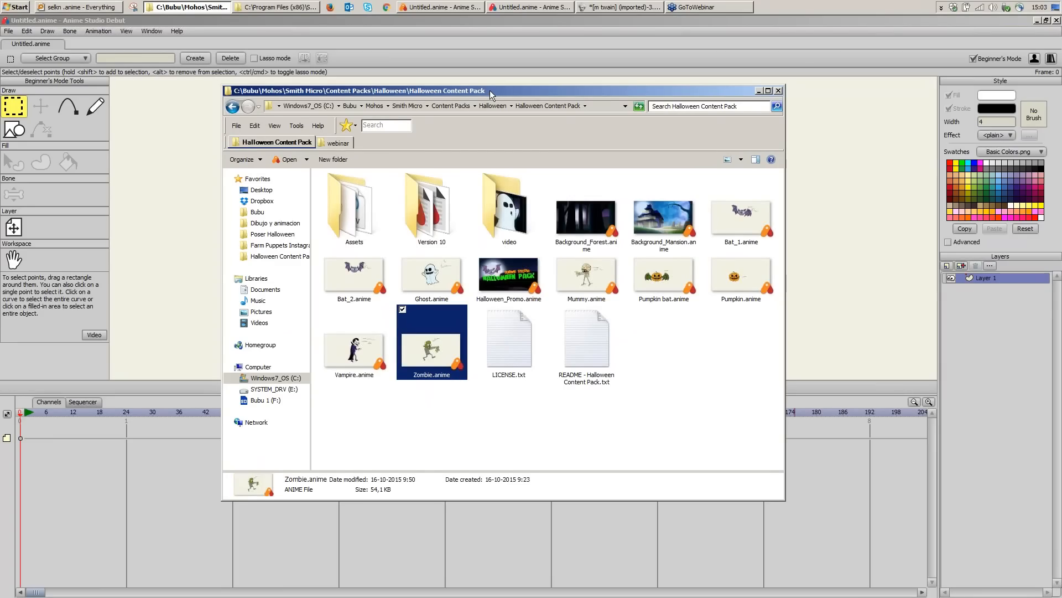
left_click_drag(490, 91, 492, 90)
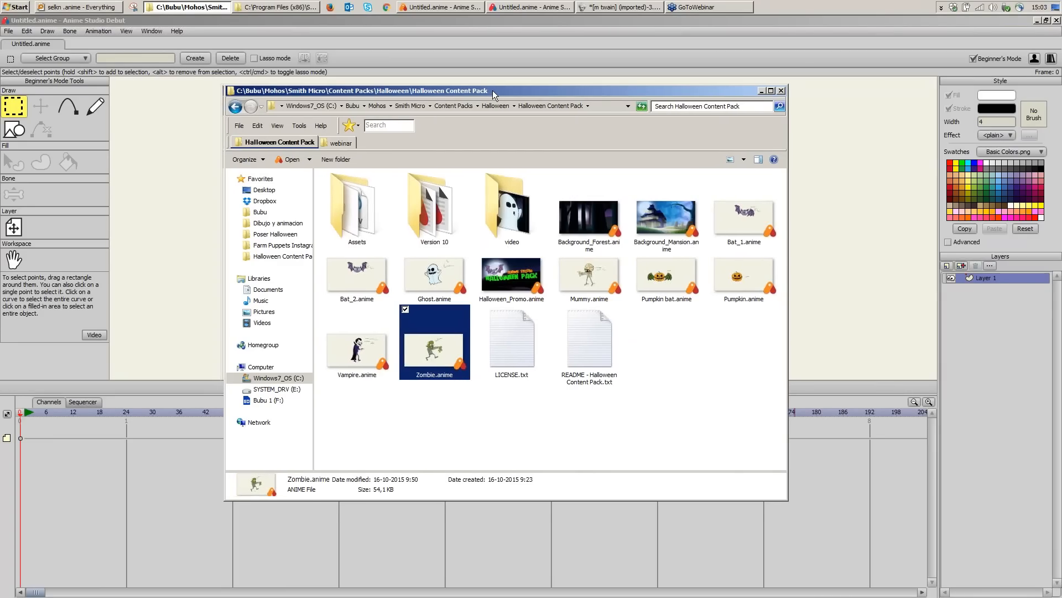
Step: Import the Zombie character from Zombie.anime in the Halloween Content Pack folder into the blank document
left_click(530, 7)
left_click(9, 31)
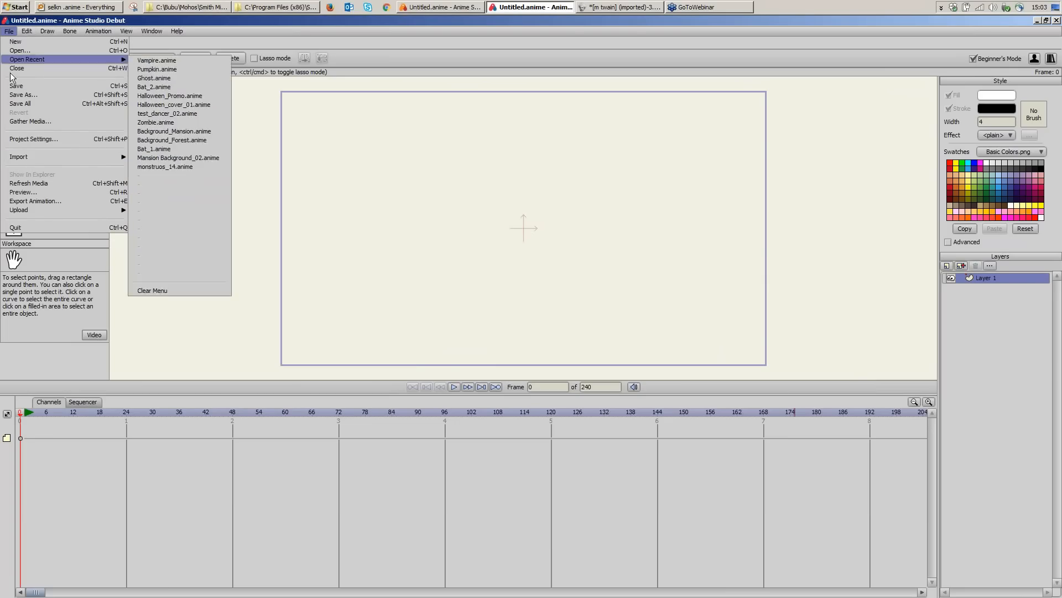
mouse_move(38, 157)
left_click(220, 171)
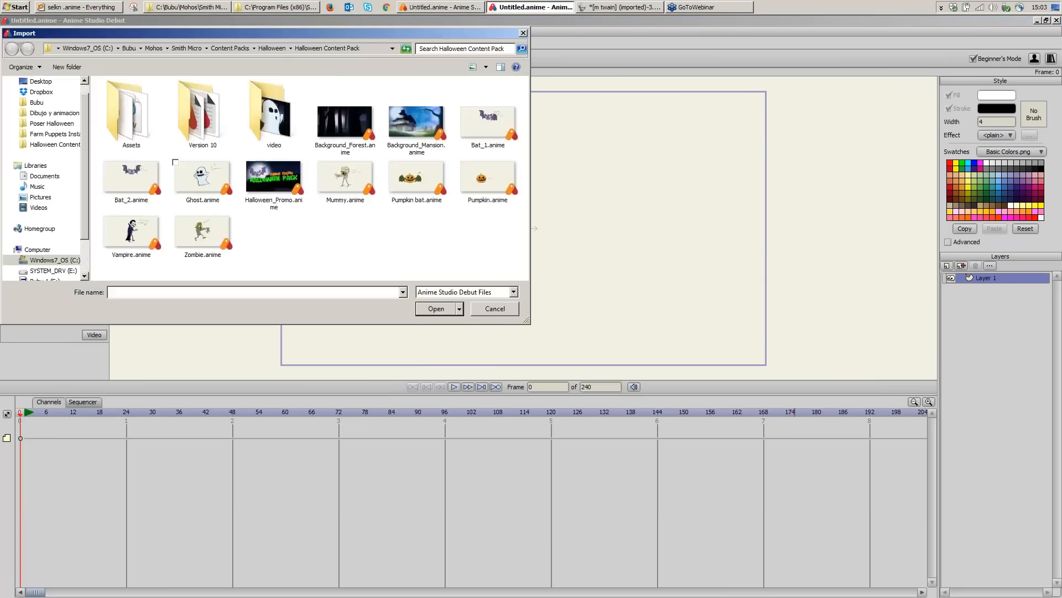
left_click_drag(407, 32, 607, 84)
left_click(404, 285)
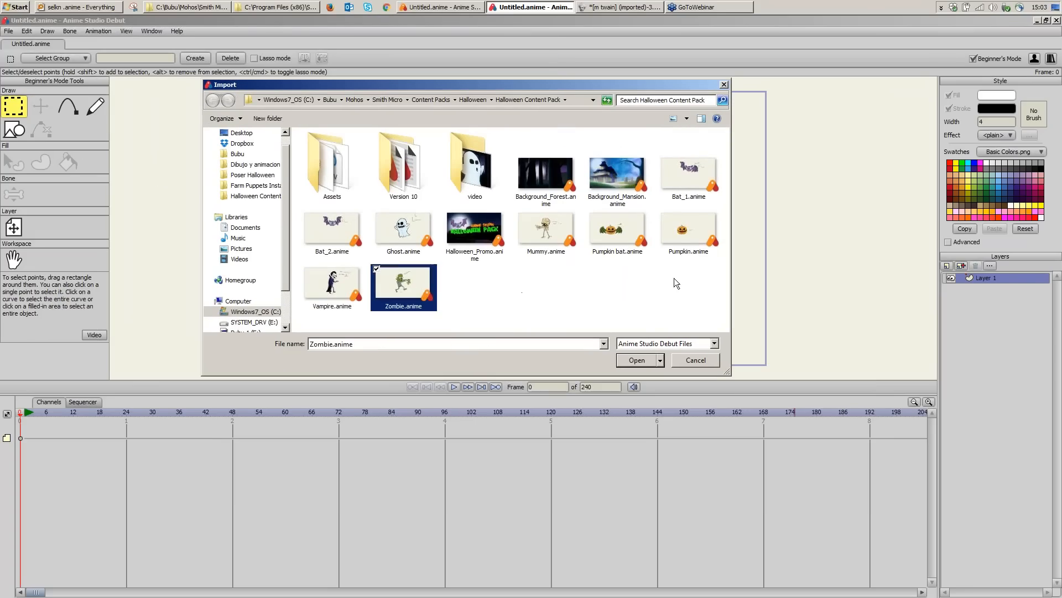
left_click(637, 360)
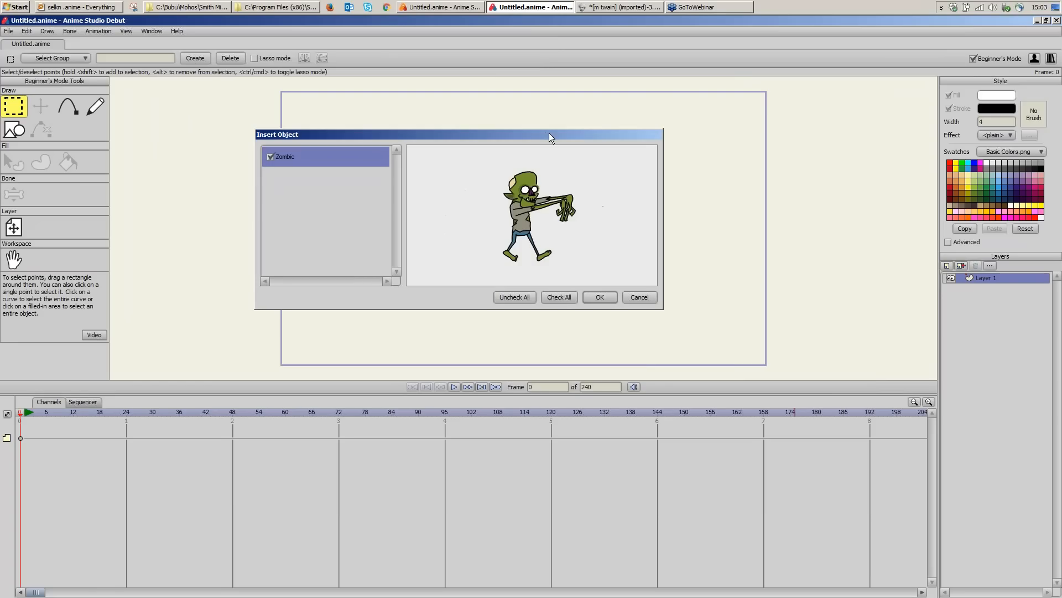
left_click_drag(549, 133, 551, 132)
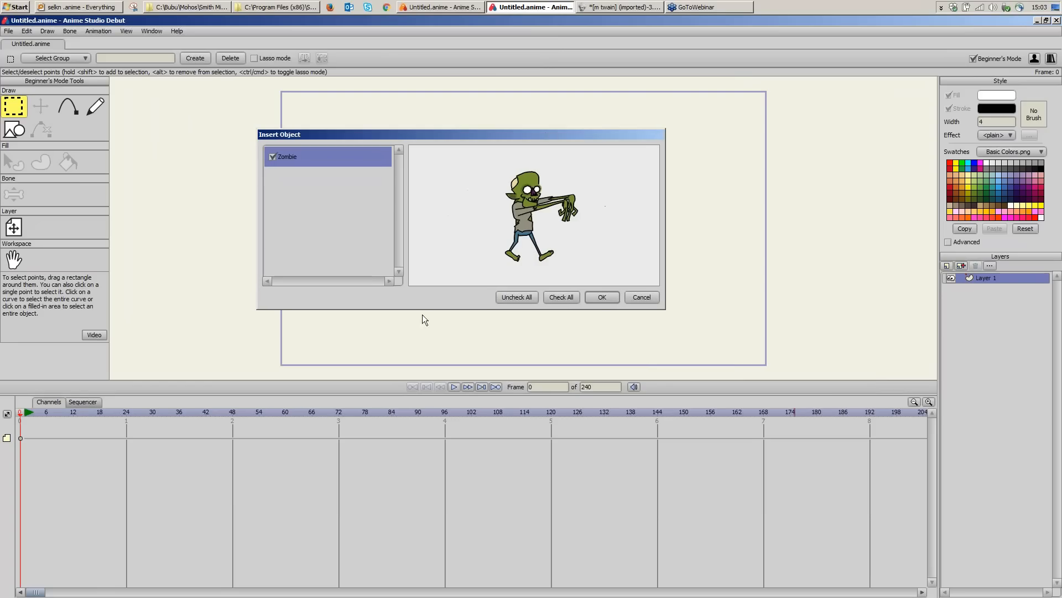
left_click(602, 297)
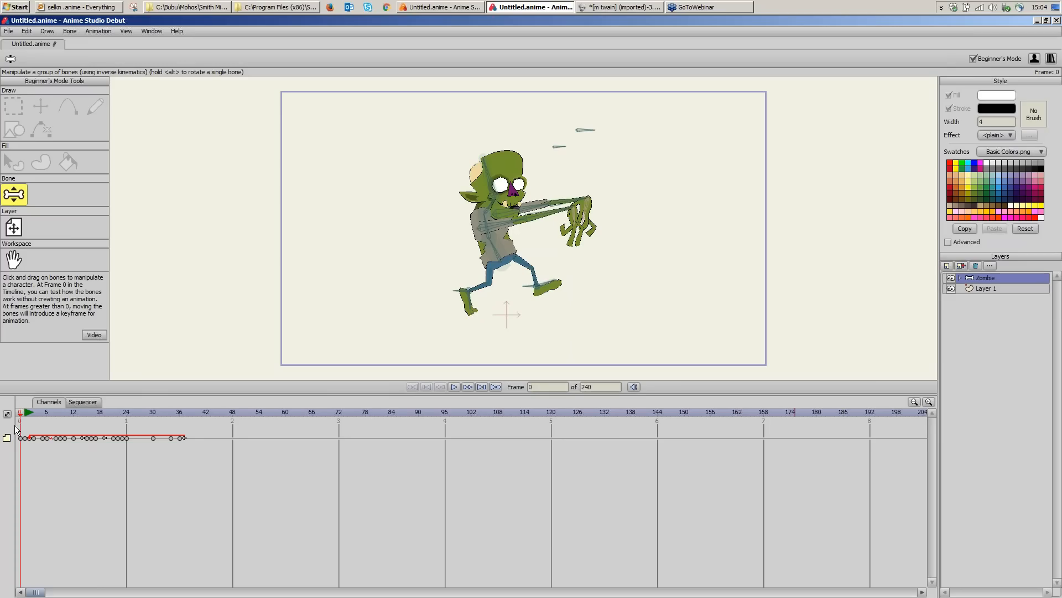
Step: Test the zombie's arm, head and neck bones at frame 0 with Manipulate Bones
left_click_drag(564, 202, 553, 224)
left_click_drag(500, 169, 491, 165)
mouse_move(487, 213)
left_mouse_down()
mouse_move(498, 209)
mouse_move(488, 195)
left_mouse_up()
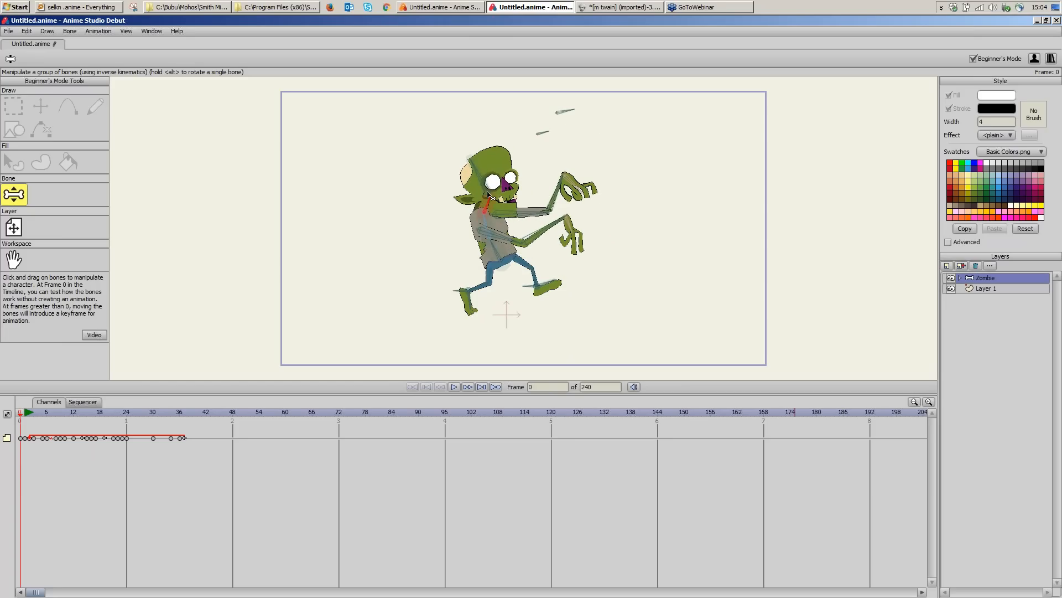
left_click_drag(552, 194, 545, 139)
left_click(555, 228)
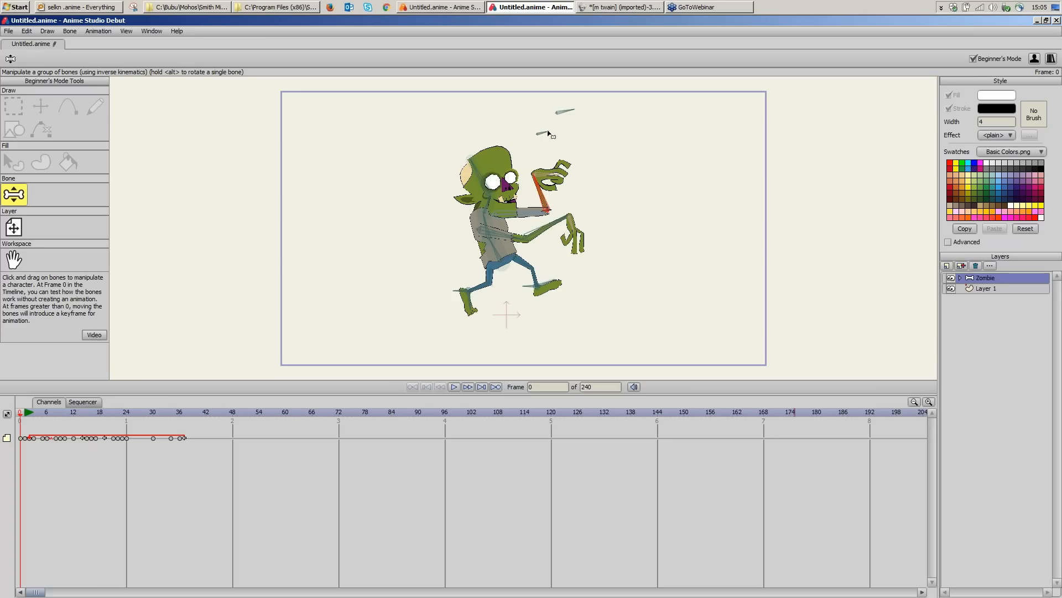
Step: Try the two small control bones floating above the zombie to change its facial expression
left_click(546, 134)
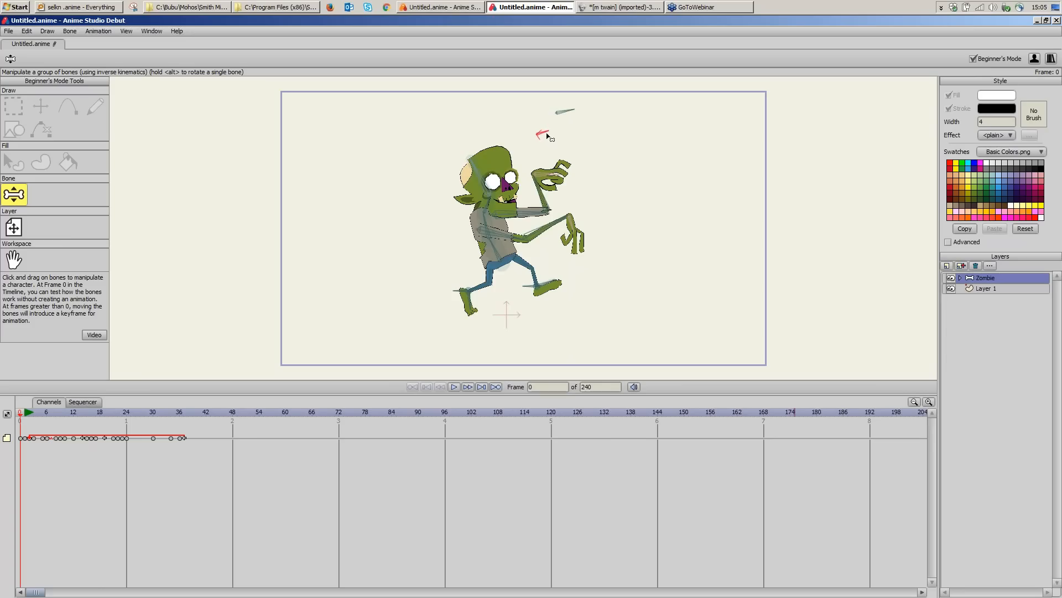
left_click_drag(548, 134, 575, 127)
left_click(576, 109)
Step: Try another pose at frame 0 by bending both zombie forearms and tilting the head forward
left_click_drag(542, 198, 564, 193)
left_click_drag(555, 222, 545, 220)
left_click_drag(482, 156, 491, 153)
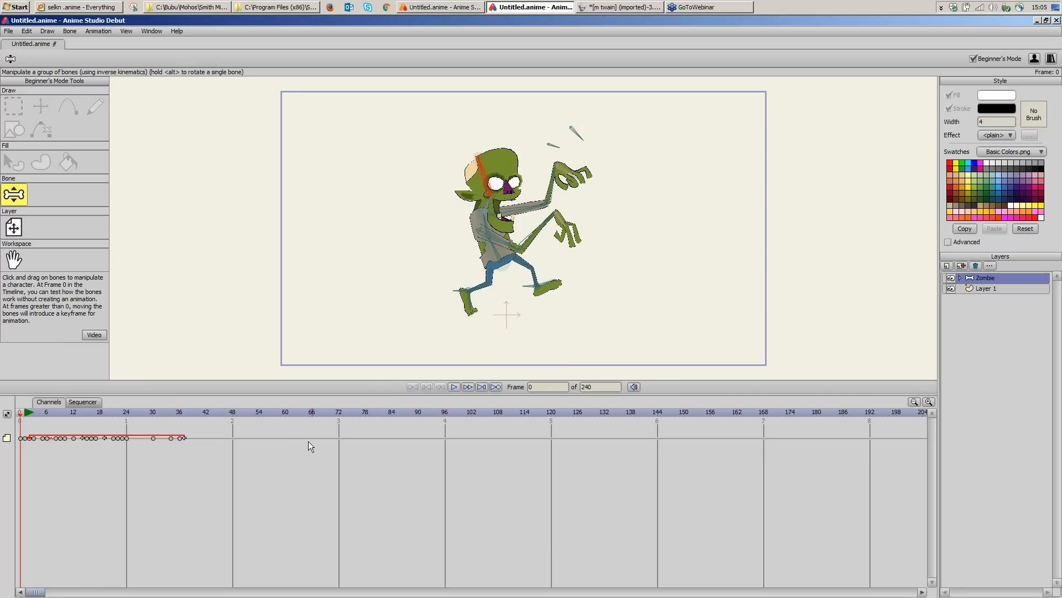
Step: Play the zombie's walk animation, stop it, and compare the poses at frames 0, 1 and 2
left_click(454, 386)
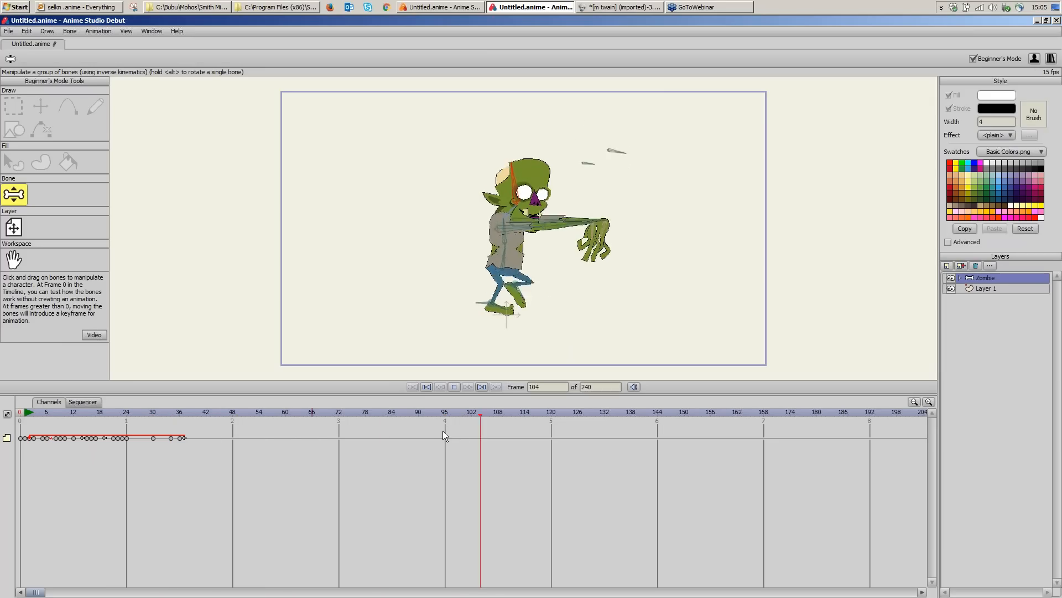
left_click(427, 386)
left_click(24, 414)
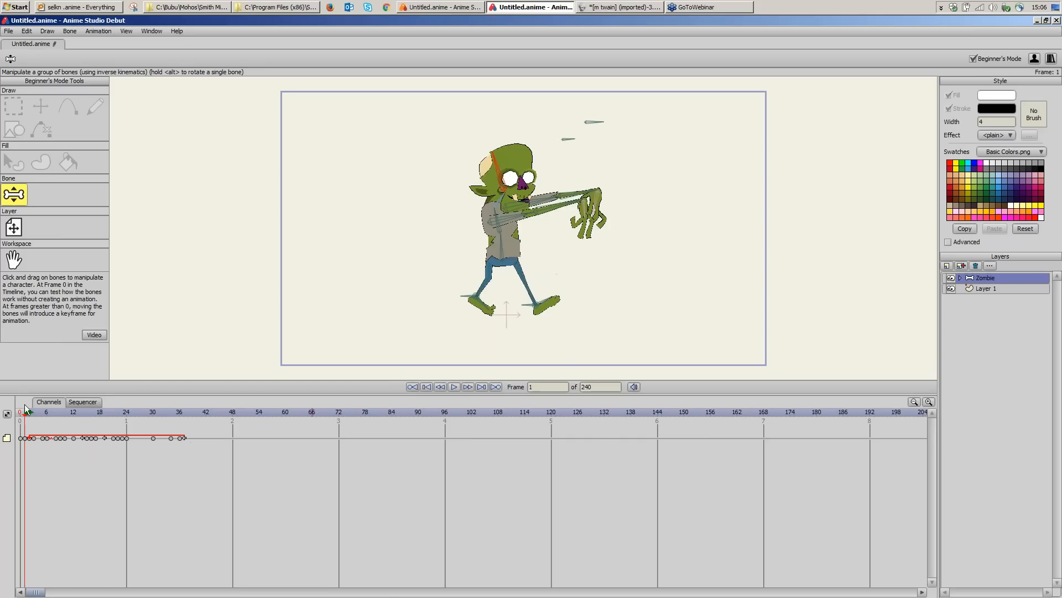
left_click(18, 419)
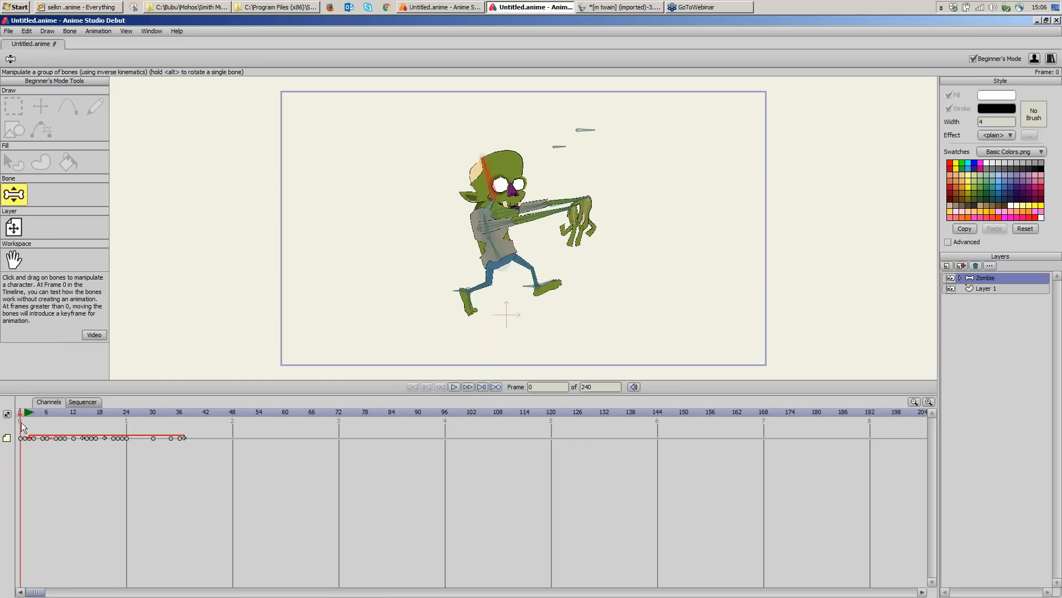
left_click_drag(21, 423, 28, 449)
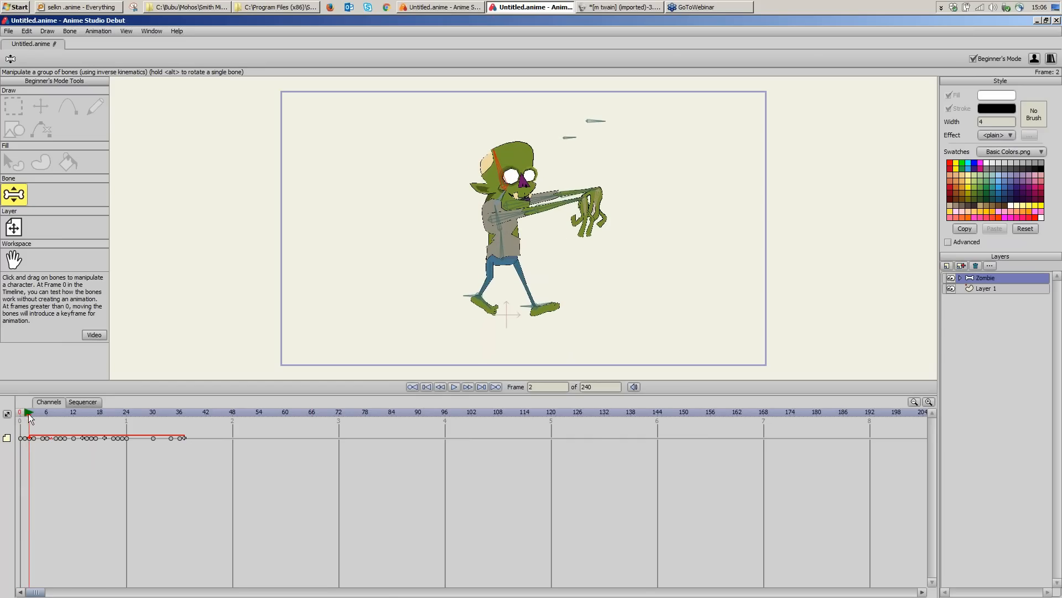
Step: At frame 1, move the Zombie layer to about X -1.22, Y 0.25 and scale it to about 0.54 with Transform Layer
left_click_drag(28, 413, 25, 466)
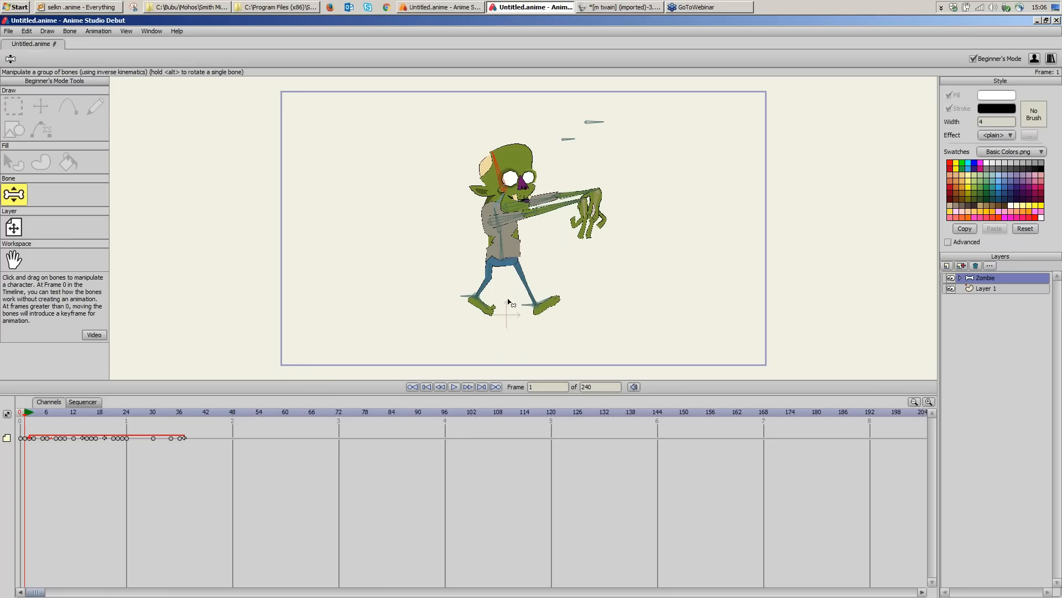
left_click(18, 228)
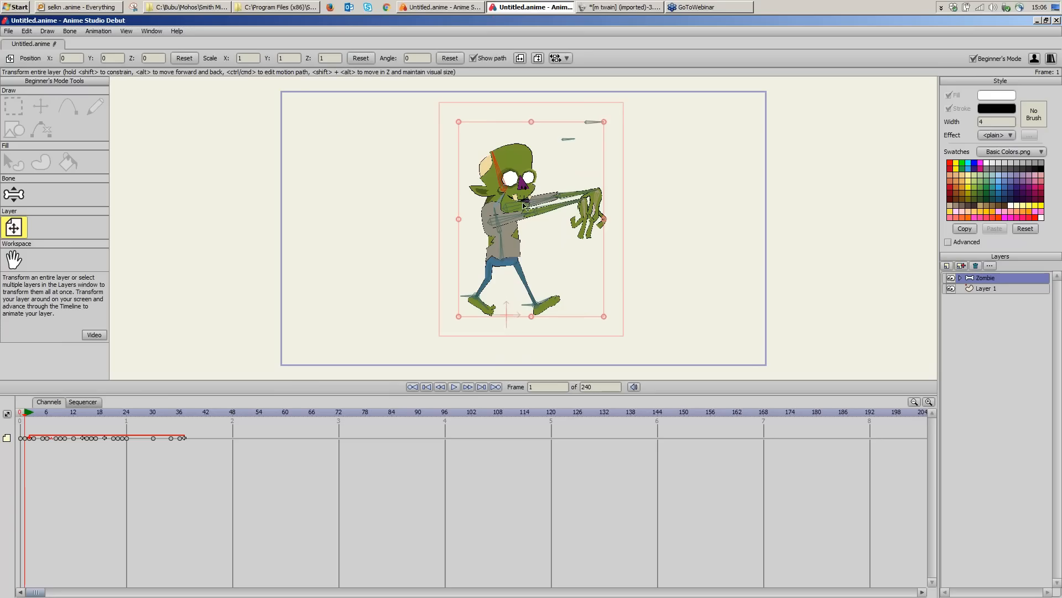
left_click_drag(531, 212, 361, 212)
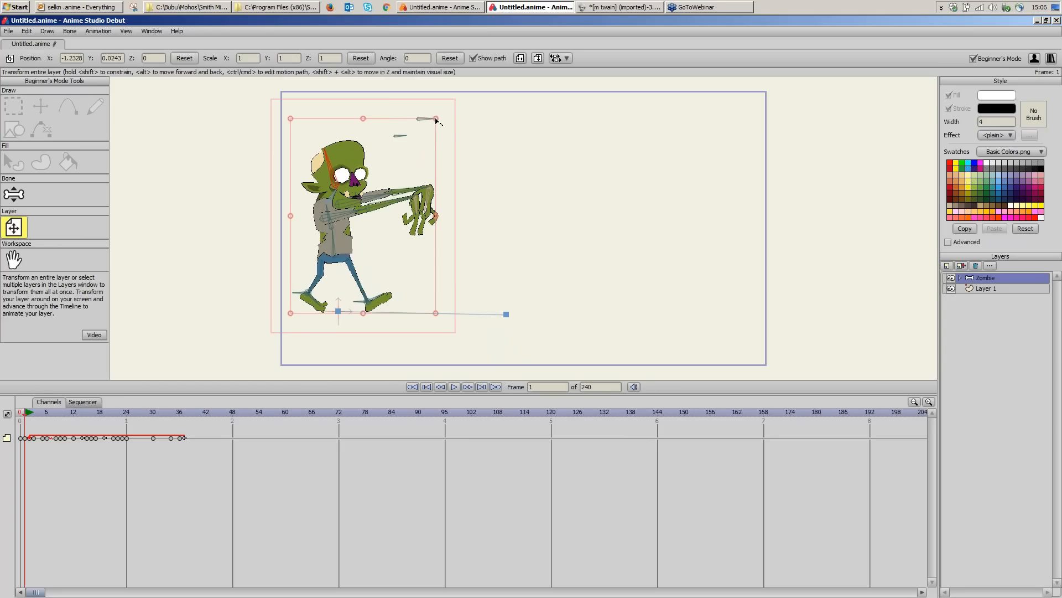
left_click_drag(436, 118, 391, 210)
left_click_drag(361, 268, 363, 234)
Step: At frame 120, move the Zombie layer to about X 0.54, Y -0.18 and enlarge it to about 1.19
left_click_drag(25, 413, 551, 428)
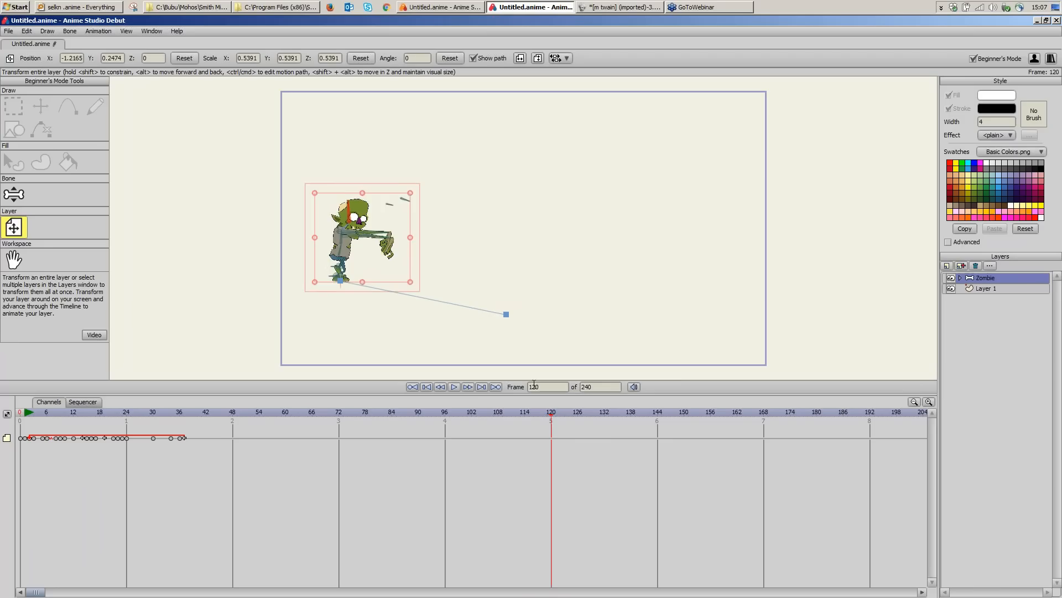
left_click_drag(382, 247, 621, 305)
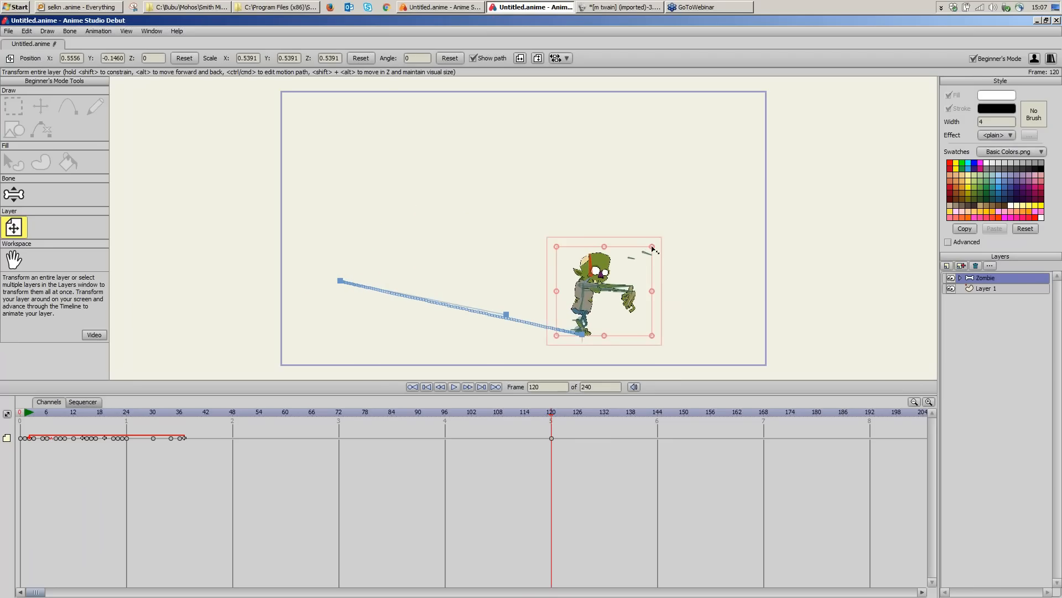
left_click_drag(654, 249, 731, 134)
Step: Scrub the timeline from frame 1 through 120 to frame 150 to review the zombie's movement and growth
left_click(28, 413)
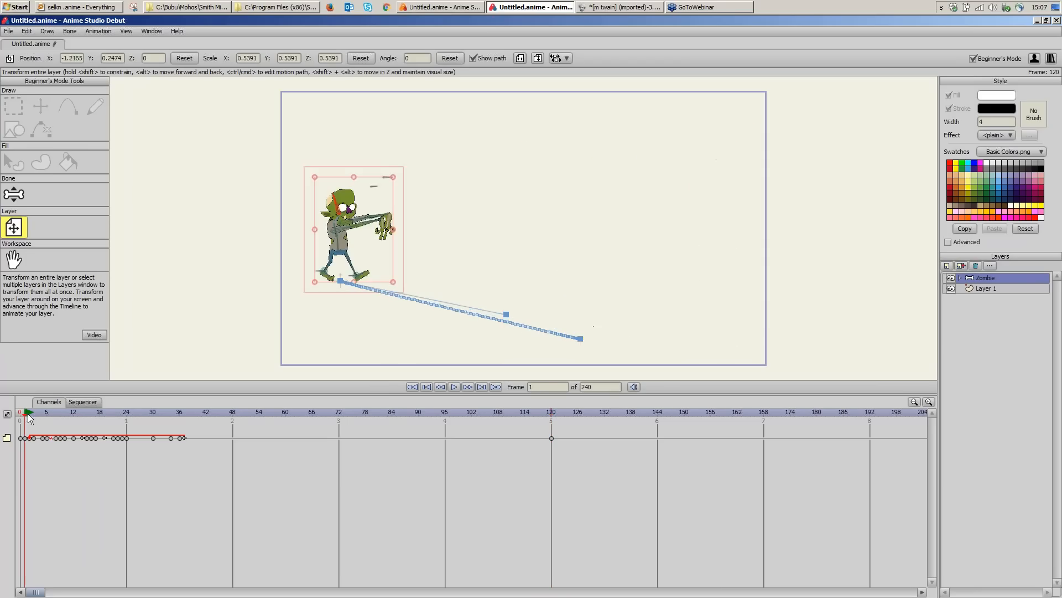
left_click_drag(27, 413, 551, 441)
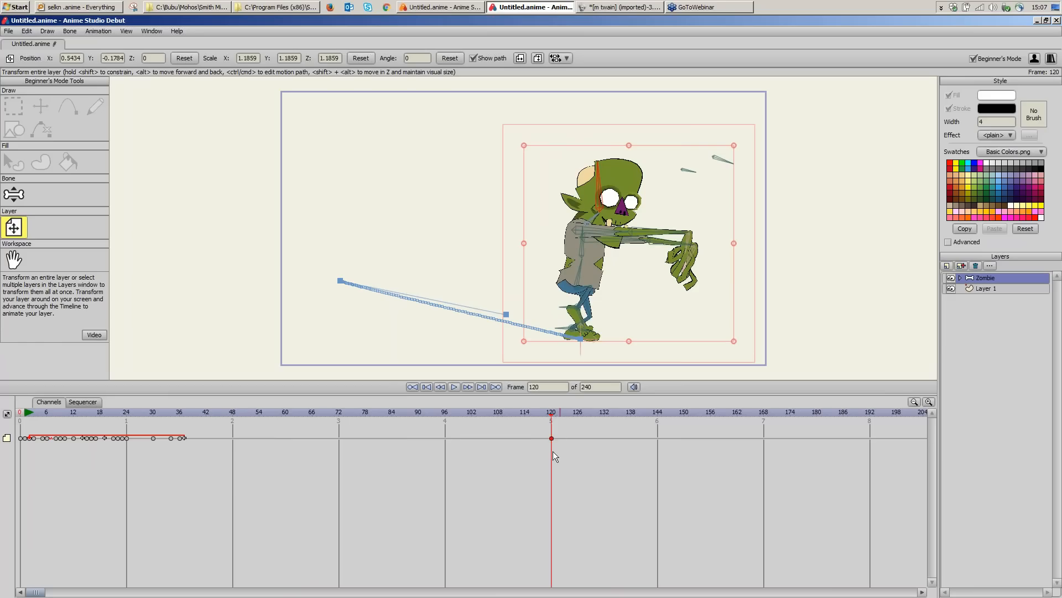
left_click_drag(552, 409, 677, 429)
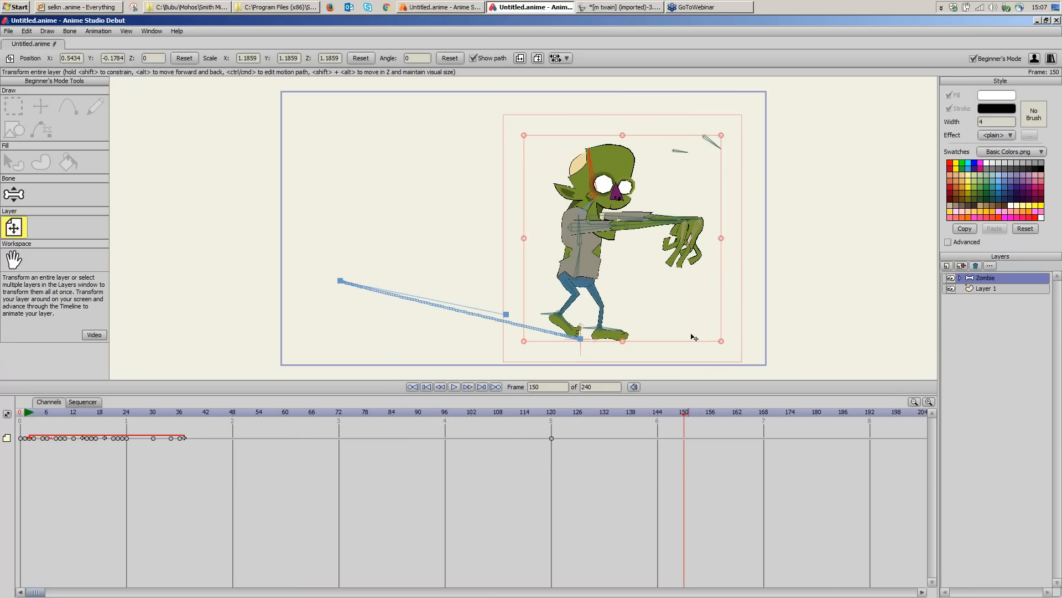
Step: Flip the Zombie layer horizontally at frame 120
left_click_drag(489, 412, 551, 430)
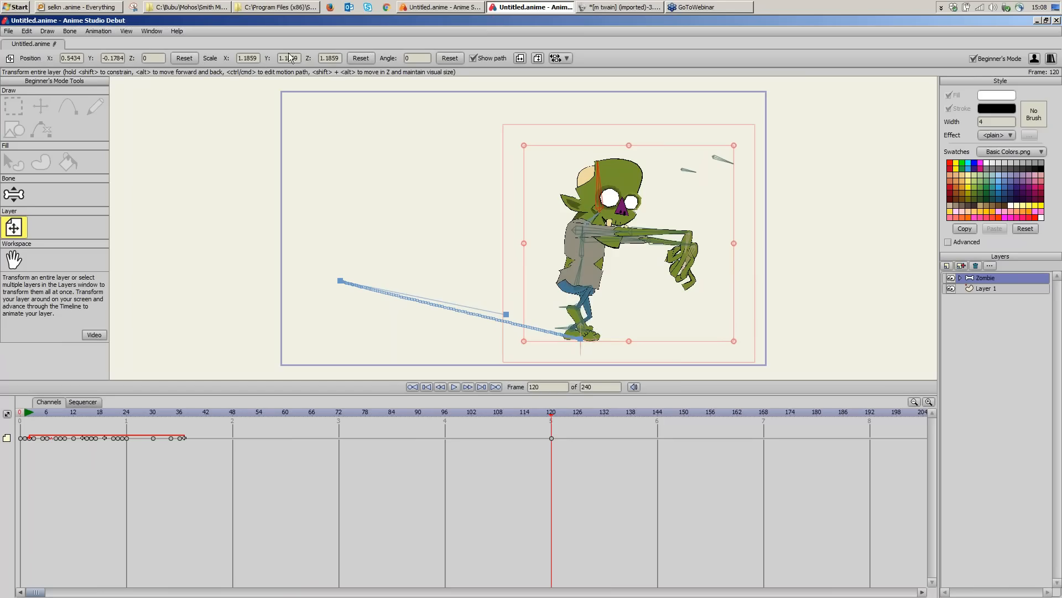
left_click(520, 59)
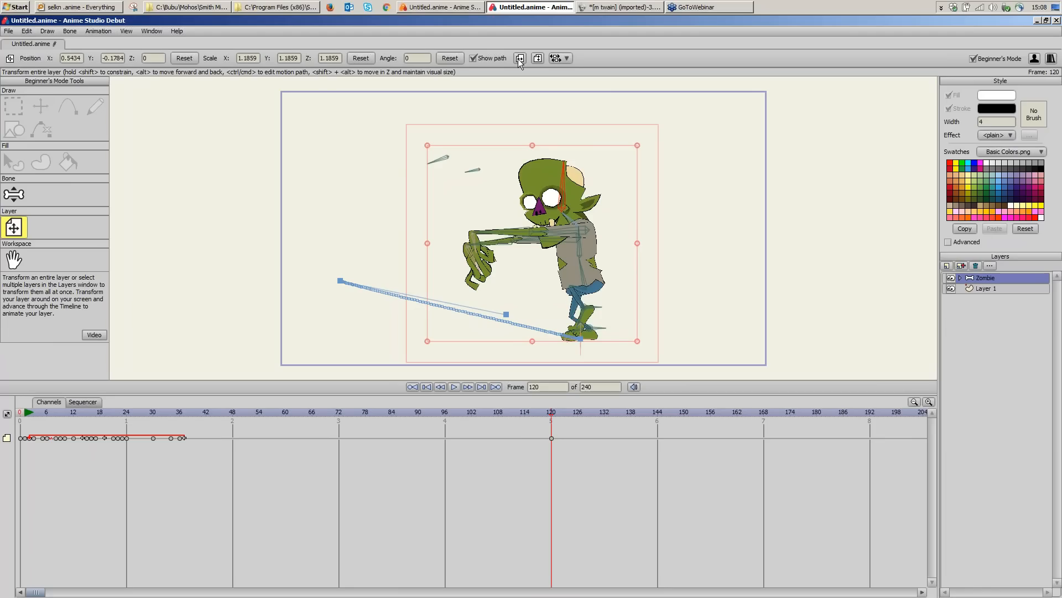
Step: At frame 168, move the Zombie layer past the stage's lower-left edge to about X -1.00, Y -0.80 and enlarge it to about 1.77
left_click_drag(566, 409, 763, 415)
left_click_drag(591, 277, 350, 330)
mouse_move(427, 179)
left_mouse_down()
mouse_move(442, 159)
mouse_move(419, 199)
mouse_move(421, 187)
left_mouse_up()
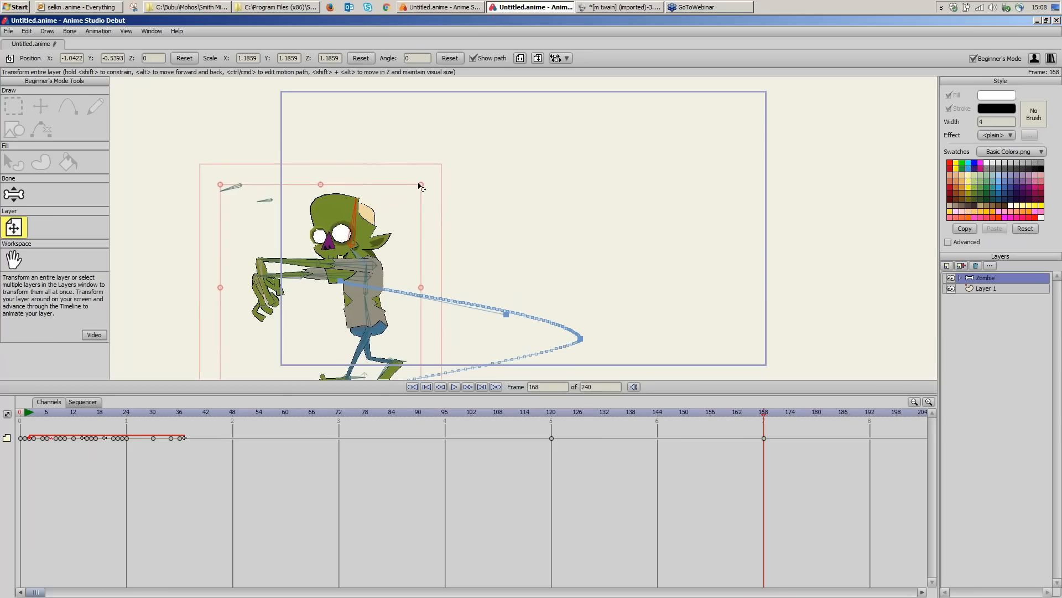
left_click_drag(424, 183, 433, 157)
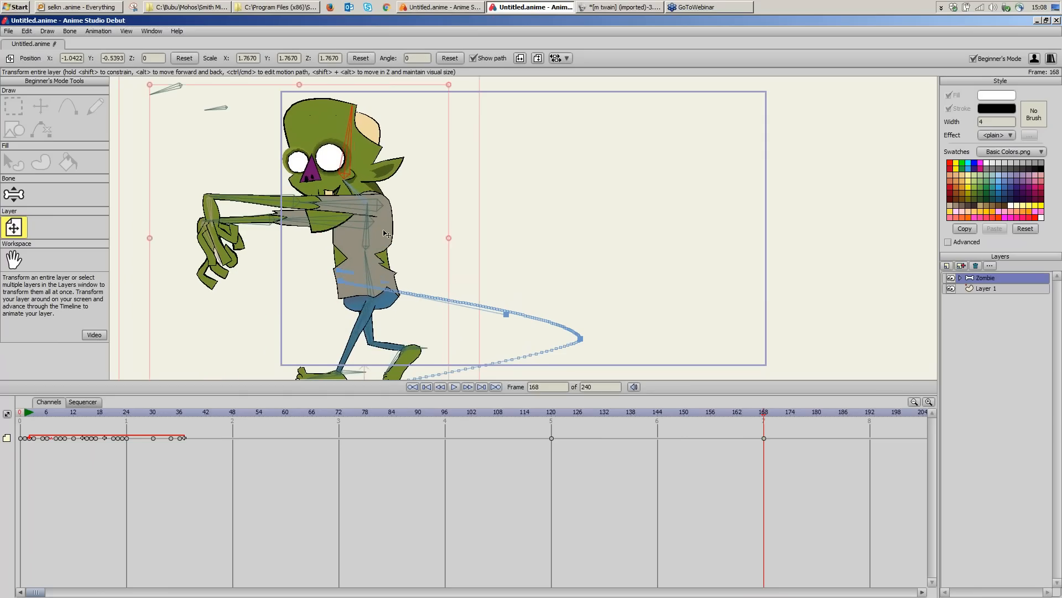
left_click_drag(384, 224, 392, 264)
Step: Scrub back from frame 149 to the start, play the zombie animation through, and return to frame 1
left_click(671, 413)
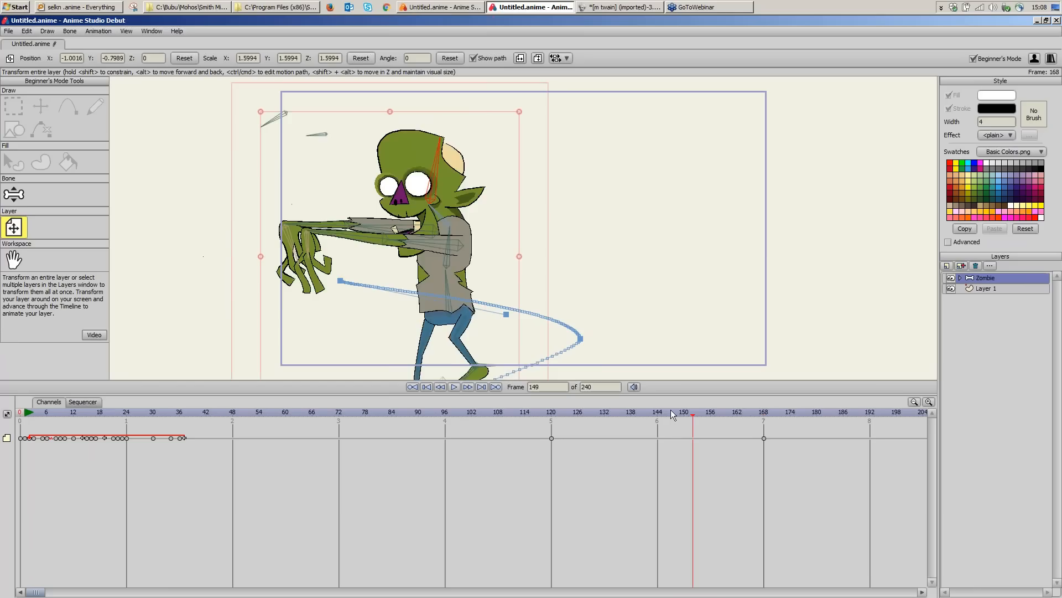
left_click_drag(670, 409, 28, 423)
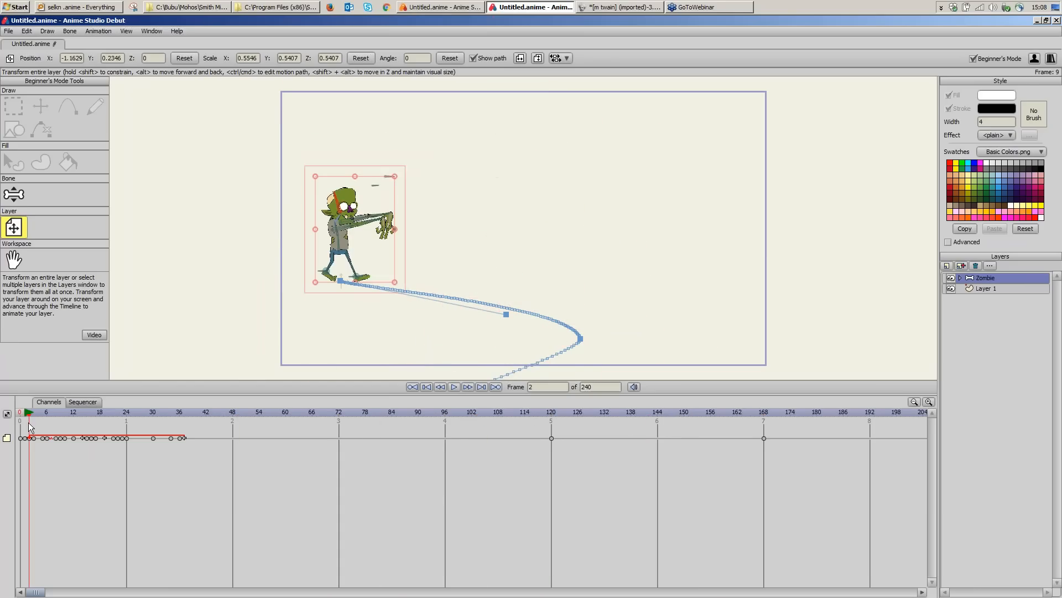
left_click(453, 388)
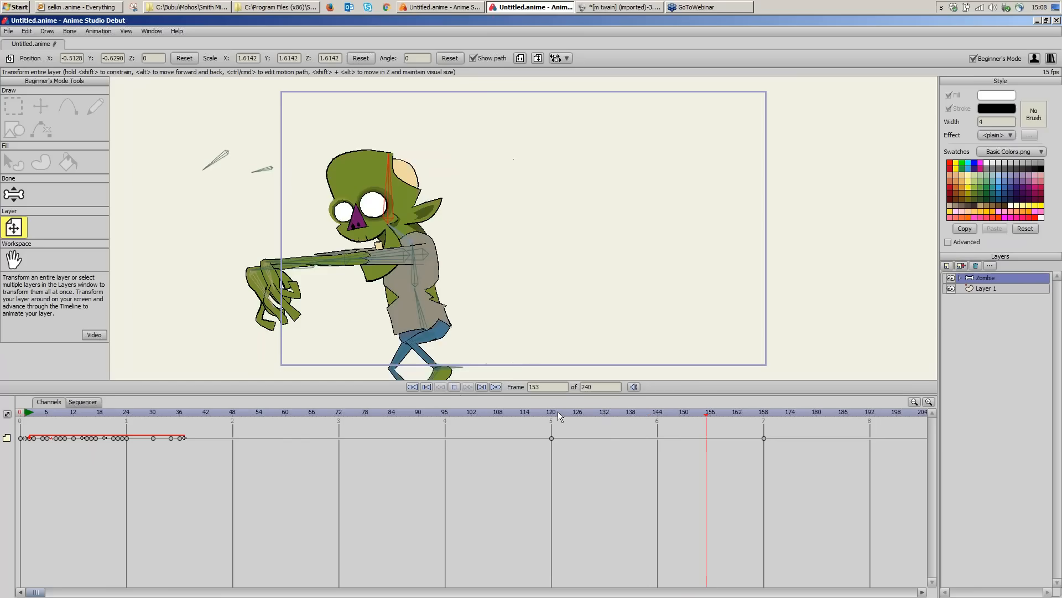
left_click(277, 412)
left_click(25, 423)
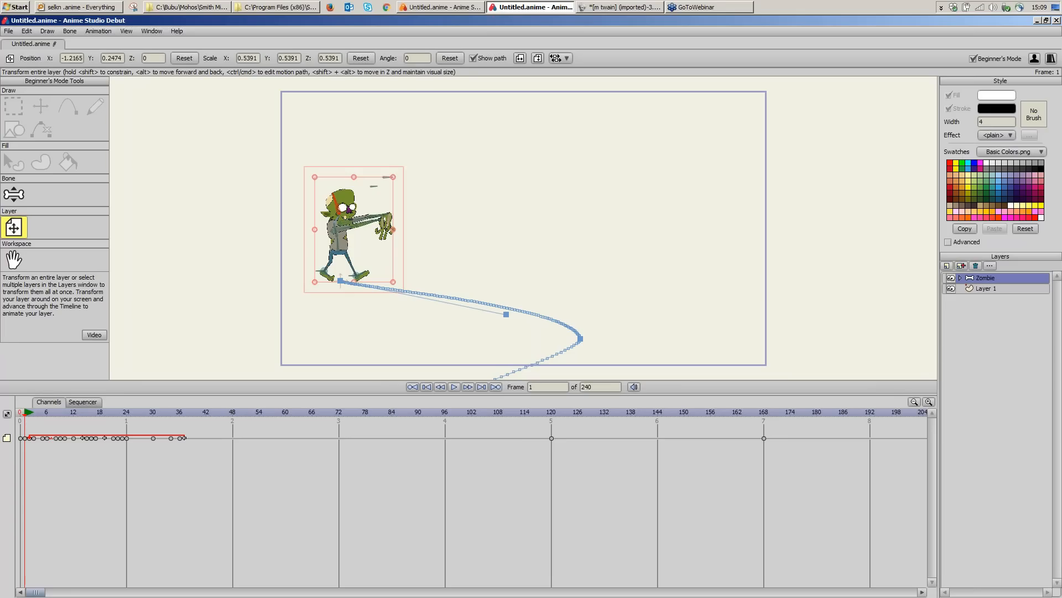
Step: Turn off Beginner's Mode, and at frame 120 shift the Zombie layer to about X 0.45, Y -0.15 and enlarge it to about 1.26
left_click(973, 58)
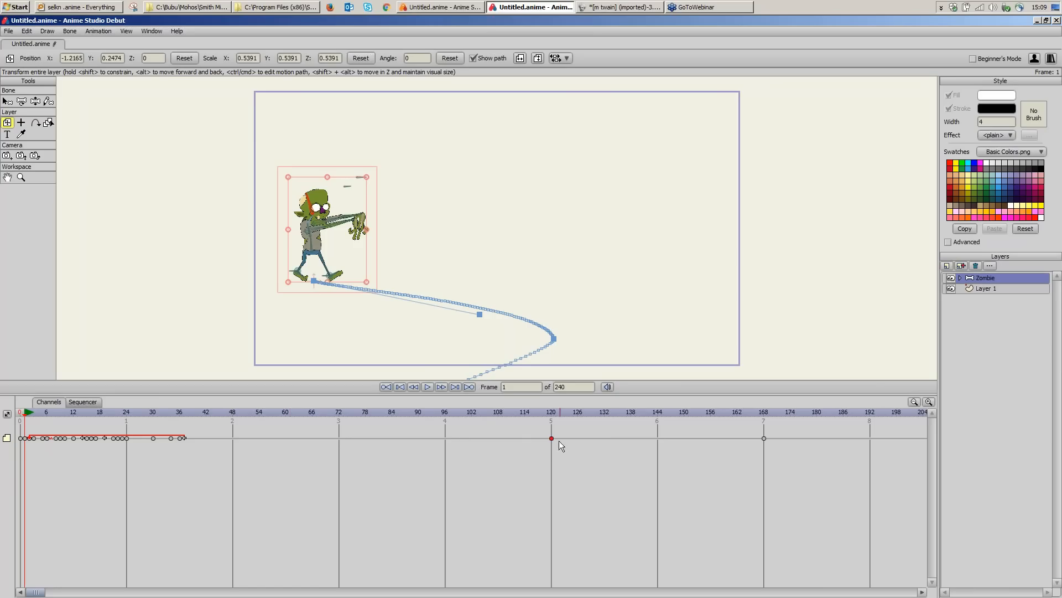
left_click(553, 411)
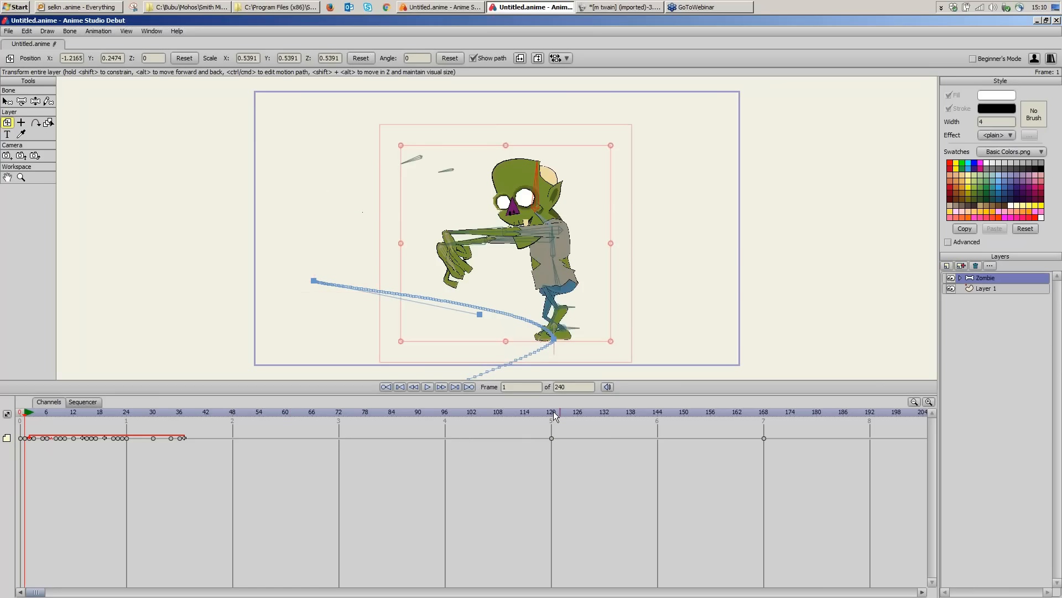
left_click_drag(553, 411, 554, 446)
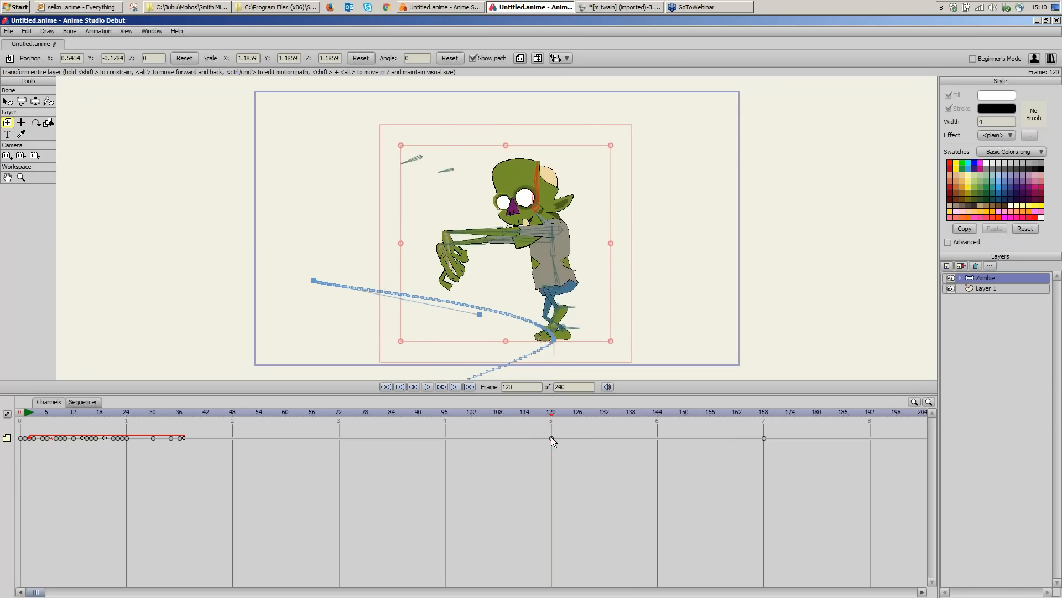
left_click_drag(588, 309, 566, 316)
mouse_move(598, 142)
left_mouse_down()
mouse_move(609, 138)
mouse_move(601, 131)
left_mouse_up()
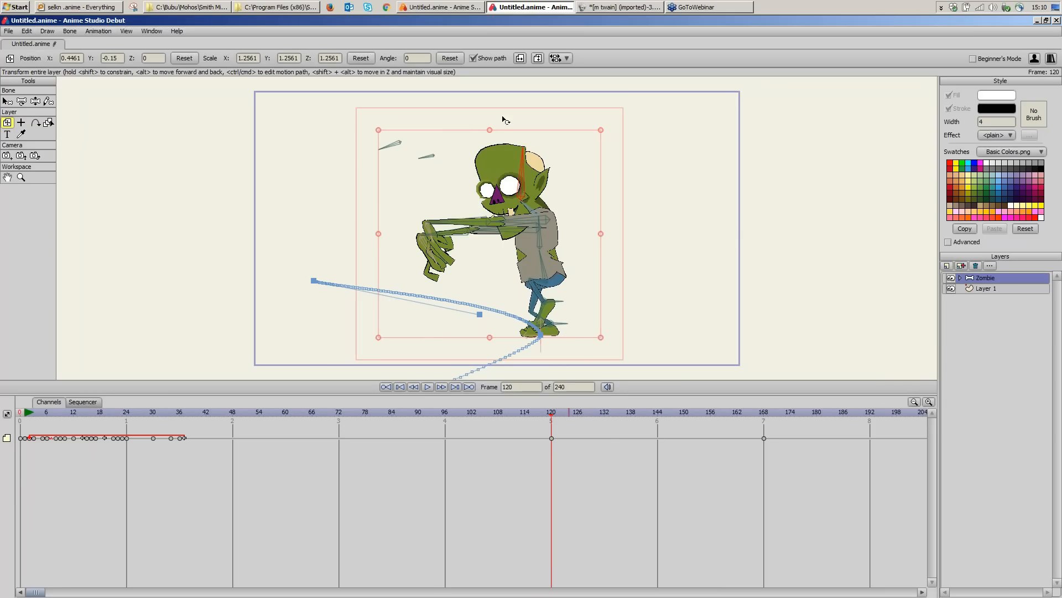
Step: Turn off Consolidate Layer Channels and scrub back from frame 120 to about frame 68 to review the separate channels
left_click(104, 32)
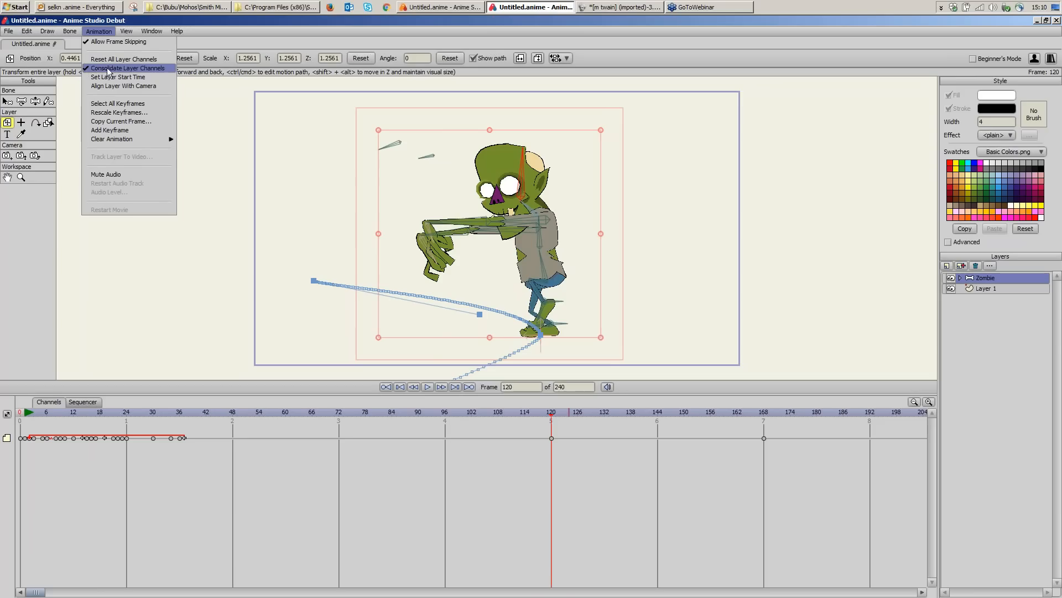
left_click(141, 67)
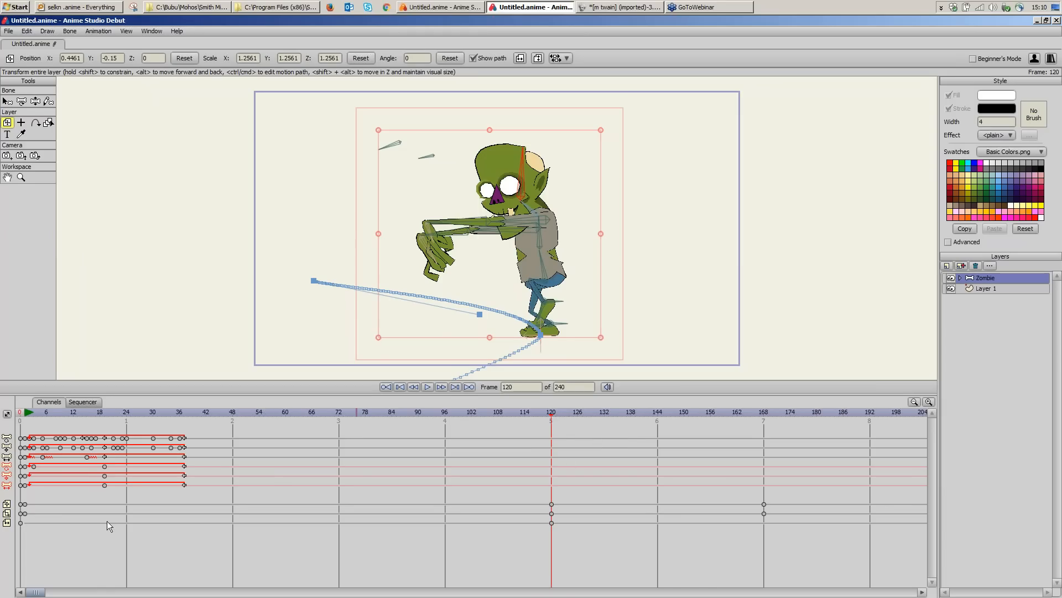
left_click(542, 414)
left_click_drag(540, 412, 449, 413)
left_click(367, 433)
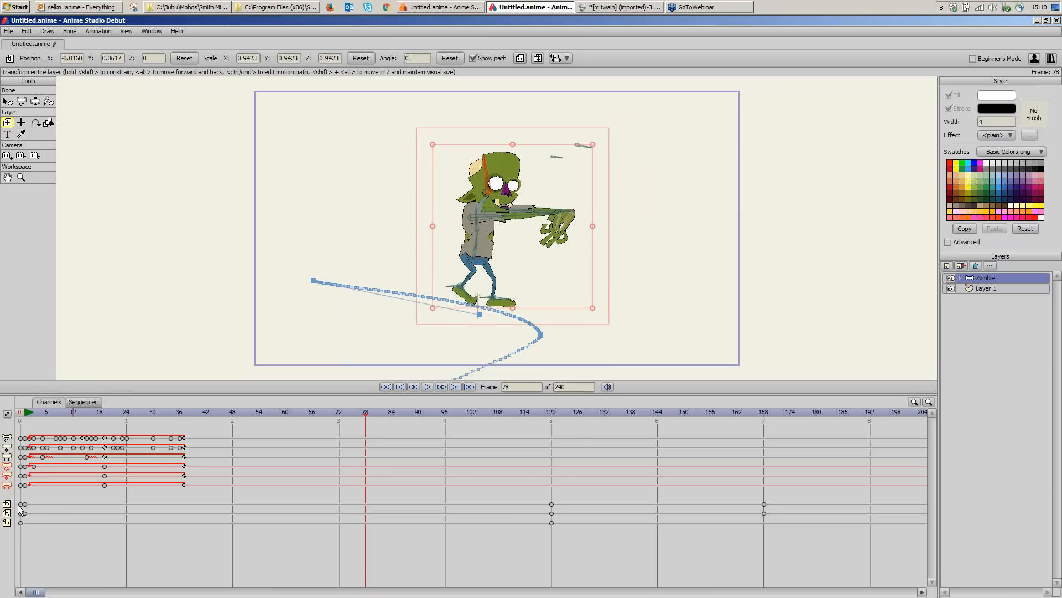
left_click_drag(477, 411, 318, 416)
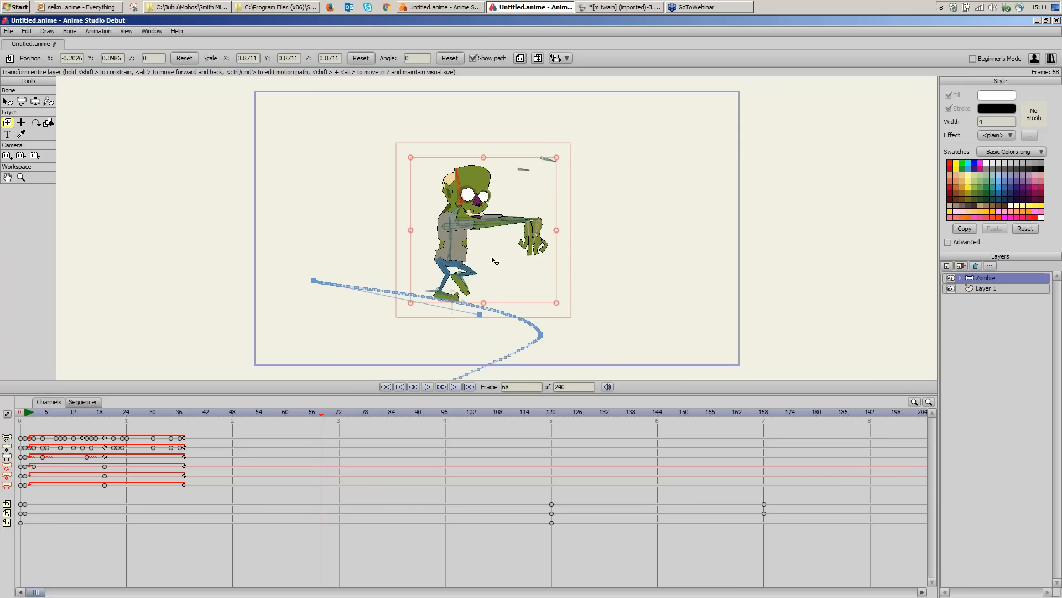
Step: At frame 72, move the Zombie layer up to about Y 0.39 and scrub around that frame to check the path
left_click_drag(315, 413, 338, 417)
left_click_drag(500, 252, 499, 207)
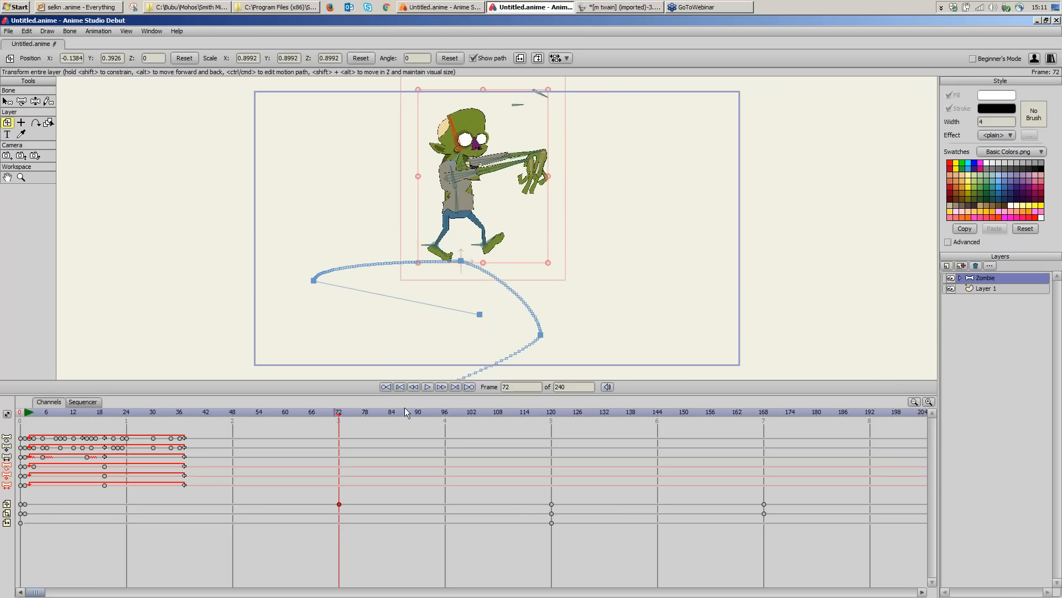
left_click_drag(411, 414, 336, 513)
Step: Delete all of the Zombie layer's translation keyframes and scrub from the start to about frame 52 to check the effect
left_click_drag(798, 501, 20, 504)
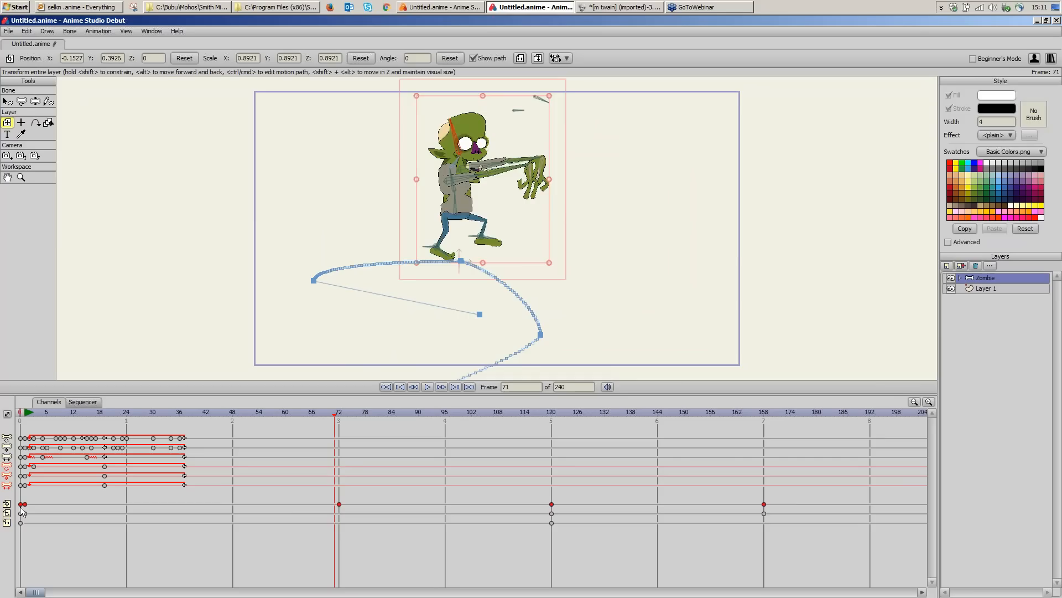
key("Delete")
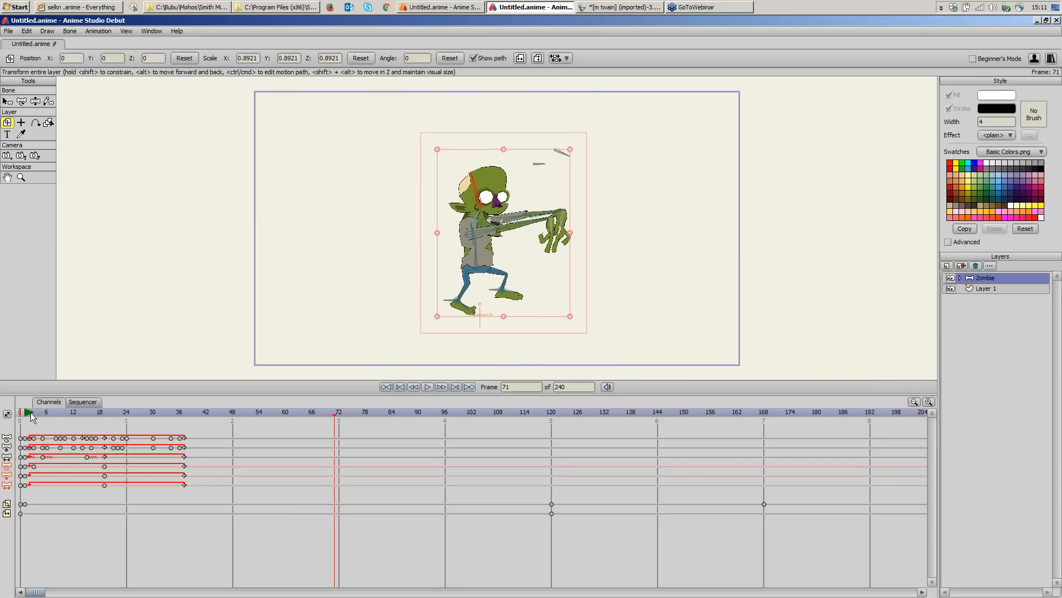
left_click(31, 413)
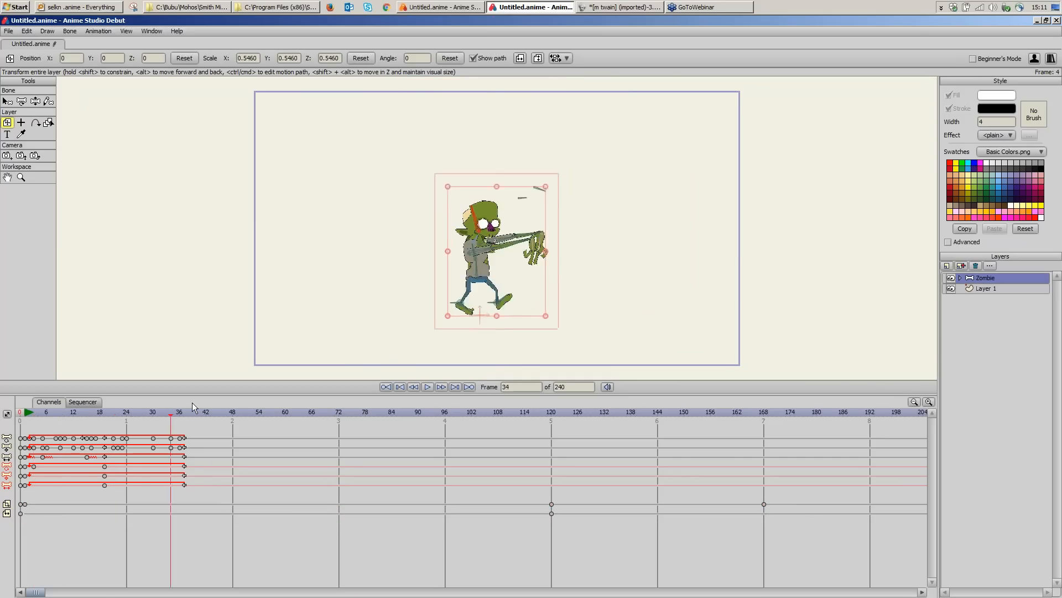
left_click_drag(194, 412, 250, 421)
Step: Undo the deletion of the translation keyframes and remove only the translation keyframe at frame 72
left_click(27, 31)
left_click(35, 42)
left_click(335, 503)
key("Delete")
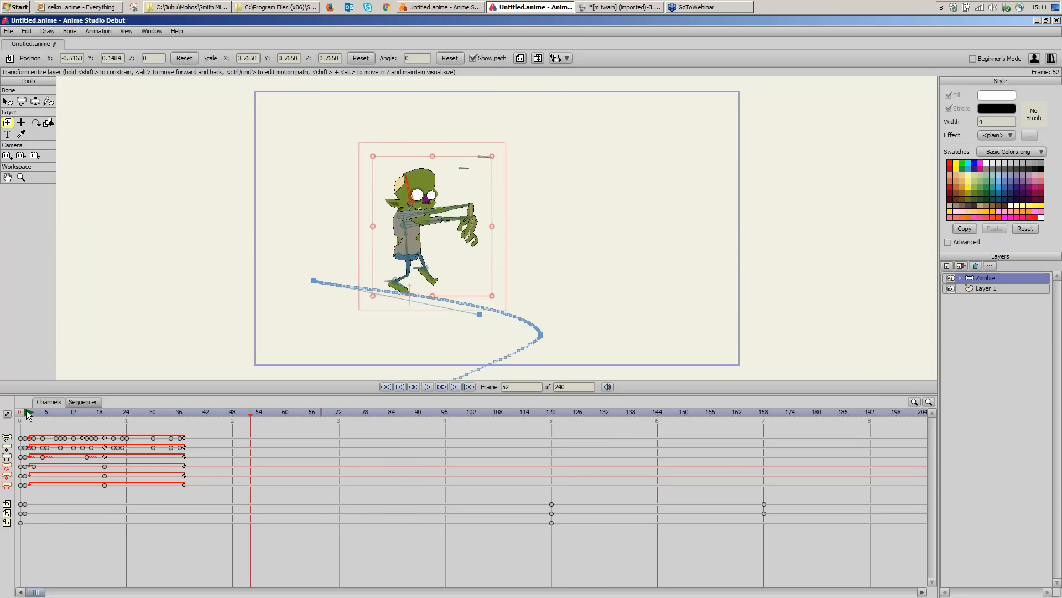
Step: Scrub to frame 110, then try shifting the Layer Scale keyframe at frame 120 and put it back at frame 120
left_click_drag(26, 412, 281, 421)
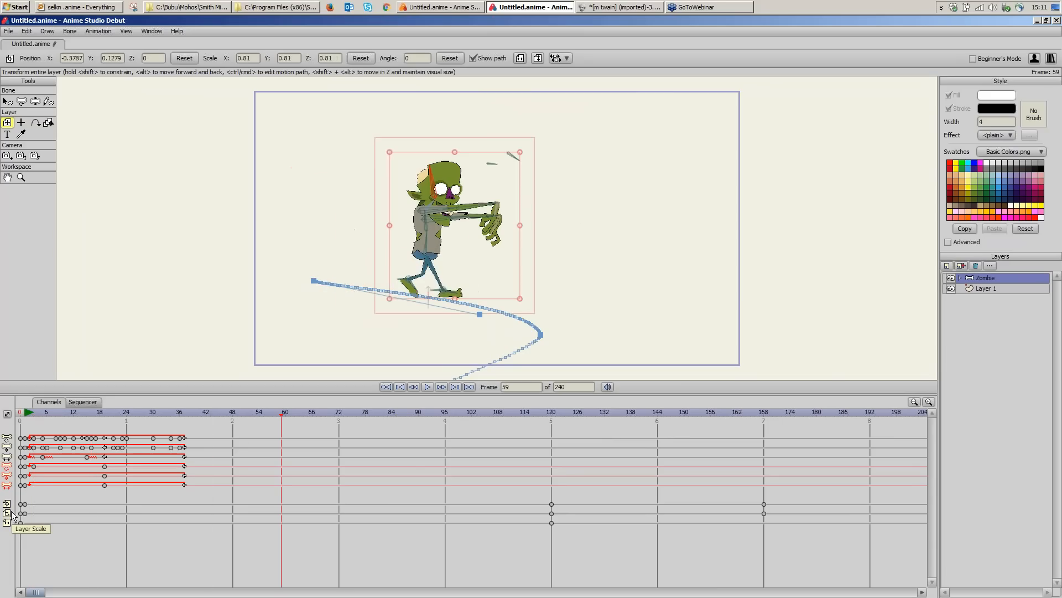
left_click(506, 413)
left_click(551, 514)
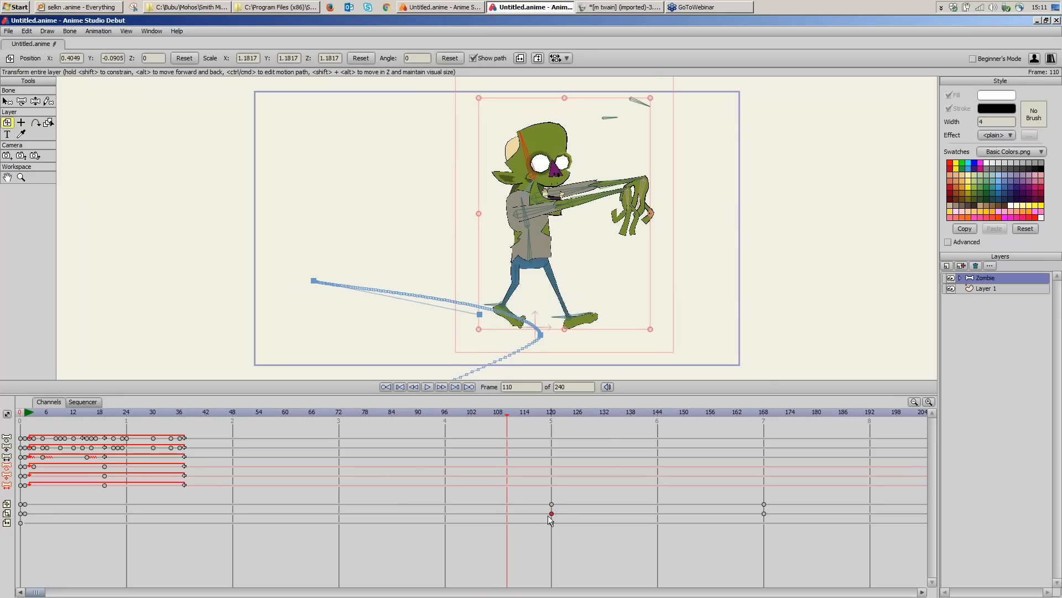
mouse_move(549, 515)
left_mouse_down()
mouse_move(441, 517)
mouse_move(646, 515)
mouse_move(234, 514)
mouse_move(552, 513)
left_mouse_up()
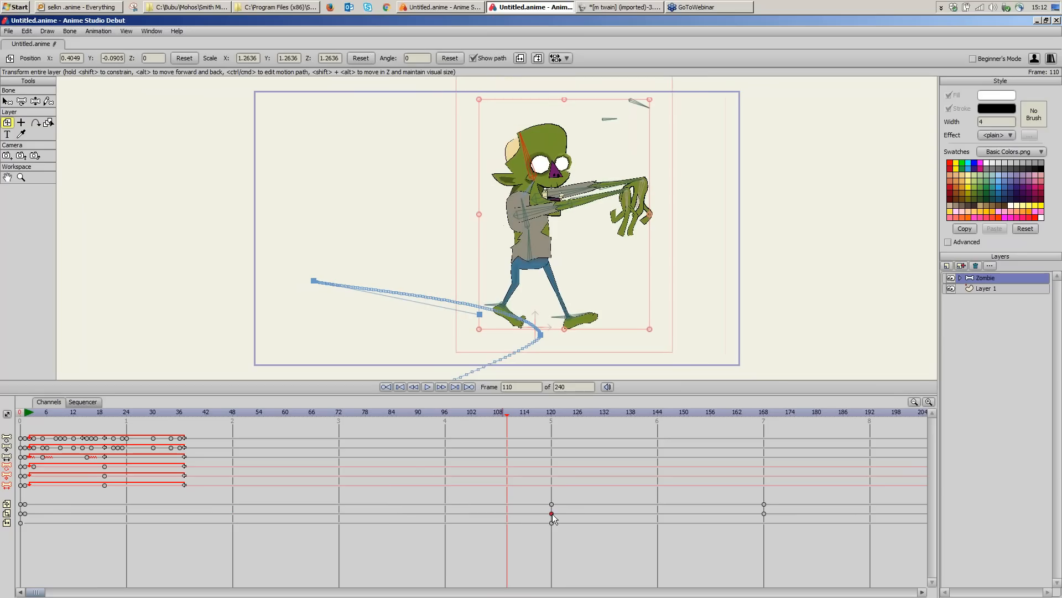
Step: Scrub back and forth between about frames 95 and 120 to examine when the zombie flips direction
left_click(544, 412)
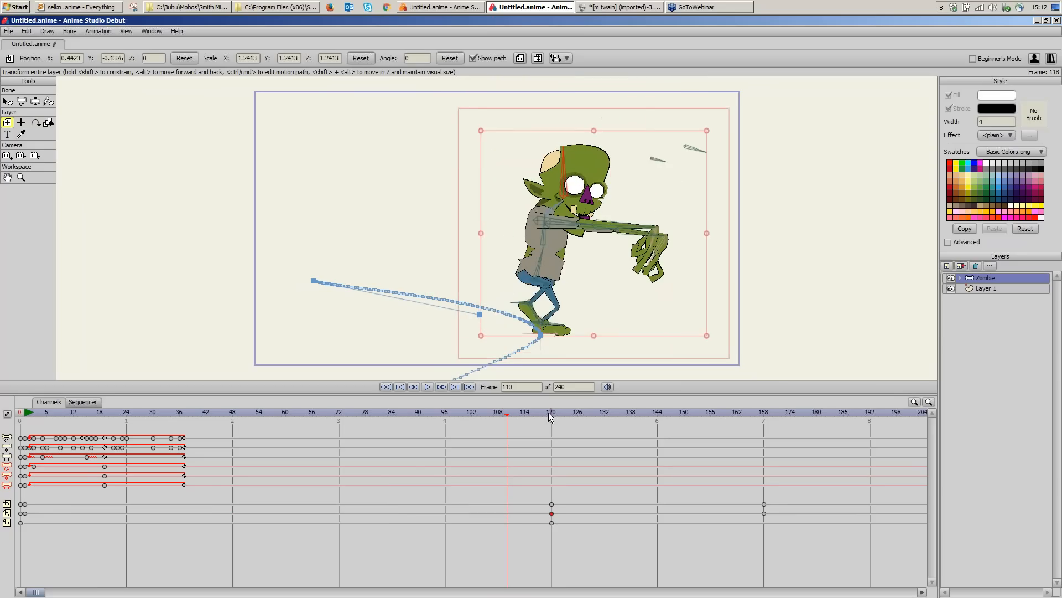
left_click(551, 413)
left_click(546, 413)
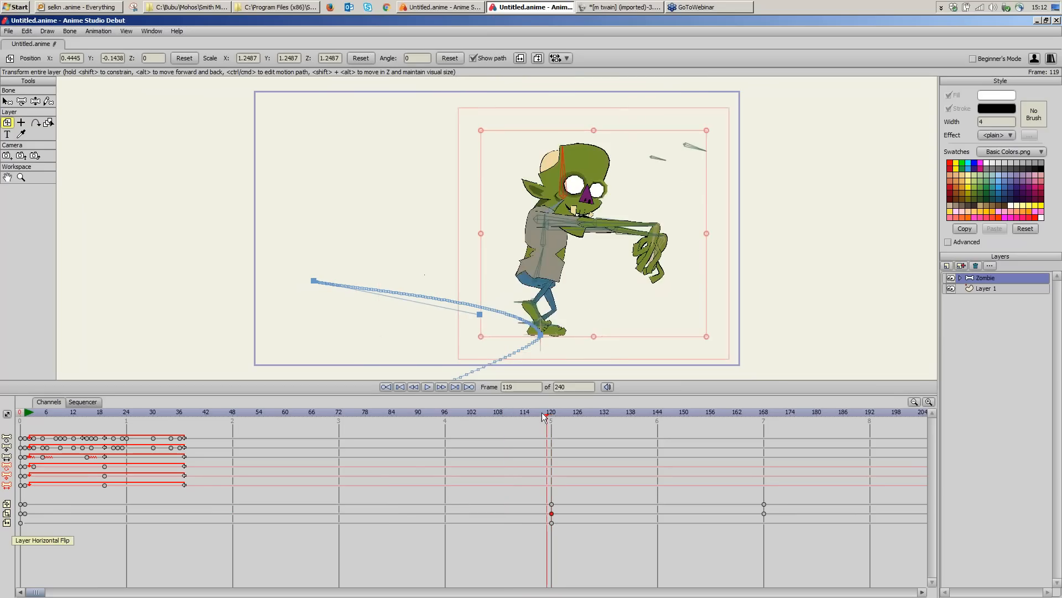
left_click(550, 412)
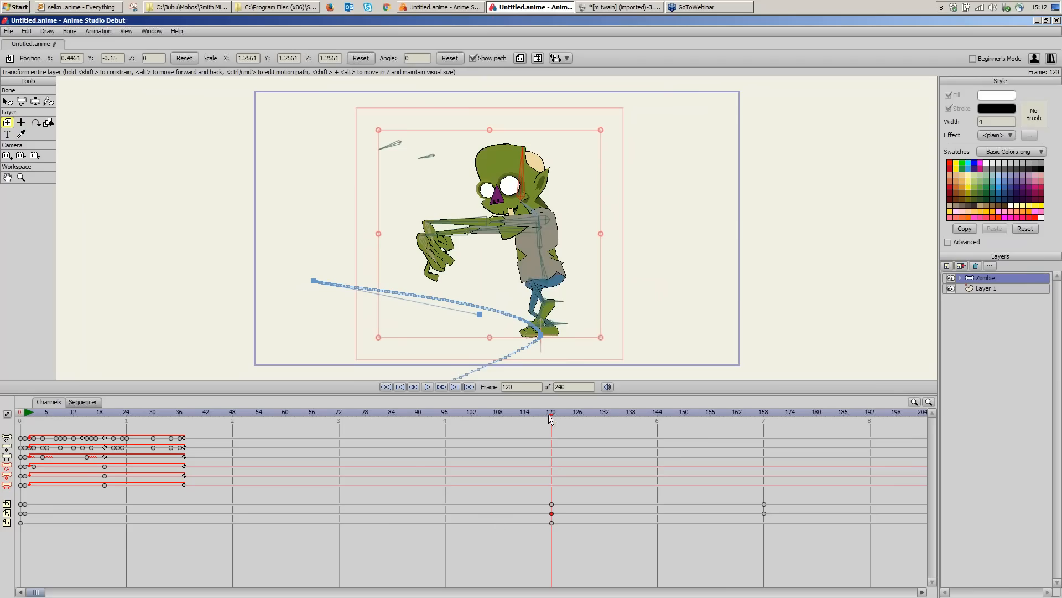
left_click_drag(549, 415, 417, 417)
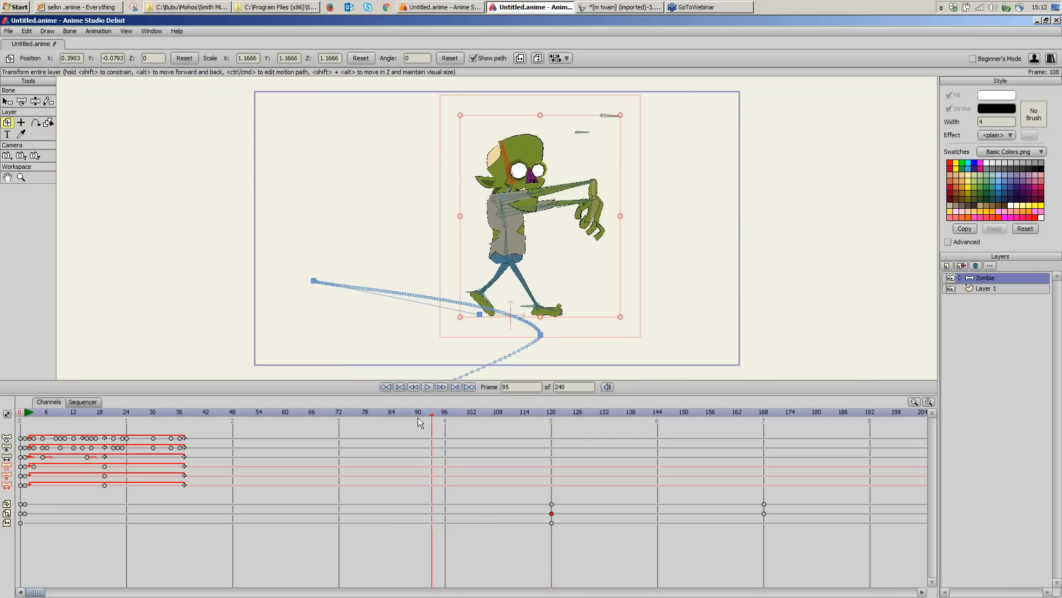
left_click(437, 423)
left_click(549, 438)
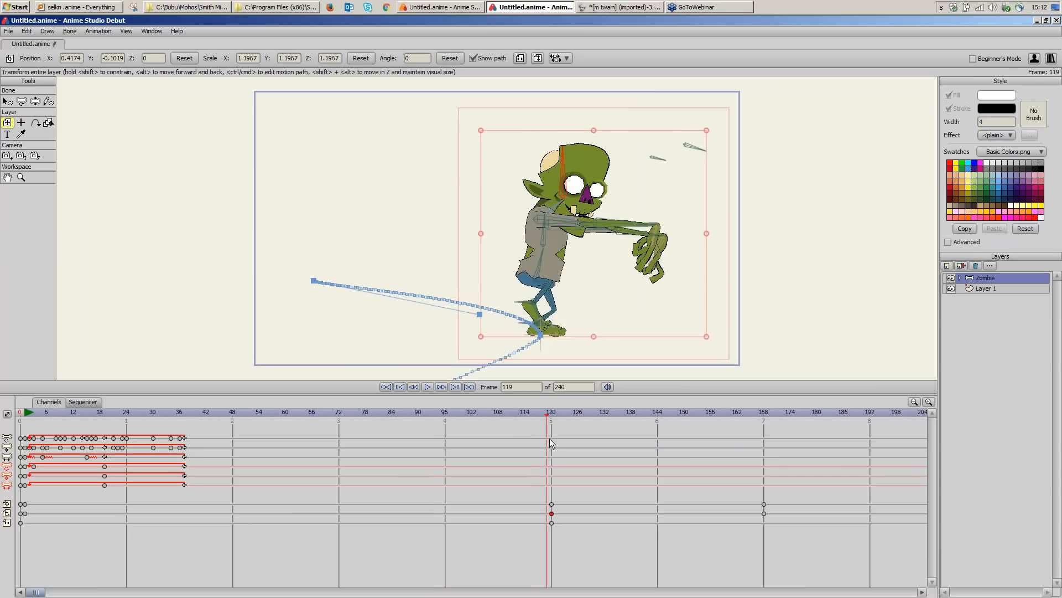
Step: Move the Layer Horizontal Flip keyframe from frame 120 to about frame 116 and scrub past it to check the turn
left_click_drag(550, 439, 529, 439)
left_click_drag(551, 523, 532, 522)
left_click_drag(468, 413, 618, 473)
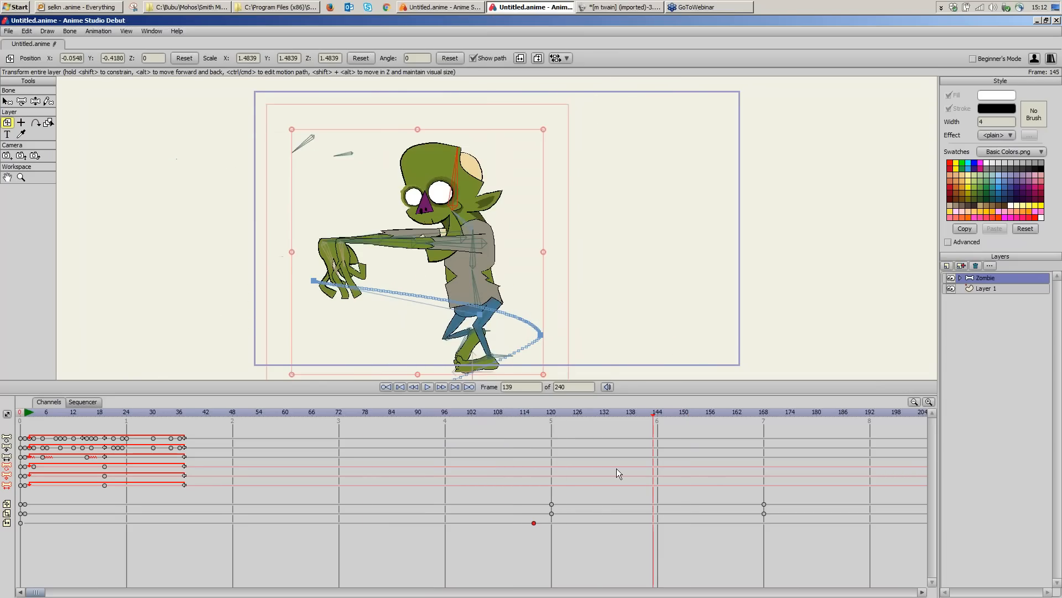
Step: At frame 71, rotate the Zombie layer to about -19.2 degrees and scrub from the start to frame 72 to review the tilt
left_click(337, 448)
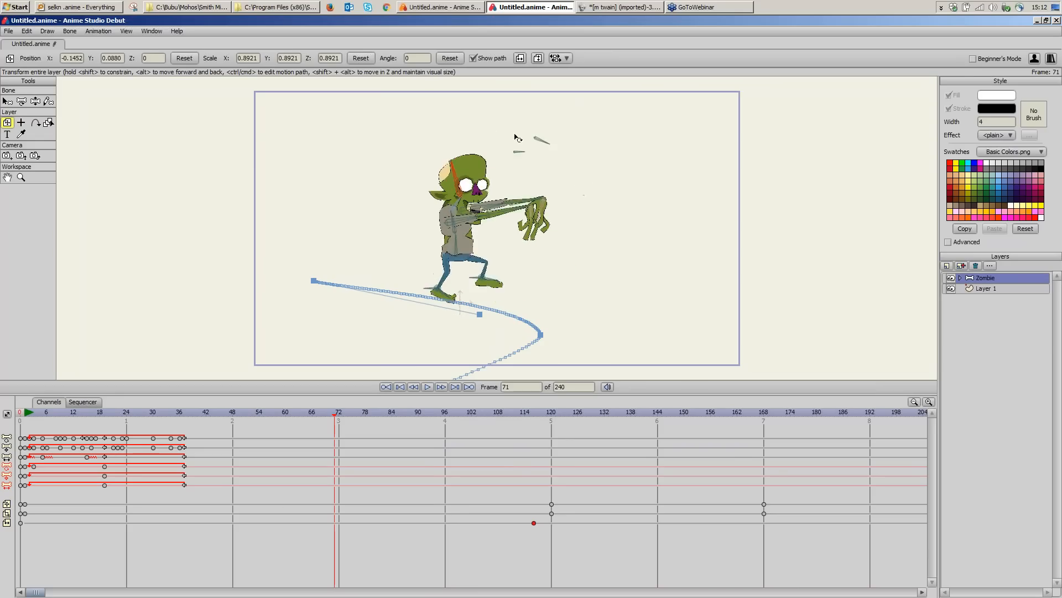
left_click_drag(514, 134, 575, 166)
left_click(29, 412)
left_click(100, 414)
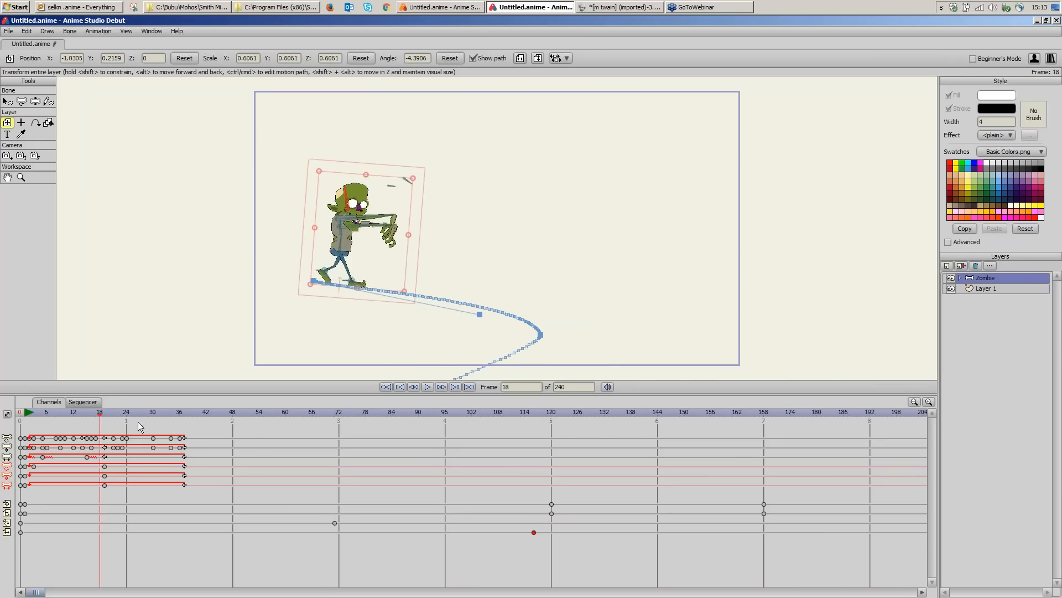
left_click_drag(138, 422, 338, 436)
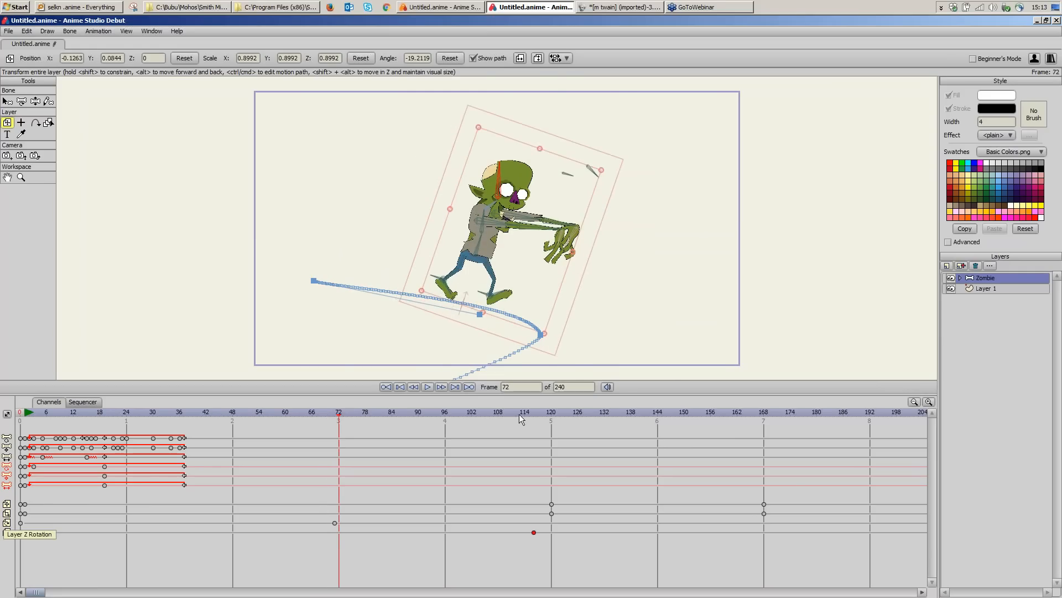
Step: Tilt the Zombie layer to about -14.7 degrees at frame 113 and rotate it again at frames 120 and 128
left_click_drag(520, 414, 552, 416)
left_click_drag(628, 309, 634, 341)
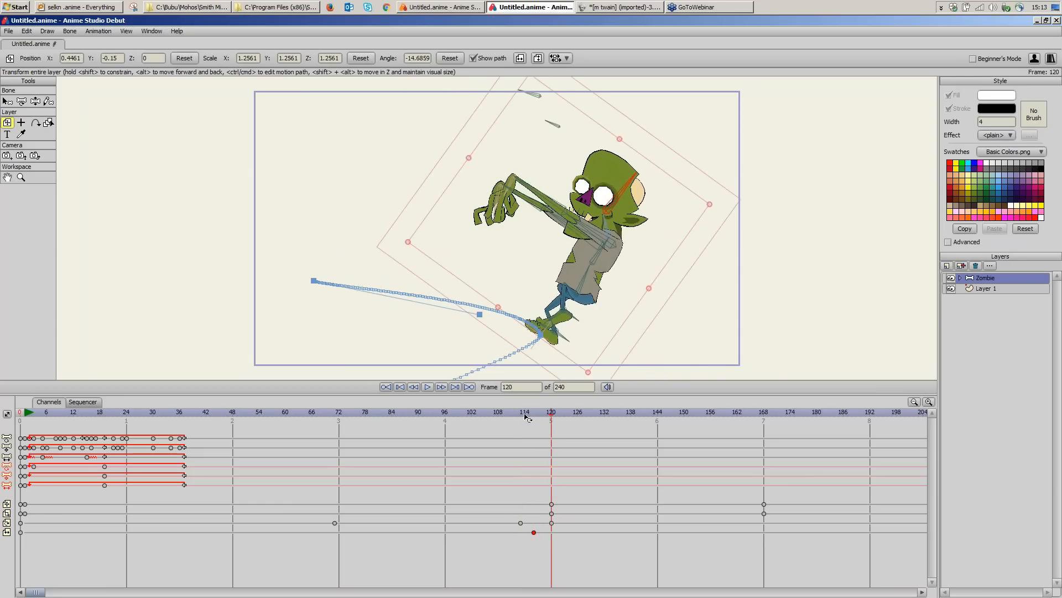
left_click_drag(555, 430, 586, 427)
left_click_drag(656, 303, 575, 230)
Step: Scrub from frame 108 to frame 123, rotate the Zombie layer there, and go back to about frame 112 to review
left_click(503, 413)
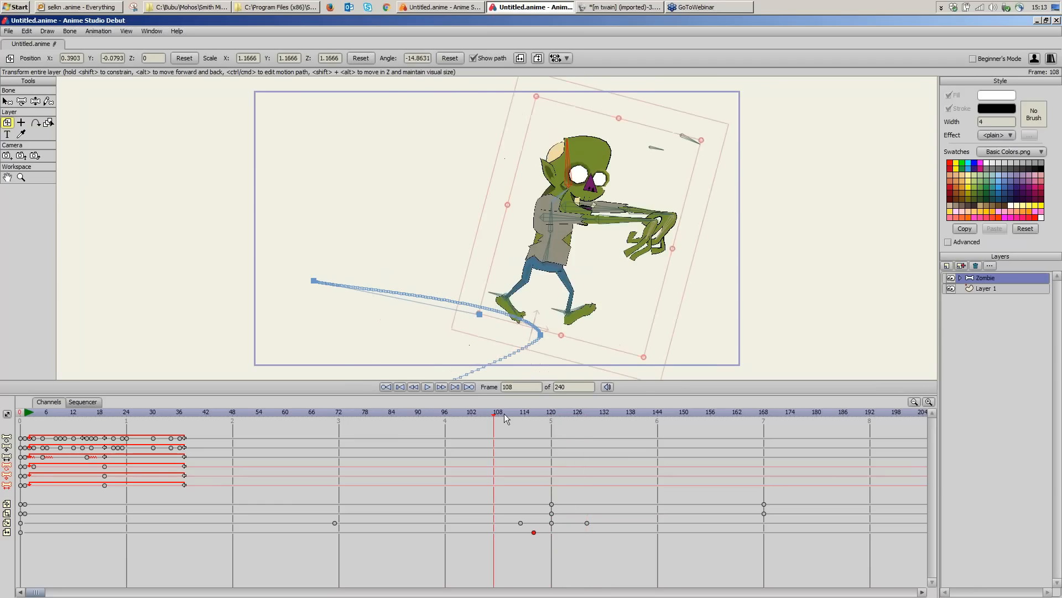
left_click_drag(503, 413, 550, 443)
key("Right")
key("Right")
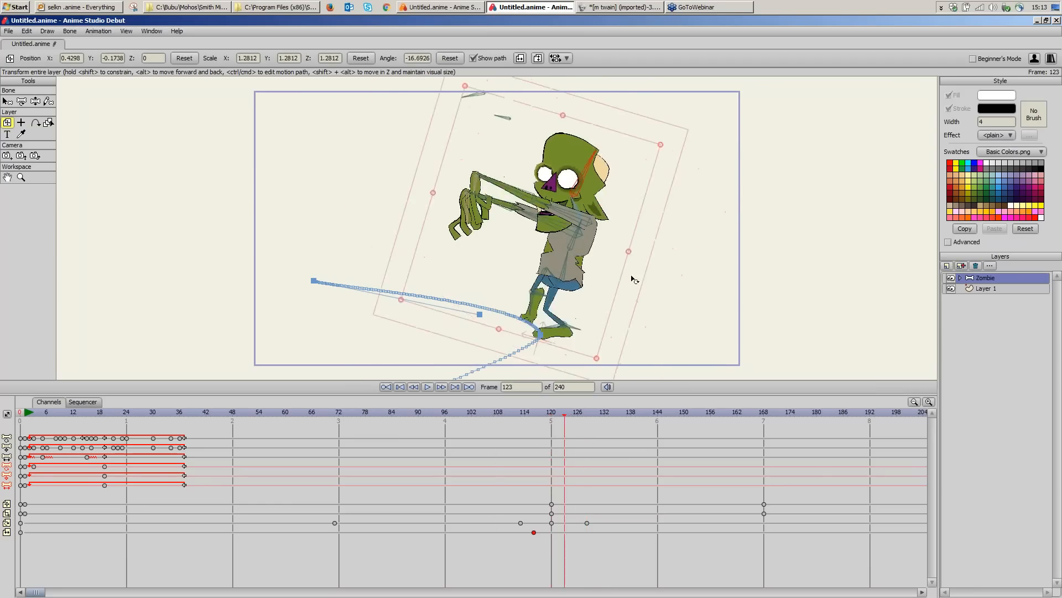
left_click_drag(633, 277, 609, 227)
left_click(528, 426)
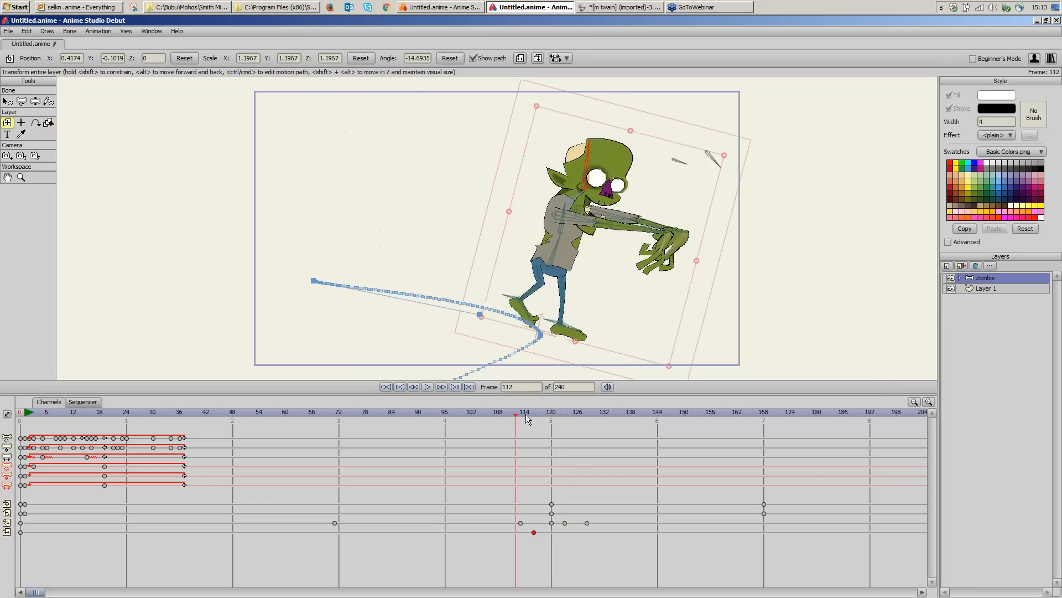
Step: Scrub forward to frame 128 and delete the Zombie layer's rotation keyframe at frame 120
left_click_drag(525, 414, 568, 433)
left_click(587, 433)
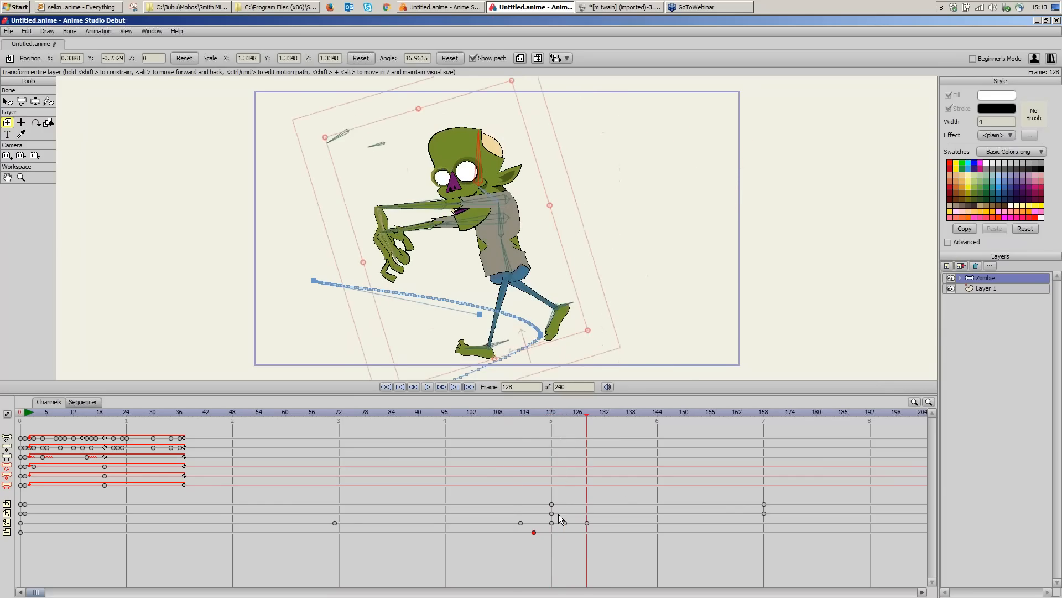
left_click(551, 523)
key("Delete")
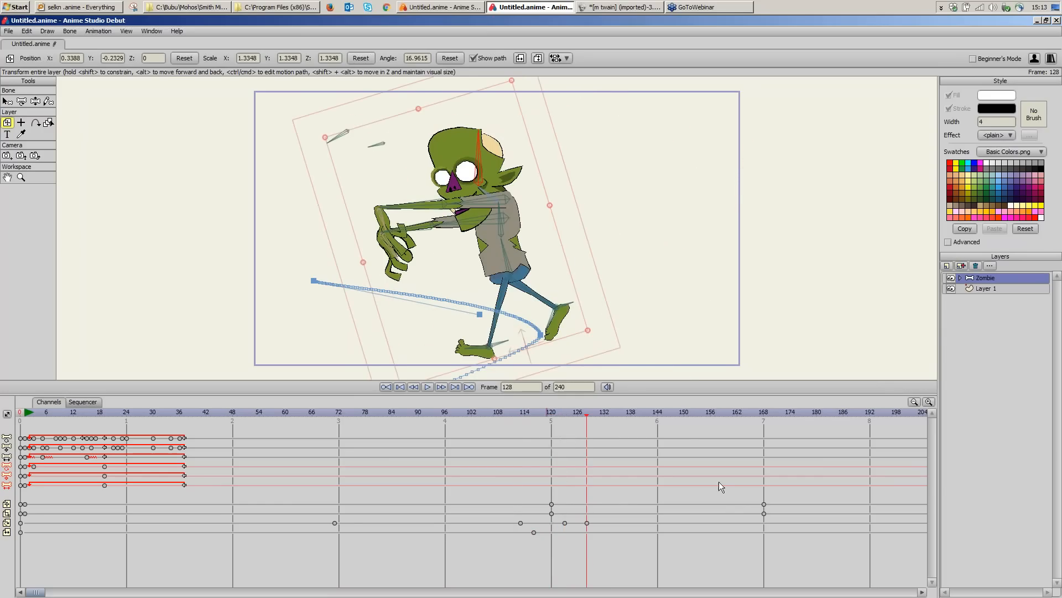
Step: Consolidate the layer channels into one timeline row, scrub around frames 110 to 131, and restore the separate channels
left_click(98, 32)
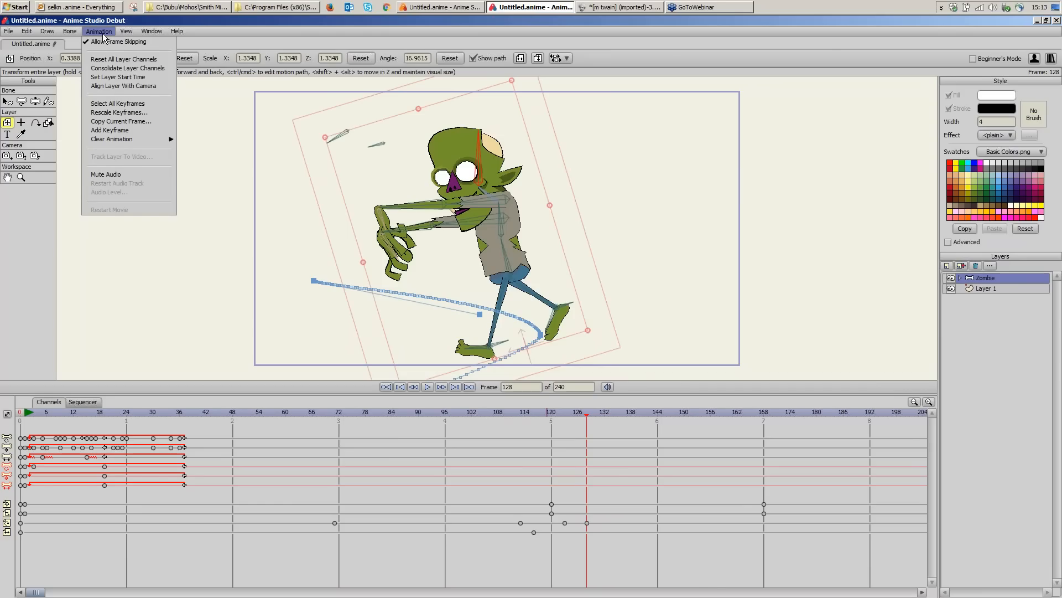
left_click(154, 68)
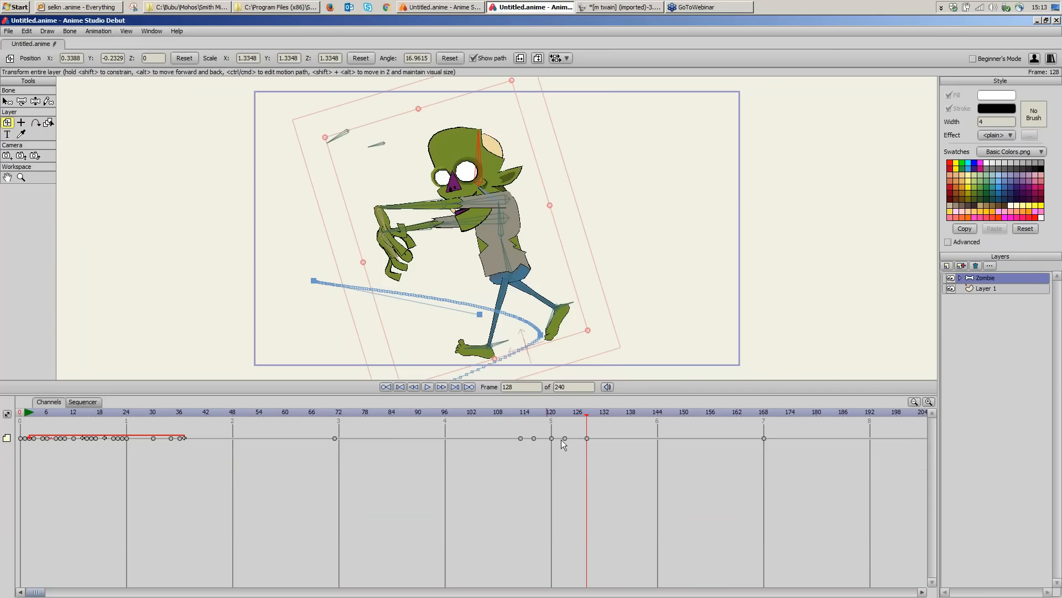
left_click(579, 417)
left_click(546, 418)
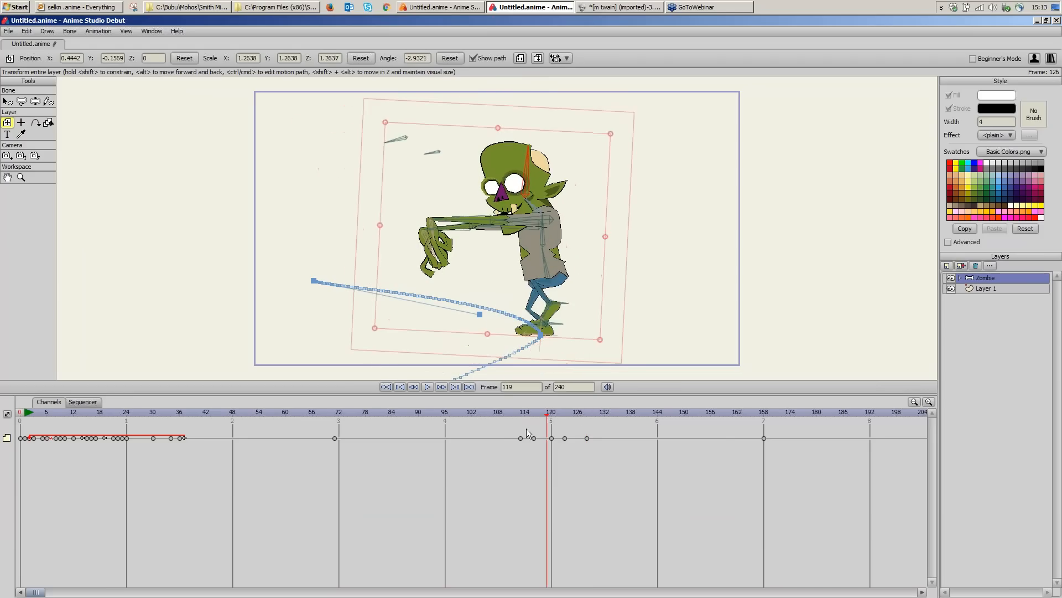
left_click(507, 415)
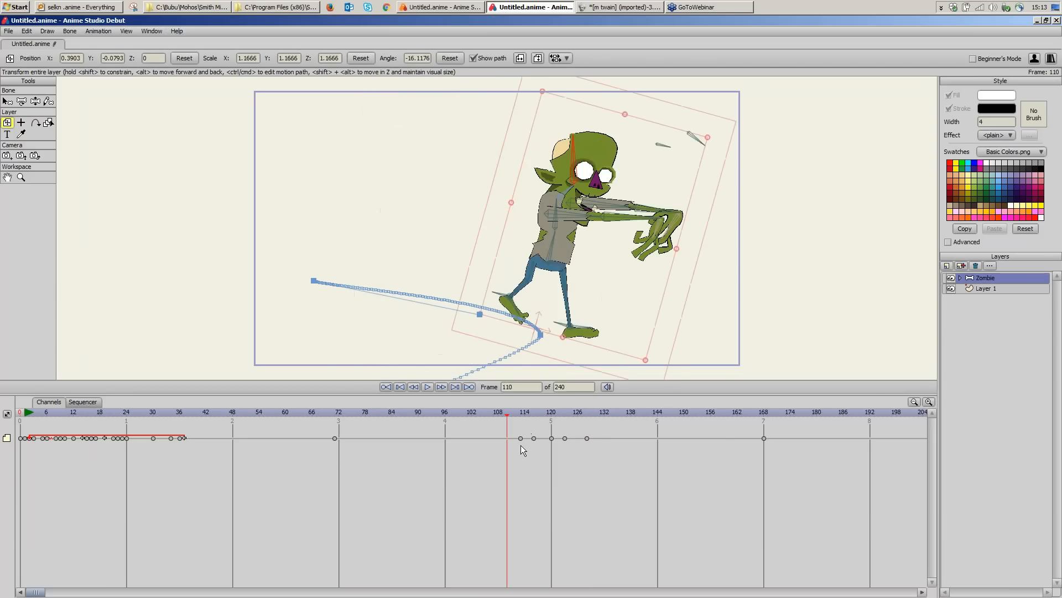
left_click(569, 415)
left_click(600, 415)
left_click(517, 413)
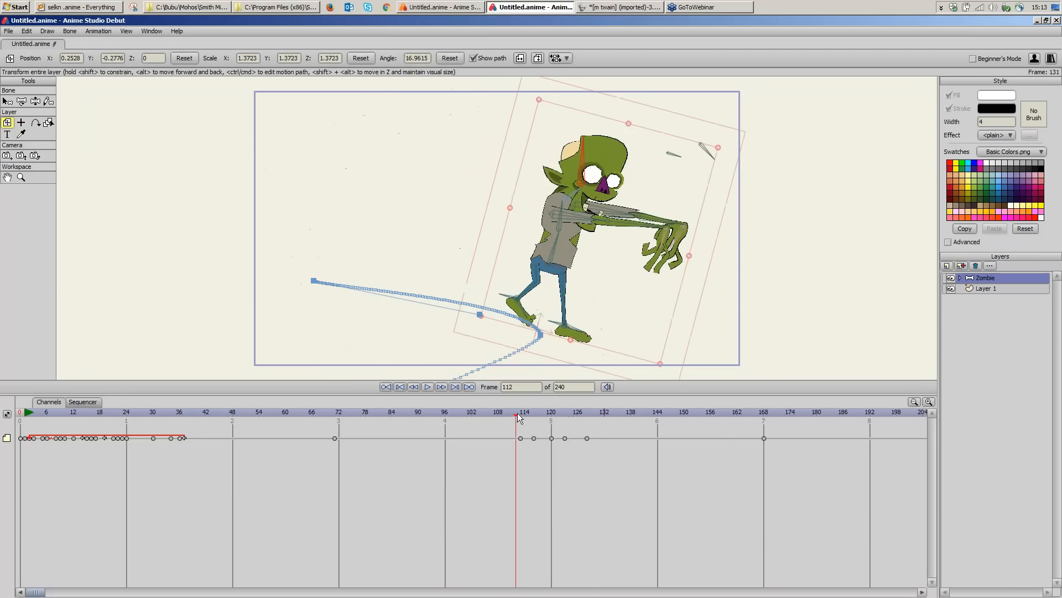
left_click_drag(685, 421, 500, 448)
left_click(93, 31)
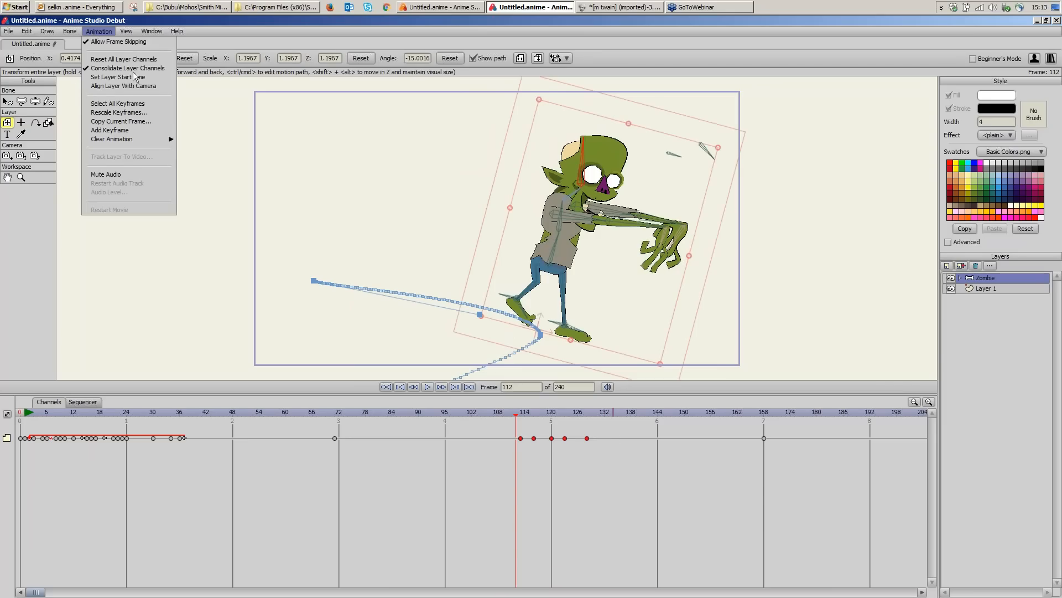
left_click(131, 68)
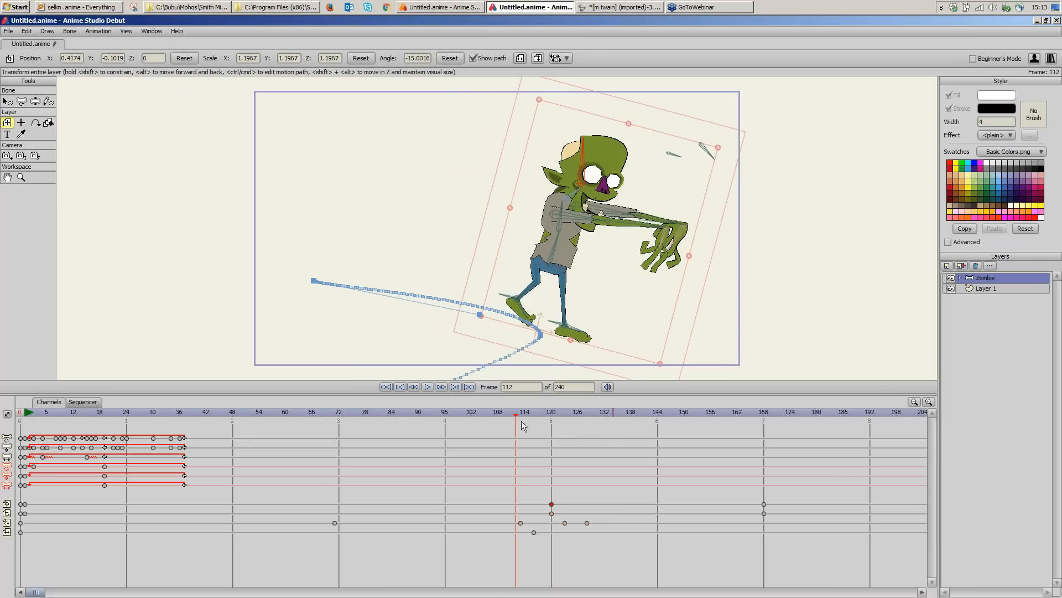
Step: Scrub back from frame 110 to about frame 44 to review the zombie's movement along its path
left_click(507, 418)
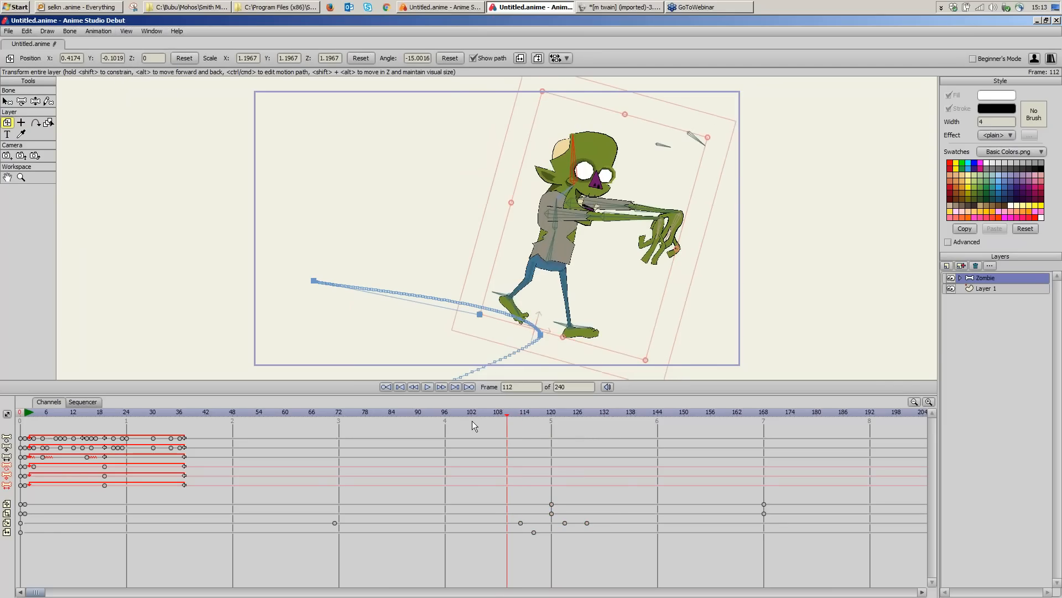
left_click(449, 422)
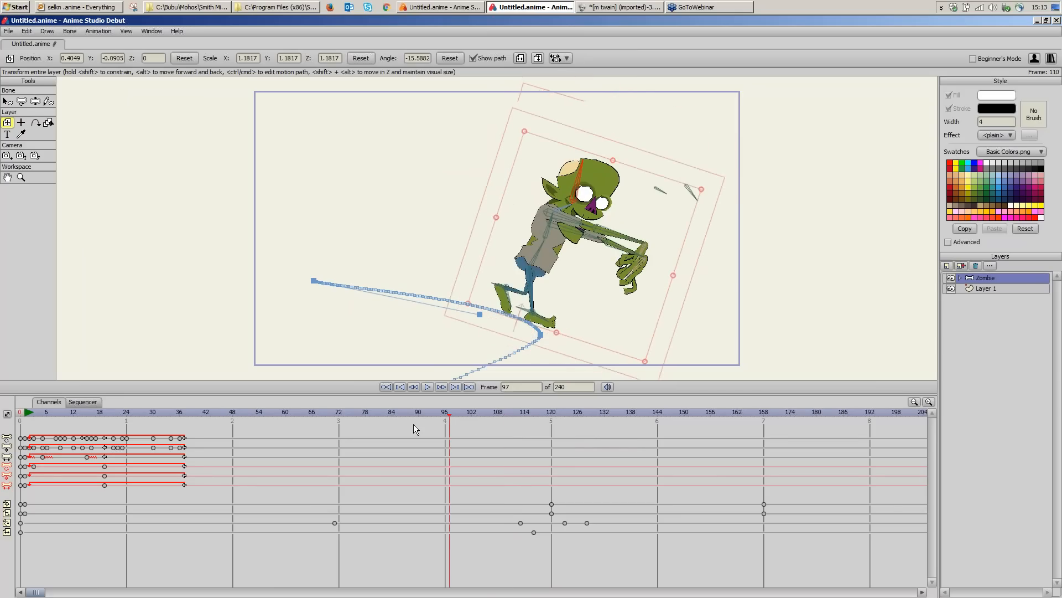
left_click(175, 421)
left_click(237, 420)
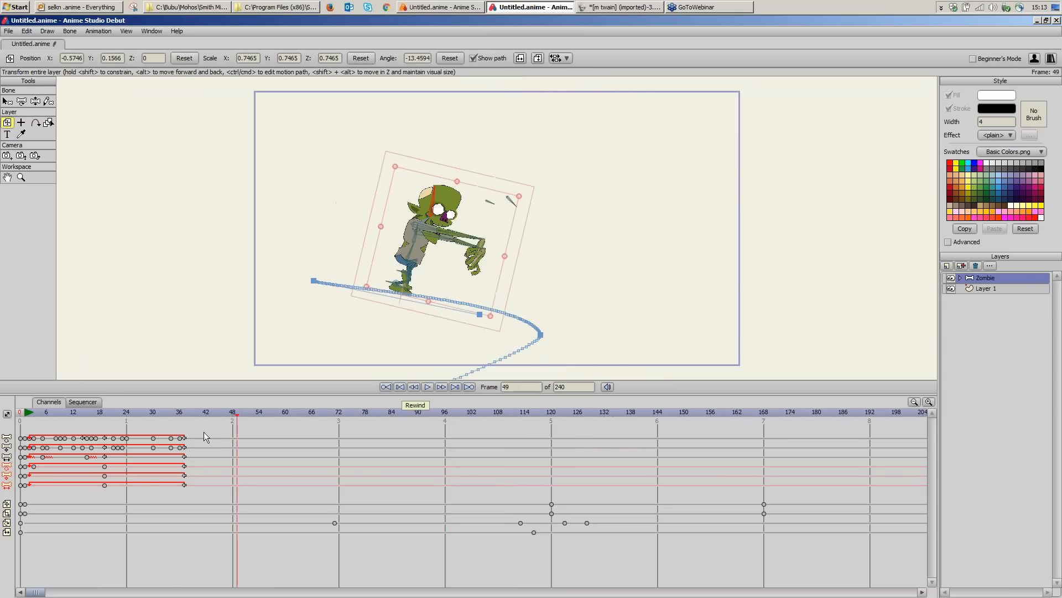
left_click_drag(203, 432, 19, 496)
mouse_move(221, 413)
left_mouse_down()
mouse_move(92, 426)
mouse_move(216, 420)
left_mouse_up()
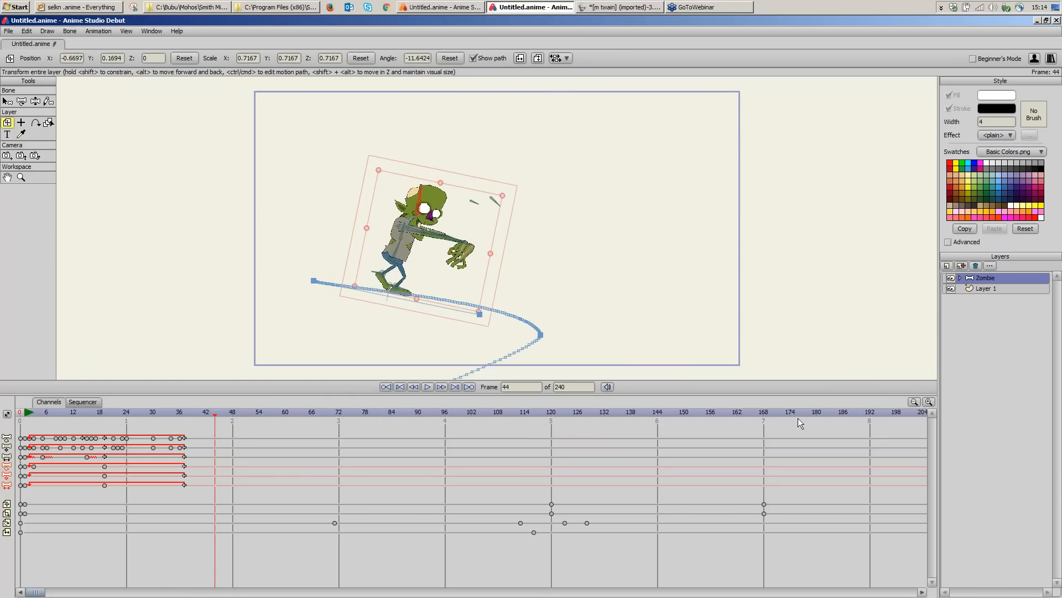
Step: Delete all keyframes in every channel of the Zombie layer and return to frame 0
left_click_drag(799, 441, 16, 559)
key("Delete")
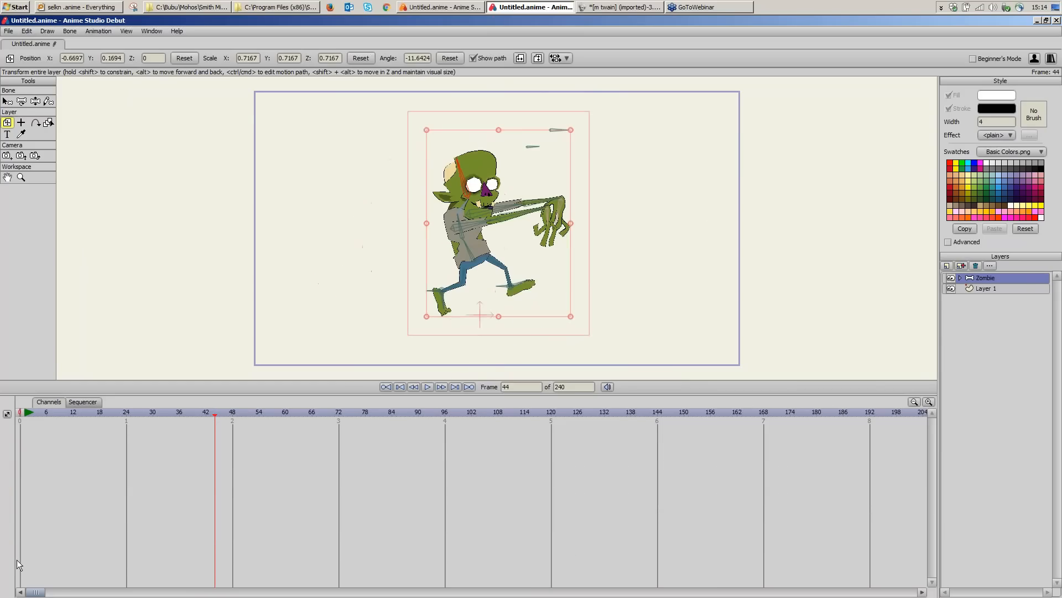
left_click(29, 414)
mouse_move(37, 418)
left_mouse_down()
mouse_move(86, 413)
mouse_move(20, 410)
left_mouse_up()
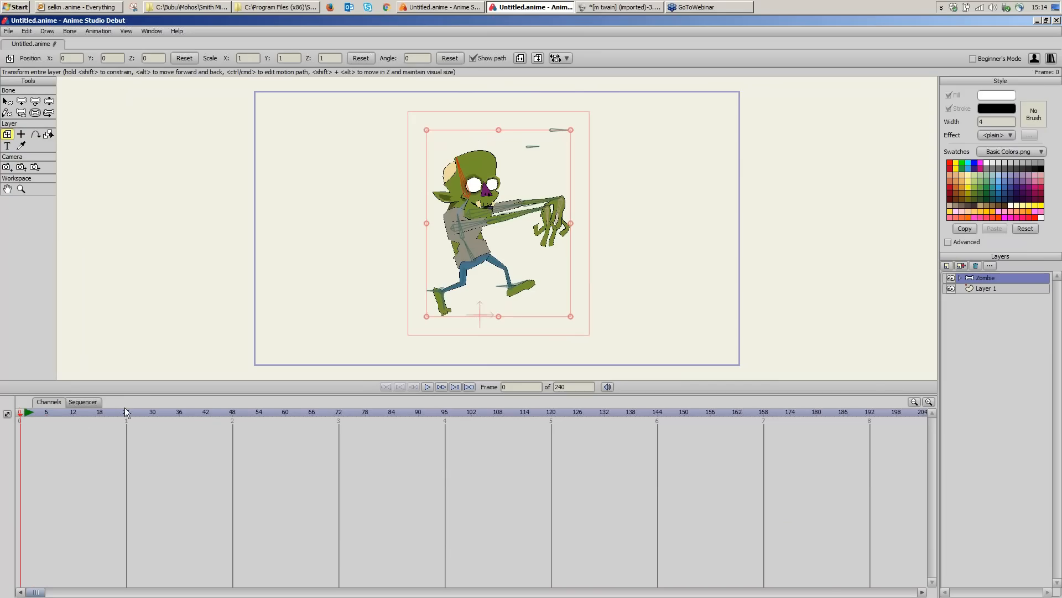
Step: At frame 24, use Manipulate Bones to swing one arm backward, lower the other and open the mouth, and scrub from the start to review
left_click_drag(106, 413, 129, 418)
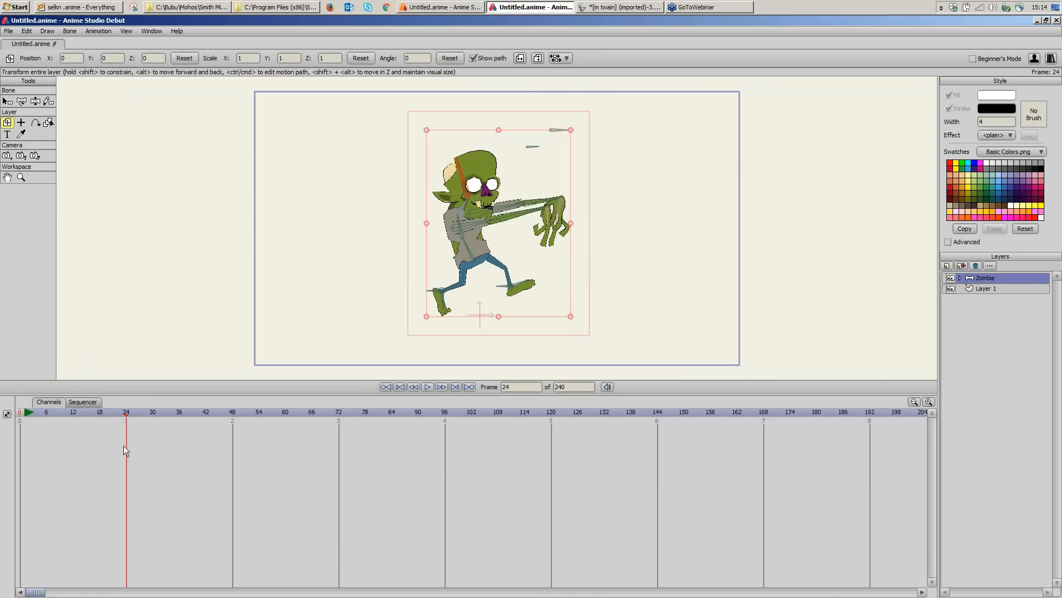
left_click(36, 102)
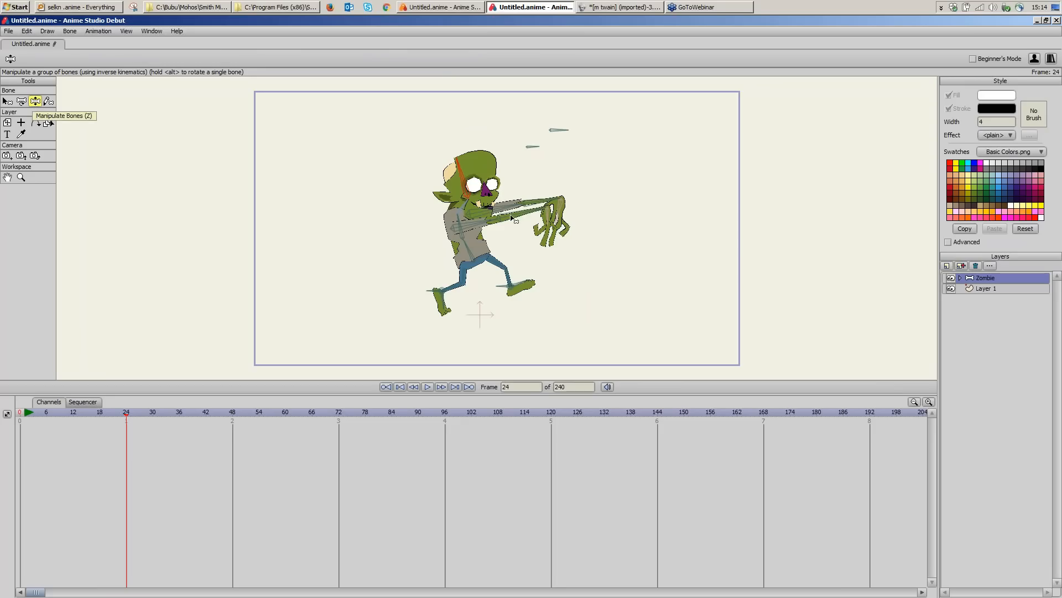
left_click_drag(523, 215, 391, 313)
left_click_drag(545, 190, 515, 250)
left_click_drag(459, 222, 474, 181)
left_click_drag(579, 126, 574, 150)
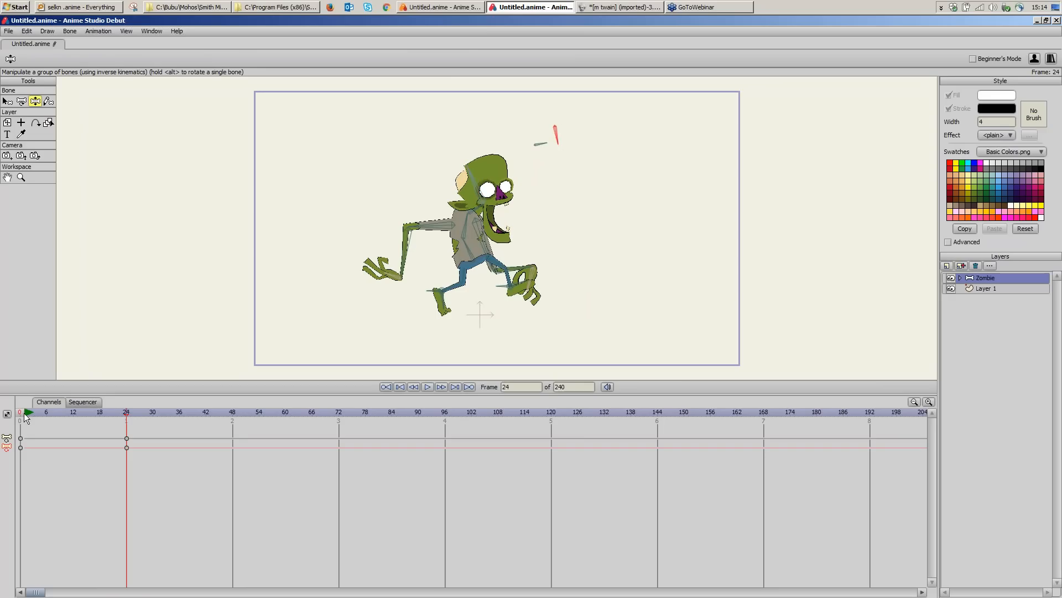
left_click_drag(24, 413, 128, 437)
left_click_drag(135, 412, 131, 414)
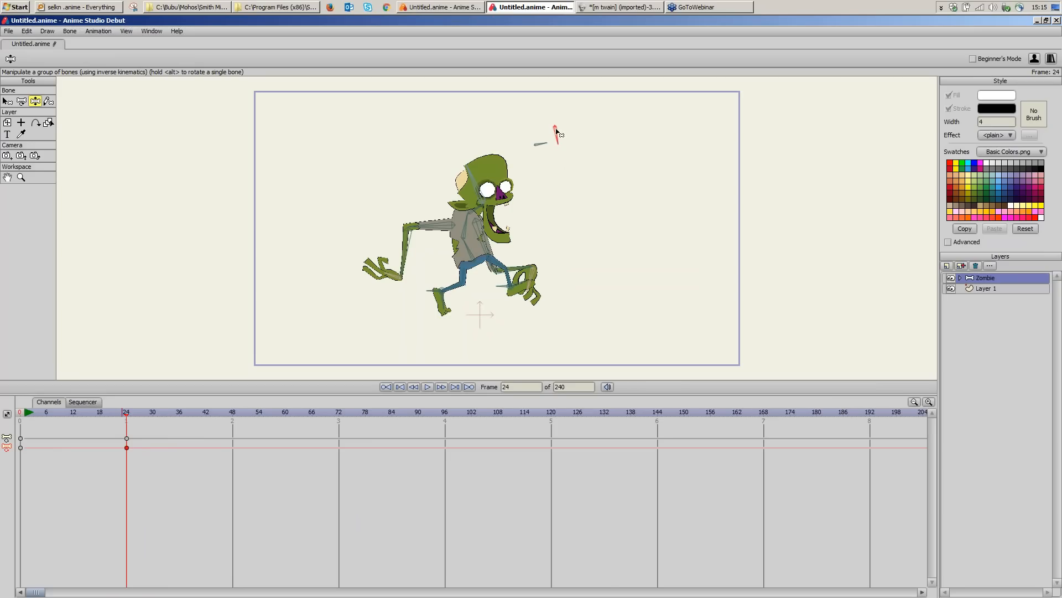
Step: Select the backward-swung arm's bones, move their Selected Bone Angle keyframe from frame 24 to frame 48, and scrub through the motion
left_click(7, 102)
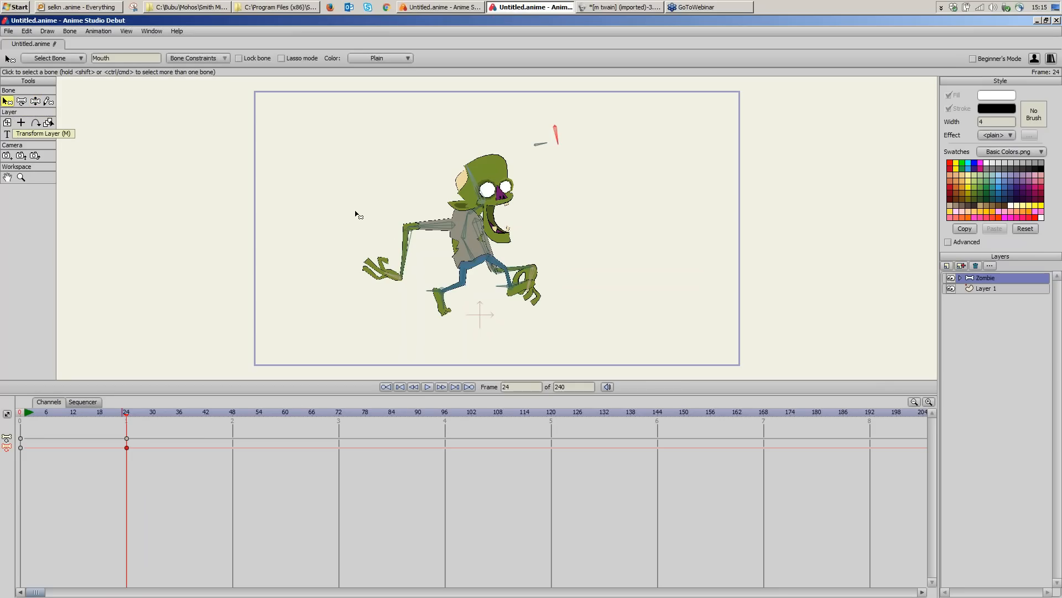
left_click_drag(355, 210, 445, 285)
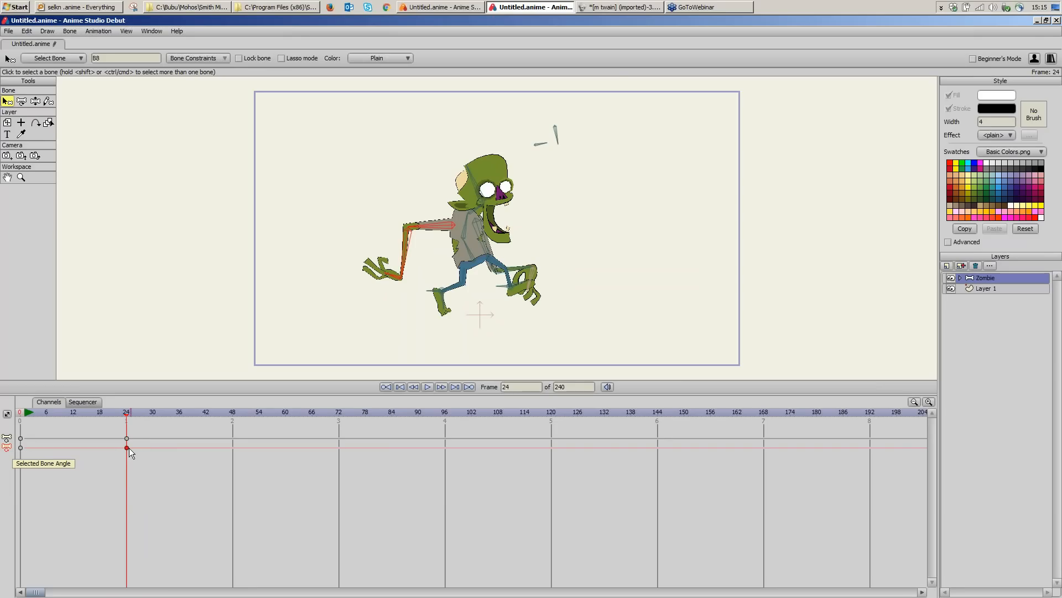
left_click_drag(131, 447, 231, 447)
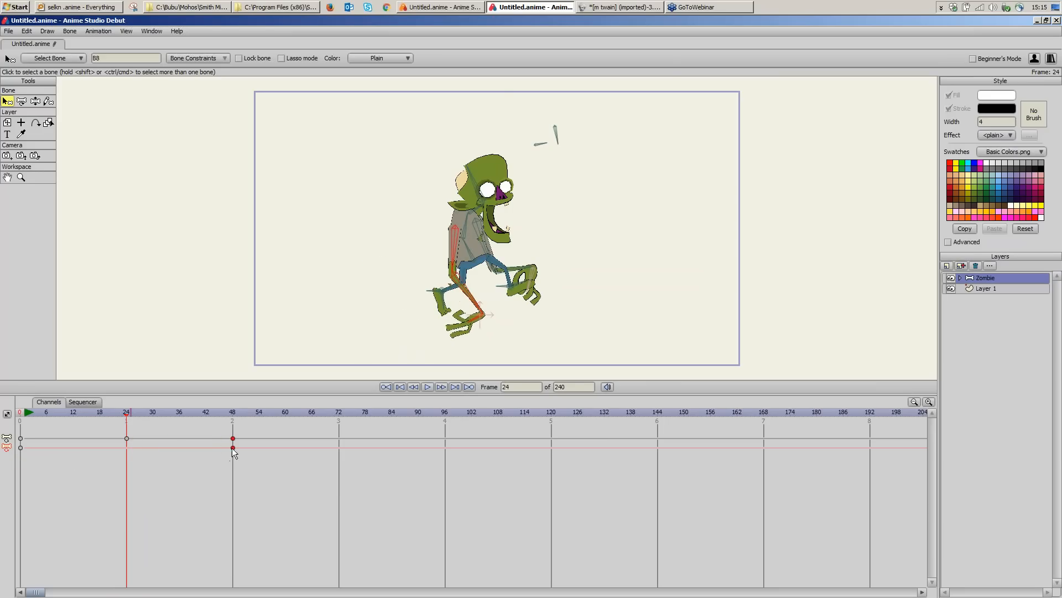
left_click_drag(25, 413, 232, 446)
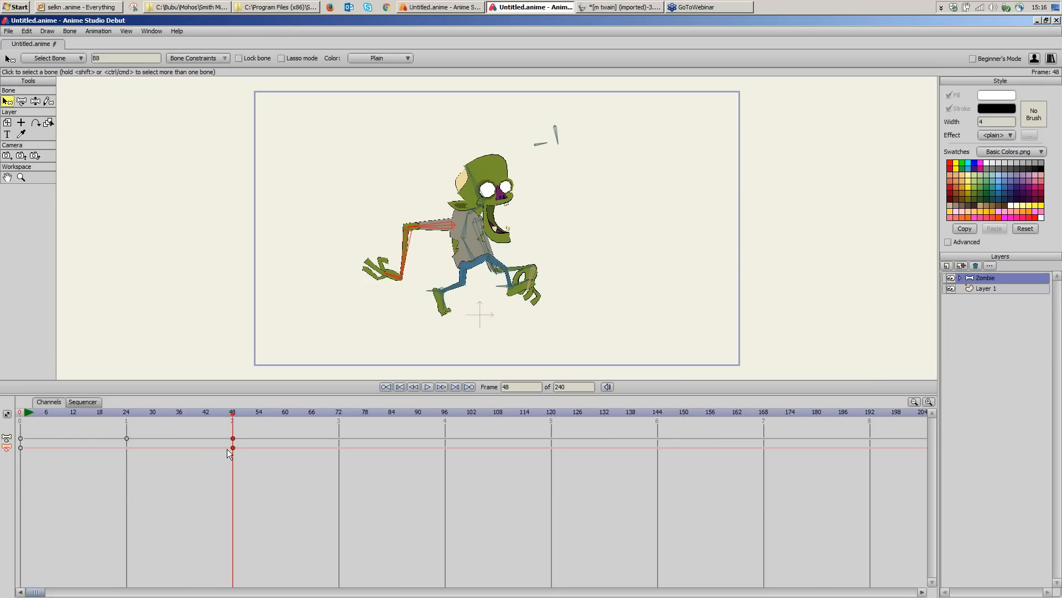
left_click_drag(227, 449, 86, 416)
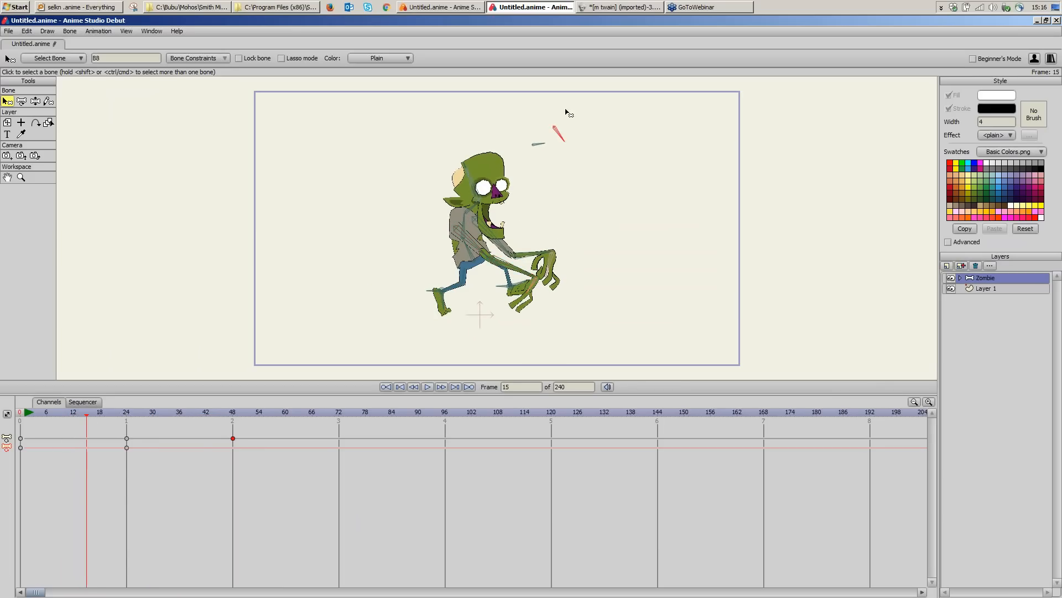
Step: Select the Mouth bone and rotate it with Manipulate Bones at frames 10, 16 and 21 to open and close the mouth
left_click(558, 132)
left_click_drag(69, 414, 62, 412)
left_click(36, 102)
left_click_drag(568, 135, 560, 116)
left_click_drag(76, 414, 92, 419)
left_click_drag(572, 128, 551, 160)
left_click_drag(104, 414, 114, 412)
left_click_drag(560, 150, 586, 91)
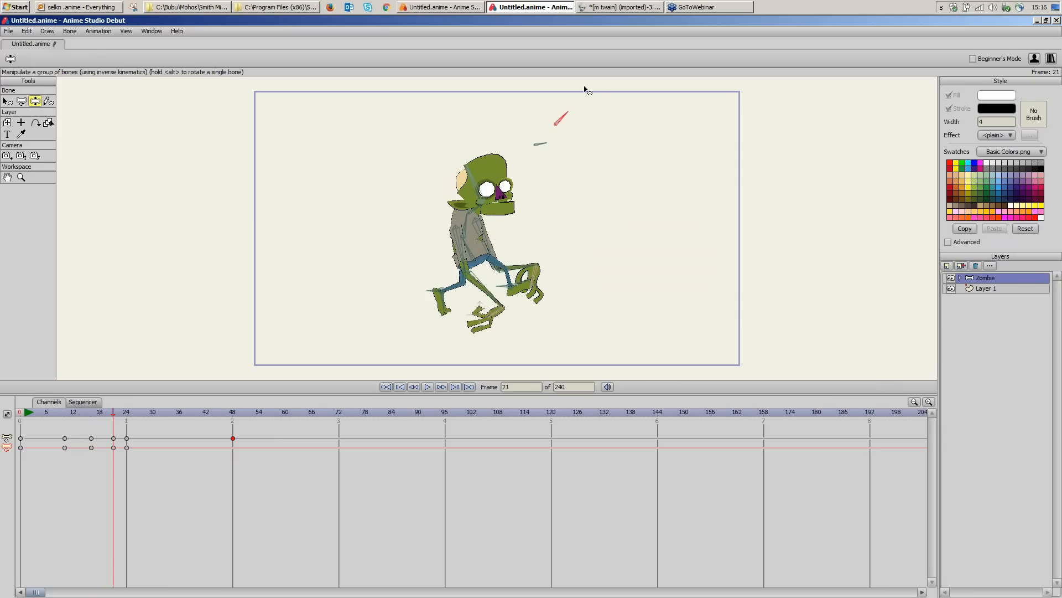
Step: Retime the Mouth bone's angle keyframes to about frames 7, 16, 29 and 40 and scrub through them
left_click_drag(47, 443, 139, 447)
left_click_drag(51, 412, 201, 449)
left_click_drag(113, 448, 95, 460)
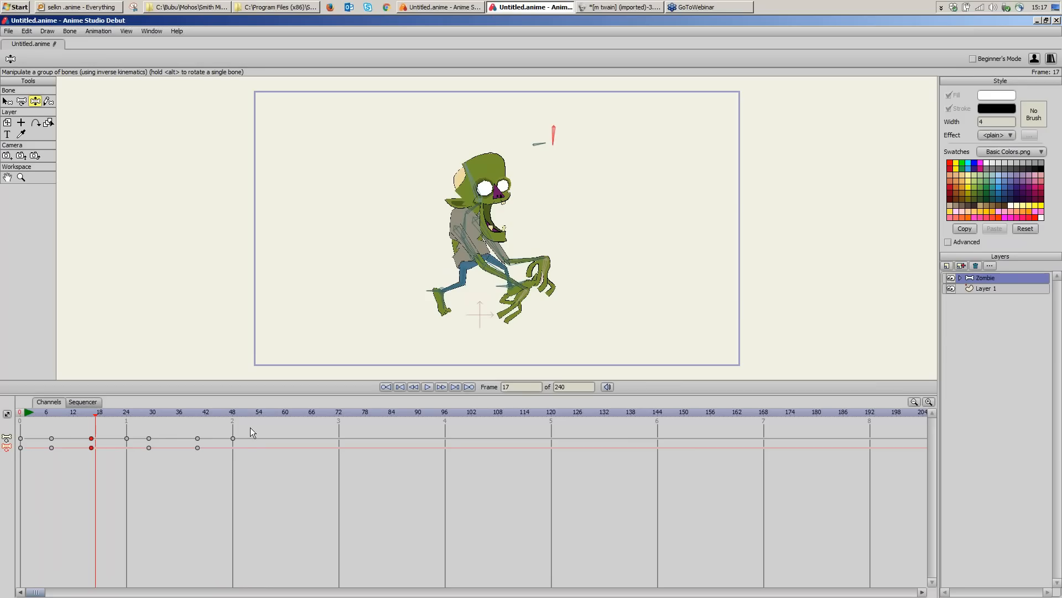
Step: Go to frame 59 and raise the zombie's backward-swung arm slightly with Manipulate Bones
left_click(282, 413)
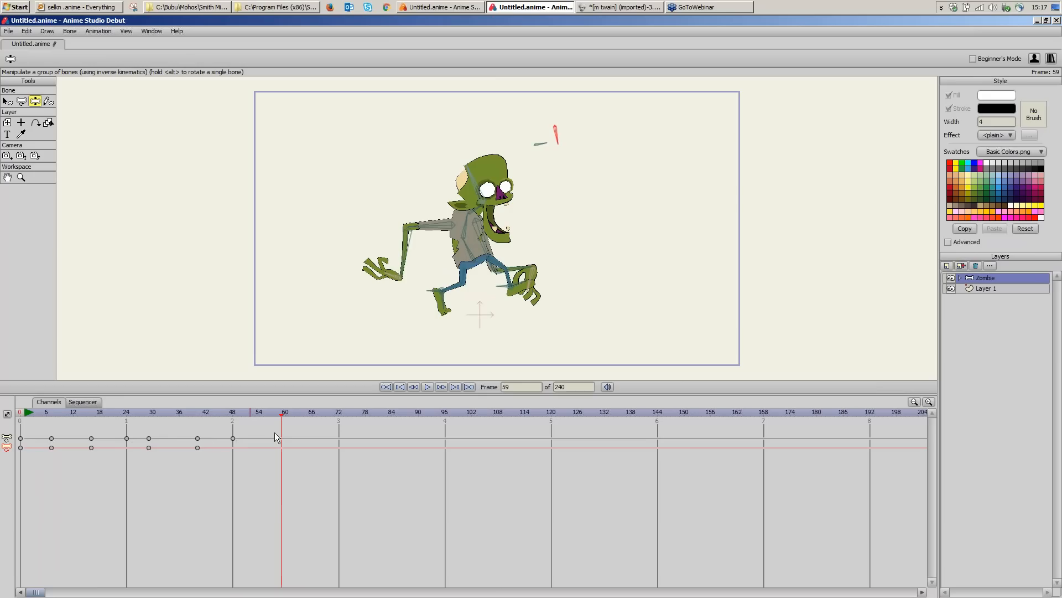
left_click_drag(249, 431, 47, 441)
left_click(242, 441)
left_click_drag(271, 413, 281, 436)
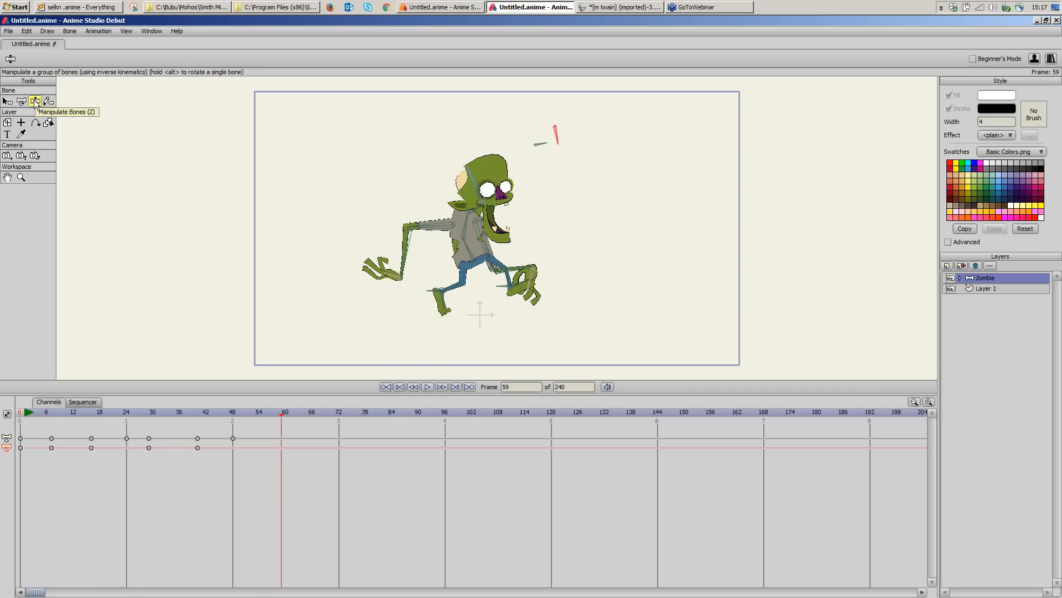
left_click_drag(409, 262, 410, 250)
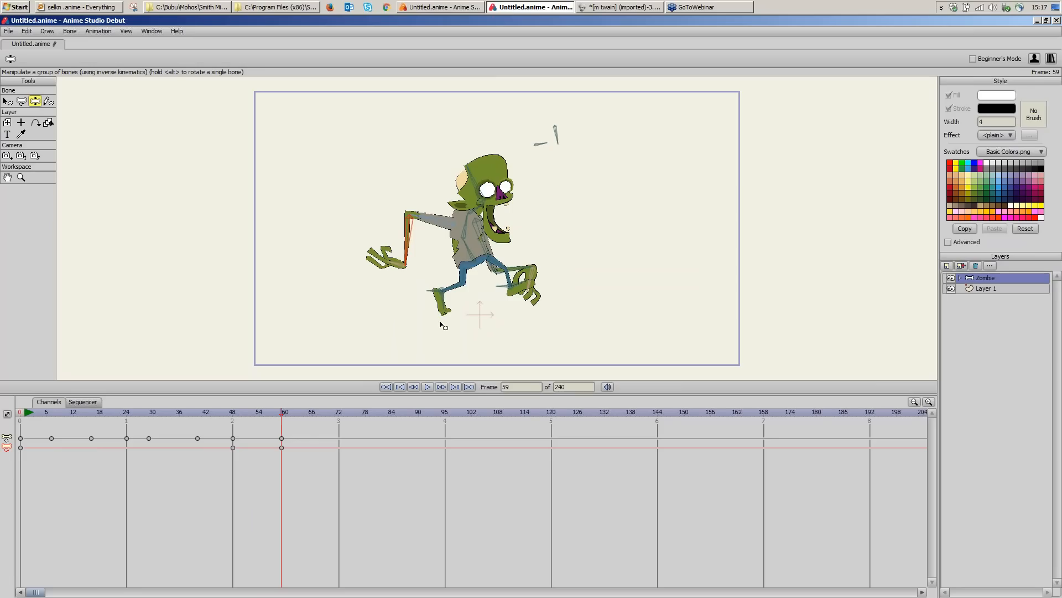
Step: At frame 59, raise the zombie's body by its lower torso bone, scrub to check, and lower it slightly
left_click(474, 261)
left_click(474, 261)
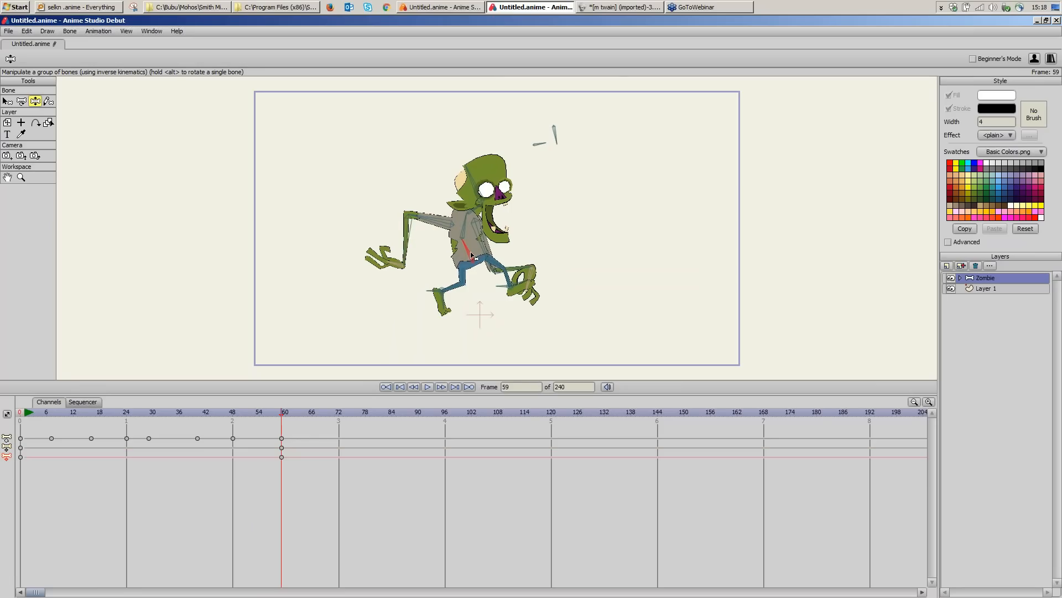
mouse_move(473, 260)
left_mouse_down()
mouse_move(477, 271)
mouse_move(466, 236)
mouse_move(491, 244)
mouse_move(484, 259)
mouse_move(474, 231)
mouse_move(479, 242)
left_mouse_up()
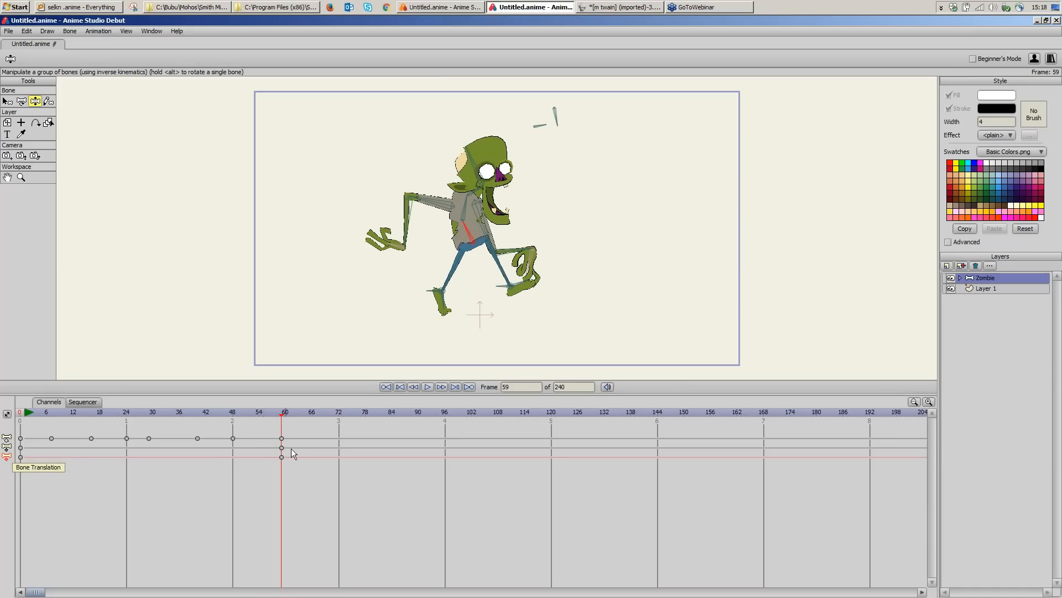
left_click(273, 414)
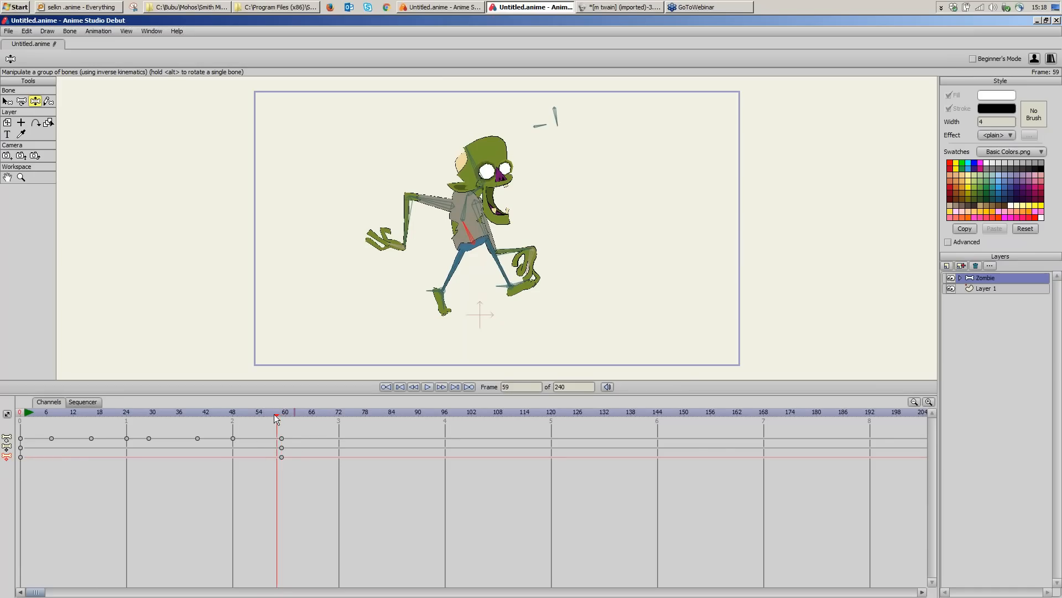
left_click_drag(268, 414, 272, 443)
left_click(281, 448)
left_click_drag(468, 238, 470, 243)
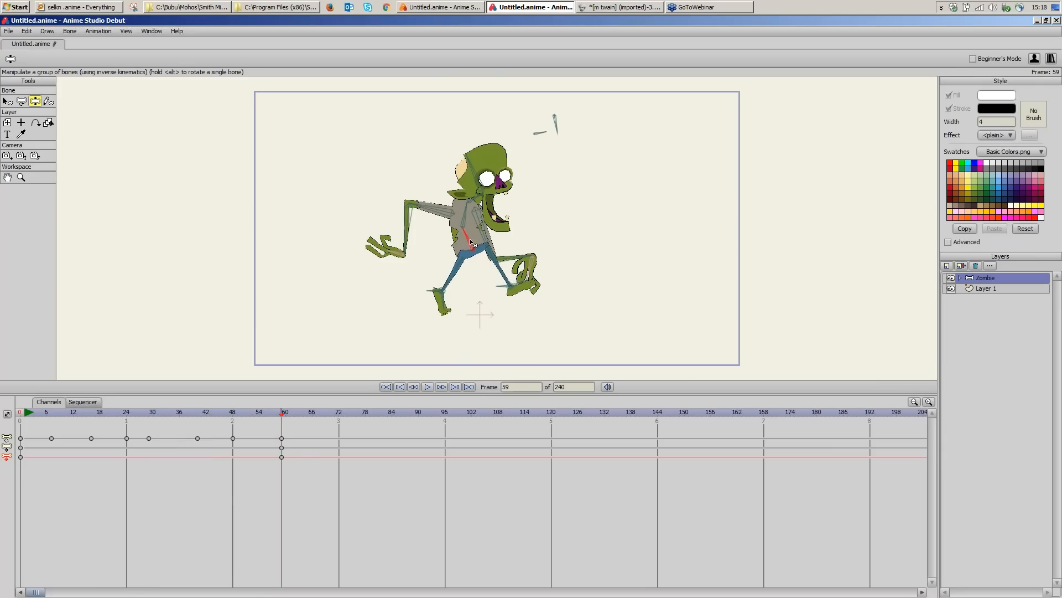
Step: At frame 72, lower the zombie's body by its lower torso bone and scrub back to check the motion
left_click_drag(313, 413, 339, 413)
left_click_drag(472, 244, 475, 257)
mouse_move(338, 413)
left_mouse_down()
mouse_move(297, 411)
mouse_move(297, 423)
mouse_move(338, 415)
left_mouse_up()
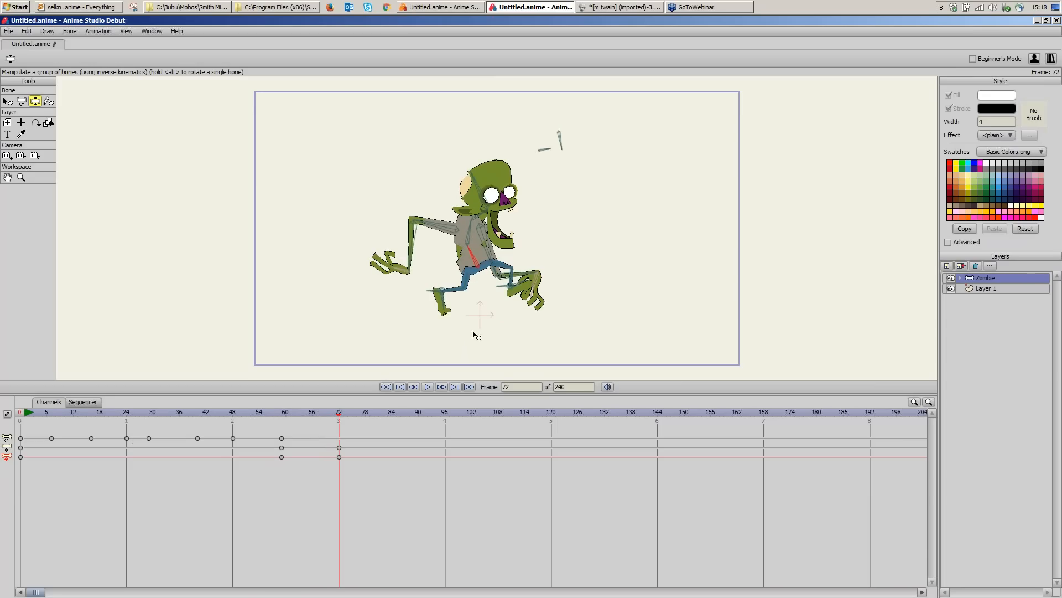
left_click(327, 413)
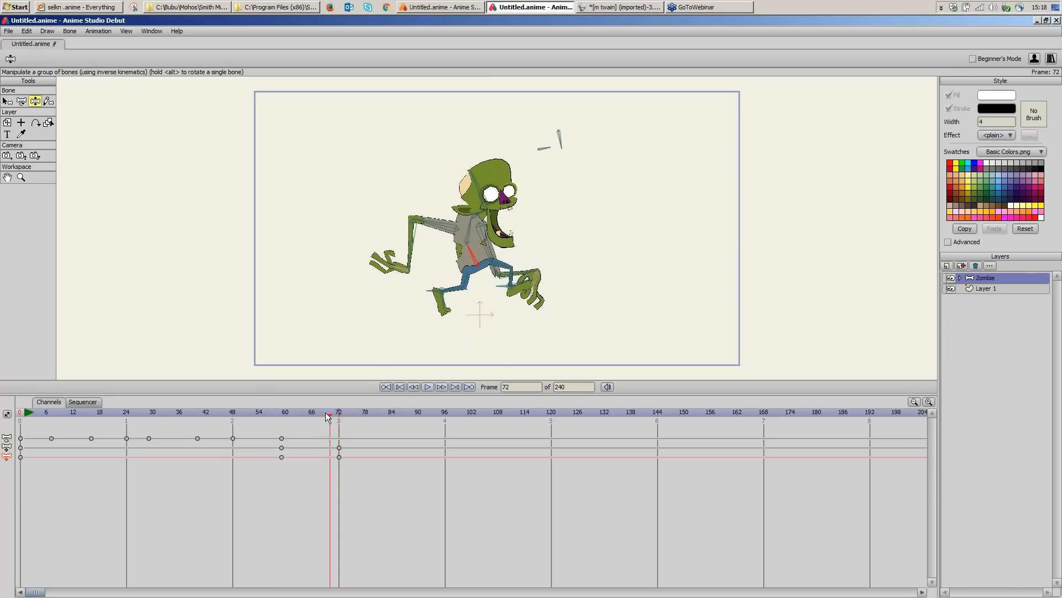
Step: Nudge the zombie's lower torso bone slightly backward at frame 72, and raise it up and back at frame 80
left_click_drag(325, 413, 321, 413)
left_click_drag(322, 413, 339, 444)
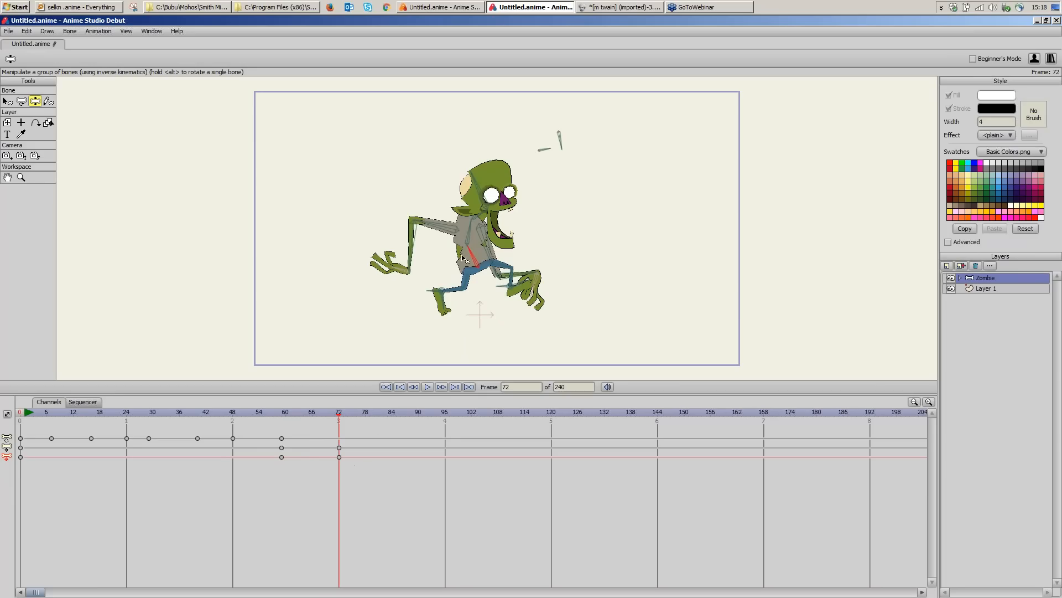
left_click_drag(474, 259, 472, 259)
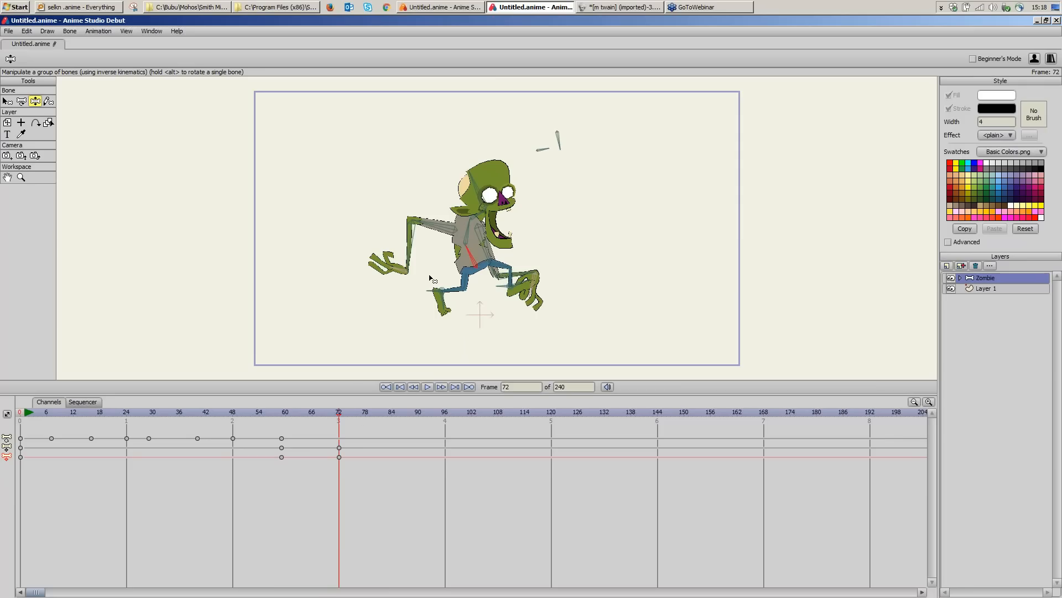
left_click(347, 412)
left_click_drag(353, 413, 375, 415)
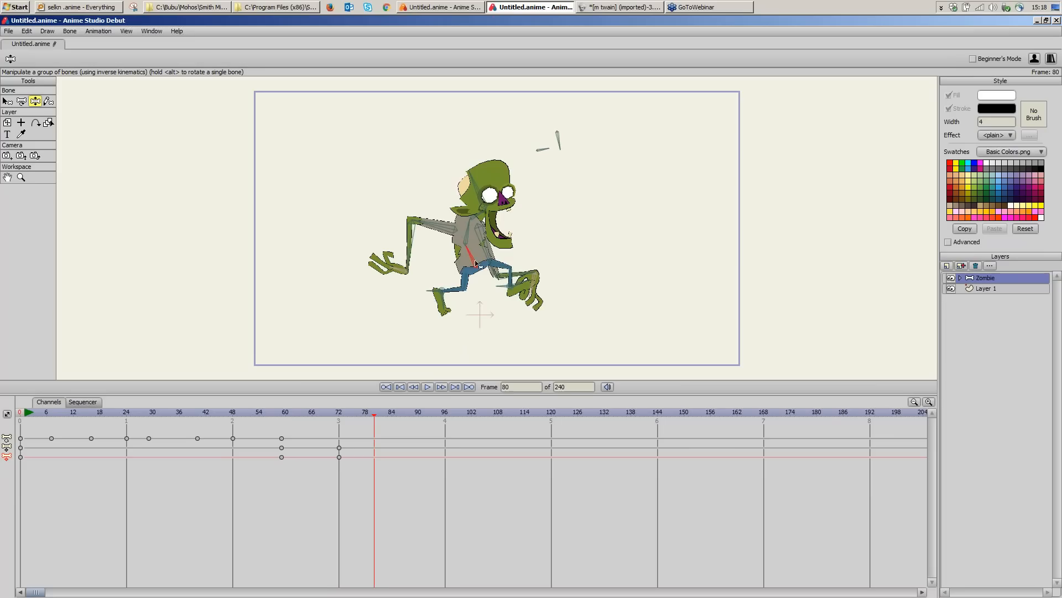
left_click_drag(476, 263, 444, 235)
Step: At frame 86, move both foot target bones backward so the zombie's feet stand beneath its body
left_click_drag(392, 412, 401, 413)
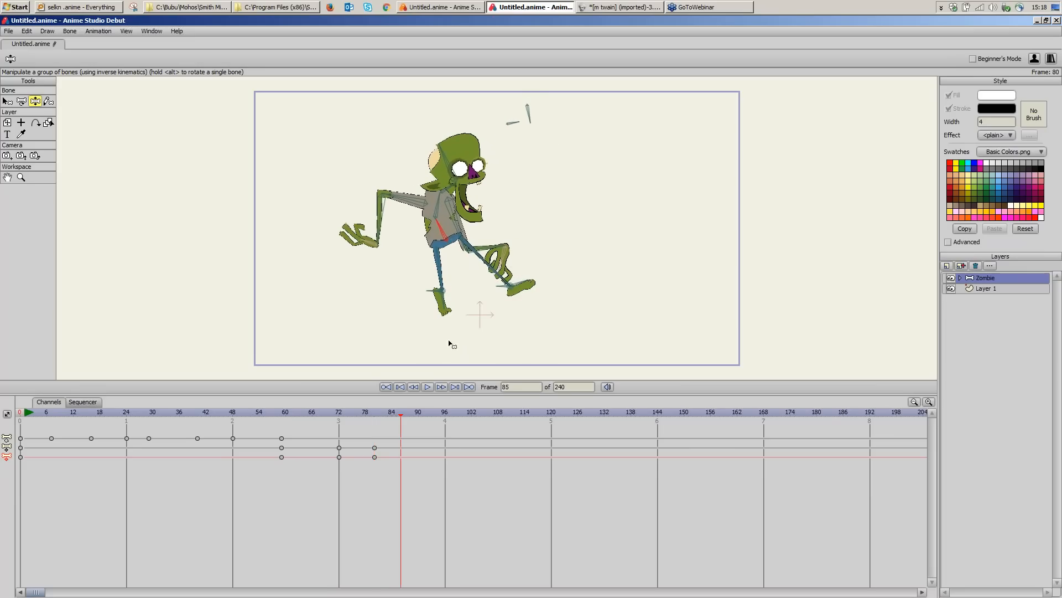
left_click_drag(506, 295, 419, 302)
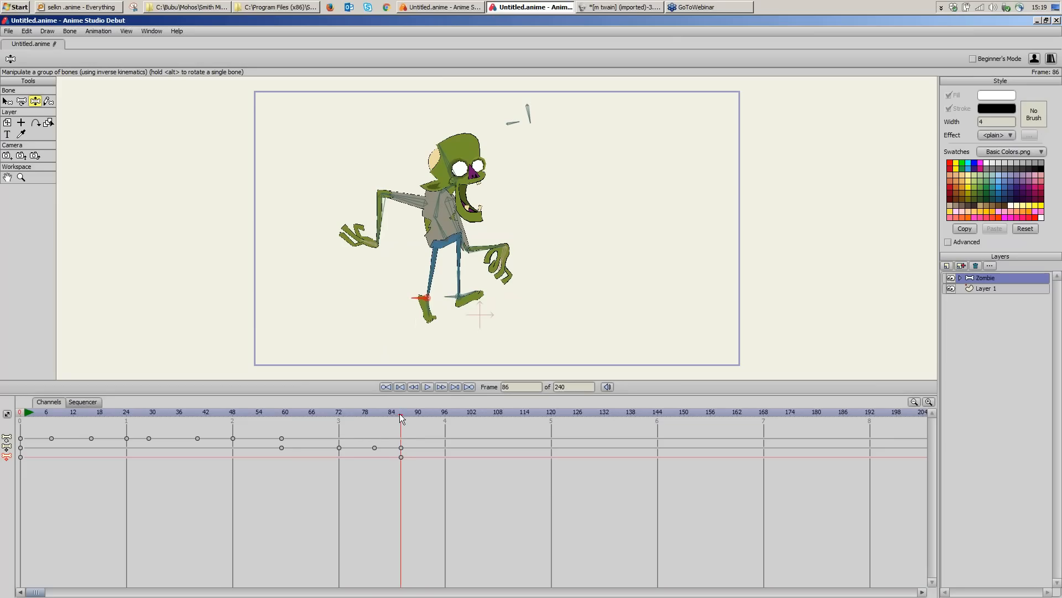
left_click_drag(417, 302, 416, 301)
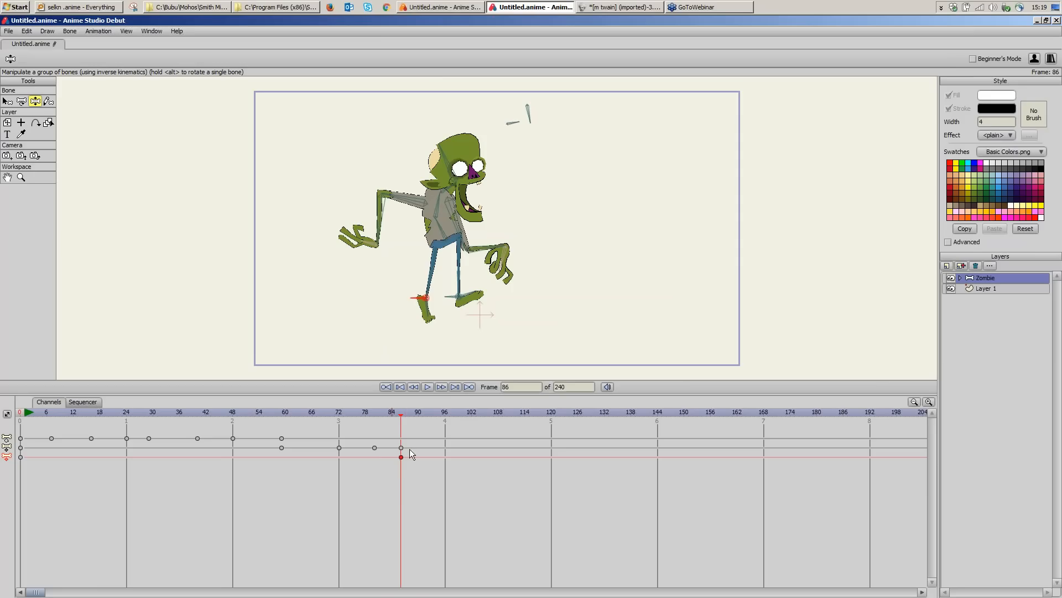
Step: Return to frame 0, activate Select Bone, and scrub forward to frame 86 to check the foot motion
left_click_drag(397, 412, 20, 421)
key("b")
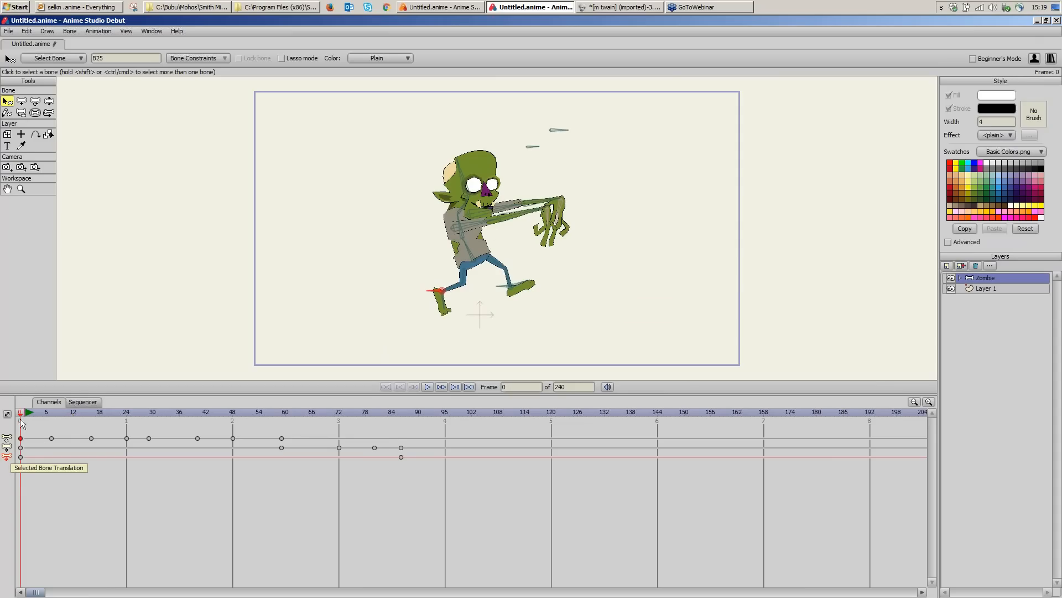
left_click(27, 415)
left_click_drag(29, 418, 396, 465)
left_click_drag(395, 416, 401, 414)
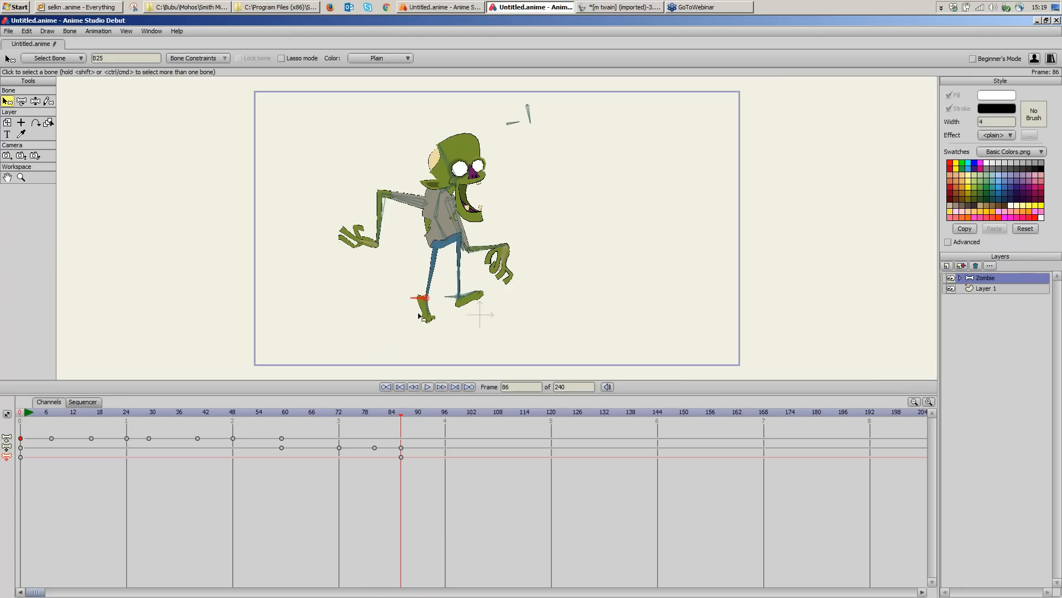
Step: Select both foot target bones and copy their frame 0 translation keyframe to frame 72
left_click(448, 297, "shift")
left_click_drag(401, 416, 334, 431)
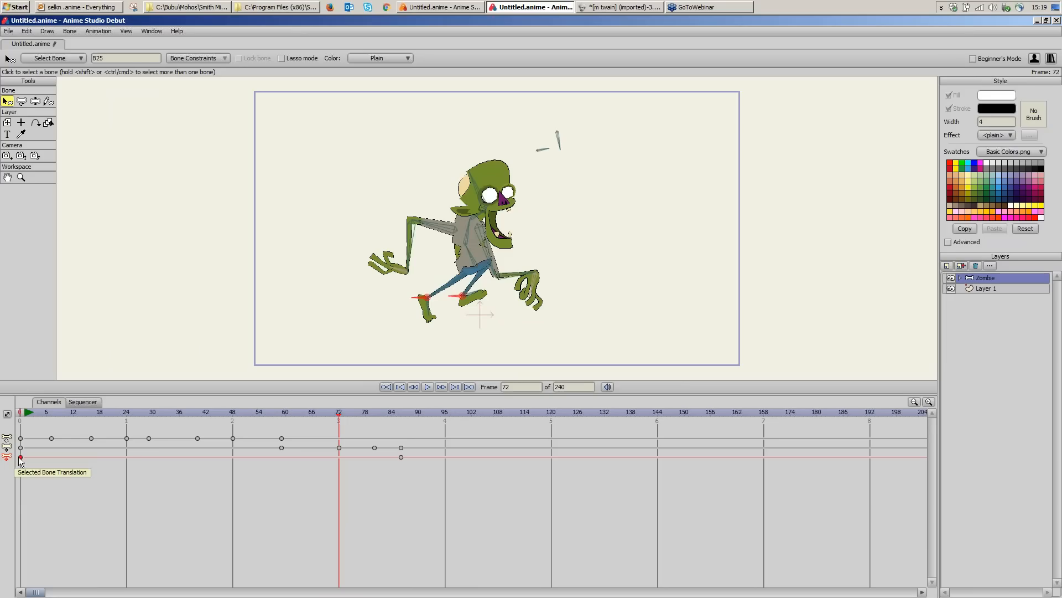
left_click(29, 33)
left_click(35, 45)
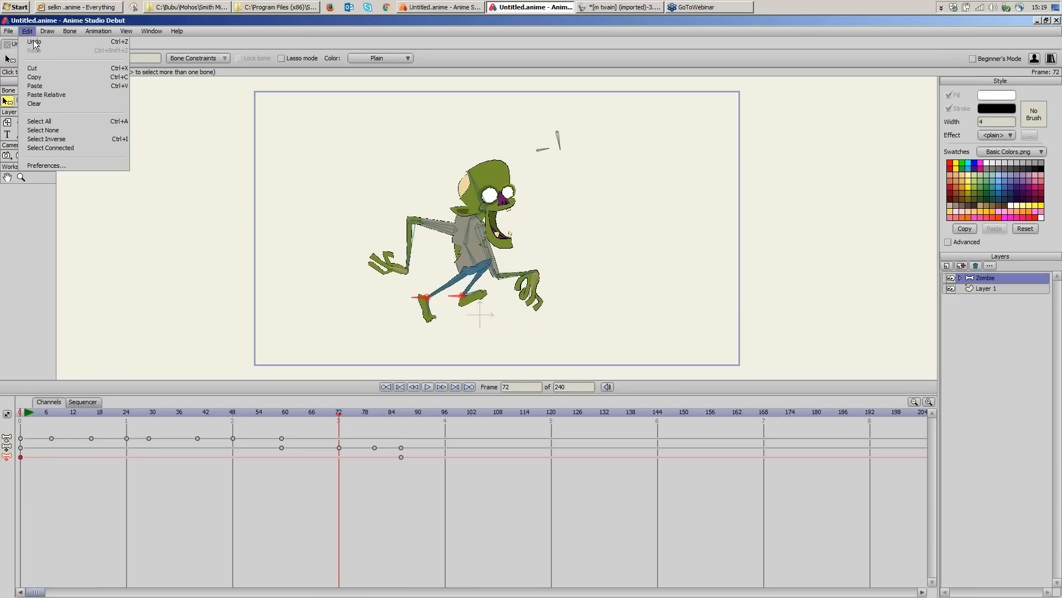
left_click(46, 84)
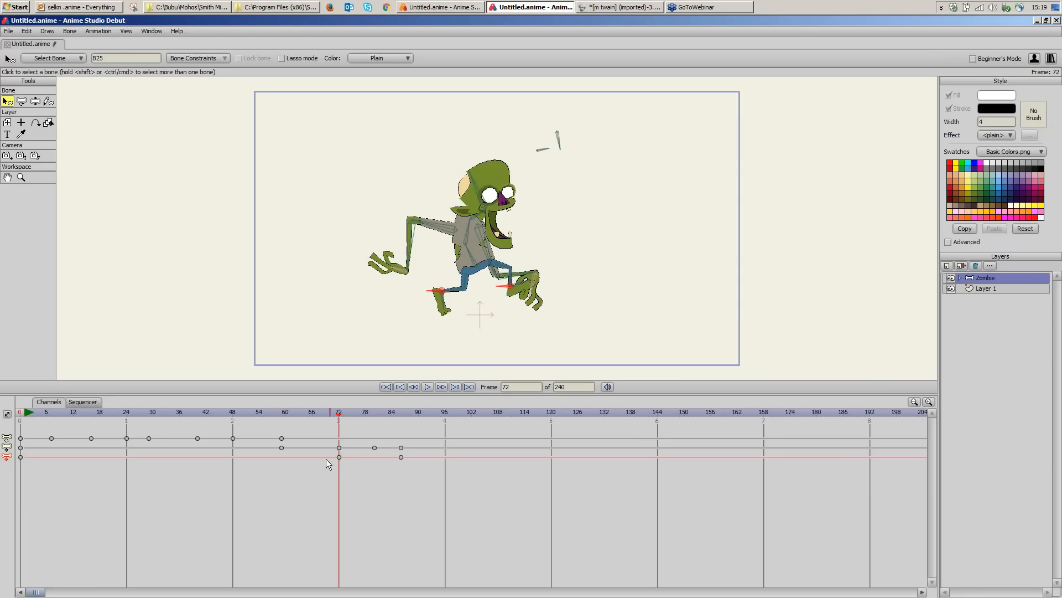
Step: Scrub the timeline to check when the feet move, and view the foot target bones' motion paths with Transform Bone
left_click_drag(255, 467, 21, 457)
left_click_drag(33, 412, 456, 427)
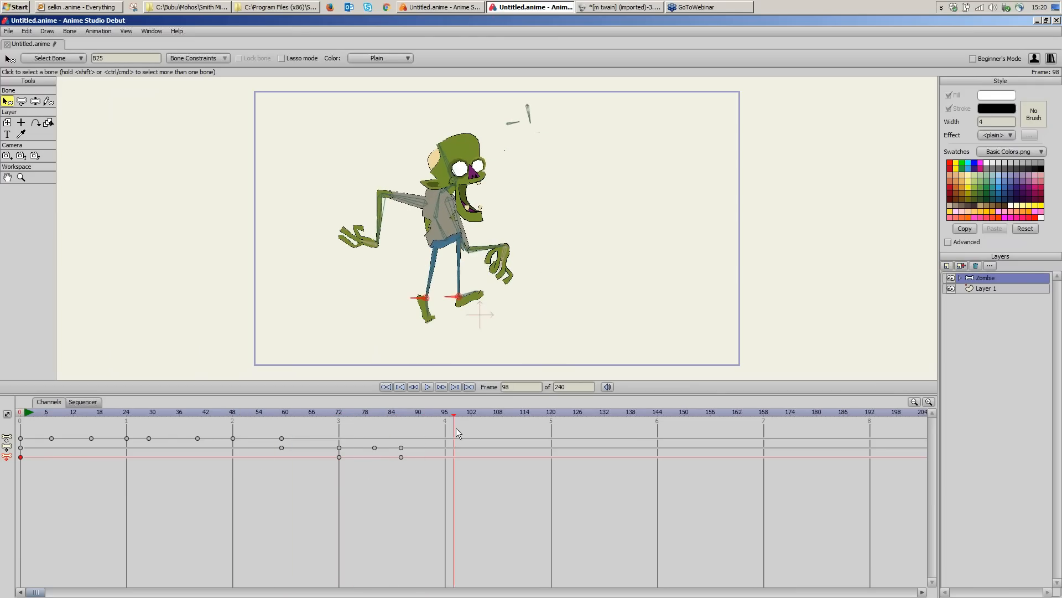
left_click(22, 102)
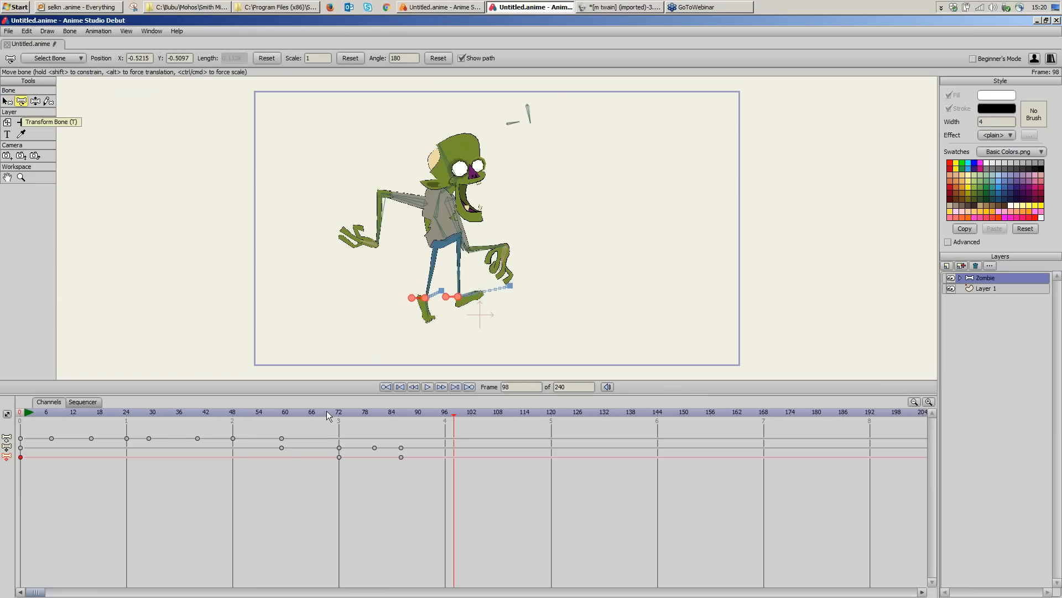
left_click_drag(326, 410, 433, 421)
left_click(7, 101)
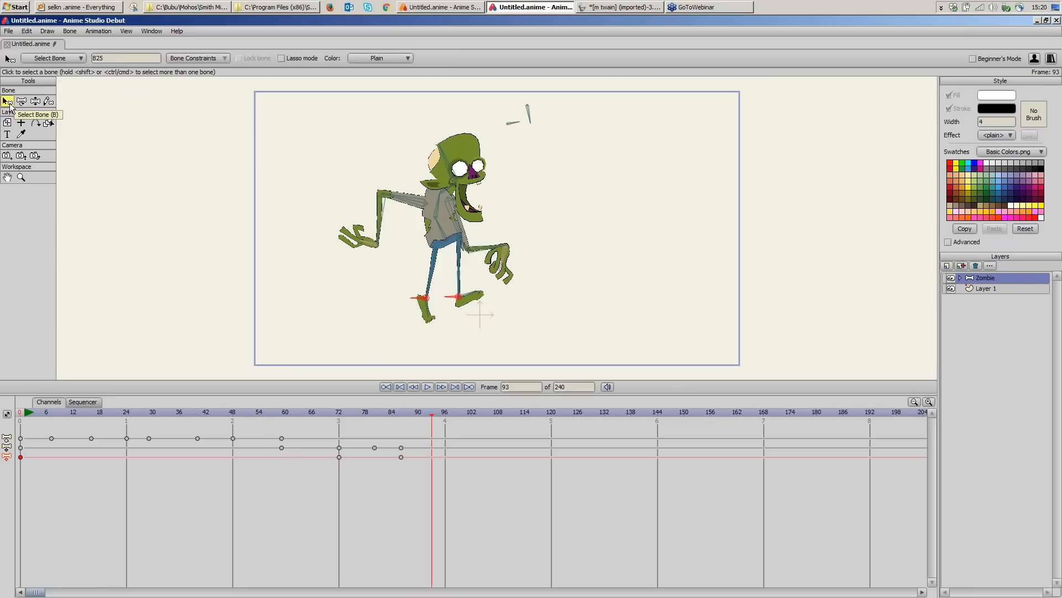
Step: At frame 95, rotate the head bone to about 69 degrees and stretch it with Transform Bone, resetting its scale to 1
left_click(608, 144)
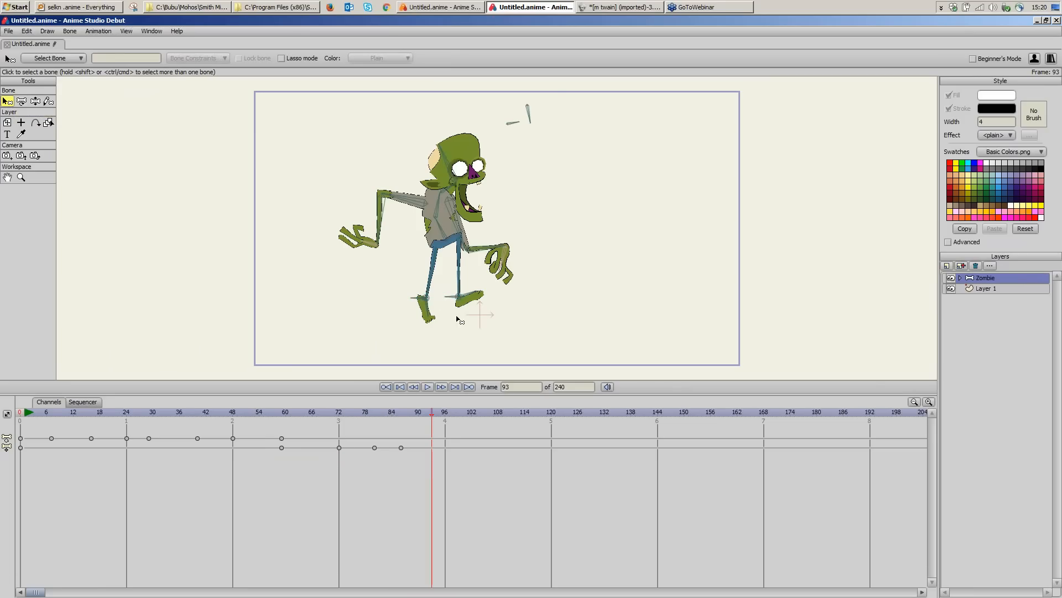
left_click(441, 414)
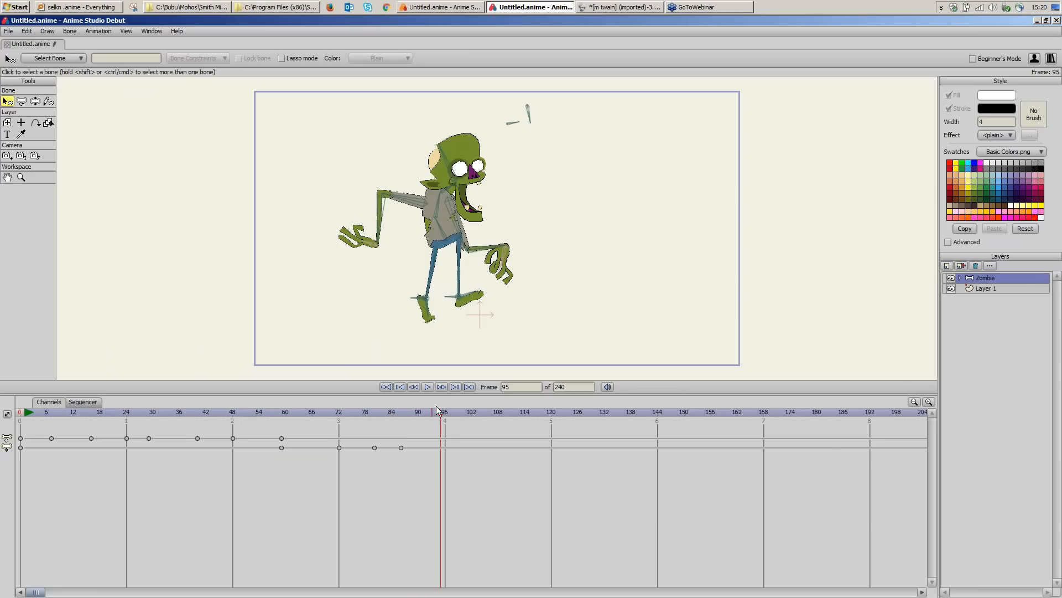
left_click(22, 102)
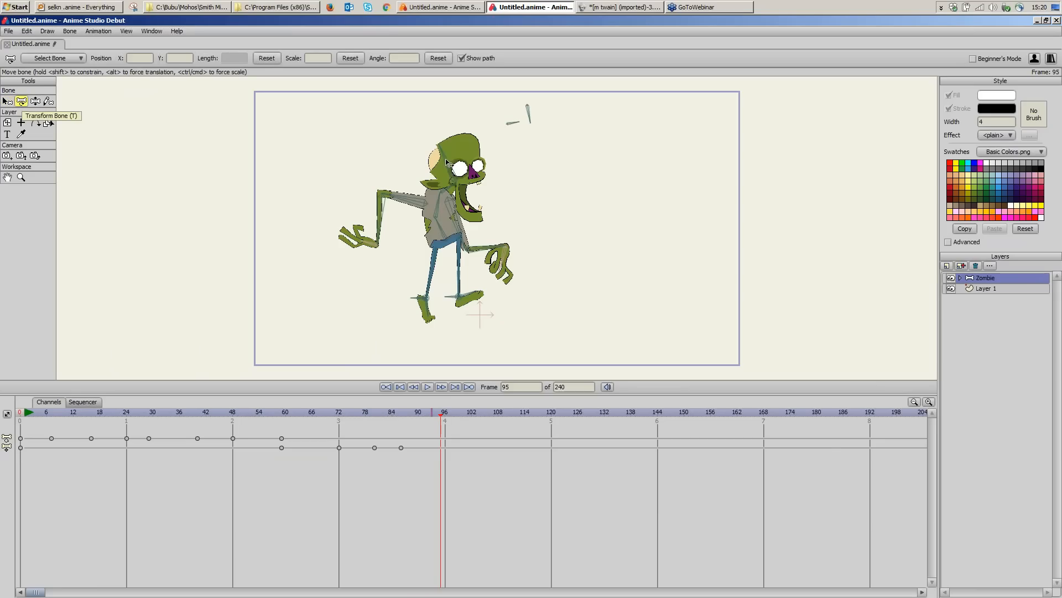
left_click_drag(450, 160, 479, 156)
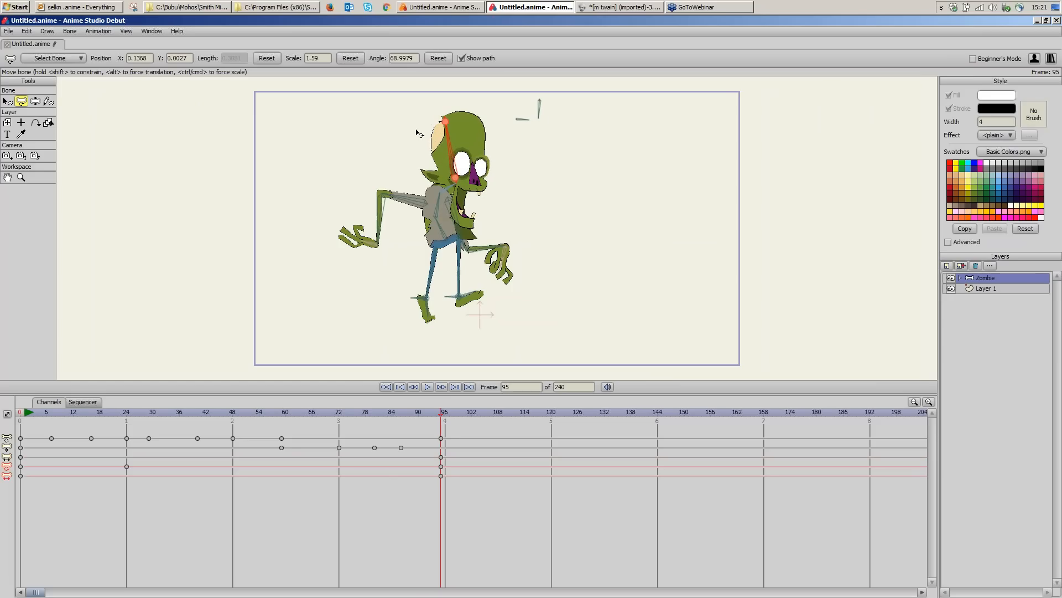
left_click(357, 58)
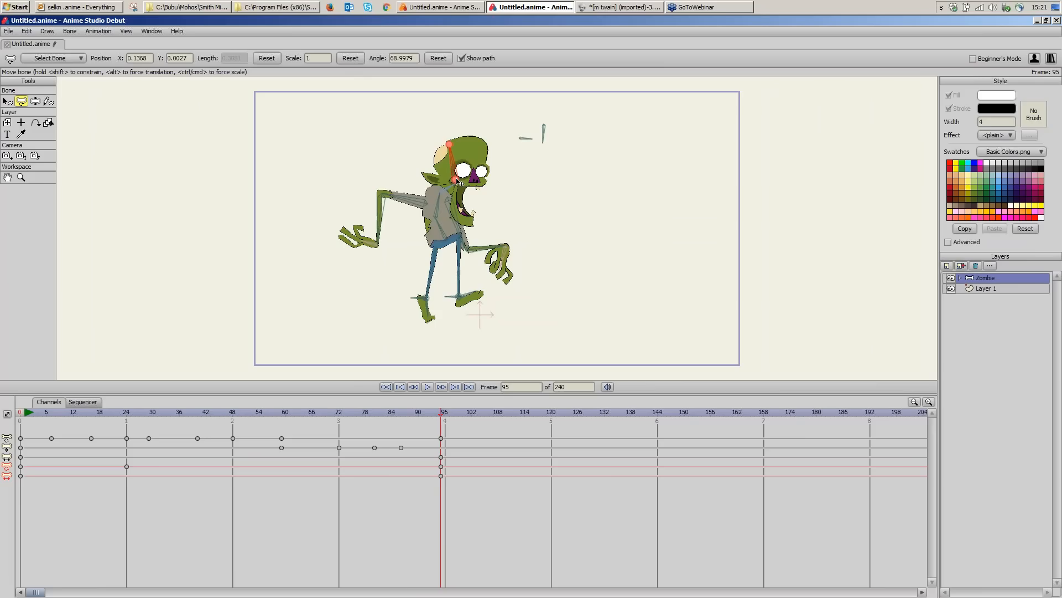
Step: Move the head bone forward off the body to about X 0.71, Y -0.49, and examine its keyframes near frame 95
left_click_drag(457, 182, 560, 203)
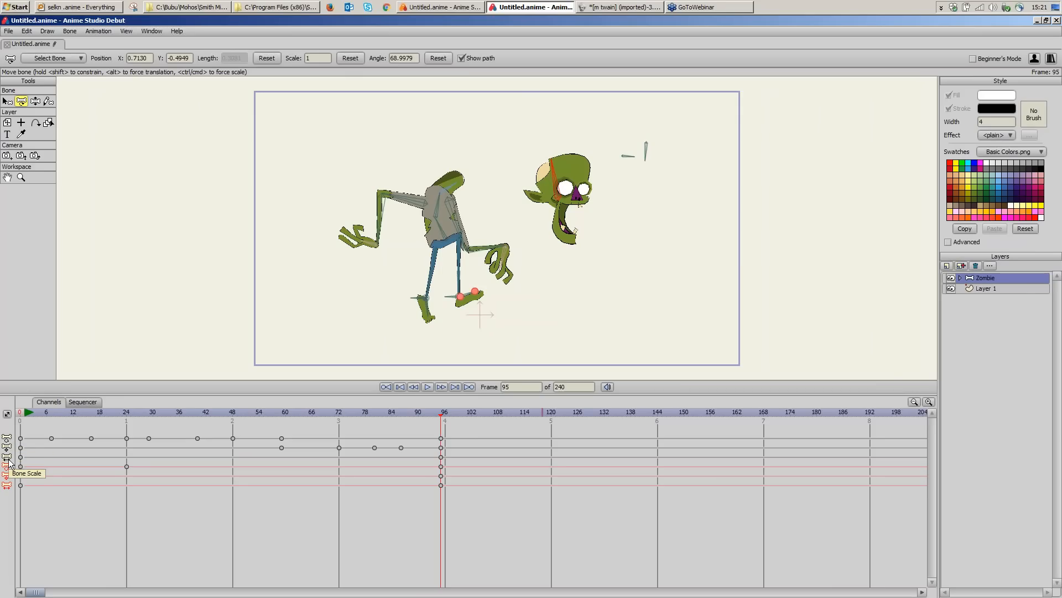
left_click_drag(471, 463, 108, 487)
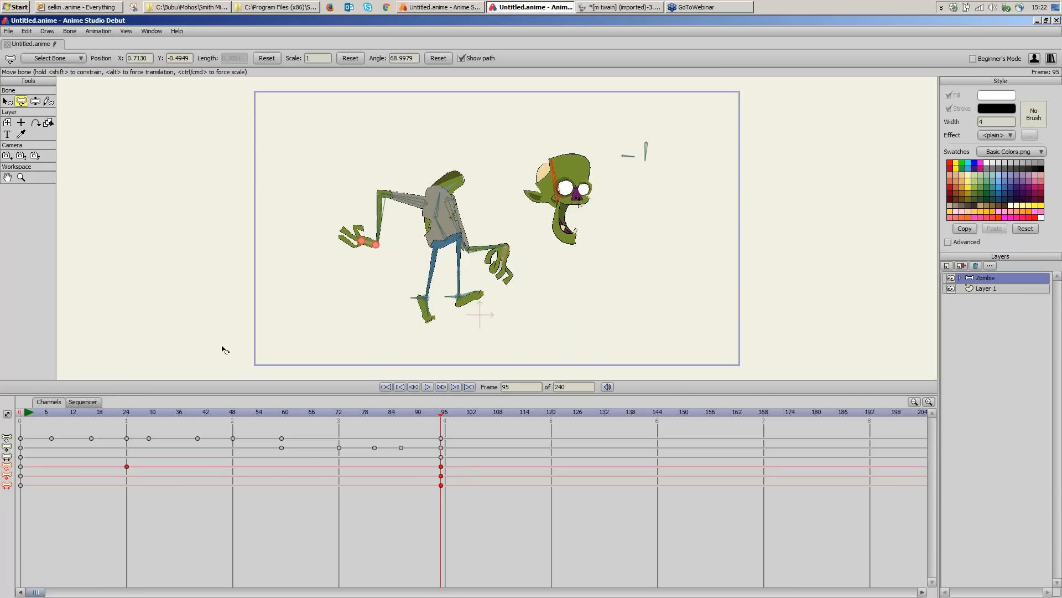
mouse_move(441, 416)
left_mouse_down()
mouse_move(388, 419)
mouse_move(435, 420)
left_mouse_up()
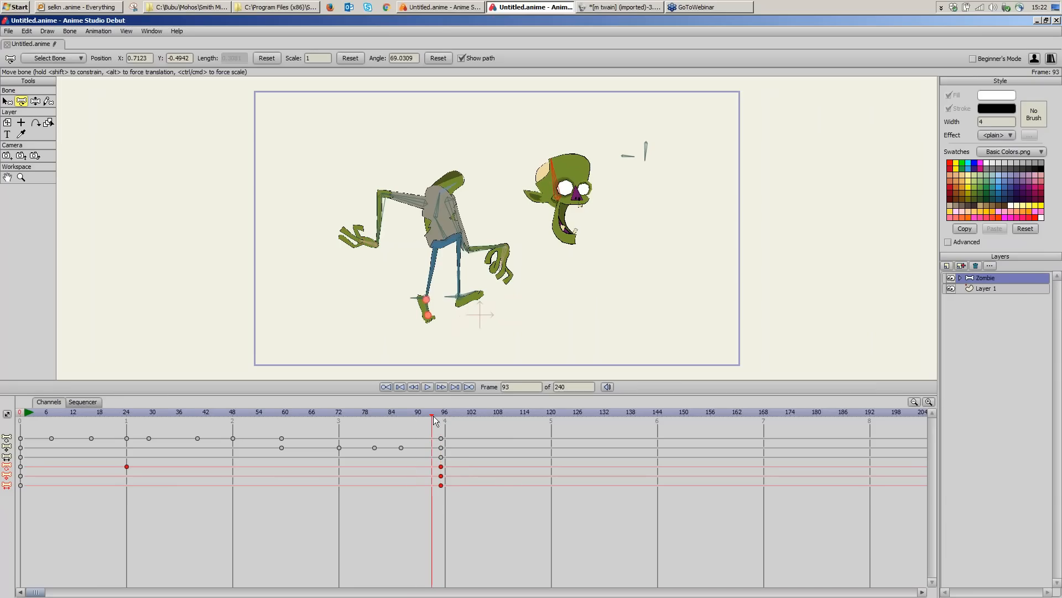
Step: Switch to Anime Studio Pro and import the BG_Mansion object from Background_Mansion.anime
left_click(451, 7)
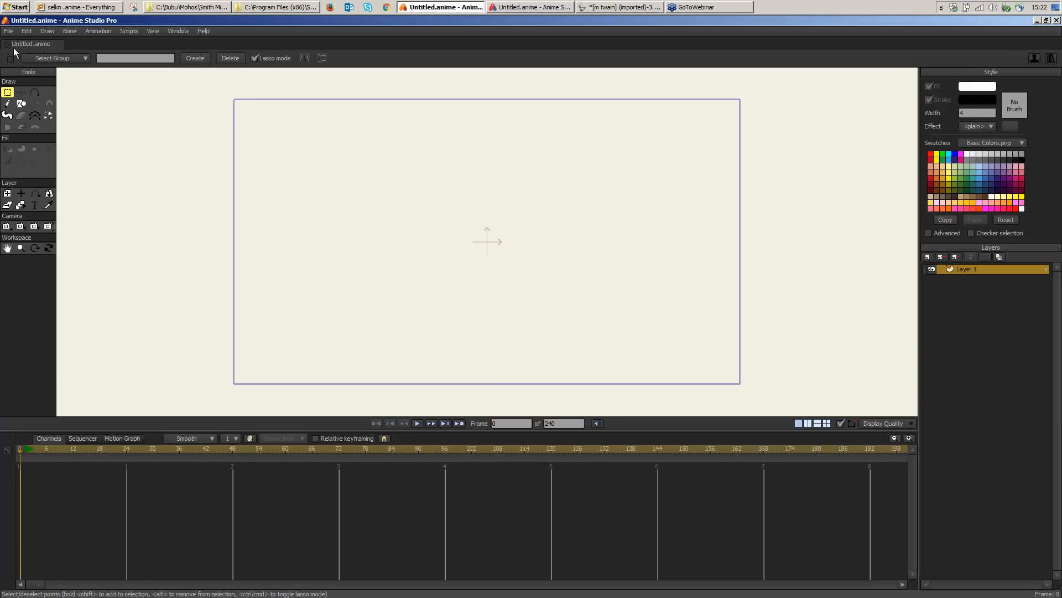
left_click(9, 31)
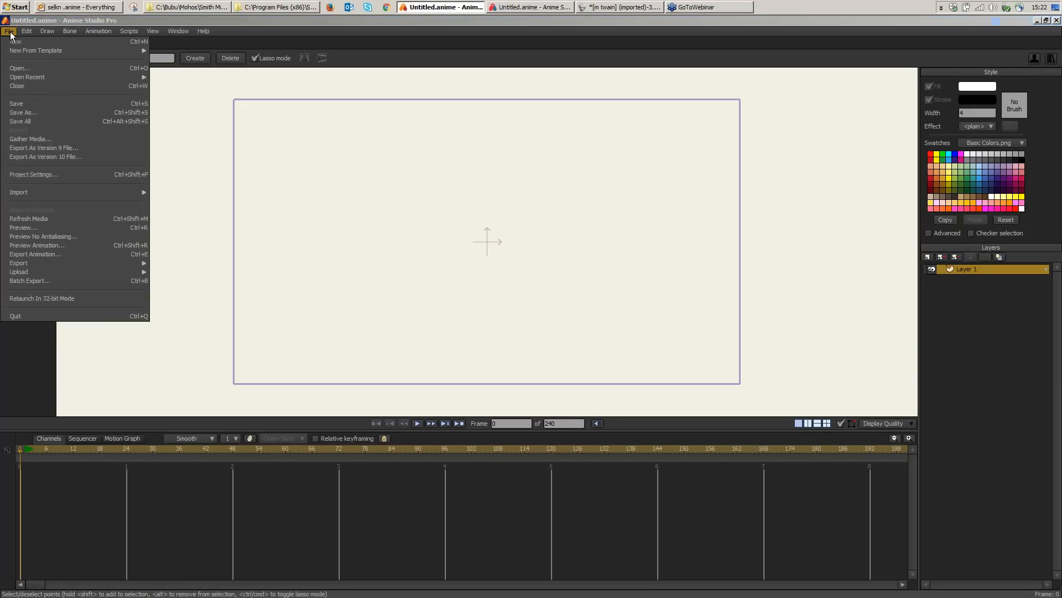
mouse_move(100, 192)
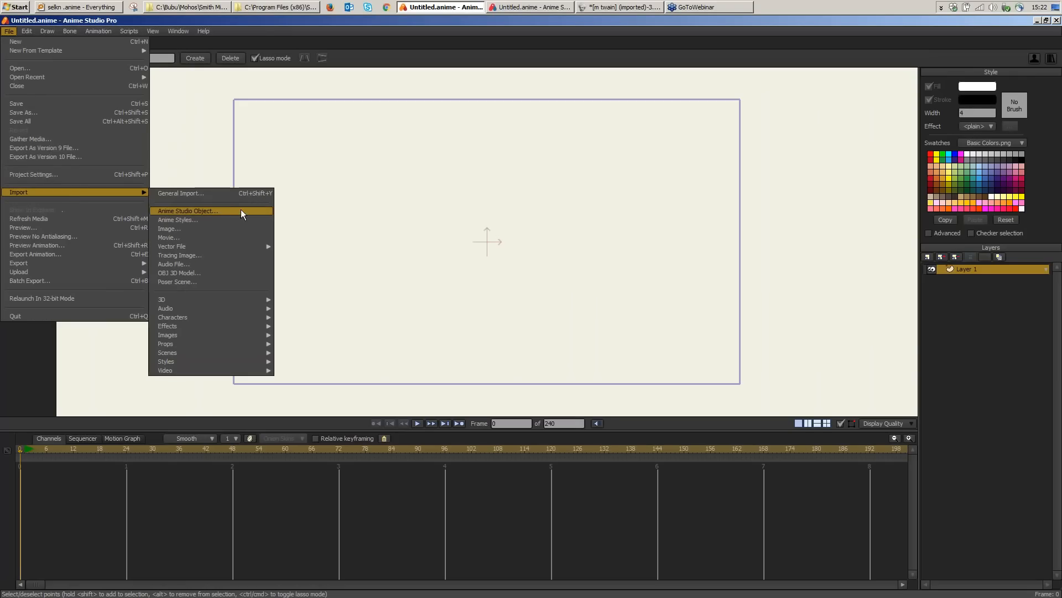
left_click(187, 211)
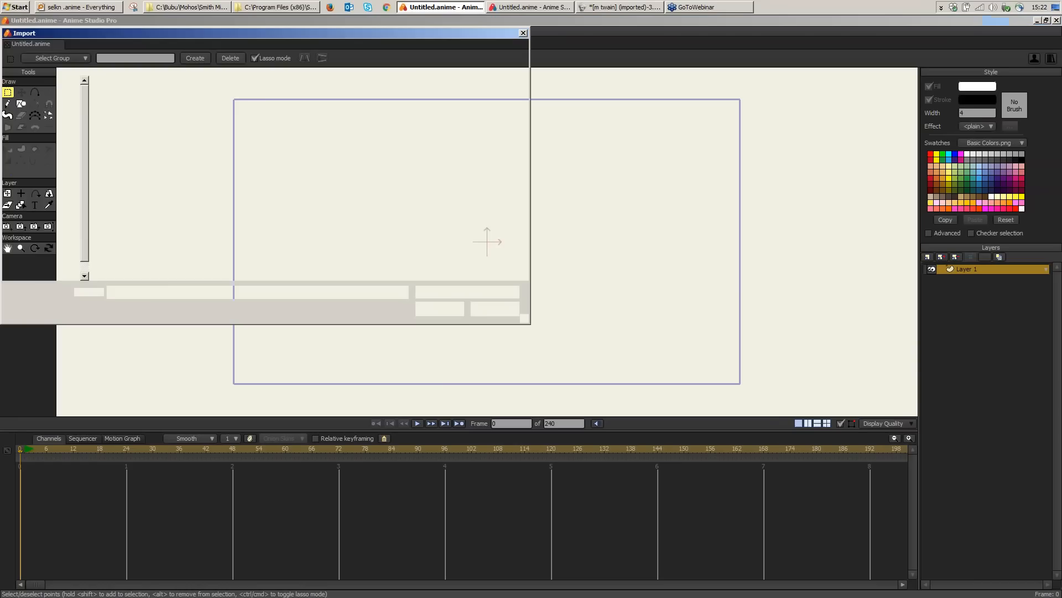
left_click_drag(484, 27, 545, 53)
left_click_drag(600, 330, 637, 419)
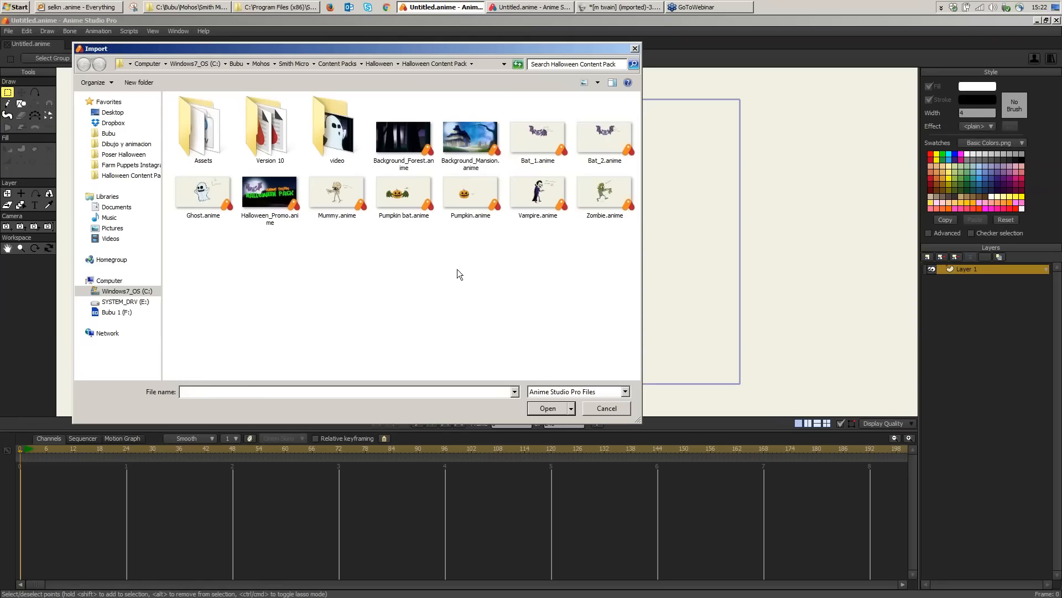
left_click(470, 151)
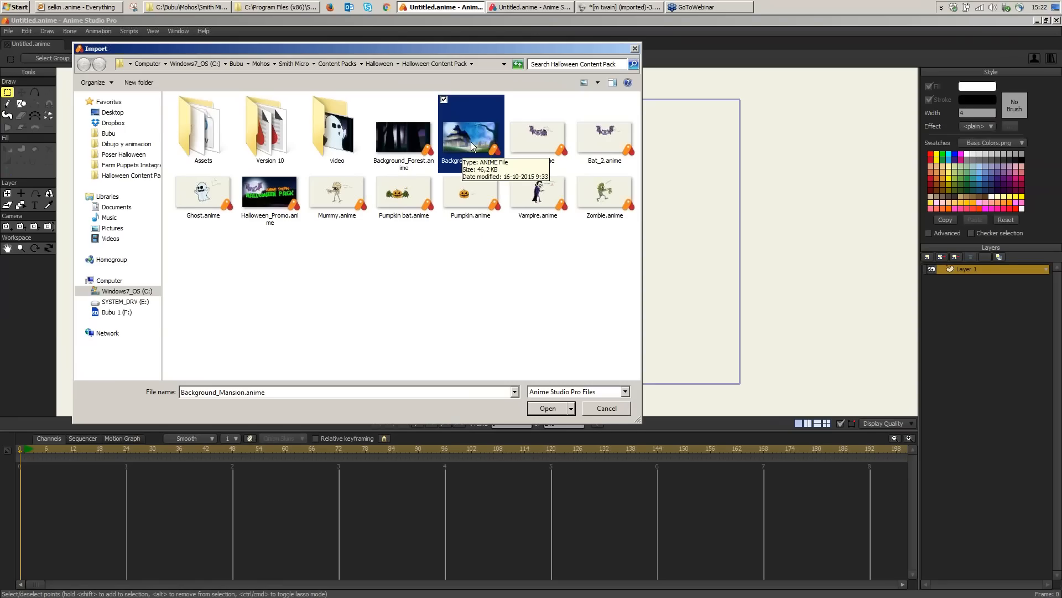
left_click(540, 409)
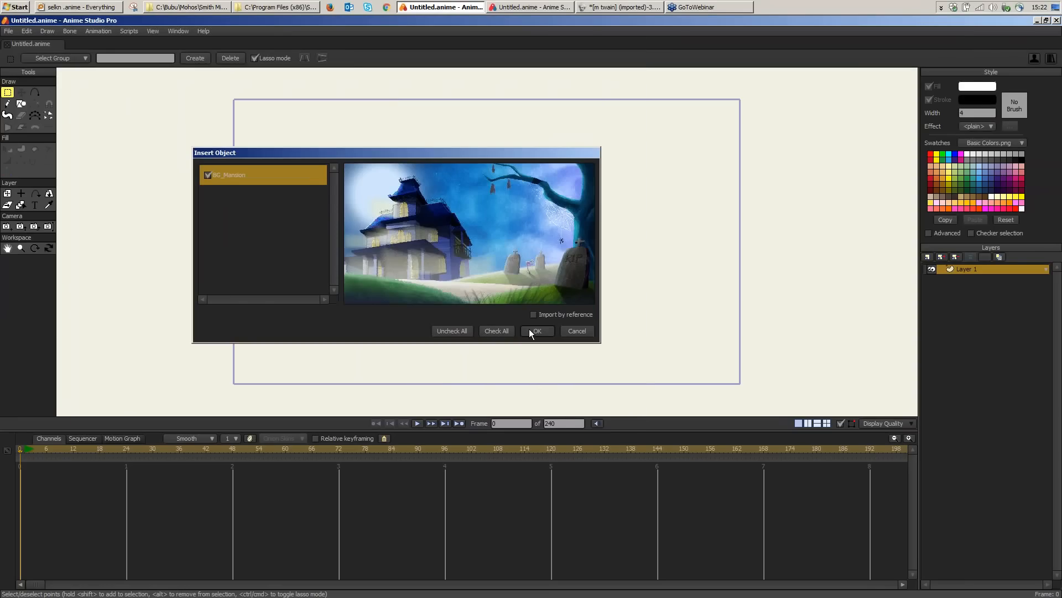
left_click(528, 330)
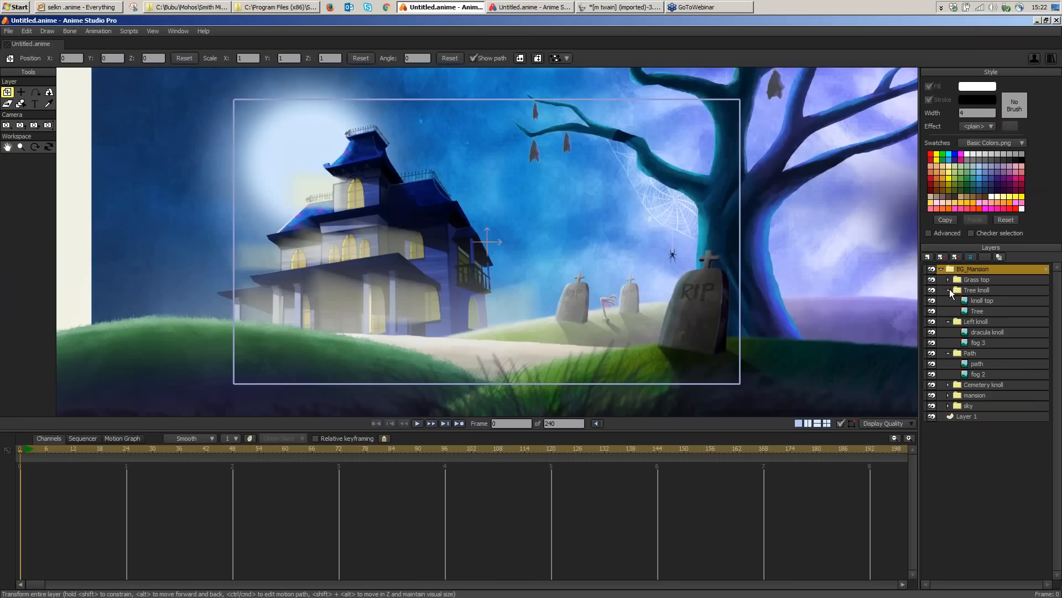
Step: Collapse the Tree knoll, Left knoll and Path groups inside BG_Mansion
left_click(949, 291)
left_click(952, 301)
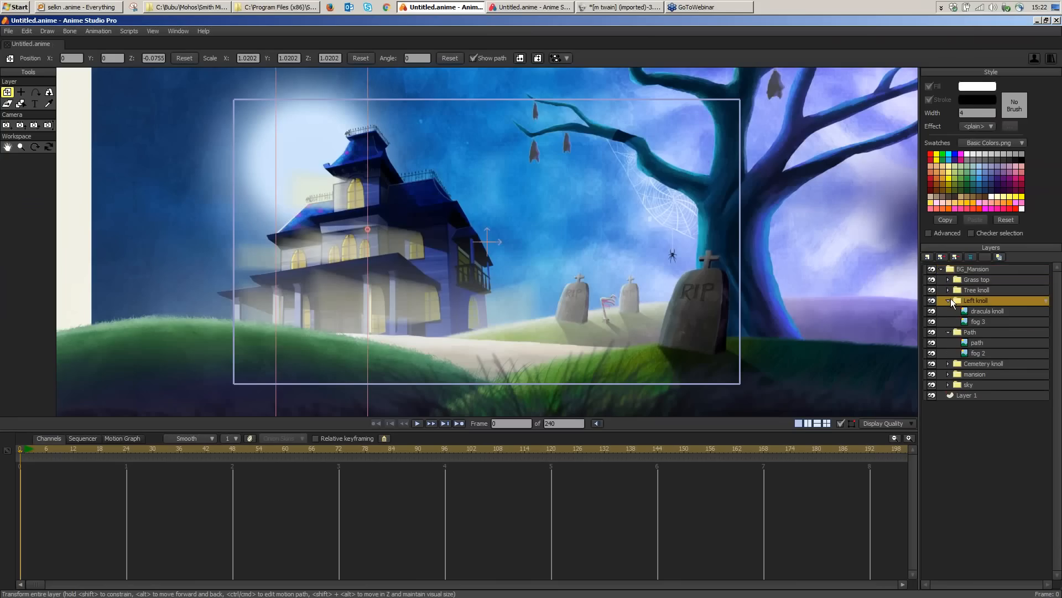
left_click(950, 301)
left_click(949, 311)
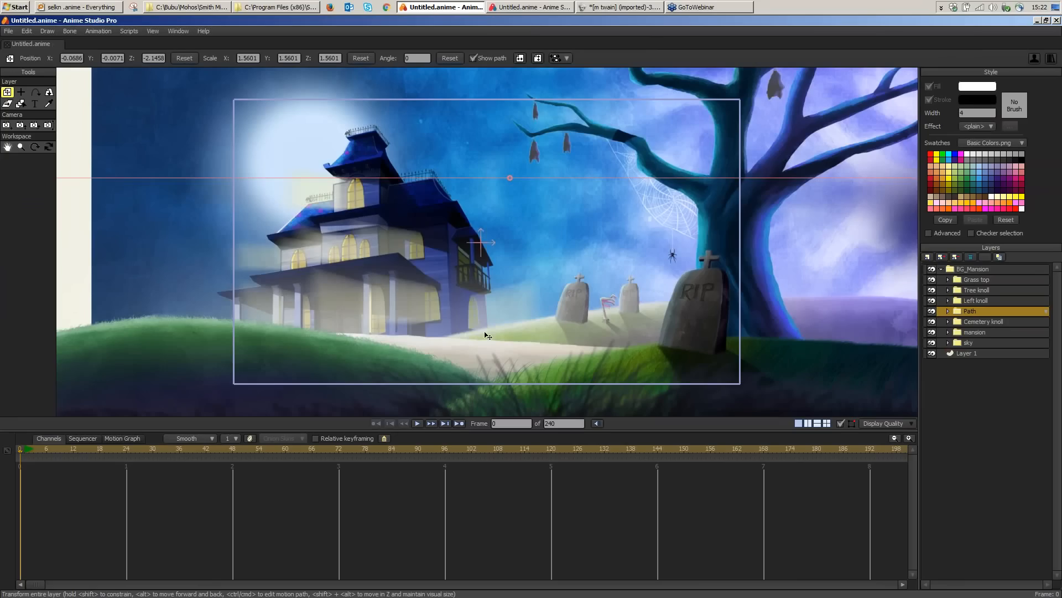
Step: At frame 120, track the camera toward the tree and large tombstones, to about X 2.51, Y -0.20
left_click(30, 453)
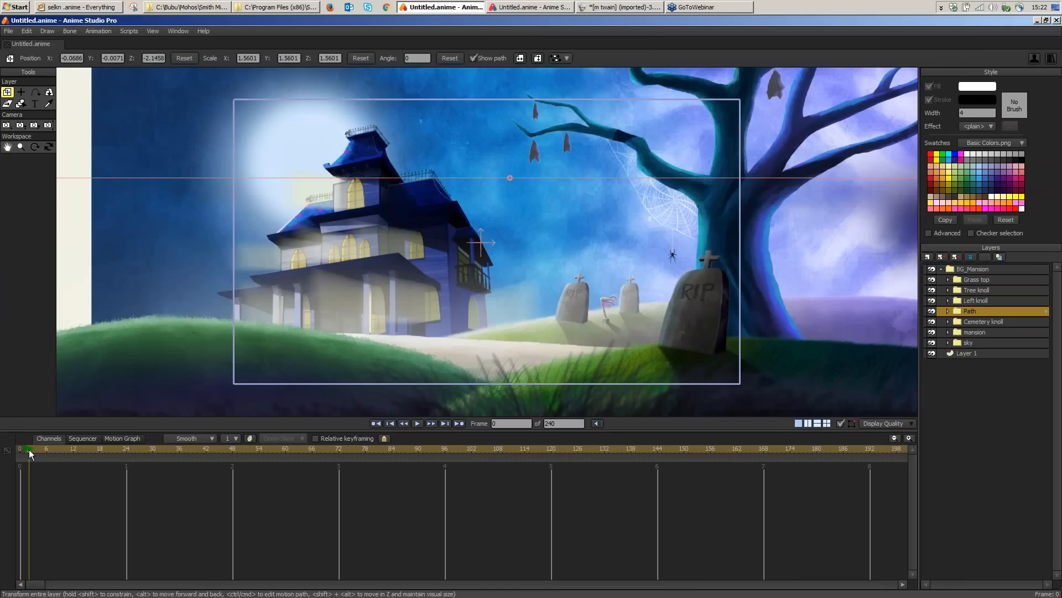
left_click_drag(29, 450, 552, 494)
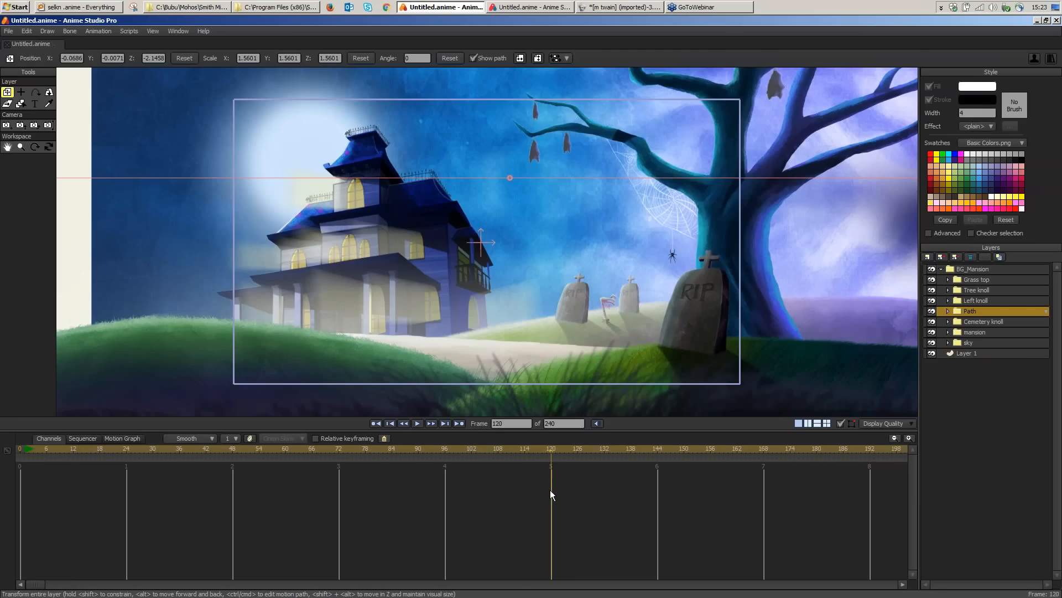
left_click(7, 125)
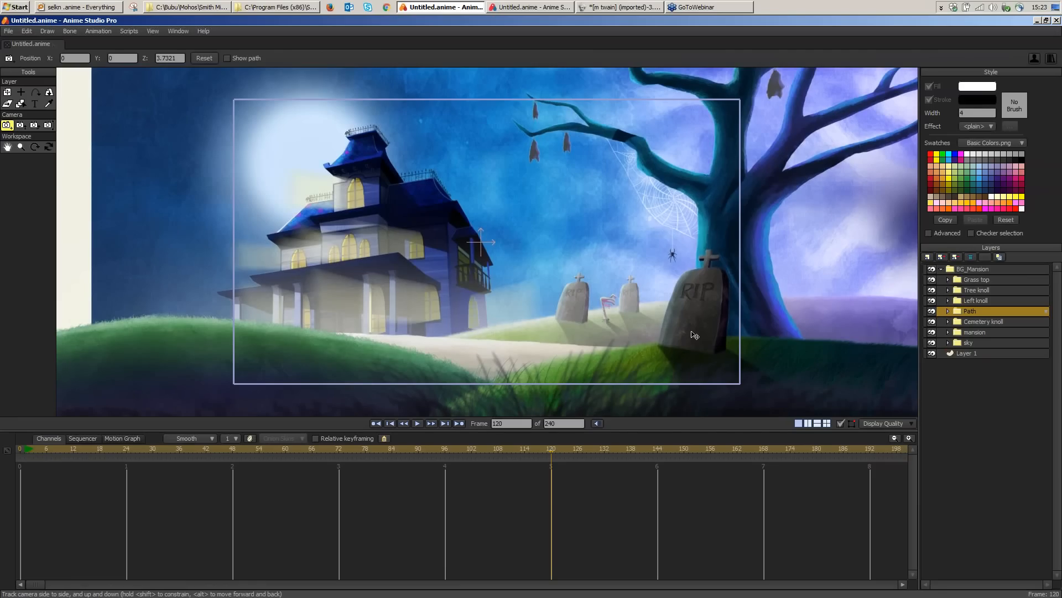
left_click_drag(694, 335, 826, 366)
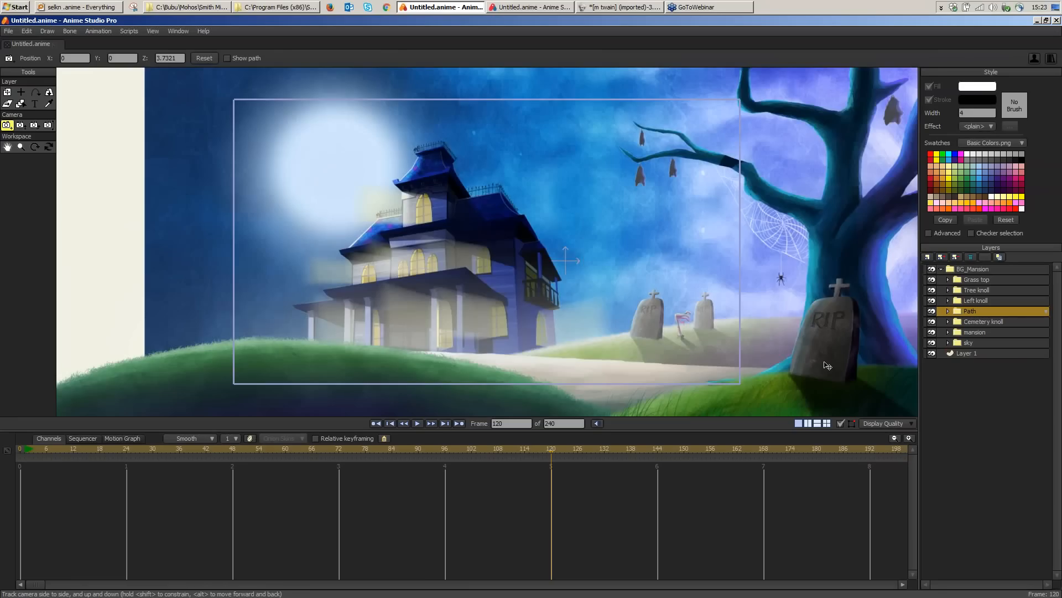
left_click_drag(827, 365, 334, 304)
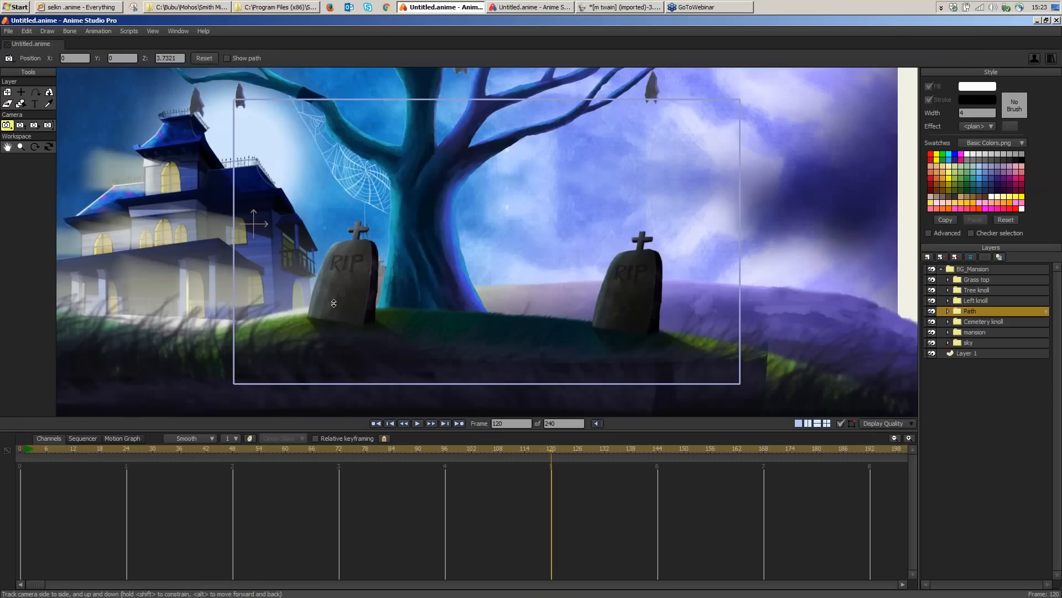
Step: At frame 1, track the camera sideways to about X -2.2 so the moon and mansion are framed
left_click(526, 449)
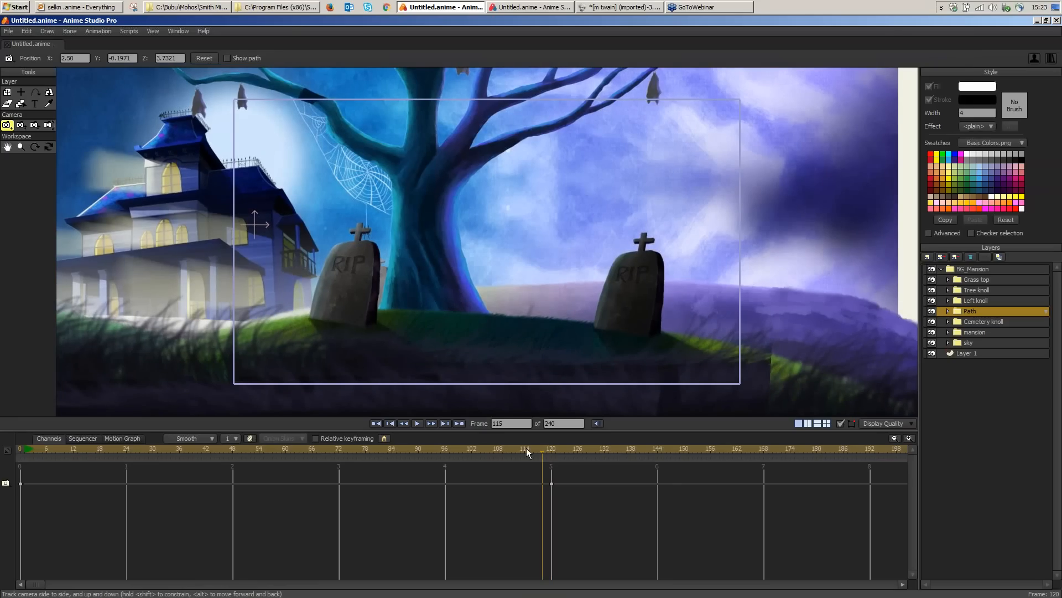
left_click_drag(526, 450, 24, 450)
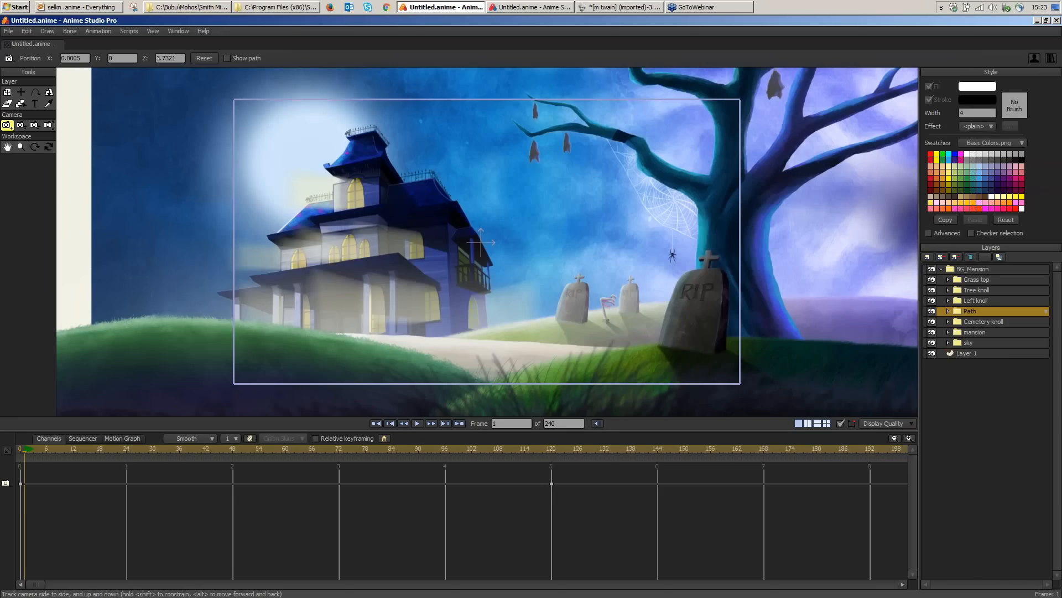
left_click_drag(467, 318, 664, 315)
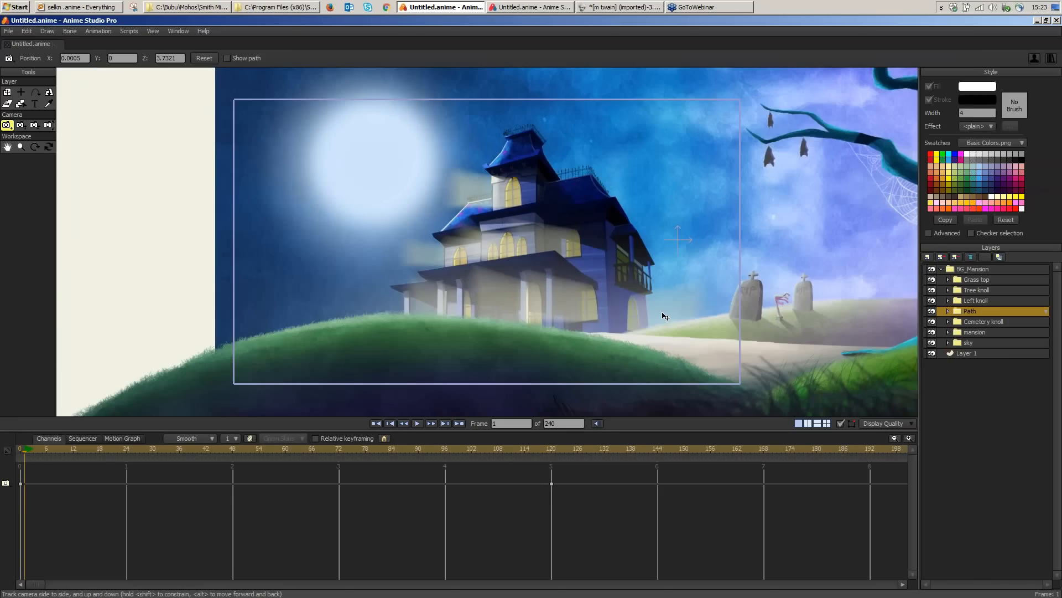
Step: Play the camera animation, scrub through its frames to examine the parallax, and return to frame 0
left_click(418, 423)
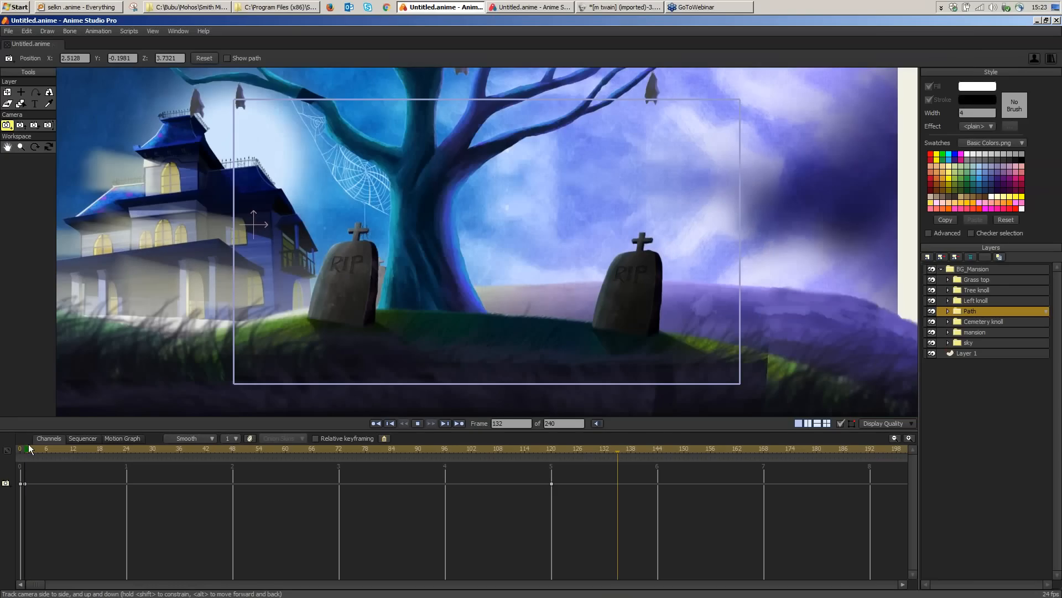
left_click_drag(30, 449, 414, 449)
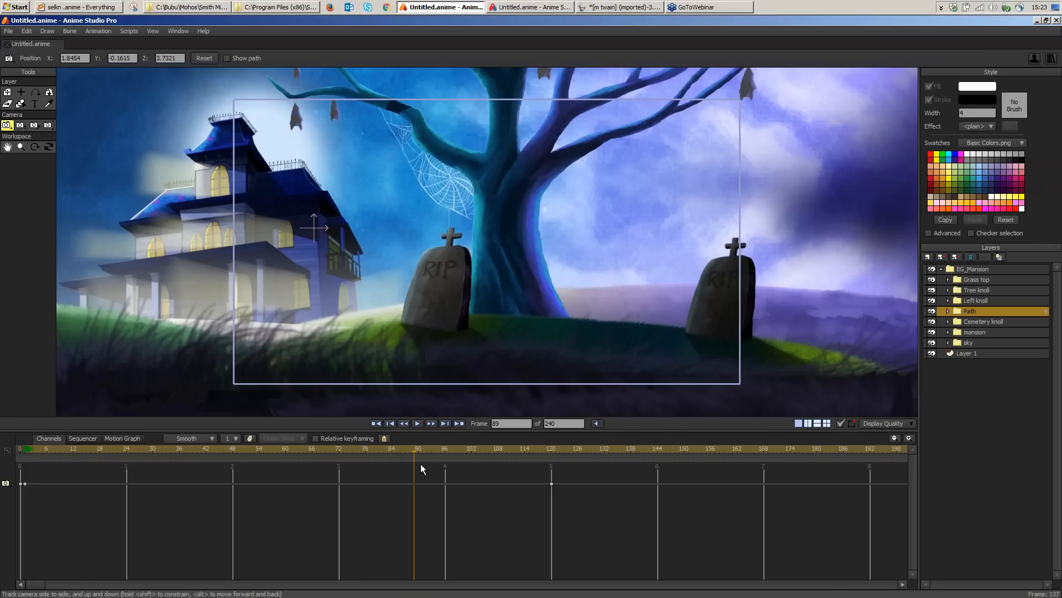
left_click_drag(421, 463, 219, 450)
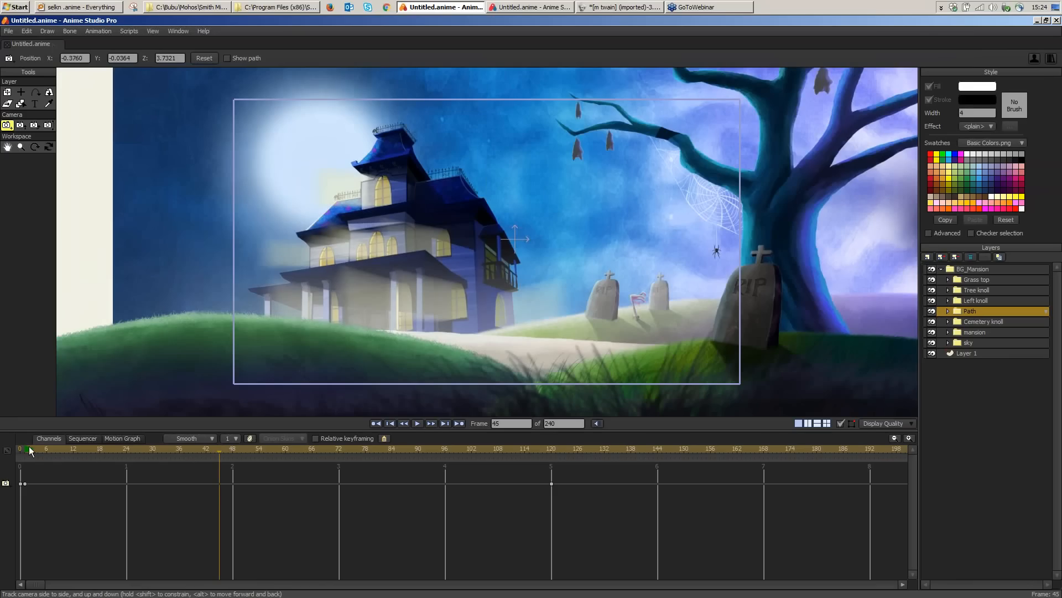
left_click_drag(31, 451, 35, 454)
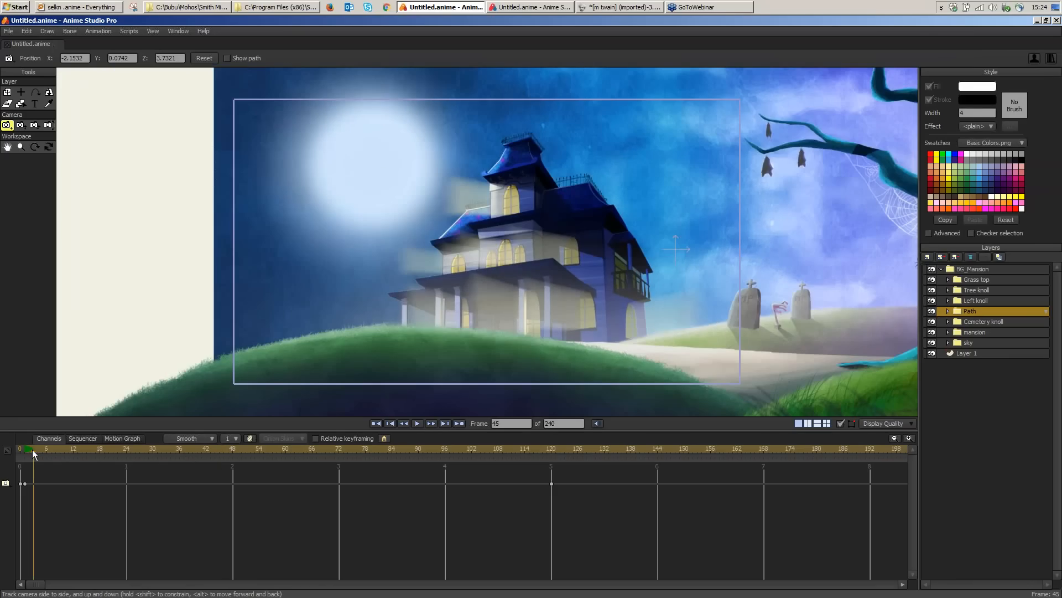
left_click(18, 455)
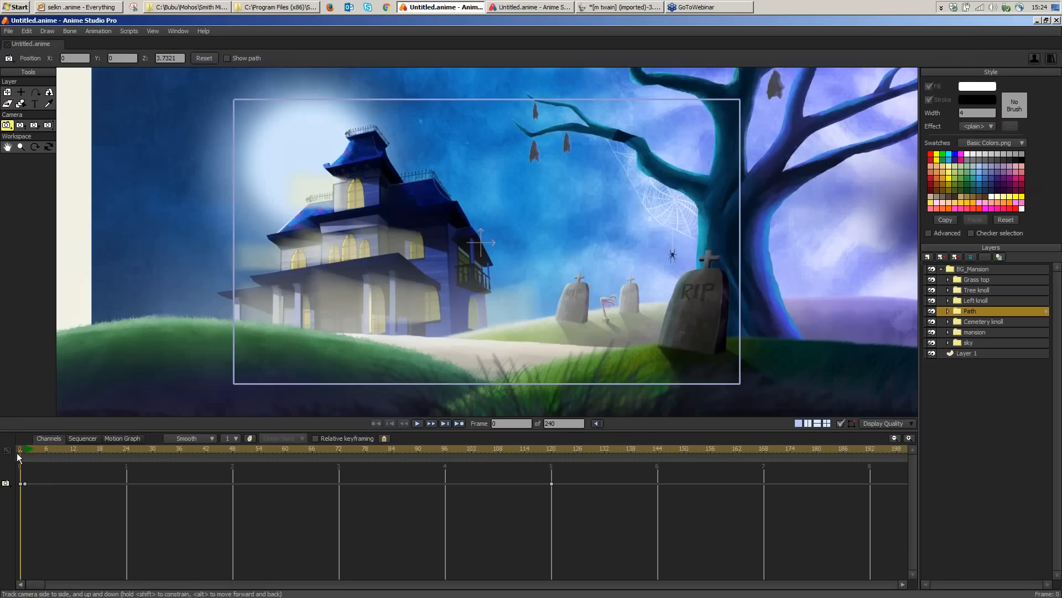
left_click_drag(17, 453, 19, 526)
Step: Import the Mummy object from Mummy.anime and place its layer above the BG_Mansion group
left_click(9, 32)
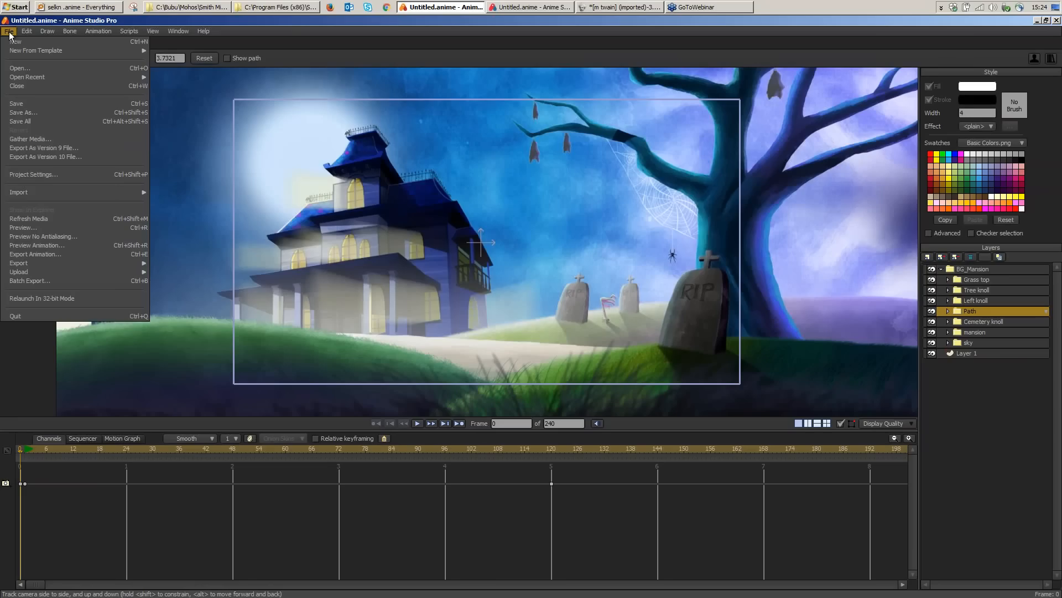
mouse_move(117, 192)
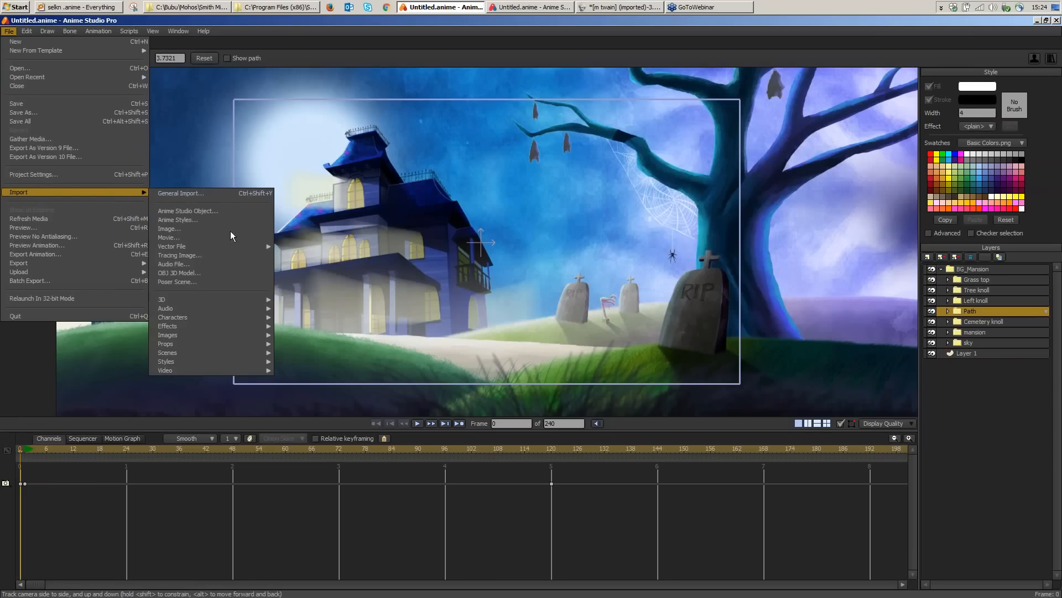
left_click(233, 212)
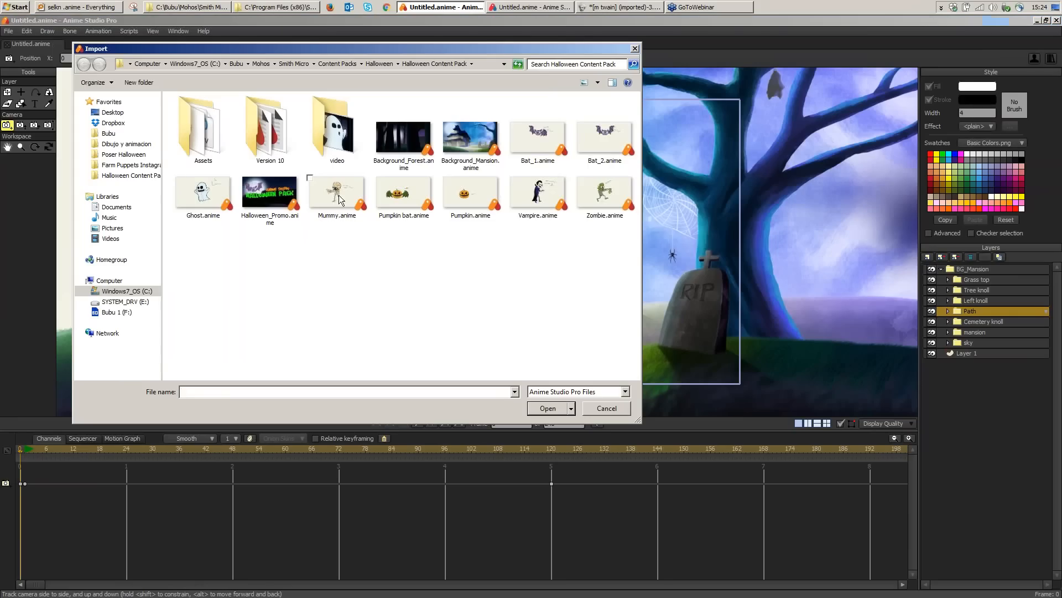
left_click(339, 196)
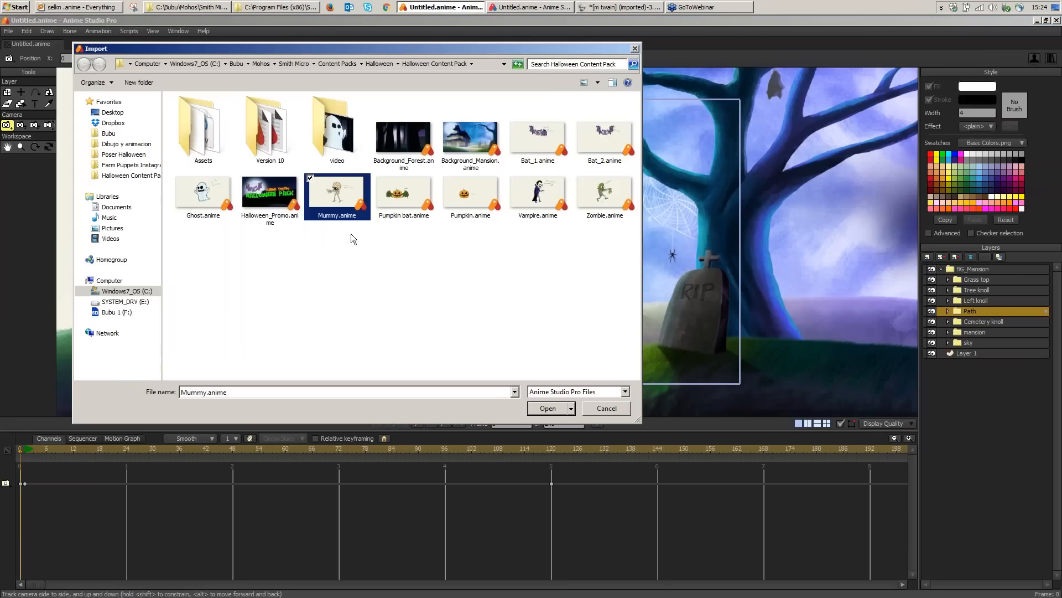
double_click(342, 192)
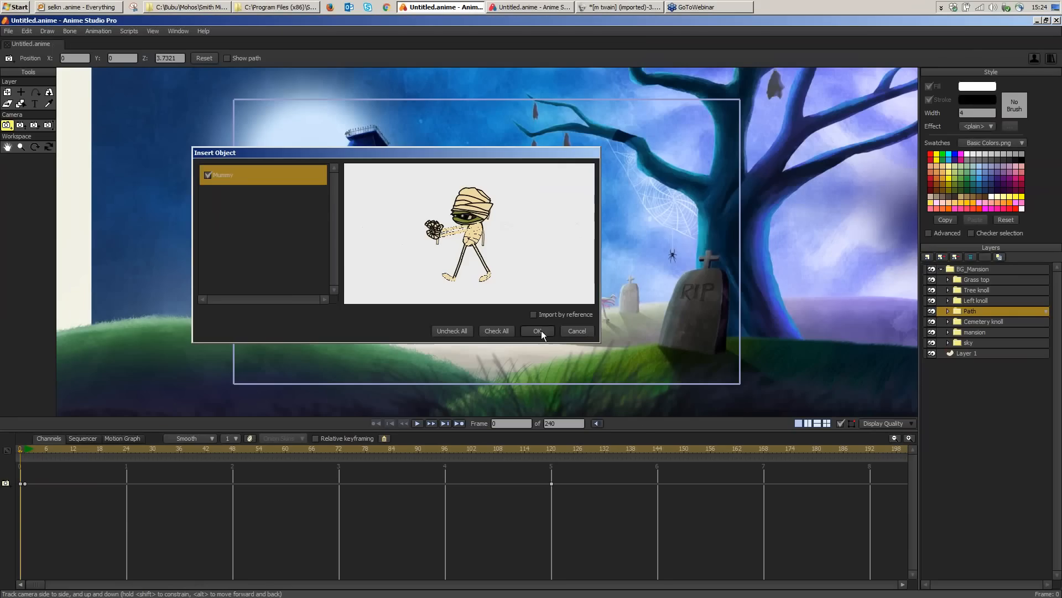
left_click(537, 331)
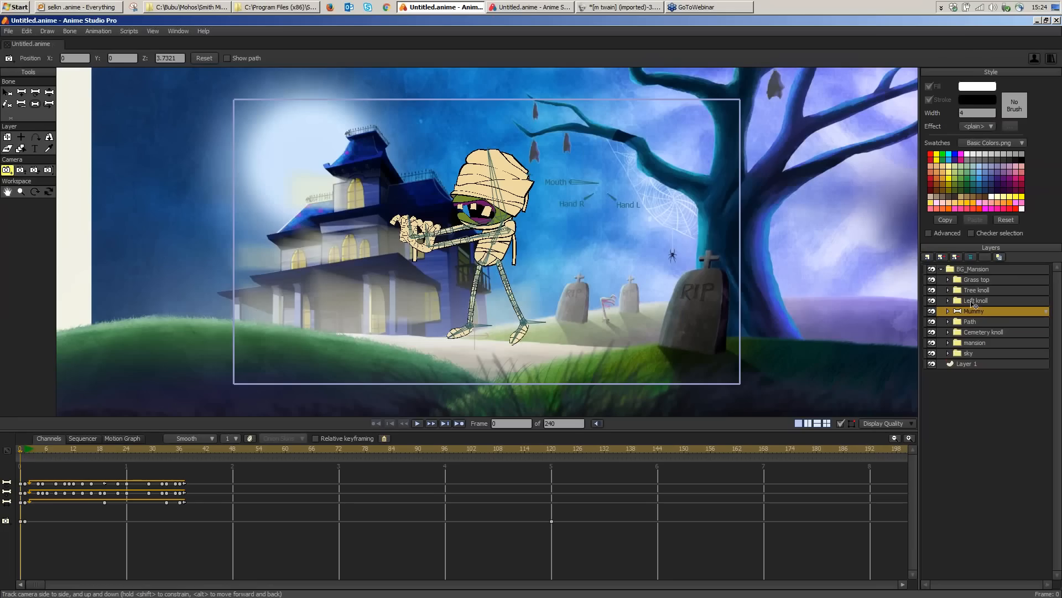
left_click_drag(972, 311, 980, 262)
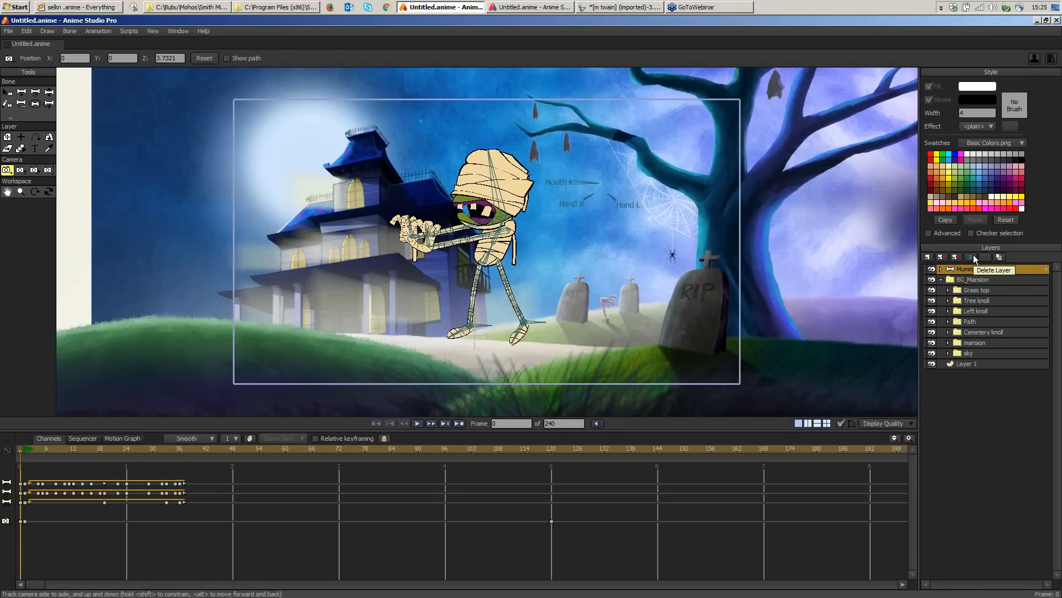
Step: Test the mummy's rig at frame 0 with Manipulate Bones, posing the arms and turning the Mouth and Hand L control bones
left_click(49, 93)
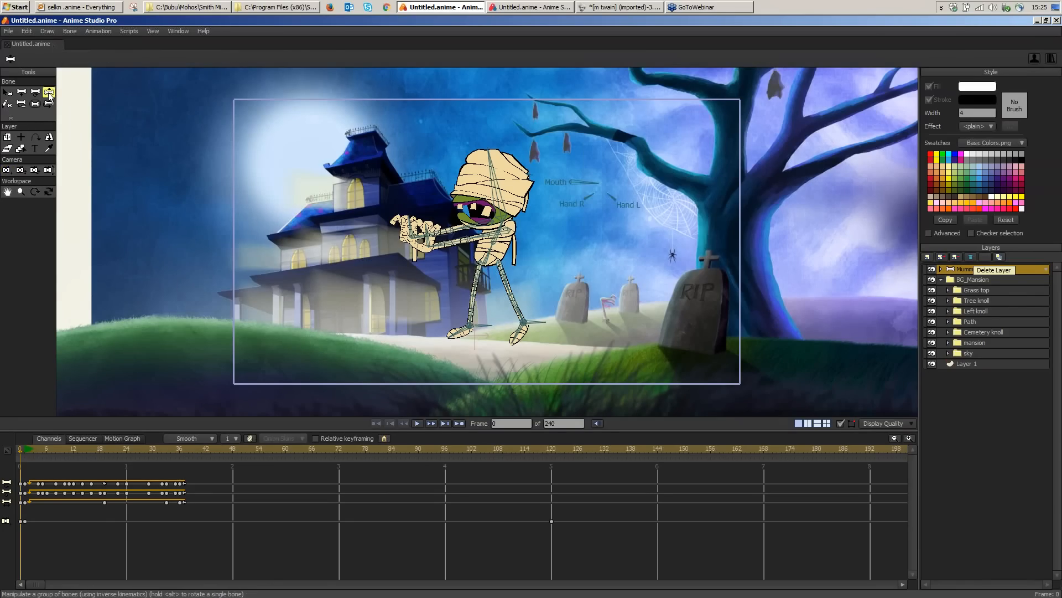
left_click_drag(447, 244, 526, 267)
mouse_move(437, 234)
left_mouse_down()
mouse_move(429, 241)
mouse_move(422, 228)
left_mouse_up()
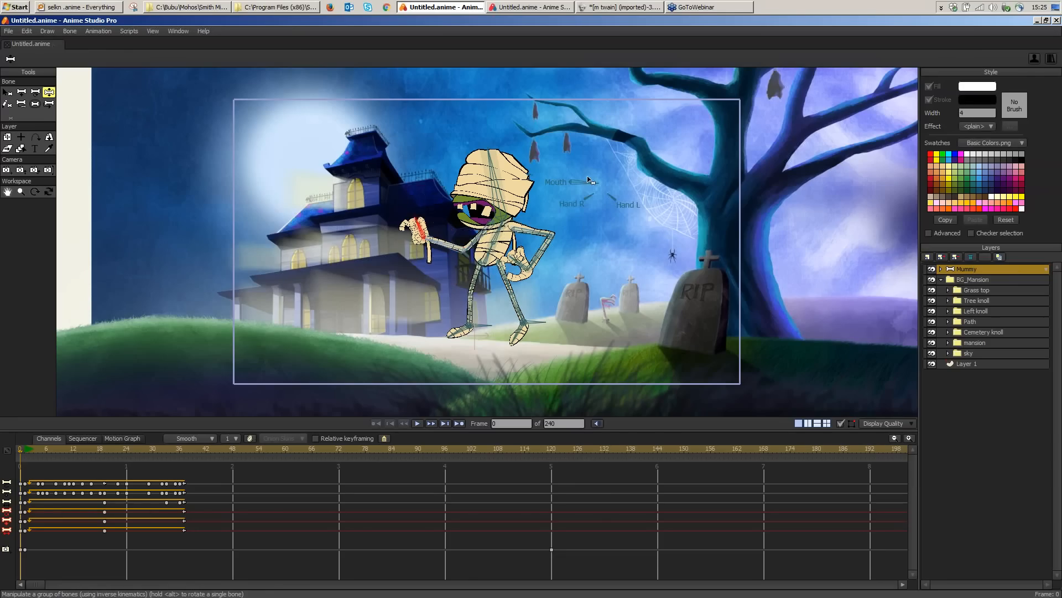
mouse_move(591, 180)
left_mouse_down()
mouse_move(588, 199)
mouse_move(593, 140)
mouse_move(592, 193)
mouse_move(597, 175)
left_mouse_up()
left_click_drag(611, 196, 609, 210)
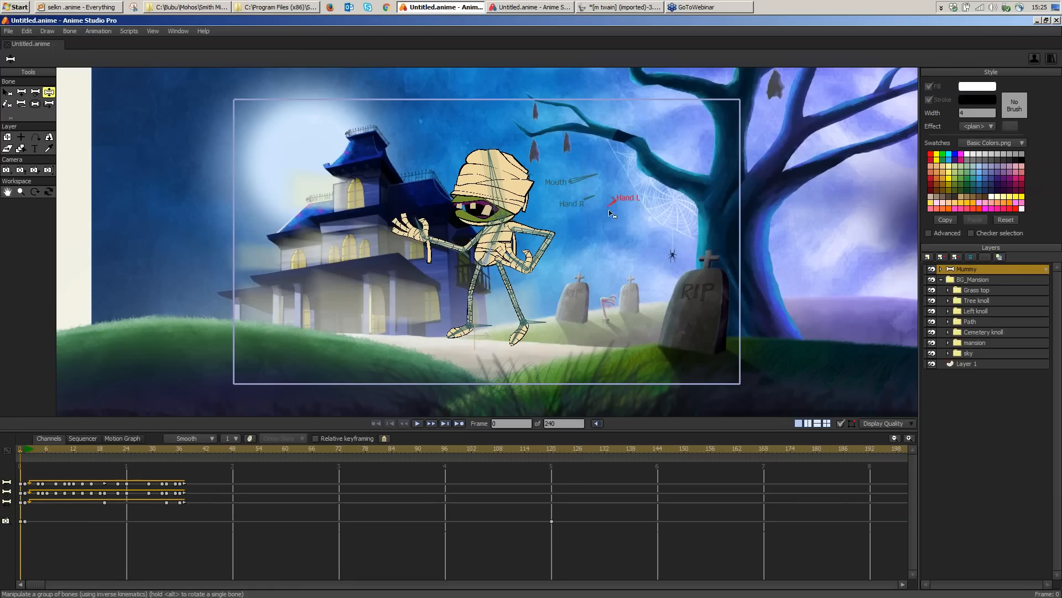
mouse_move(591, 176)
left_mouse_down()
mouse_move(593, 138)
mouse_move(585, 182)
left_mouse_up()
left_click_drag(586, 186, 597, 180)
left_click_drag(490, 250, 371, 304)
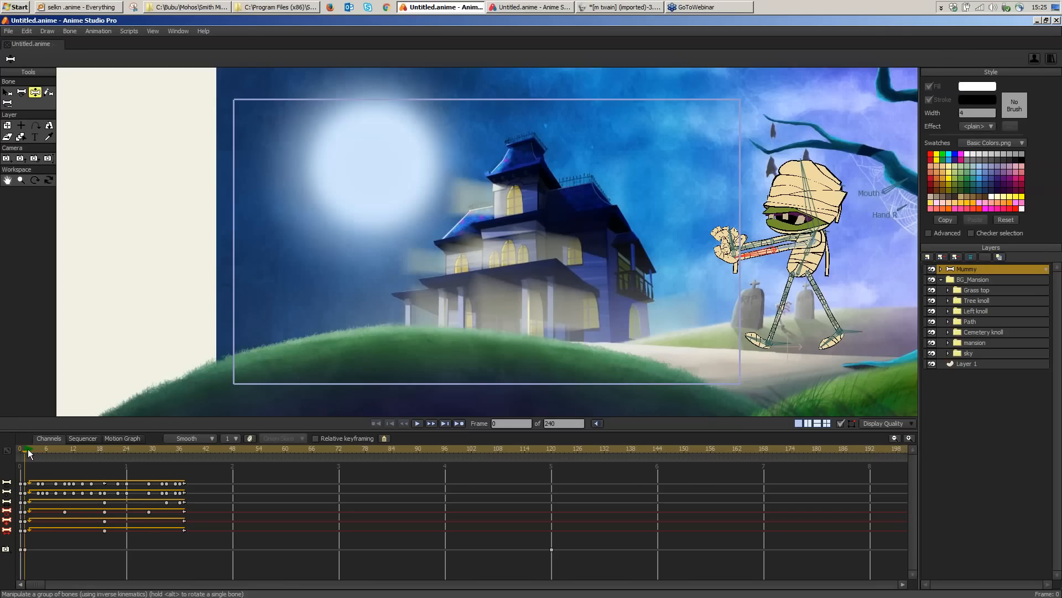
Step: Scrub the camera move with the mummy in the scene, and orbit the workspace at frame 0 to examine the layers' depth
left_click_drag(27, 449, 379, 463)
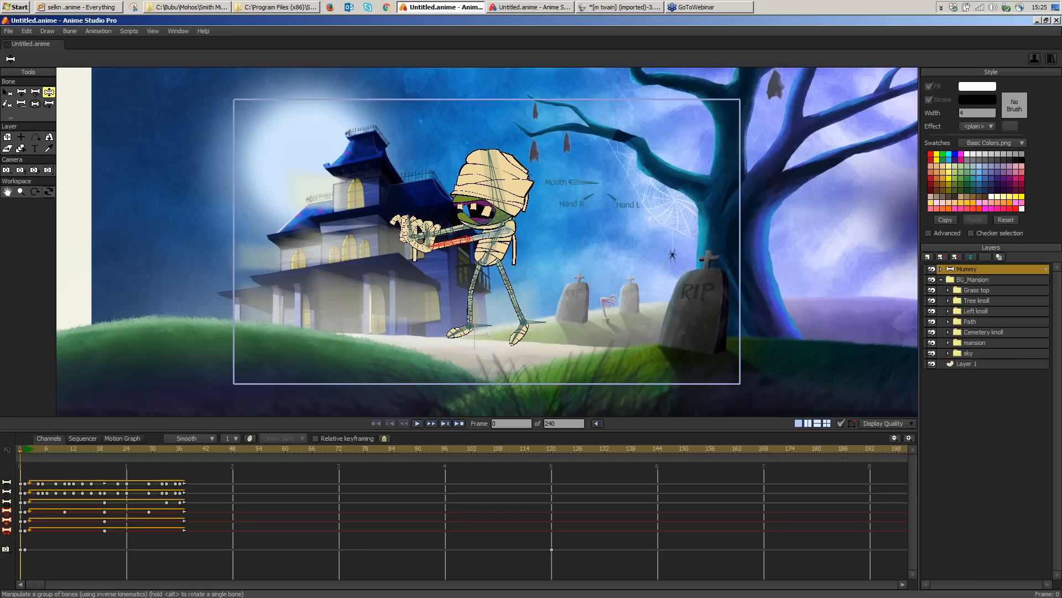
left_click(49, 192)
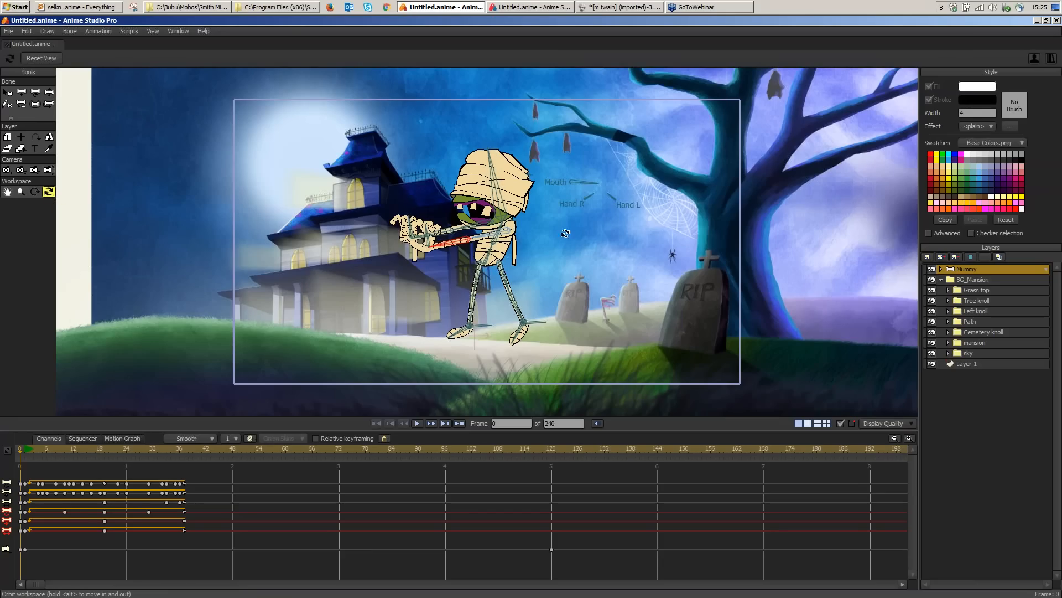
left_click(593, 260)
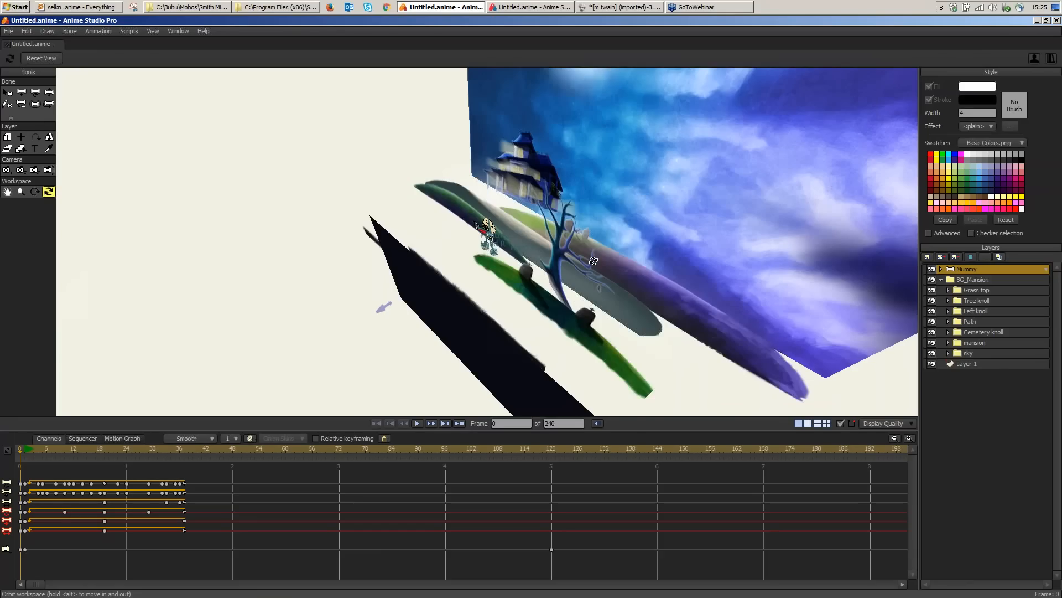
left_click_drag(593, 261, 553, 317)
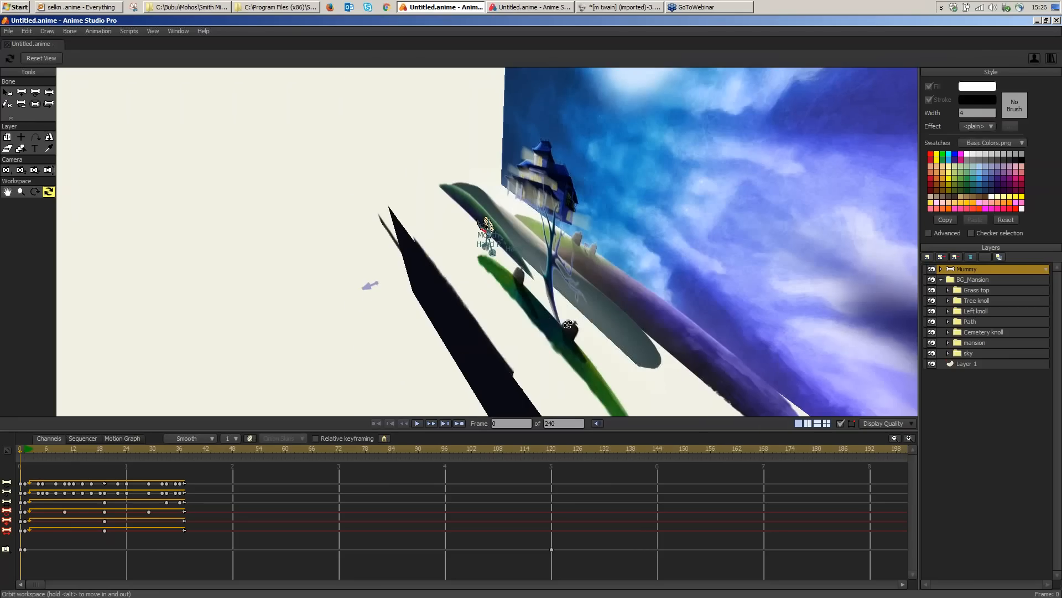
left_click_drag(567, 324, 802, 298)
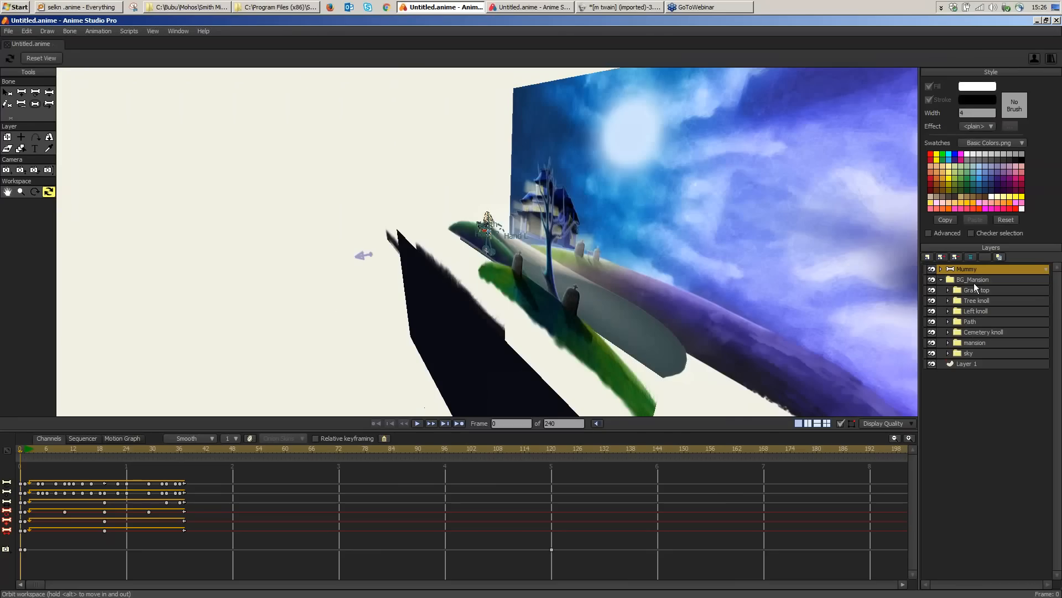
Step: Move the Mummy layer into the Cemetery knoll group above the cemetery knoll image, and examine its depth from several angles
left_click(949, 334)
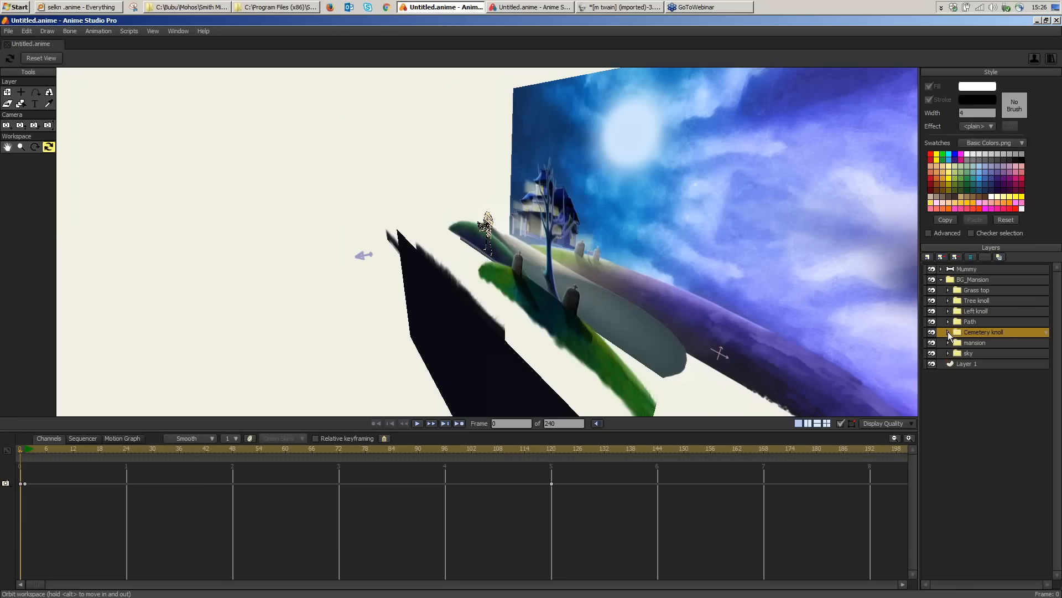
left_click(948, 332)
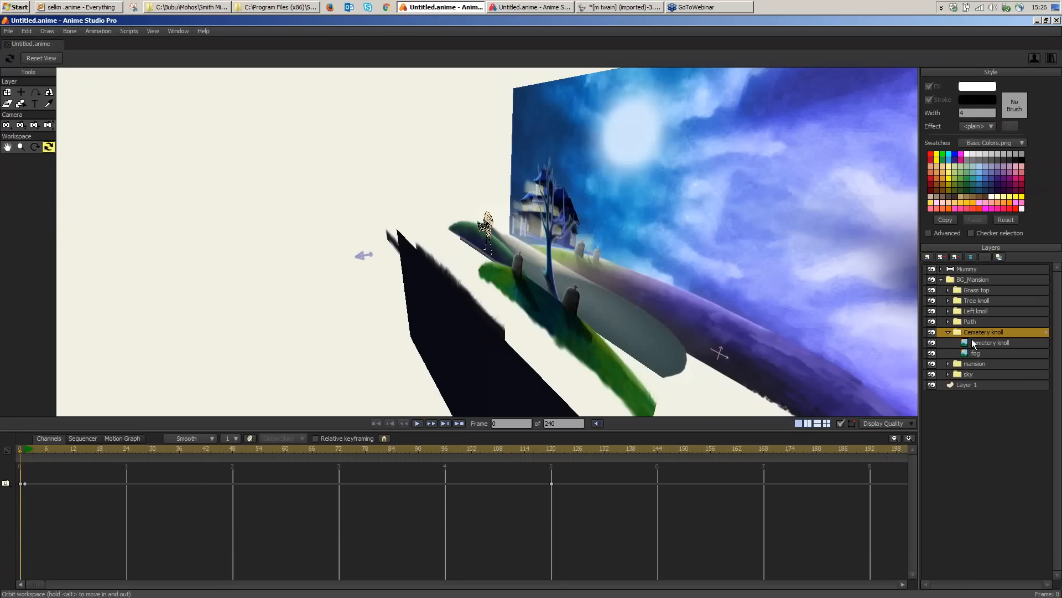
left_click(973, 269)
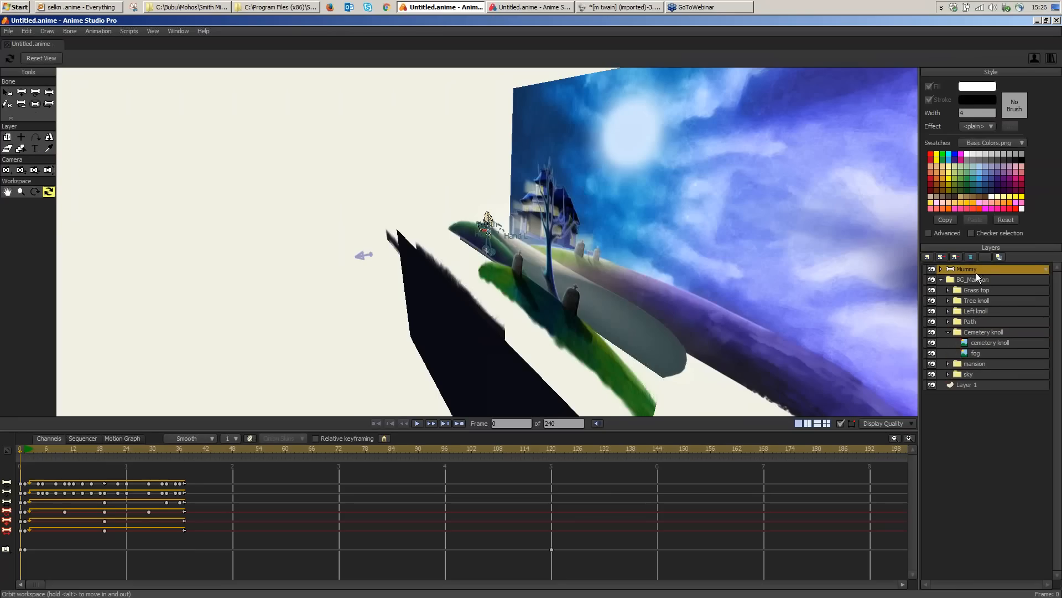
left_click_drag(976, 274, 983, 338)
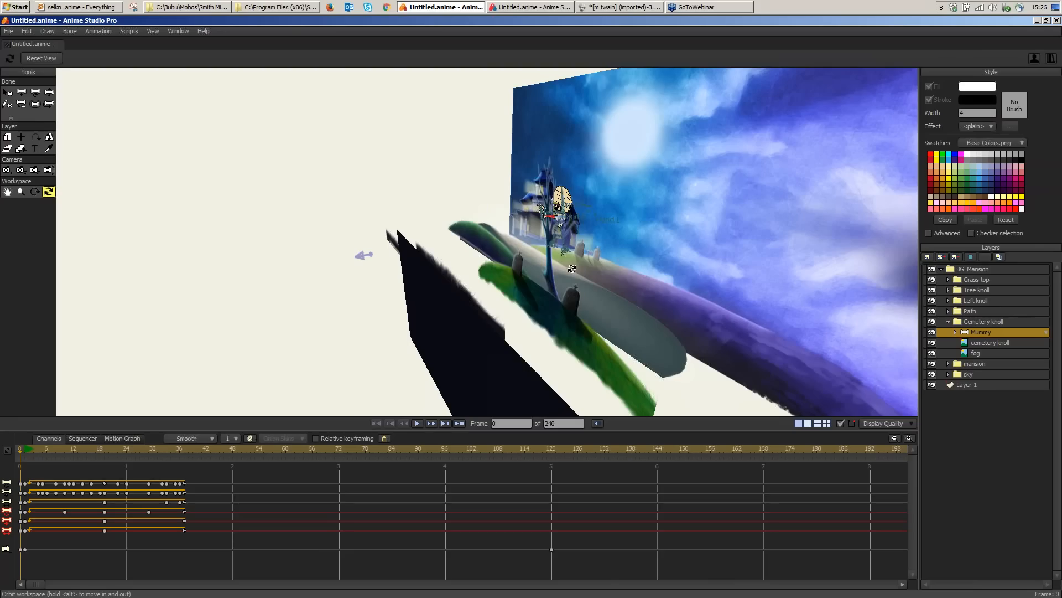
left_click_drag(572, 269, 460, 151)
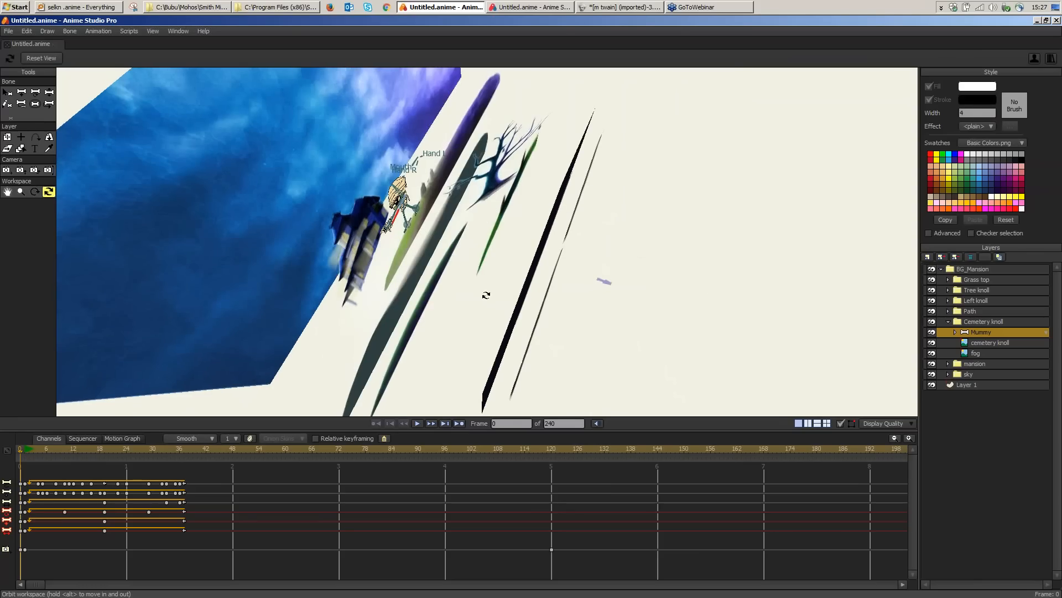
left_click_drag(486, 295, 432, 267)
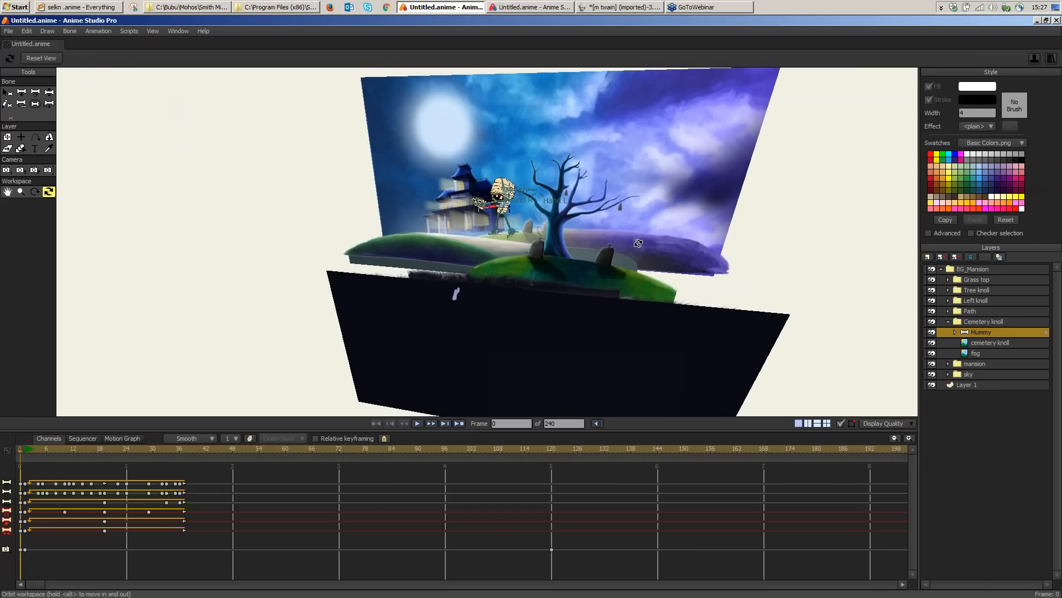
Step: Return from the orbited view to the default view and scale the Mummy layer uniformly to 0.3559 at frame 0
left_click_drag(637, 243, 488, 338)
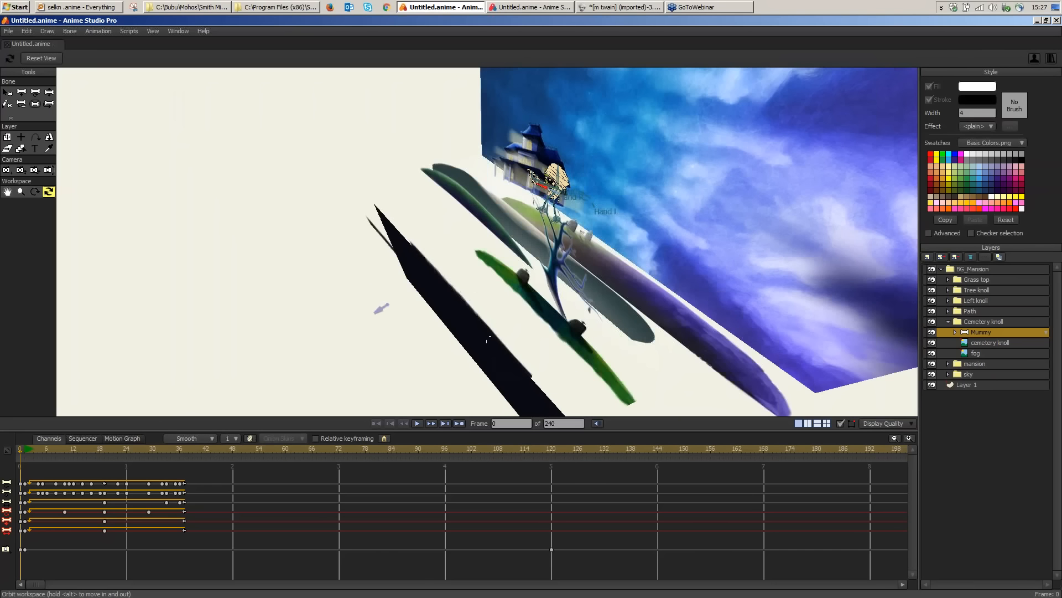
left_click(45, 58)
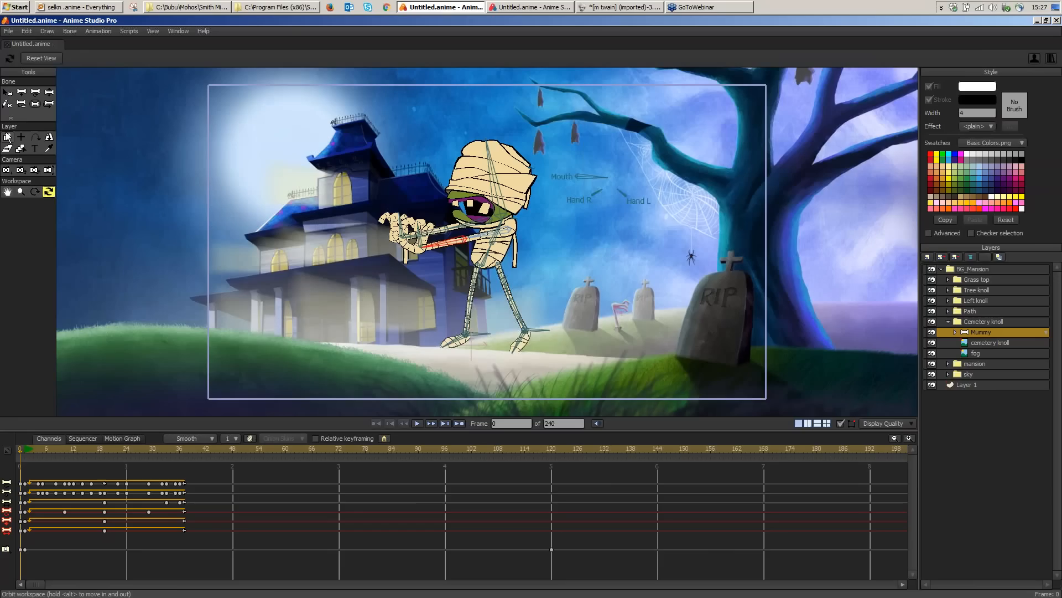
left_click(7, 137)
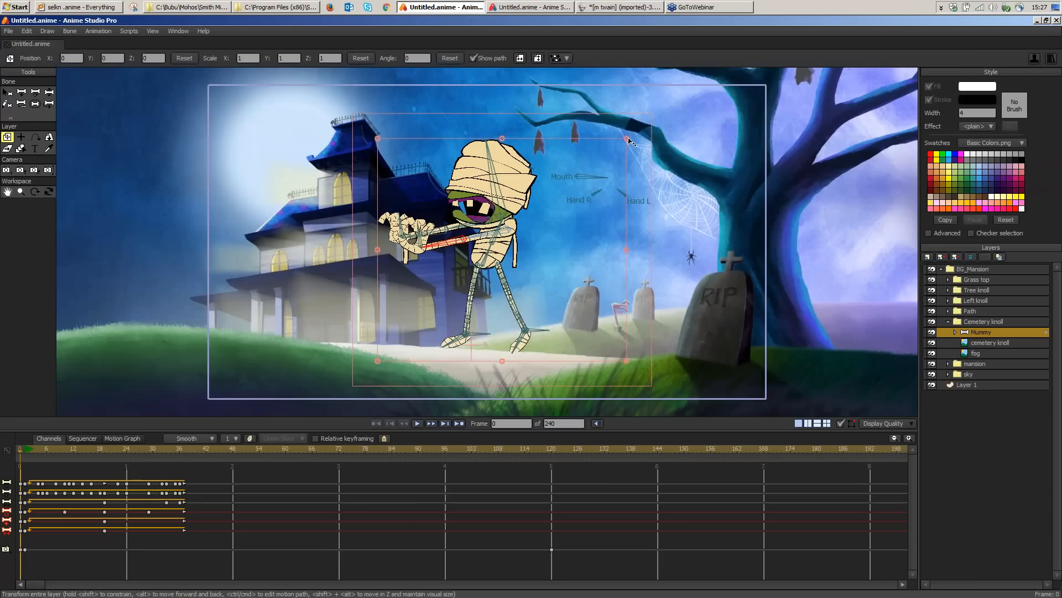
left_click_drag(627, 138, 534, 274)
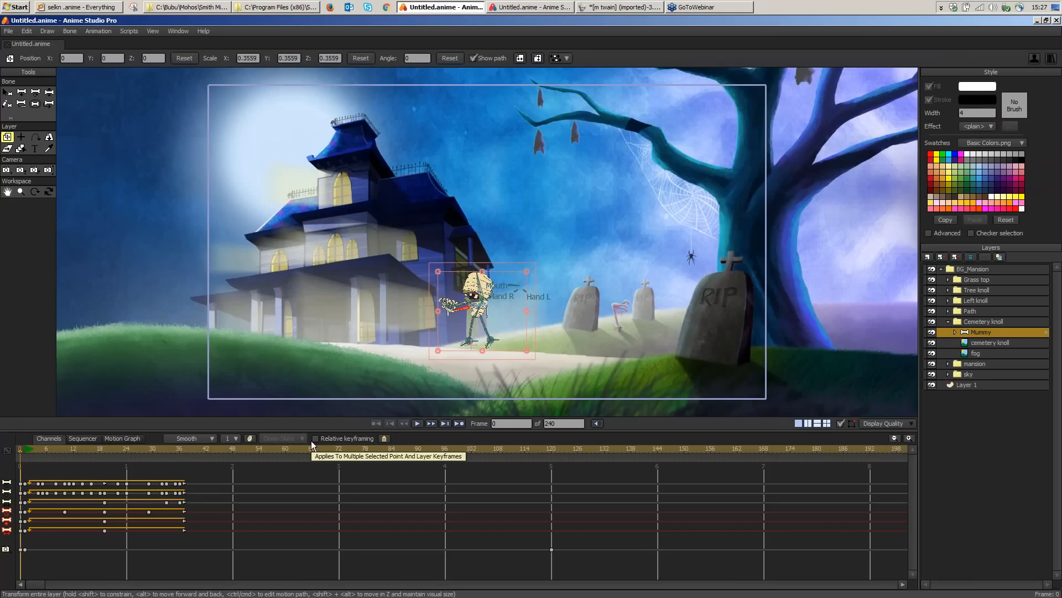
Step: Flip the Mummy layer horizontally and move it onto the path beside the mansion, at about X -0.053, Y -0.057
left_click(520, 59)
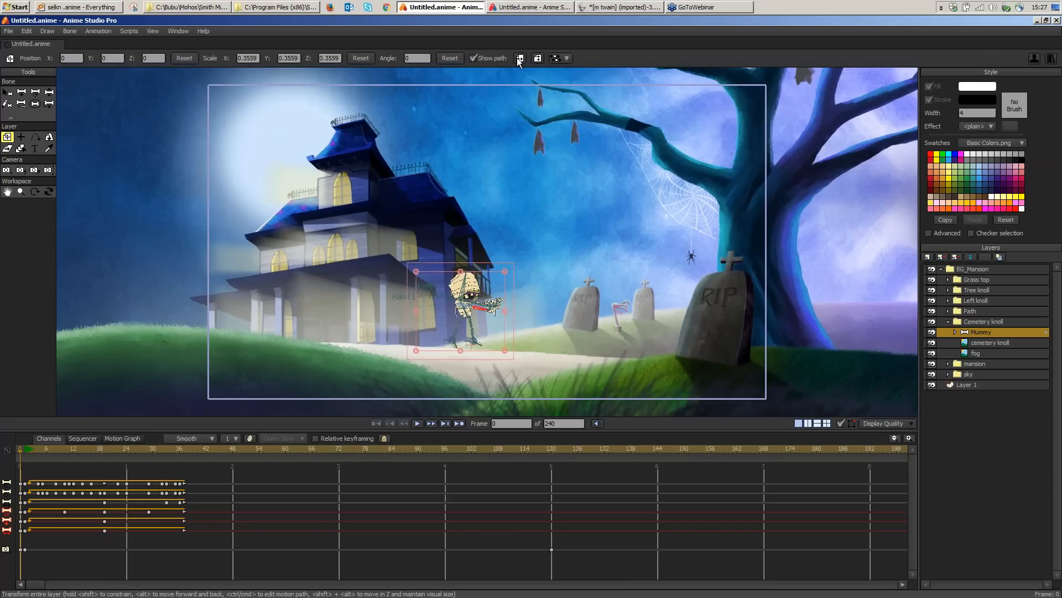
left_click_drag(483, 332, 475, 341)
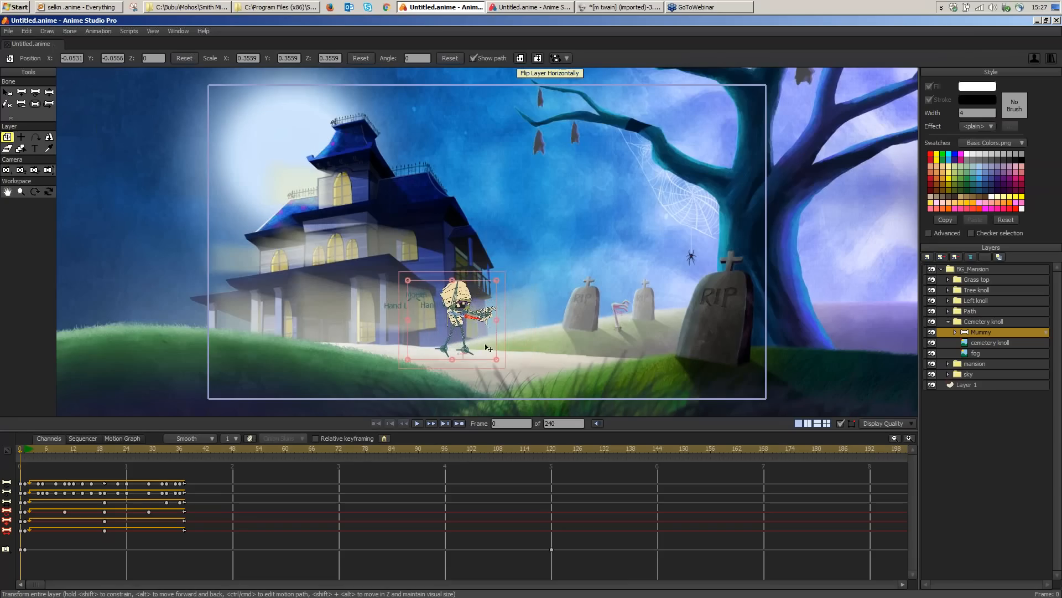
Step: Scrub between the opening frames and frame 83 to examine the mummy's walk cycle during the camera move
left_click(38, 449)
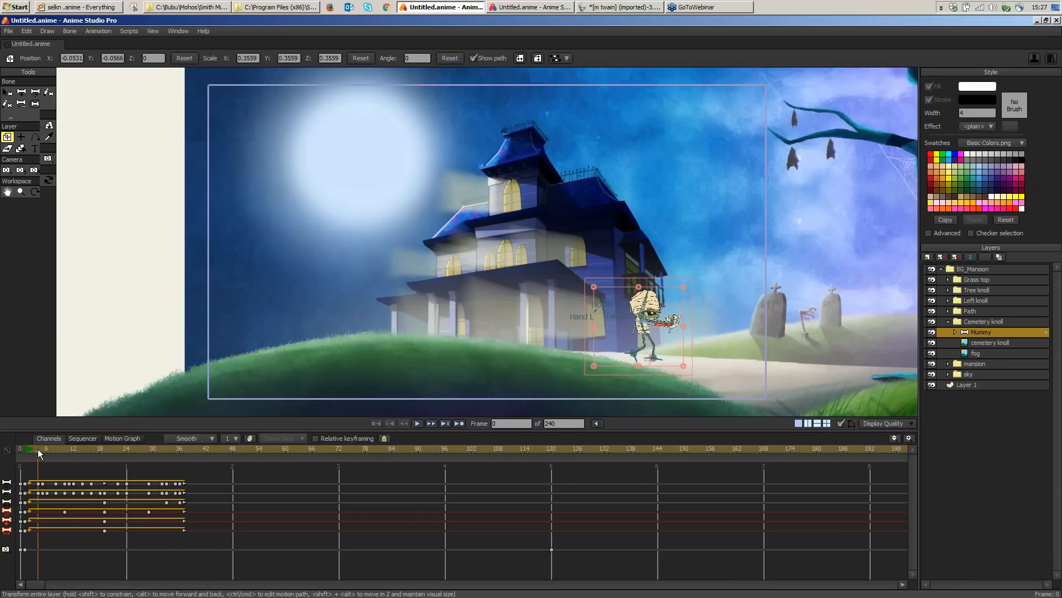
left_click_drag(38, 449, 122, 460)
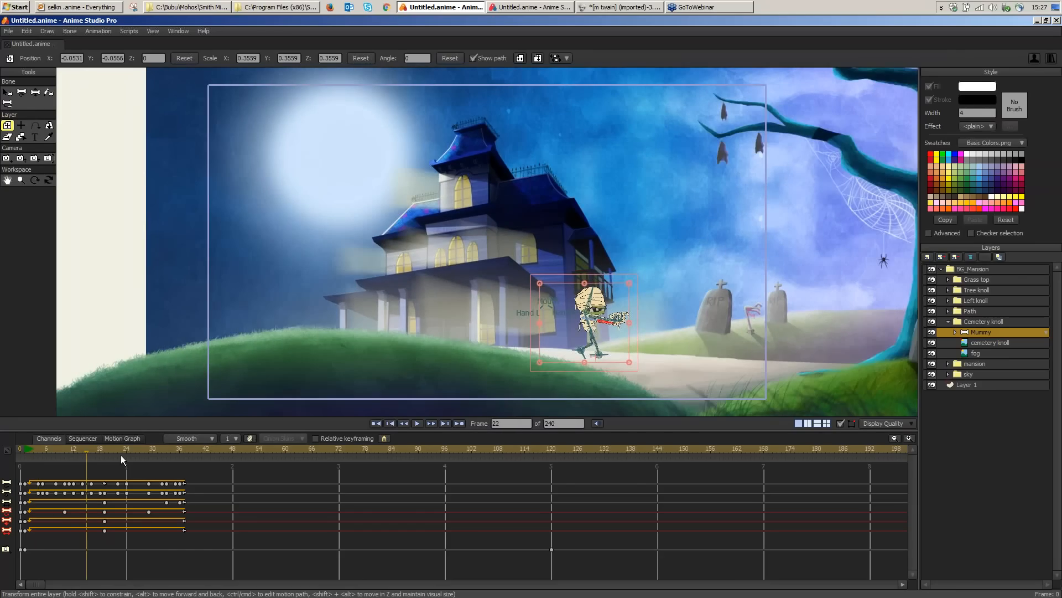
left_click_drag(123, 460, 65, 464)
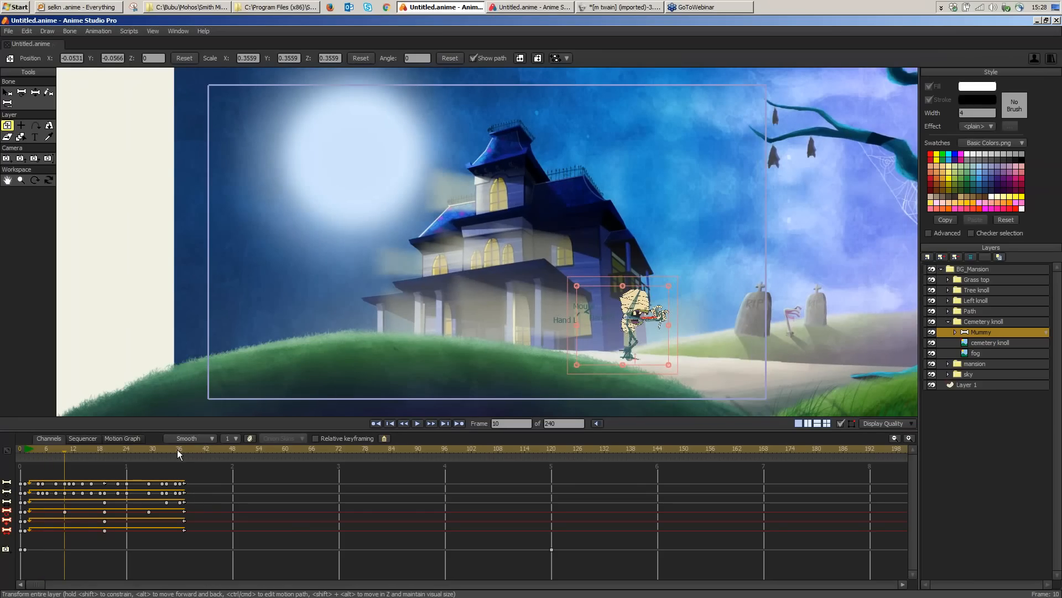
left_click(177, 452)
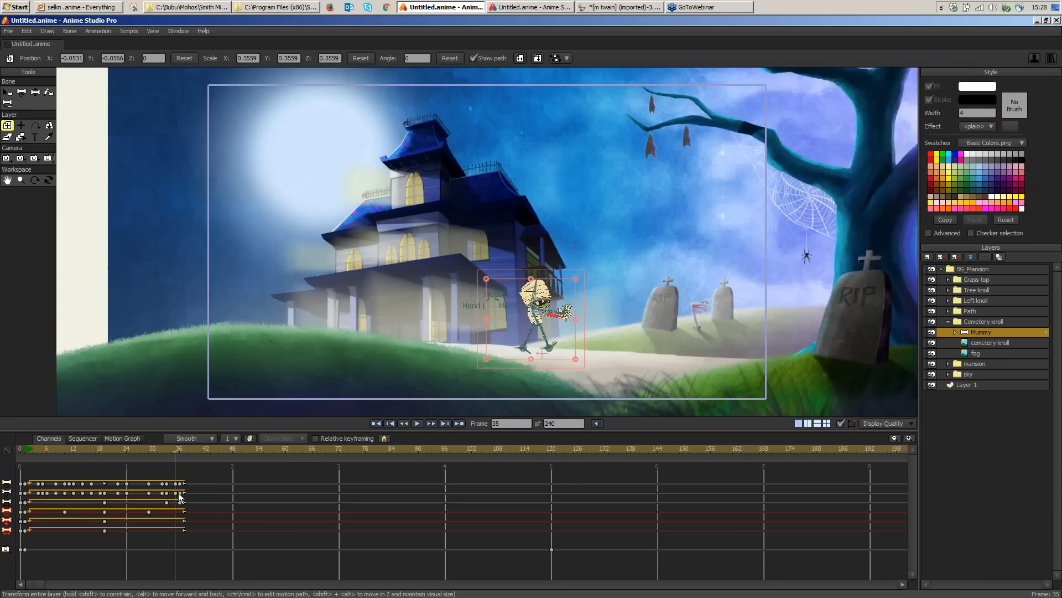
left_click(184, 493)
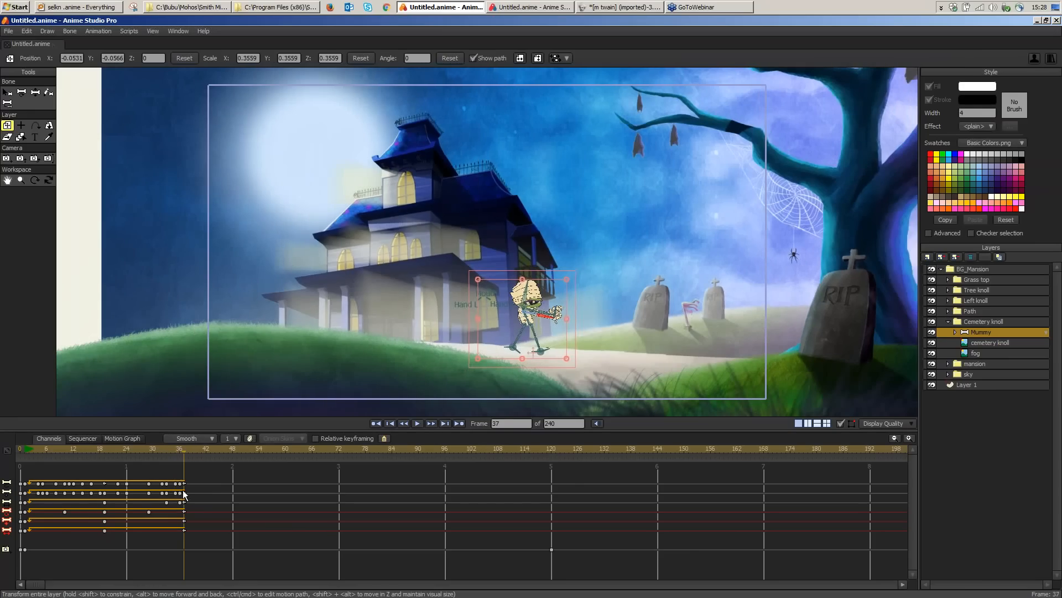
left_click(299, 474)
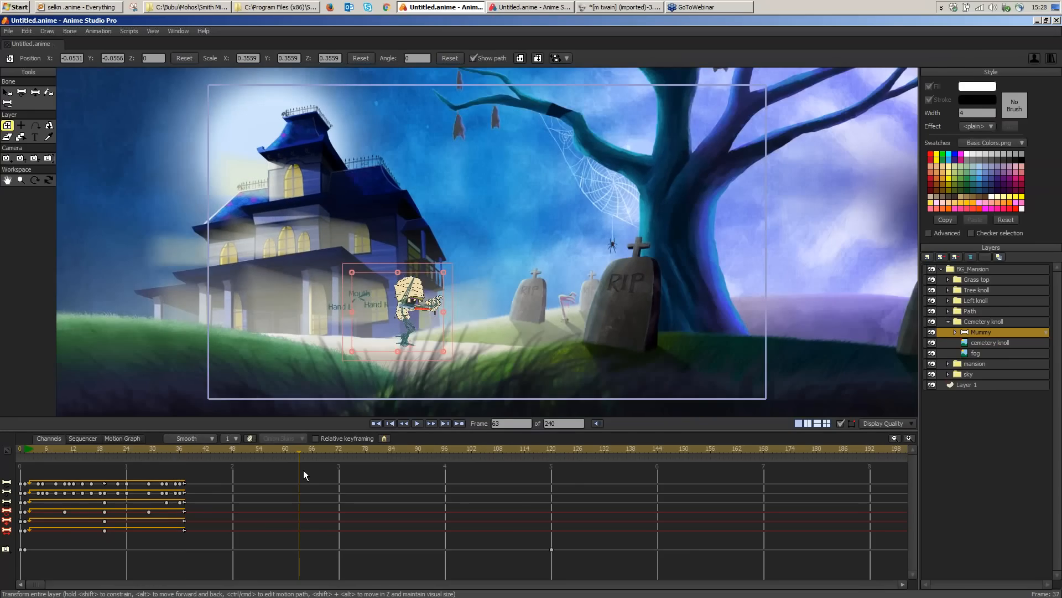
left_click(380, 452)
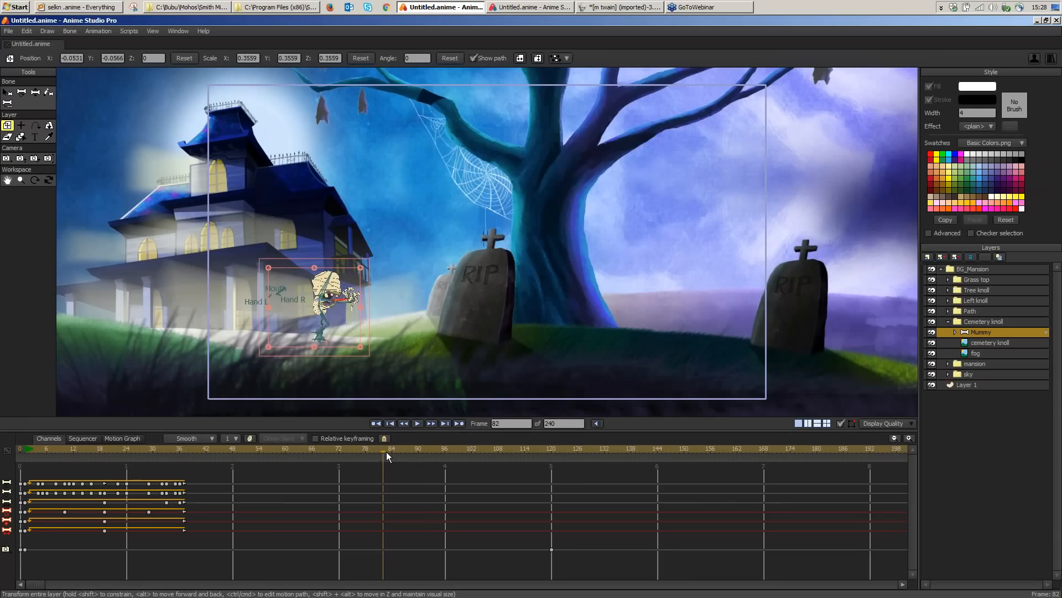
left_click(389, 453)
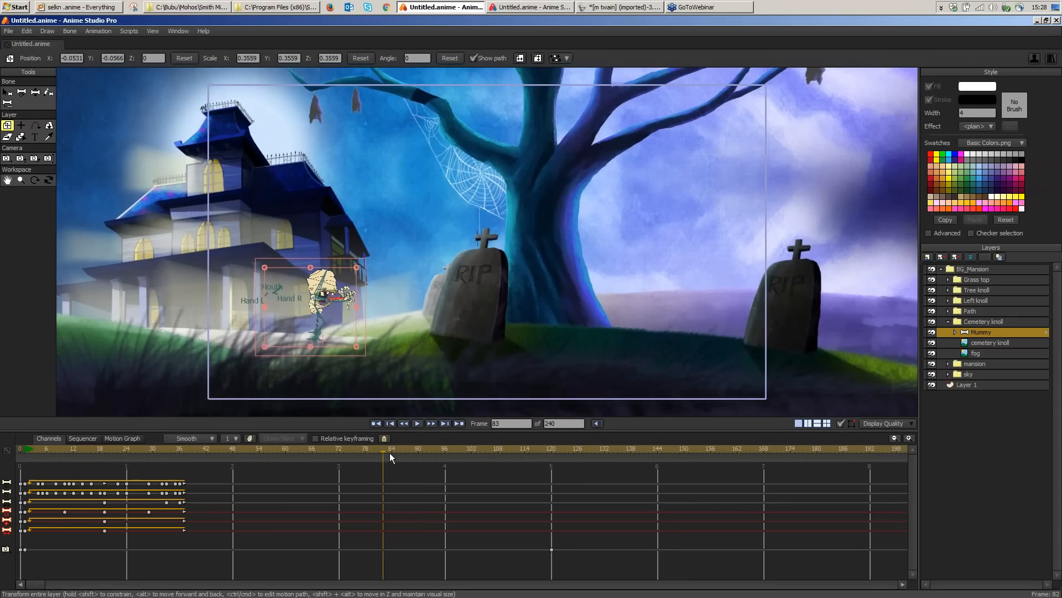
left_click(242, 478)
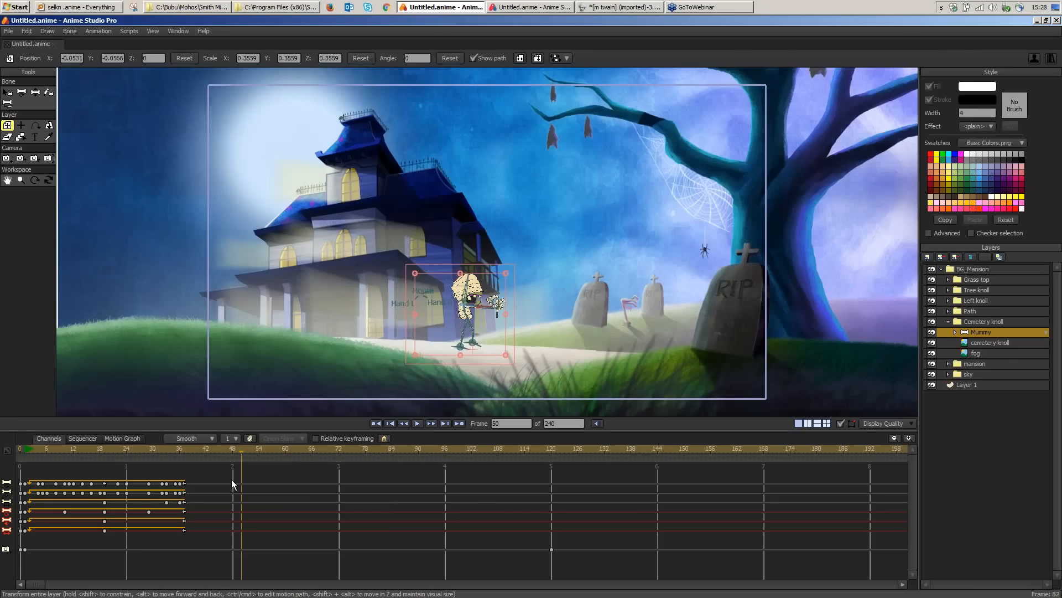
Step: Select the mummy's bone keyframes through frame 37 and scrub well beyond them to check how the cycled walk repeats
left_click(184, 451)
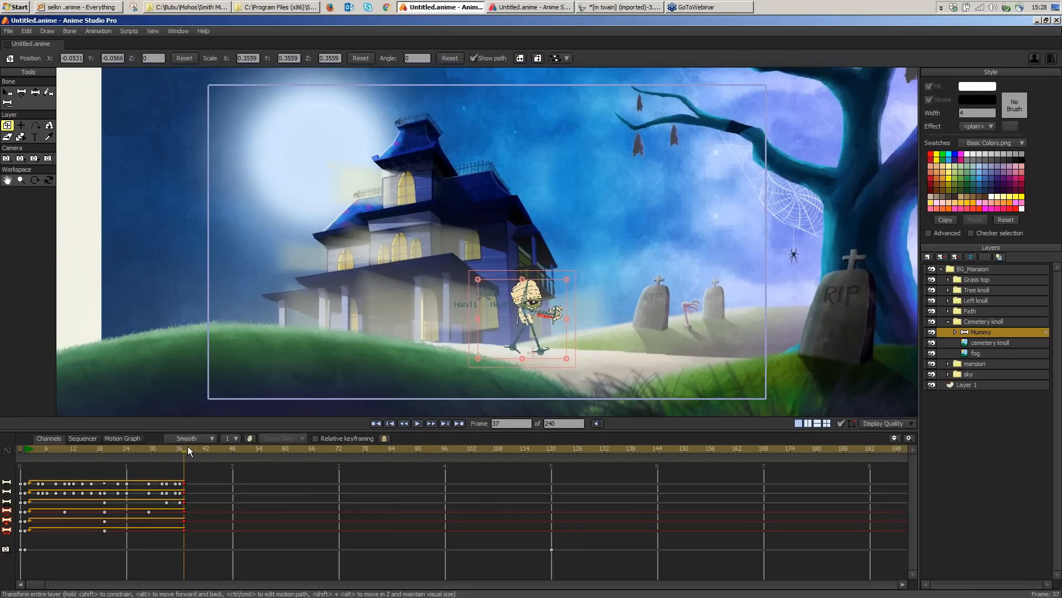
left_click(179, 449)
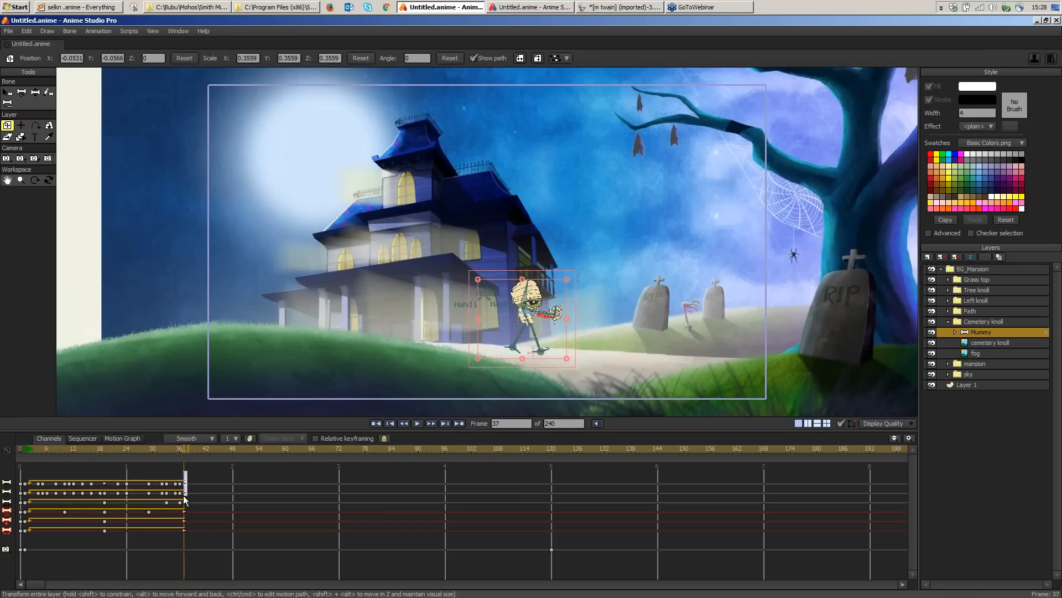
left_click_drag(187, 471, 28, 537)
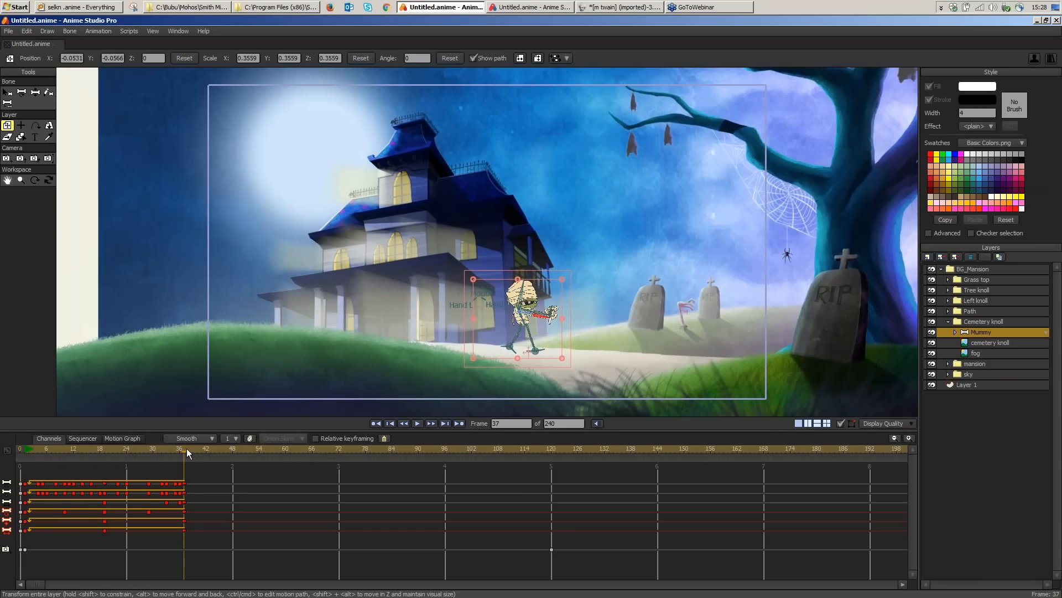
left_click_drag(187, 448, 321, 449)
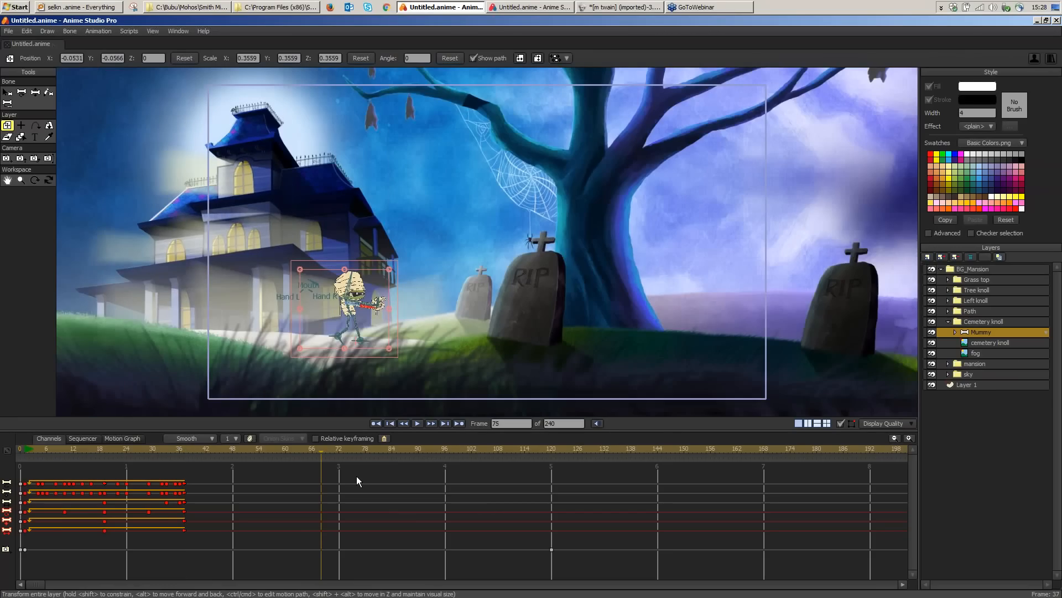
left_click_drag(356, 481, 540, 489)
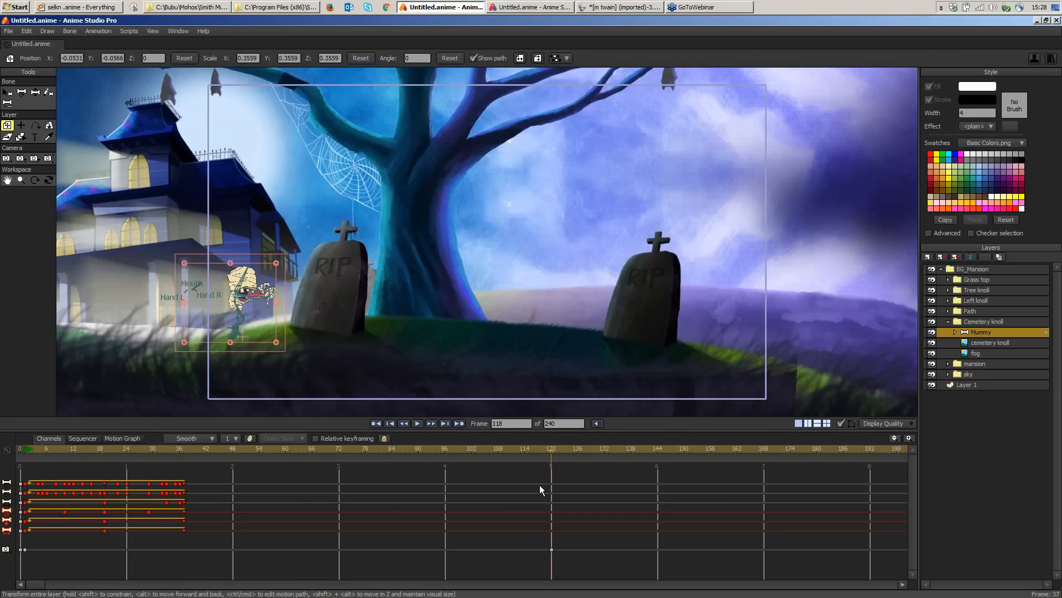
left_click(520, 482)
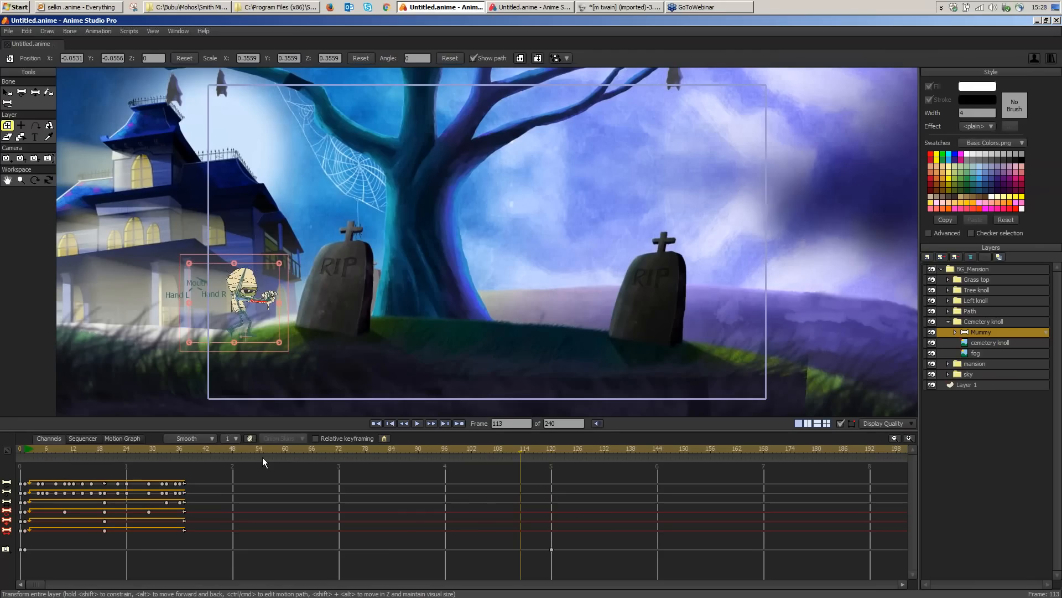
left_click(392, 468)
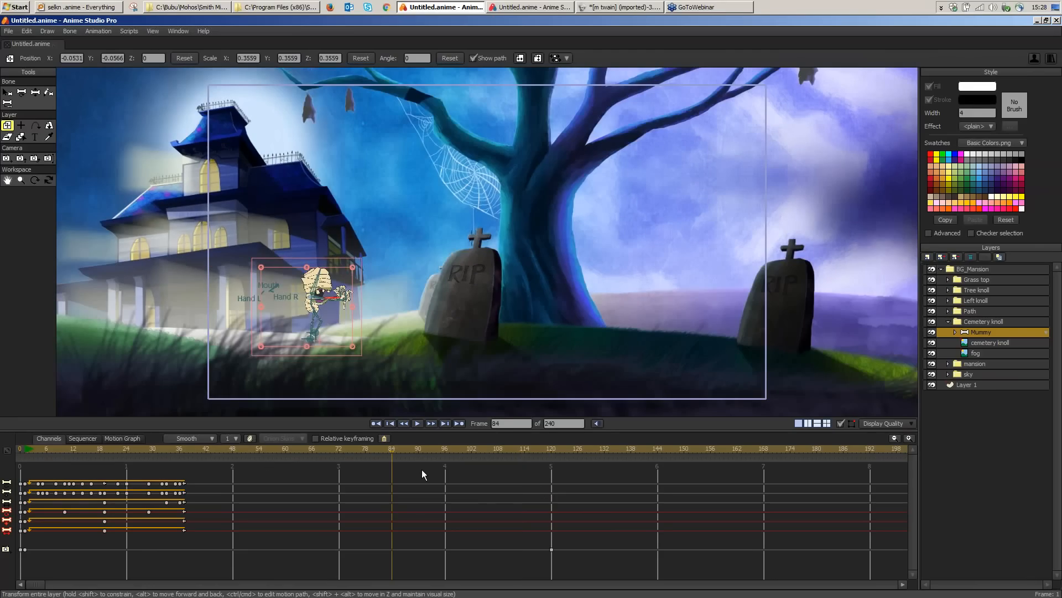
left_click(854, 460)
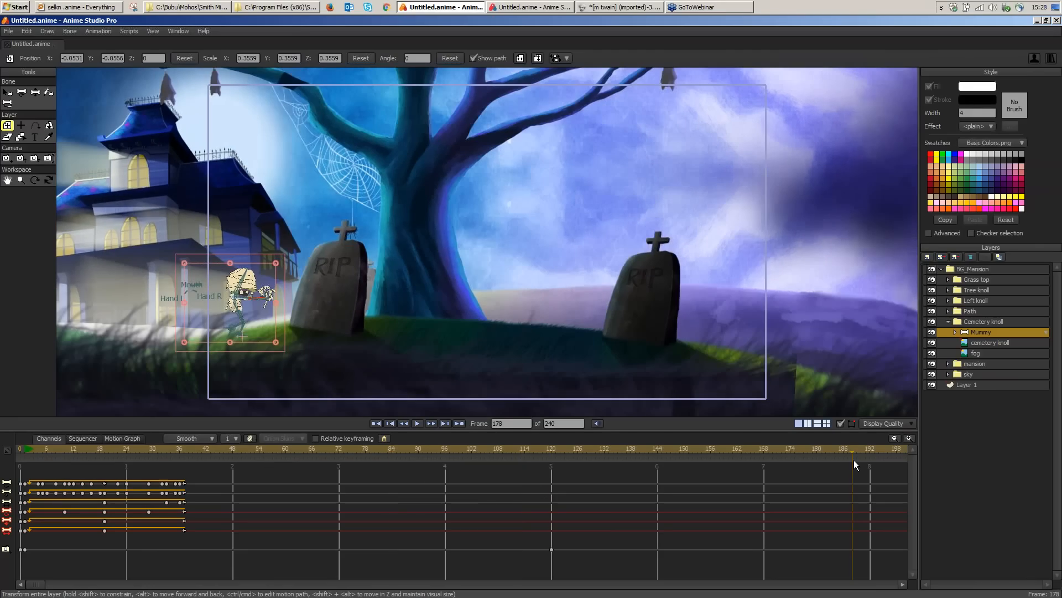
left_click(68, 460)
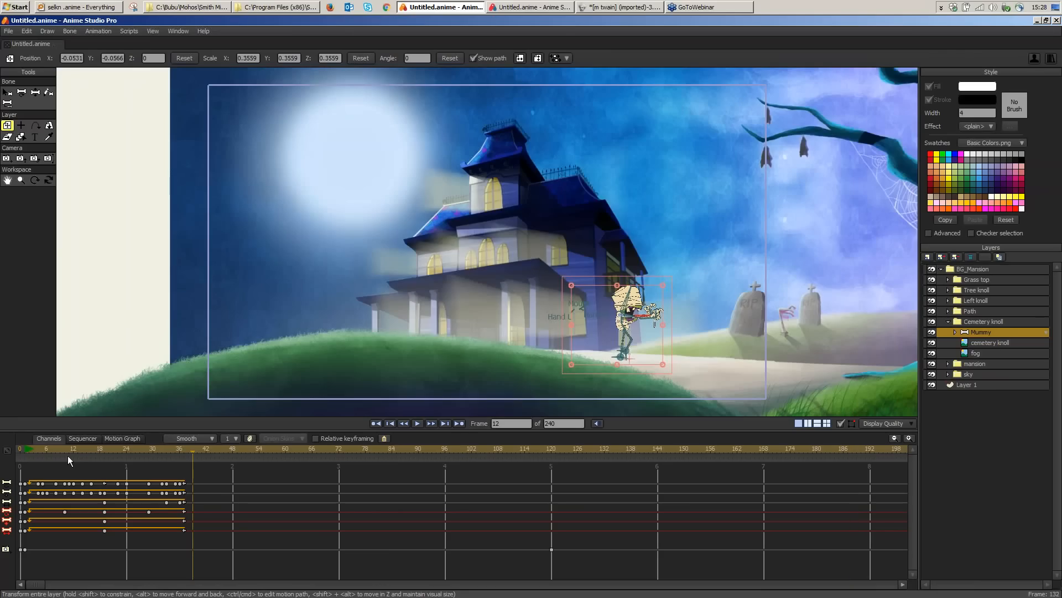
left_click(37, 457)
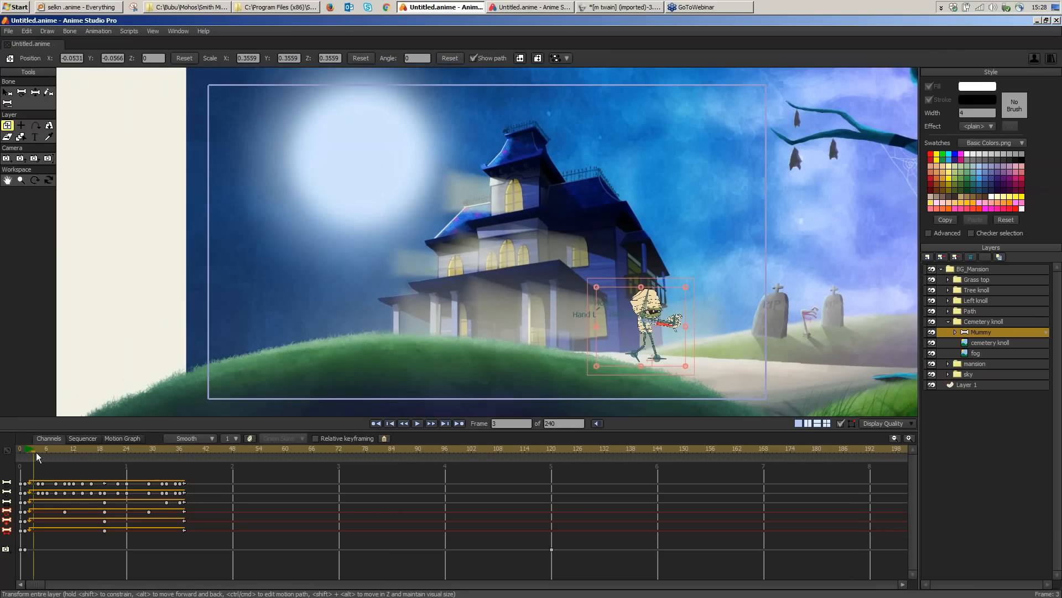
Step: At frame 1, hide the bone overlay and key the mummy's position at X -0.1172, Y -0.1397 and its rotation at about 13.8 degrees
left_click(26, 457)
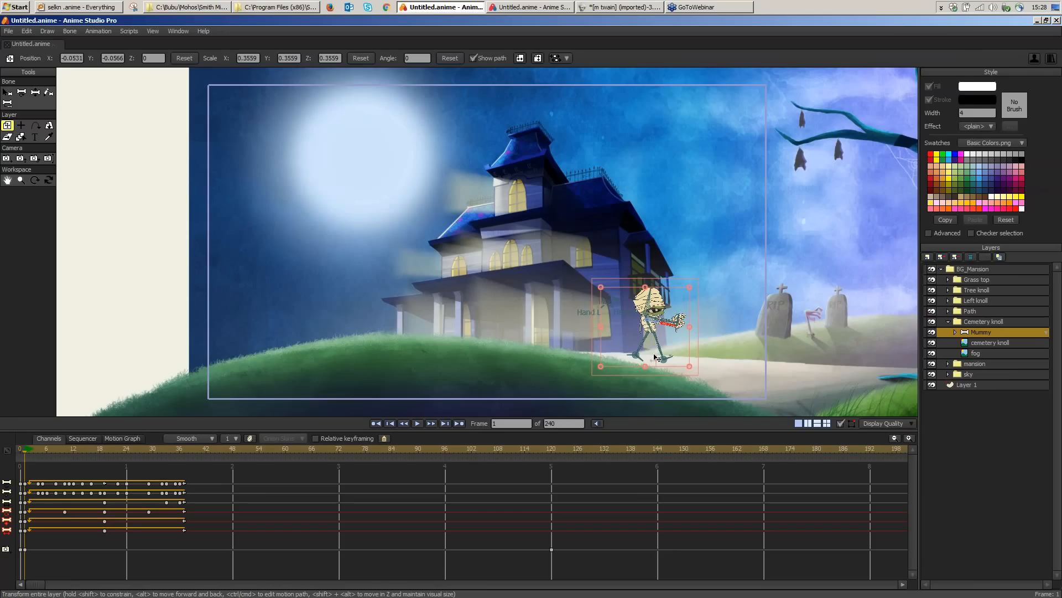
left_click_drag(722, 431, 722, 409)
left_click_drag(652, 325, 643, 338)
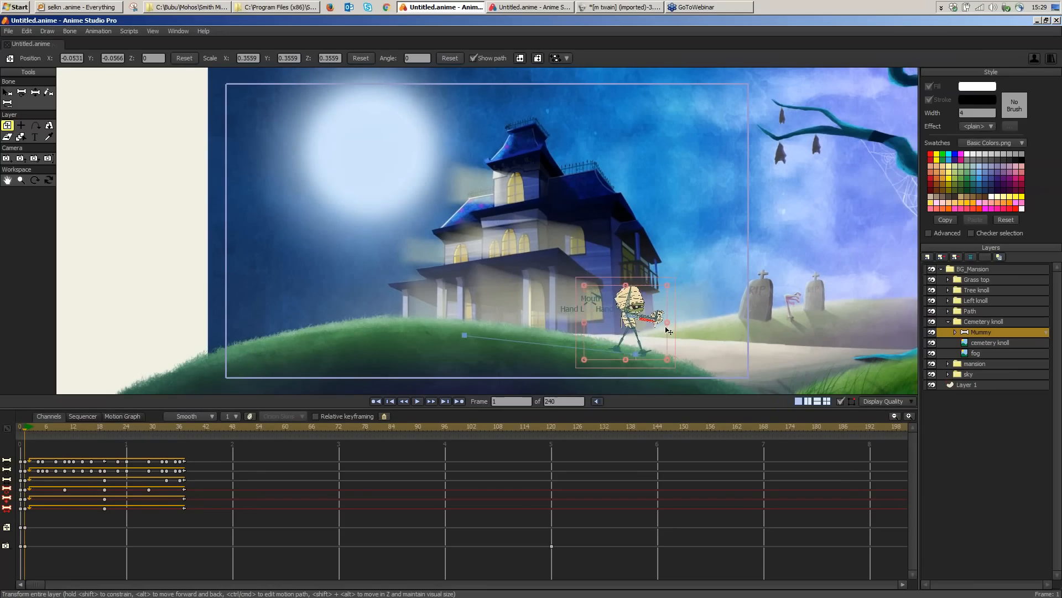
left_click(841, 404)
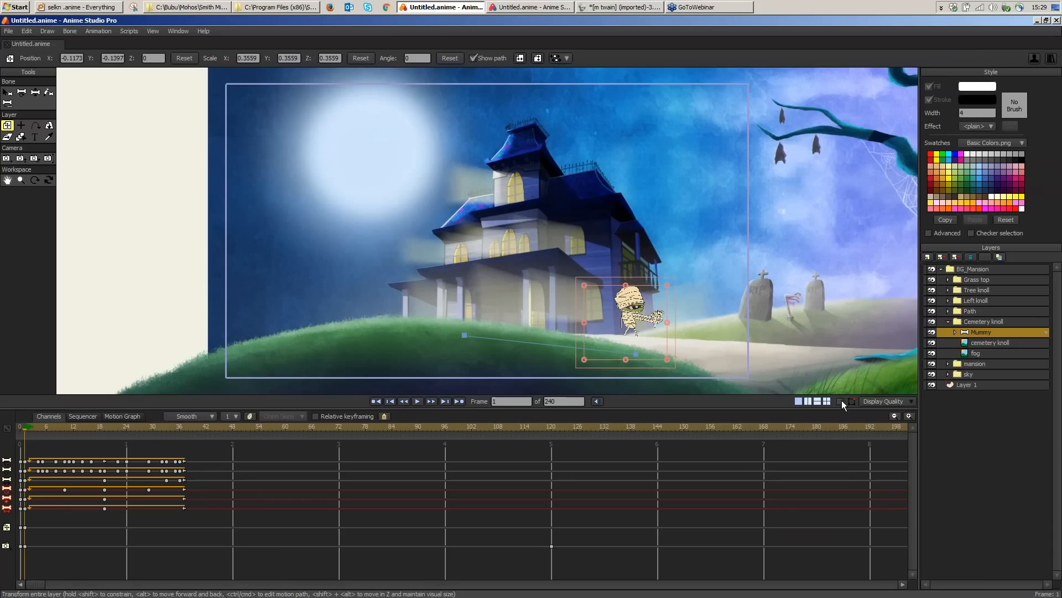
left_click_drag(669, 297, 658, 294)
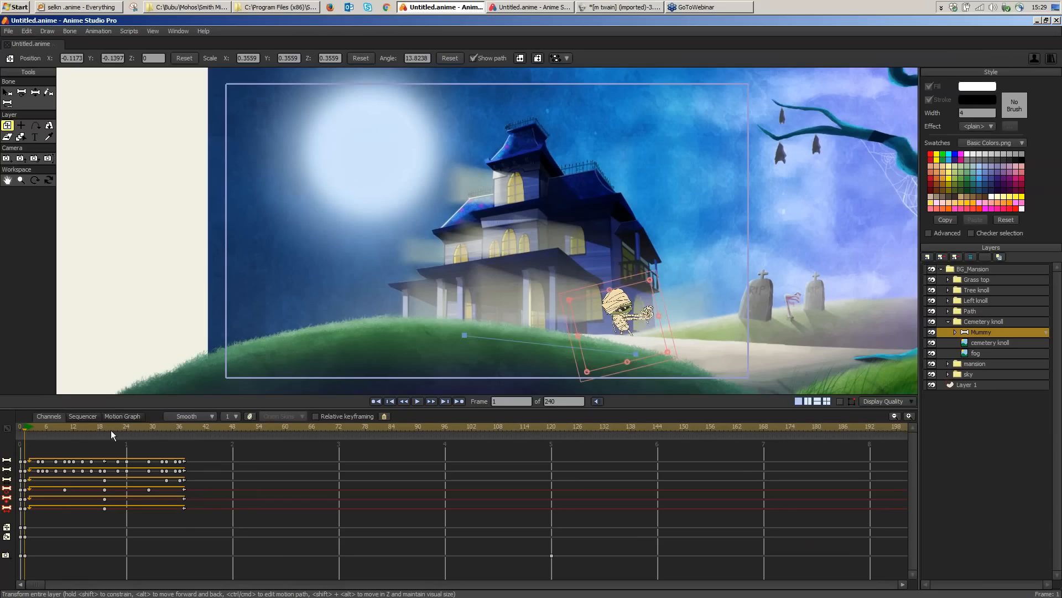
Step: At frame 120, key the mummy between the two large tombstones at X 1.7145, Y 0.17, rotated about 1.9 degrees
left_click(111, 430)
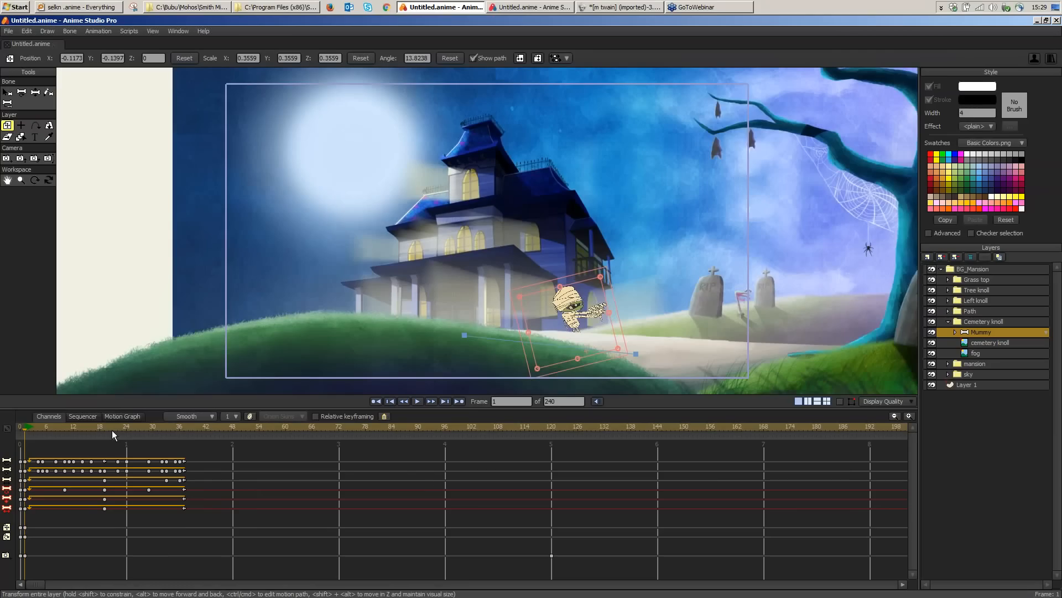
left_click(112, 430)
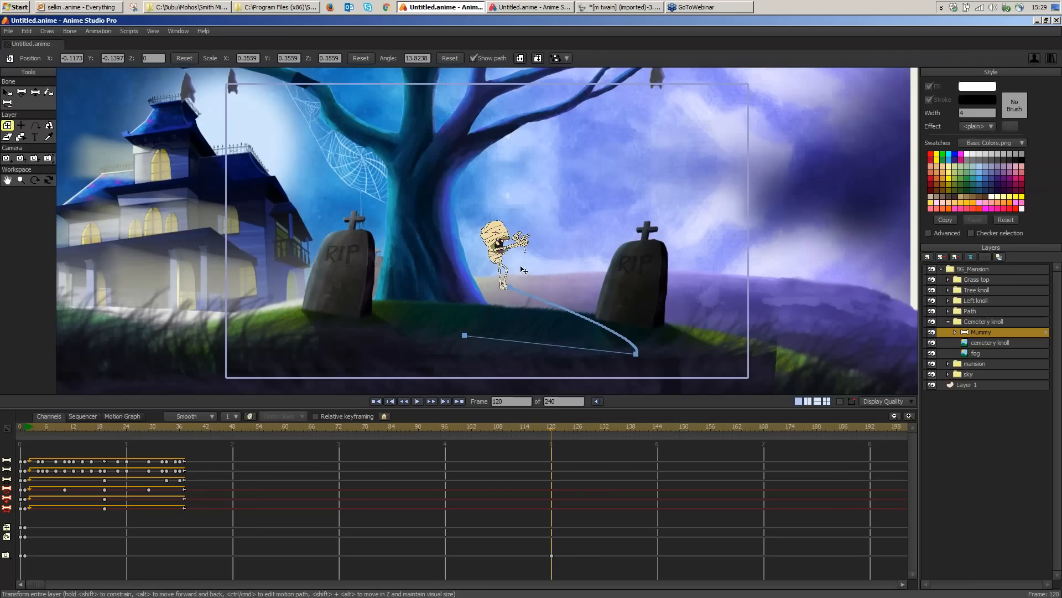
mouse_move(523, 271)
left_mouse_down()
mouse_move(545, 229)
mouse_move(526, 253)
left_mouse_up()
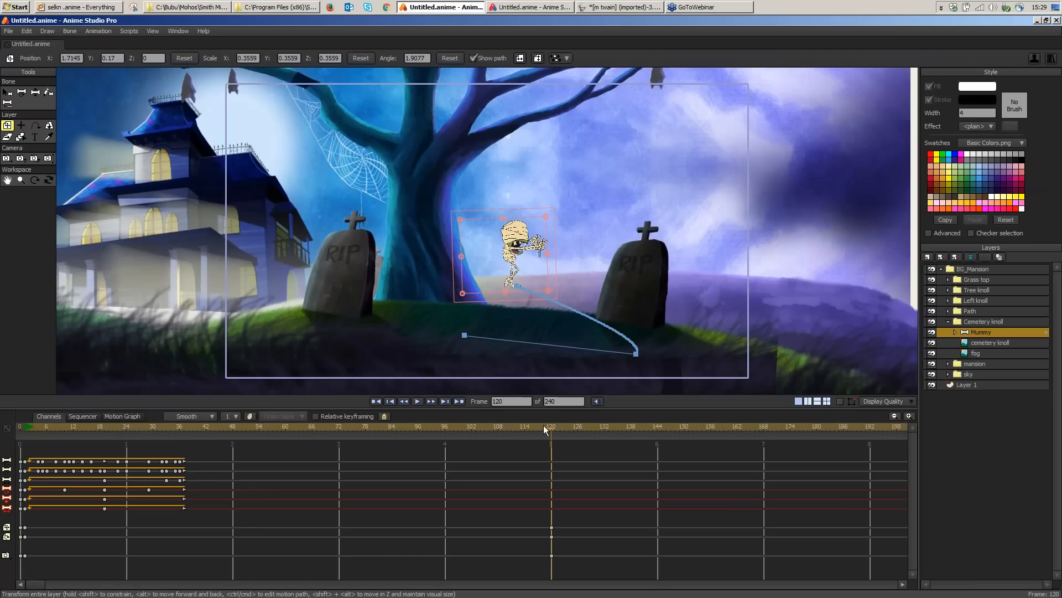
Step: Move the mummy's position and rotation keyframes and the camera keyframe from frame 120 to frame 144, and scrub the slower motion
left_click_drag(543, 425, 468, 484)
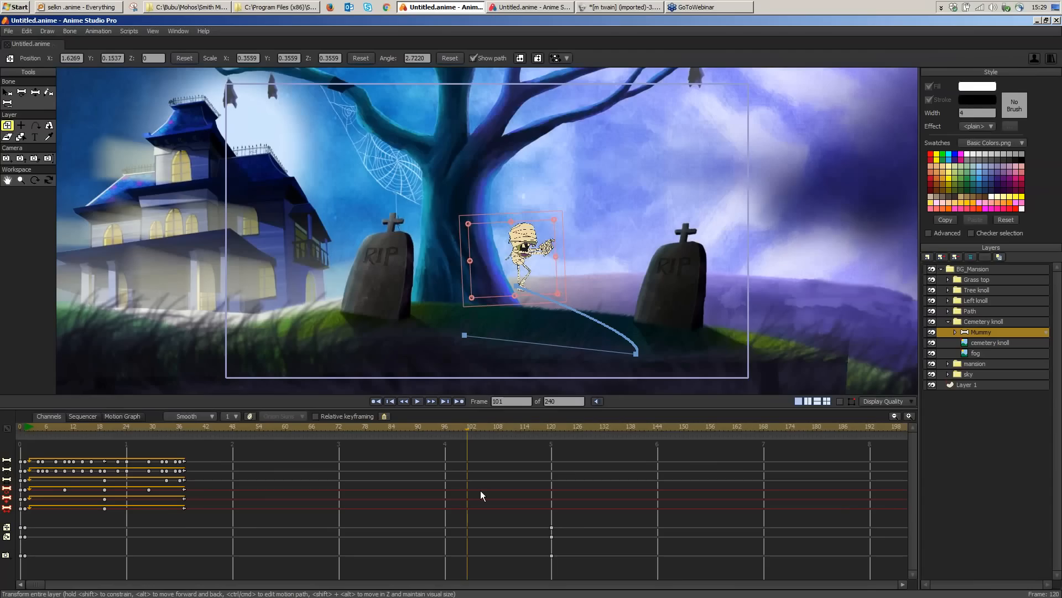
left_click_drag(481, 490, 538, 491)
left_click_drag(564, 517, 549, 556)
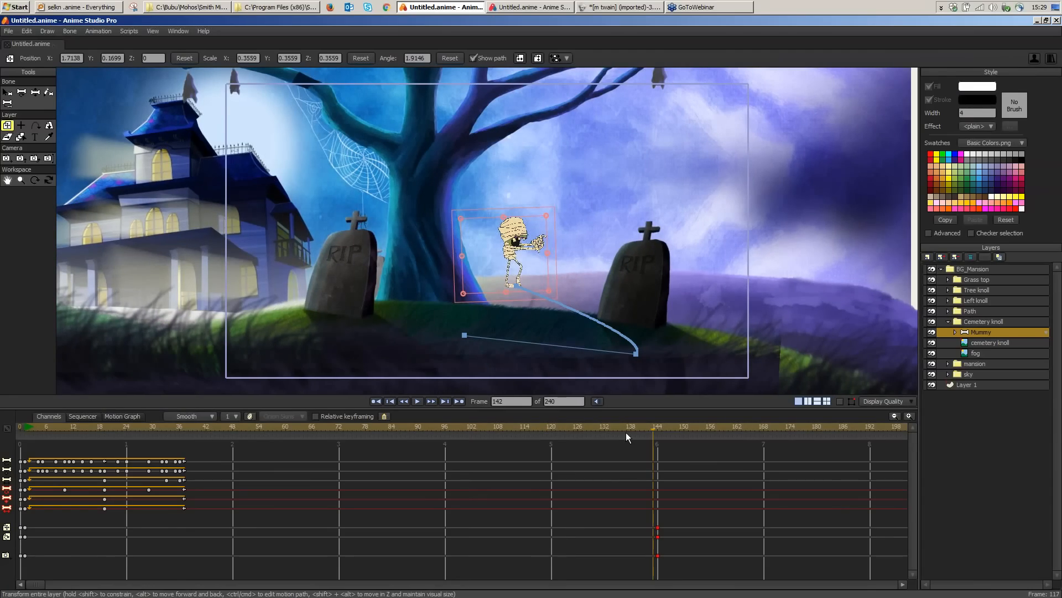
left_click(254, 449)
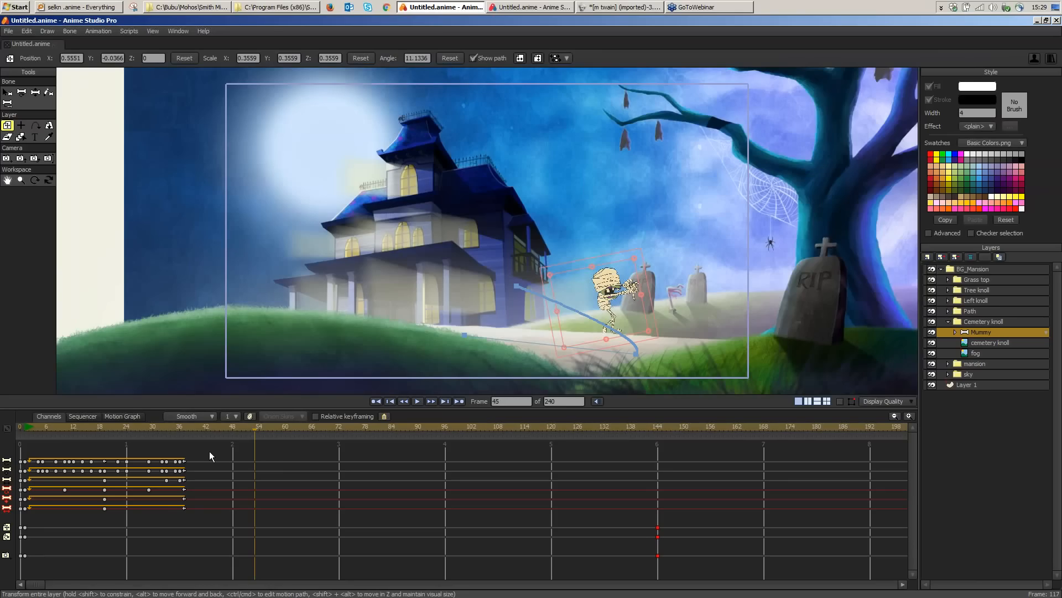
Step: Key a slightly higher mummy position at frame 68 and scrub through to frame 144 to review the adjusted path
left_click(324, 459)
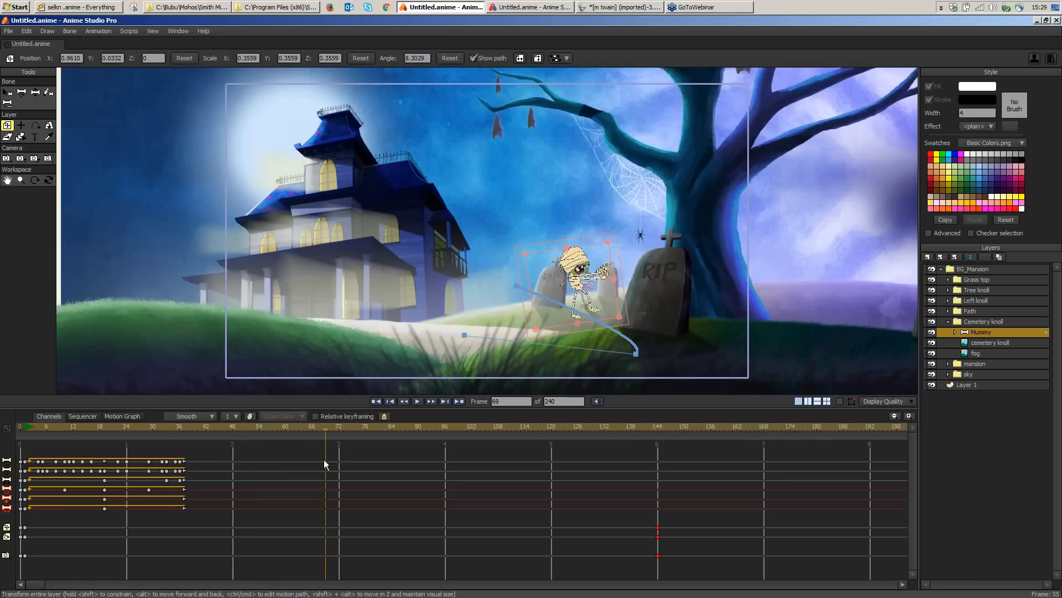
left_click_drag(323, 459, 280, 432)
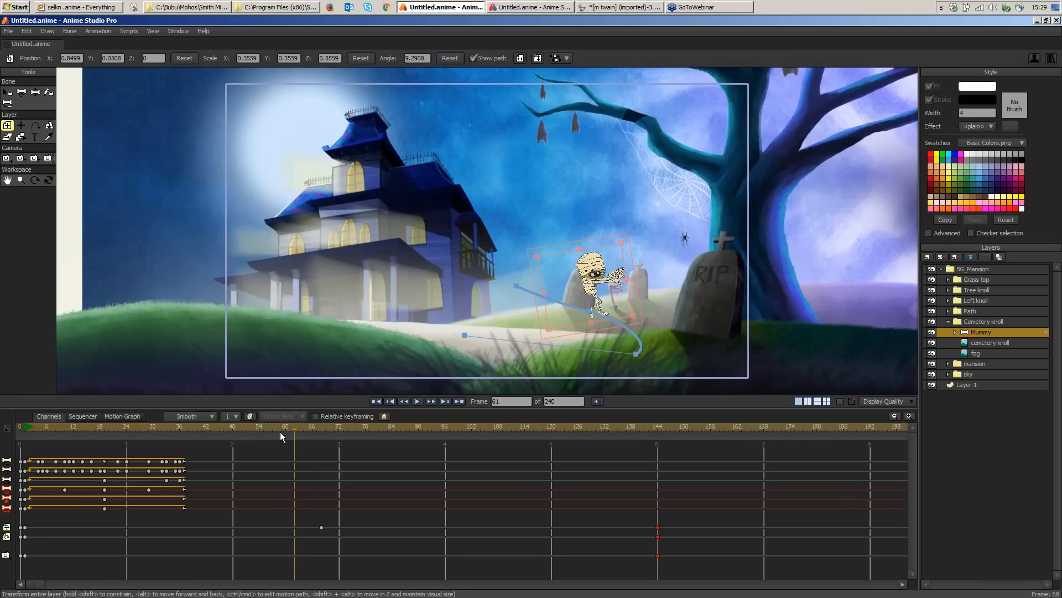
left_click_drag(280, 432, 321, 442)
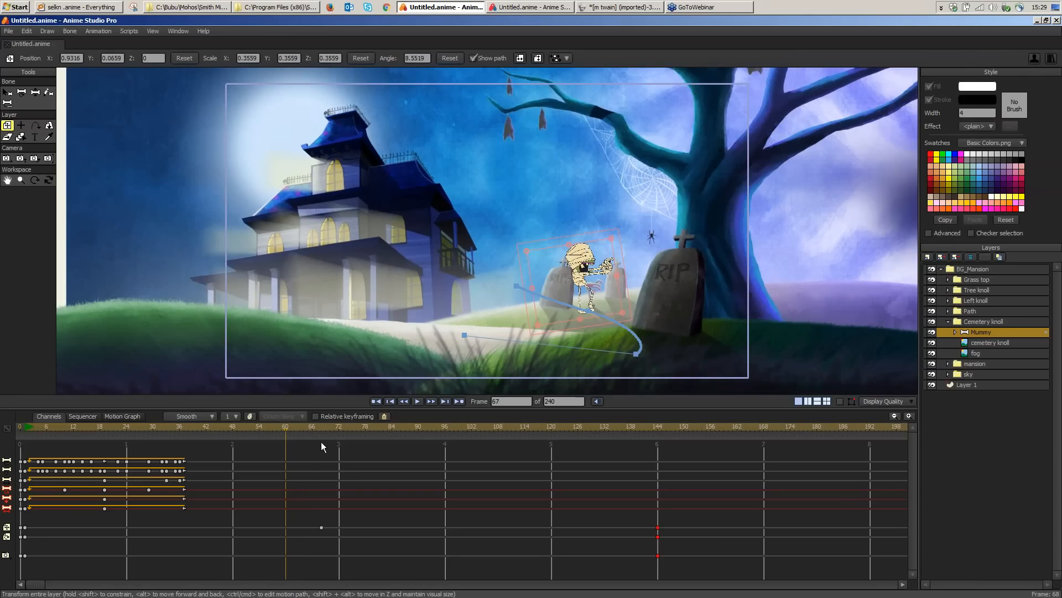
left_click_drag(321, 442, 629, 429)
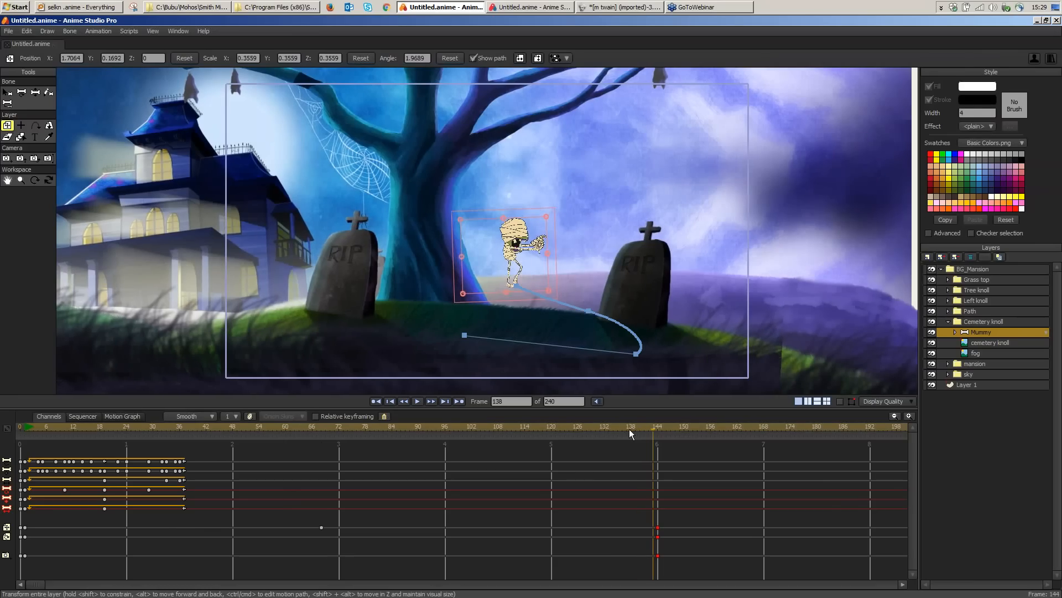
left_click_drag(629, 430, 657, 430)
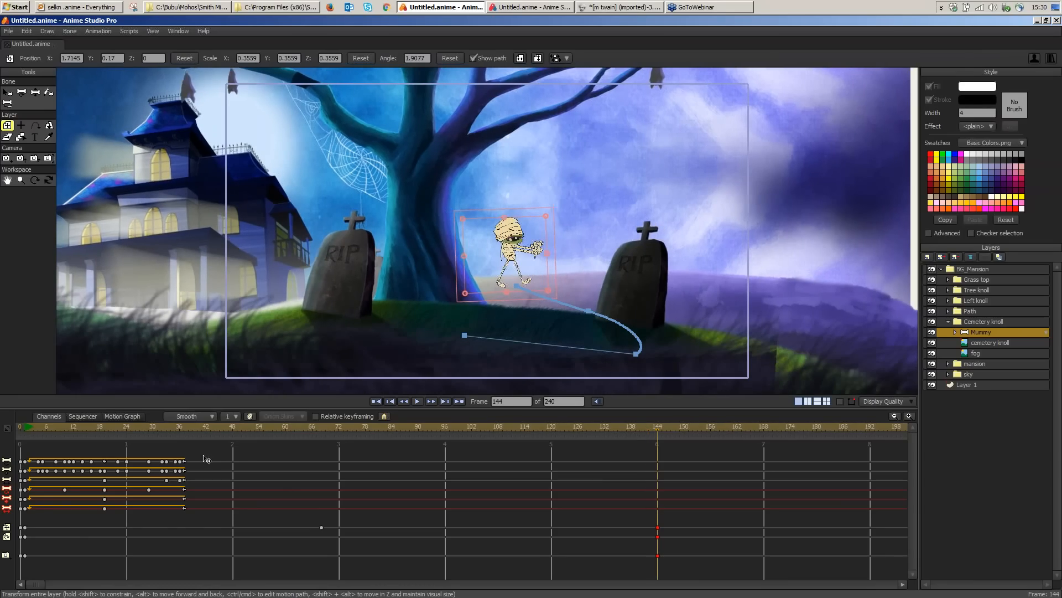
Step: Add keyframes at frame 144 in the mummy's bone channels and show the bone overlay
left_click_drag(208, 460, 191, 513)
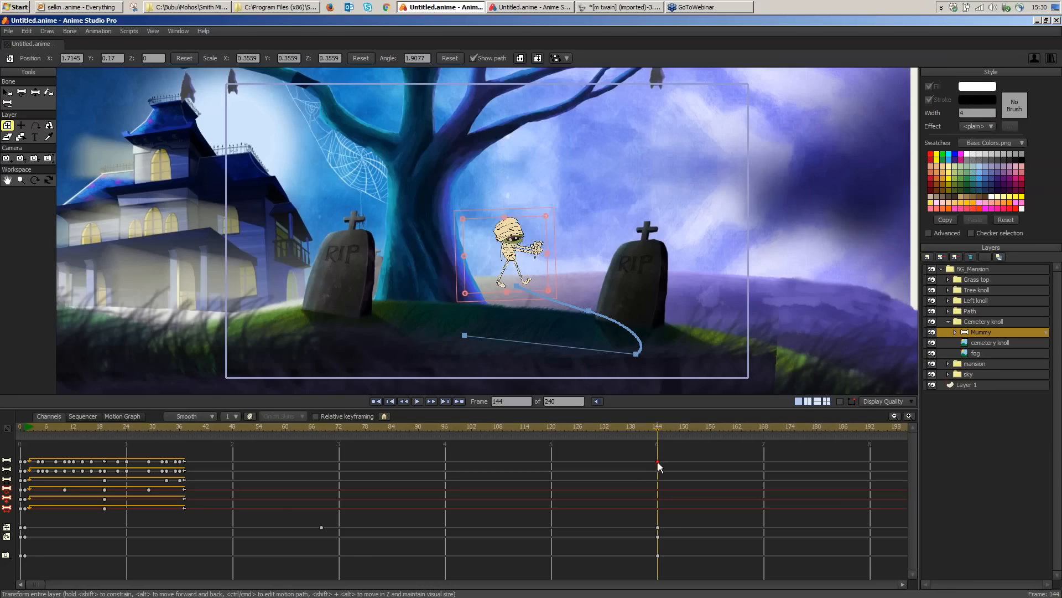
left_click(840, 402)
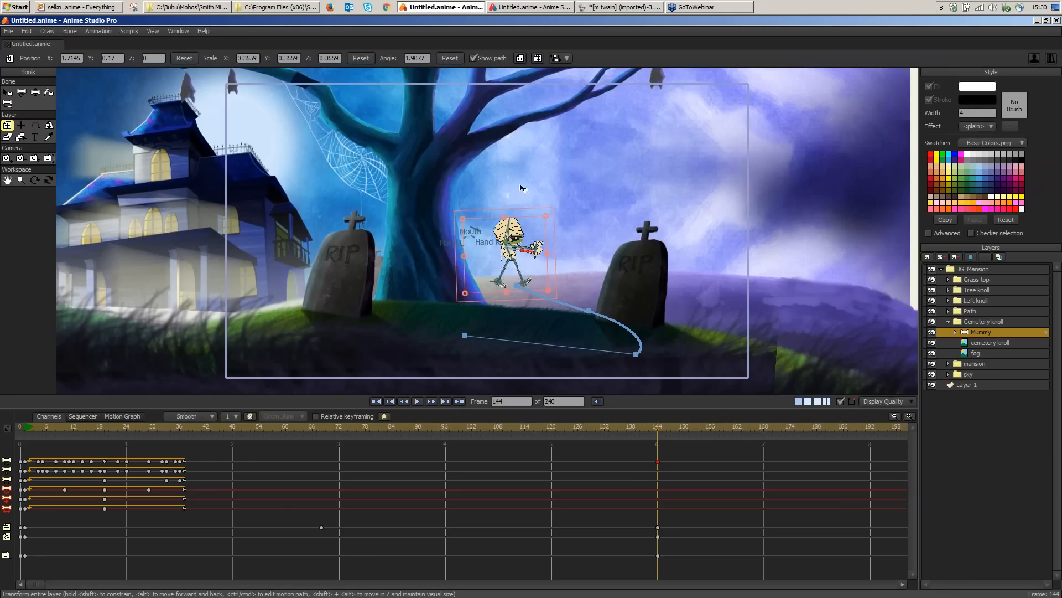
left_click(659, 470)
left_click(657, 481)
left_click(654, 427)
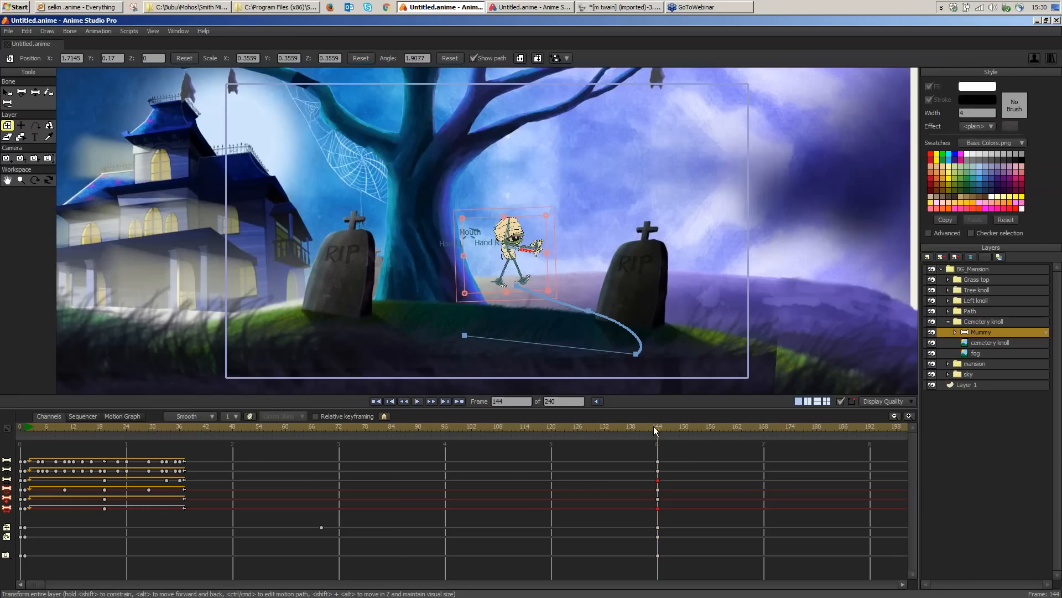
Step: Hide the bone overlay, activate the Manipulate Bones tool and scrub the mummy's walk up to frame 79
left_click(396, 426)
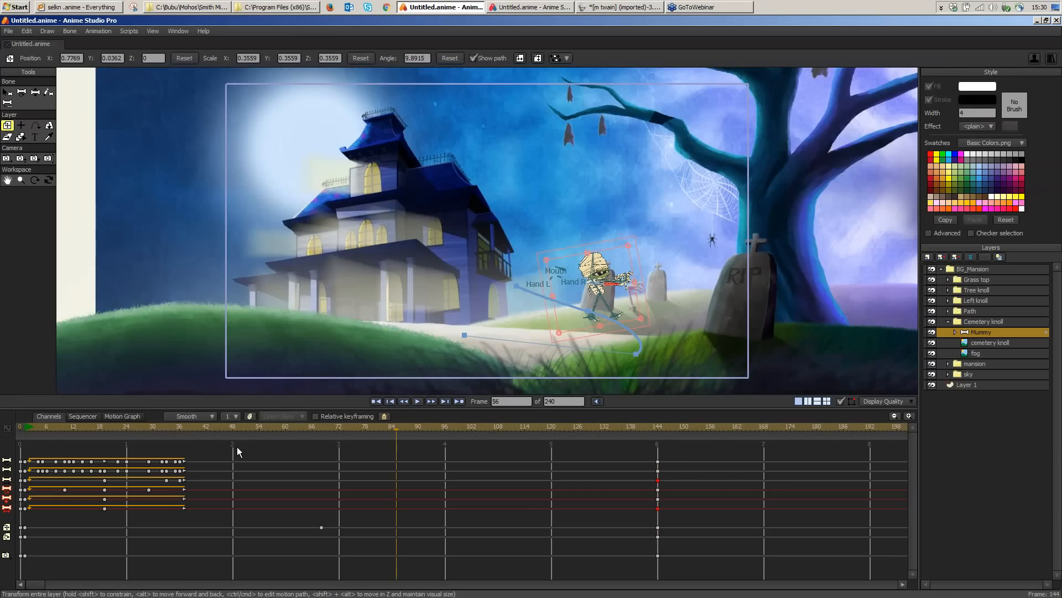
left_click_drag(237, 447, 90, 447)
left_click(839, 401)
left_click(35, 92)
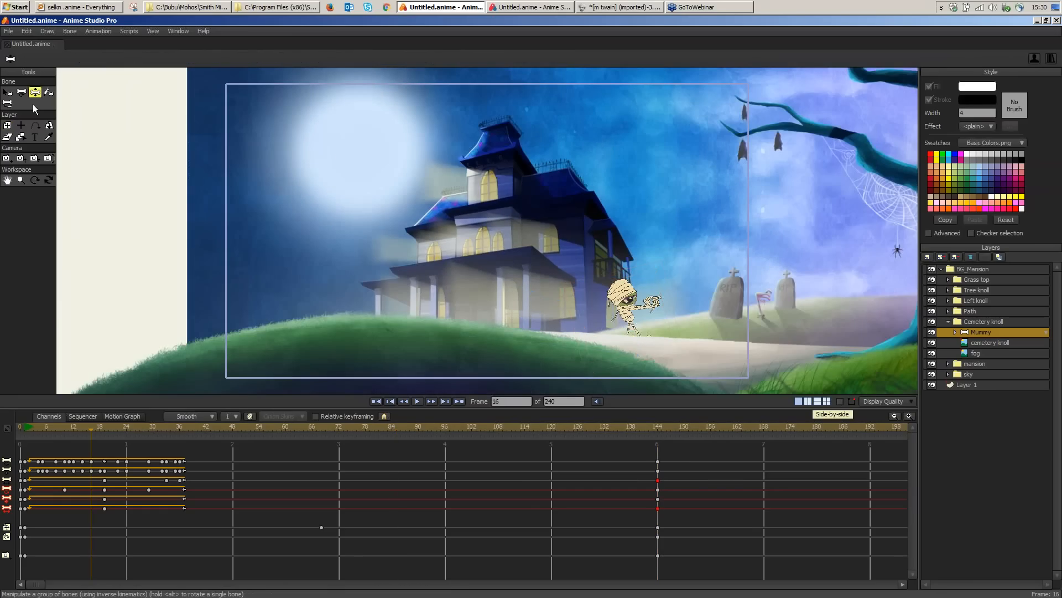
left_click(43, 427)
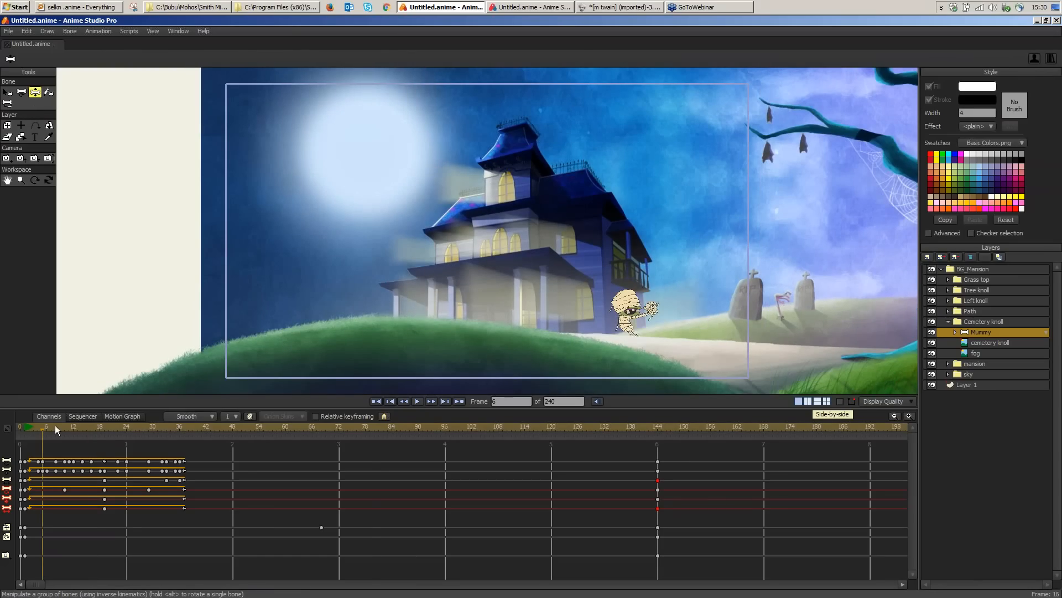
left_click(370, 466)
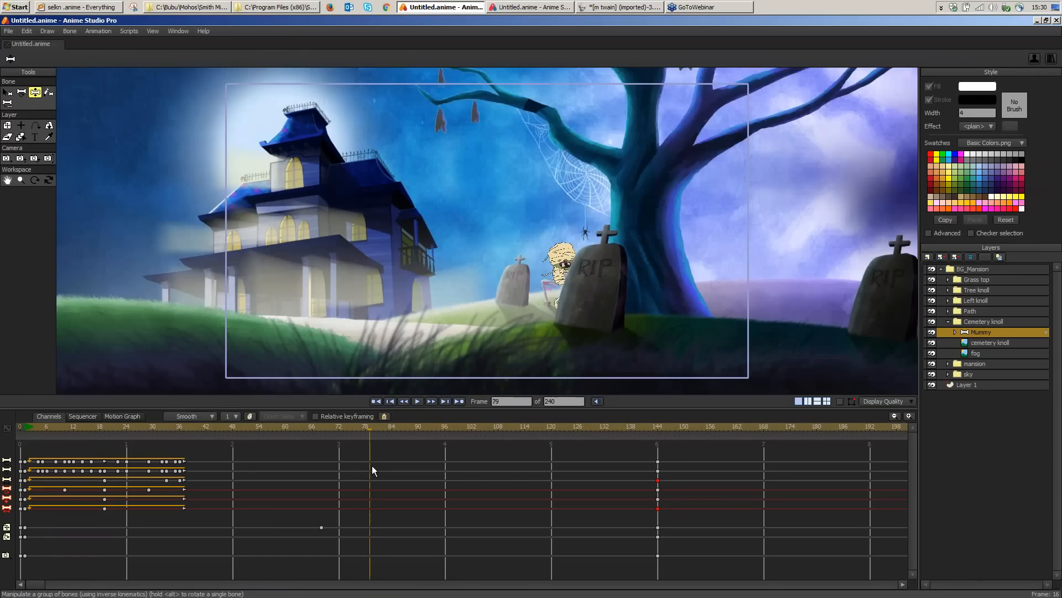
Step: Select the mummy's bone keyframes at frame 144 and compare the poses at frames 158, 144, 10 and 1
left_click_drag(721, 513, 654, 427)
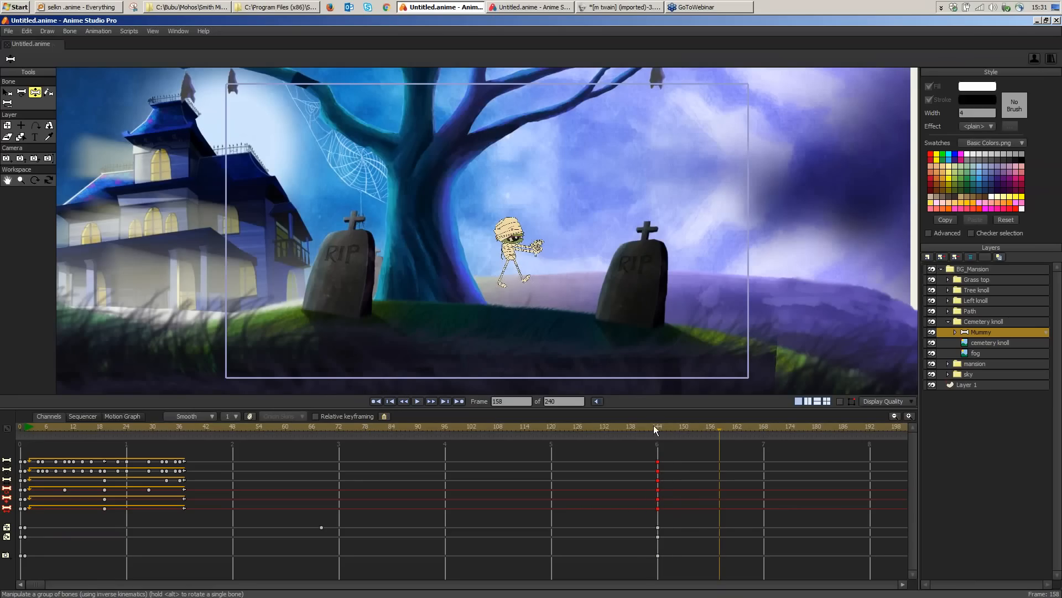
left_click(655, 427)
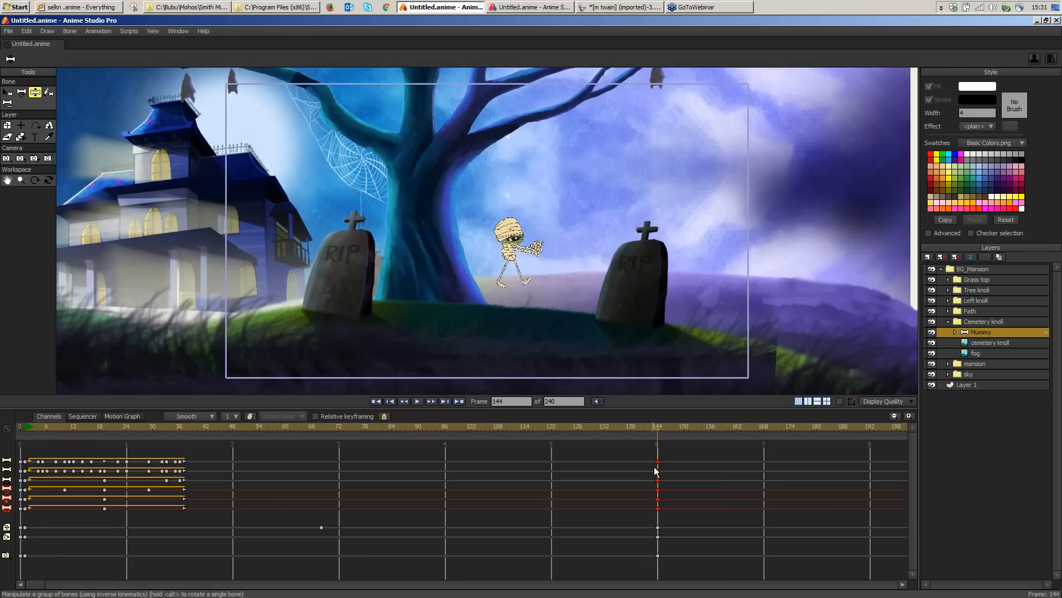
left_click(63, 426)
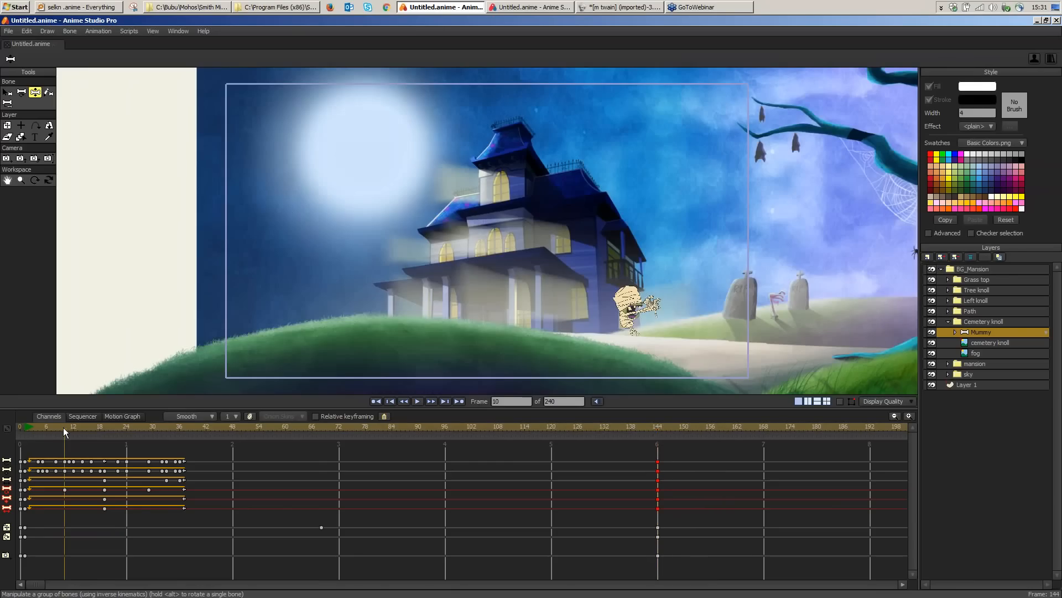
left_click(22, 427)
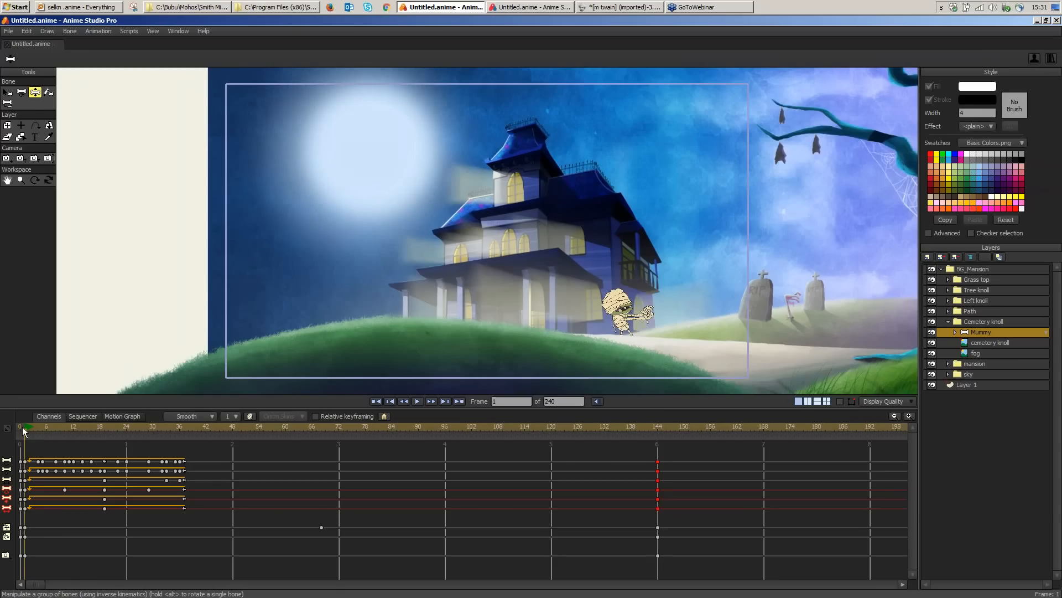
Step: At frame 0, select the BG_Mansion layer and import Pumpkin bat.anime from the Halloween Content Pack
left_click(20, 426)
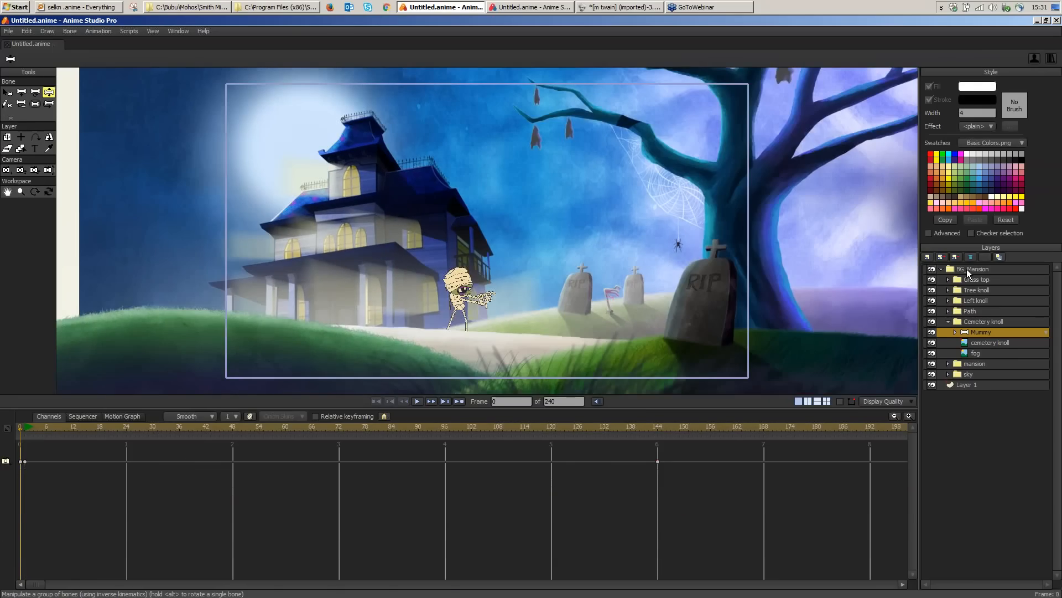
left_click(968, 271)
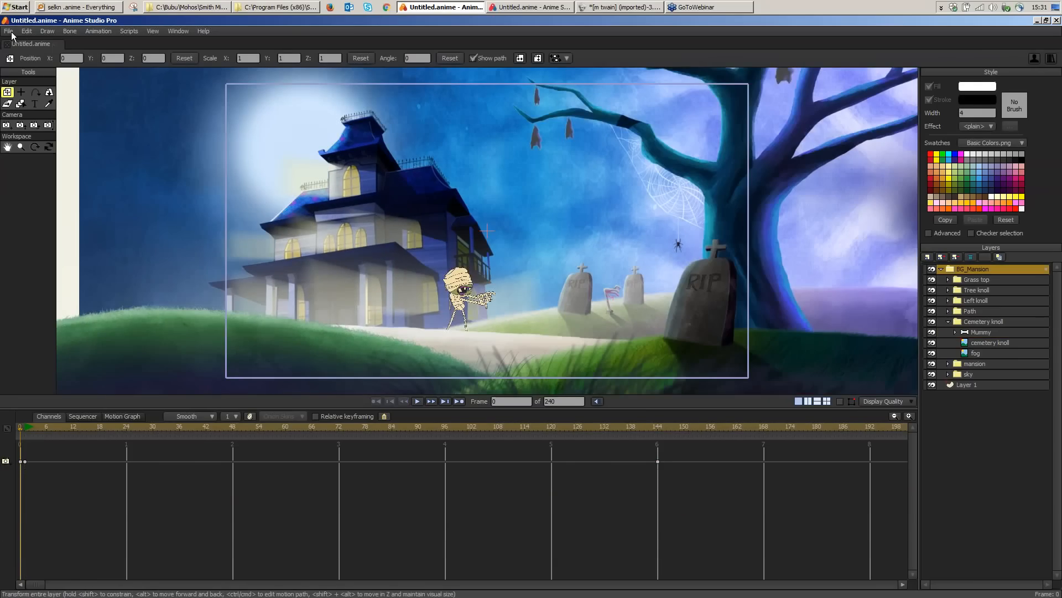
left_click(10, 32)
mouse_move(95, 192)
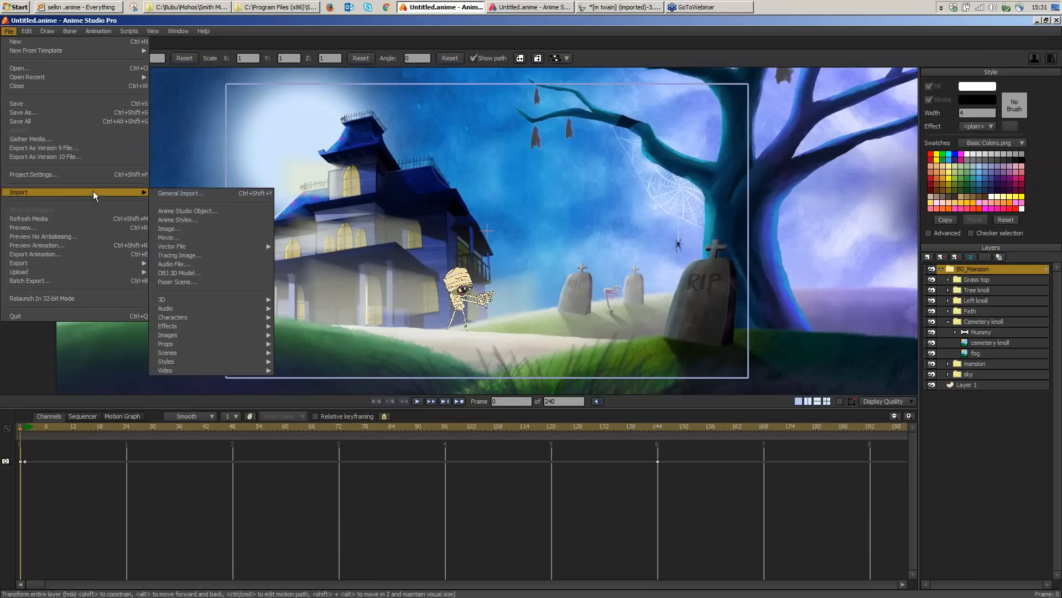
left_click(235, 194)
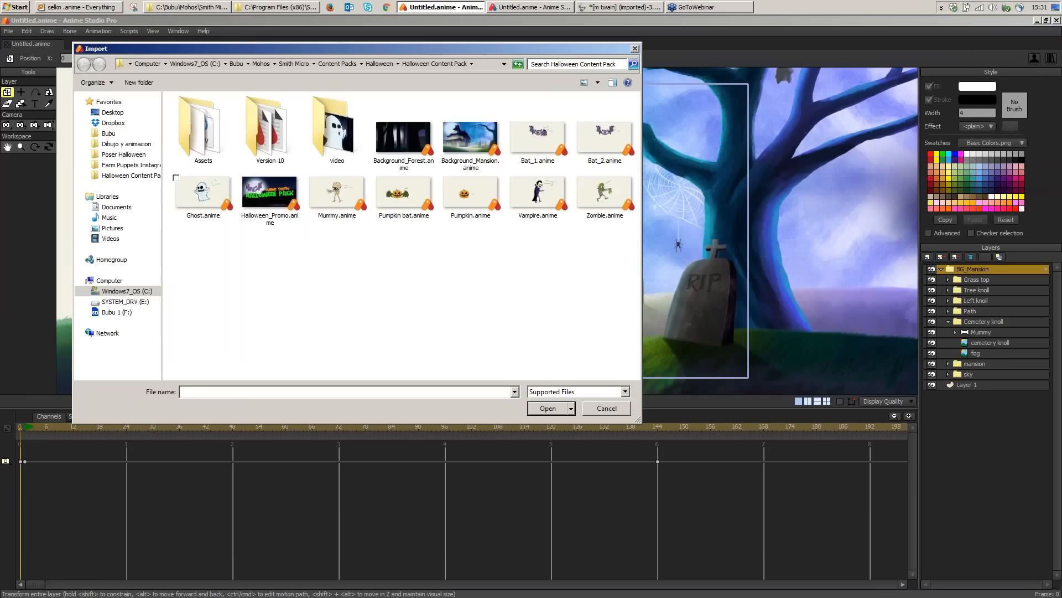
left_click(410, 211)
double_click(407, 200)
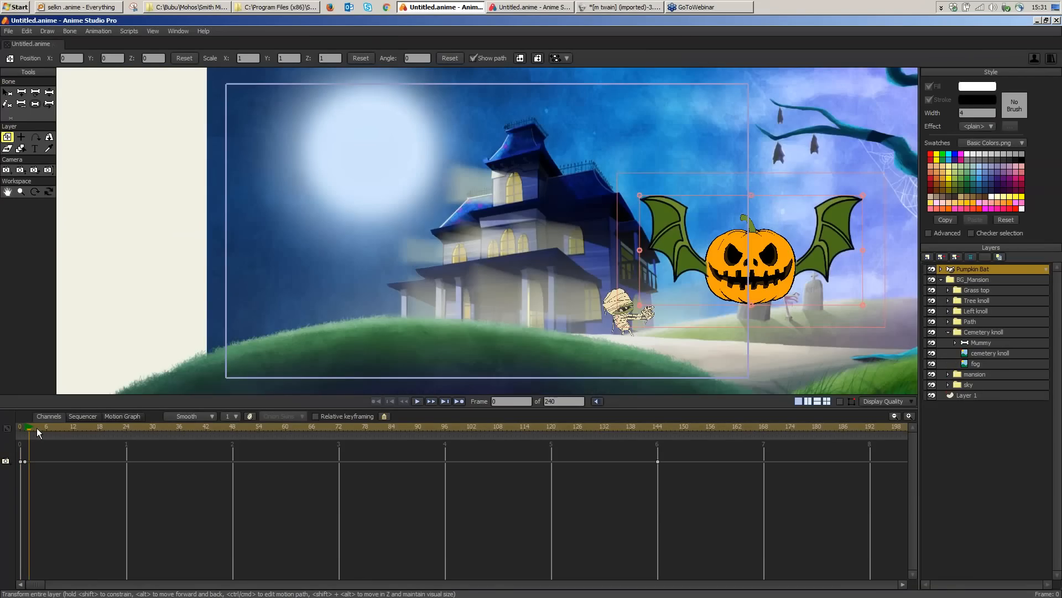
Step: Scrub the timeline to frame 73 to check the pumpkin bat's wing flapping during the camera move
mouse_move(36, 427)
left_mouse_down()
mouse_move(162, 450)
mouse_move(266, 437)
left_mouse_up()
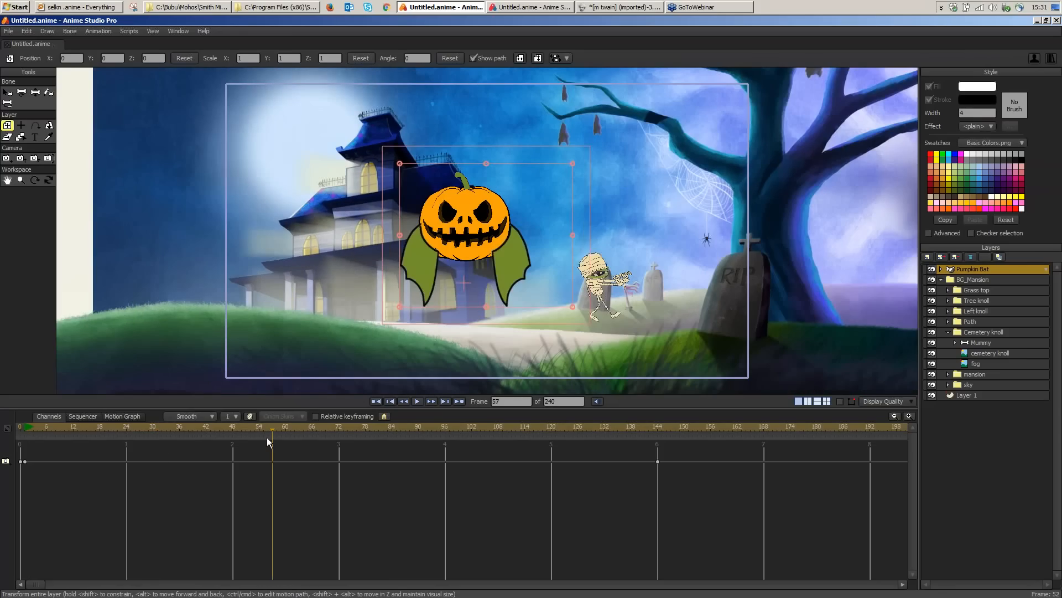
left_click_drag(267, 437, 347, 427)
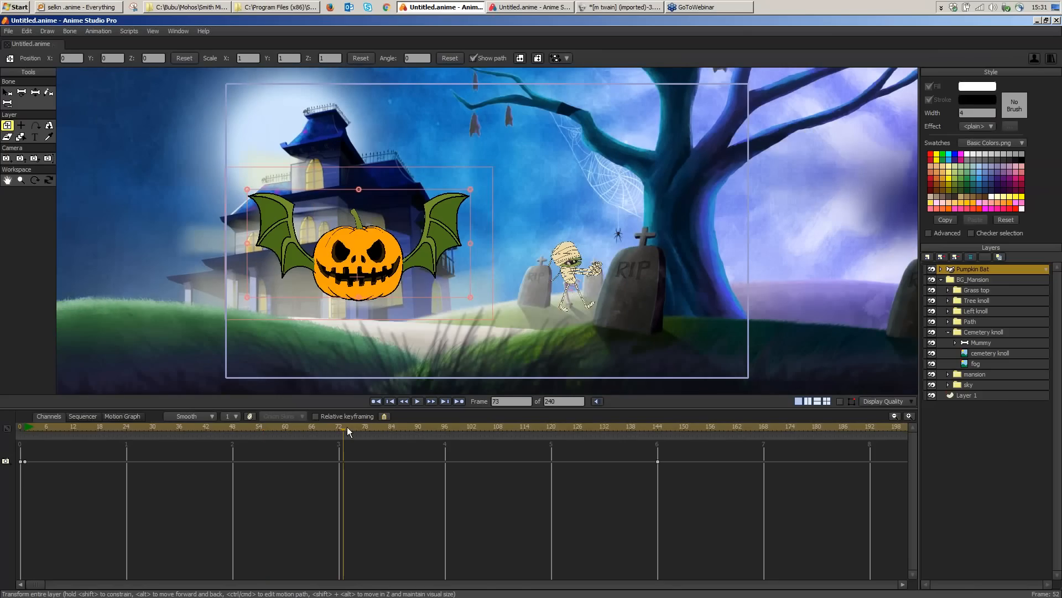
Step: Return to frame 0, show the bone overlay and test the pumpkin bat's head and Mouth bones with Manipulate Bones
left_click_drag(347, 426, 14, 441)
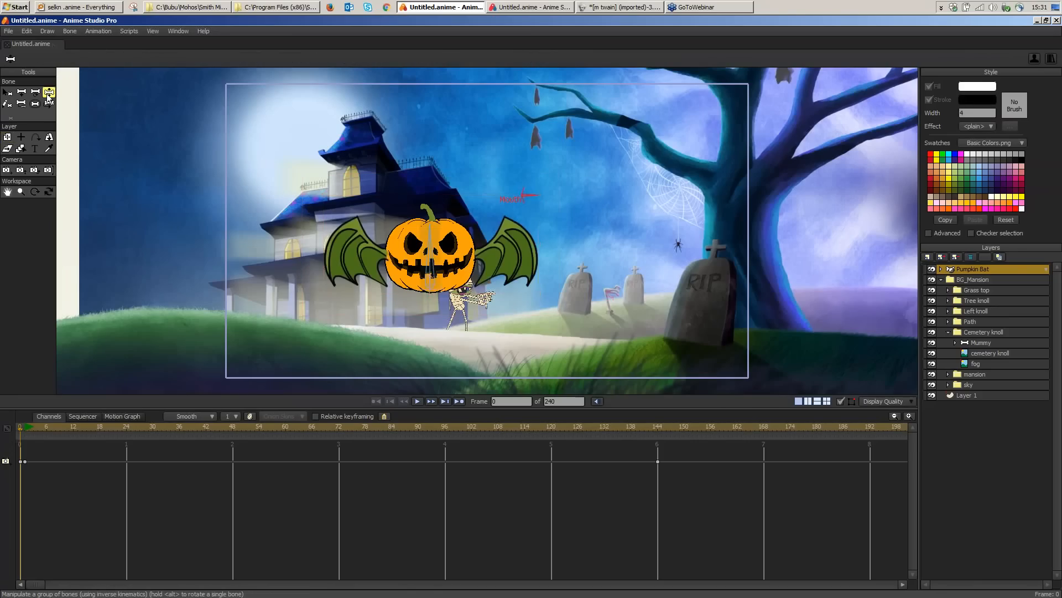
mouse_move(432, 244)
left_mouse_down()
mouse_move(448, 247)
mouse_move(429, 247)
left_mouse_up()
left_click_drag(526, 184, 521, 132)
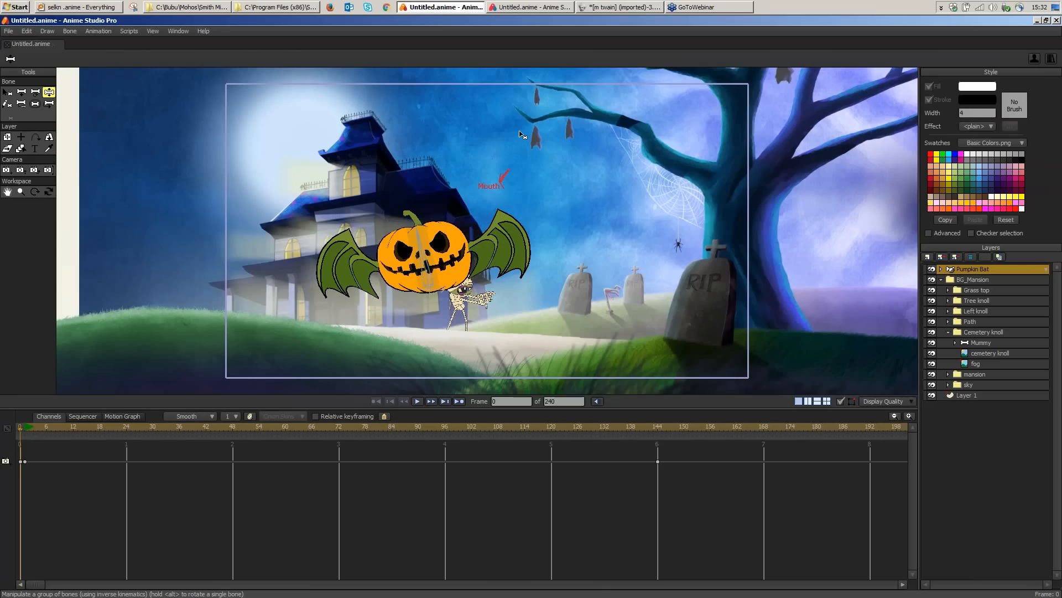
left_click_drag(433, 221, 445, 223)
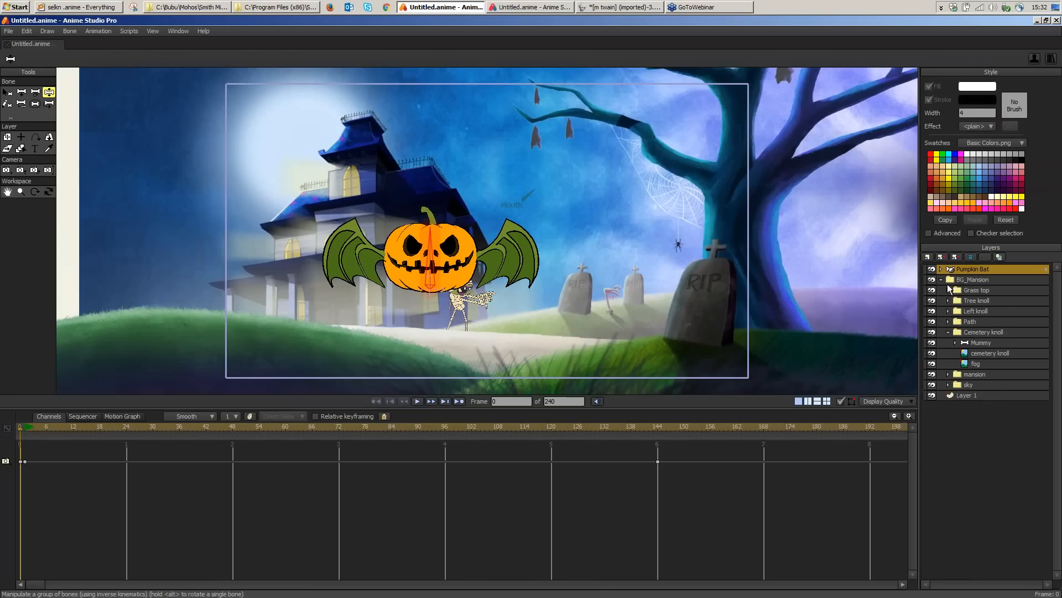
Step: Expand the Pumpkin Bat layer, select its wing 2 layer and scrub the first frames to examine its cycled switch keyframes
left_click(941, 269)
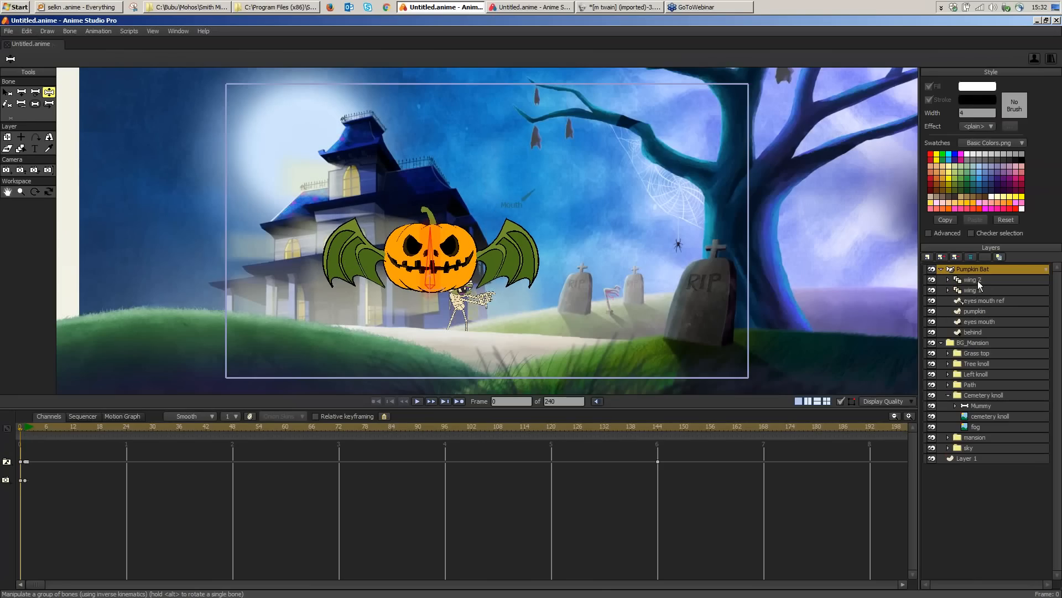
left_click(978, 285)
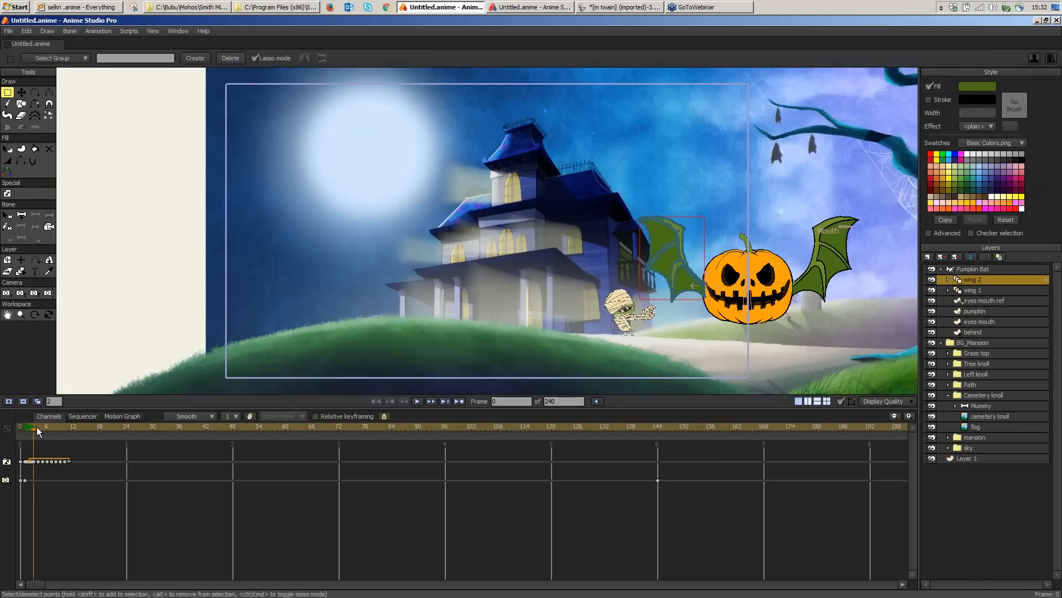
left_click_drag(38, 432, 65, 433)
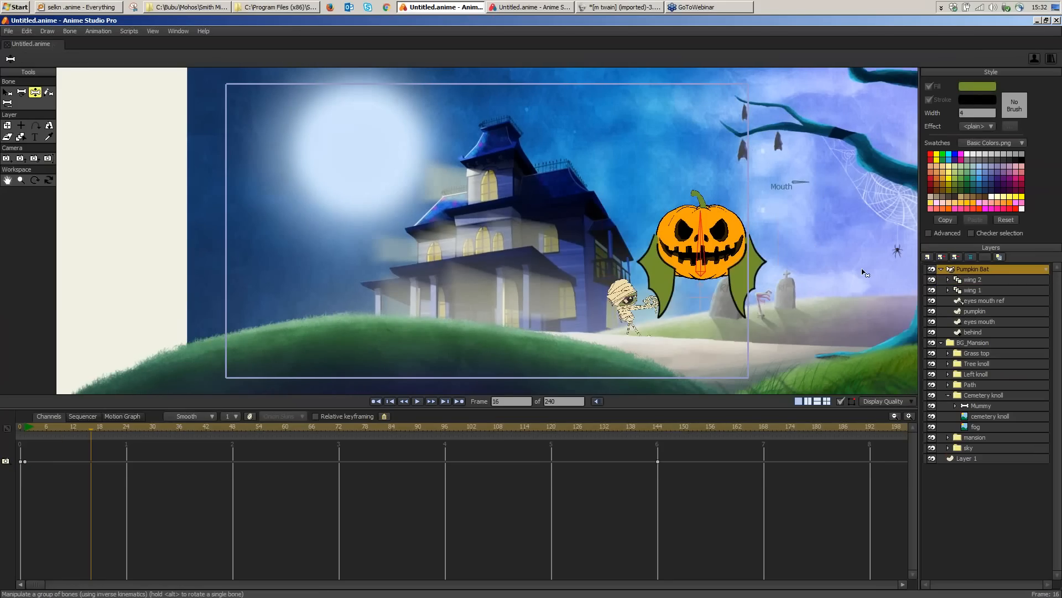
Step: With the Pumpkin Bat layer selected, scrub its flapping wings up to frame 41 and return to frame 0
left_click(109, 443)
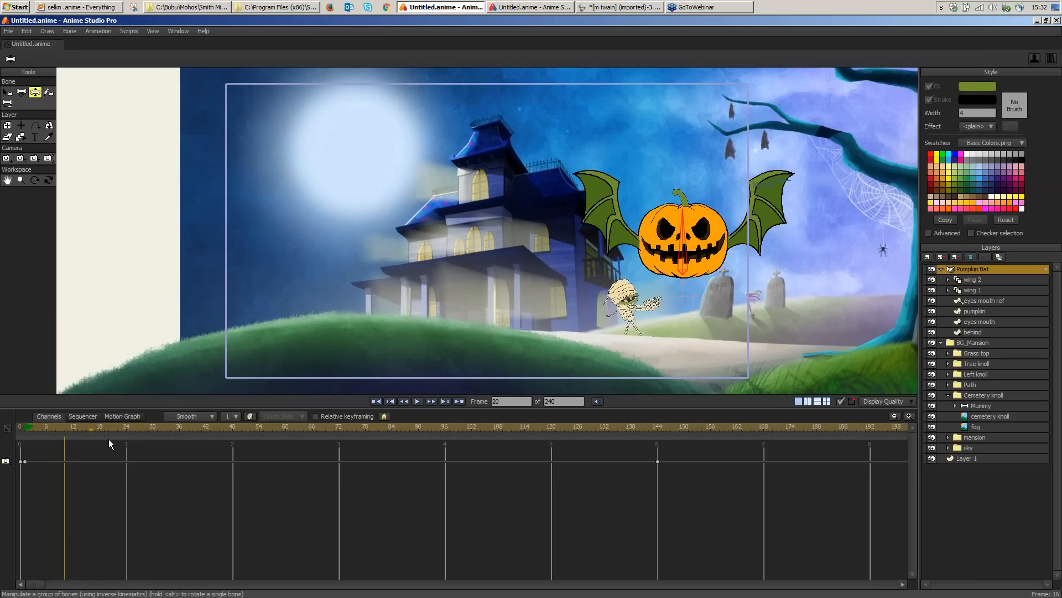
left_click(203, 422)
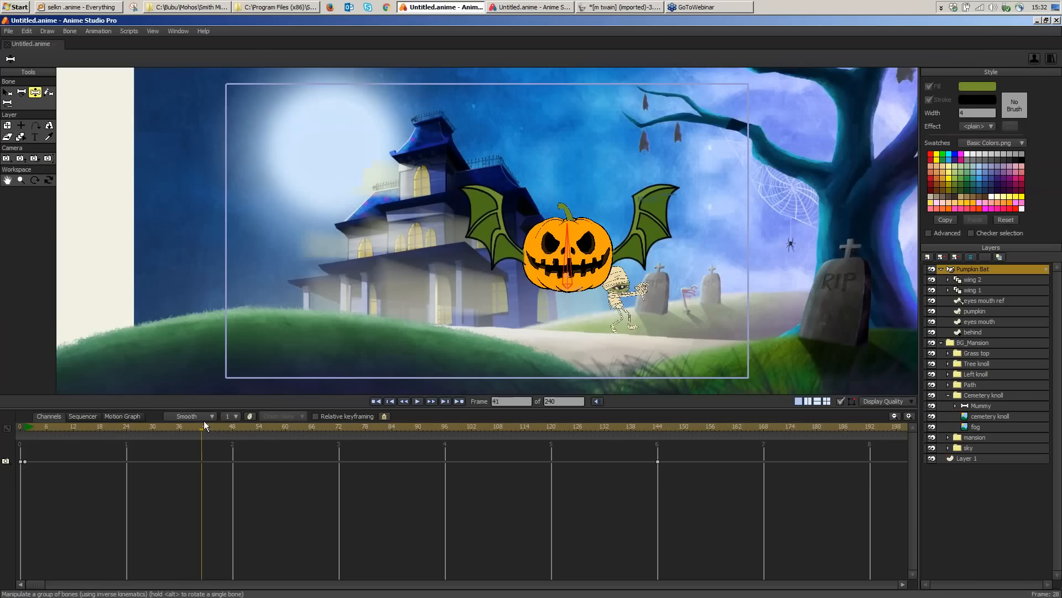
left_click(43, 426)
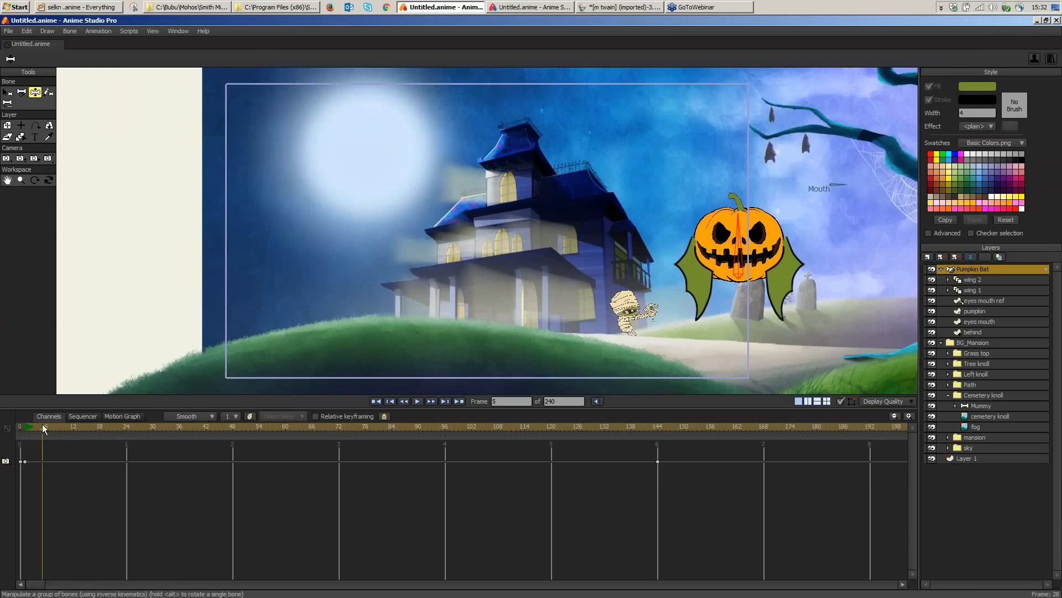
left_click_drag(43, 427, 20, 430)
Step: Orbit the workspace to examine the scene layers' depth from the side, and collapse the Pumpkin Bat layer
left_click(48, 192)
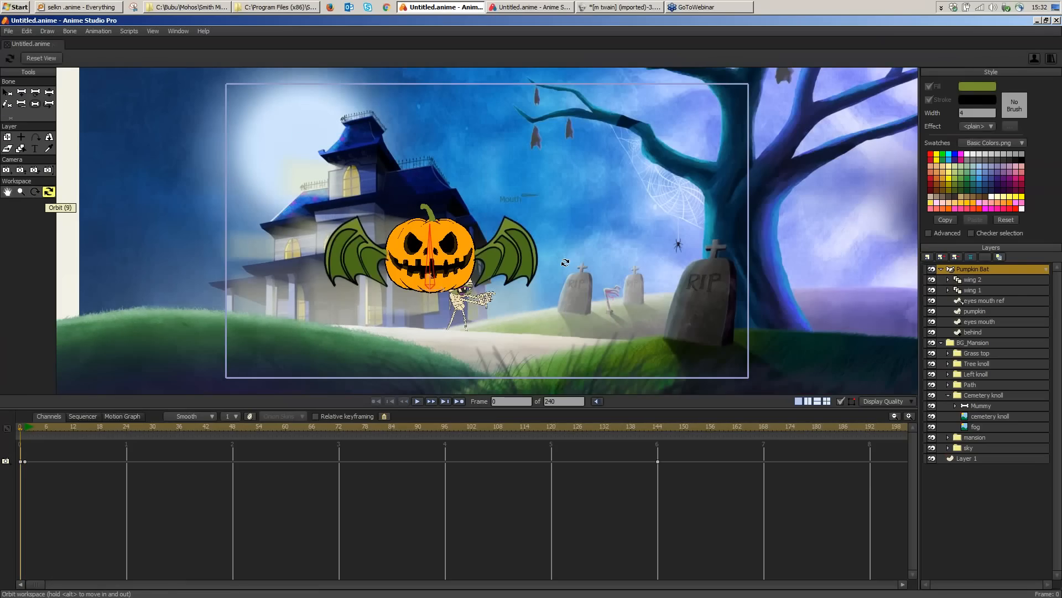
left_click(565, 262)
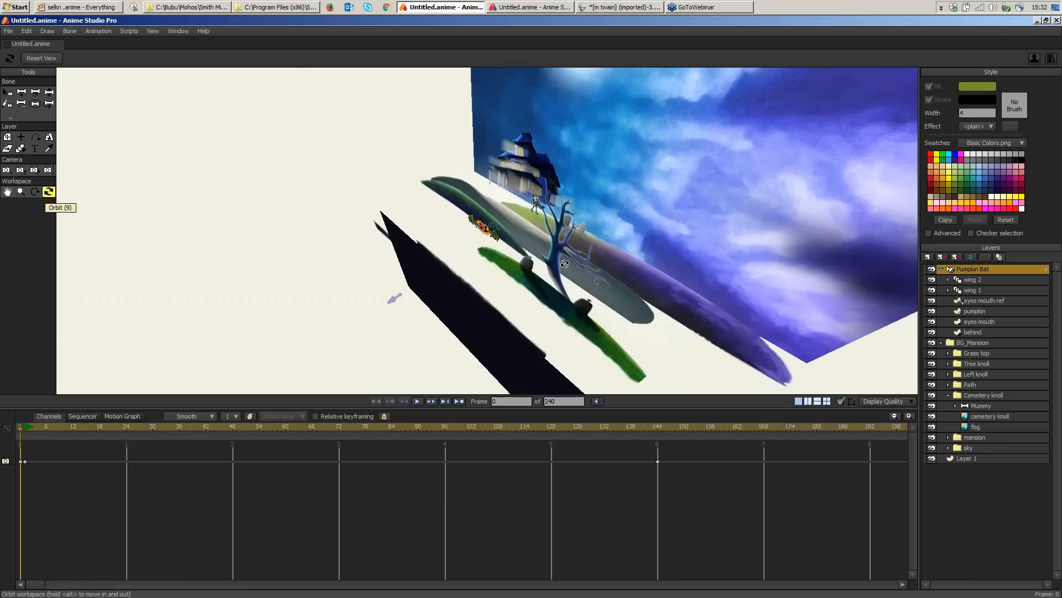
left_click_drag(565, 263, 559, 286)
left_click(941, 269)
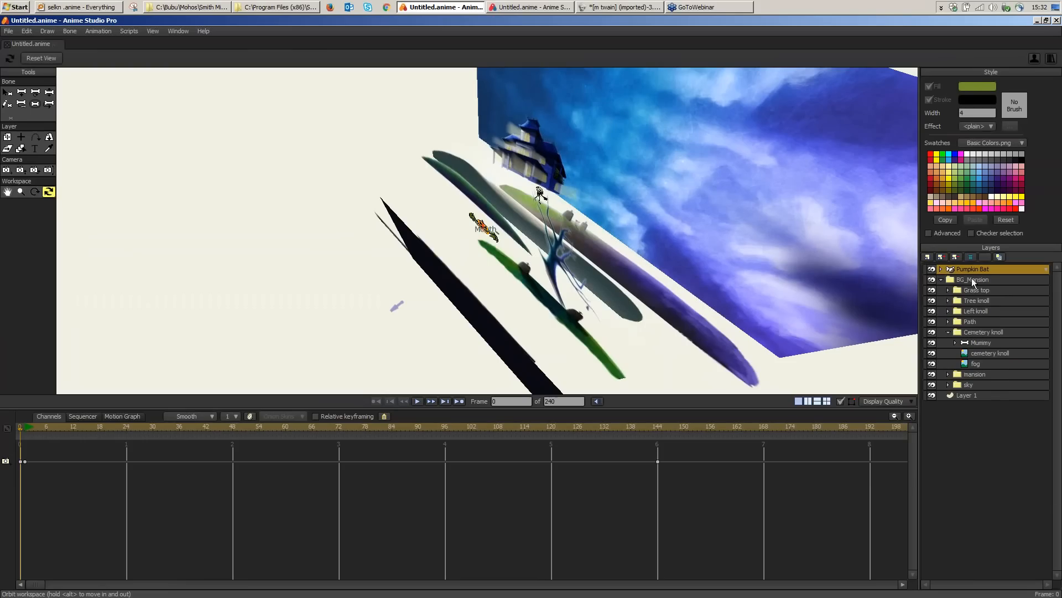
Step: Collapse the Cemetery knoll group and toggle the Path group's visibility to identify where it sits in the scene
left_click(940, 269)
left_click(940, 269)
left_click(950, 332)
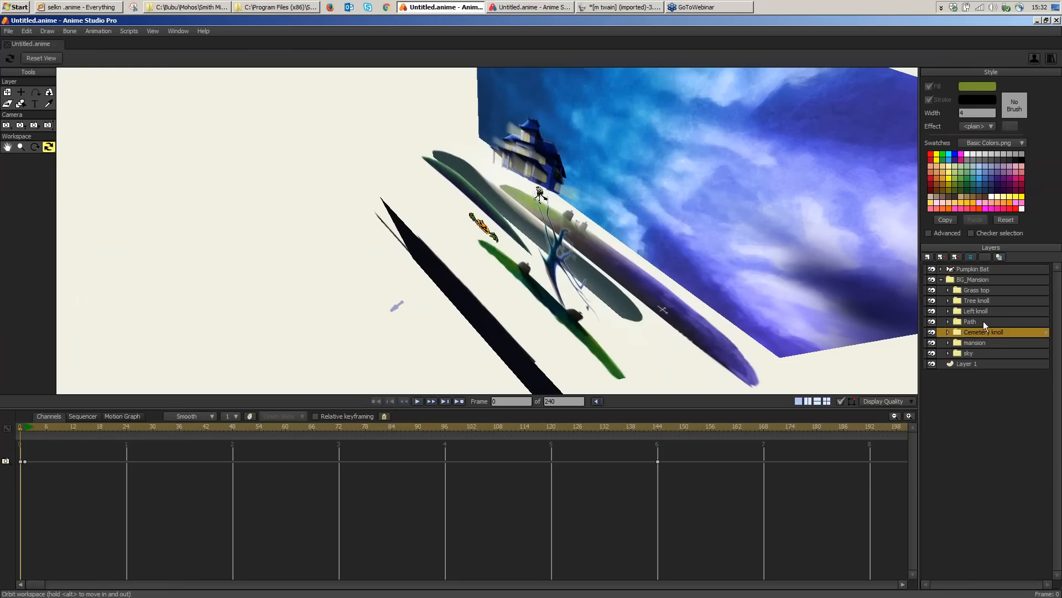
left_click(978, 321)
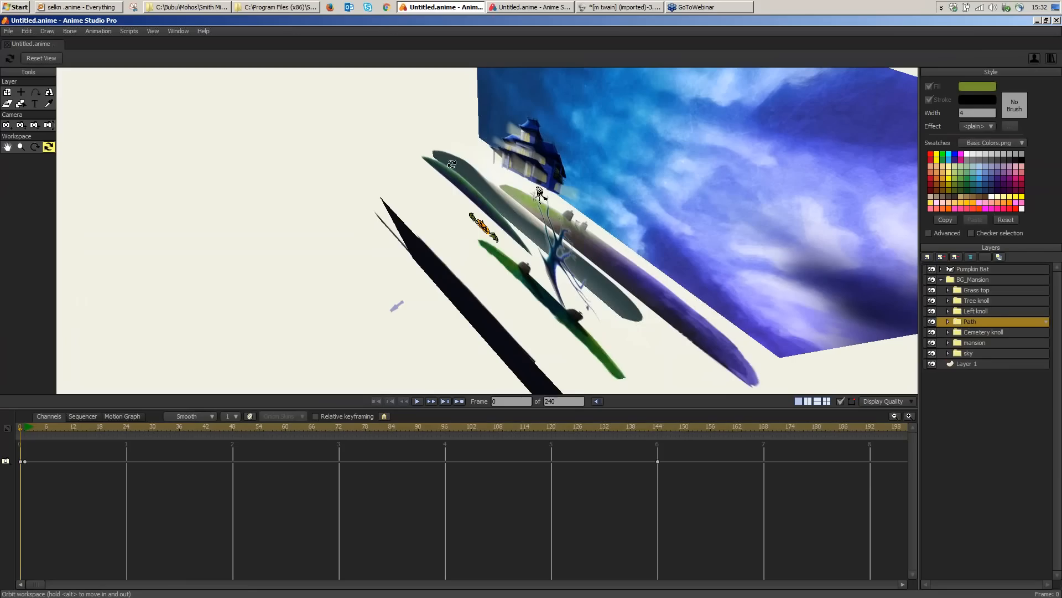
left_click(932, 321)
left_click(931, 321)
left_click(931, 321)
left_click(932, 321)
left_click(932, 321)
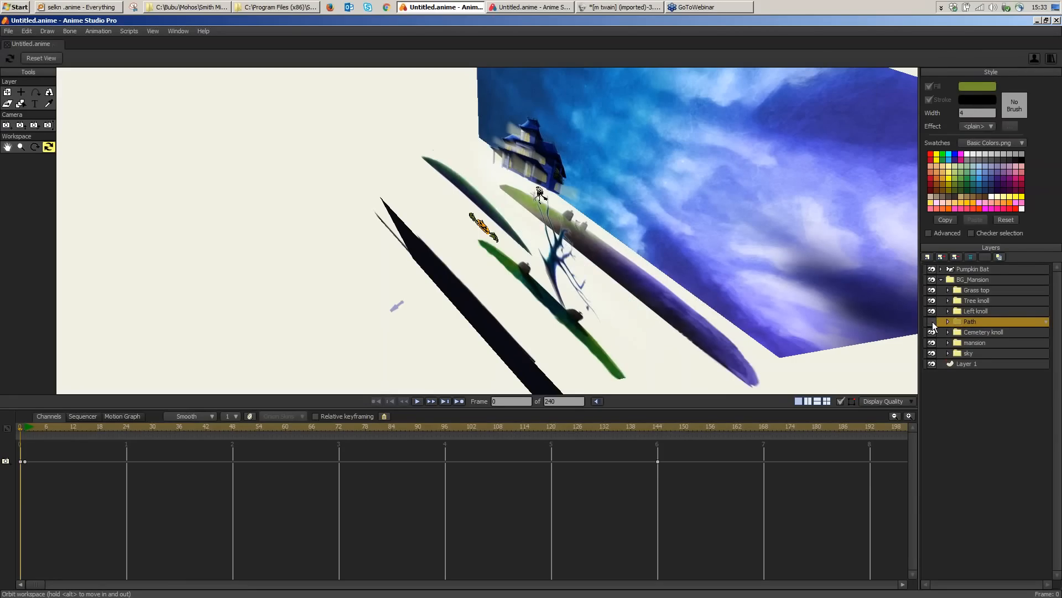
left_click(932, 322)
Step: Move the Pumpkin Bat layer into the Path group above the path image and reset the view
left_click(947, 321)
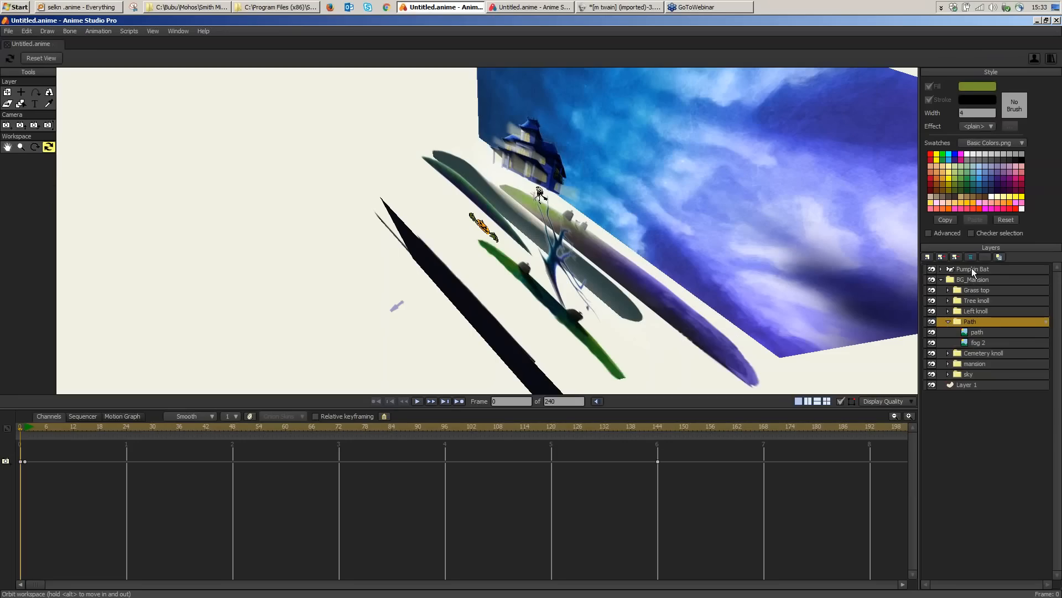
left_click_drag(971, 269, 975, 327)
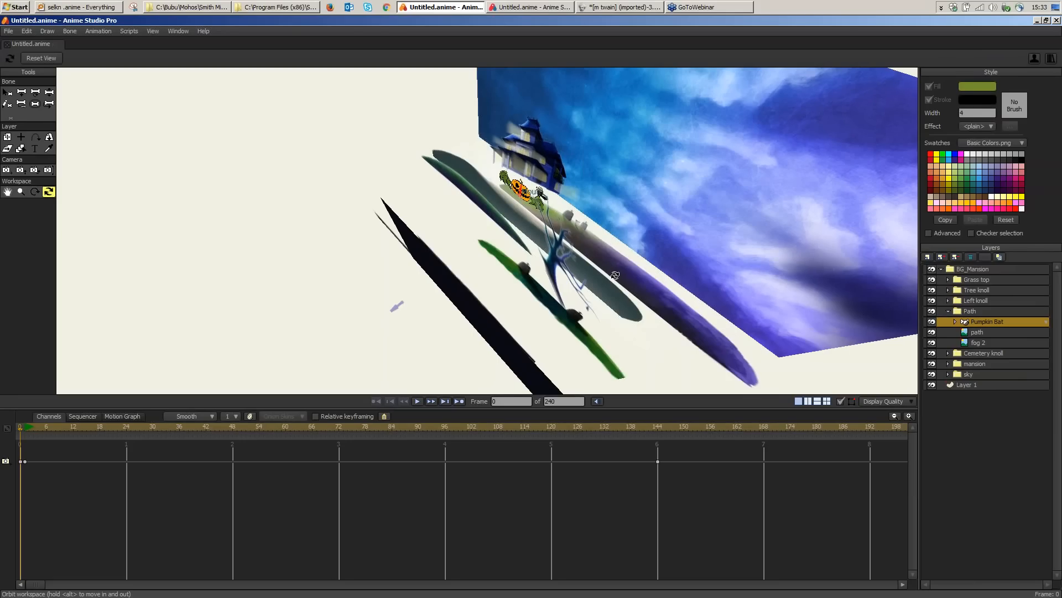
left_click_drag(615, 275, 691, 213)
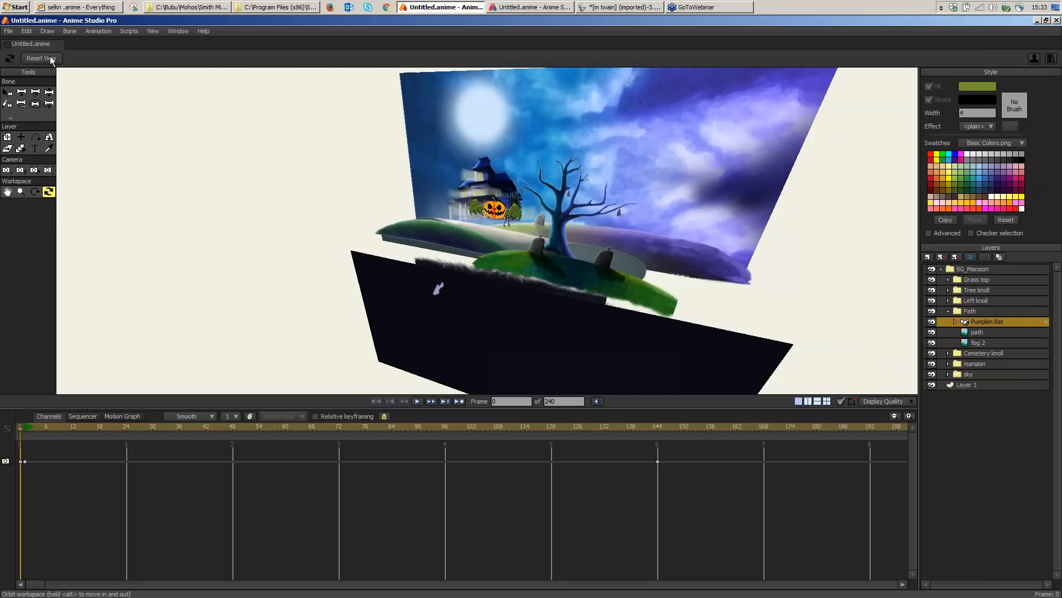
left_click(41, 58)
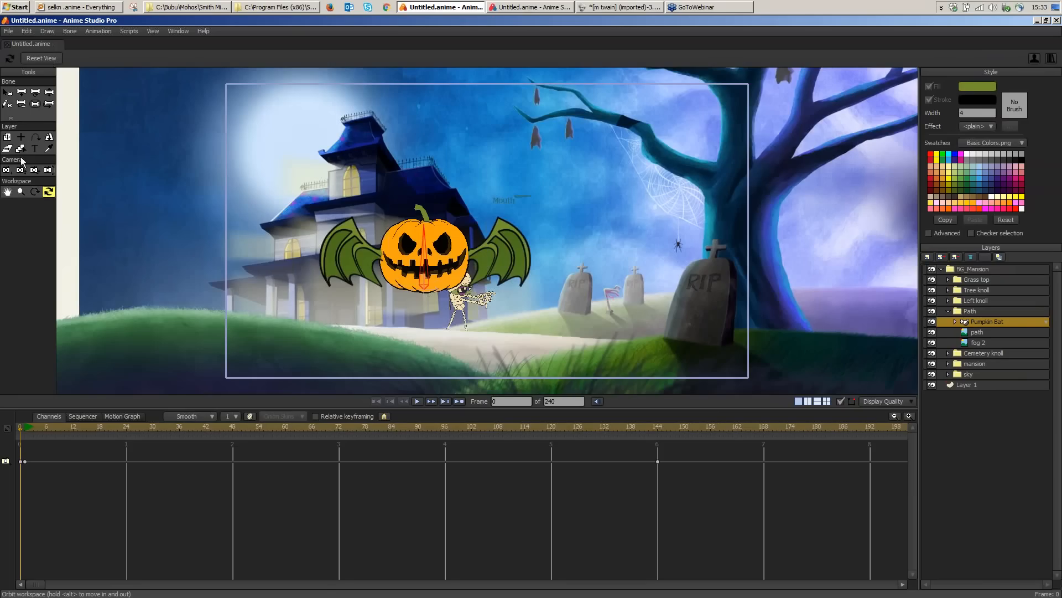
Step: Scale the Pumpkin Bat layer down to 0.3502 at frame 0 and place it beyond the tree, at about X 3.445, Y 0.190
left_click(7, 137)
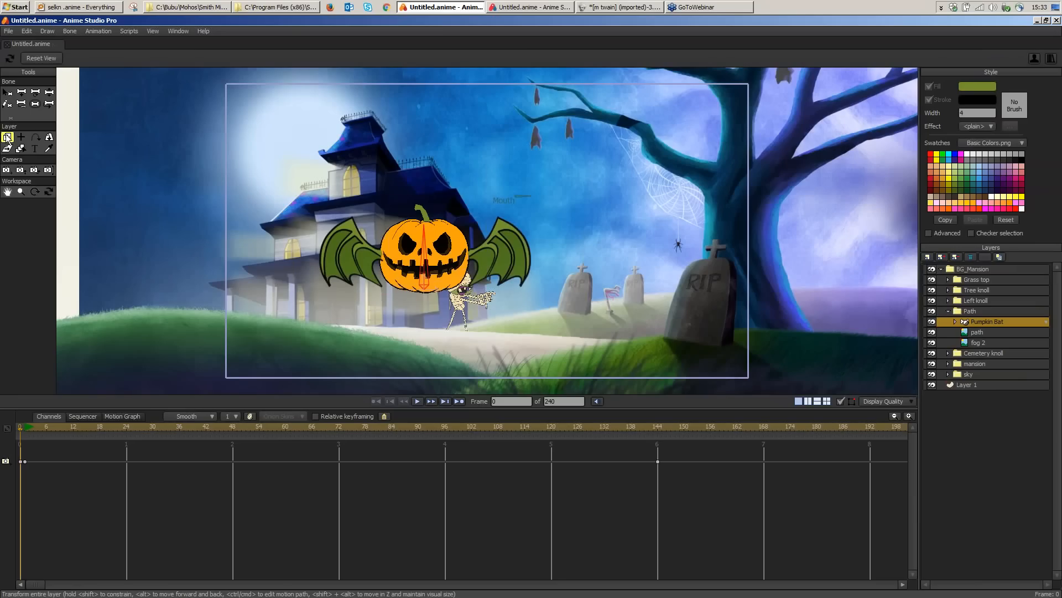
left_click_drag(453, 259, 777, 244)
left_click_drag(871, 185, 813, 227)
left_click_drag(788, 256, 887, 248)
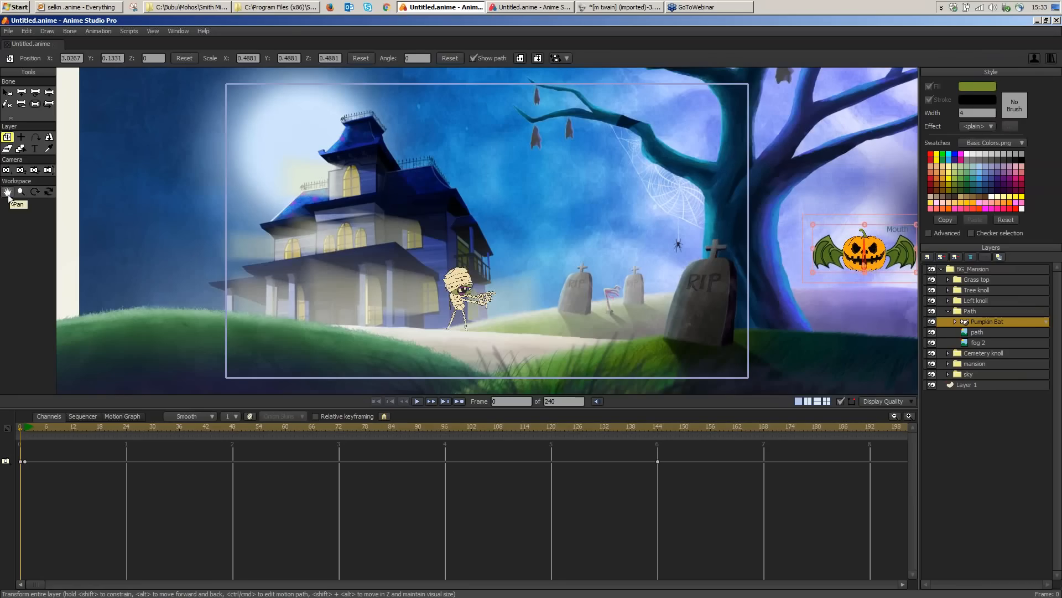
left_click(7, 192)
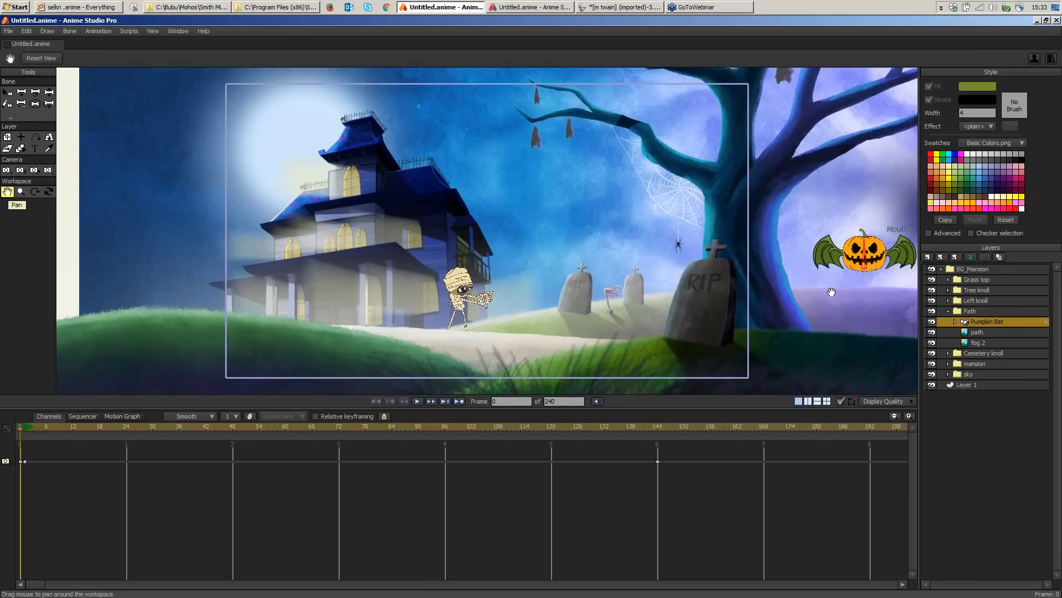
left_click_drag(831, 292, 828, 292)
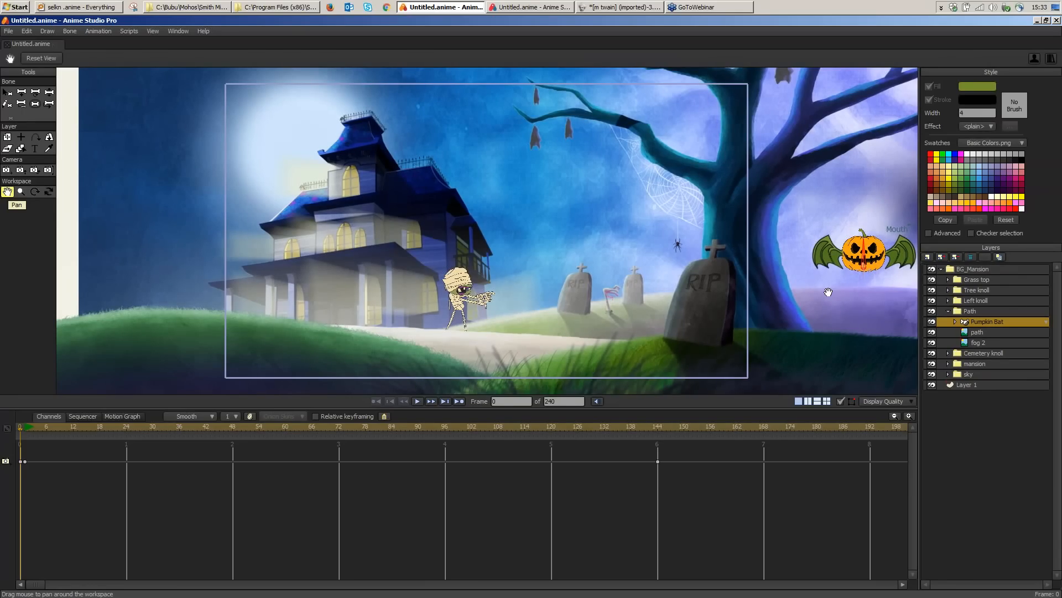
left_click_drag(829, 292, 427, 285)
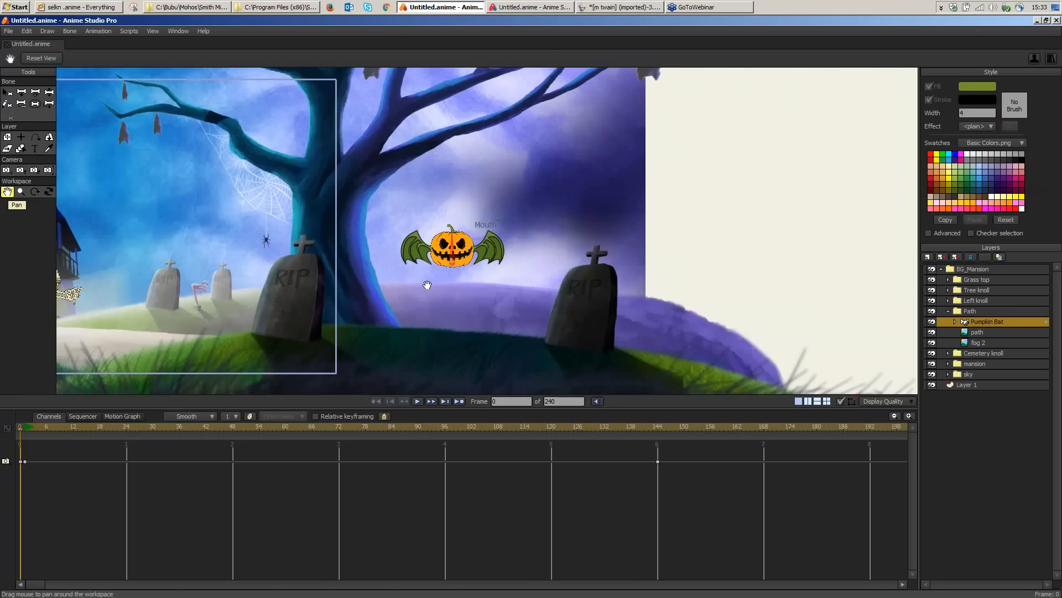
key("0")
left_click_drag(486, 244, 529, 242)
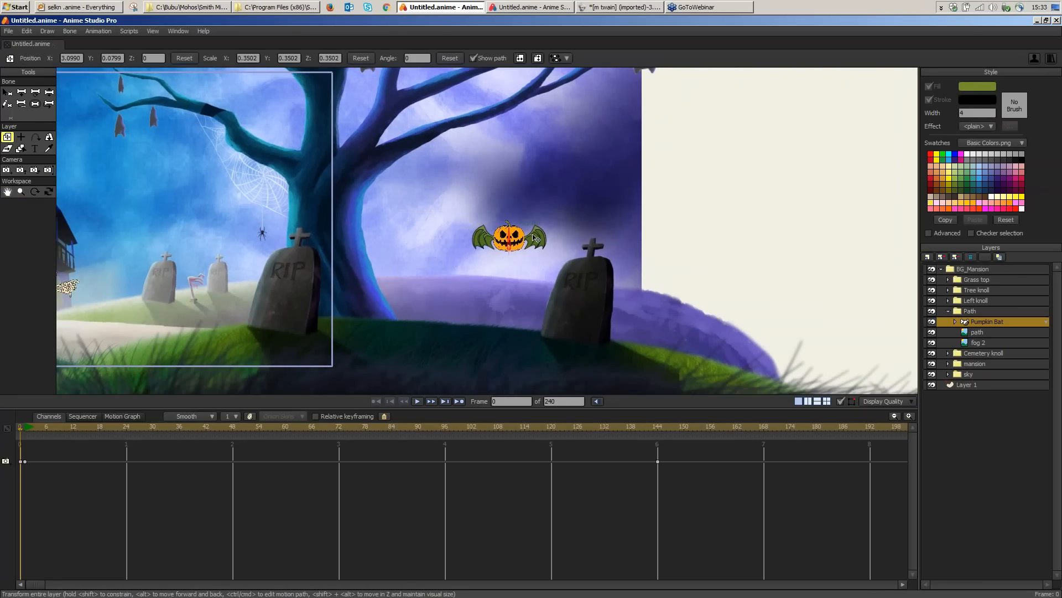
Step: Scrub the opening frames to check the bat's placement, recenter the view on the camera frame and enable Show Output Only
left_click(51, 426)
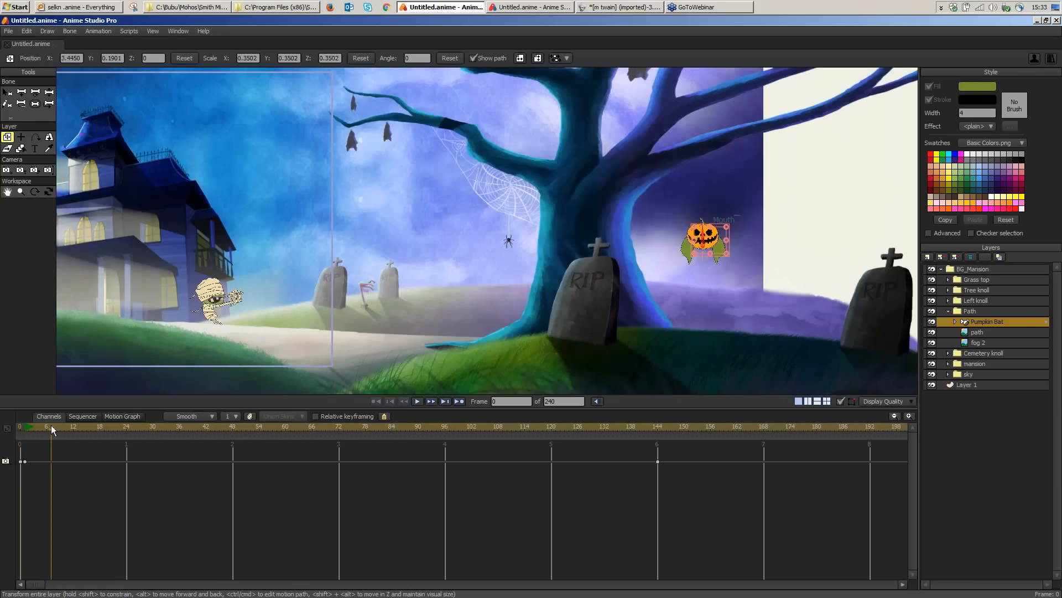
left_click_drag(51, 425, 42, 427)
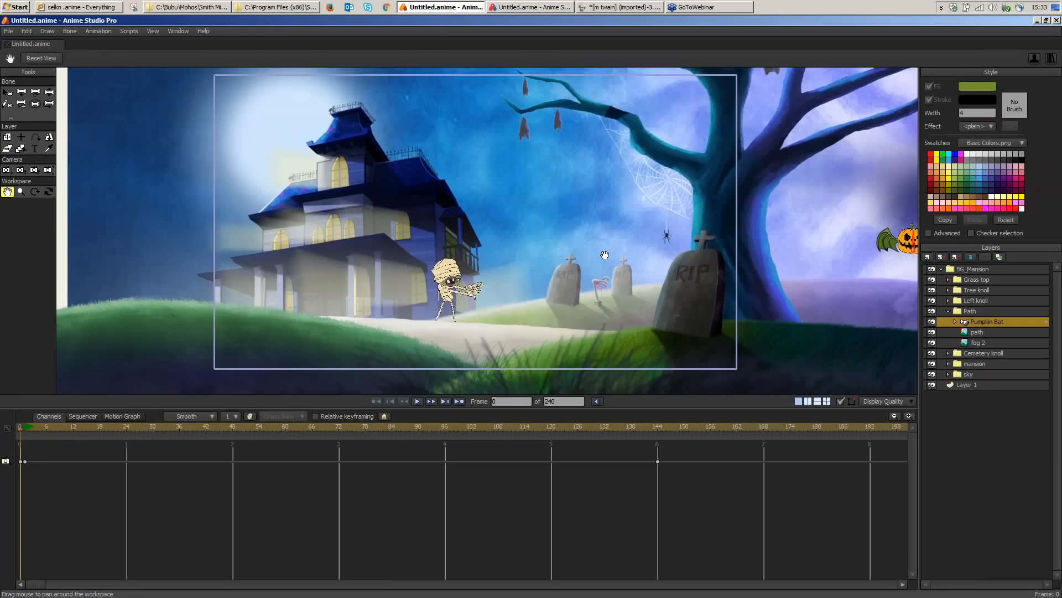
left_click_drag(605, 254, 613, 262)
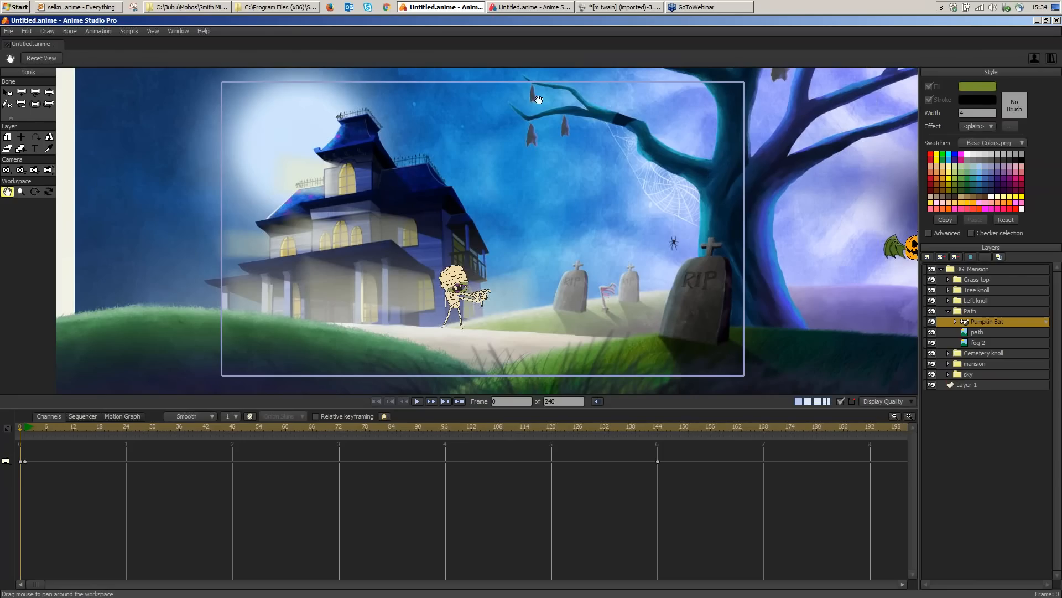
left_click(150, 32)
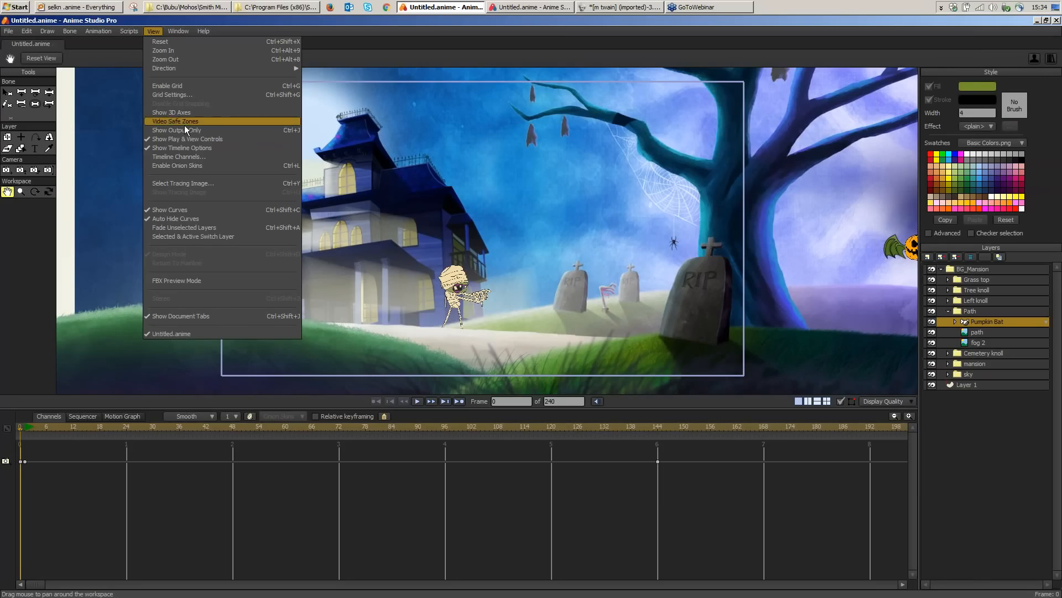
left_click(262, 128)
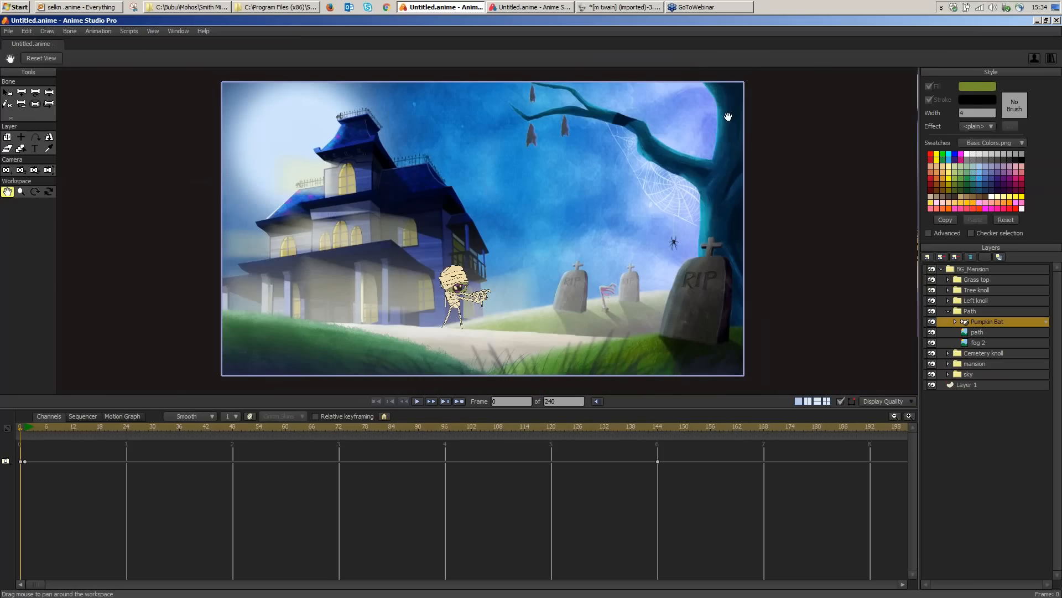
Step: Play the animation and scrub between frames 128 and 147 to examine when the bat enters the shot
left_click(418, 401)
left_click(418, 401)
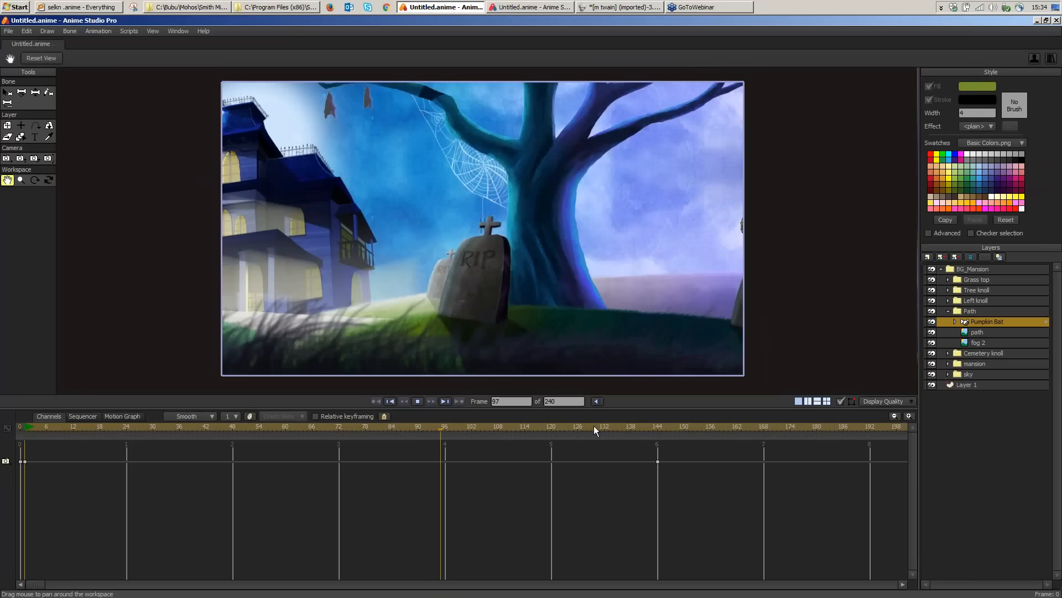
left_click_drag(593, 426, 671, 427)
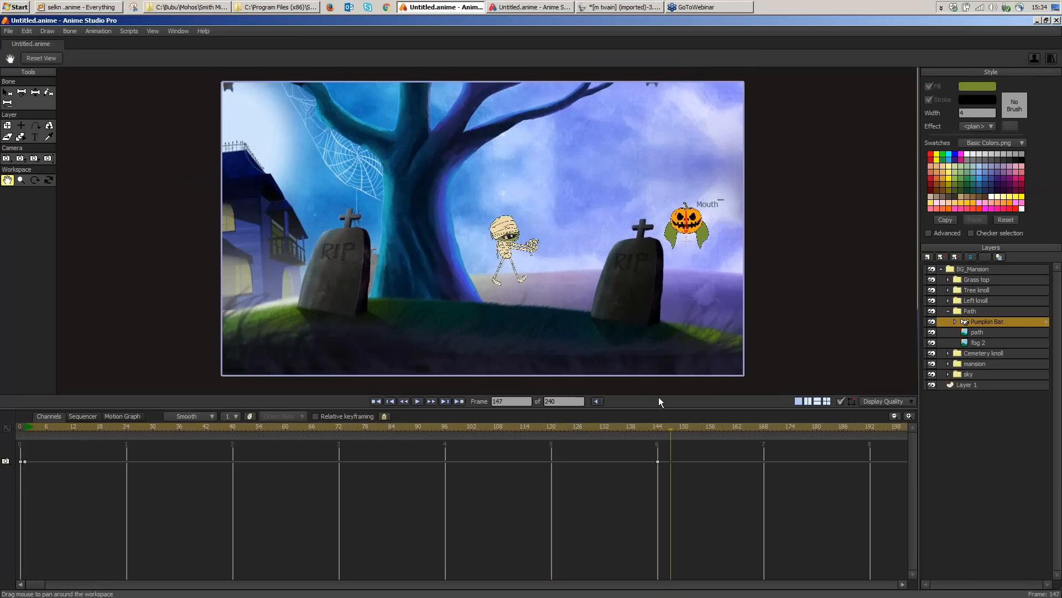
left_click(657, 427)
left_click_drag(658, 429, 573, 427)
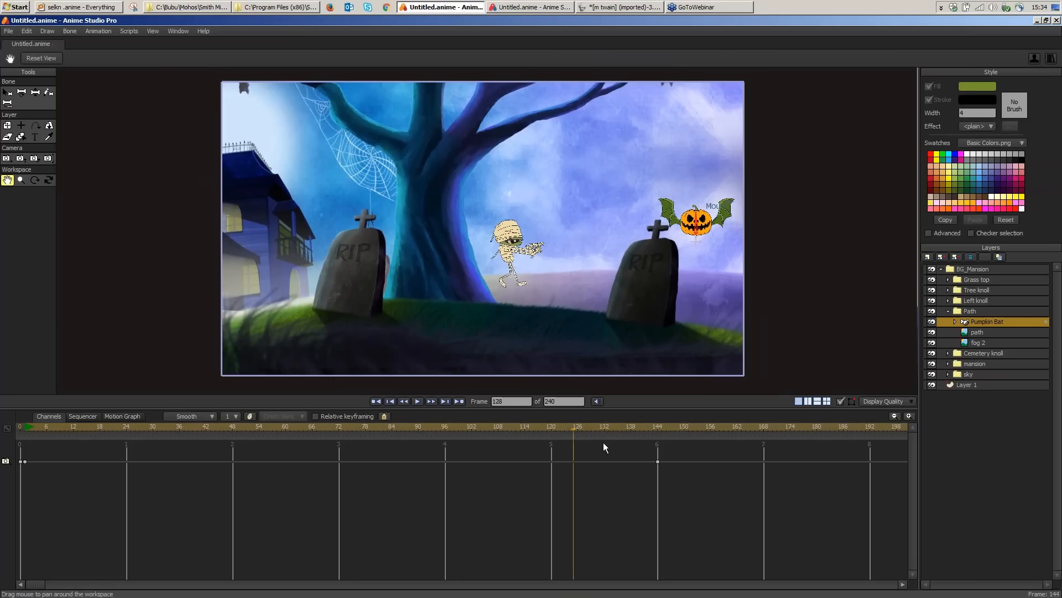
left_click(660, 441)
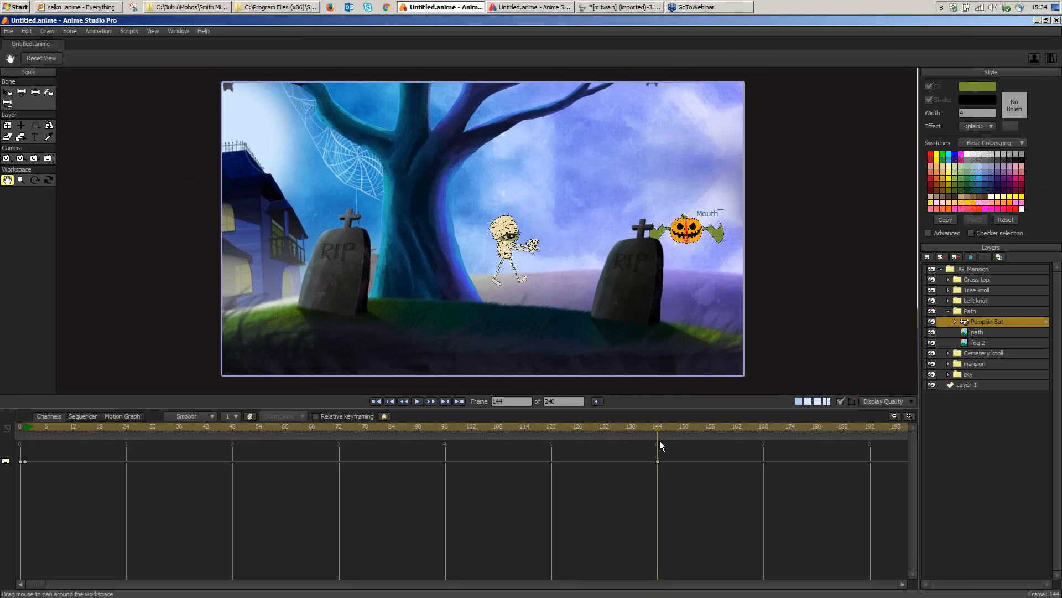
Step: Key the Pumpkin Bat's layer position at frame 126 and move it beside the mummy's hands at frame 148, about X 2.62, Y 0.18
left_click_drag(660, 441, 574, 427)
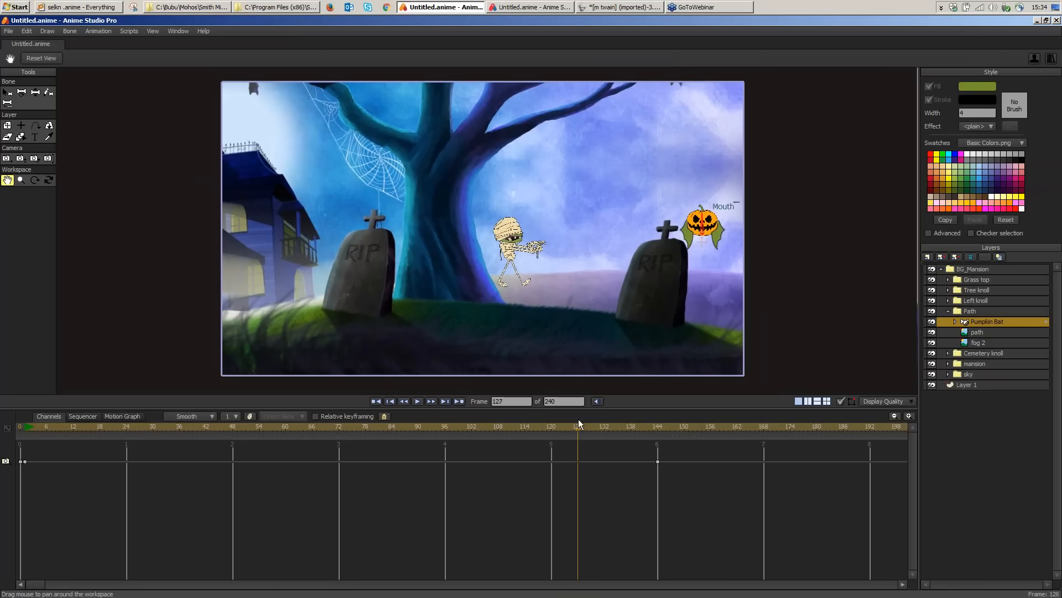
left_click(7, 126)
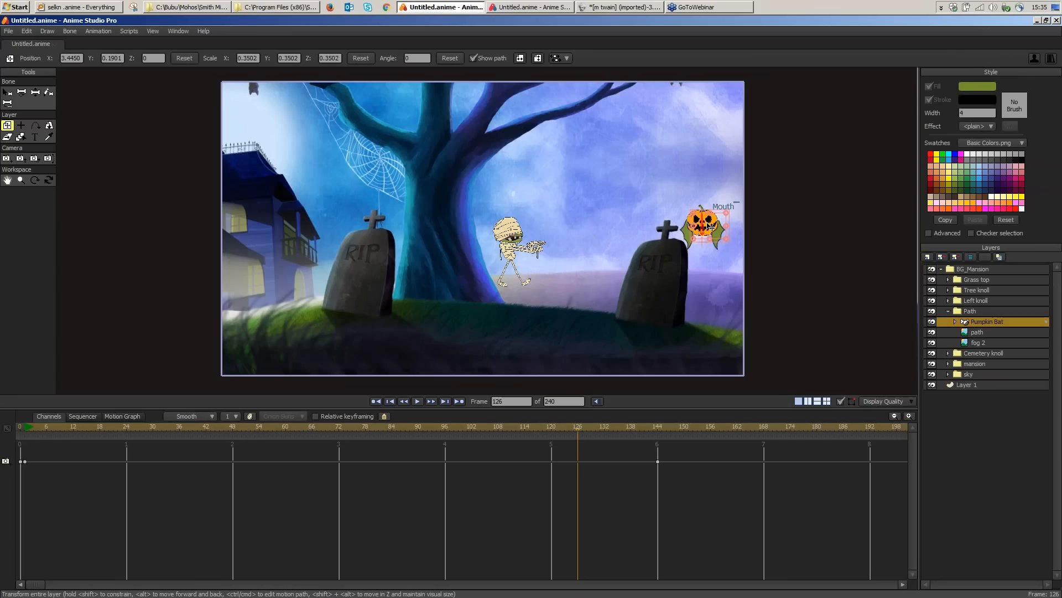
left_click(709, 226)
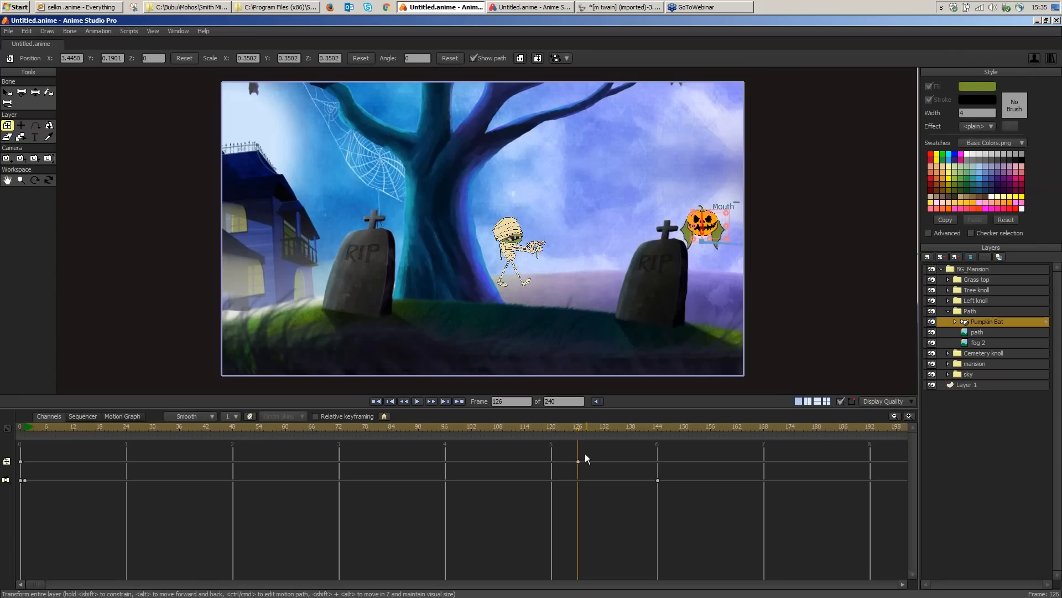
left_click(583, 430)
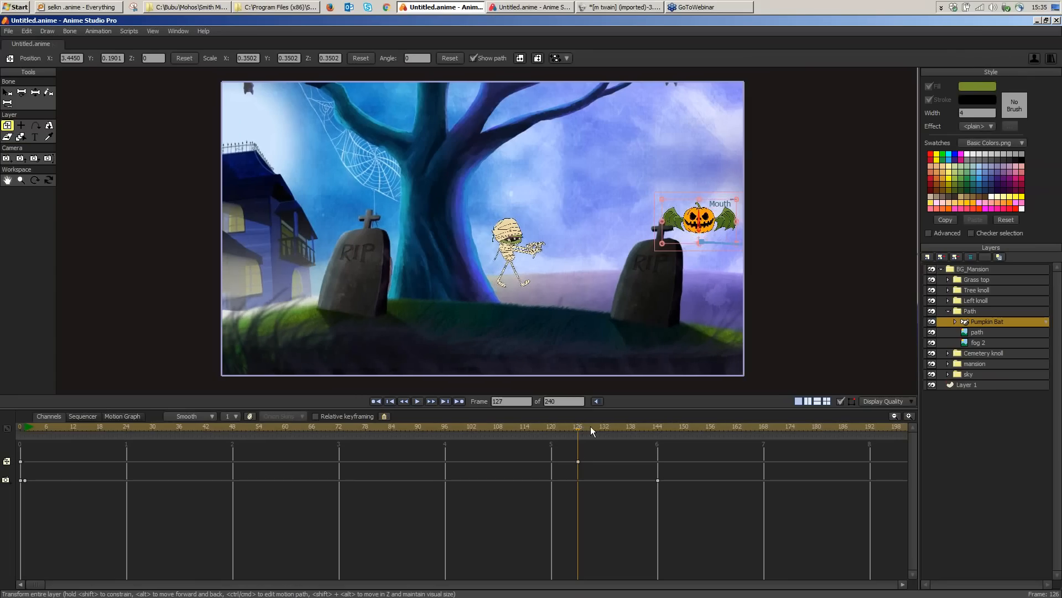
left_click_drag(590, 426, 675, 428)
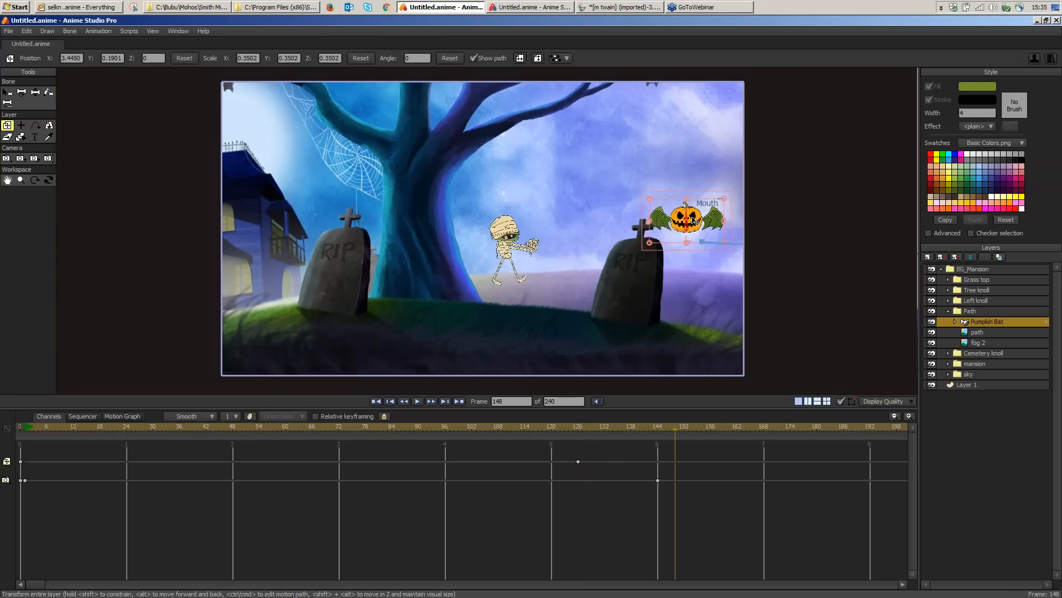
left_click_drag(573, 220, 573, 220)
left_click_drag(587, 428, 616, 436)
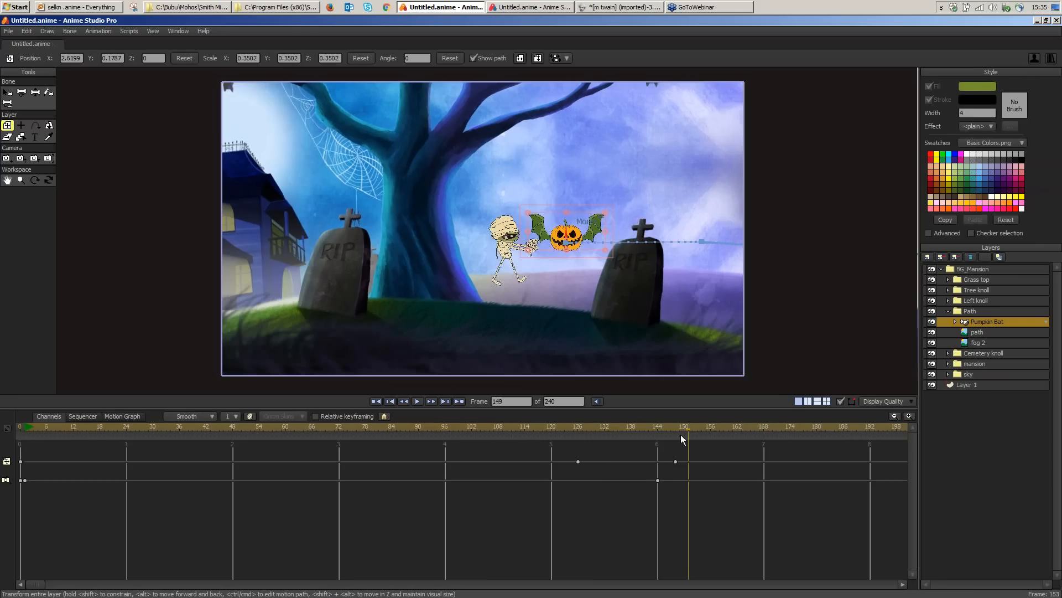
Step: At about frame 135, lower the Pumpkin Bat toward the gravestone to curve its motion path, and scrub back to frame 121
left_click_drag(682, 438, 617, 427)
left_click_drag(643, 236, 644, 249)
left_click(556, 428)
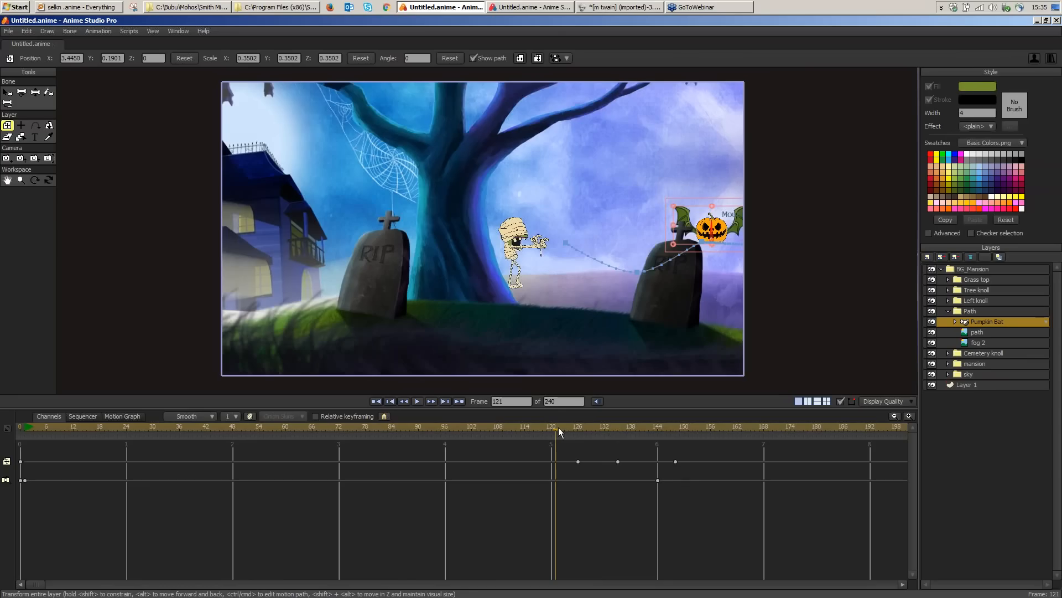
Step: Raise the Pumpkin Bat at frame 144 to about X 2.60, Y 0.35, scrub through its flight and return to frame 126
left_click(657, 428)
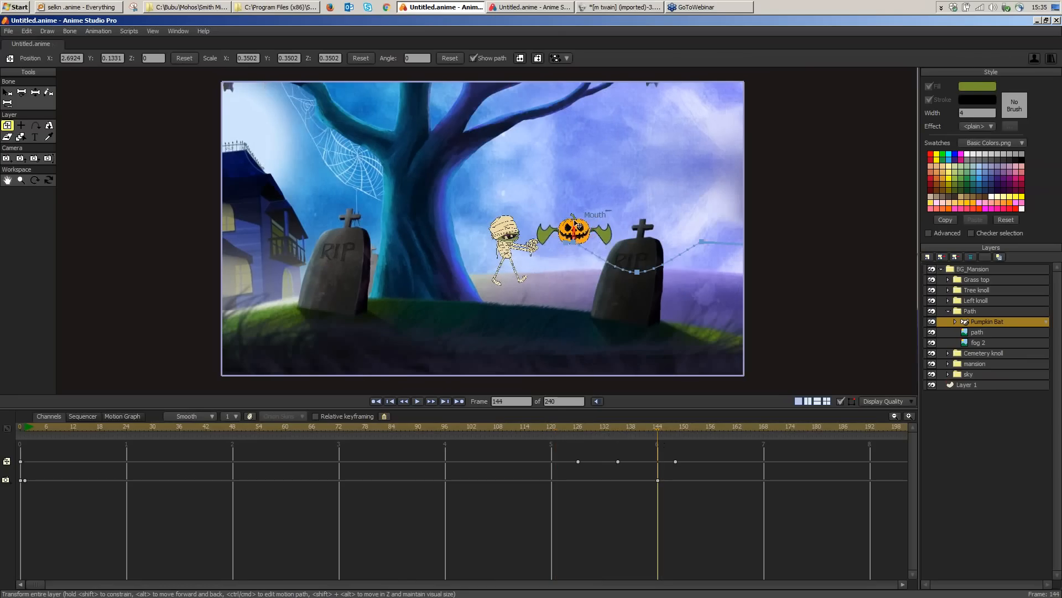
left_click_drag(570, 211, 568, 201)
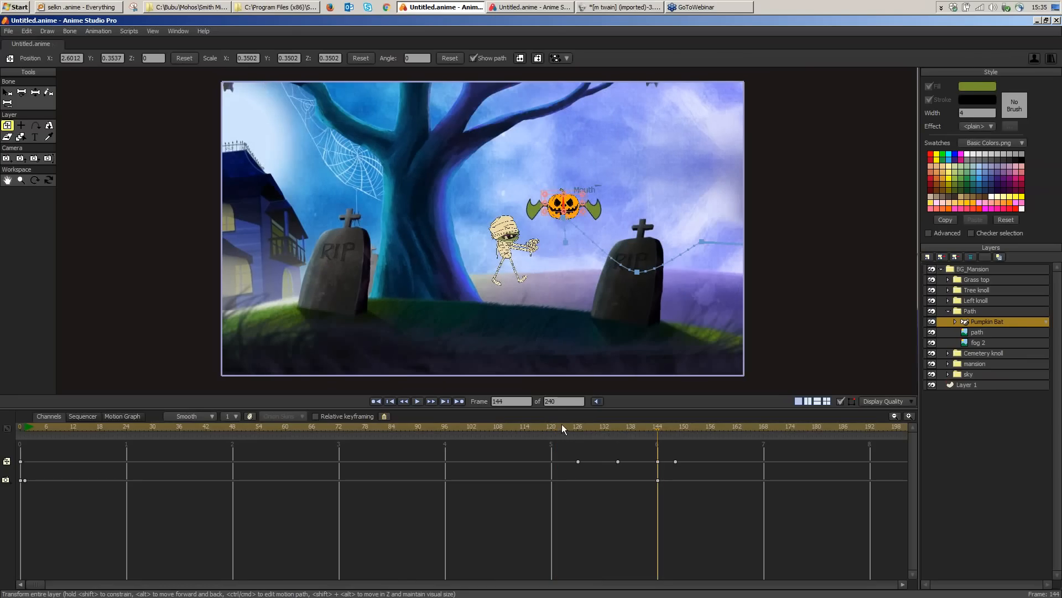
left_click_drag(562, 424, 687, 444)
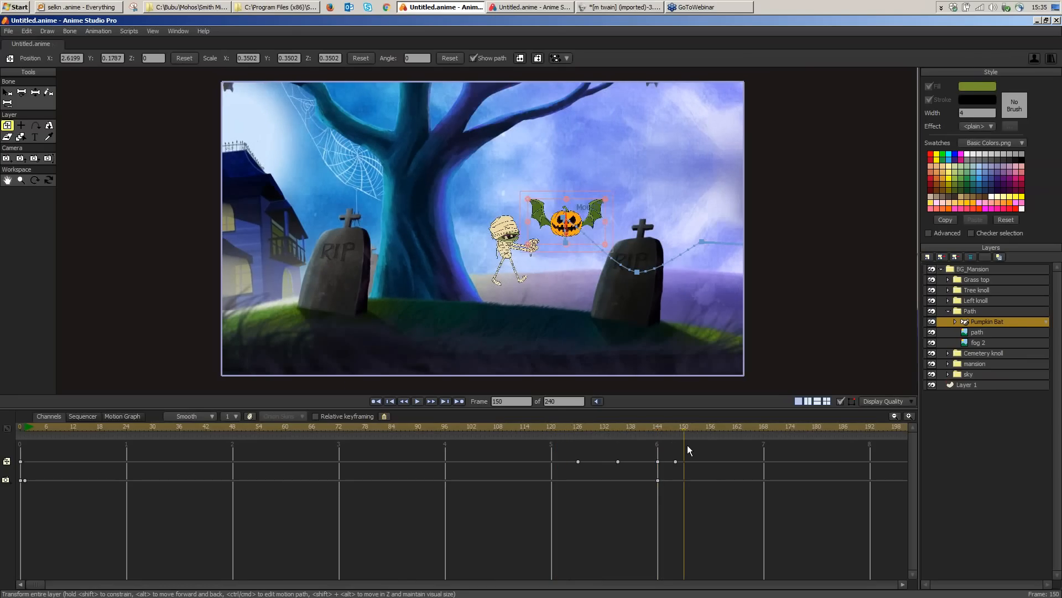
left_click(573, 426)
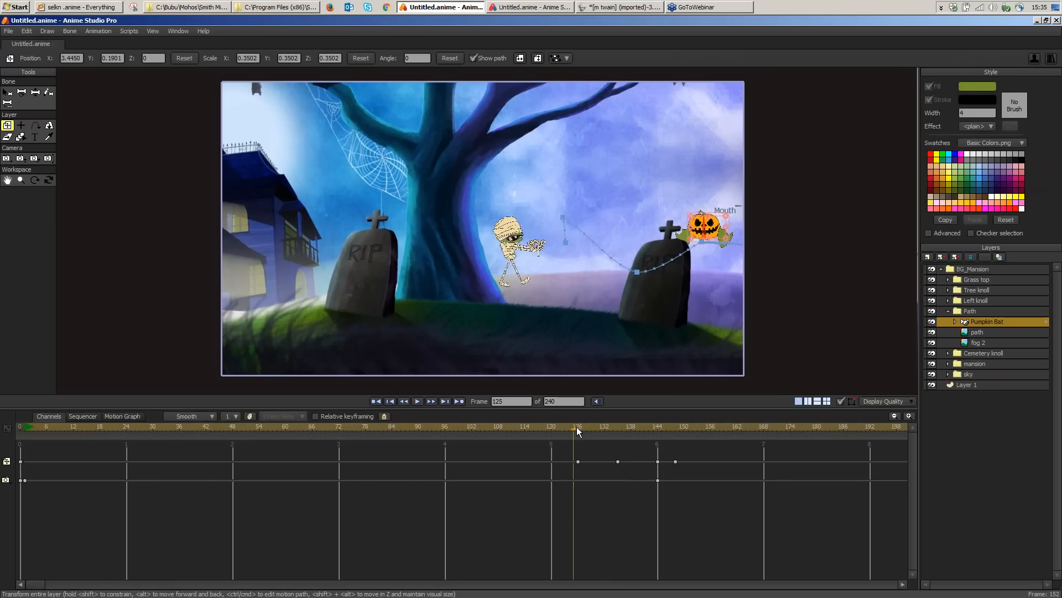
left_click_drag(578, 428, 631, 453)
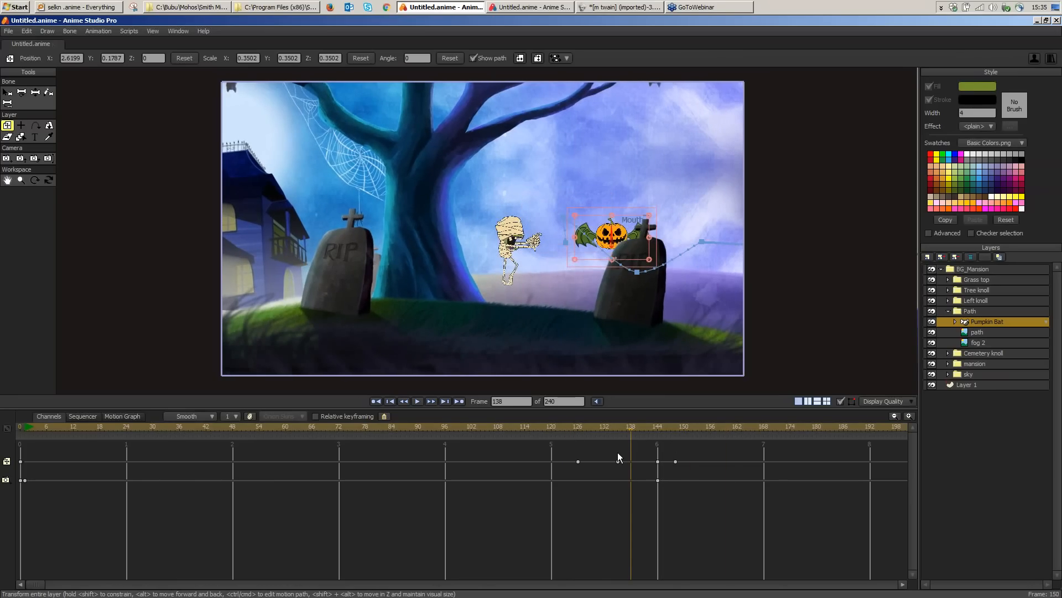
left_click(579, 461)
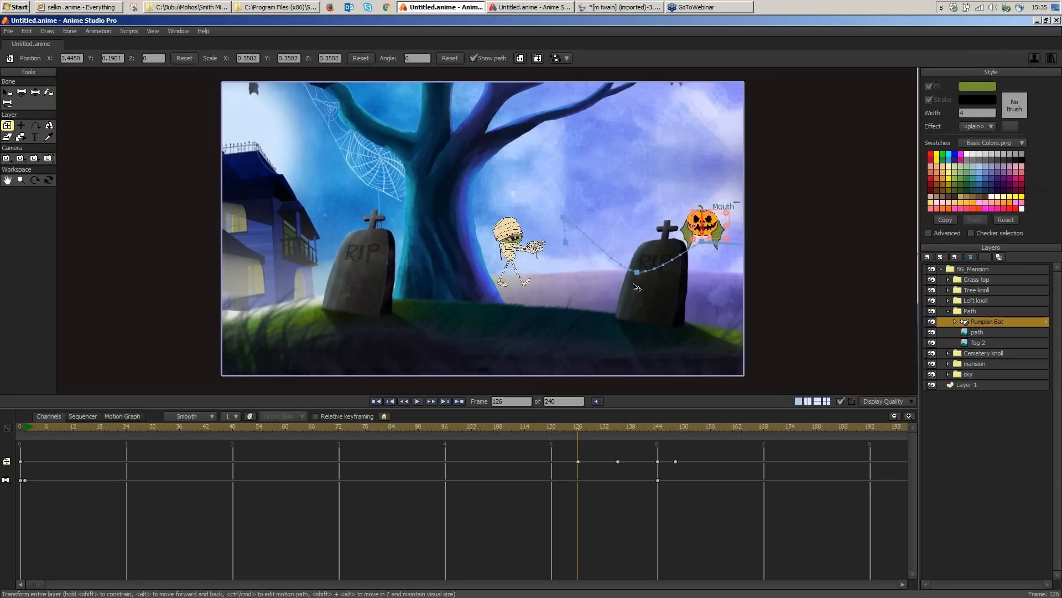
Step: Rotate the Pumpkin Bat layer at frame 126 to an angle of about 4.4
left_click(21, 180)
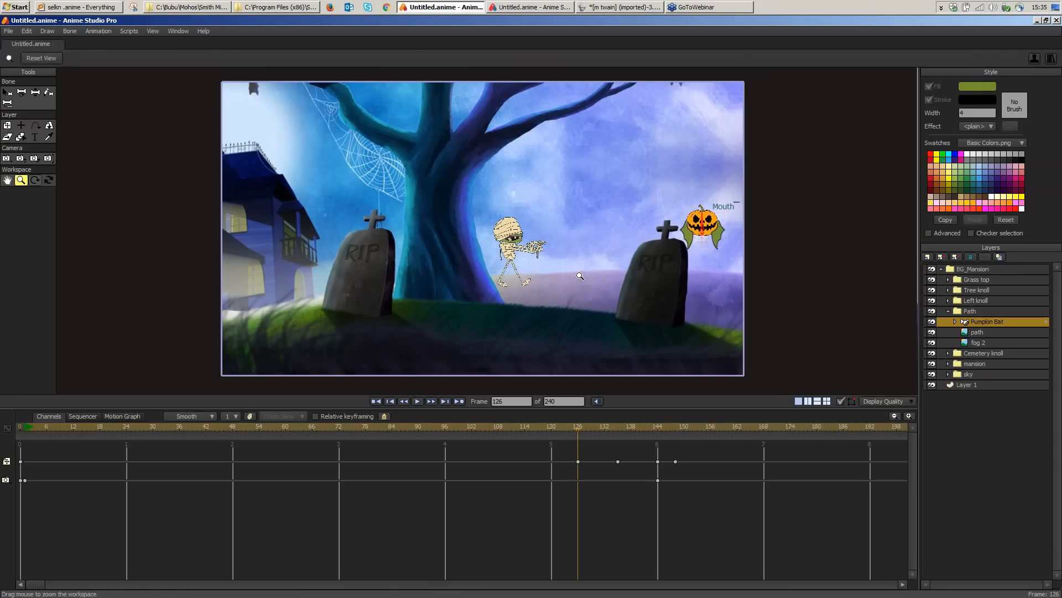
left_click_drag(579, 275, 593, 275)
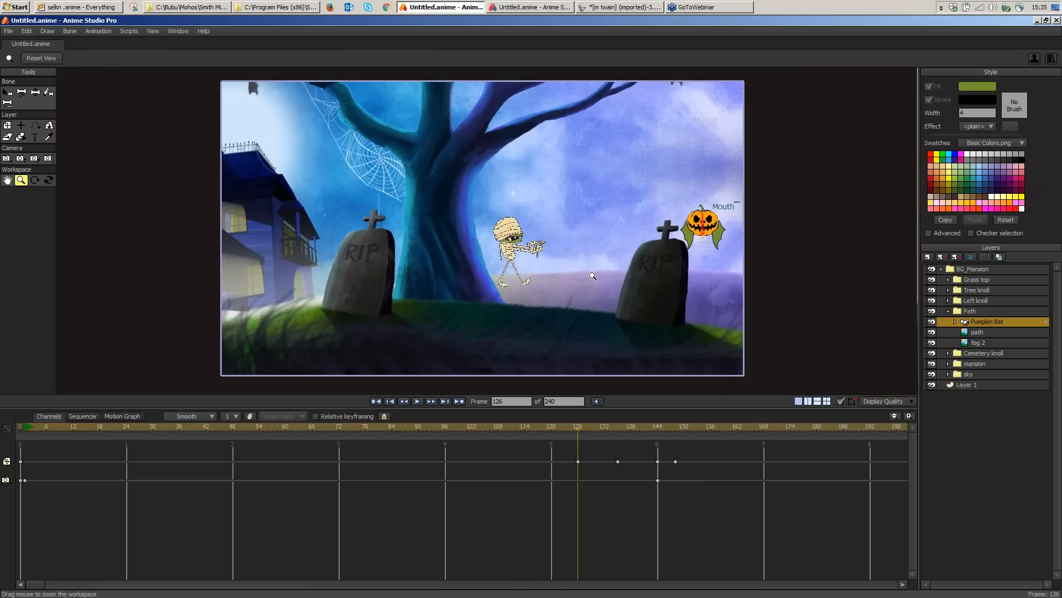
left_click_drag(593, 275, 642, 276)
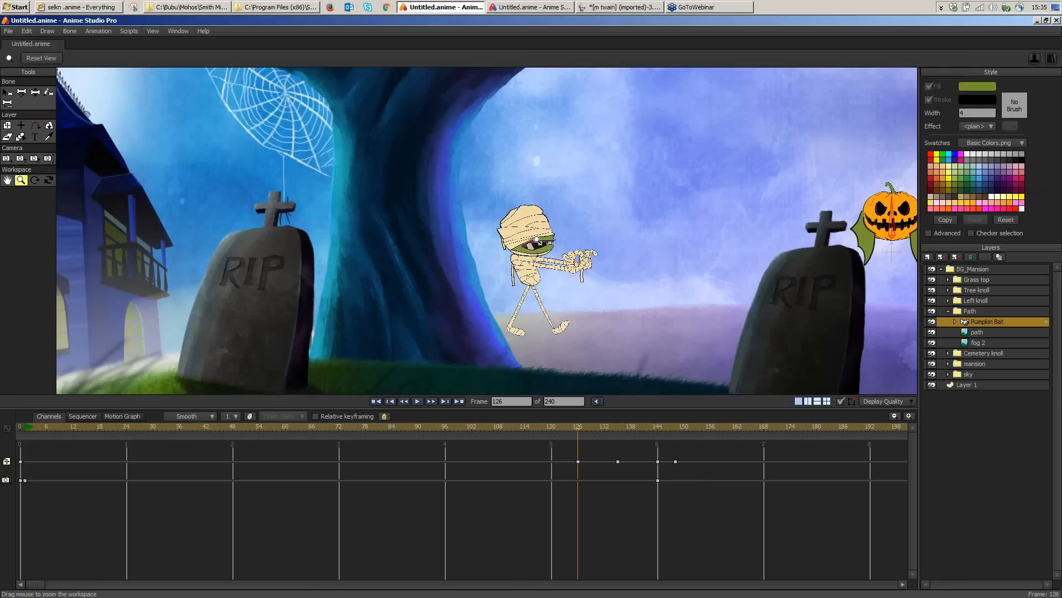
left_click_drag(536, 239, 751, 231)
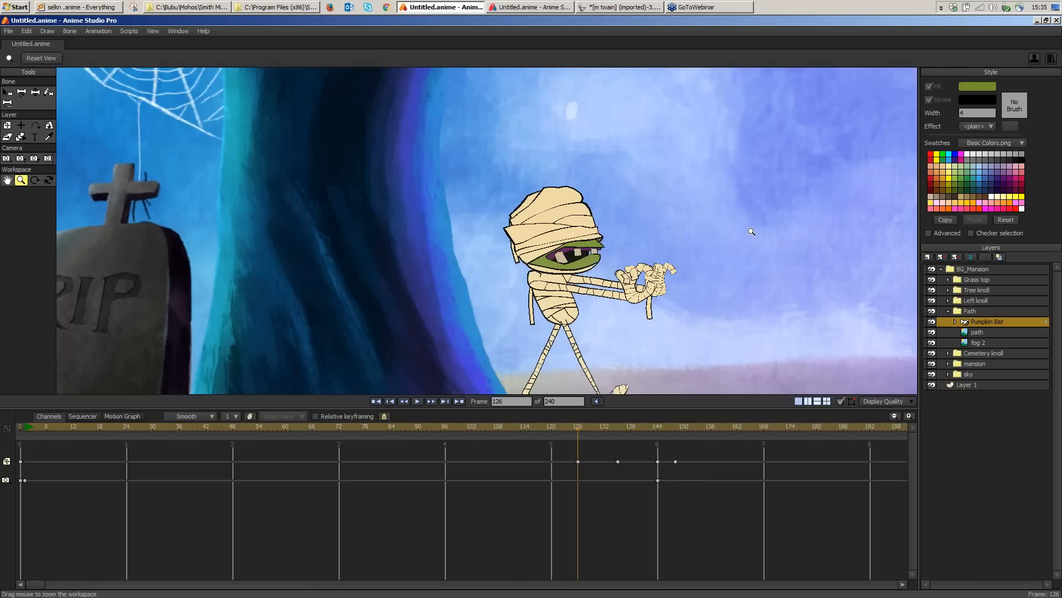
scroll(751, 231, "down", 3)
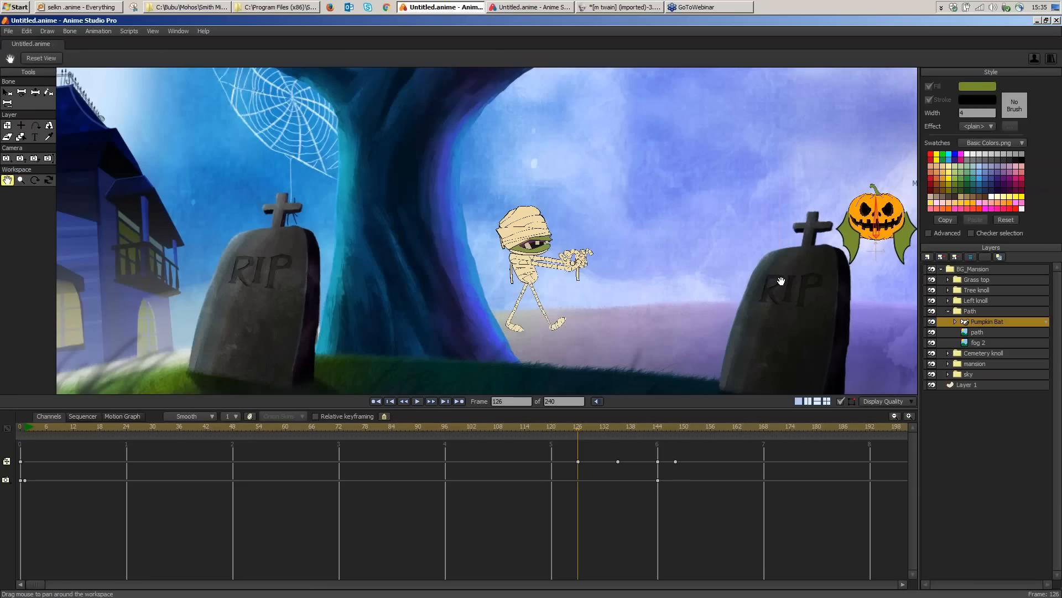
left_click_drag(781, 281, 410, 242)
left_click(7, 125)
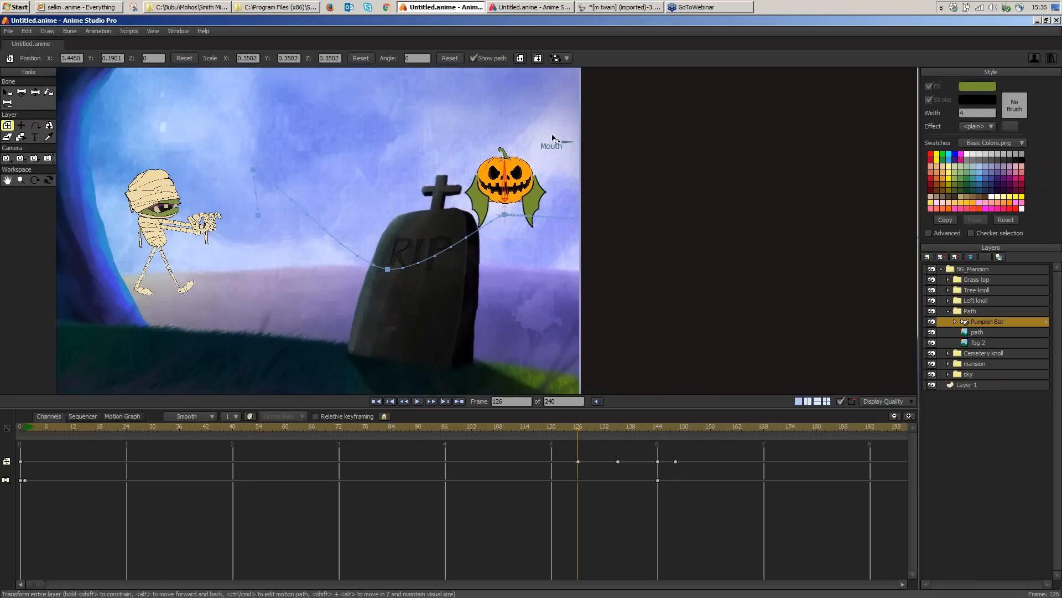
mouse_move(551, 135)
left_mouse_down()
mouse_move(519, 122)
mouse_move(549, 134)
left_mouse_up()
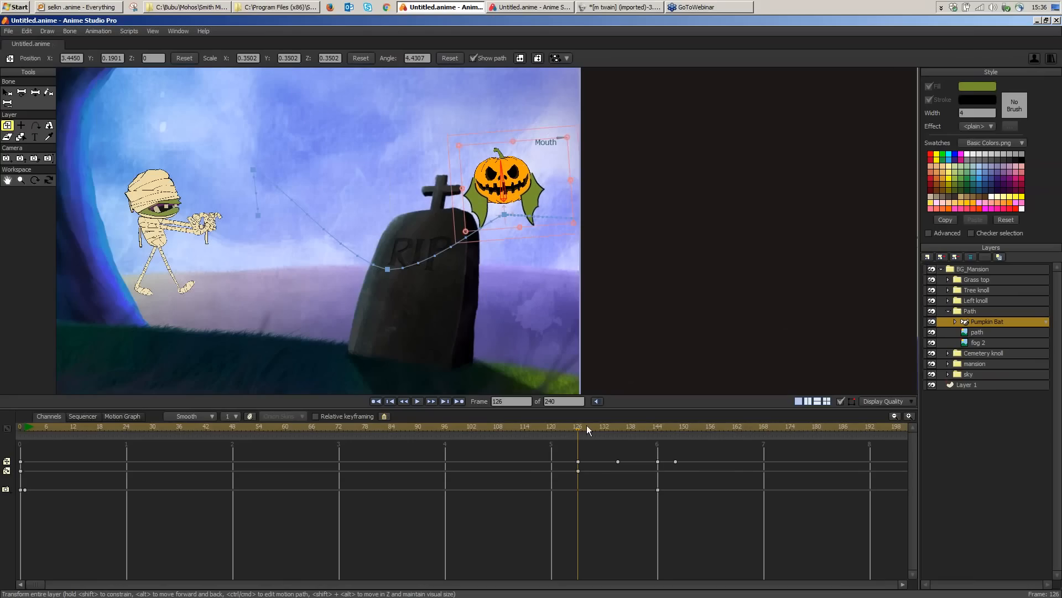
Step: Tilt the Pumpkin Bat at frame 131, and rotate it toward the mummy at frame 147 to an angle of about -19.3
key("space")
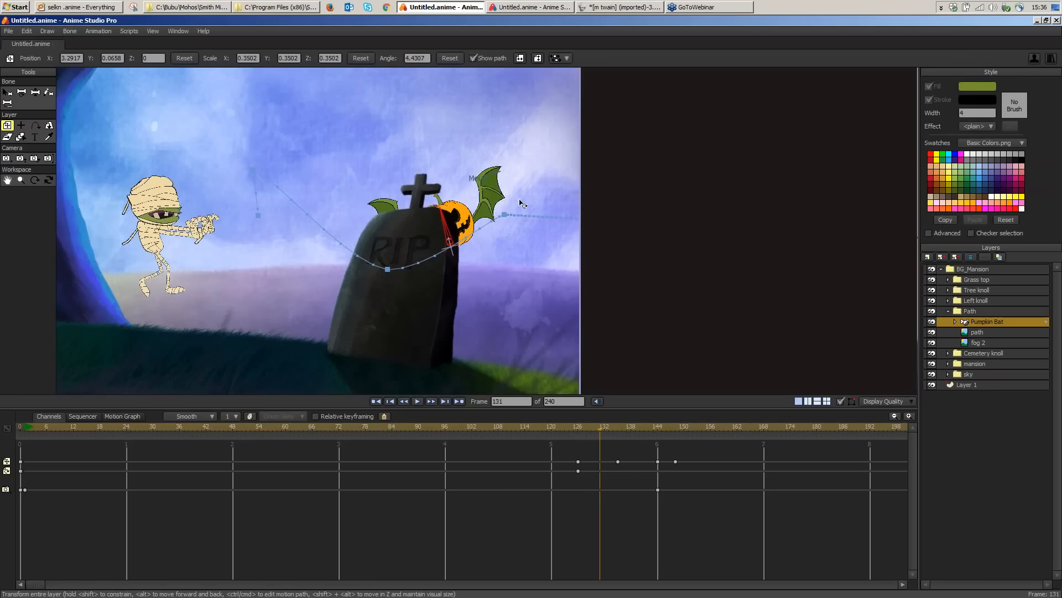
left_click_drag(520, 202, 501, 179)
left_click_drag(556, 437, 670, 440)
left_click_drag(323, 165, 337, 209)
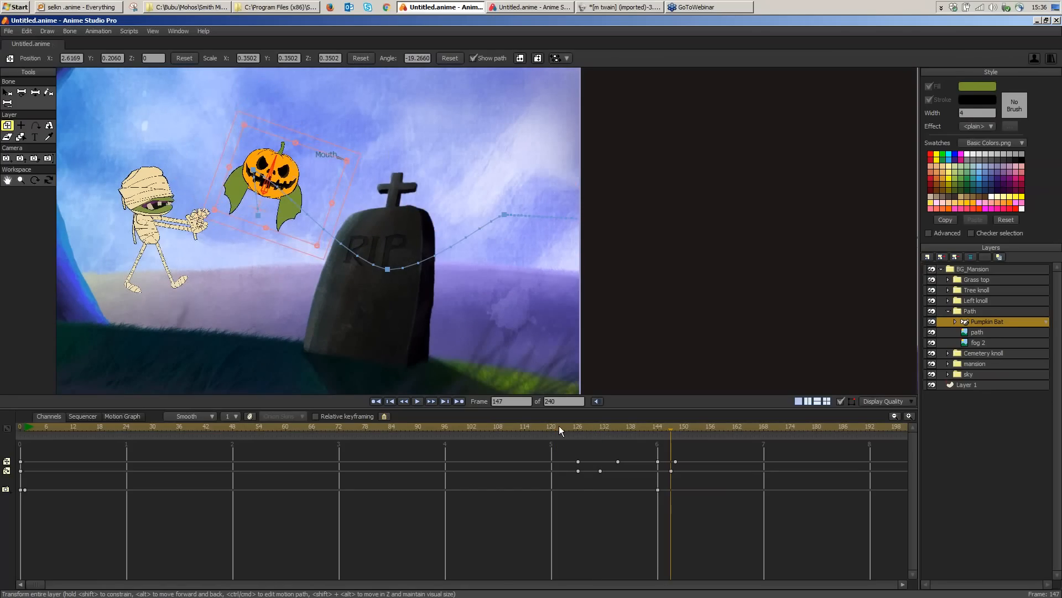
Step: Straighten the Pumpkin Bat at frame 156 to an angle of about 1.7, and shift the last two rotation keys to frames 146 and 153
left_click_drag(559, 426, 707, 450)
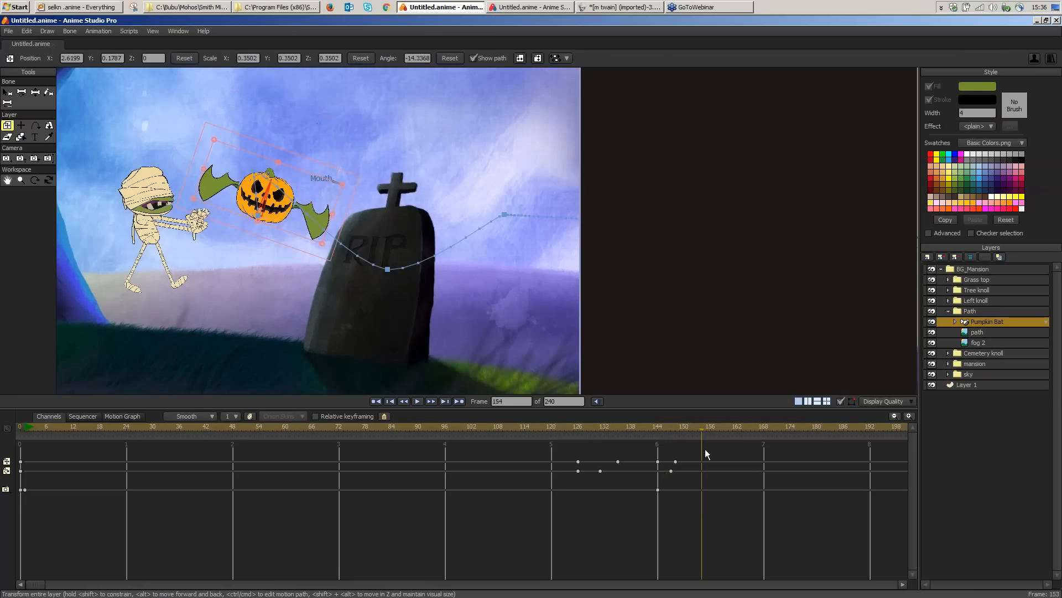
left_click_drag(327, 156, 313, 138)
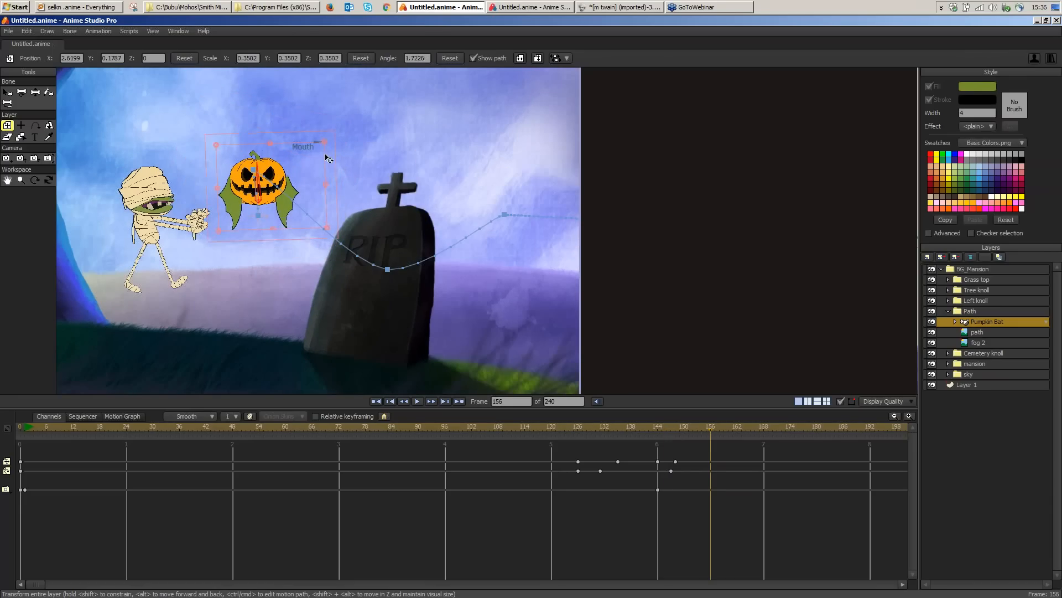
left_click(555, 426)
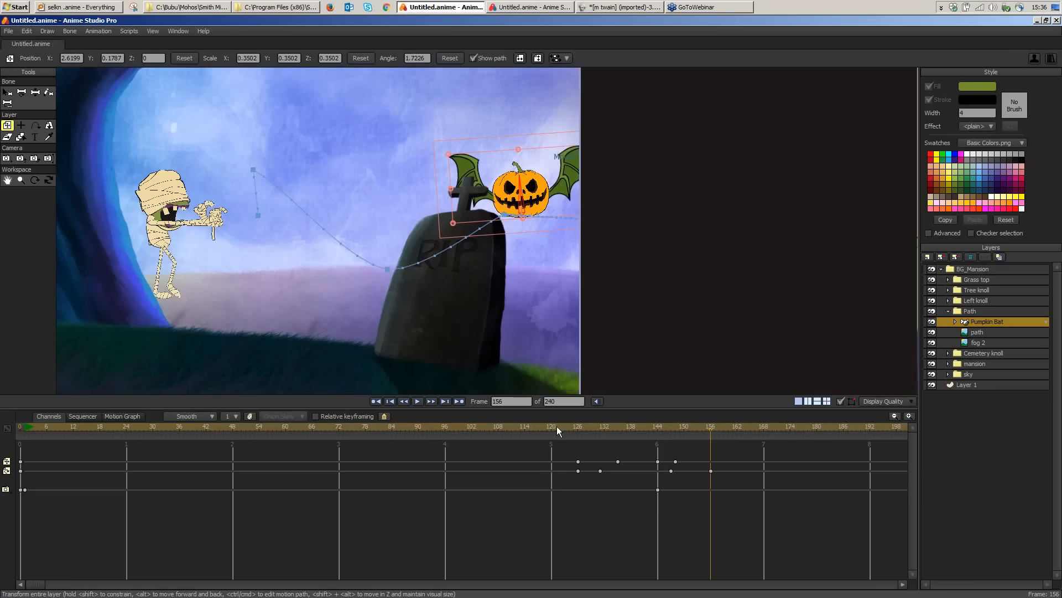
left_click_drag(557, 426, 697, 471)
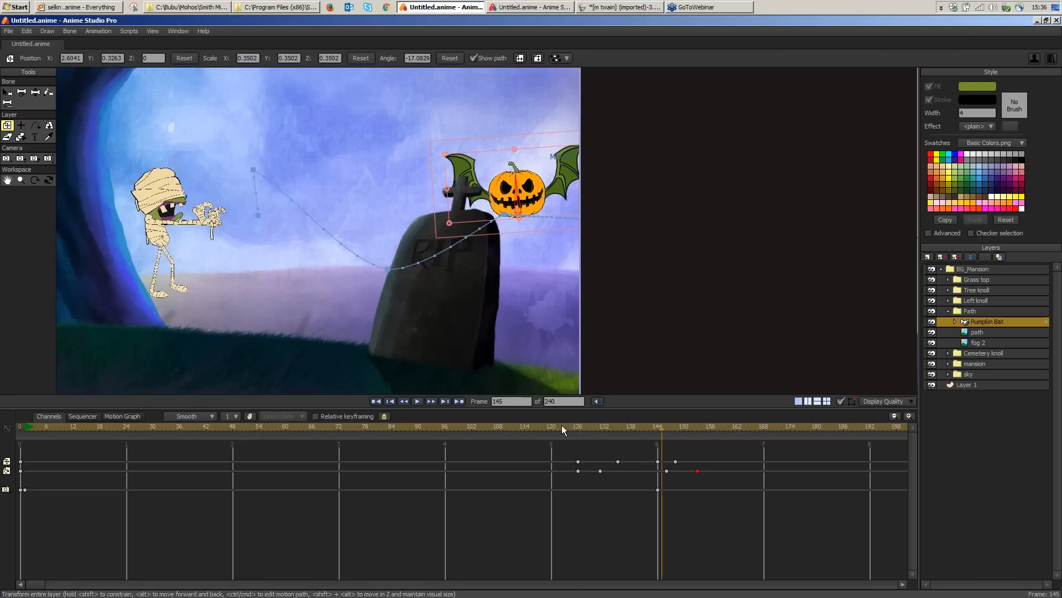
Step: Scrub the bat's flight between frames 121 and 148, and play the whole scene from frame 1 to check the rotation
left_click_drag(562, 425, 545, 440)
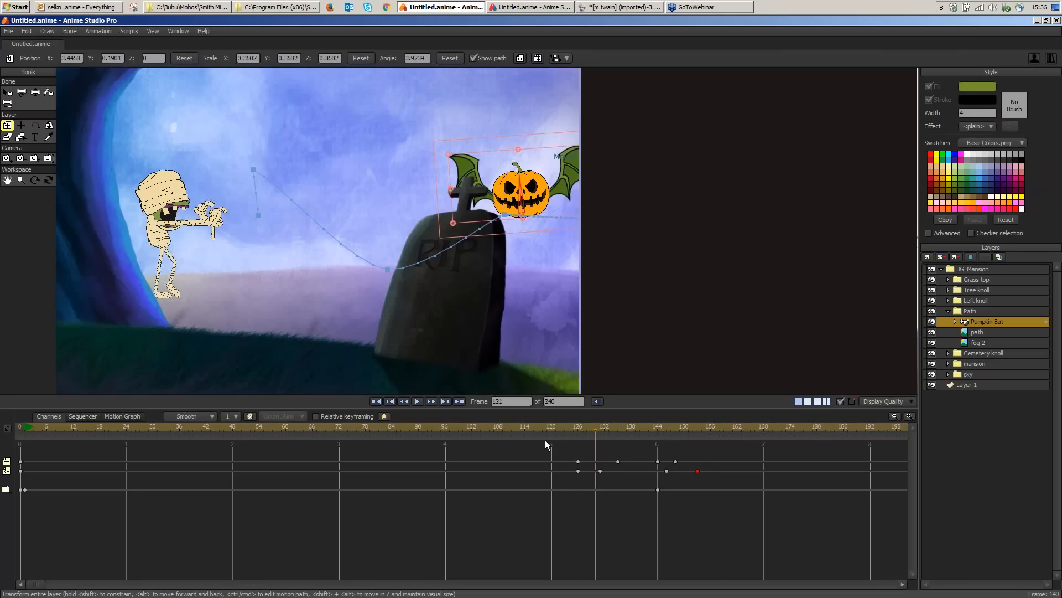
left_click(570, 426)
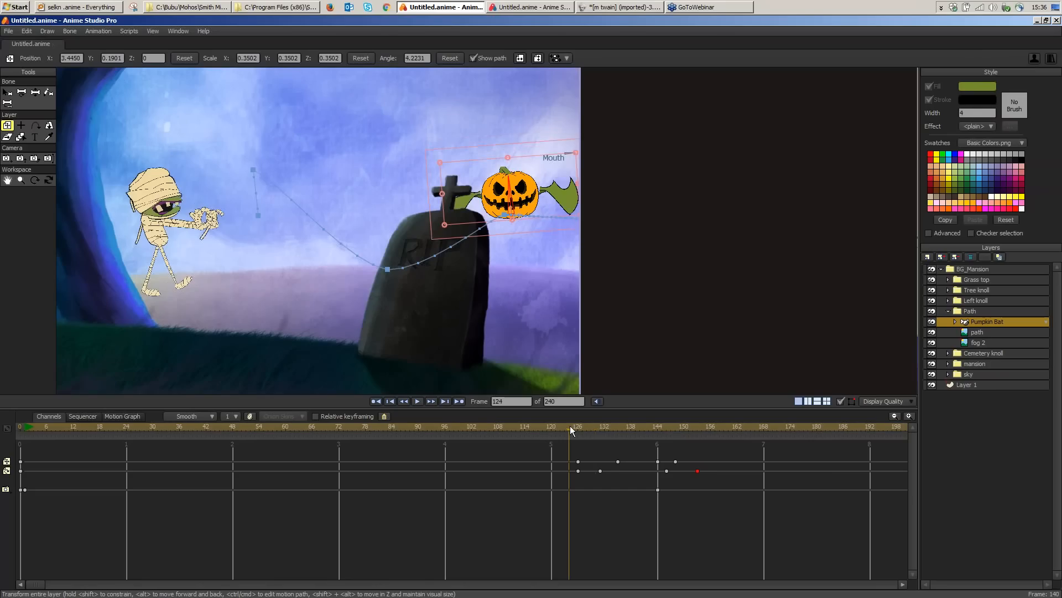
left_click(675, 443)
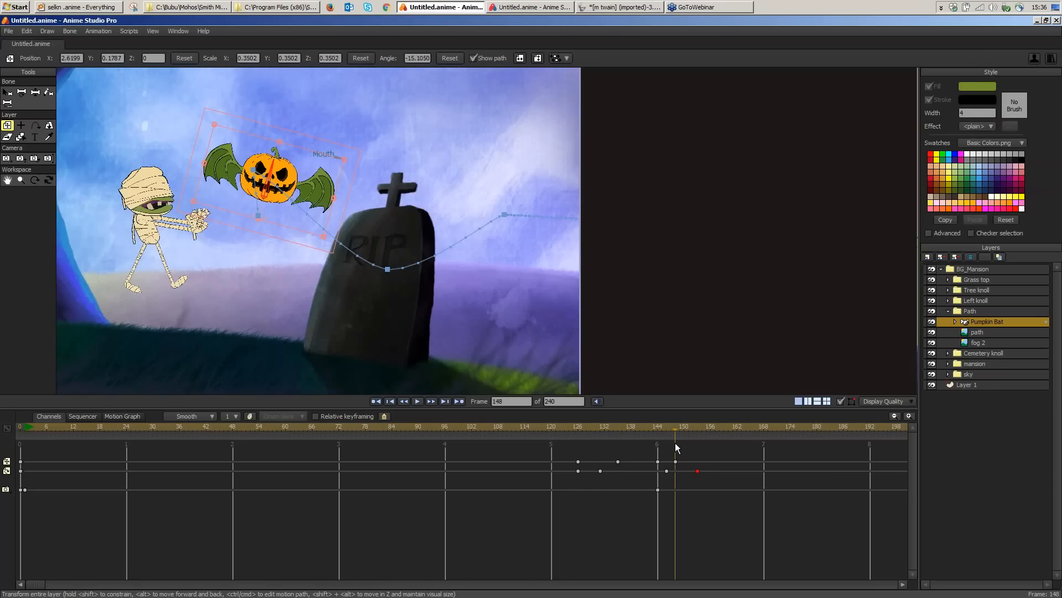
left_click_drag(203, 248, 523, 246)
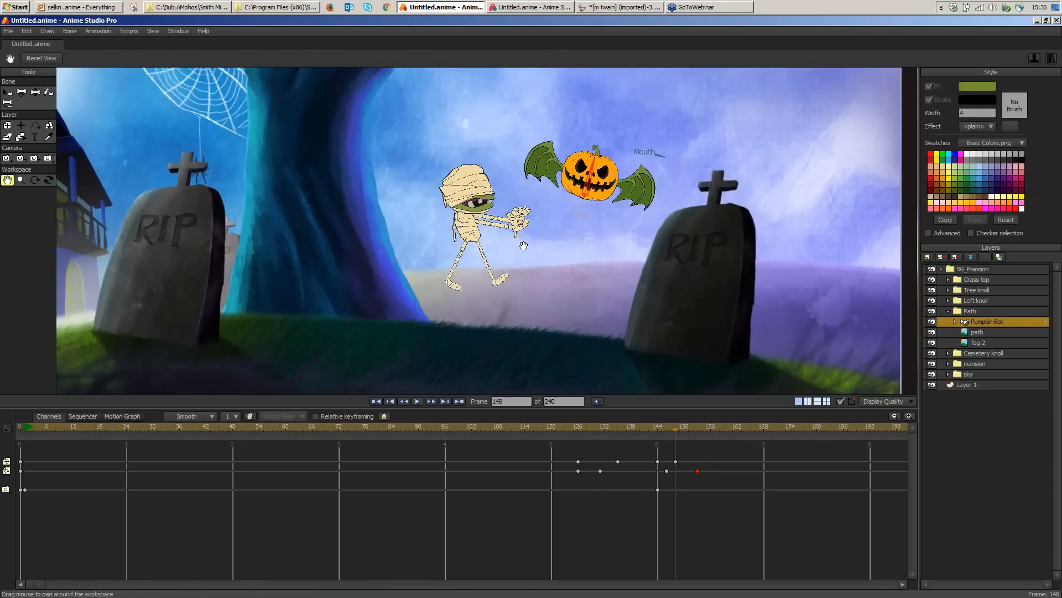
scroll(524, 246, "down", 3)
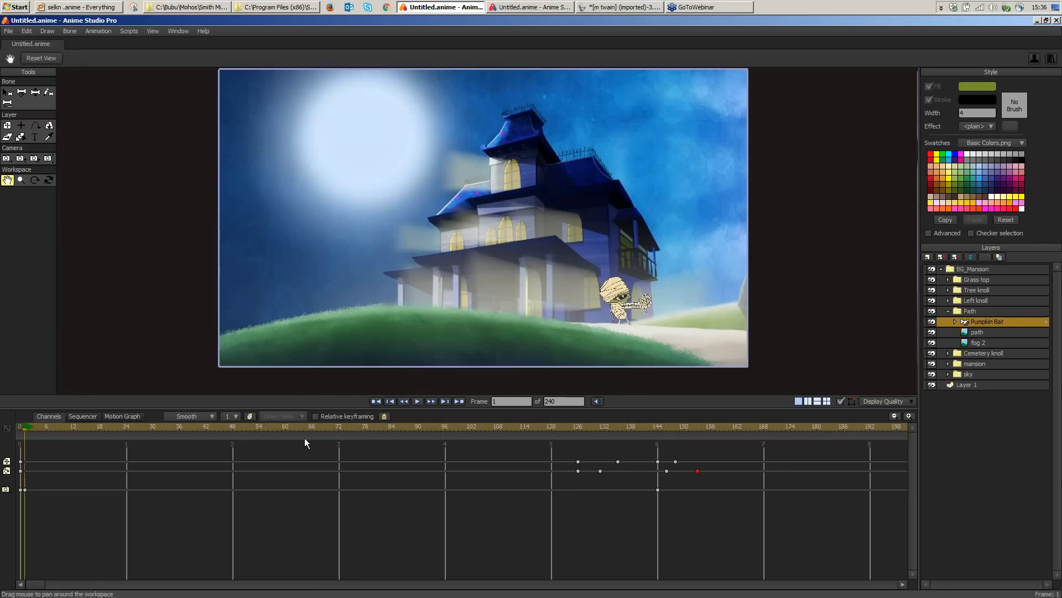
key("space")
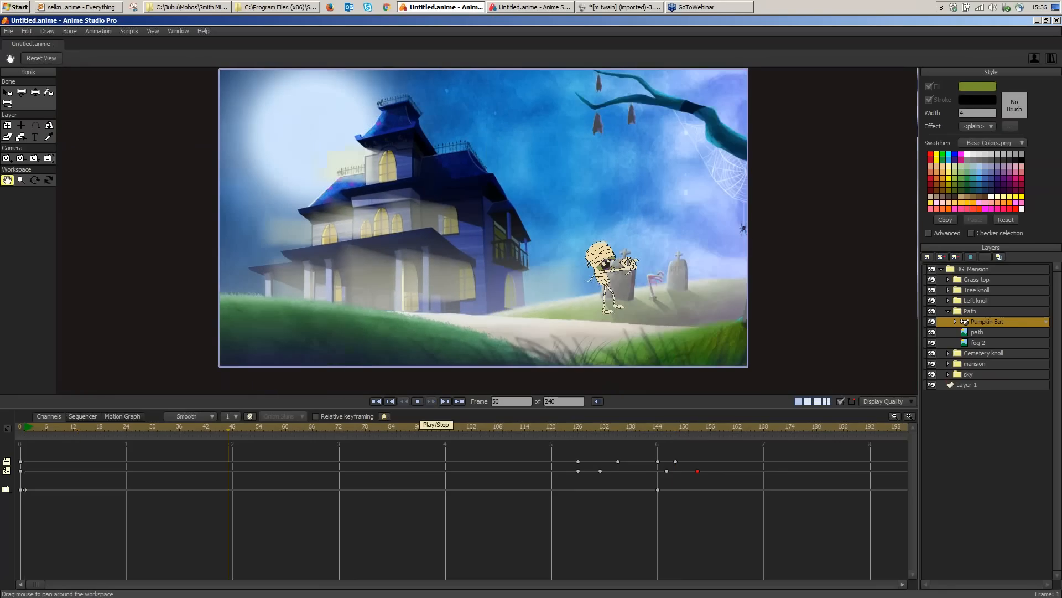
left_click(446, 439)
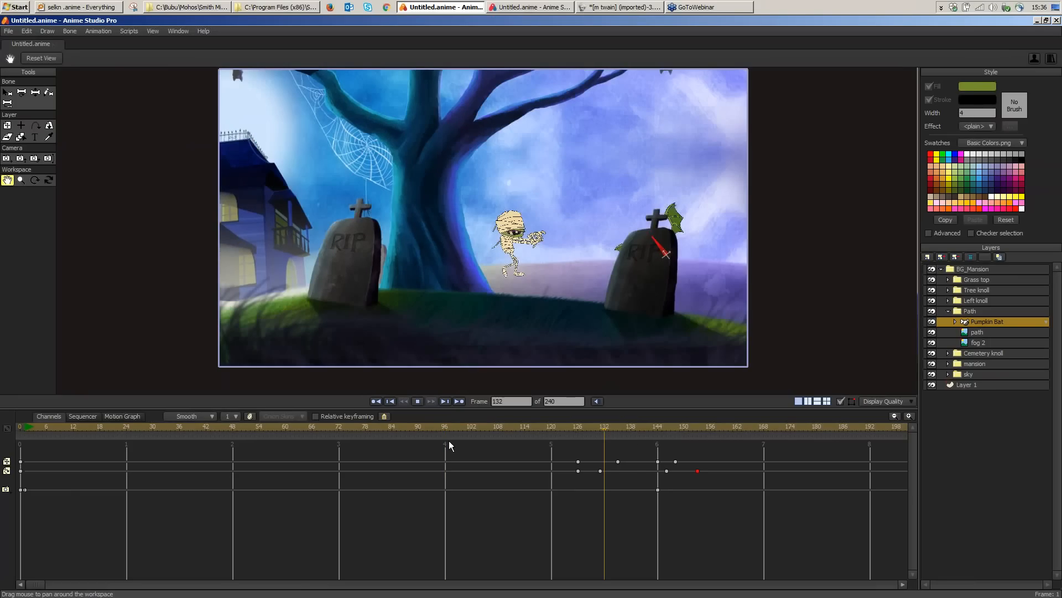
Step: Move the Pumpkin Bat's rotation key from frame 146 to frame 139, and scrub back to the mummy at frame 37
left_click(634, 432)
left_click_drag(556, 427, 197, 437)
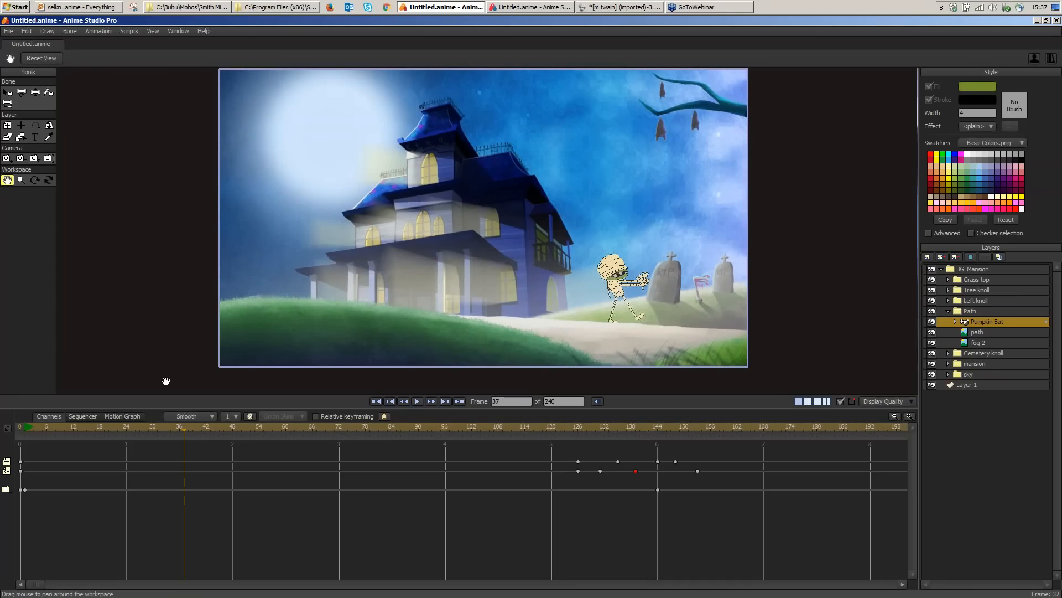
scroll(735, 298, "up", 3)
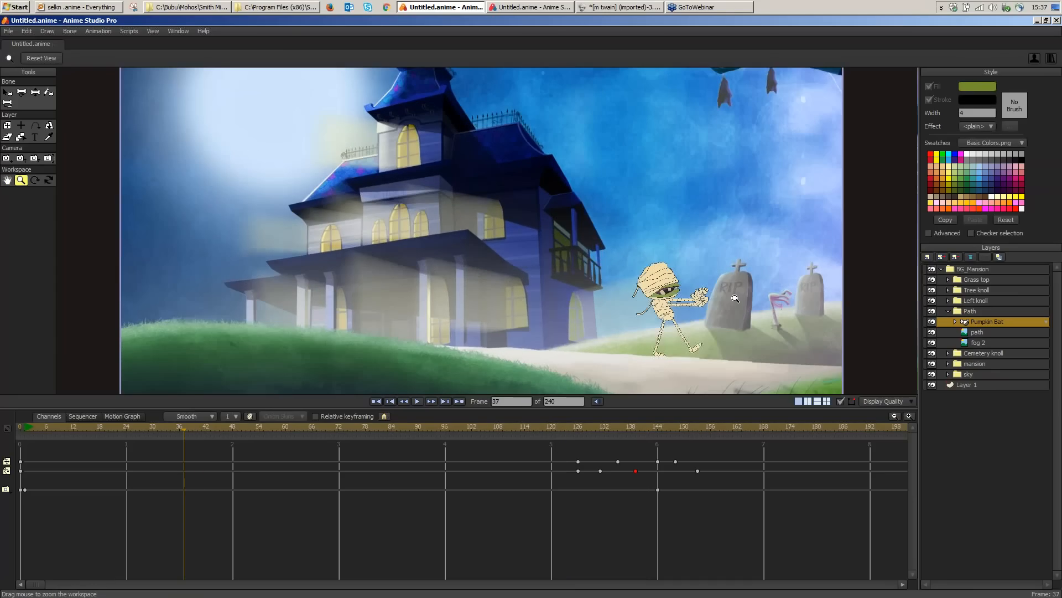
scroll(639, 293, "up", 3)
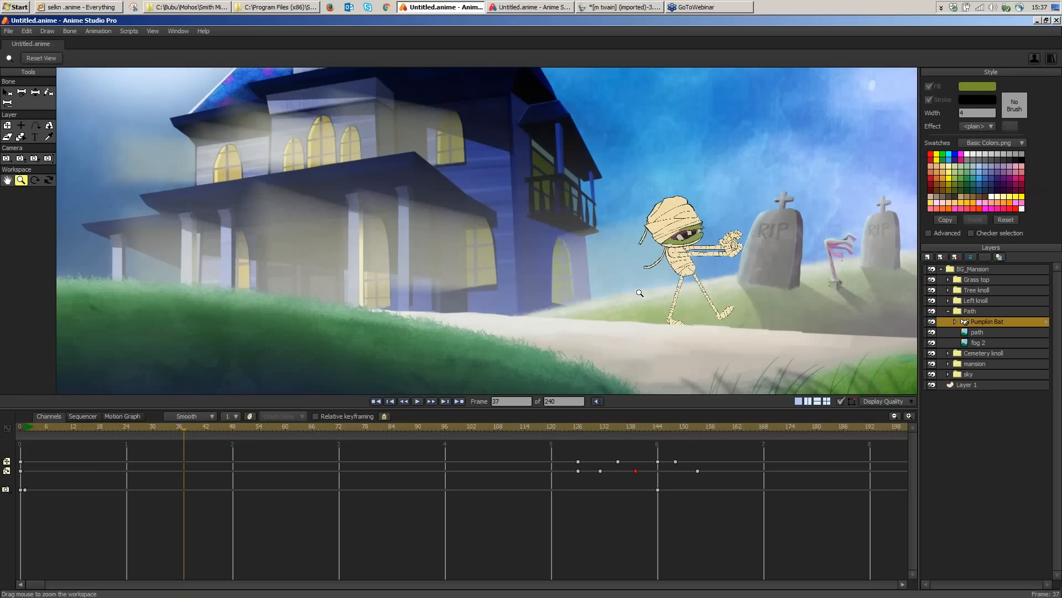
left_click_drag(639, 293, 541, 272)
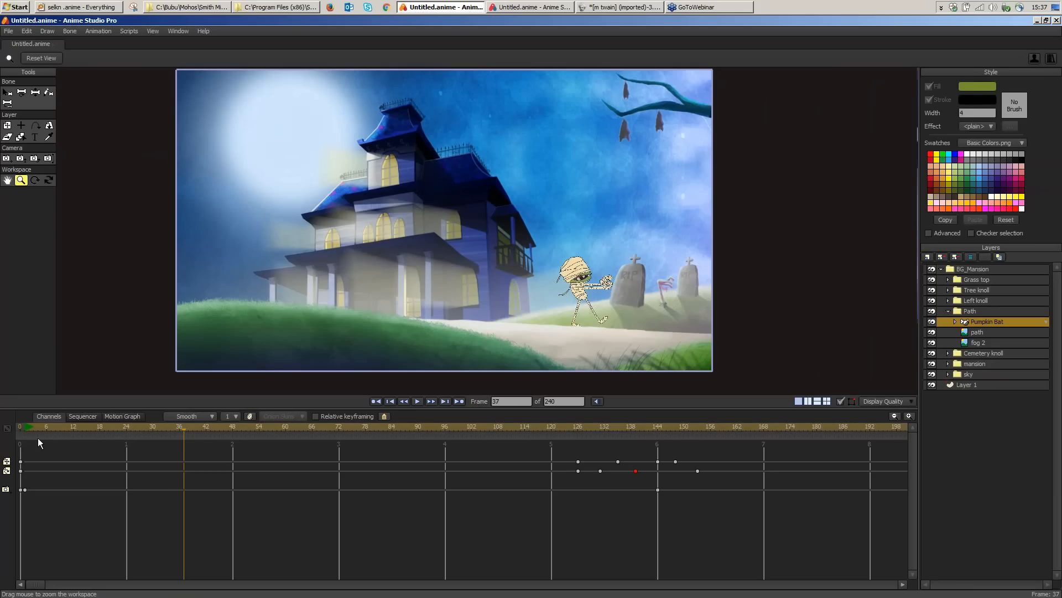
Step: Play the animation from frame 1 through the bat's flight, and scrub back from frame 137 to examine the retimed rotation
left_click(25, 428)
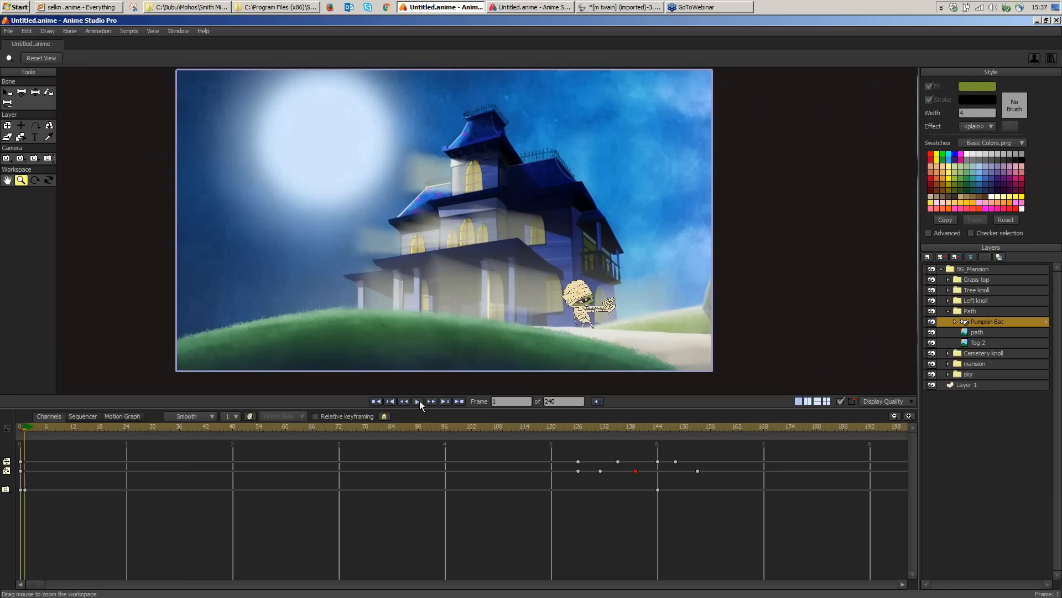
left_click(419, 401)
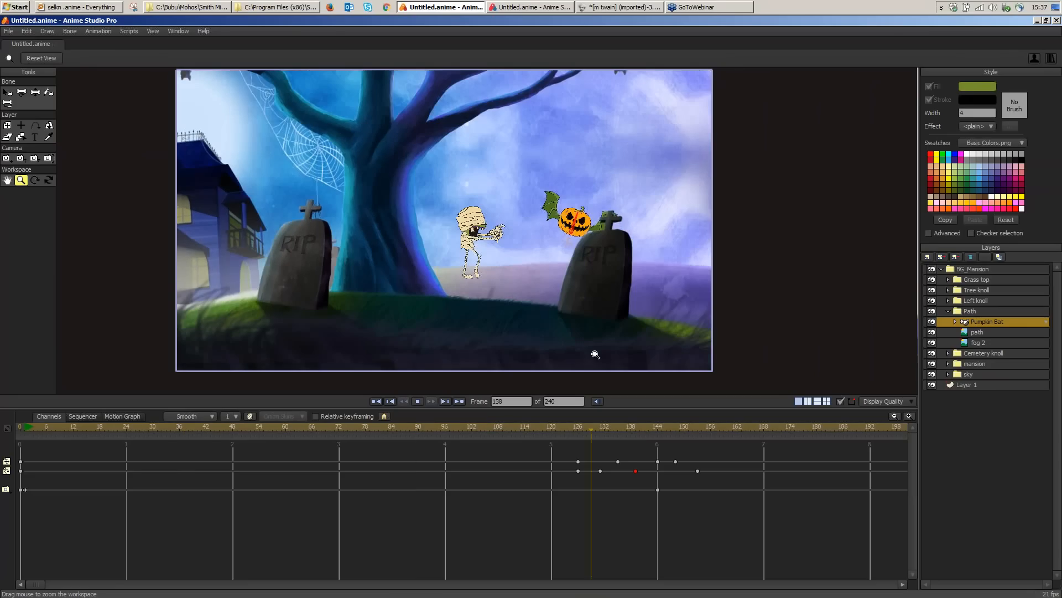
key("space")
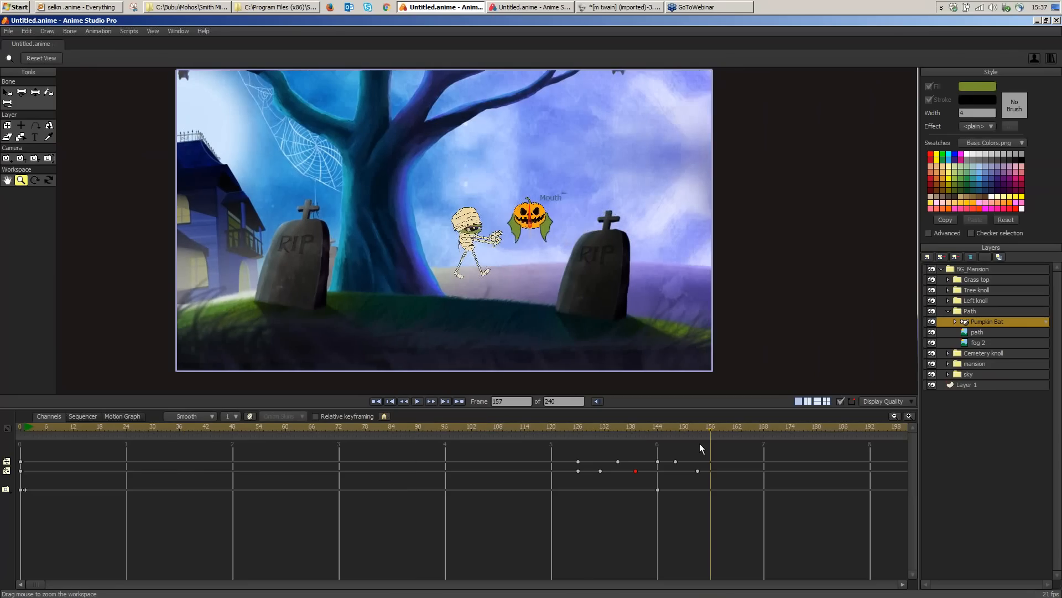
left_click(617, 456)
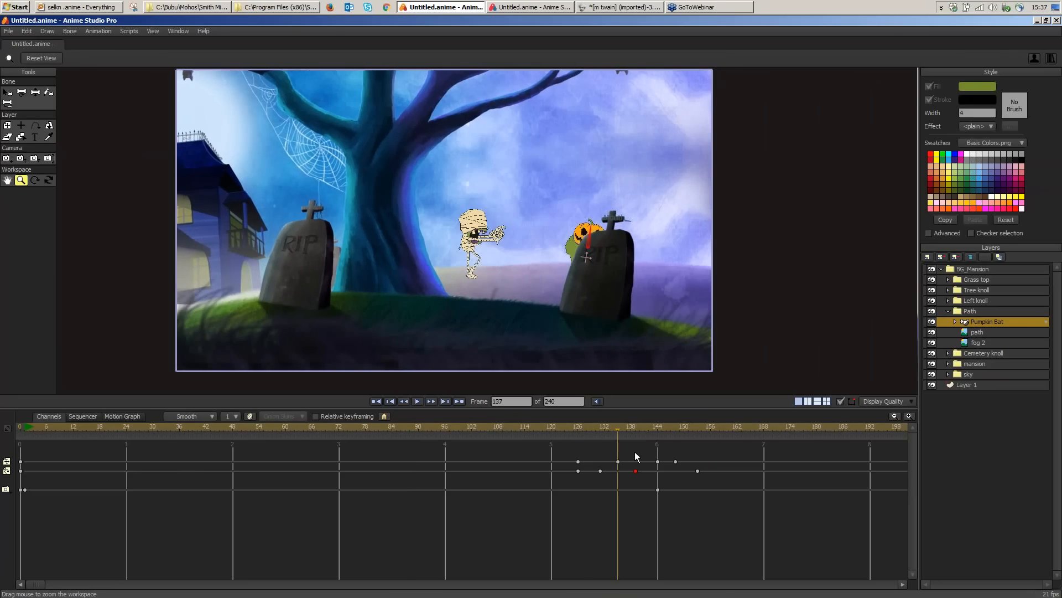
left_click(629, 446)
left_click_drag(628, 446, 91, 434)
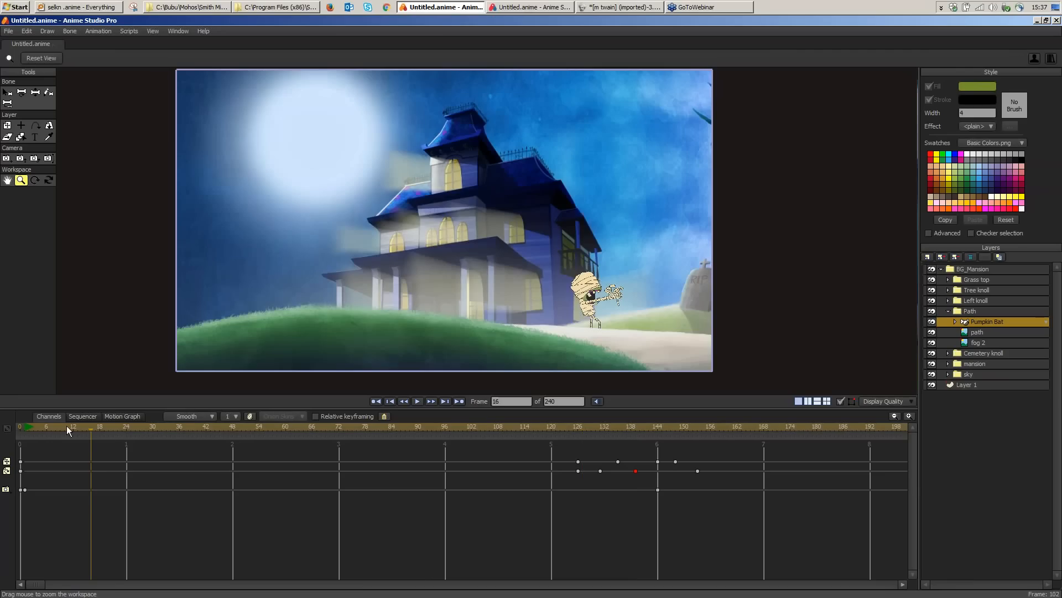
Step: Import Ghost.anime from the Halloween Content Pack at frame 0 above the Pumpkin Bat, and go to frame 8 to see it in the scene
left_click(17, 441)
left_click(9, 31)
mouse_move(113, 194)
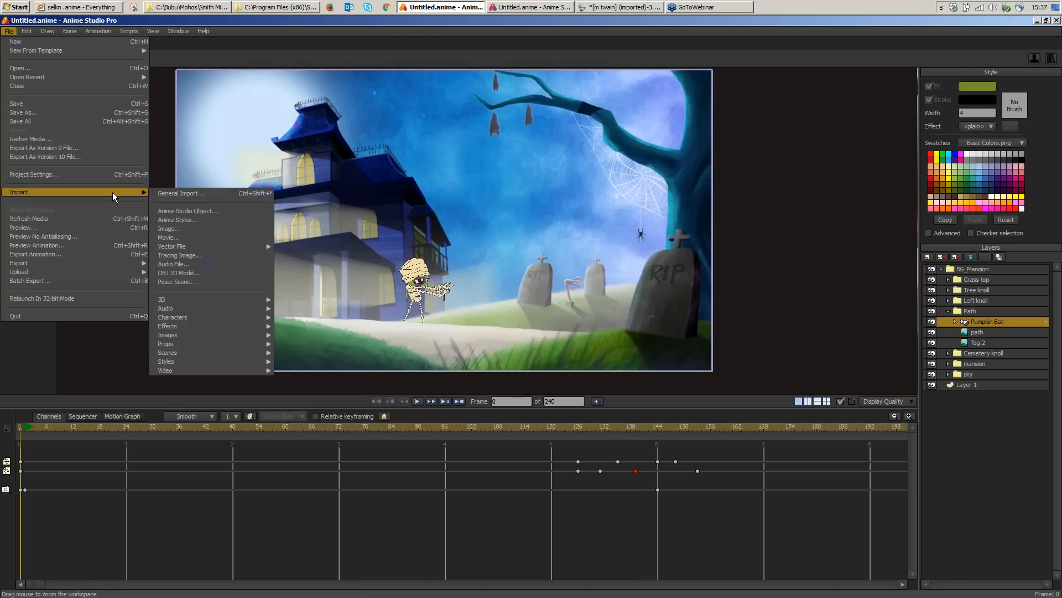
left_click(30, 431)
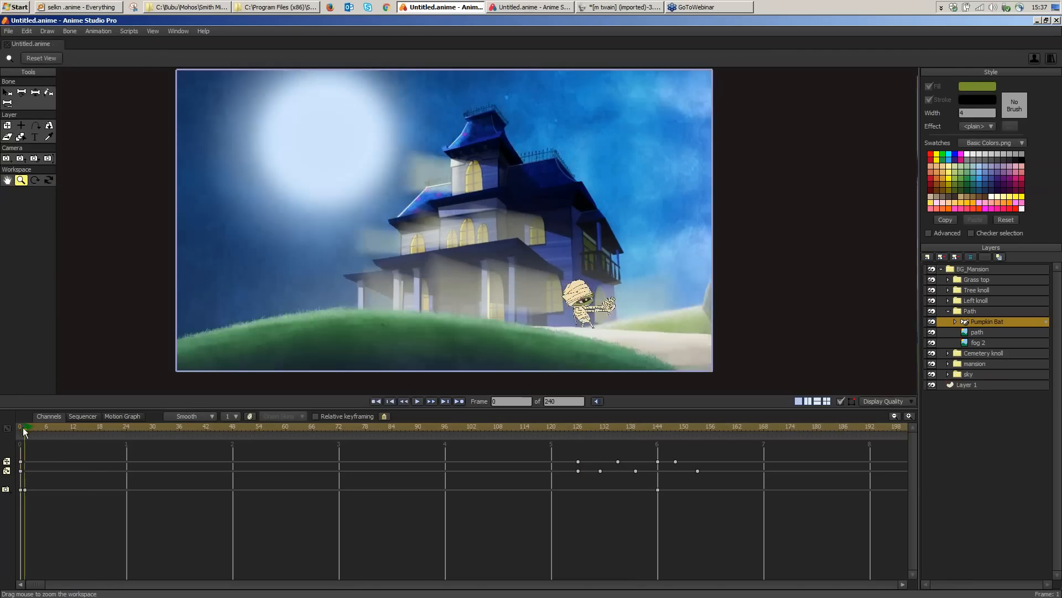
left_click(8, 31)
mouse_move(87, 194)
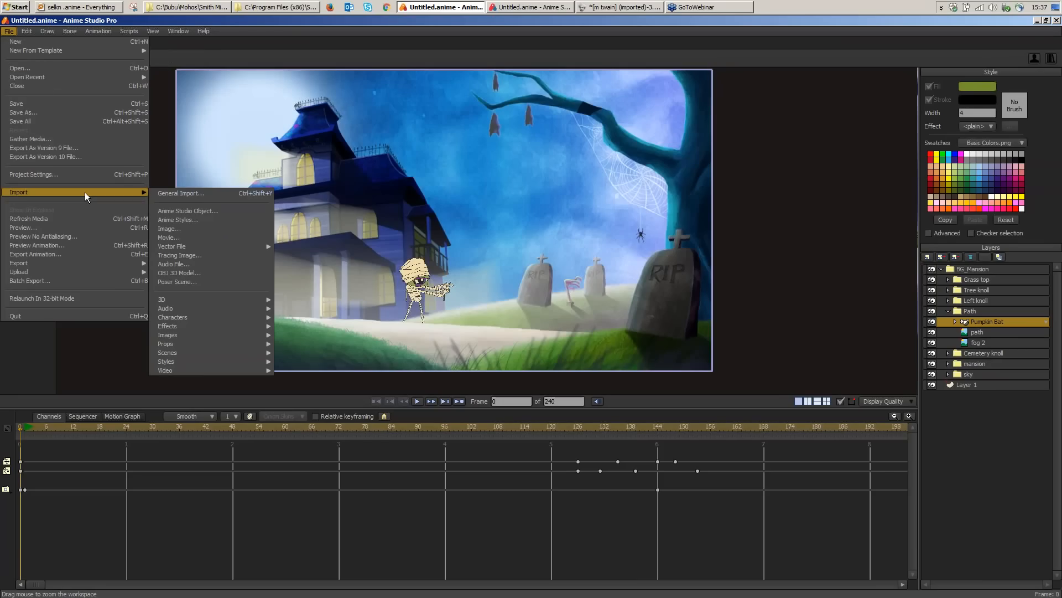
left_click(254, 213)
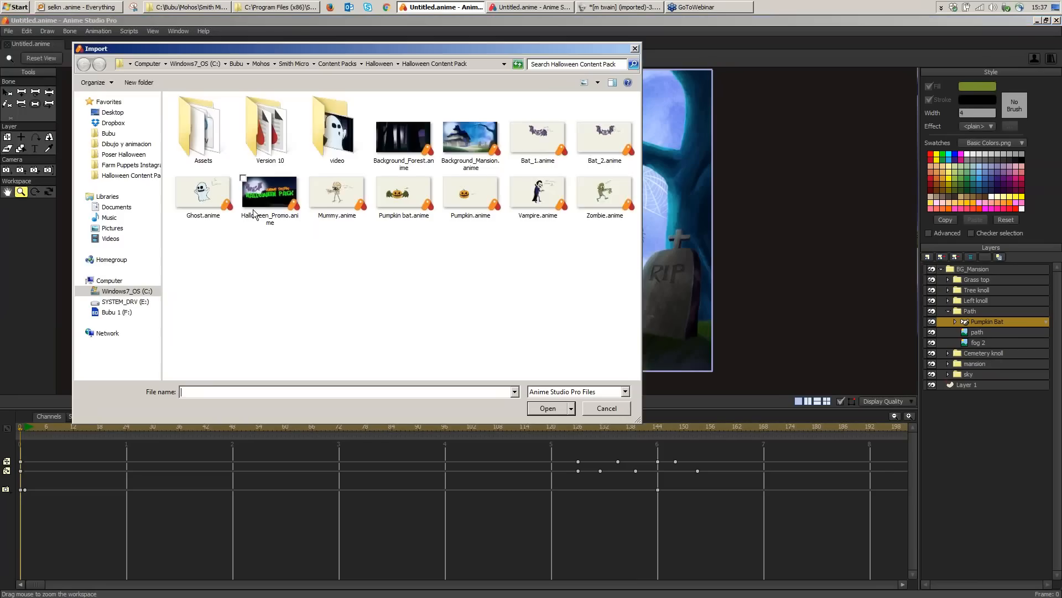
double_click(203, 194)
left_click(541, 330)
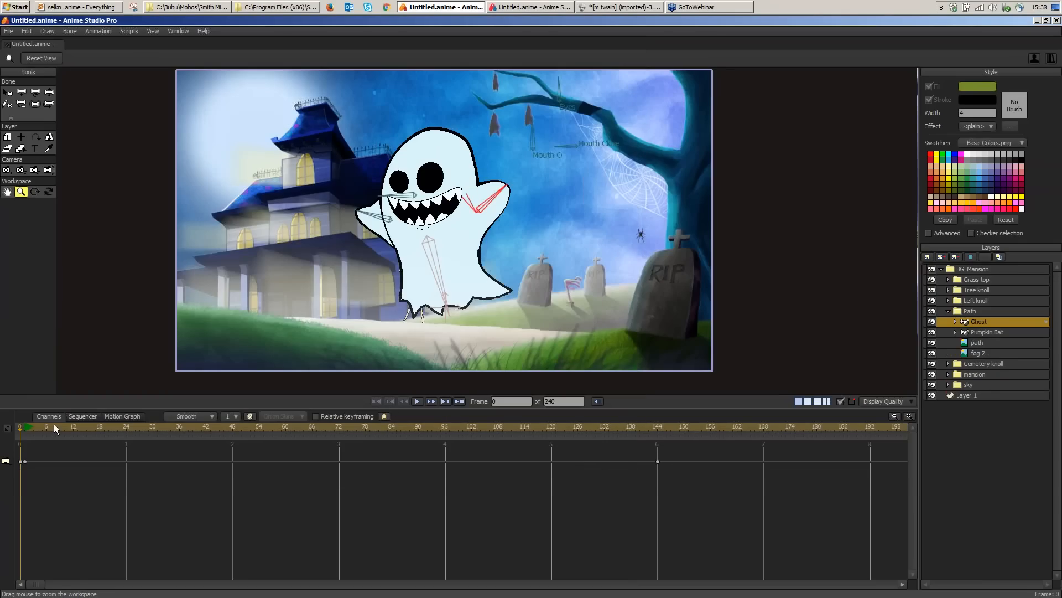
left_click(55, 424)
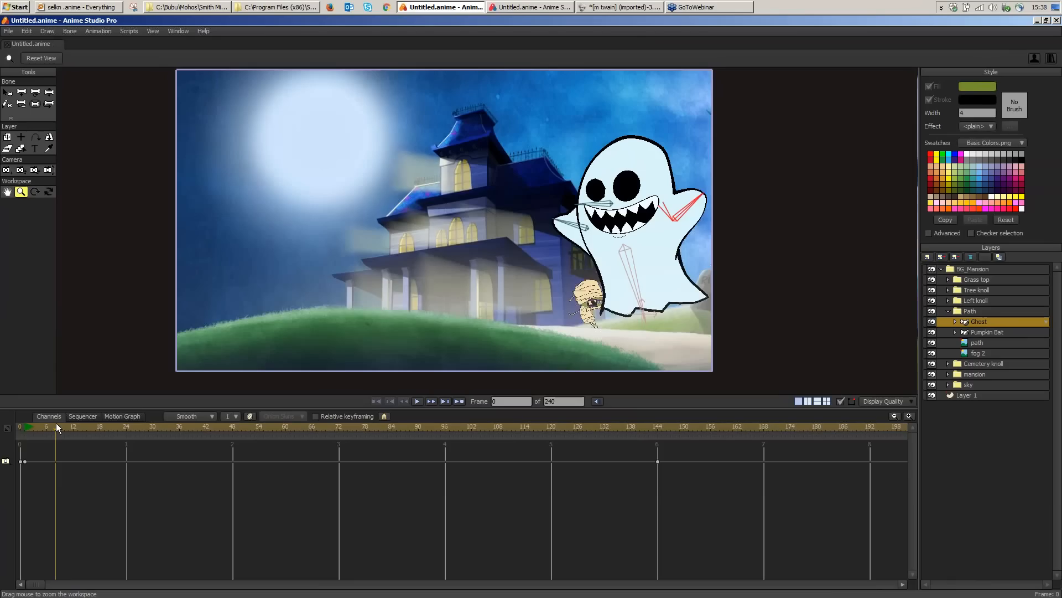
Step: Scrub the scene from the start to frame 73 and back to frame 0 to examine the Ghost against the walking mummy
left_click_drag(55, 423, 327, 424)
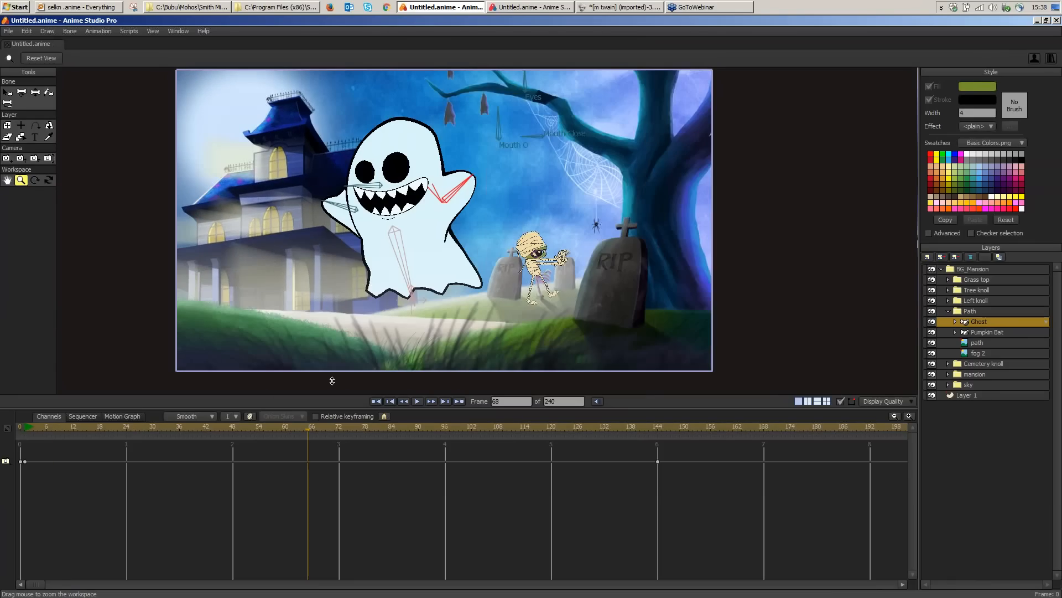
left_click(342, 426)
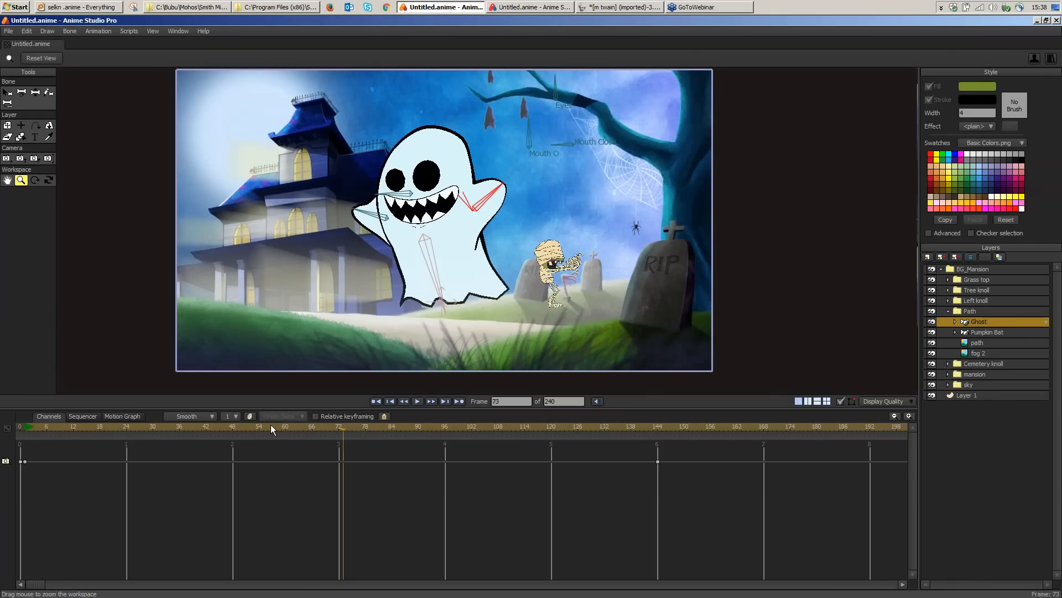
left_click_drag(271, 429, 8, 431)
left_click(15, 427)
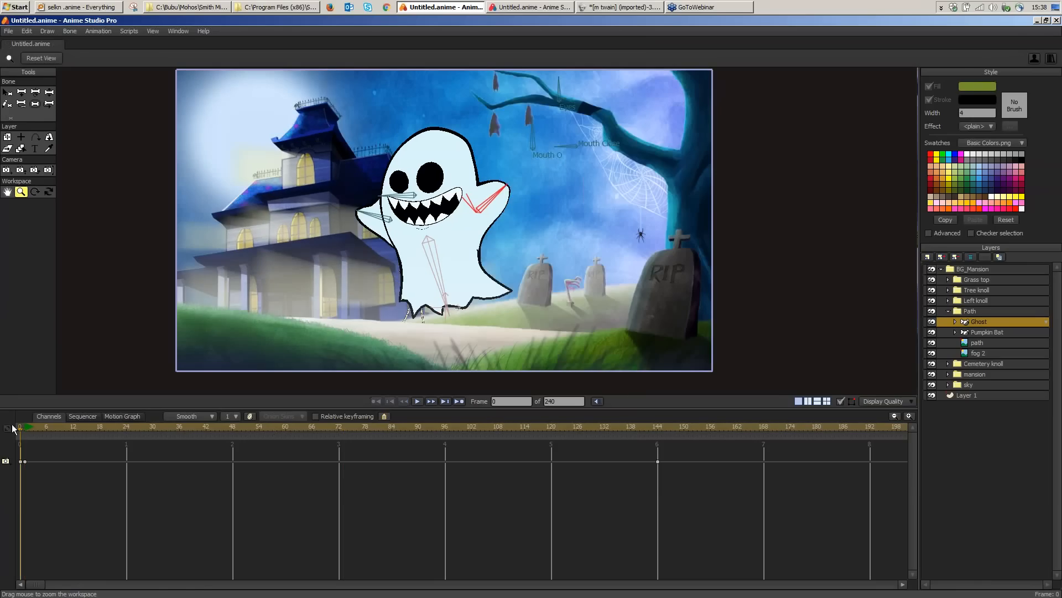
Step: Test the Ghost's rig with Manipulate Bones by moving both arms and the Mouth and Eyes control bones at frame 0
left_click(49, 93)
mouse_move(501, 195)
left_mouse_down()
mouse_move(492, 251)
mouse_move(518, 157)
mouse_move(498, 235)
mouse_move(514, 195)
left_mouse_up()
left_click(376, 212)
left_click_drag(375, 211, 373, 250)
left_click_drag(530, 126, 554, 157)
mouse_move(556, 83)
left_mouse_down()
mouse_move(535, 97)
mouse_move(561, 84)
mouse_move(582, 98)
mouse_move(565, 83)
mouse_move(536, 97)
mouse_move(576, 89)
mouse_move(542, 86)
left_mouse_up()
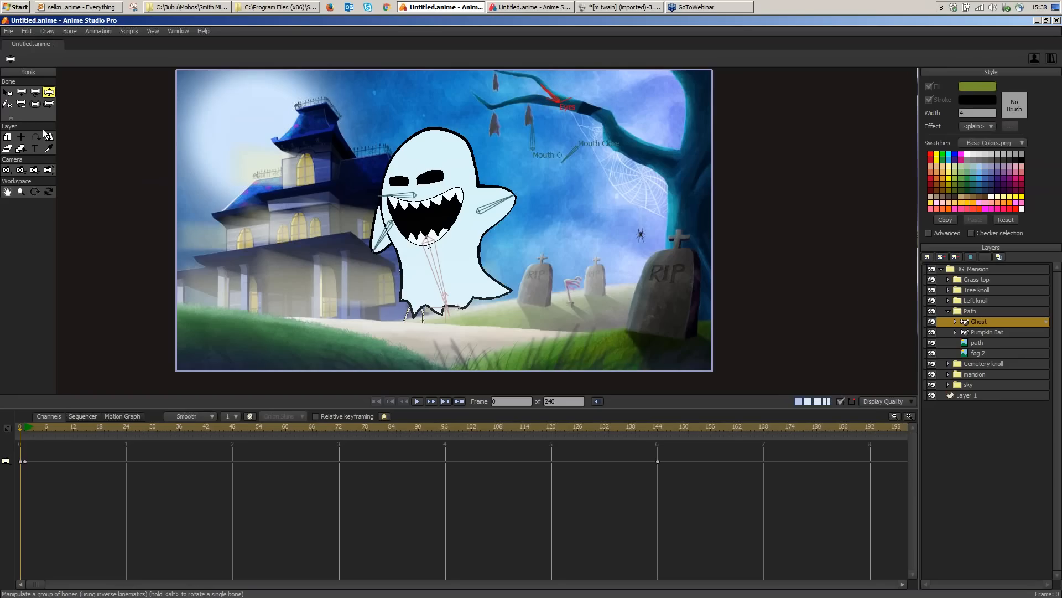
Step: Move the Ghost layer from the Path group to the top of the Tree knoll group, and check its depth from an orbited view
left_click(48, 192)
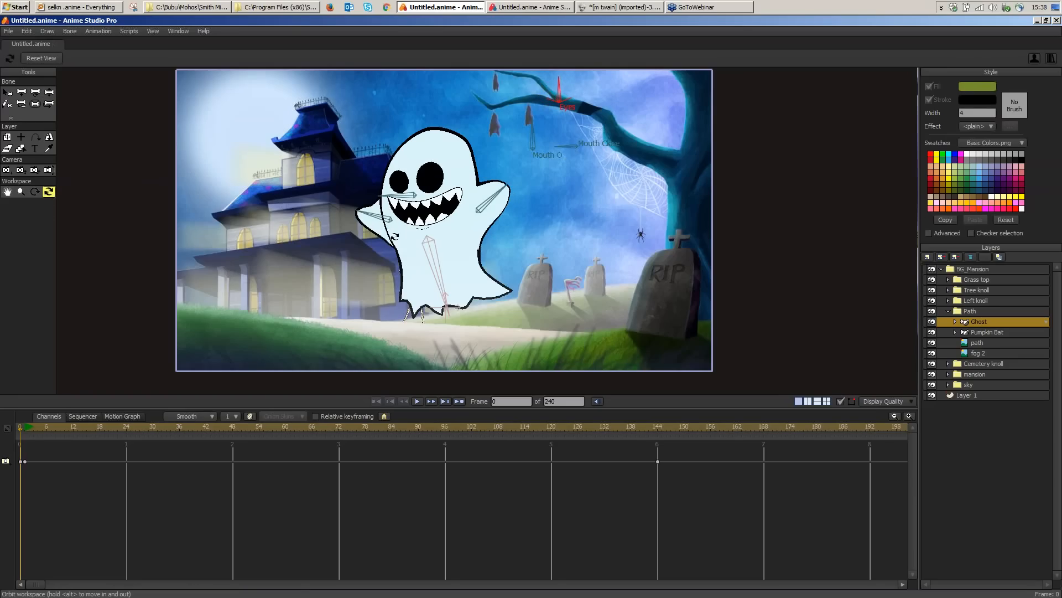
left_click_drag(395, 236, 586, 271)
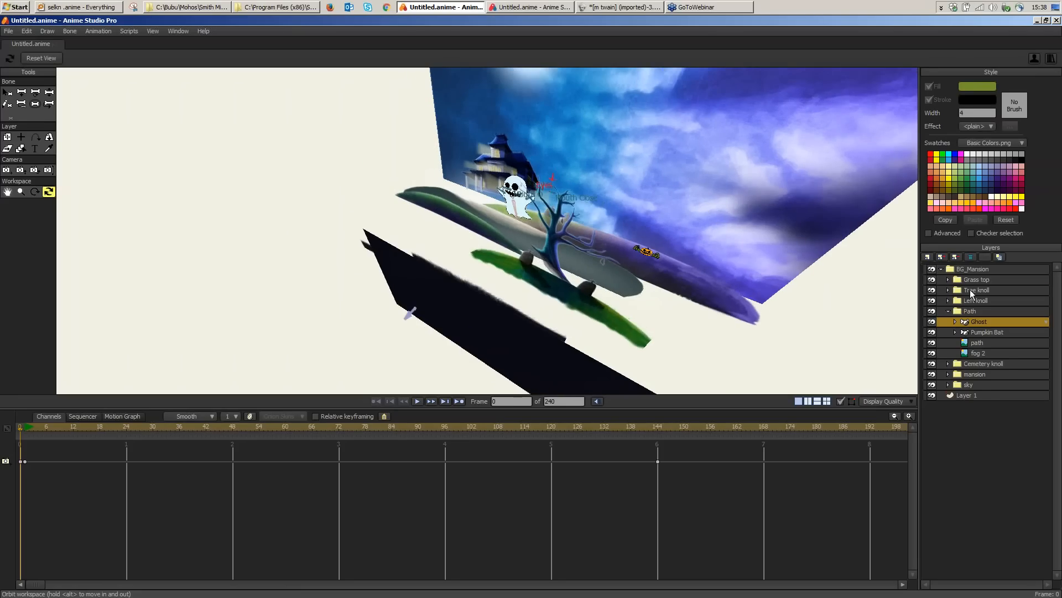
left_click(948, 290)
left_click_drag(981, 319, 975, 298)
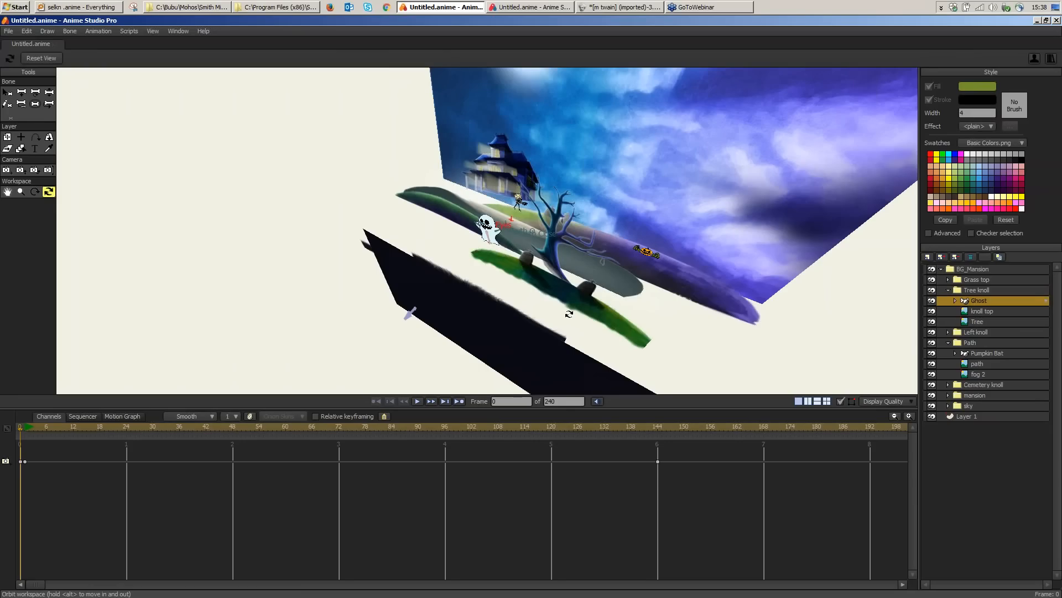
left_click_drag(569, 321, 576, 352)
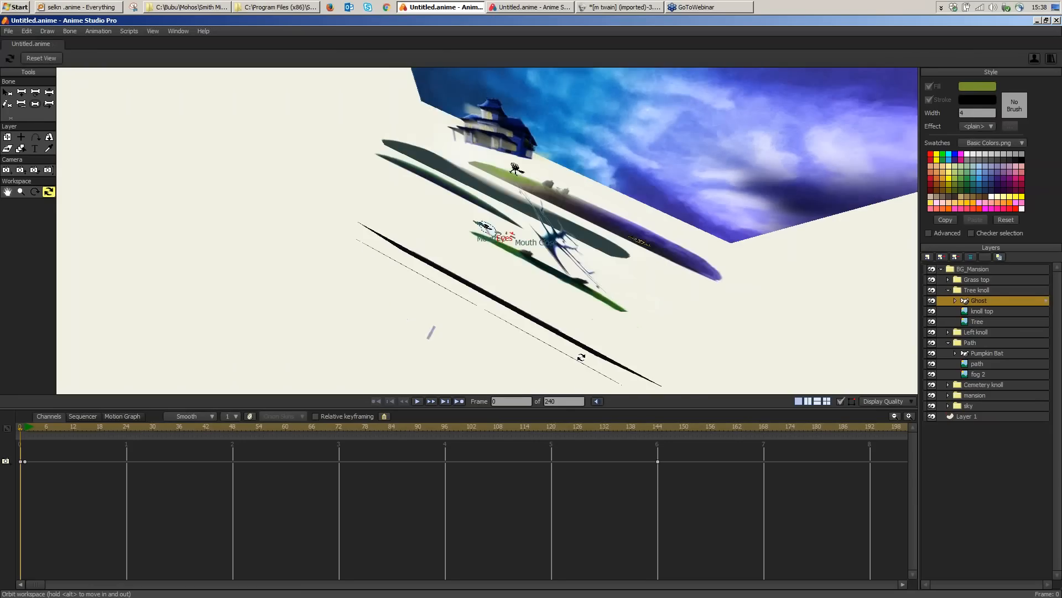
left_click(42, 58)
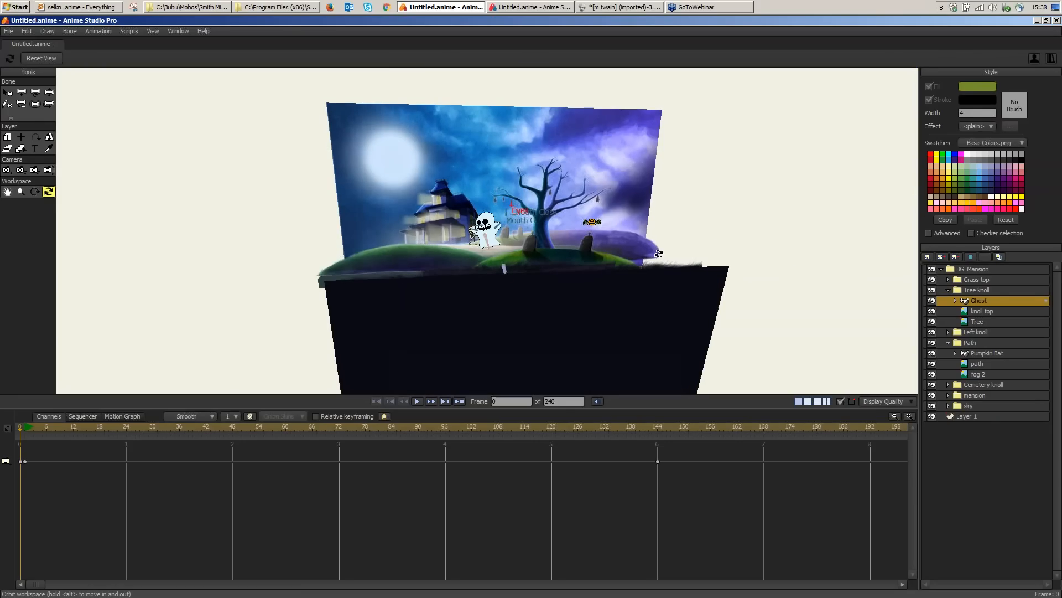
left_click(42, 58)
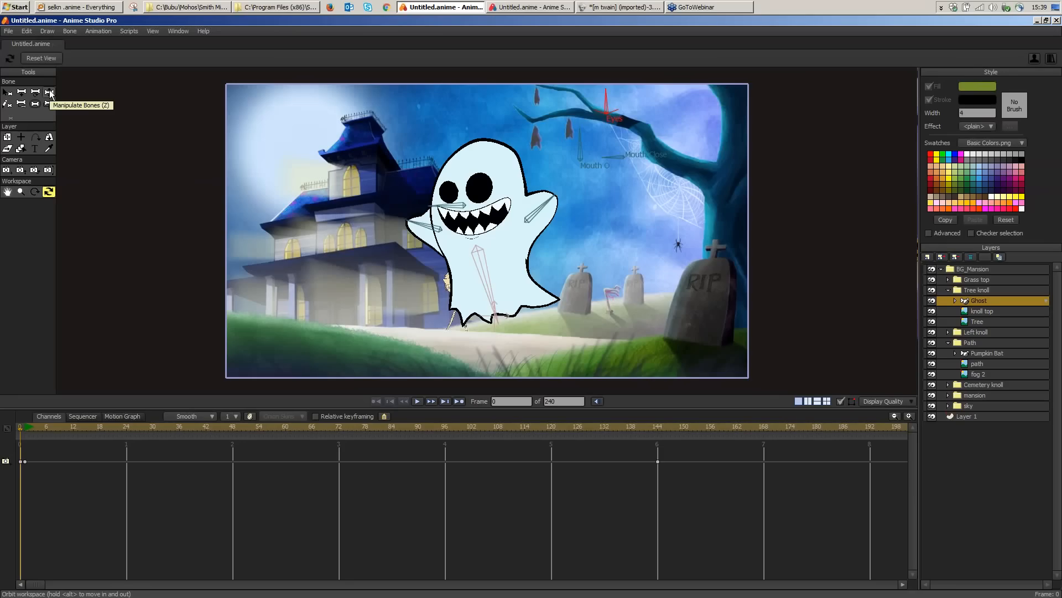
Step: Turn off Show Output Only and move the Ghost layer out of the camera frame, beyond the tree
left_click(153, 32)
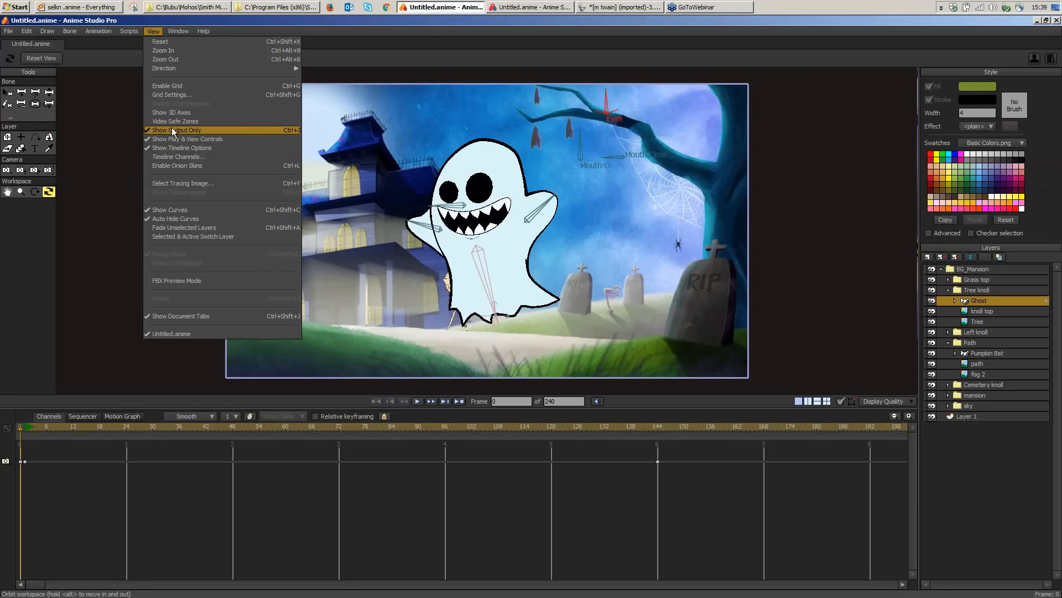
left_click(170, 129)
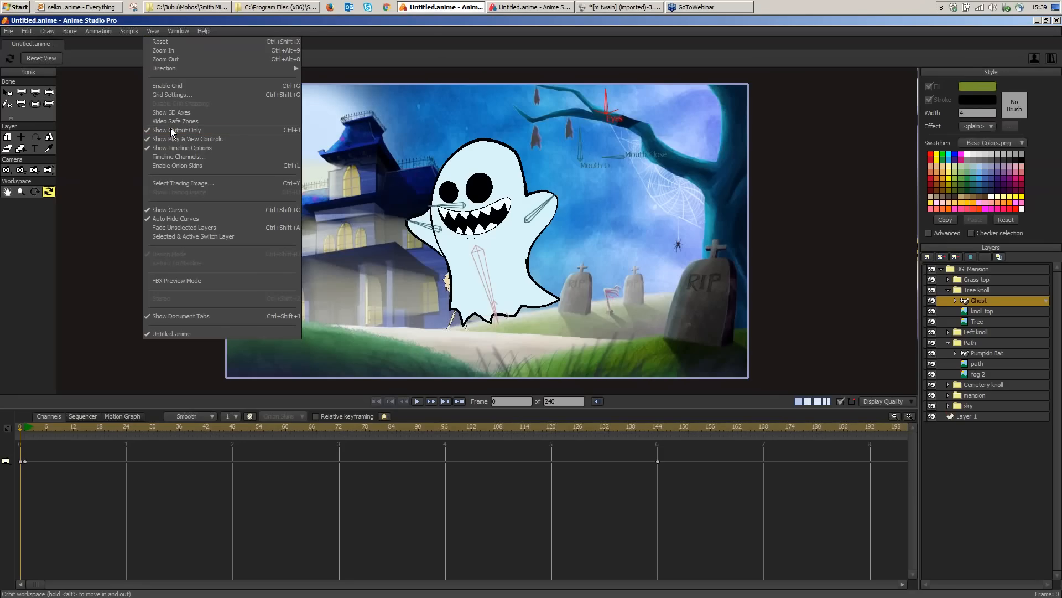
left_click(7, 138)
left_click_drag(242, 201, 860, 247)
key("space")
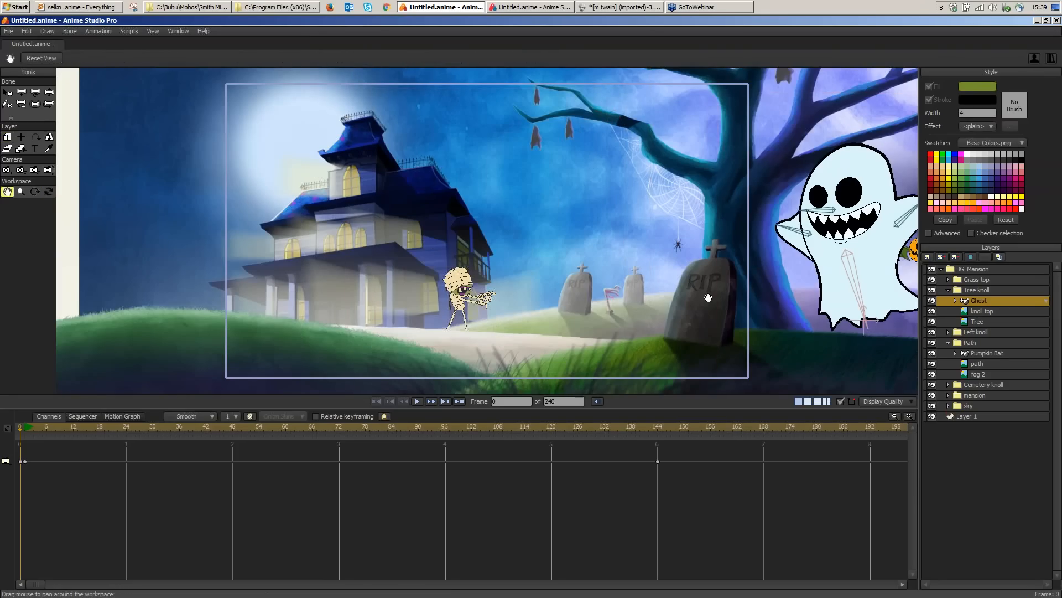
Step: Scale the Ghost layer to about 0.51 and place it beside the far tombstone at about X 3.83, Y 0.07
left_click_drag(708, 298, 693, 295)
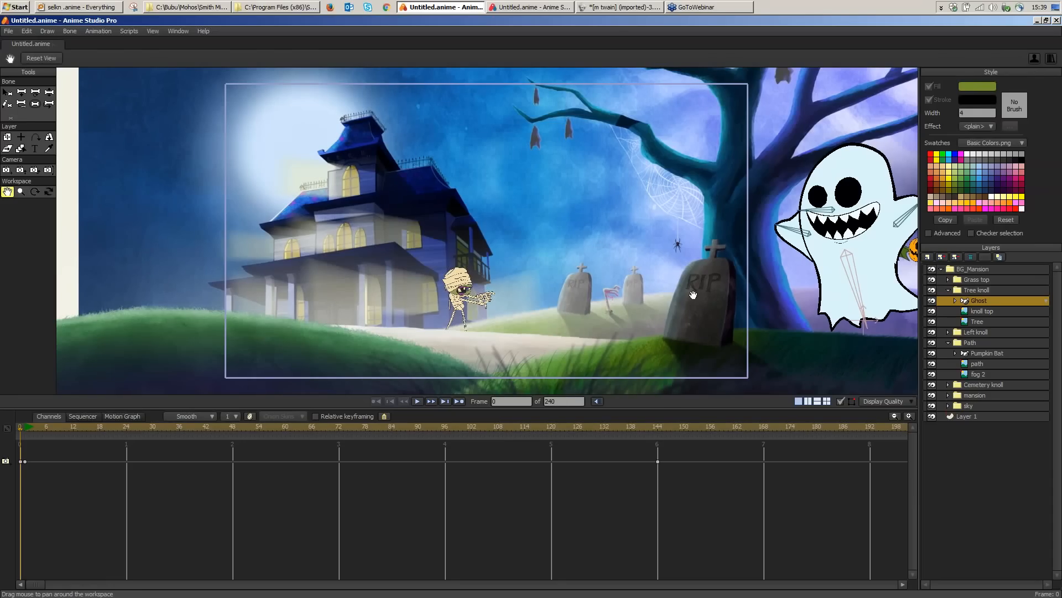
left_click_drag(693, 294, 254, 285)
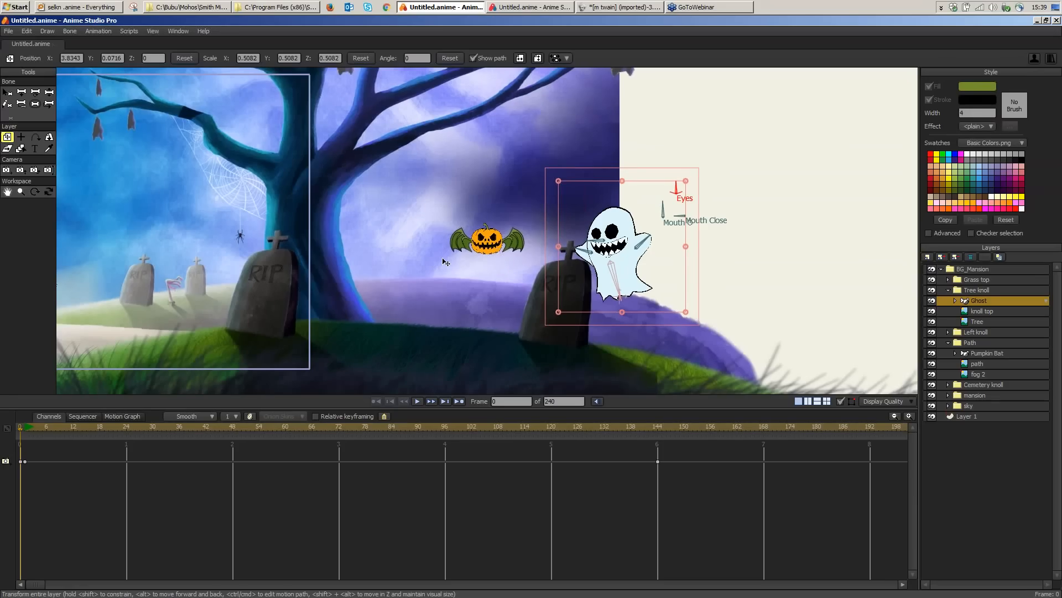
left_click_drag(423, 267, 806, 279)
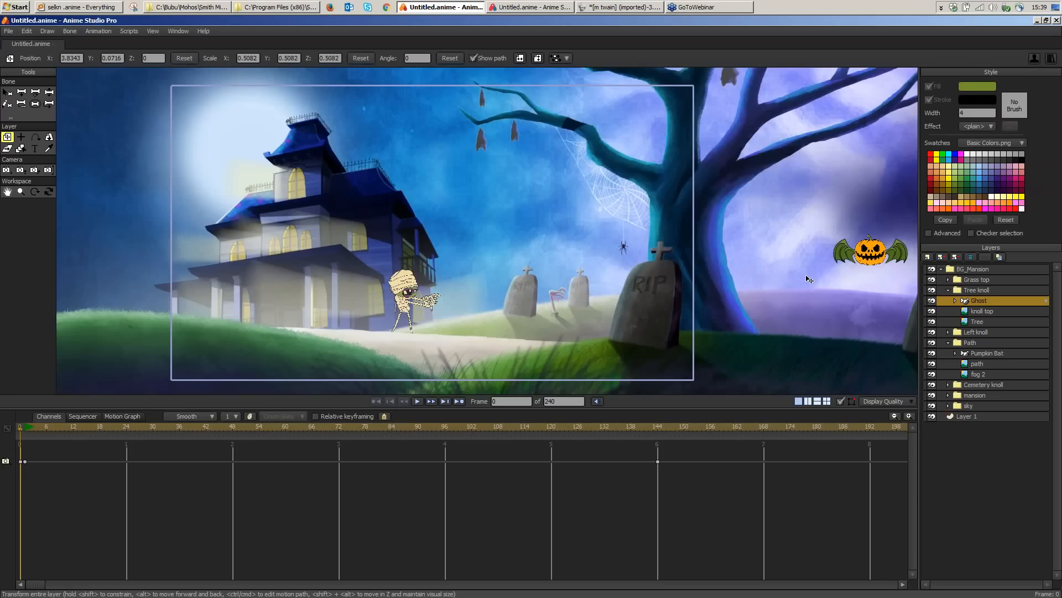
Step: Play the scene from frame 0, go to frame 184, and scrub back to check when the Ghost enters the camera frame
key("space")
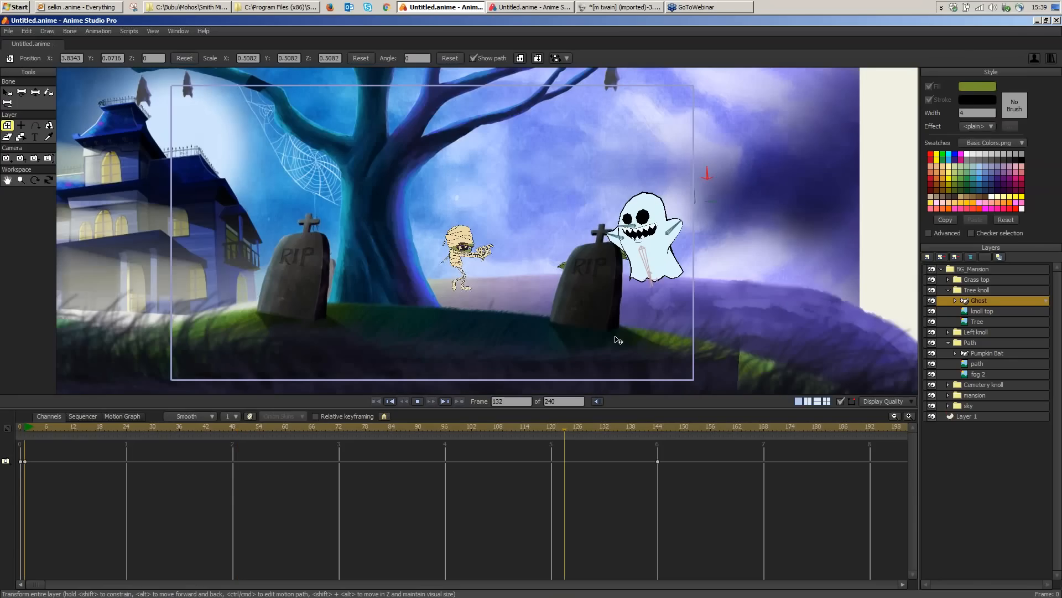
left_click(798, 430)
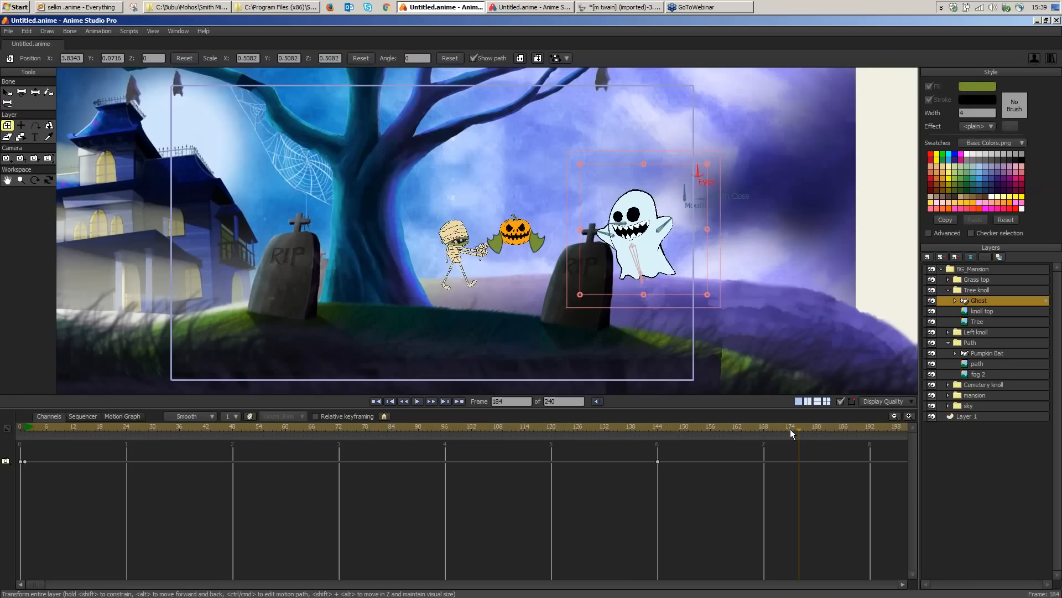
left_click_drag(790, 429, 612, 442)
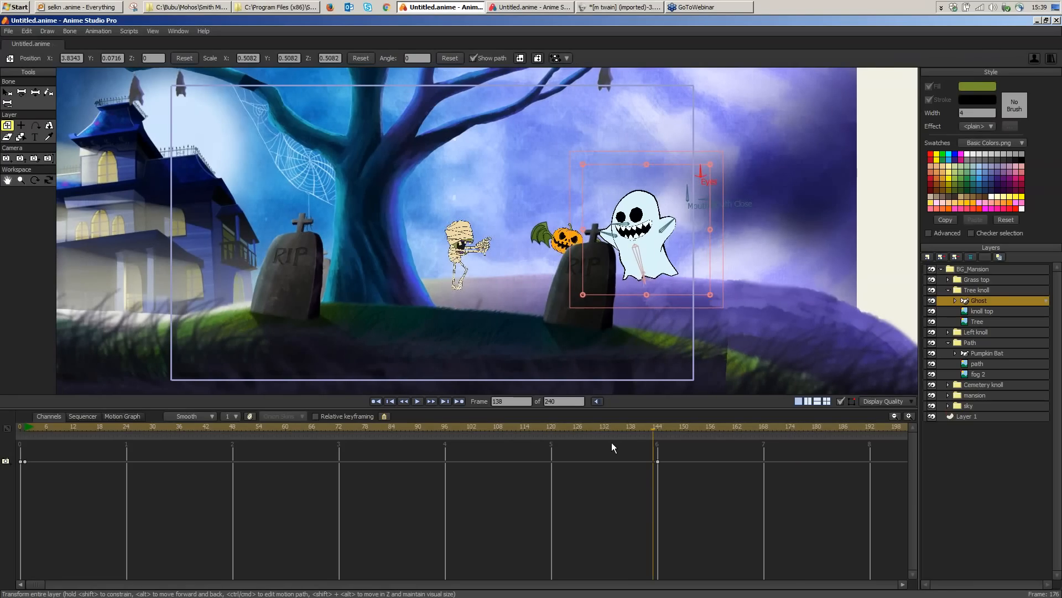
Step: Key the Ghost's position at frame 112, and at frame 149 move it across to the mansion at about X 0.04, Y 0.12
left_click_drag(612, 443, 515, 443)
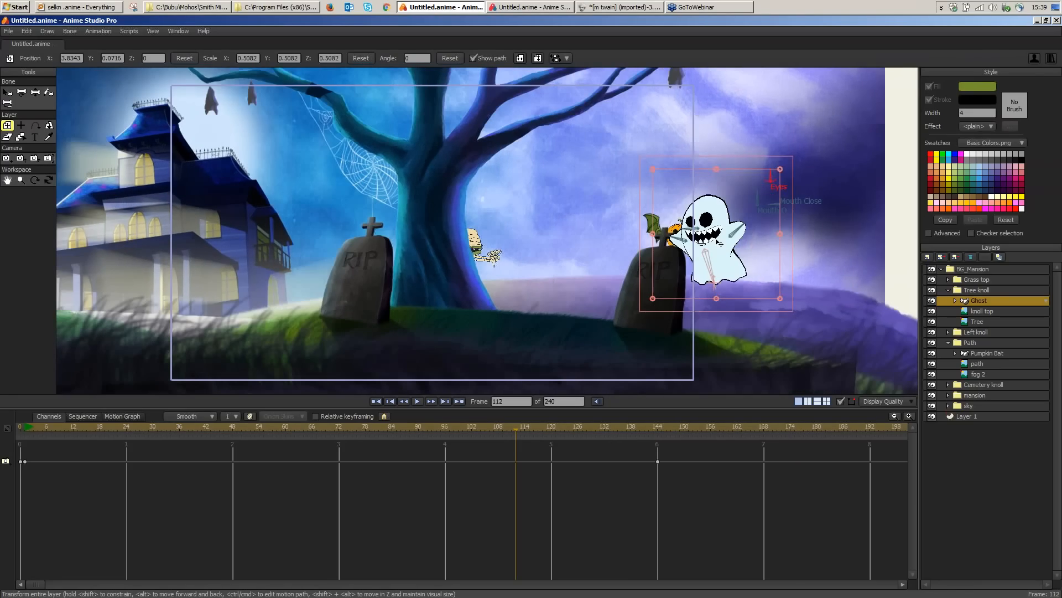
left_click_drag(718, 243, 718, 242)
left_click_drag(654, 432, 679, 433)
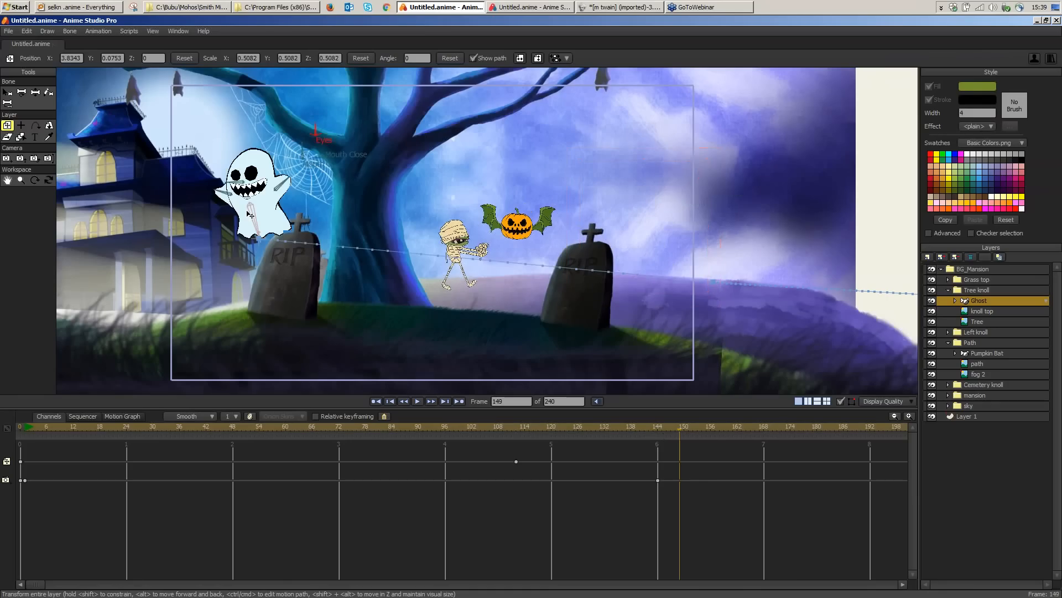
left_click_drag(250, 214, 95, 231)
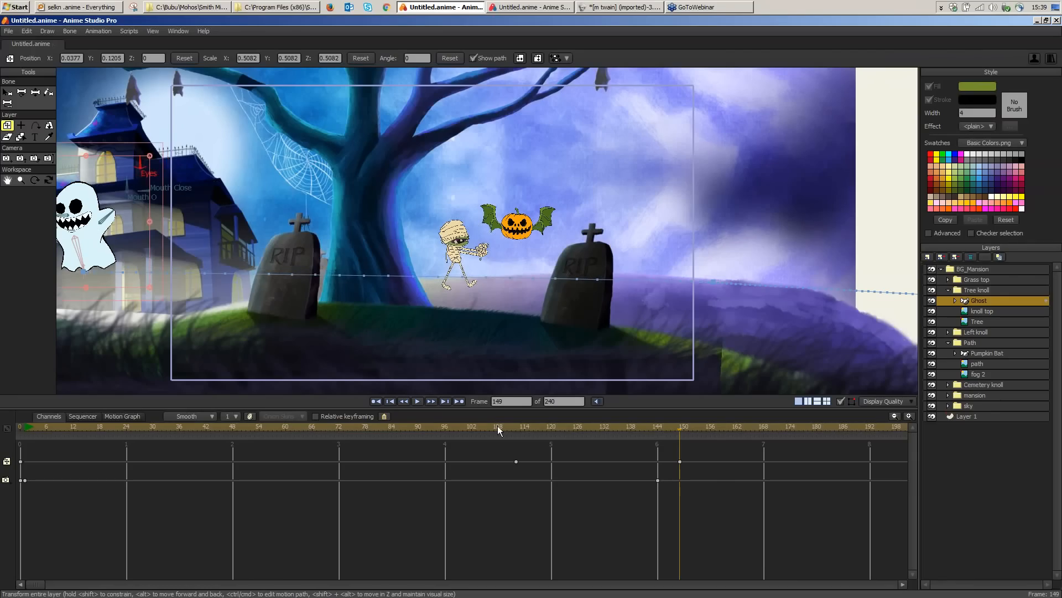
Step: Scrub through the Ghost's flight between its keys at frames 112 and 149, return to frame 0, and select the Tree knoll group
left_click(498, 426)
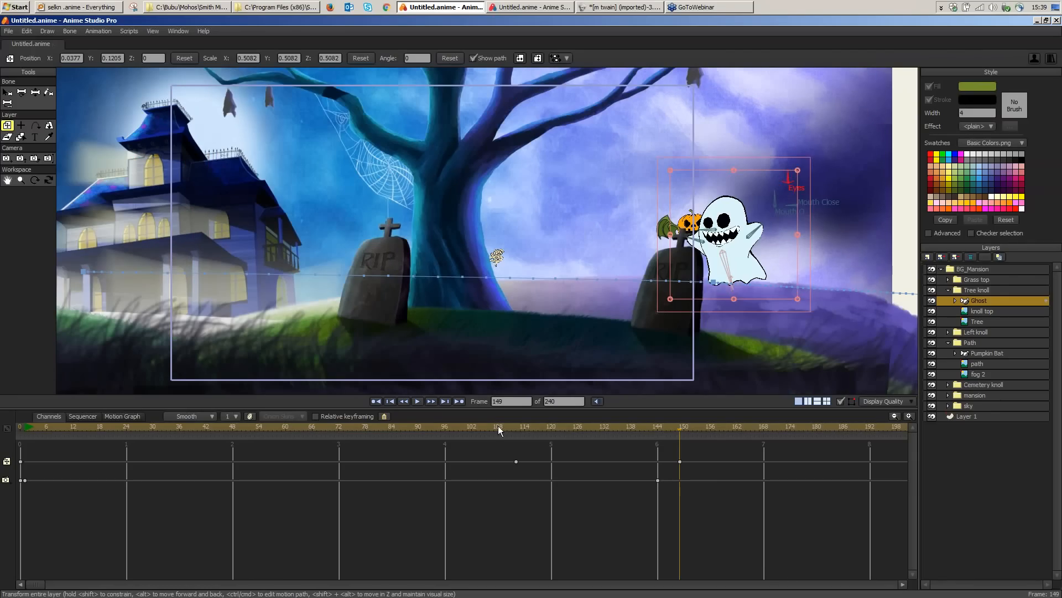
left_click_drag(498, 428, 652, 440)
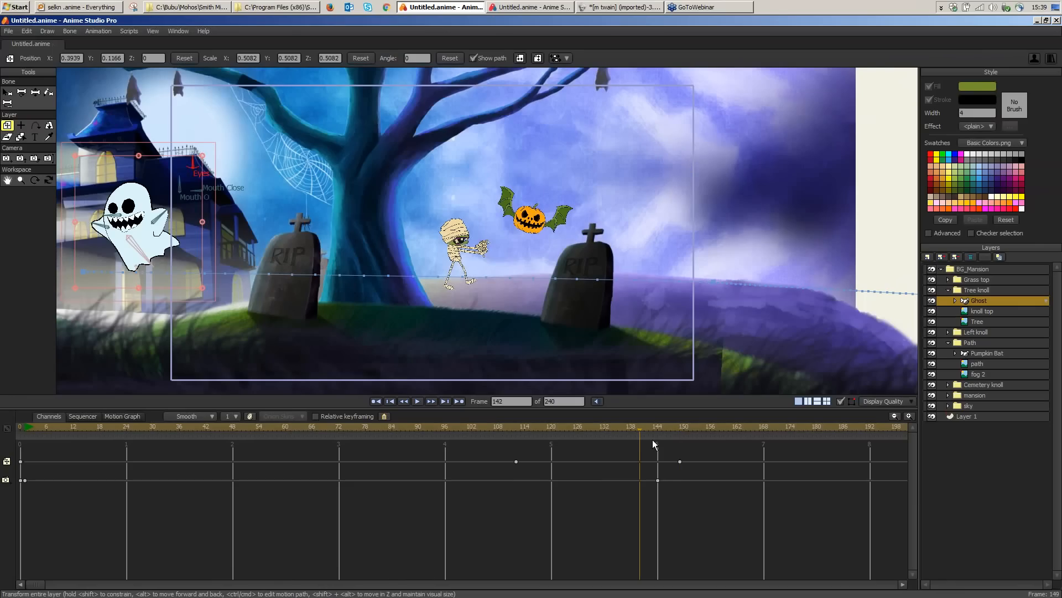
left_click_drag(653, 439, 730, 432)
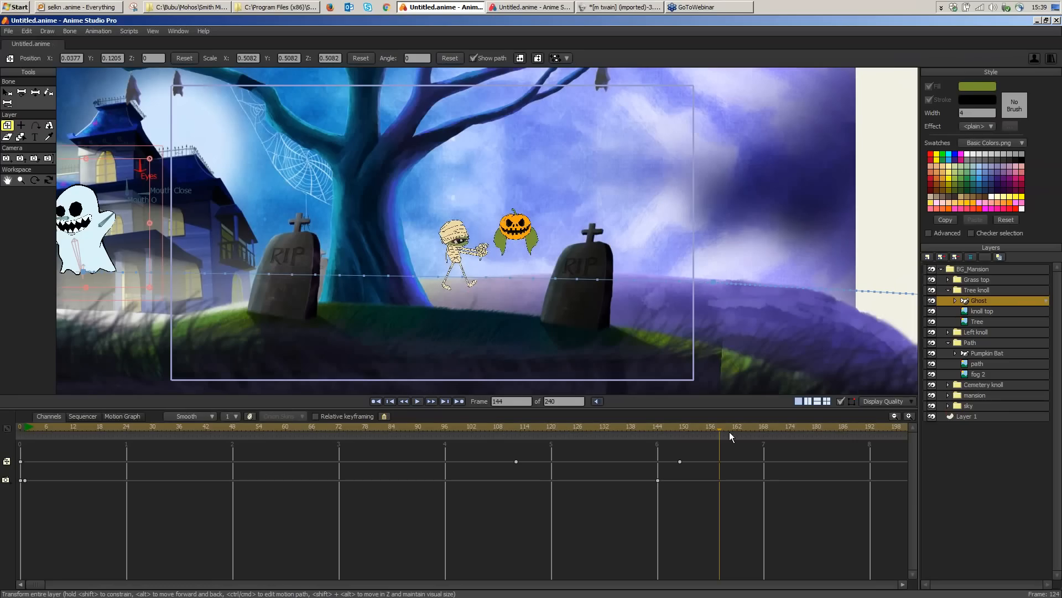
left_click_drag(730, 432, 20, 431)
left_click(949, 290)
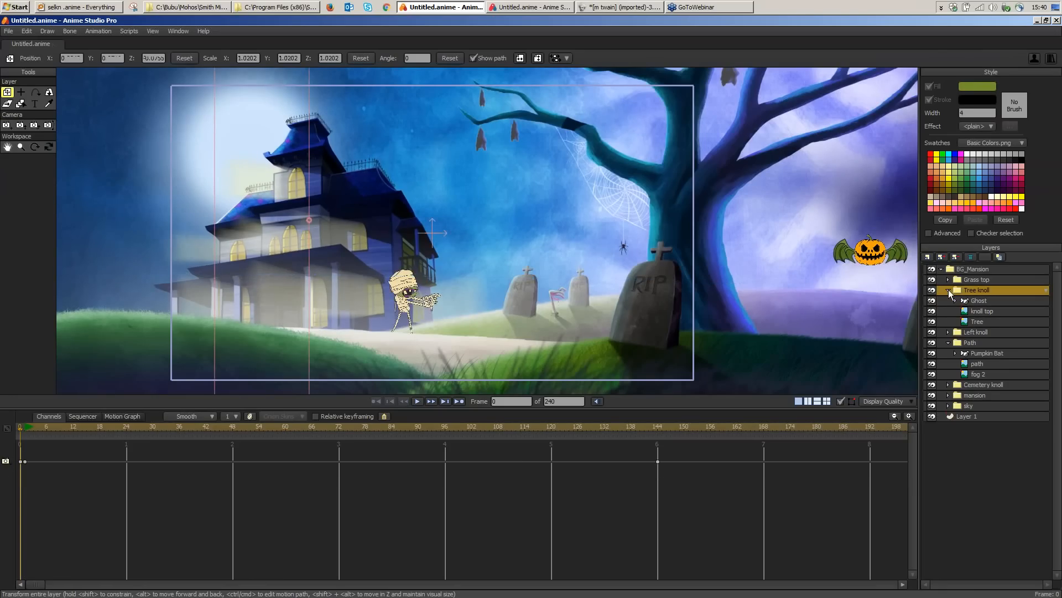
Step: Collapse the Tree knoll and Path layer groups and move to frame 1 of the animation
left_click(948, 290)
left_click(950, 310)
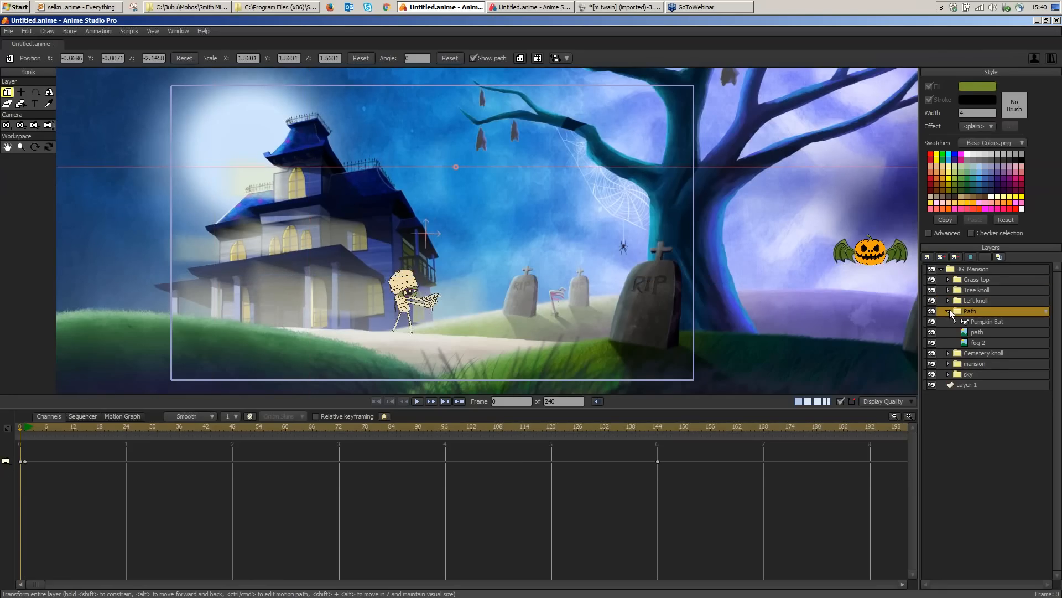
left_click(949, 311)
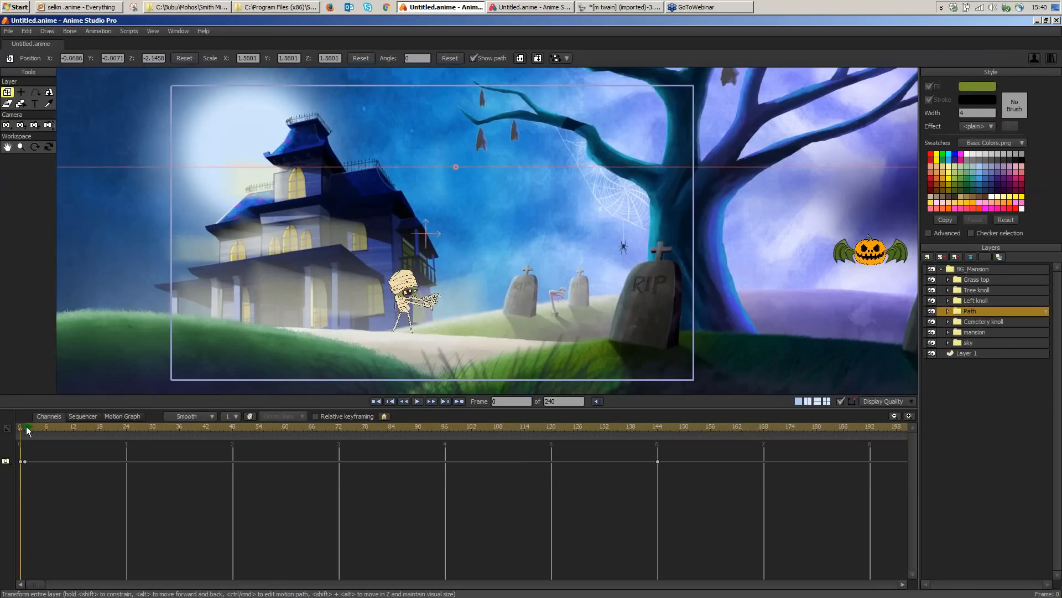
left_click(26, 428)
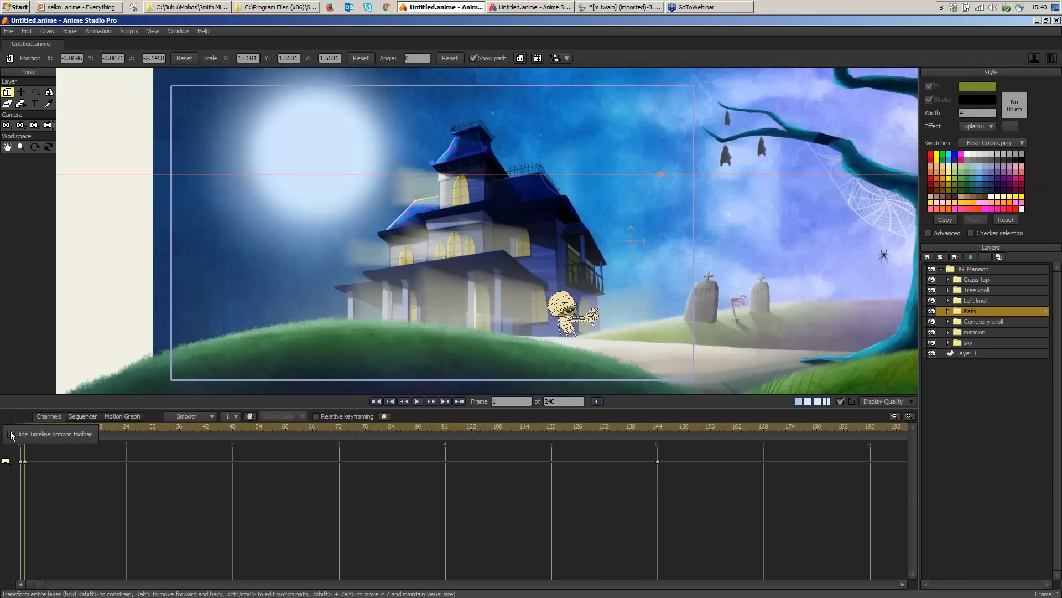
Step: Look at the head images in the webinar folder and the cut-out m twain.png in GIMP, and return to Anime Studio Pro
left_click(209, 12)
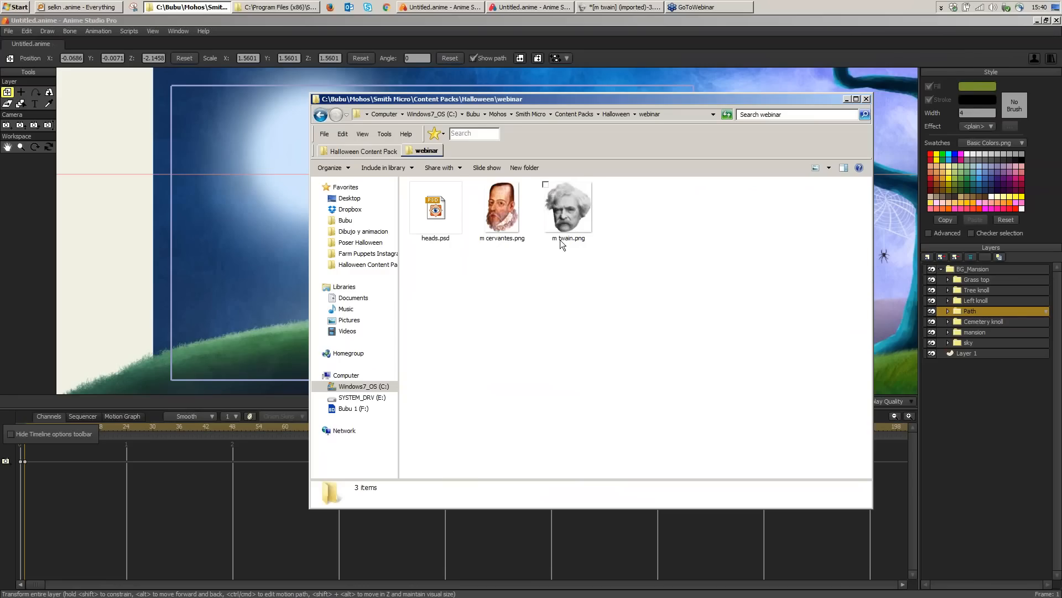
left_click(624, 12)
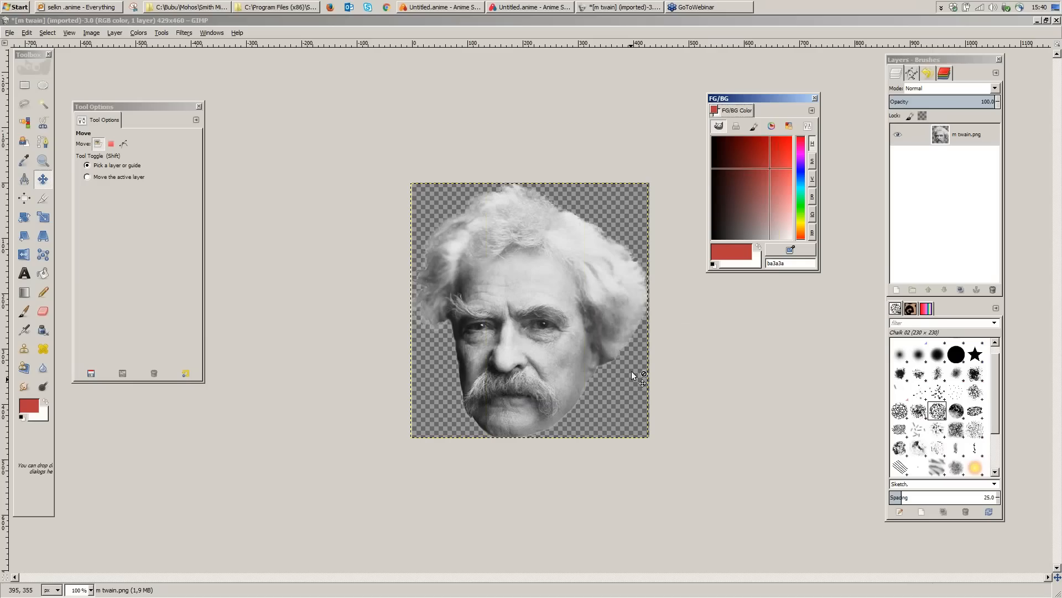
left_click(616, 395)
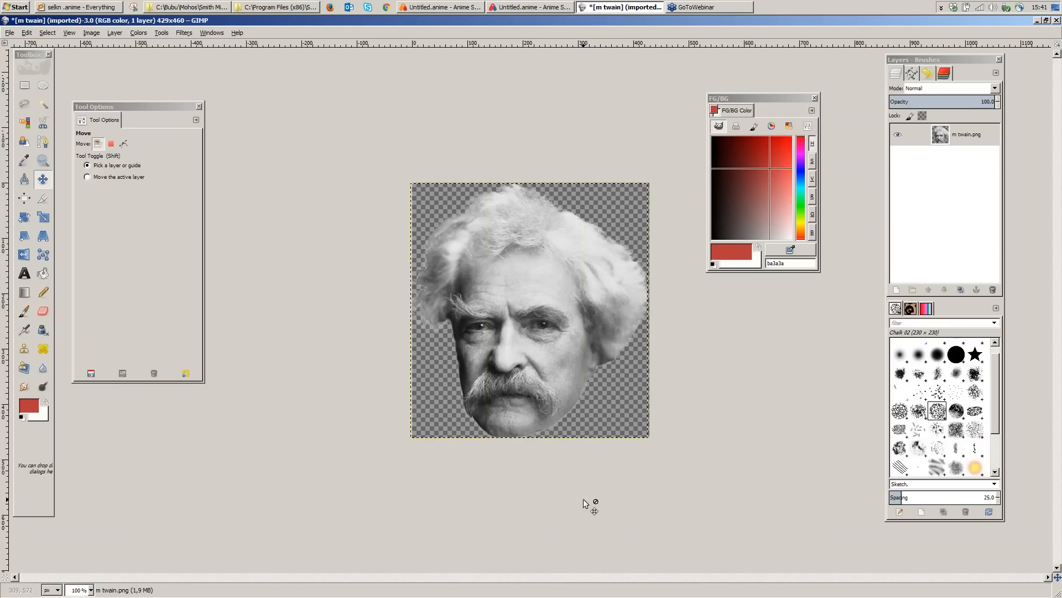
left_click(1036, 22)
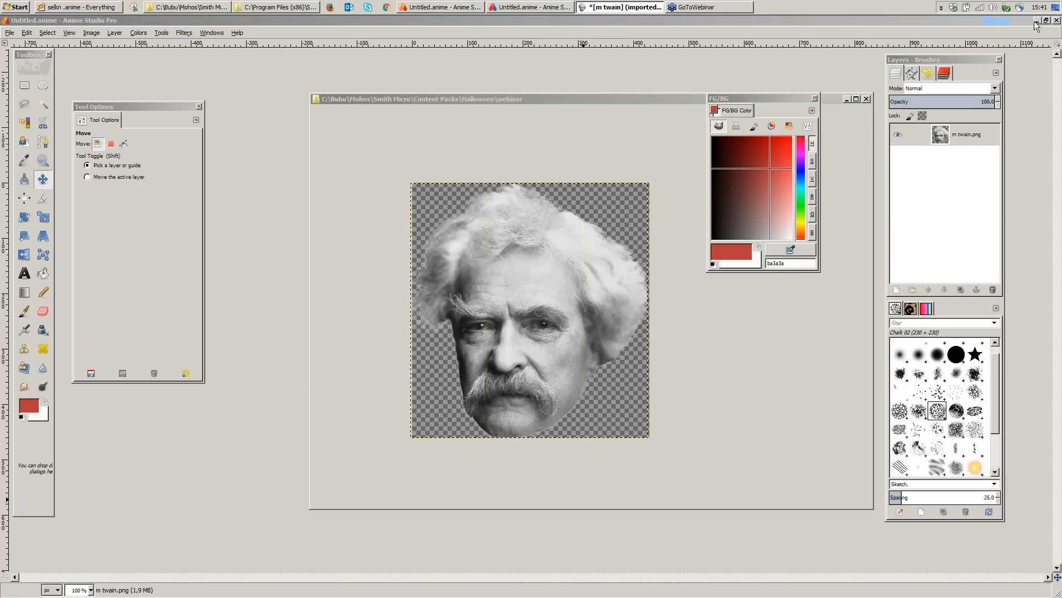
left_click(69, 470)
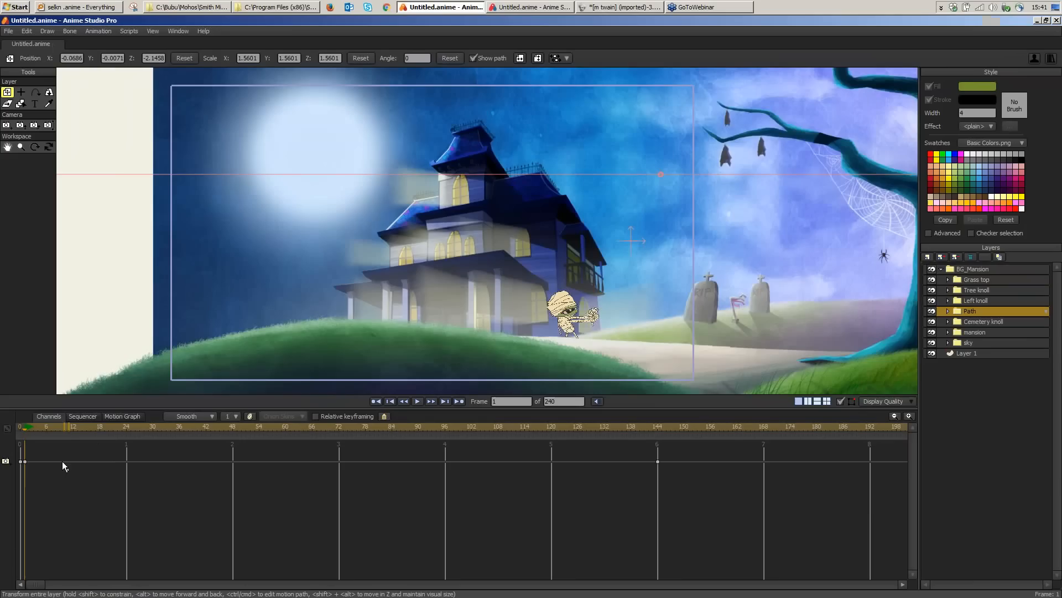
Step: Import the images m cervantes.png and m twain.png from the webinar folder into the scene at frame 0
left_click(21, 428)
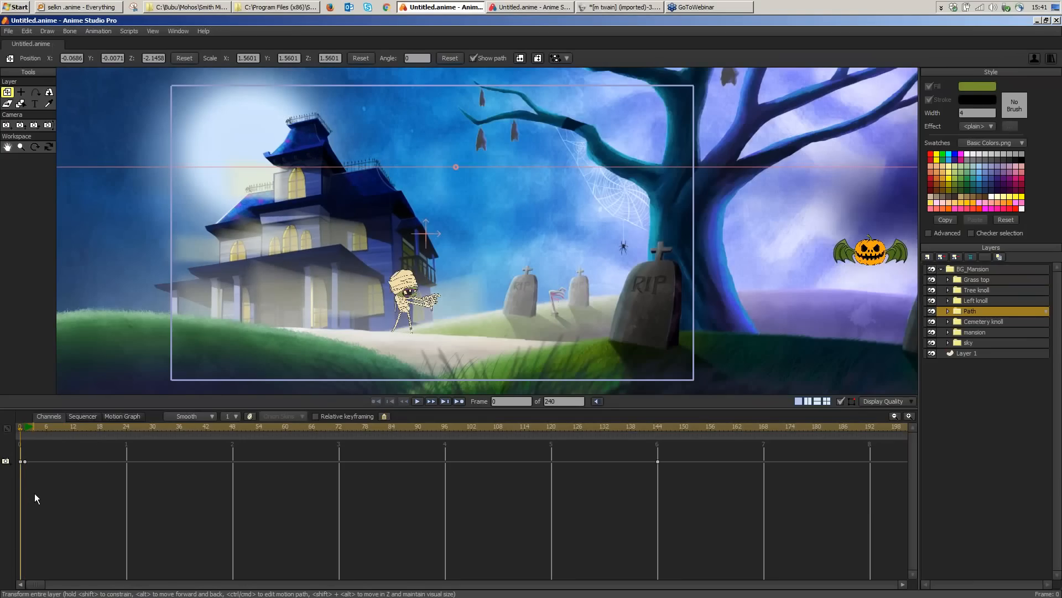
left_click(9, 32)
mouse_move(128, 189)
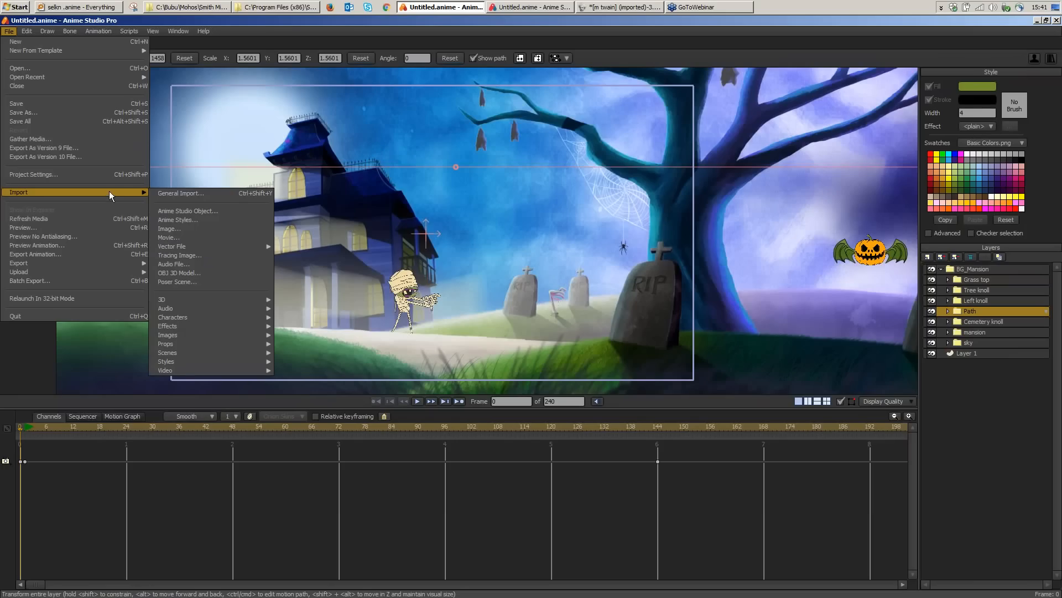
left_click(219, 231)
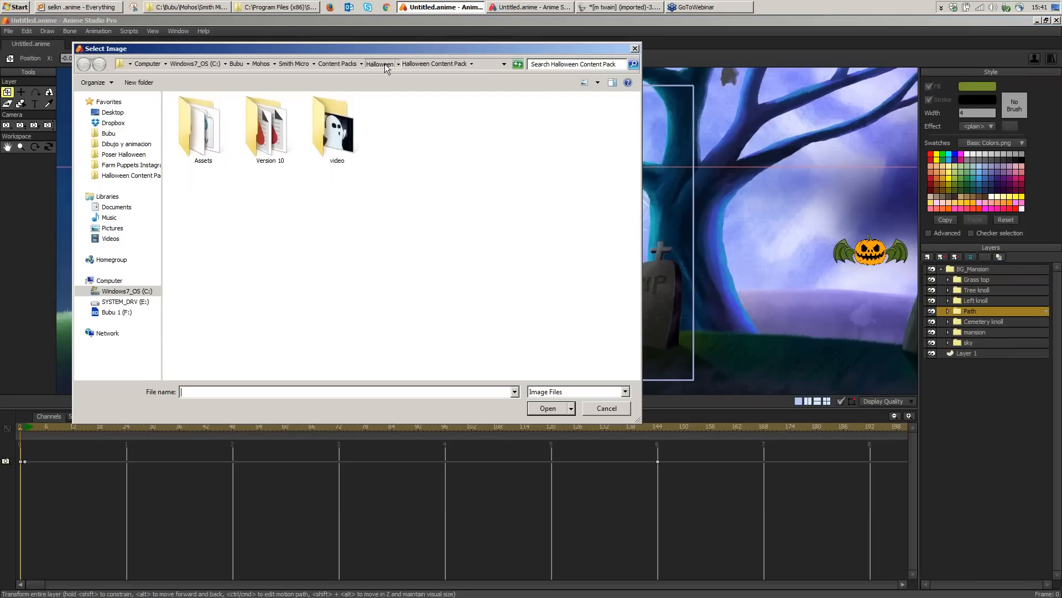
left_click(384, 64)
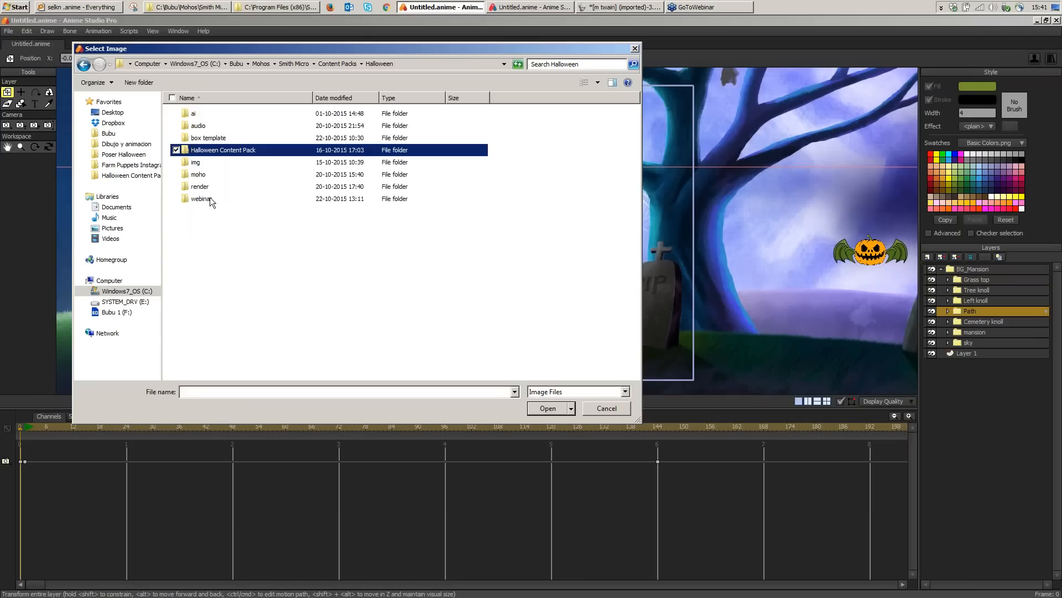
double_click(208, 198)
left_click_drag(269, 176, 305, 141)
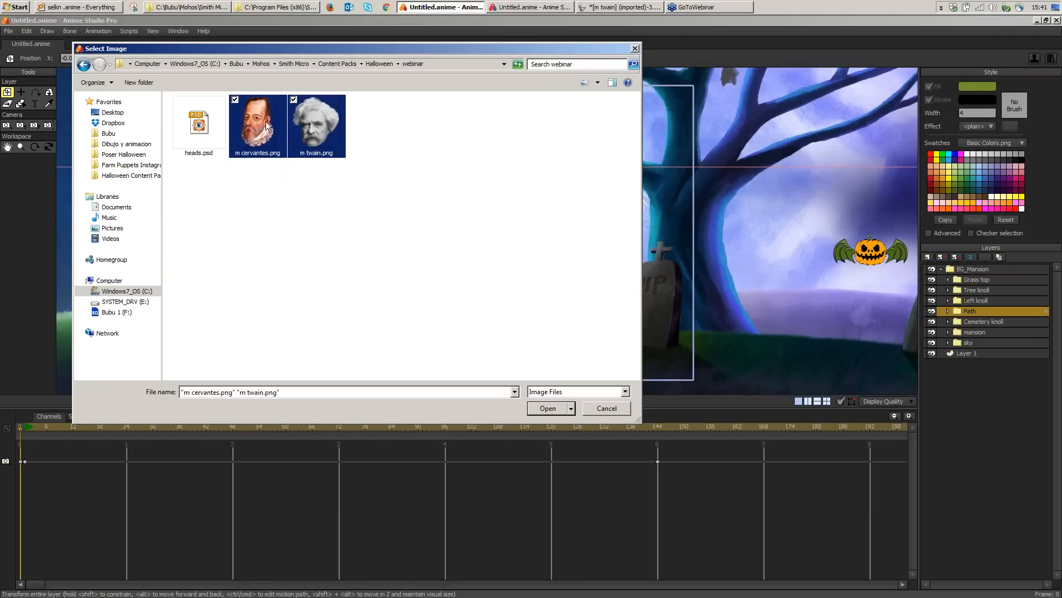
left_click(549, 409)
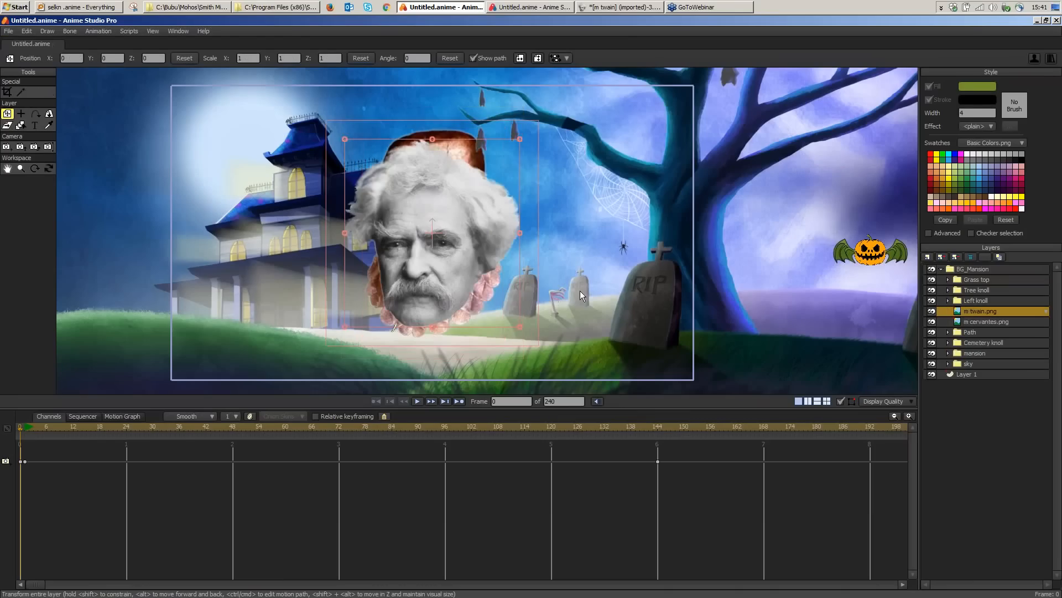
Step: Separate the two imported heads, moving Twain toward the tree and Cervantes in front of the mansion
left_click_drag(463, 268, 619, 243)
left_click(963, 322)
left_click_drag(384, 244, 293, 241)
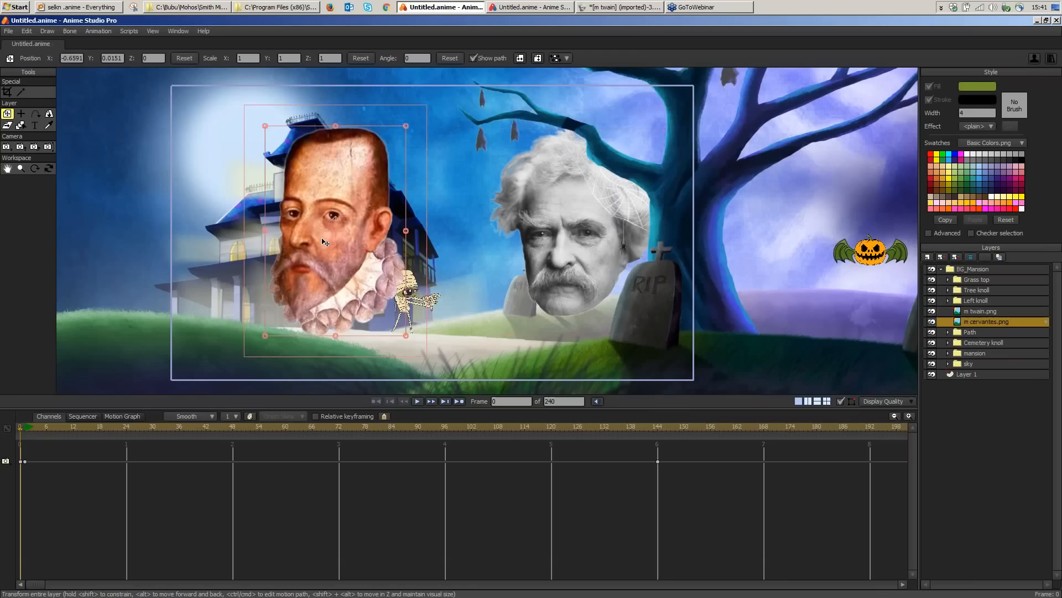
Step: Move the m twain.png layer into the Mummy group inside Cemetery knoll, between arm left and Head
left_click(948, 346)
left_click(948, 343)
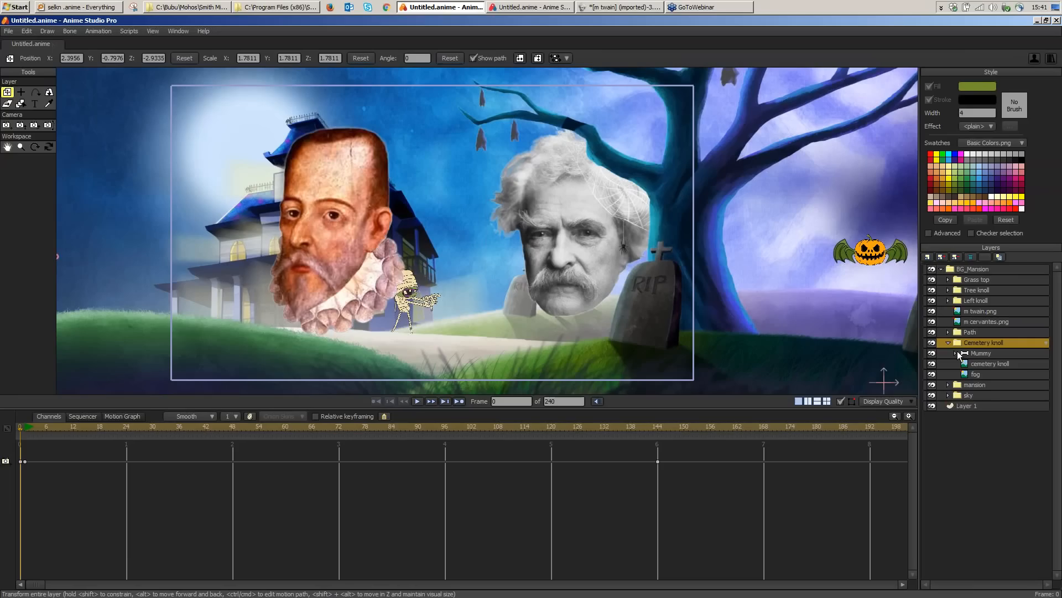
left_click(957, 353)
left_click(983, 310)
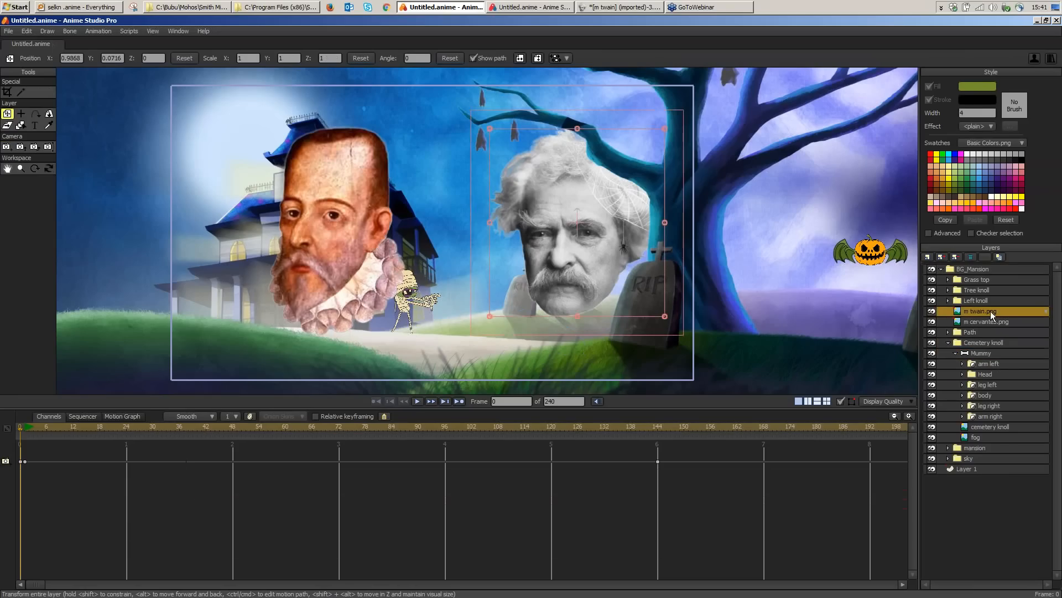
left_click(958, 353)
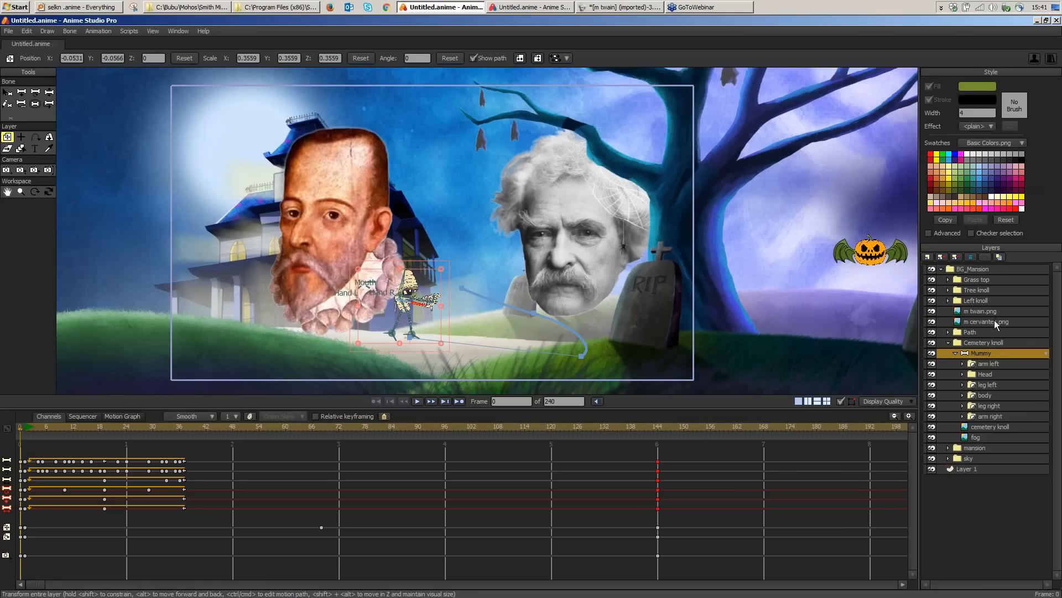
left_click(981, 310)
left_click_drag(984, 311, 991, 369)
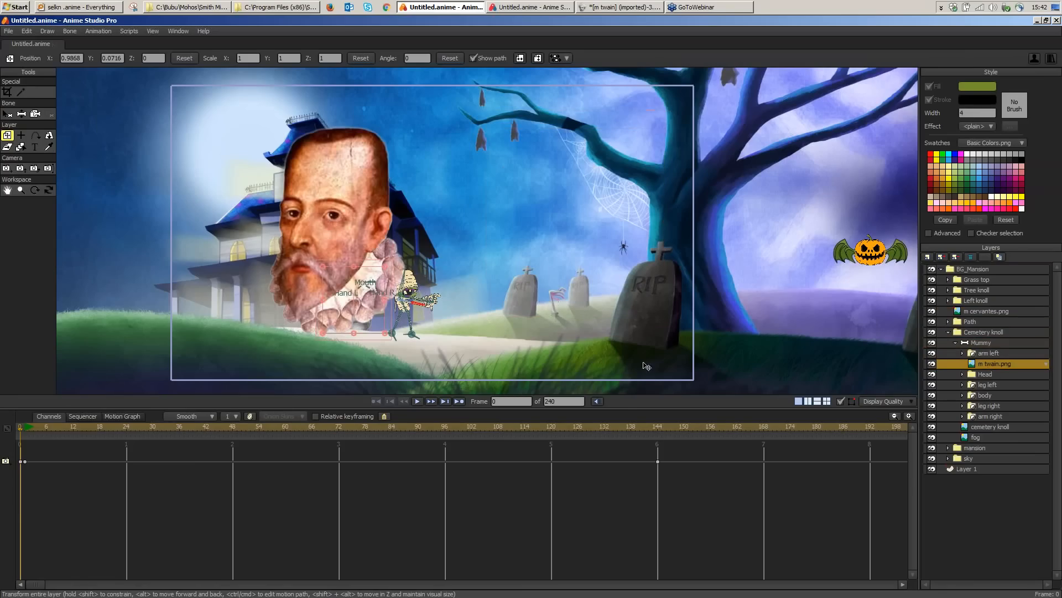
Step: Hide the m cervantes.png layer and fit Twain's head over the mummy's head at about 0.69 scale and -11.9° rotation
left_click_drag(377, 315, 465, 259)
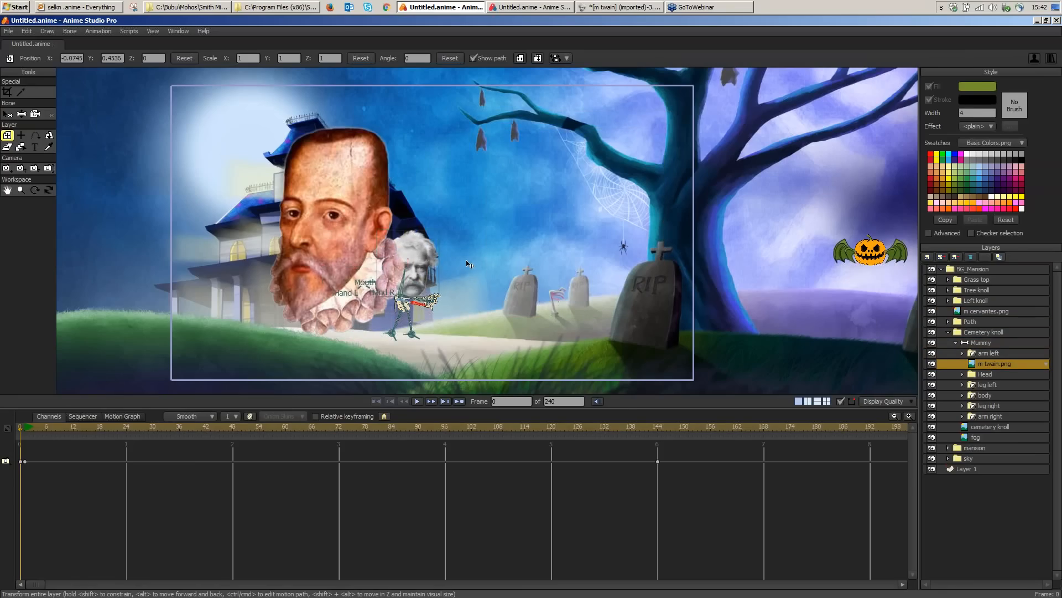
left_click(931, 311)
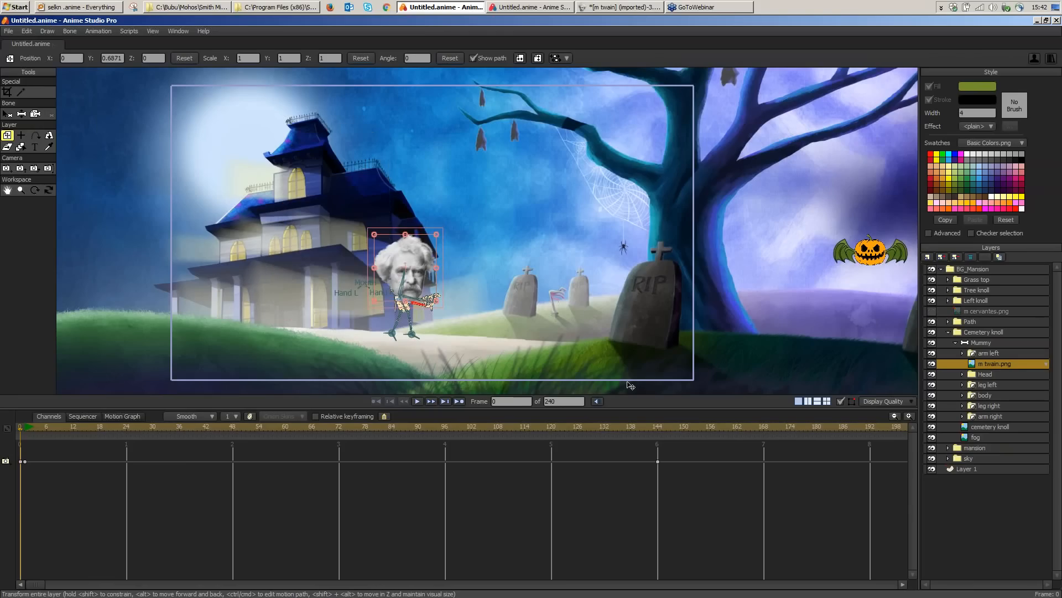
left_click(20, 190)
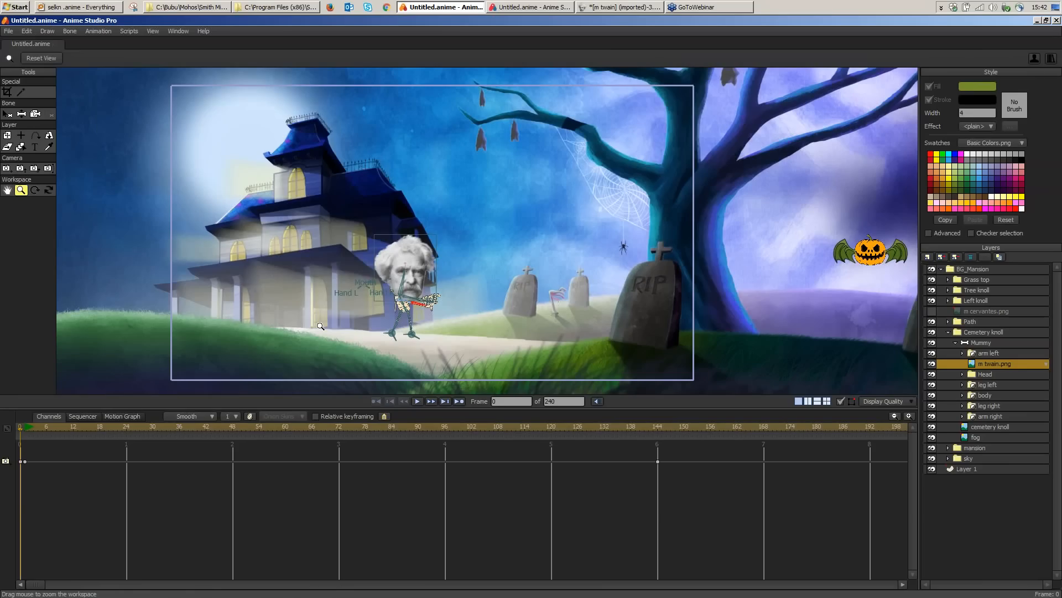
left_click_drag(321, 326, 321, 326)
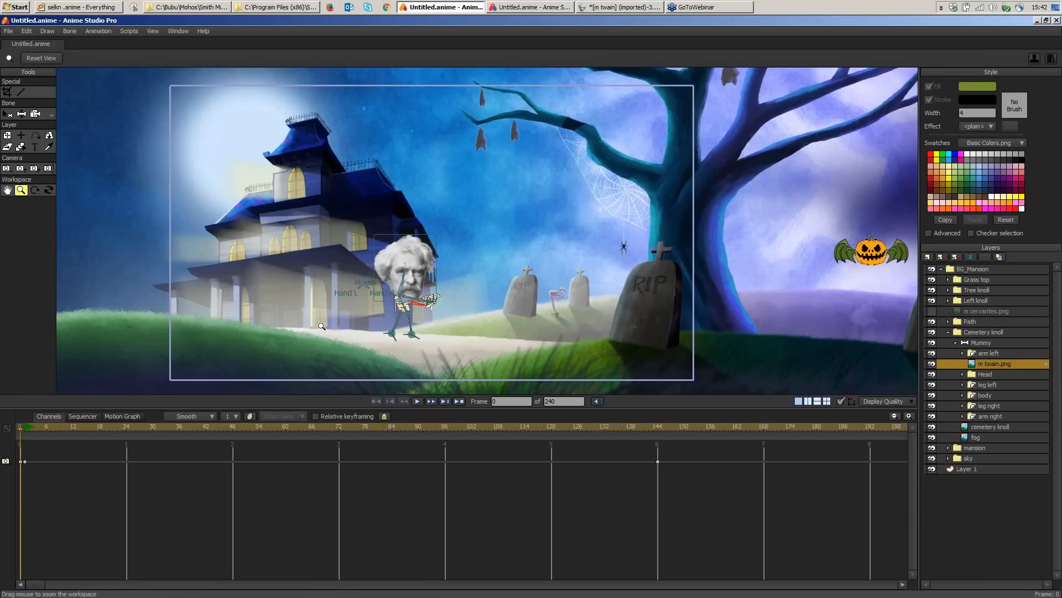
left_click(8, 190)
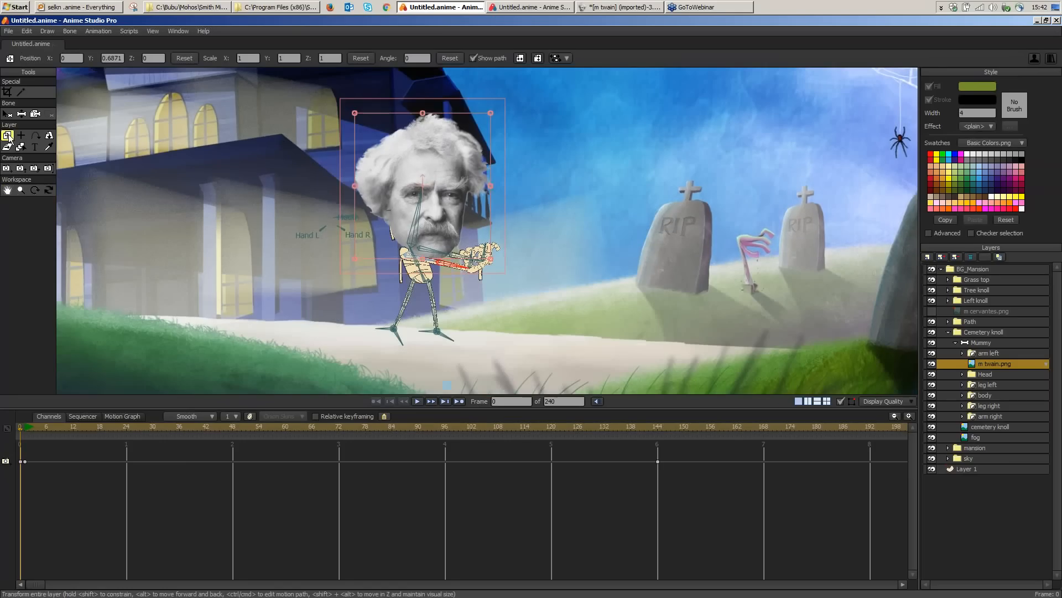
left_click_drag(489, 258, 427, 222)
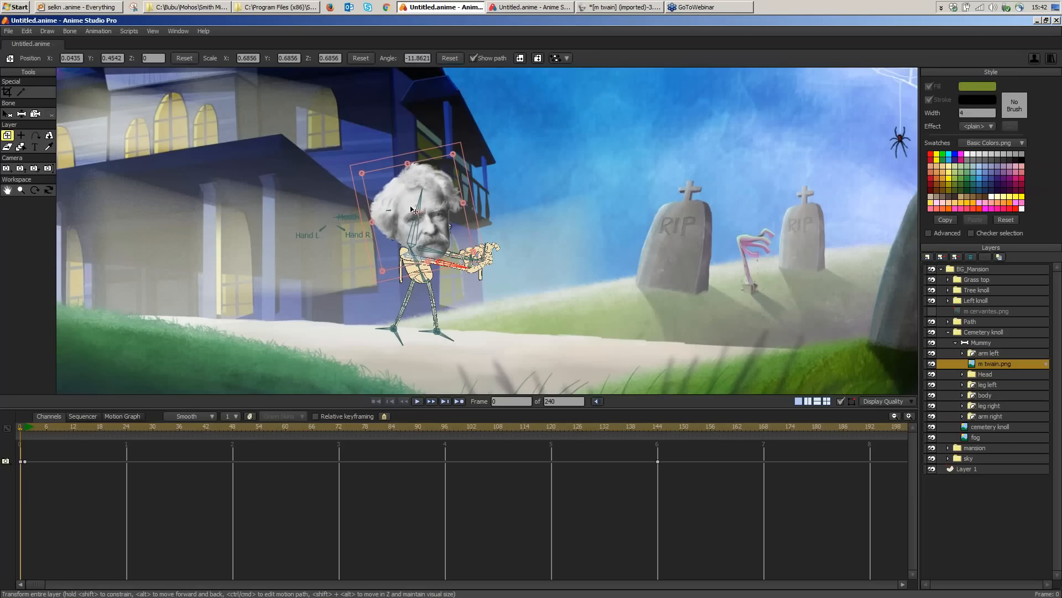
Step: Bind the m twain.png layer to the mummy's head bone and hide the original Head layer, leaving the Mummy group collapsed
left_click(36, 115)
left_click(8, 115)
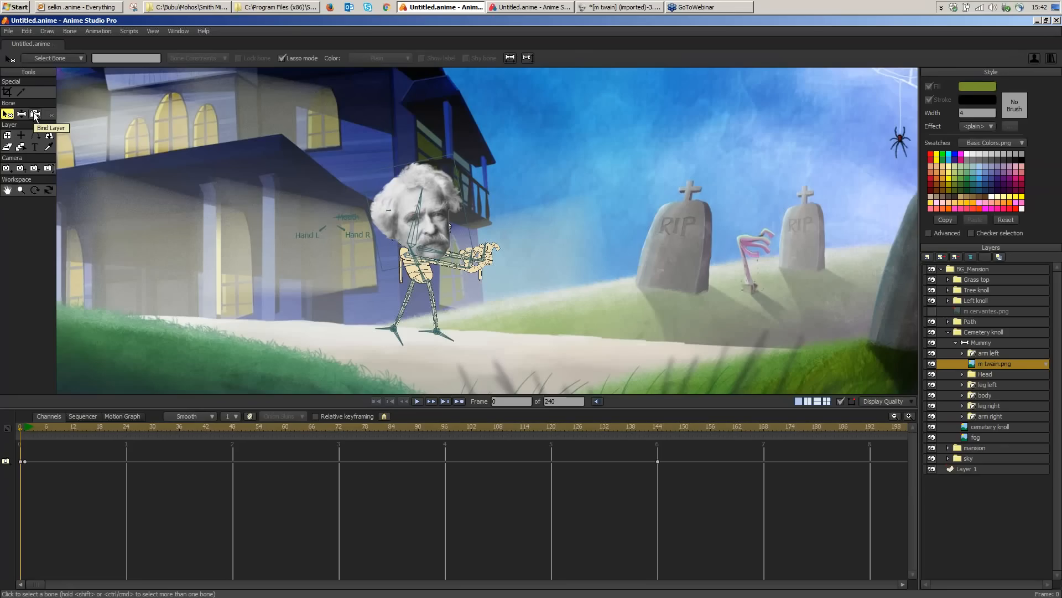
left_click(36, 114)
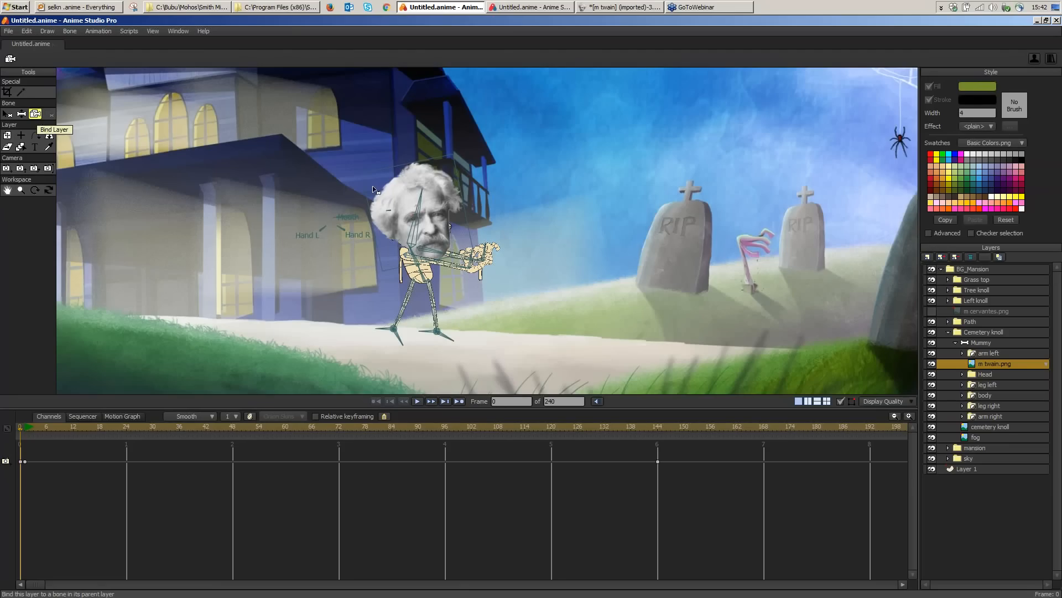
left_click(421, 216)
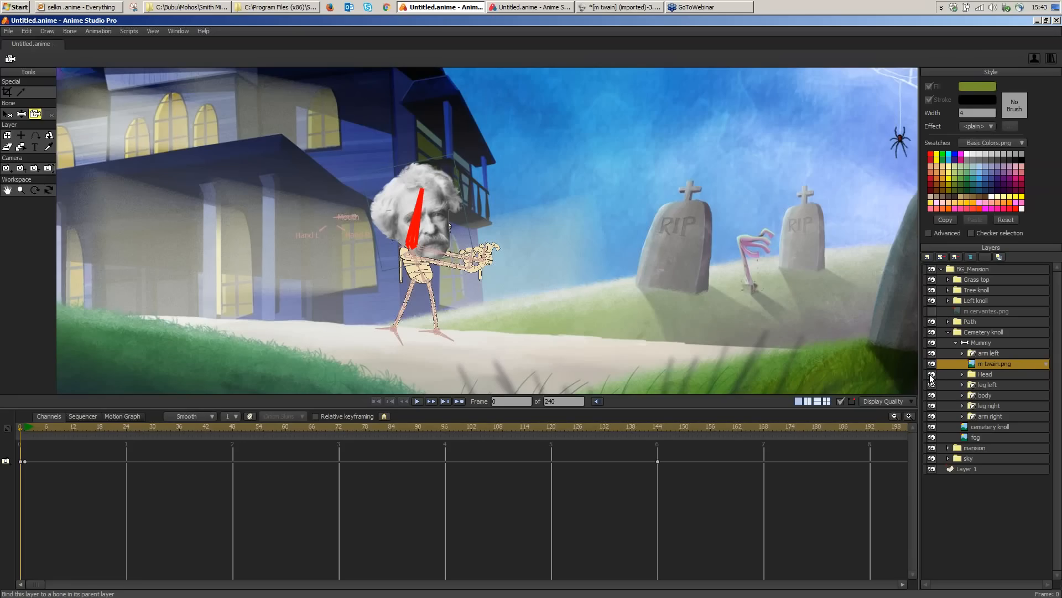
left_click(932, 376)
left_click(957, 342)
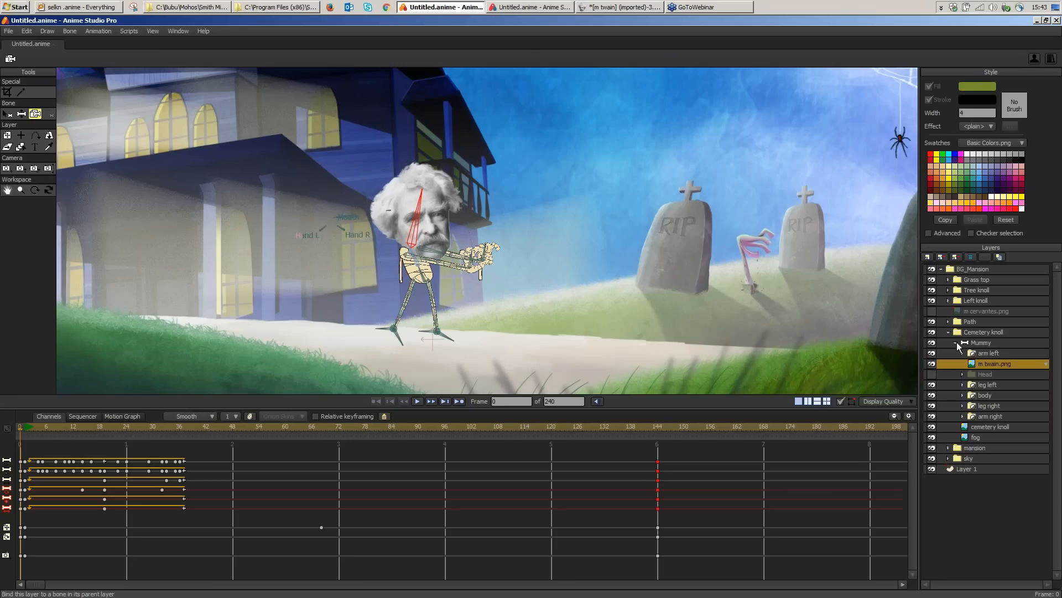
Step: Play the animation with the whole scene in view to check the mummy's new head, and stop playback
left_click(20, 191)
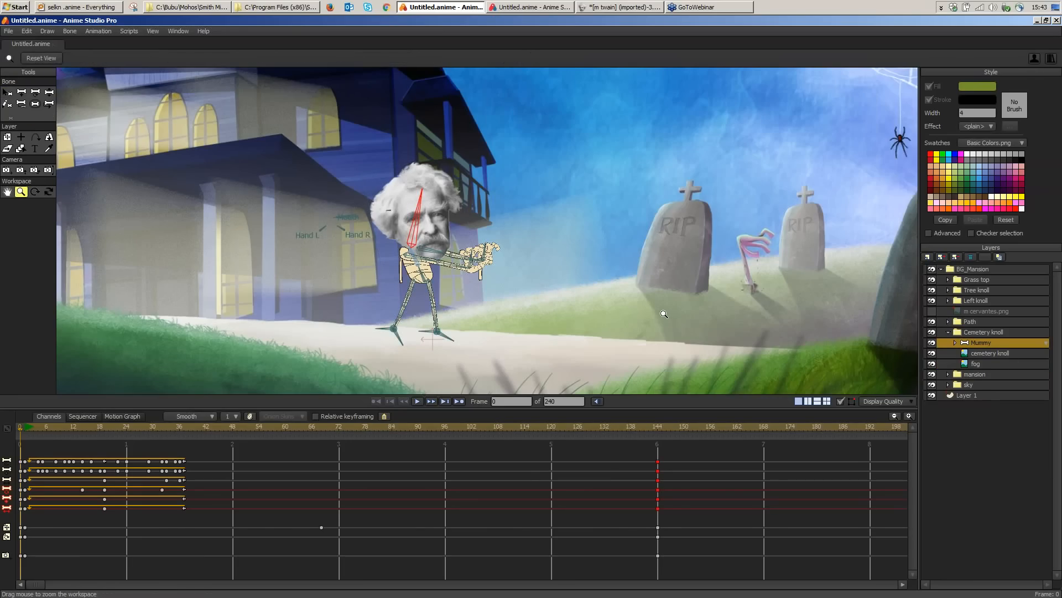
left_click_drag(664, 314, 327, 369)
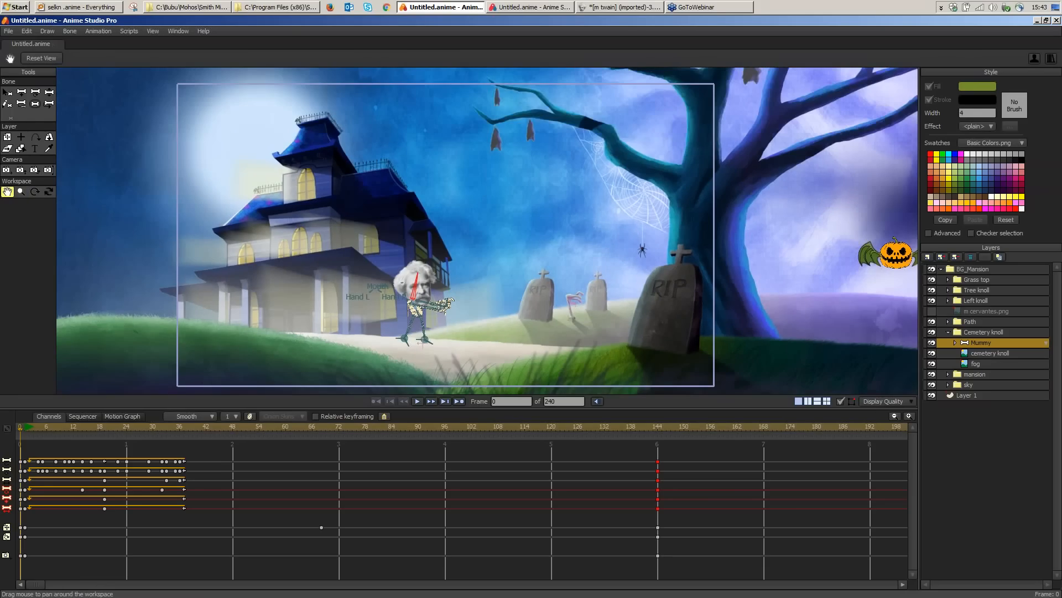
left_click(417, 401)
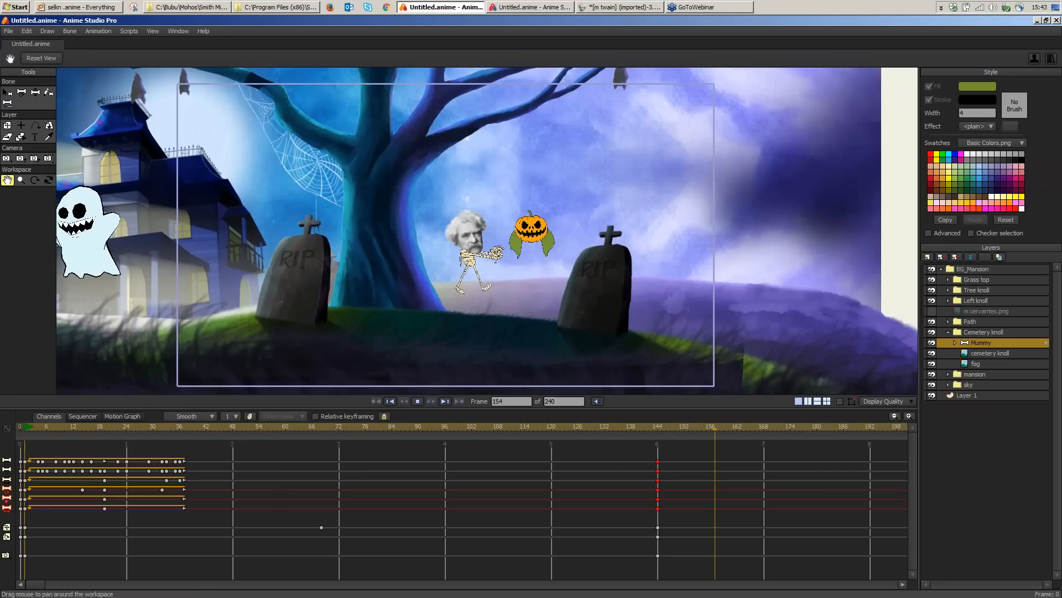
key("space")
Step: Show the m cervantes.png layer and move it from below Left knoll into the Pumpkin Bat group inside Path, beneath wing 1
left_click(931, 311)
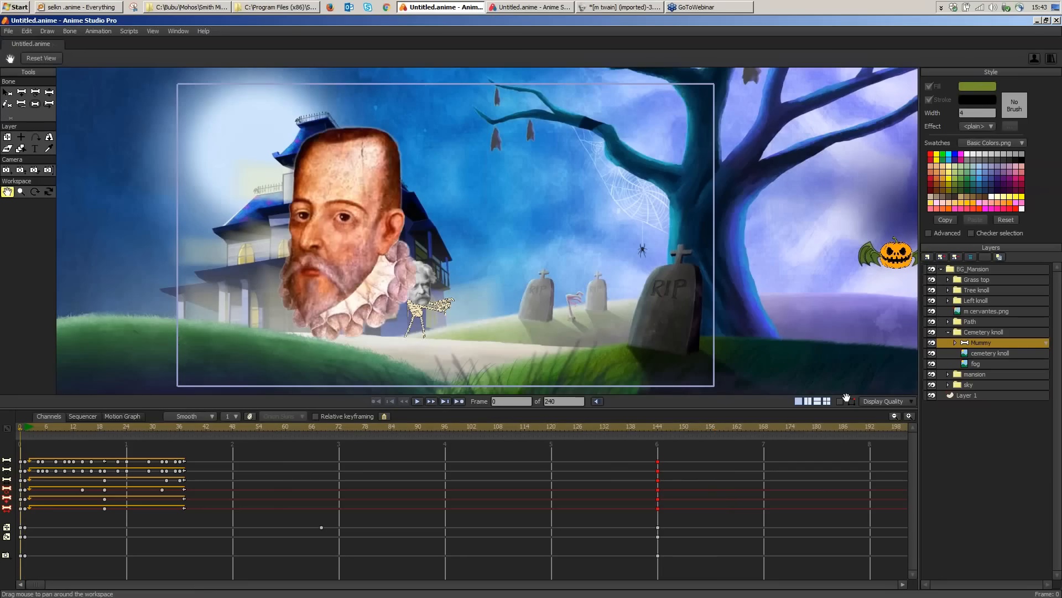
left_click(948, 332)
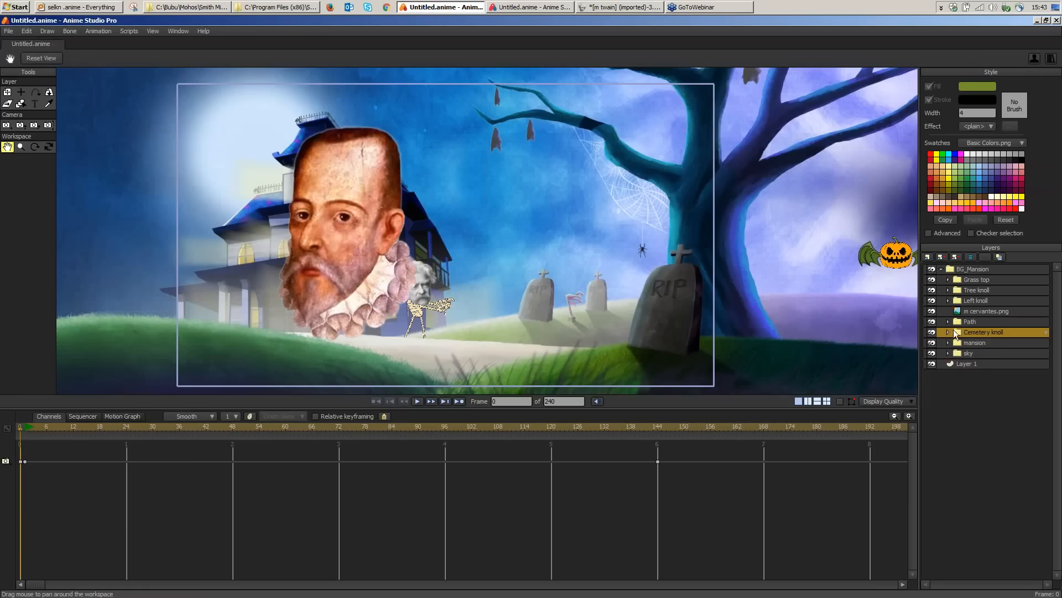
left_click(949, 321)
left_click(956, 332)
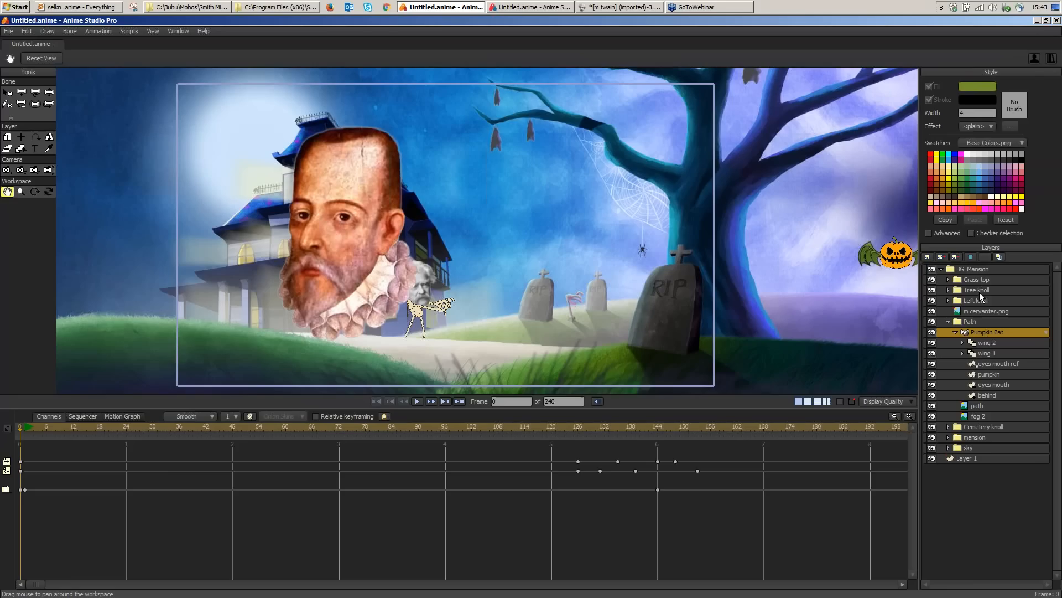
left_click(979, 309)
left_click_drag(982, 317, 1000, 360)
Step: Hide the bat's eyes mouth ref, pumpkin, eyes mouth and behind layers, and place m cervantes.png above wing 2
left_click(931, 364)
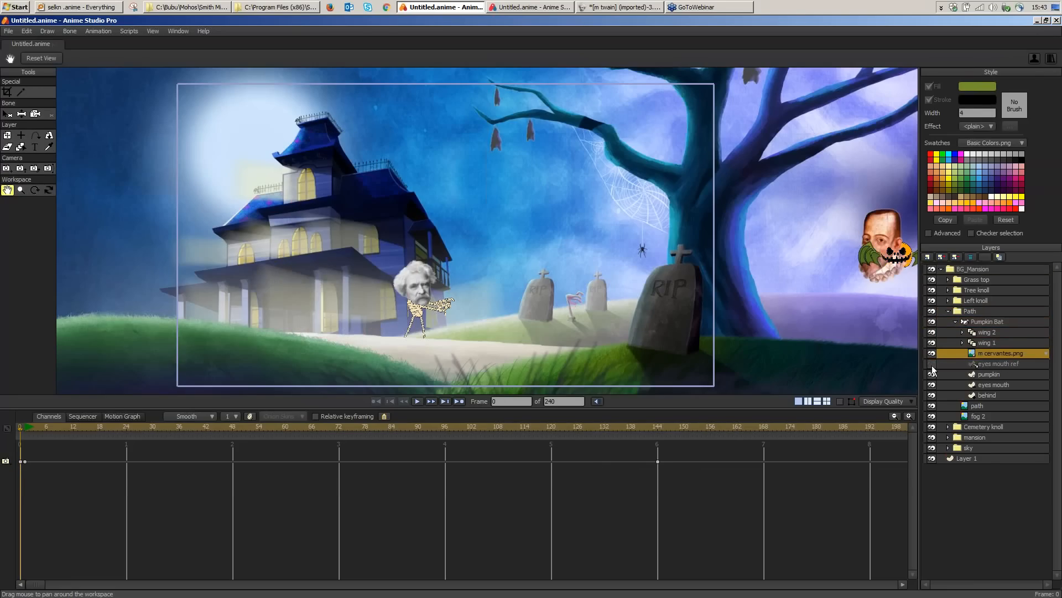
left_click(932, 374)
left_click(932, 385)
left_click(934, 396)
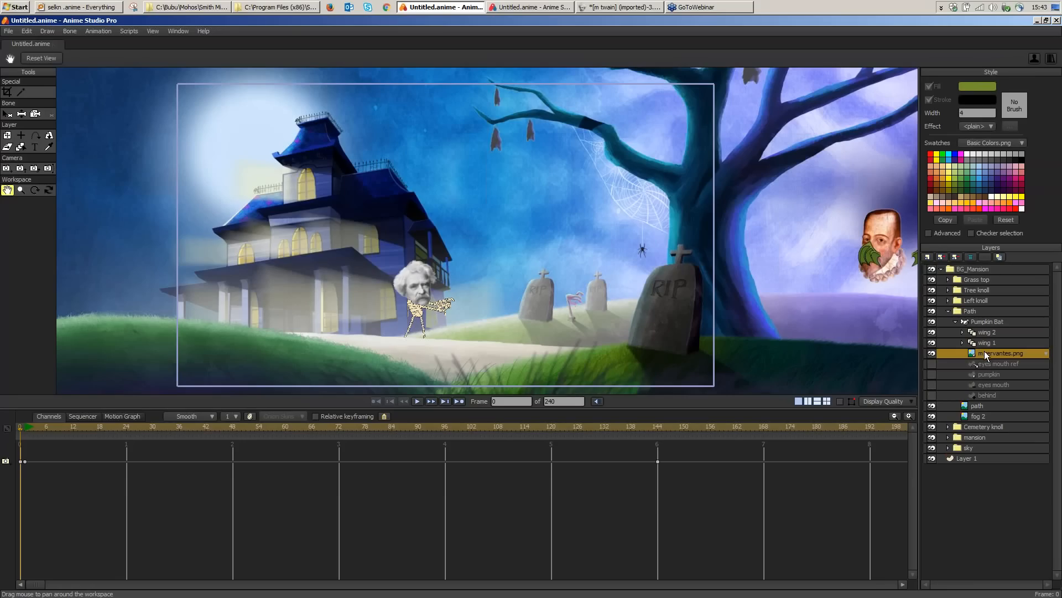
left_click_drag(985, 351, 998, 331)
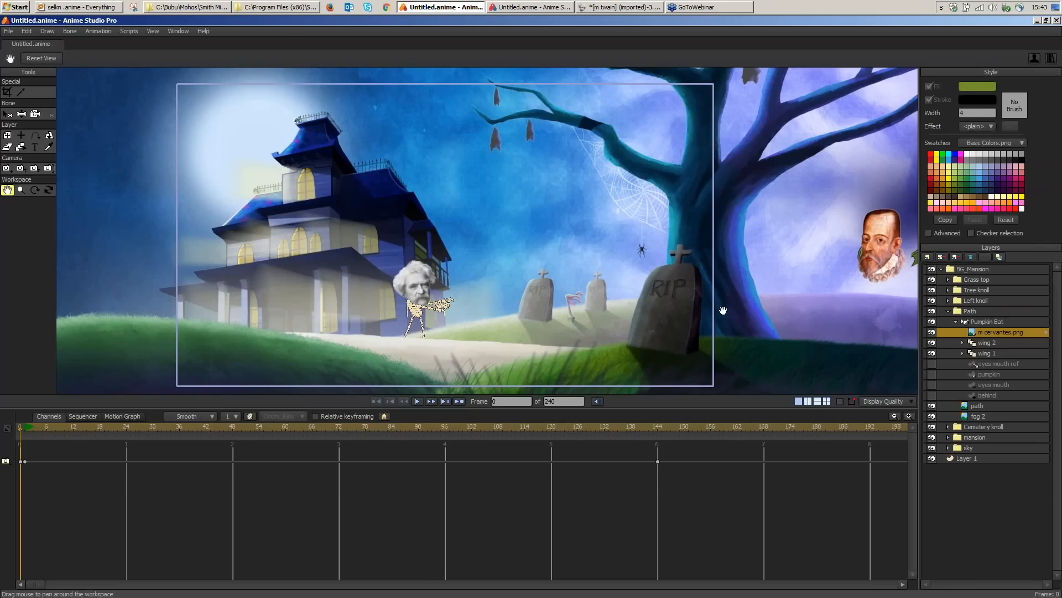
Step: Fit Cervantes' head between the two bat wings at about 0.78 scale
left_click_drag(723, 310, 298, 214)
left_click(21, 190)
left_click_drag(314, 234, 293, 204)
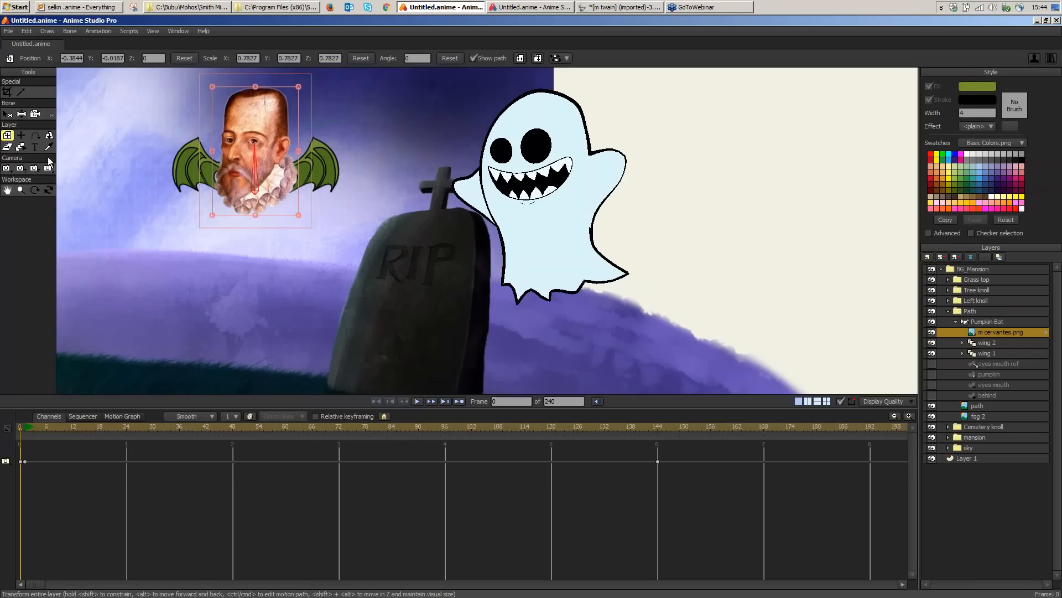
Step: Bind the m cervantes.png layer to the bat's central vertical bone and collapse the Path group
left_click(35, 114)
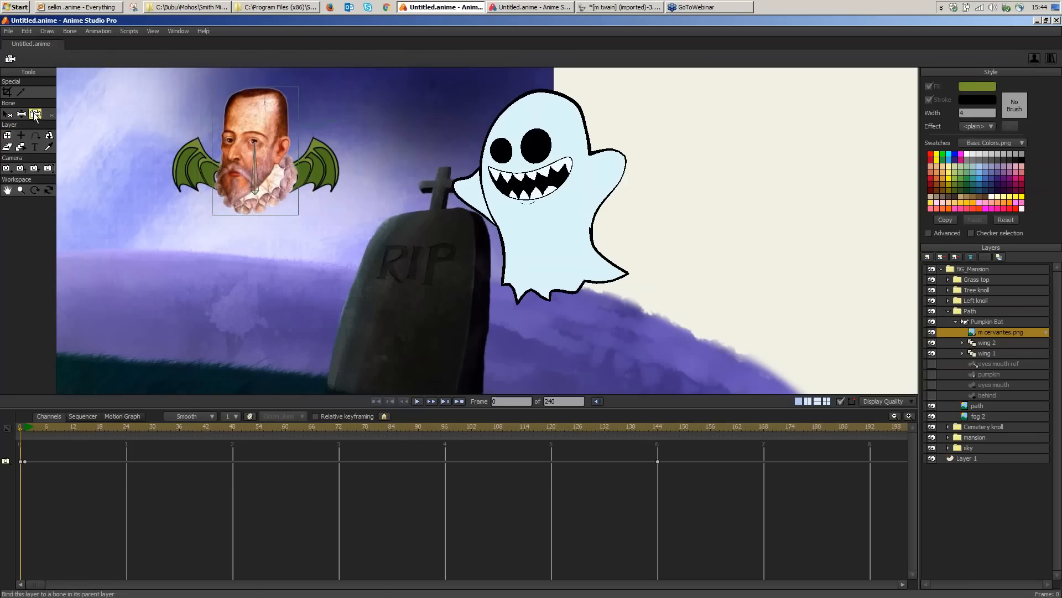
left_click(256, 166)
left_click(951, 311)
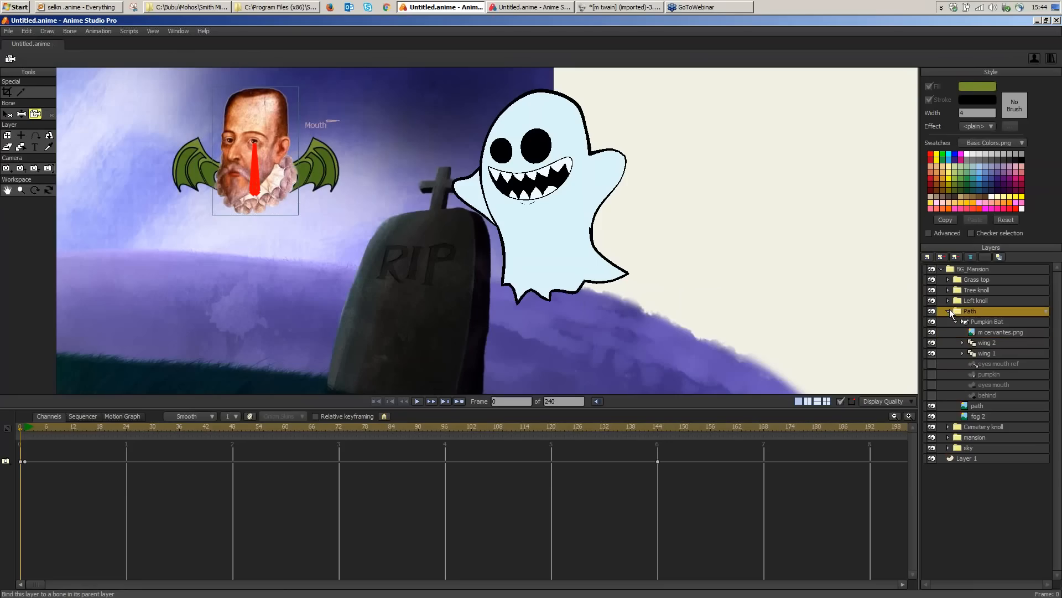
left_click(949, 311)
Step: Reset the view to show only the output area, play the animation to check both new heads, and return to frame 0
left_click(973, 269)
left_click(21, 146)
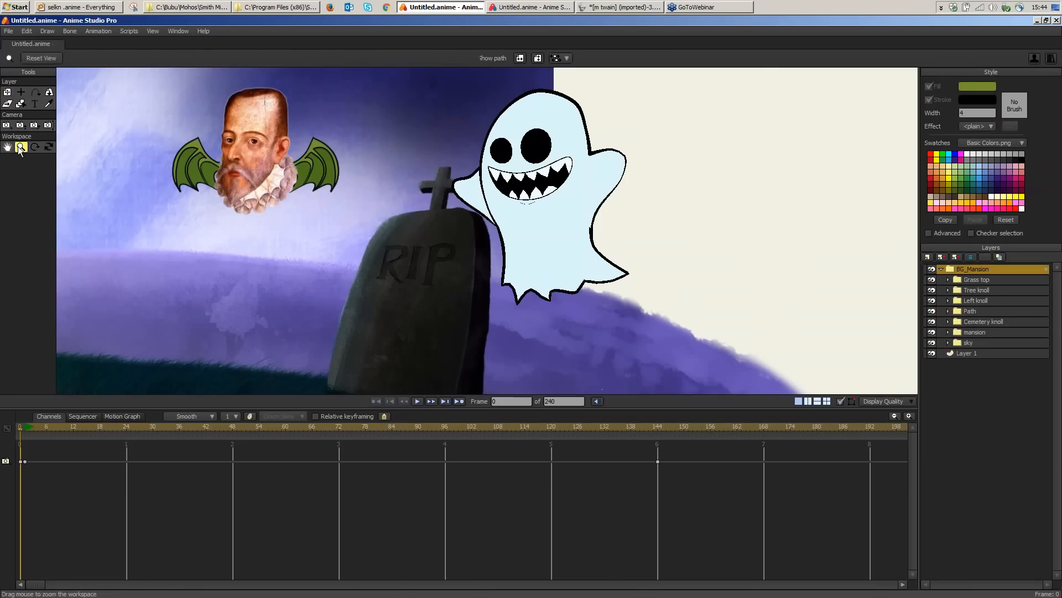
left_click(43, 58)
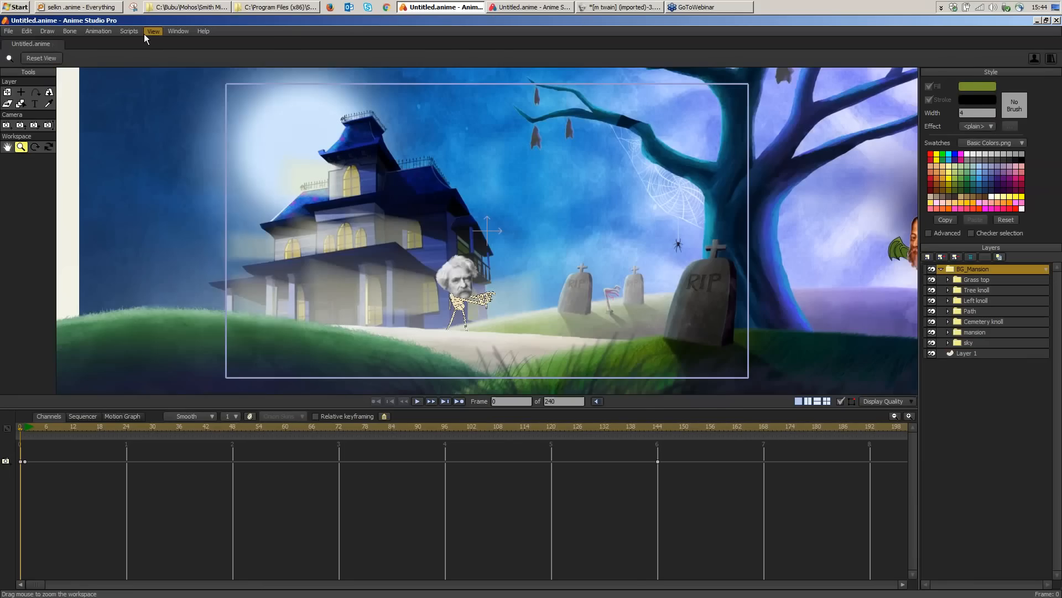
left_click(152, 32)
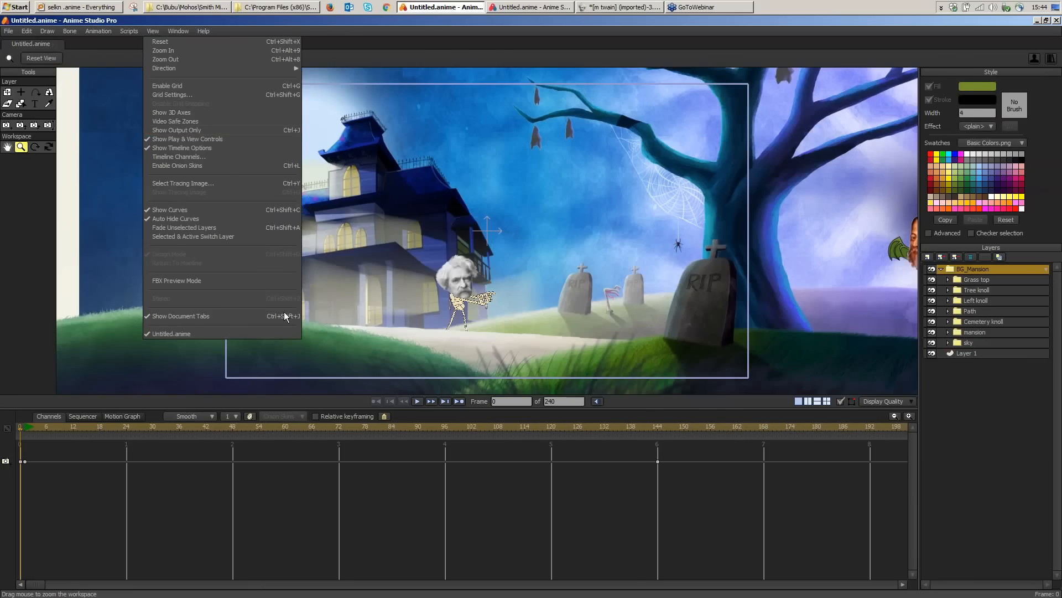
key("ctrl+j")
left_click(840, 401)
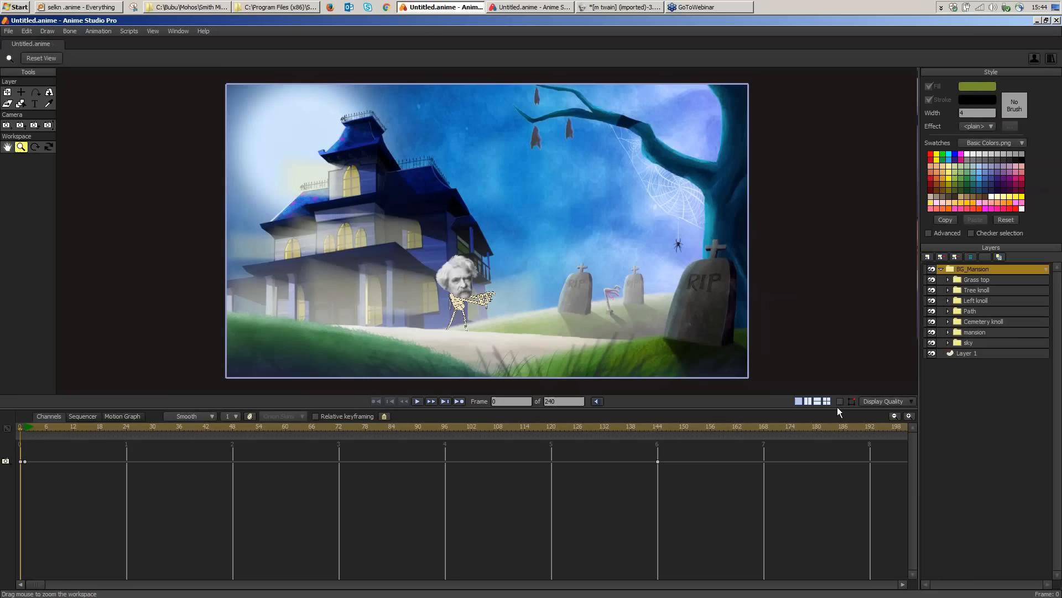
left_click(418, 401)
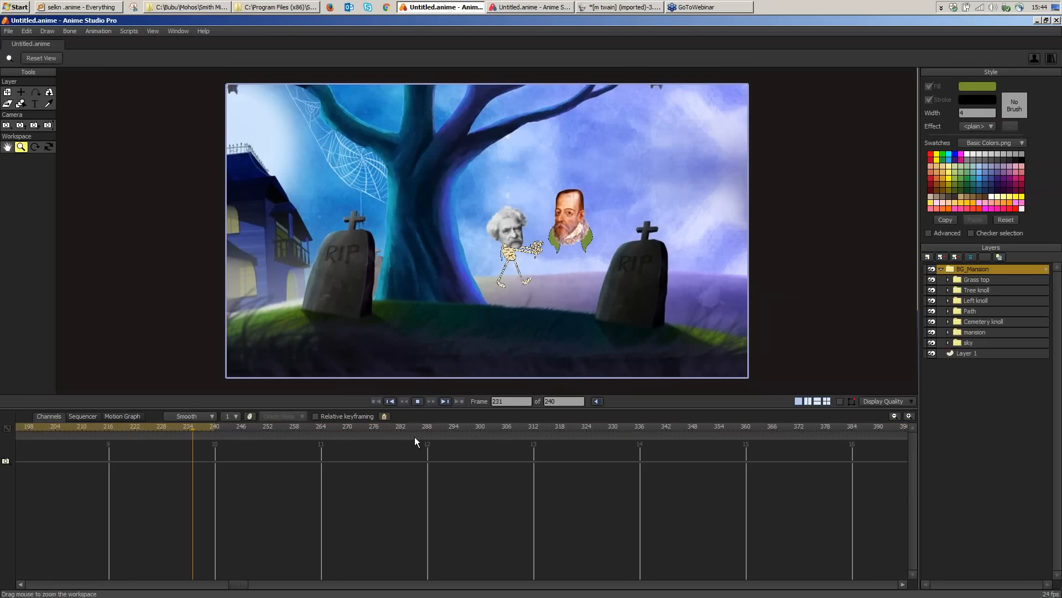
left_click(9, 433)
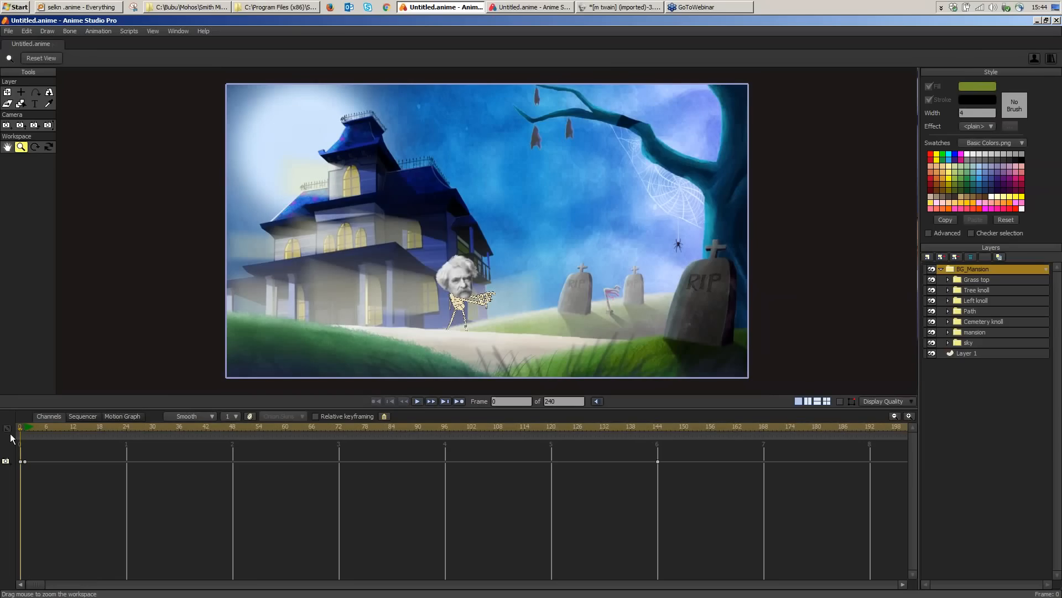
Step: Insert a red Agency FB Bold text reading "I LOVE YOU" and "MARK AND MIGUEL" on two centred lines
left_click(69, 34)
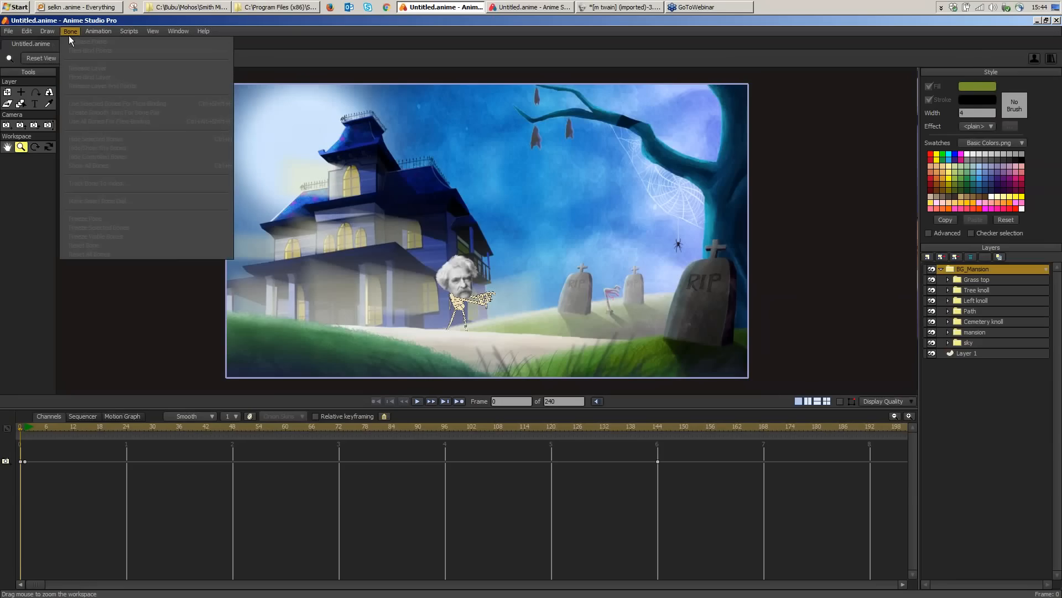
mouse_move(49, 33)
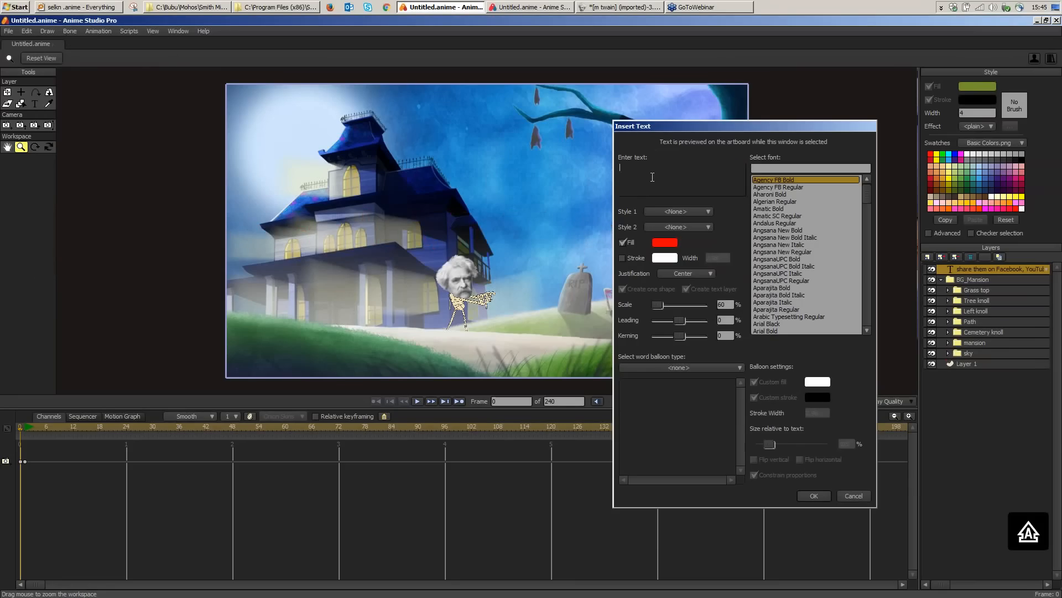
type("i")
key("BackSpace")
type("I LOVE YOU")
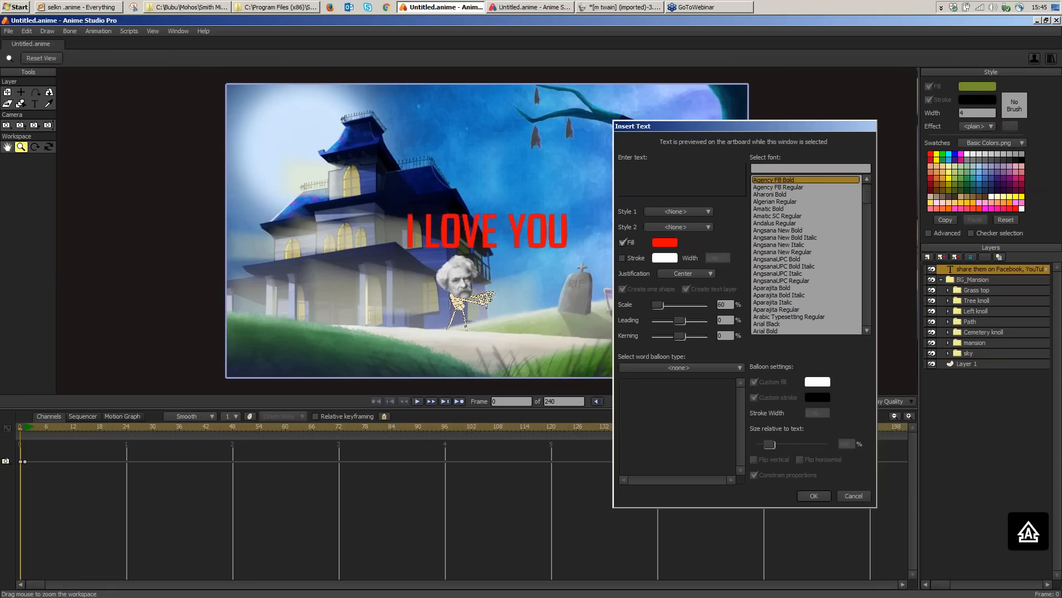
key("Return")
type("MAR")
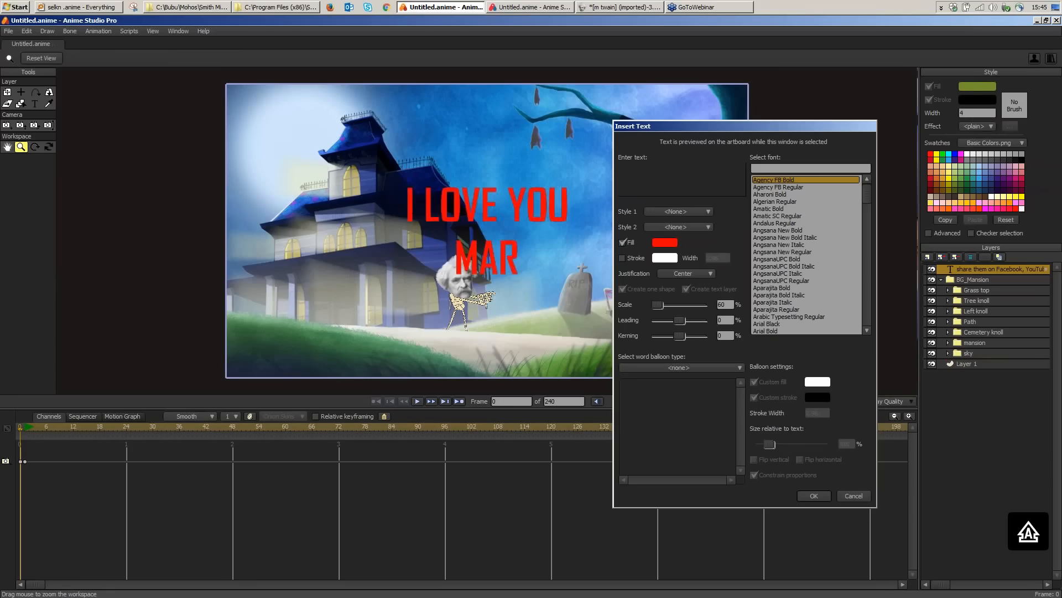
type("K AND MIGUE")
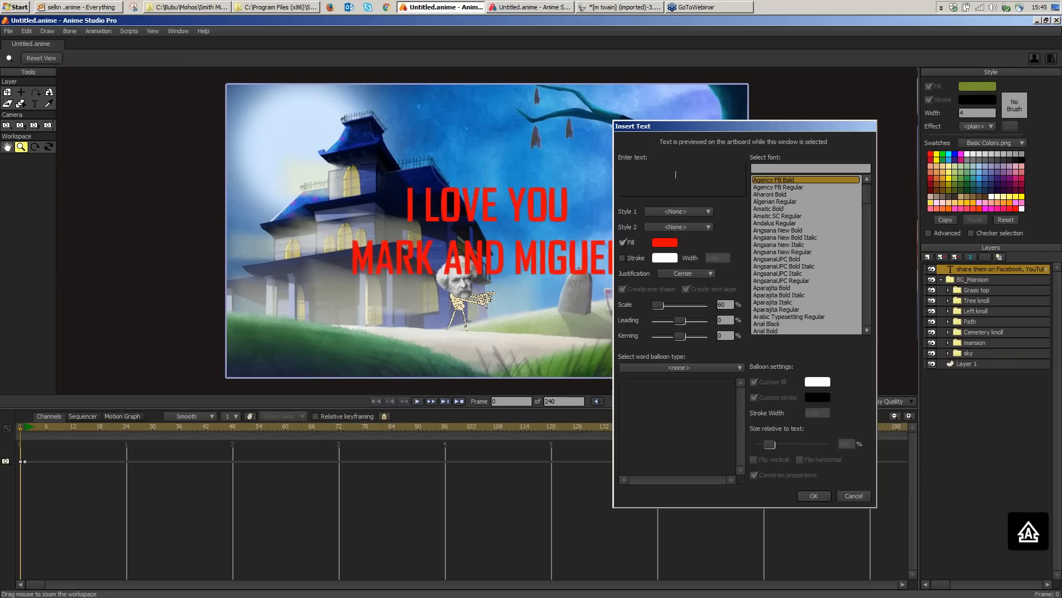
left_click(816, 497)
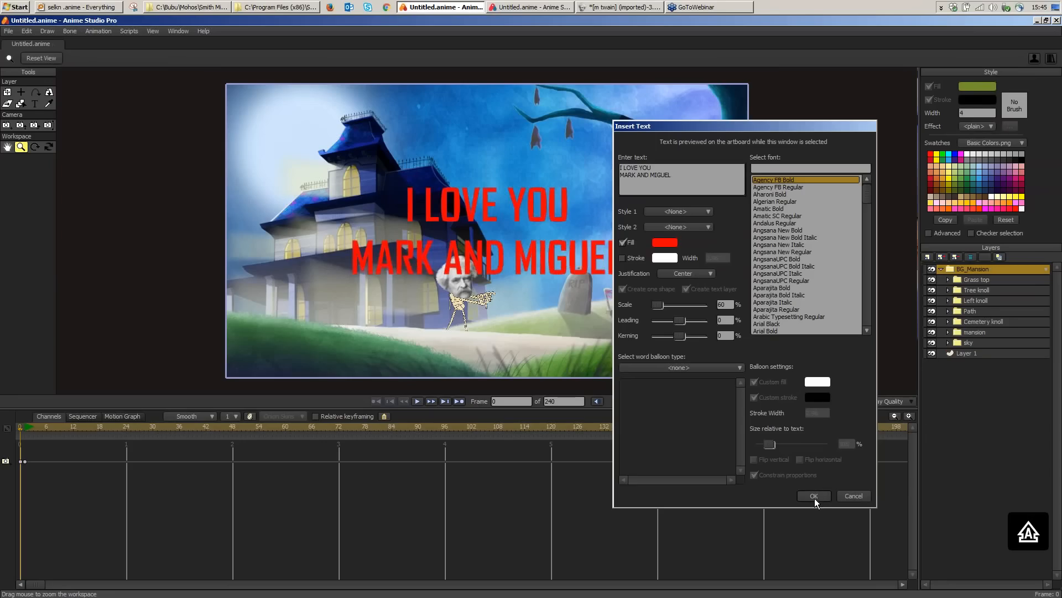
left_click(815, 496)
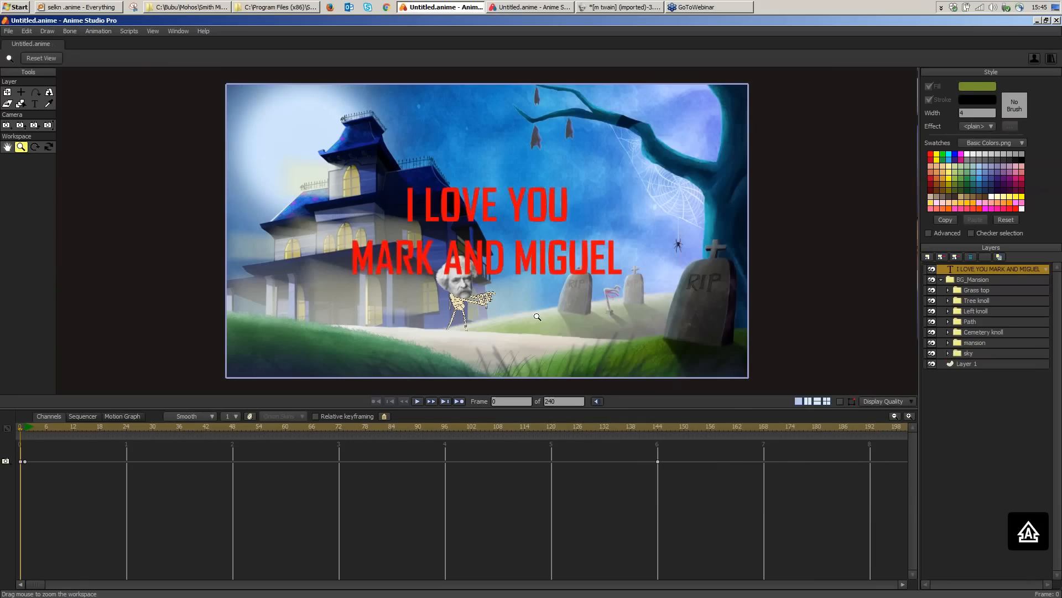
Step: Move the text layer over the mansion to about X -0.64, Y 0.39, and check its framing at several frames
left_click(8, 92)
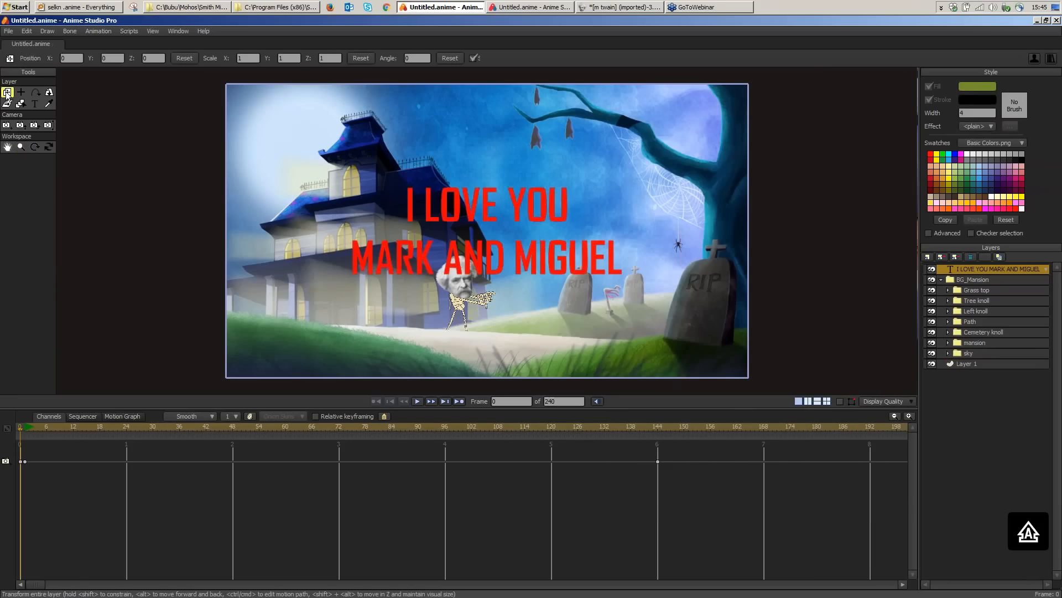
left_click_drag(547, 259, 450, 202)
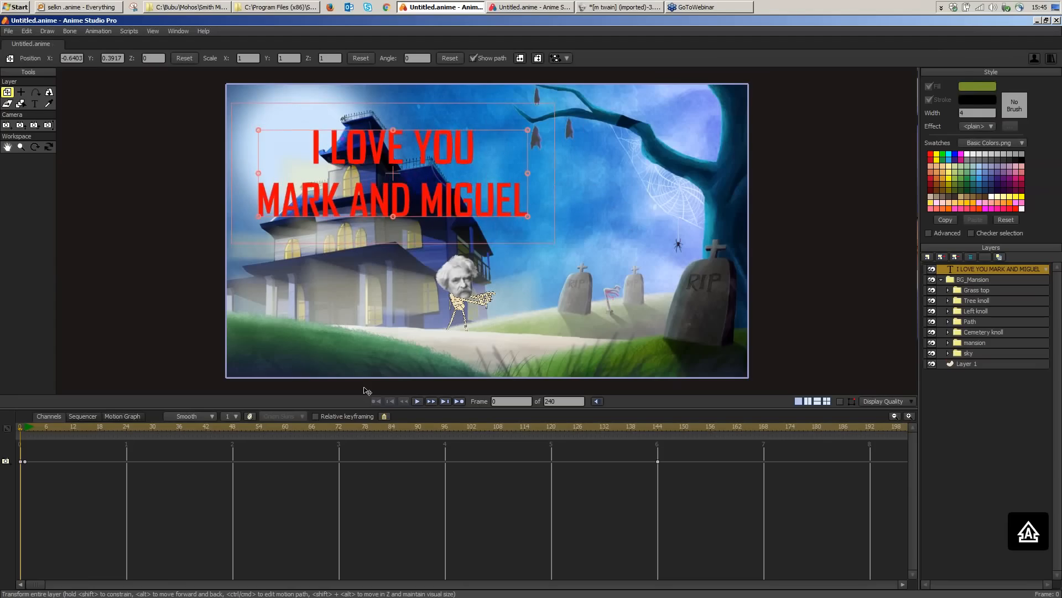
left_click(48, 430)
left_click(183, 427)
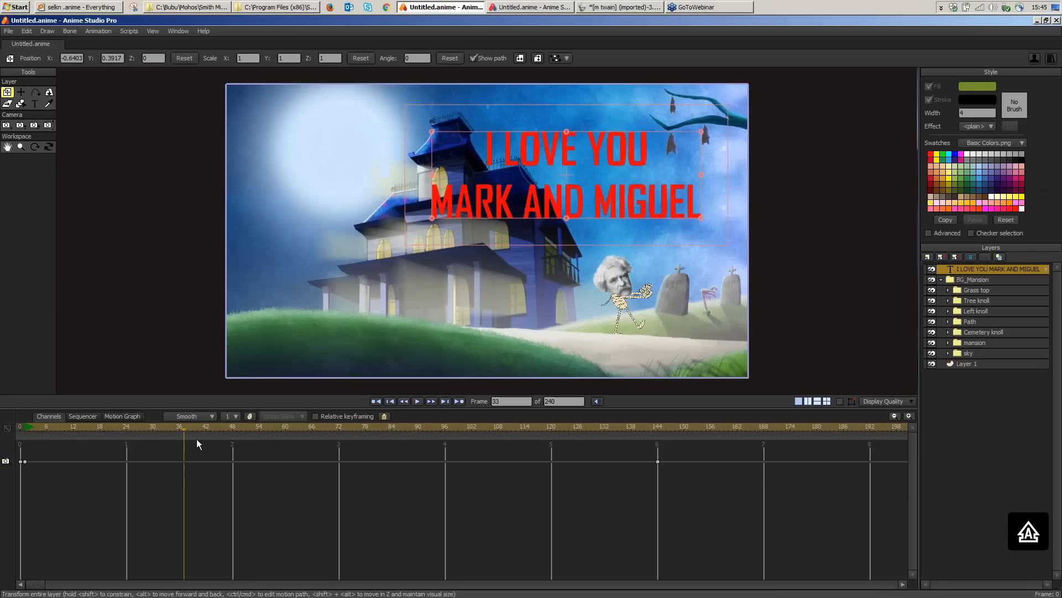
left_click_drag(197, 440, 123, 433)
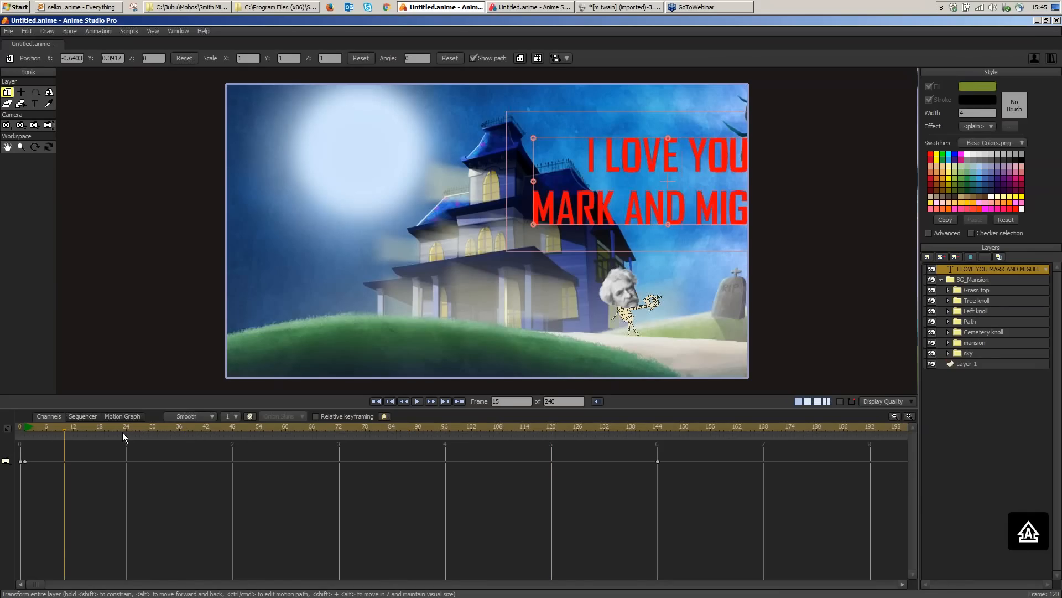
left_click(762, 425)
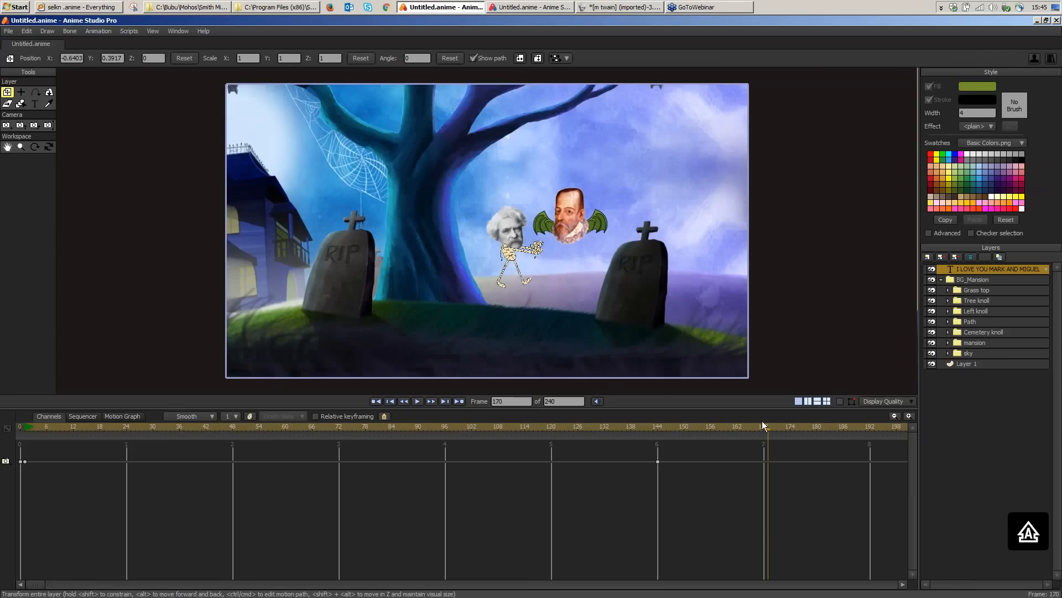
Step: Make the I LOVE YOU MARK AND MIGUEL layer invisible from frame 1
left_click(29, 446)
left_click_drag(28, 445, 24, 446)
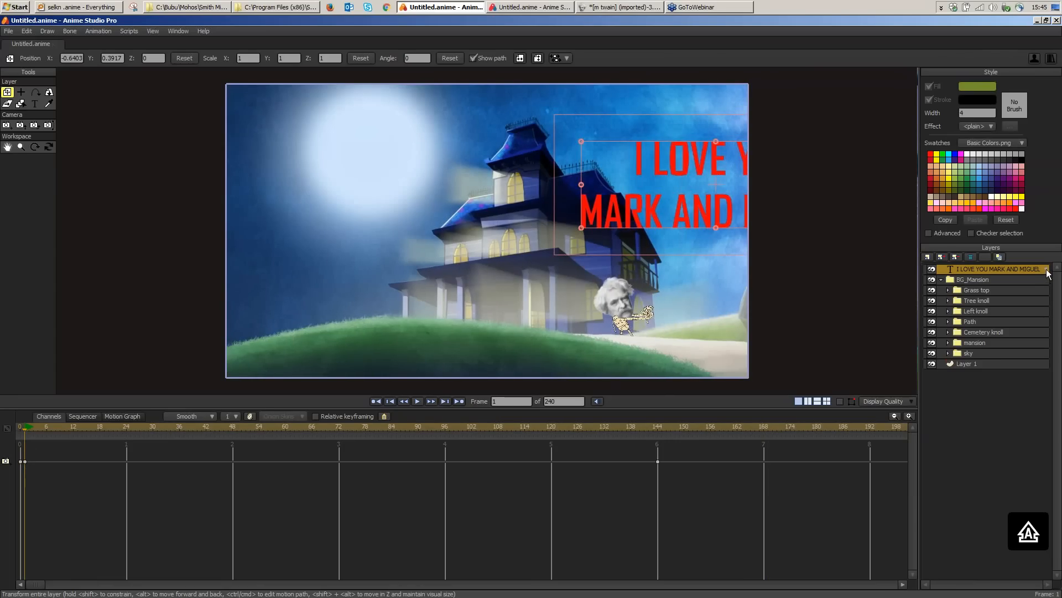
double_click(1048, 272)
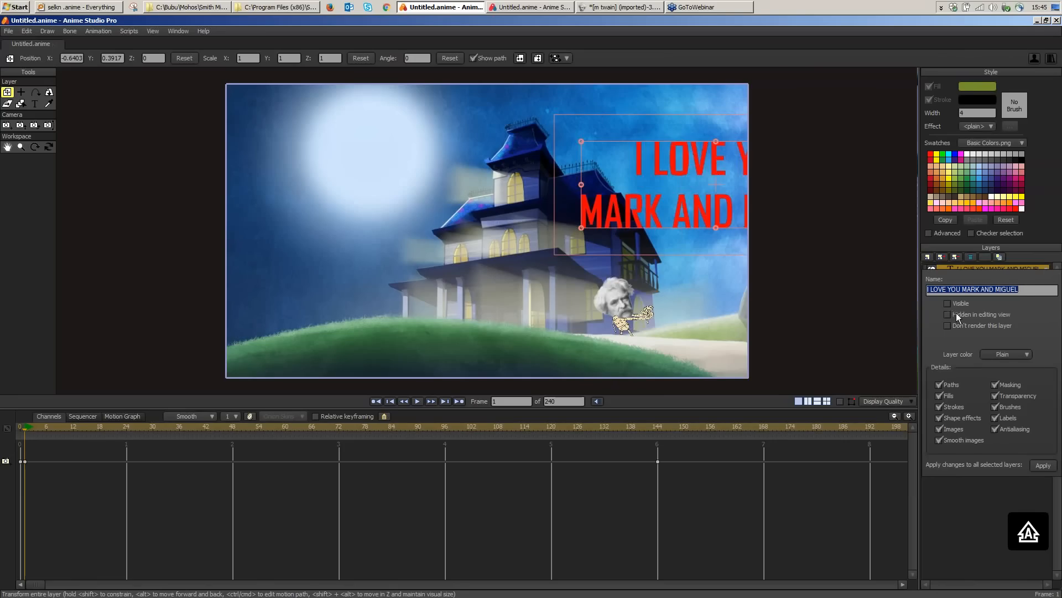
left_click(960, 520)
key("Caps_Lock")
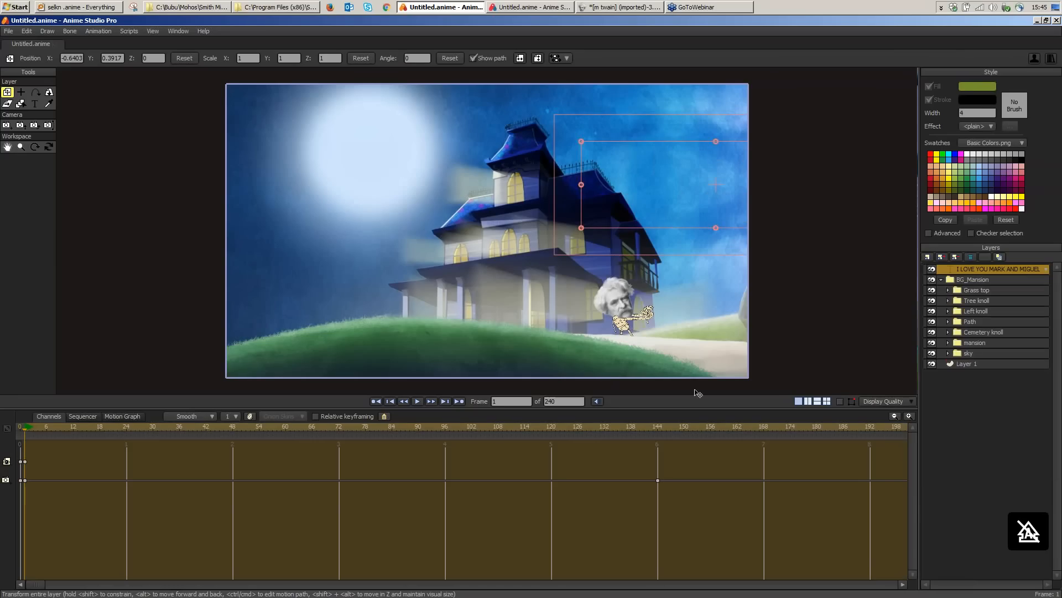
Step: Find the moment when both characters are together and make the text layer visible from frame 155
left_click(29, 431)
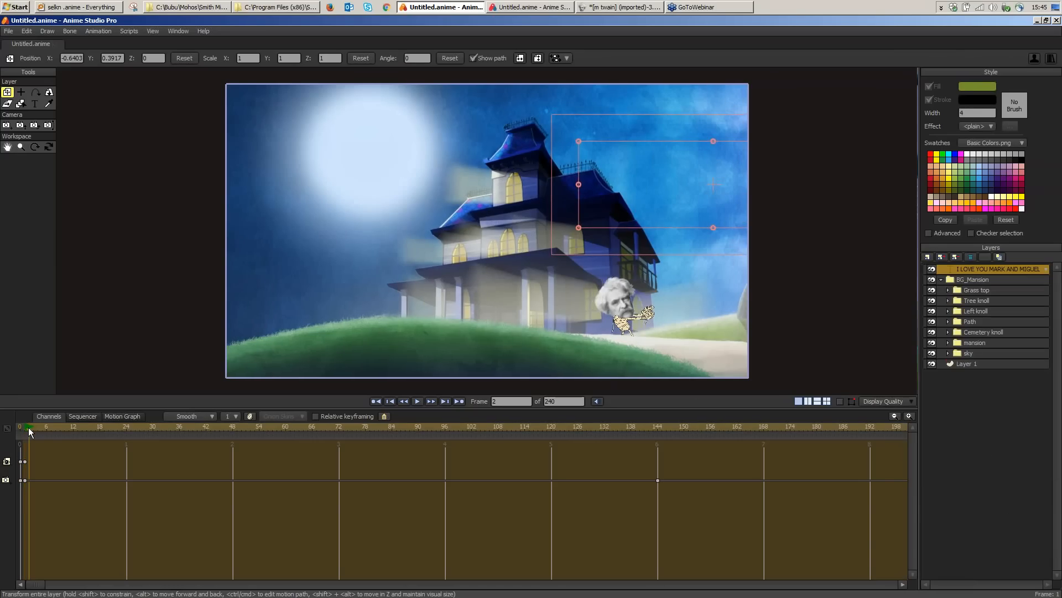
left_click_drag(29, 428, 65, 430)
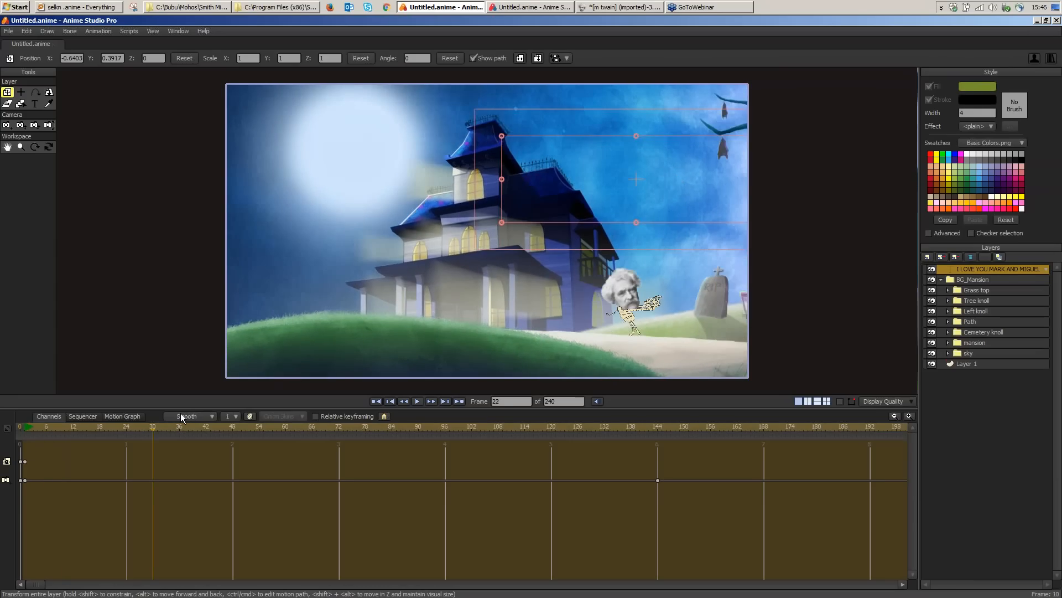
left_click(597, 428)
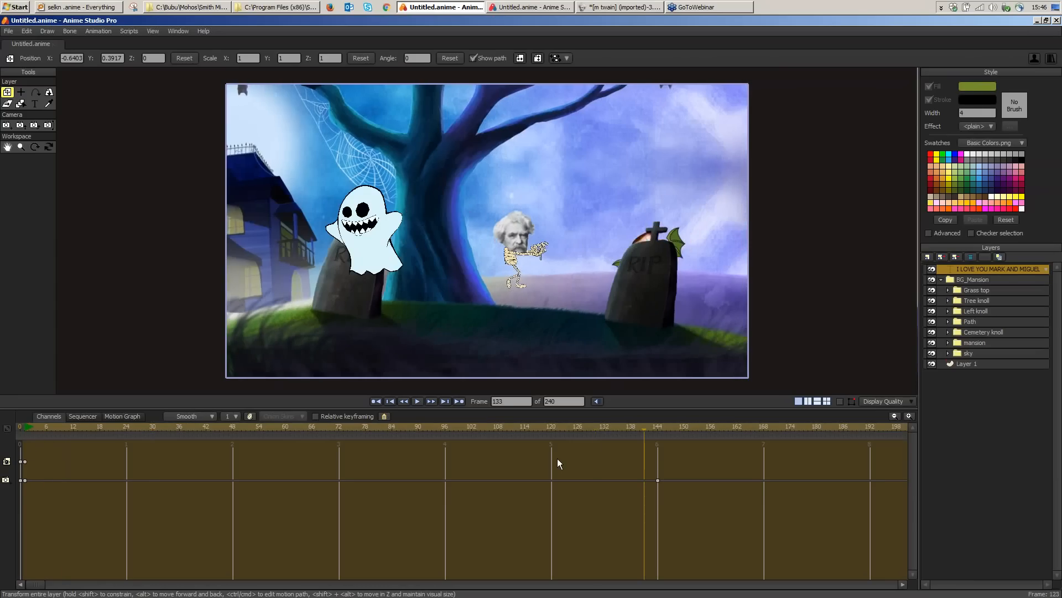
left_click(1046, 270)
left_click(952, 304)
left_click(818, 482)
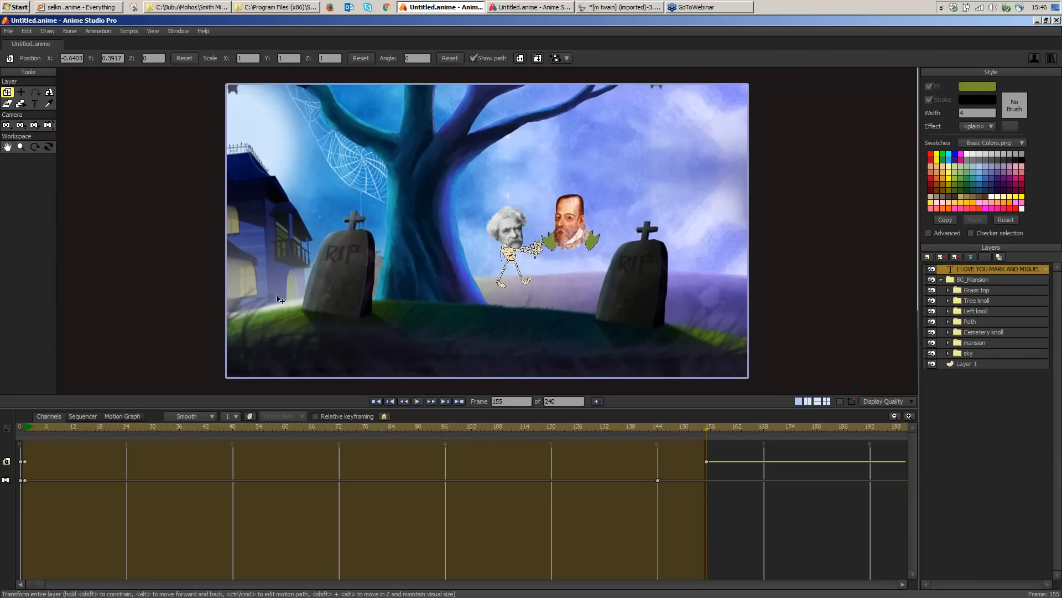
Step: Animate the text's position between frames 155 and 161, placing it over the tree at about X 1.94, Y 0.28
left_click_drag(311, 294, 480, 100)
left_click_drag(710, 427, 734, 427)
left_click_drag(607, 287, 612, 411)
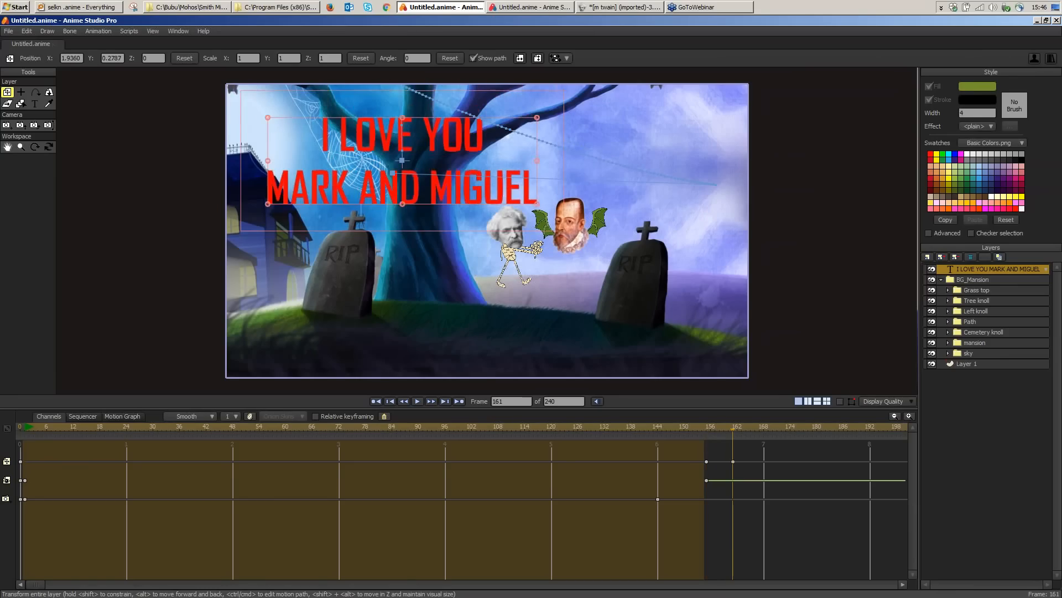
Step: Play the closing part of the scene and set the animation's last frame to 192
left_click(696, 428)
key("space")
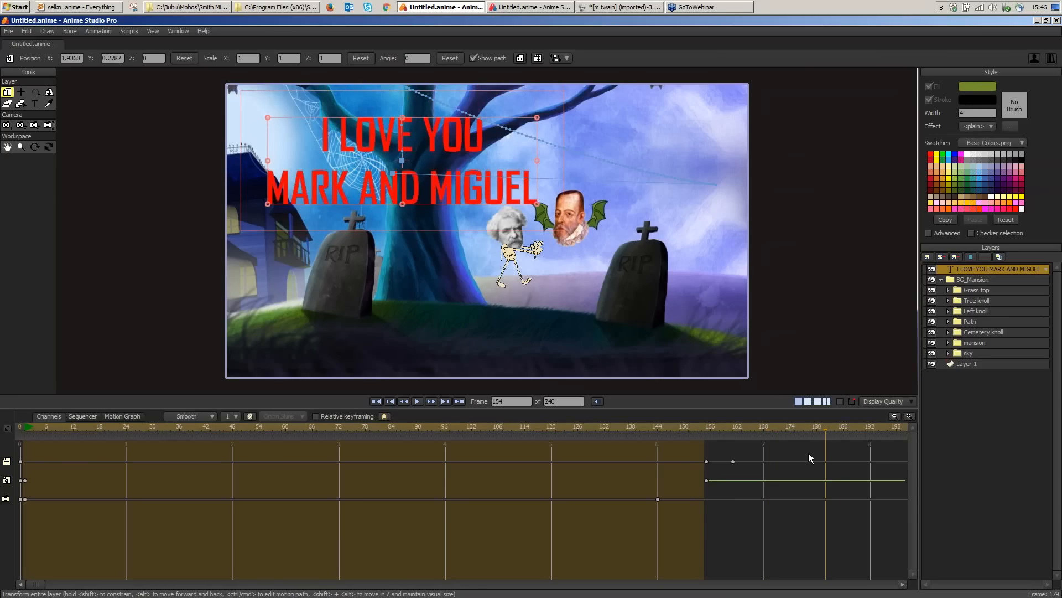
left_click_drag(809, 453, 587, 429)
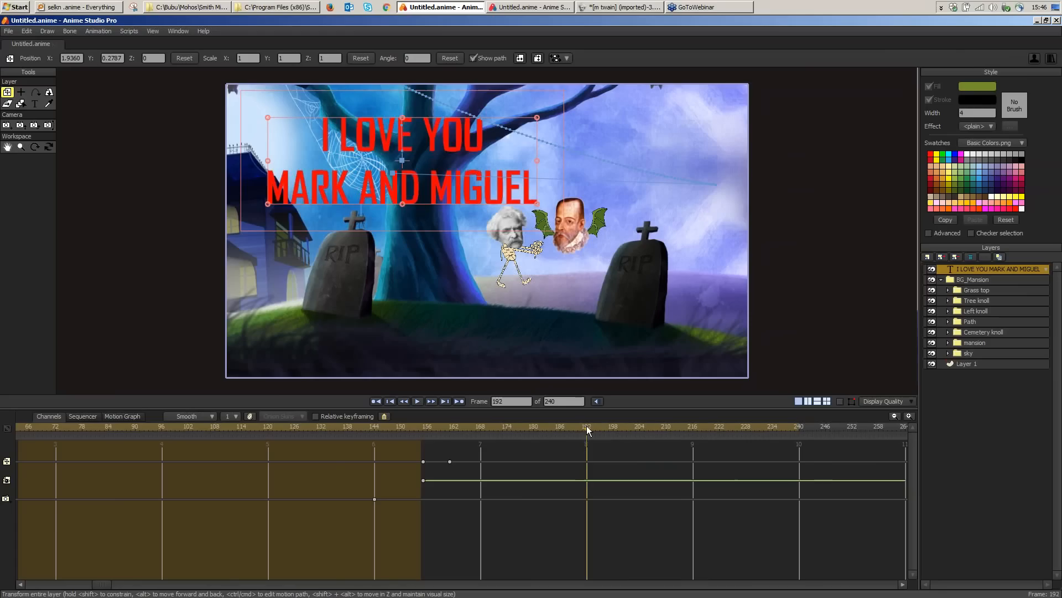
double_click(560, 400)
type("192")
key("Return")
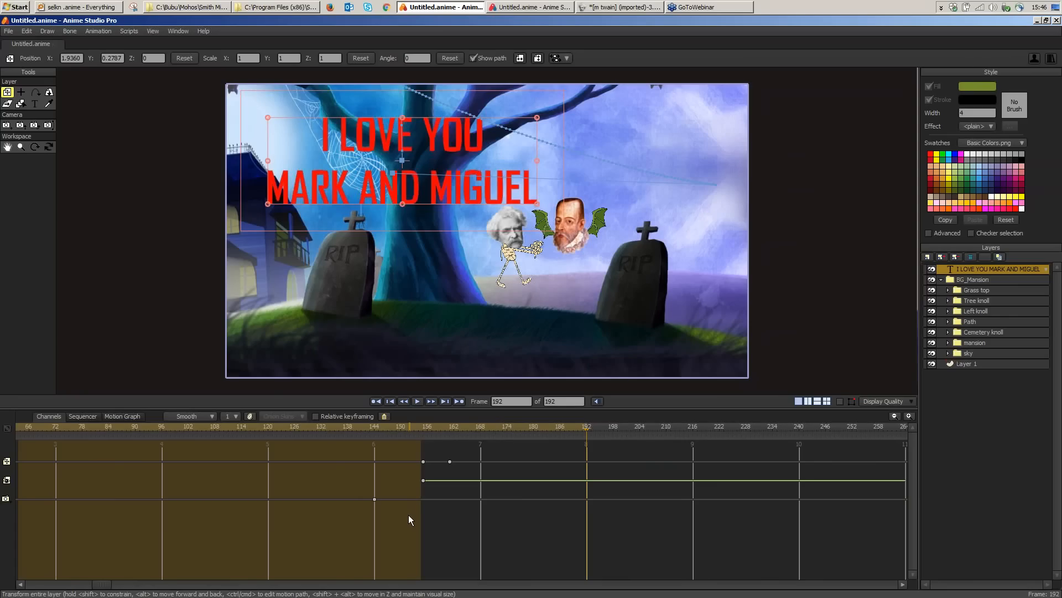
Step: Set up an animation export of frames 1 to 192 in MP4 format with the MP4 (H.264-AAC) preset
left_click(10, 32)
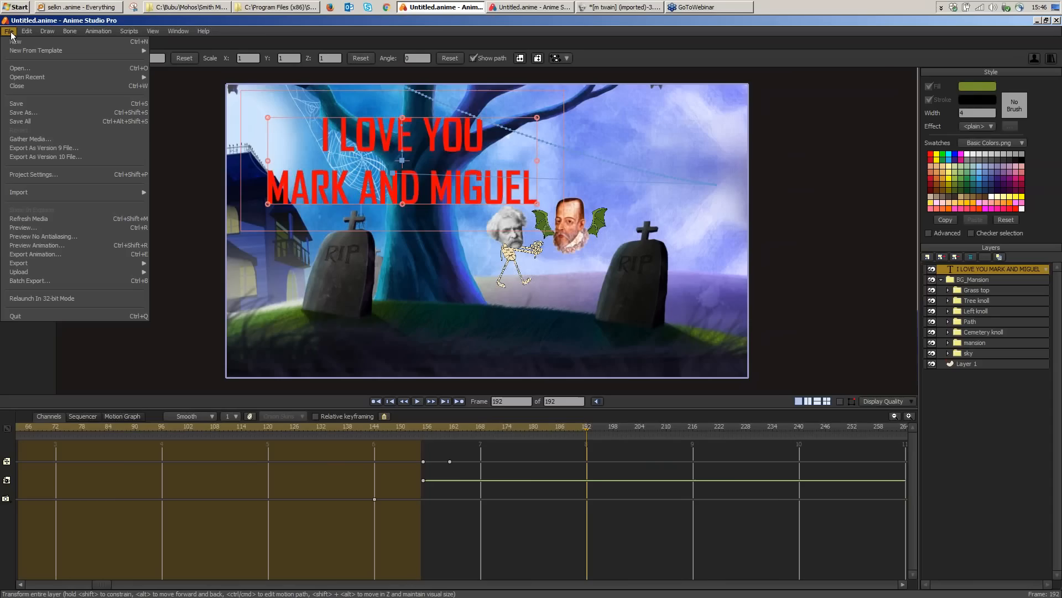
left_click(69, 256)
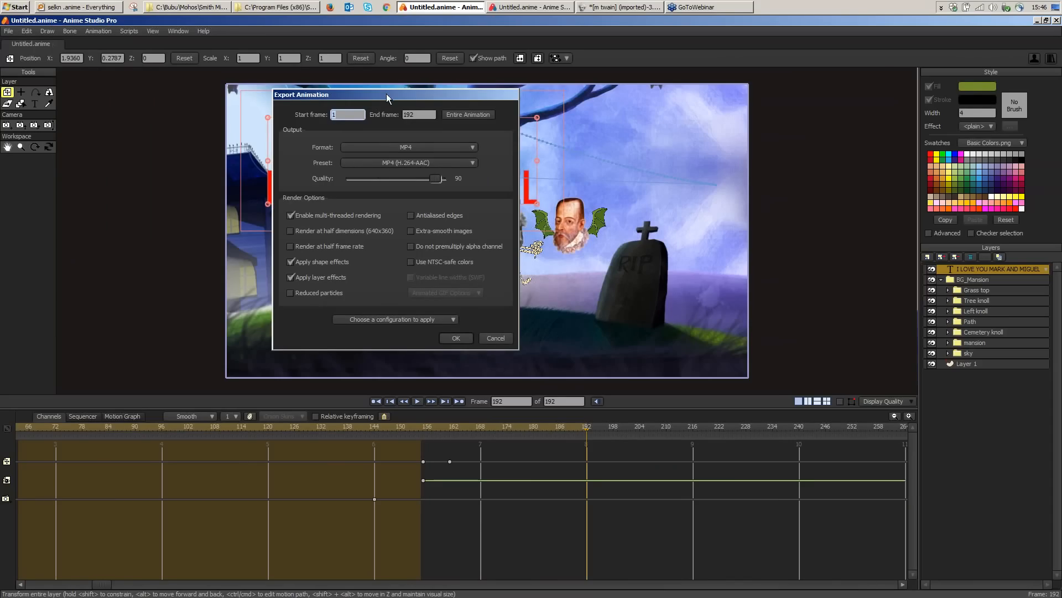
left_click_drag(387, 94, 422, 92)
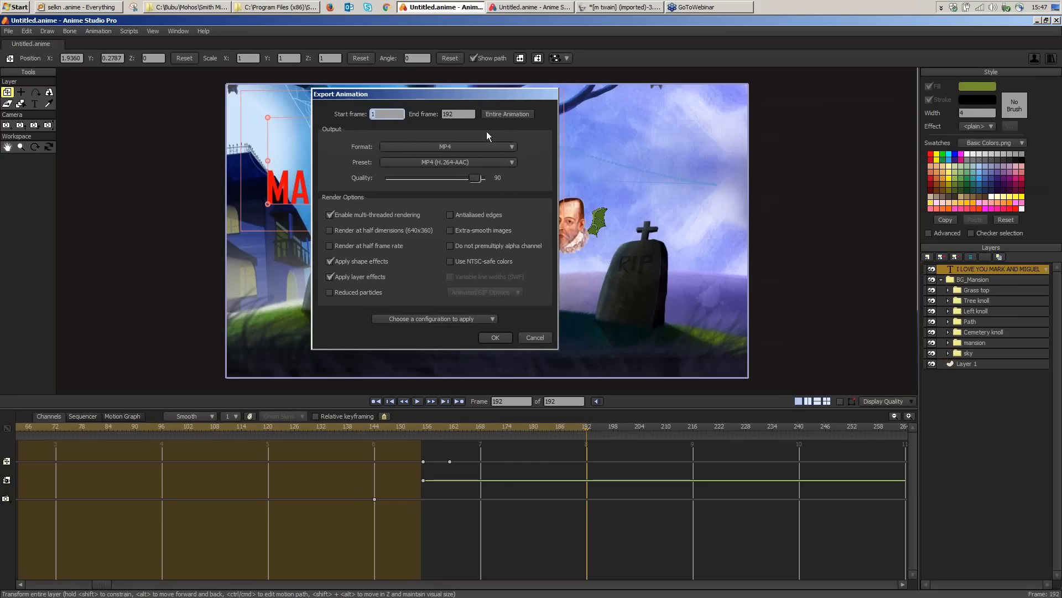
left_click(511, 147)
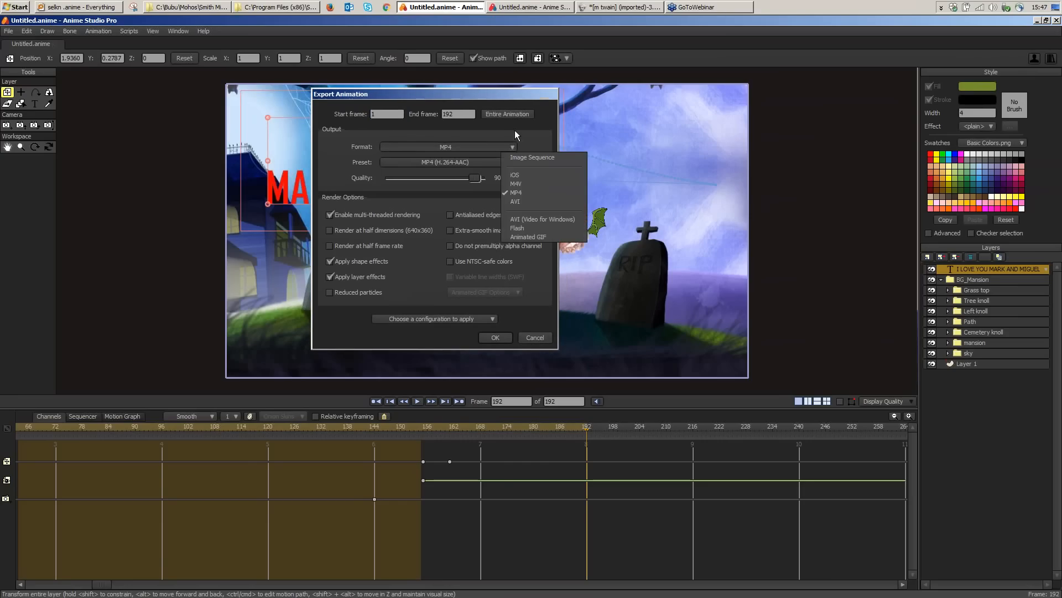
left_click(493, 143)
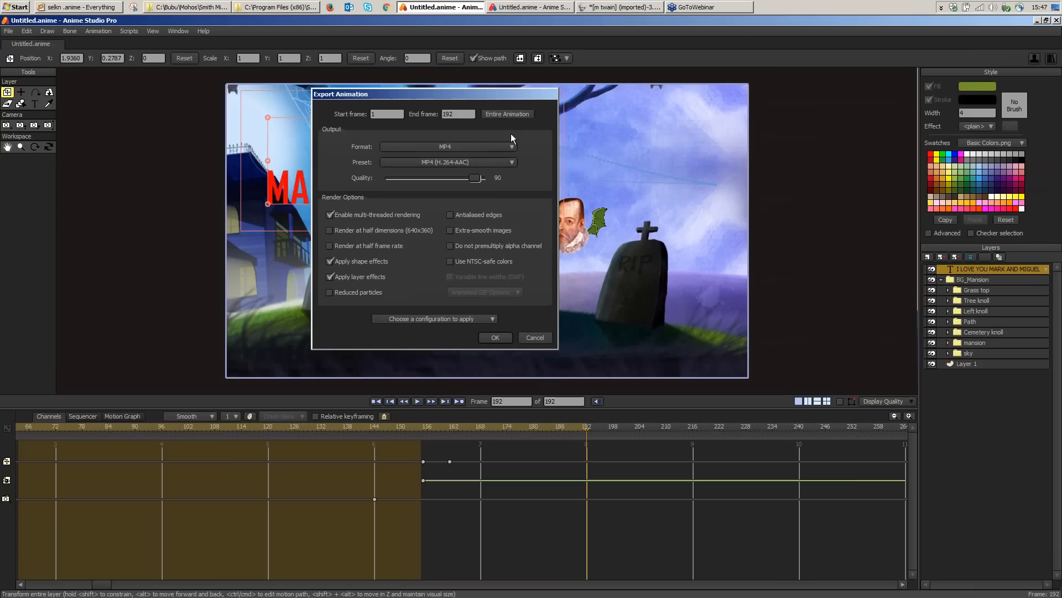
left_click(496, 337)
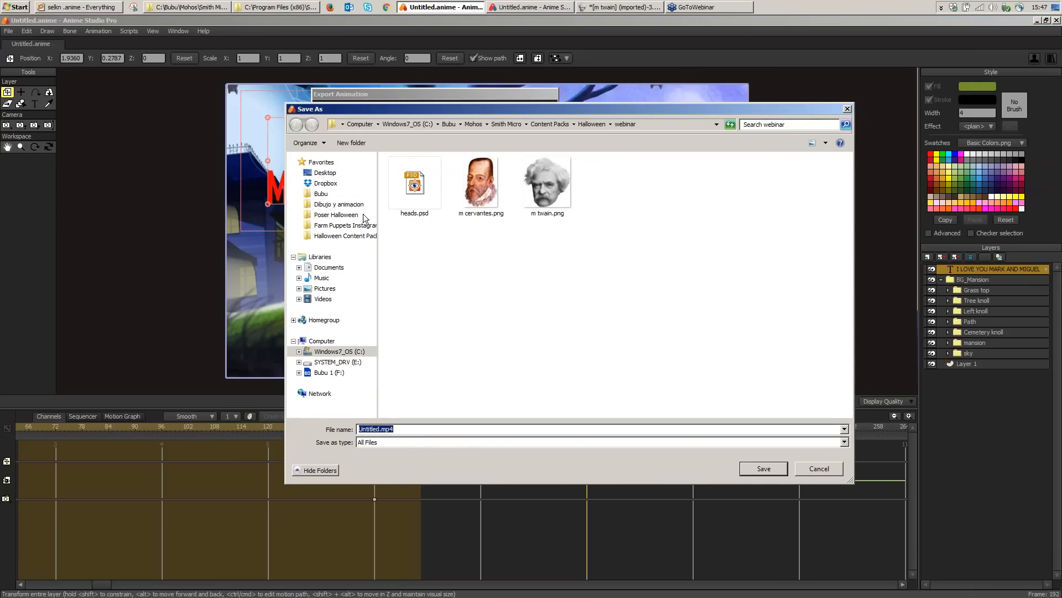
Step: Save the exported video on the Desktop as noadfjisdofshjiofgsenjd and start rendering
left_click(325, 173)
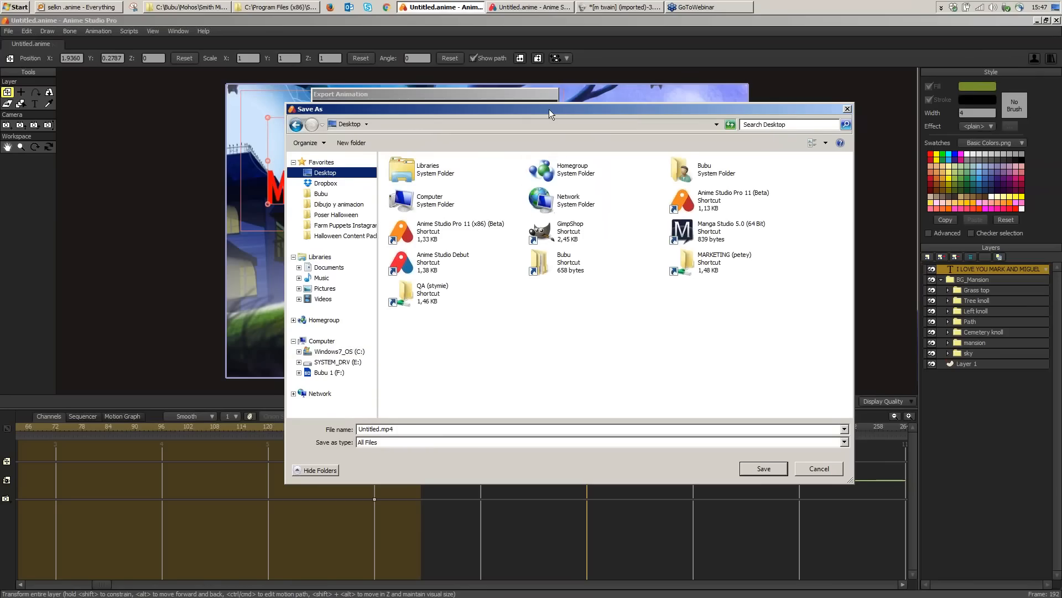
left_click_drag(552, 109, 513, 101)
type("noadfjisdofshjiofgsenjd")
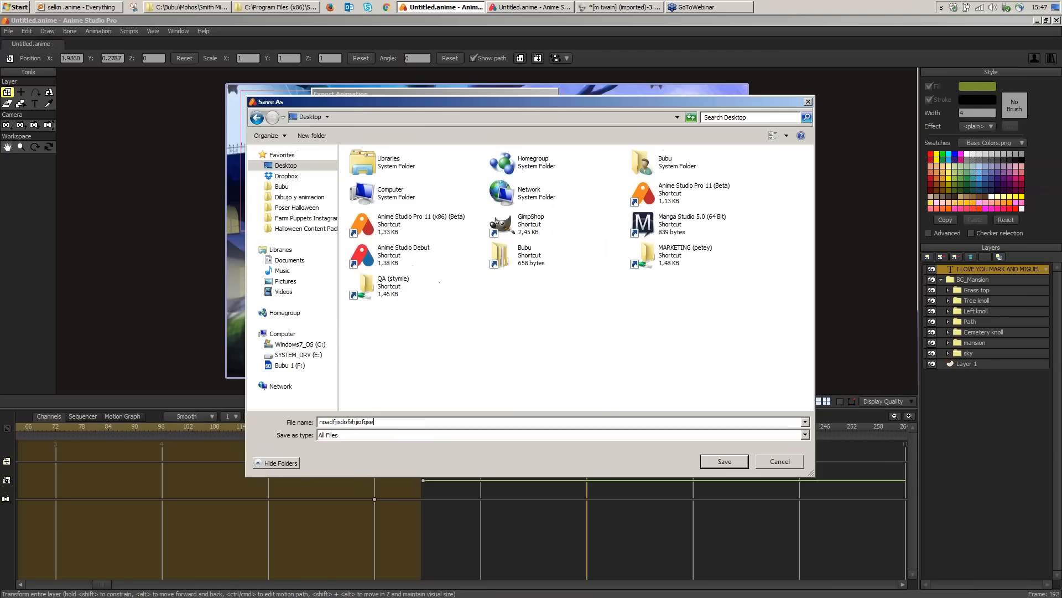
left_click(729, 459)
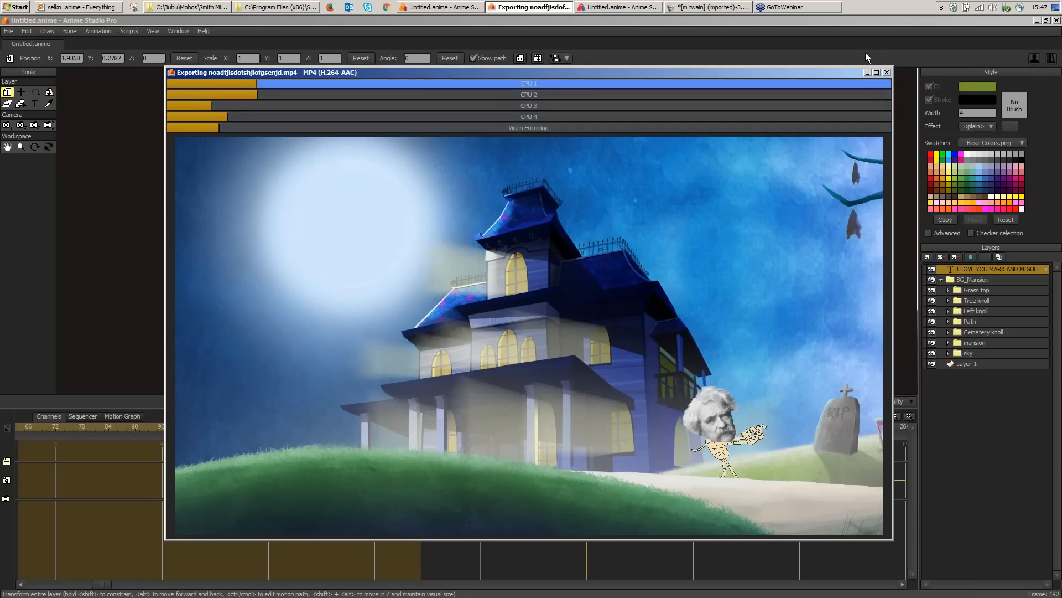
Step: Return to the main project window during the export and create a new blank document
left_click(865, 52)
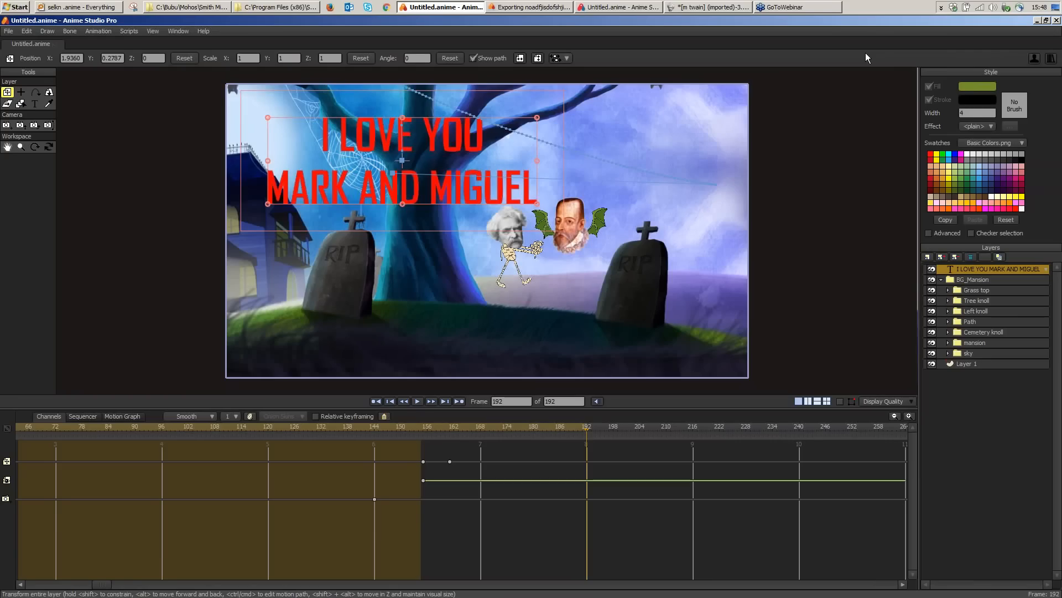
key("ctrl+n")
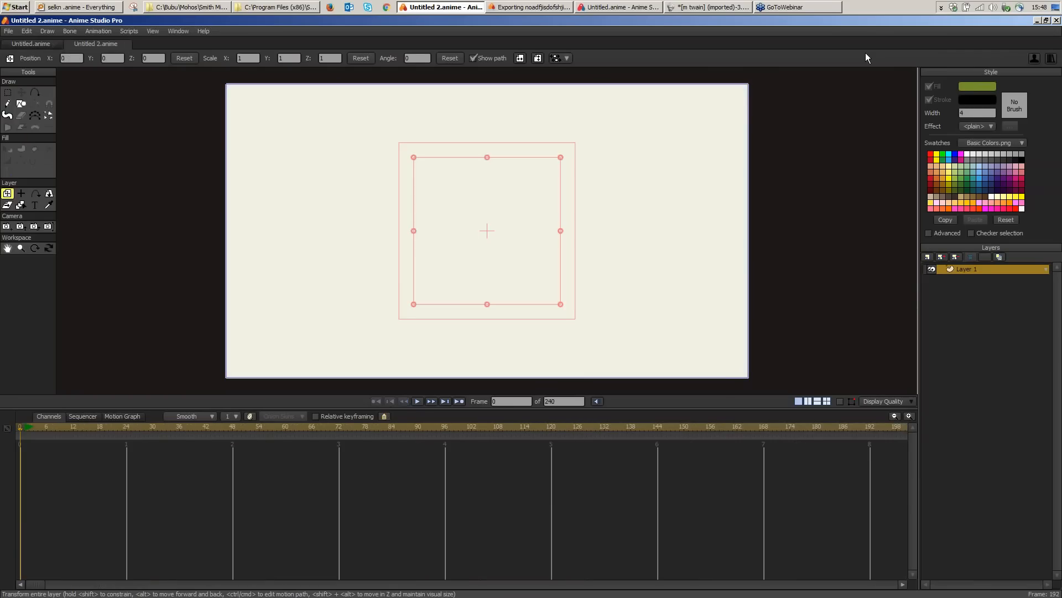
left_click(191, 7)
left_click(360, 150)
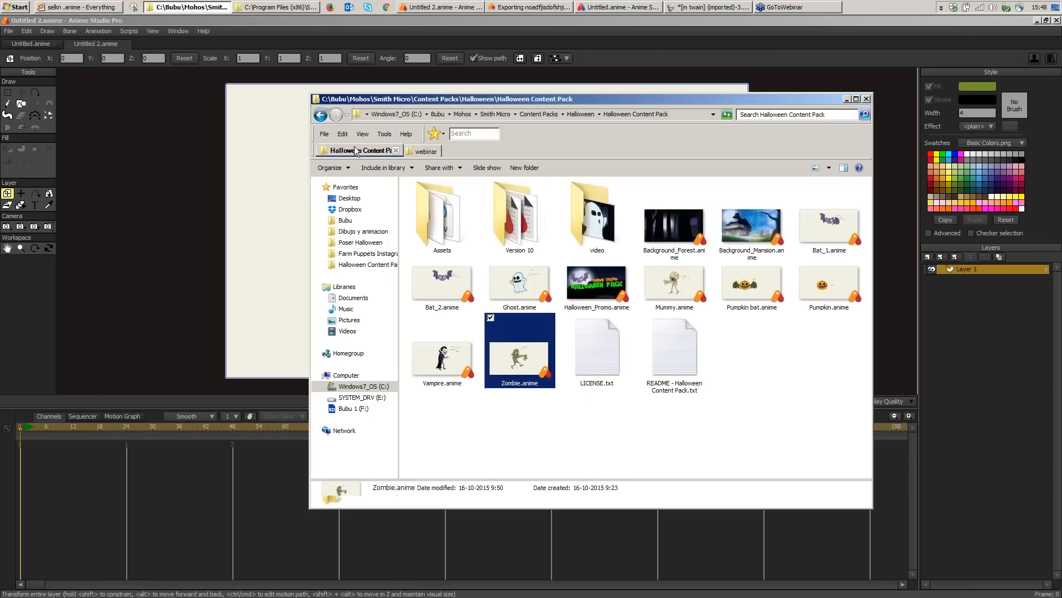
left_click(958, 357)
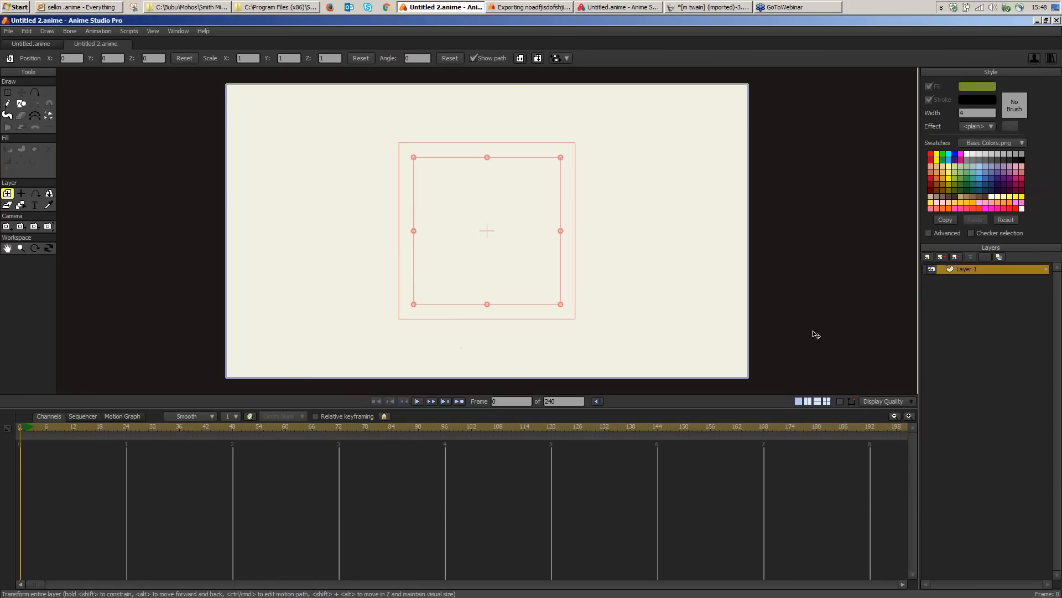
left_click(27, 31)
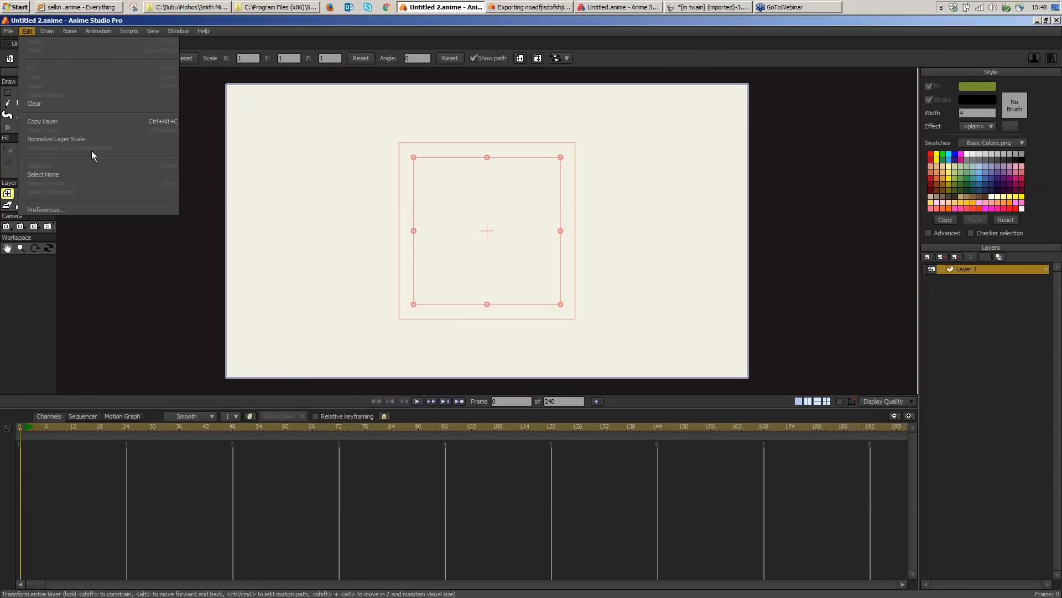
mouse_move(8, 31)
mouse_move(81, 192)
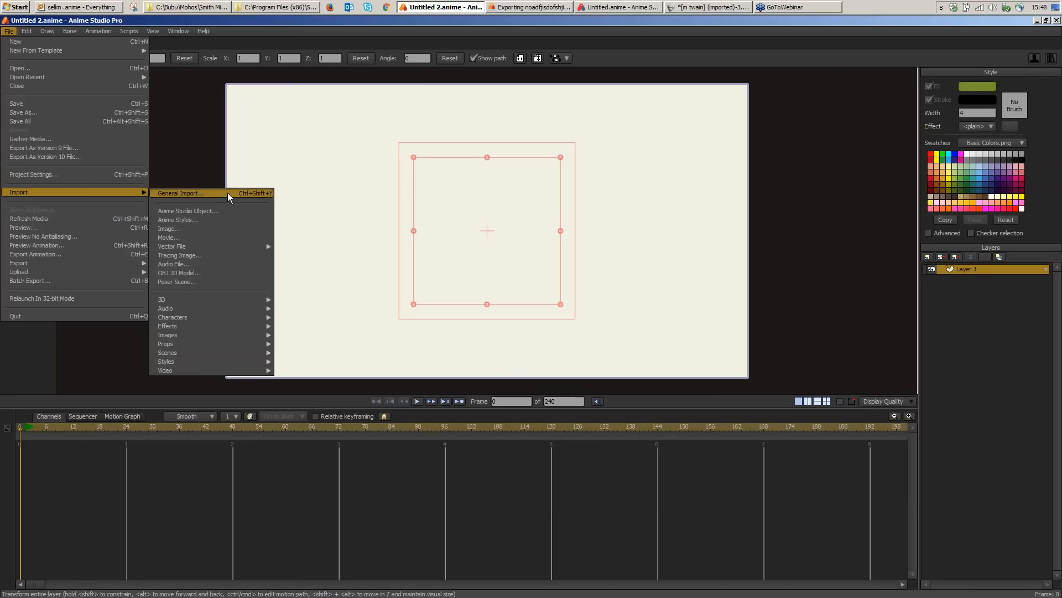
left_click(227, 192)
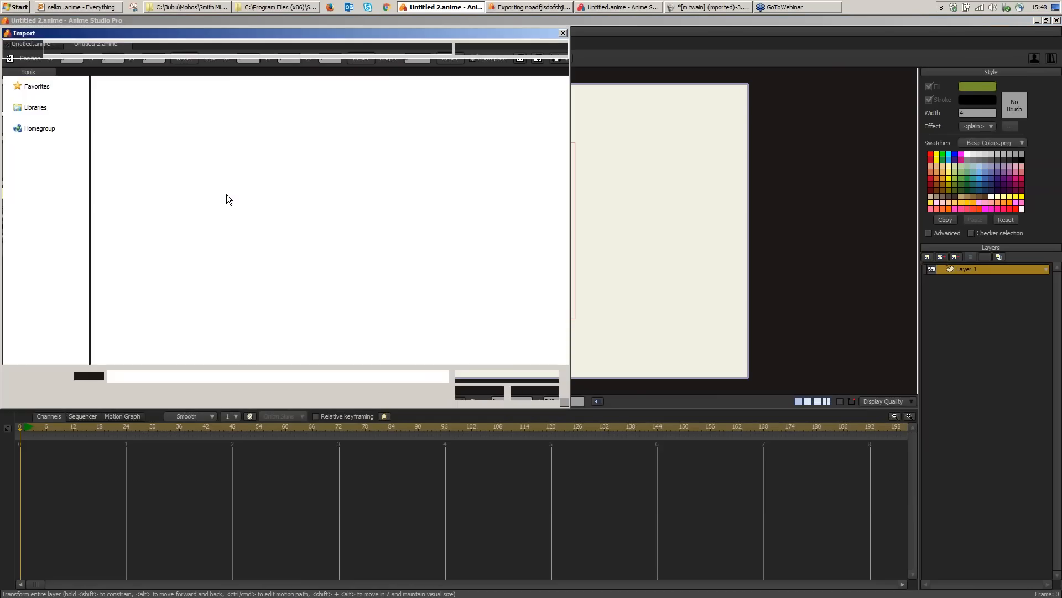
left_click(534, 391)
Step: Import Vampire.anime from the Halloween Content Pack folder into the new document as an Anime Studio object
left_click(9, 31)
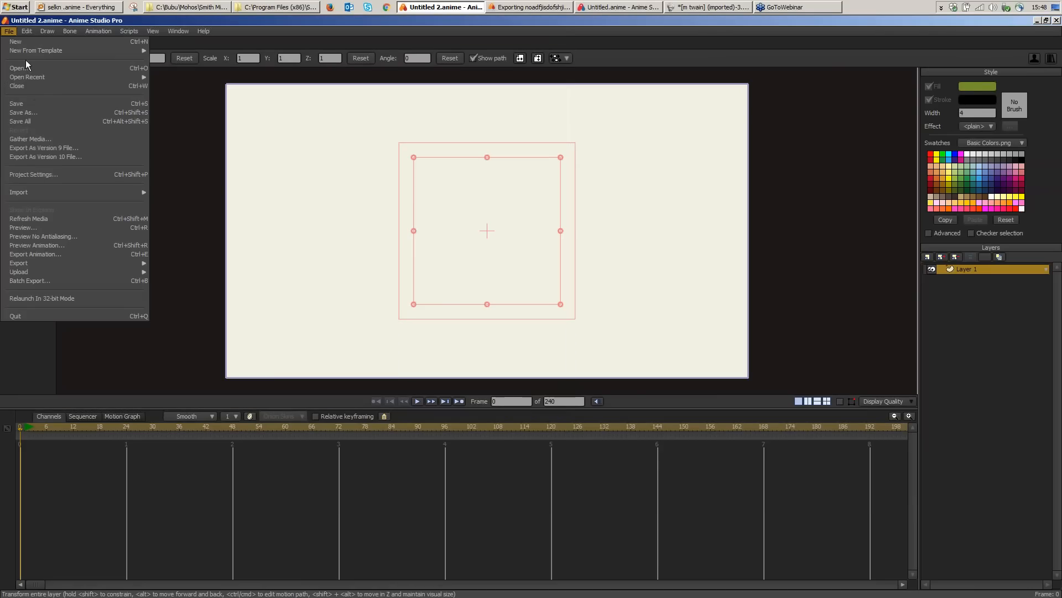
mouse_move(81, 192)
left_click(230, 209)
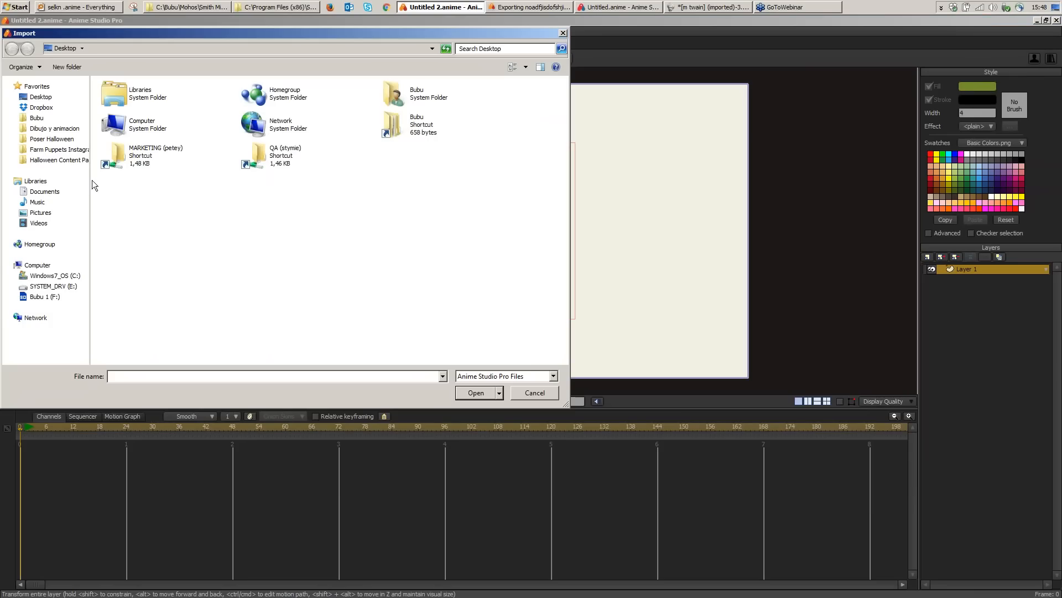
left_click(74, 166)
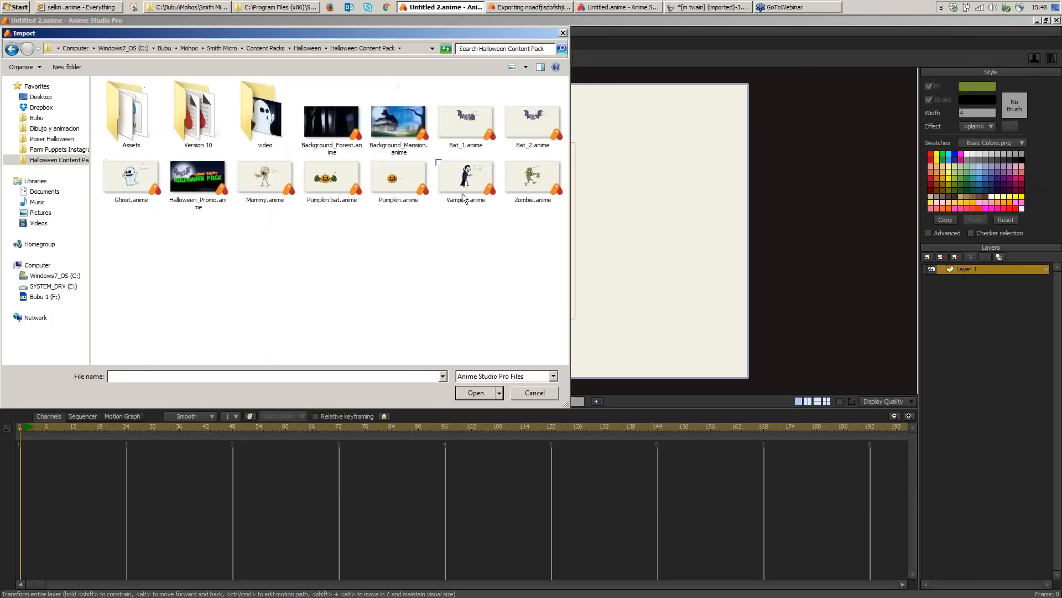
double_click(466, 189)
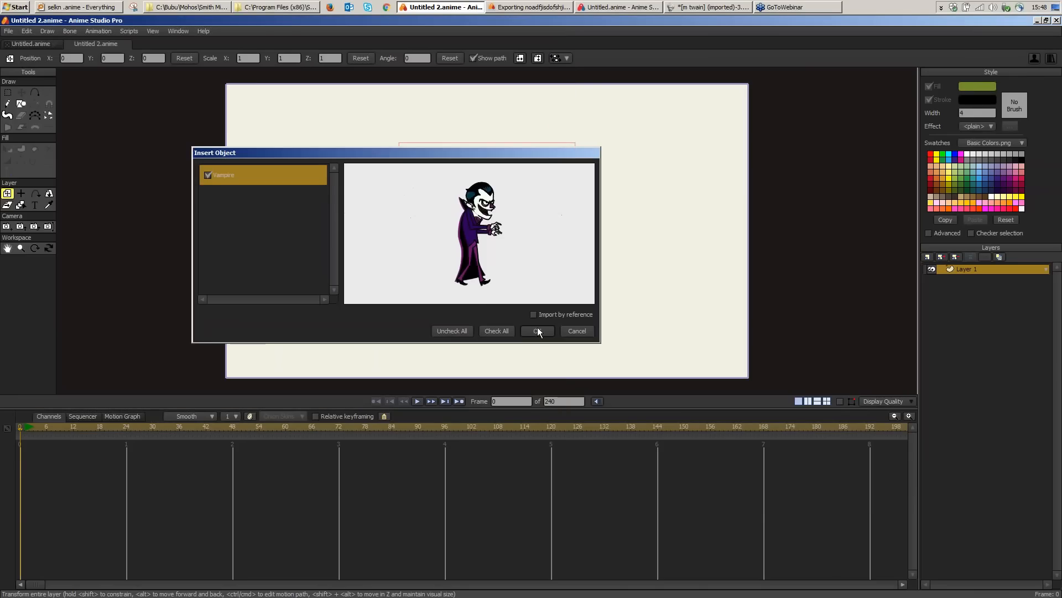
left_click(535, 328)
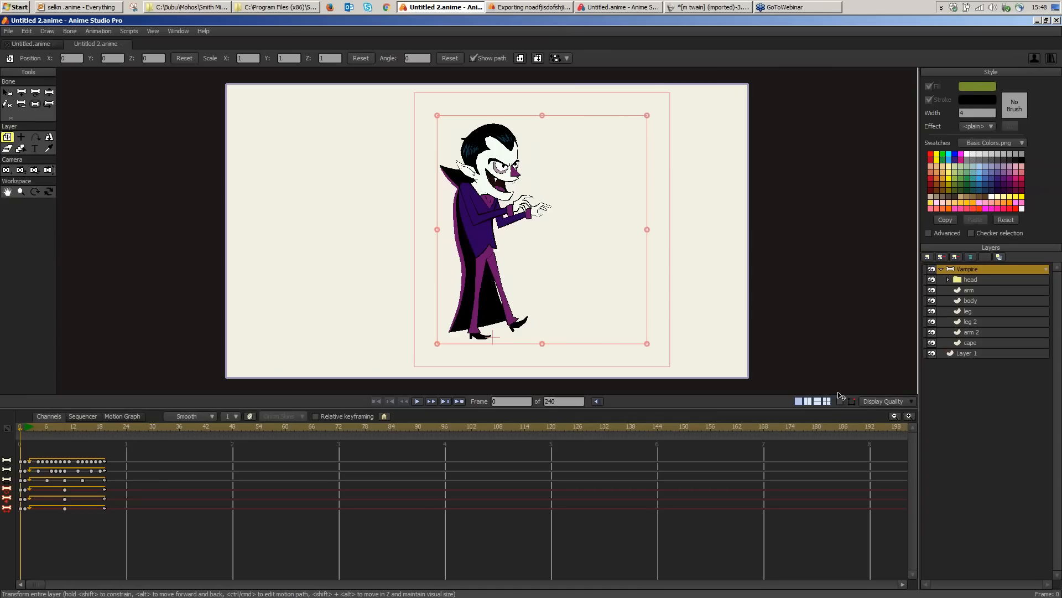
Step: Show the vampire's bones and try posing its torso, head and arms at frame 0 with Manipulate Bones
left_click(841, 402)
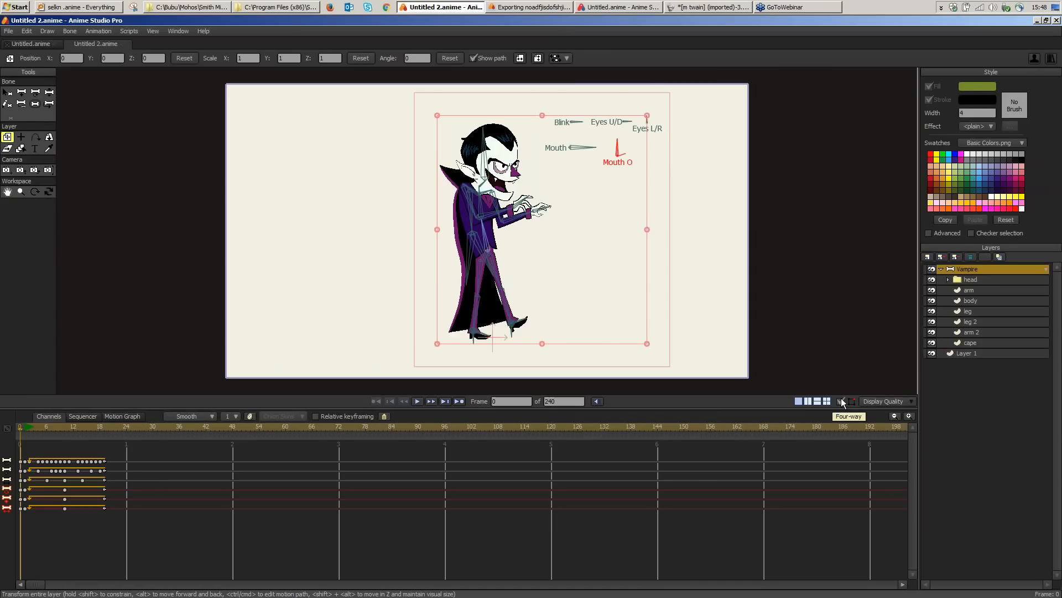
left_click(49, 93)
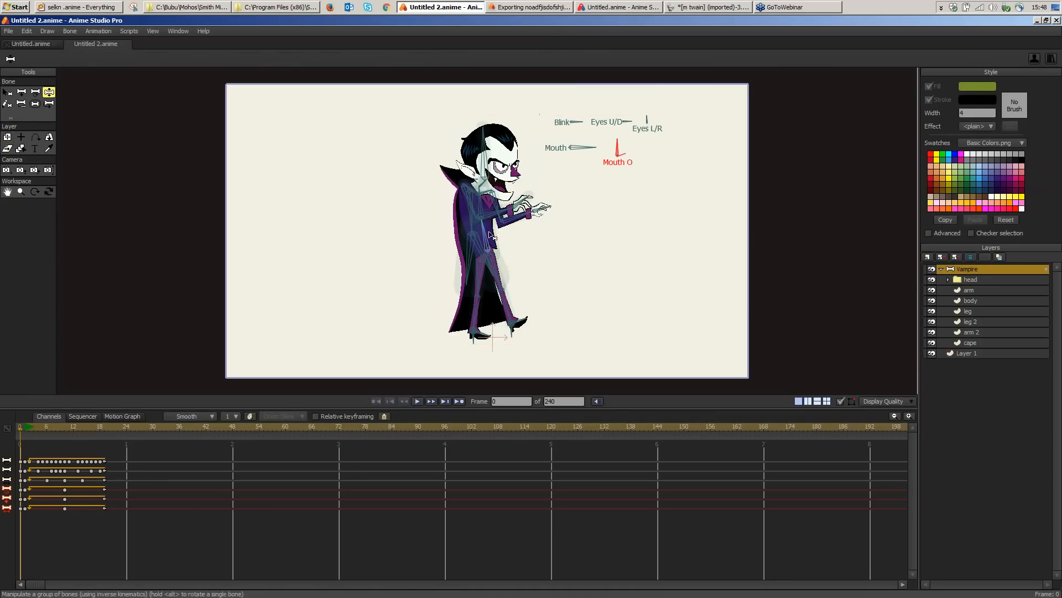
mouse_move(487, 232)
left_mouse_down()
mouse_move(497, 233)
mouse_move(481, 236)
left_mouse_up()
left_click(499, 151)
left_click_drag(494, 146, 485, 146)
left_click_drag(495, 206, 474, 200)
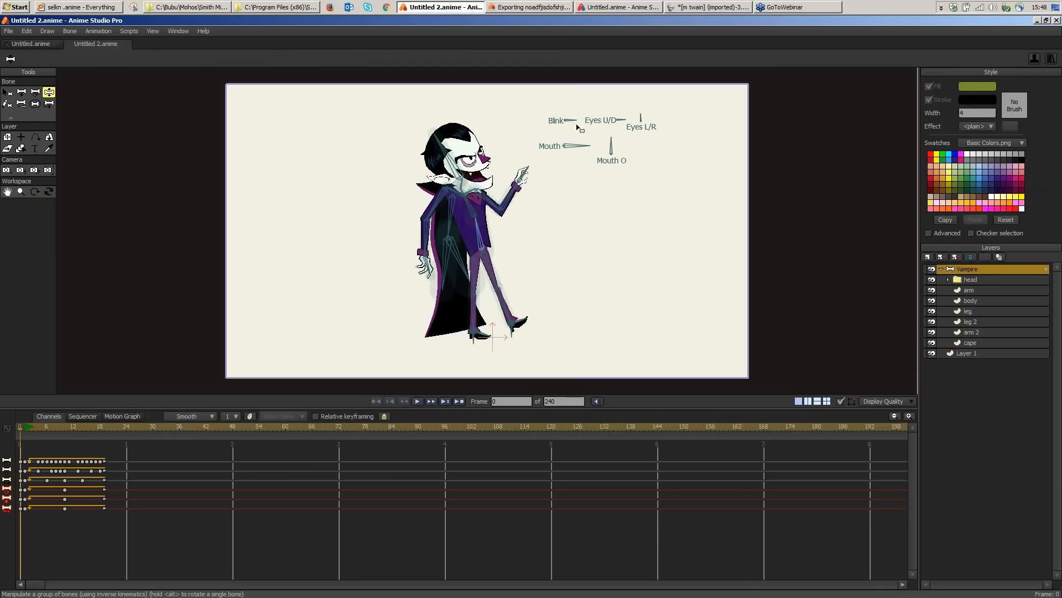
Step: Try the vampire's head and its facial control bones for the blink, mouth and vertical eye movement
left_click_drag(579, 127, 625, 143)
left_click_drag(446, 141, 484, 124)
left_click_drag(645, 102, 626, 100)
left_click(630, 102)
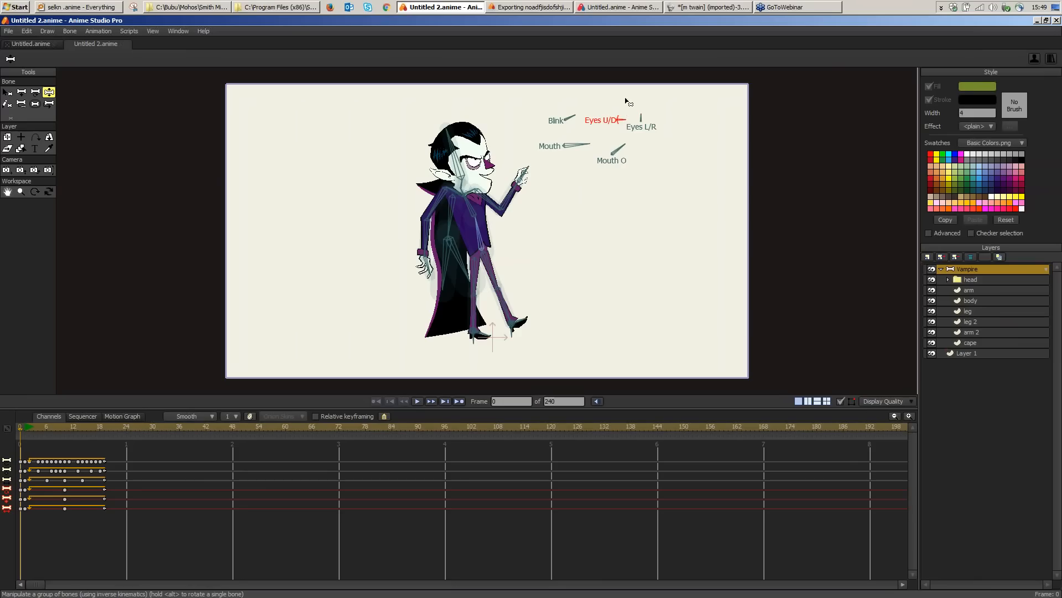
Step: Try reposing the vampire's torso and arms, resetting the rig to its original pose between attempts
left_click_drag(477, 232, 519, 209)
left_click_drag(431, 233, 470, 227)
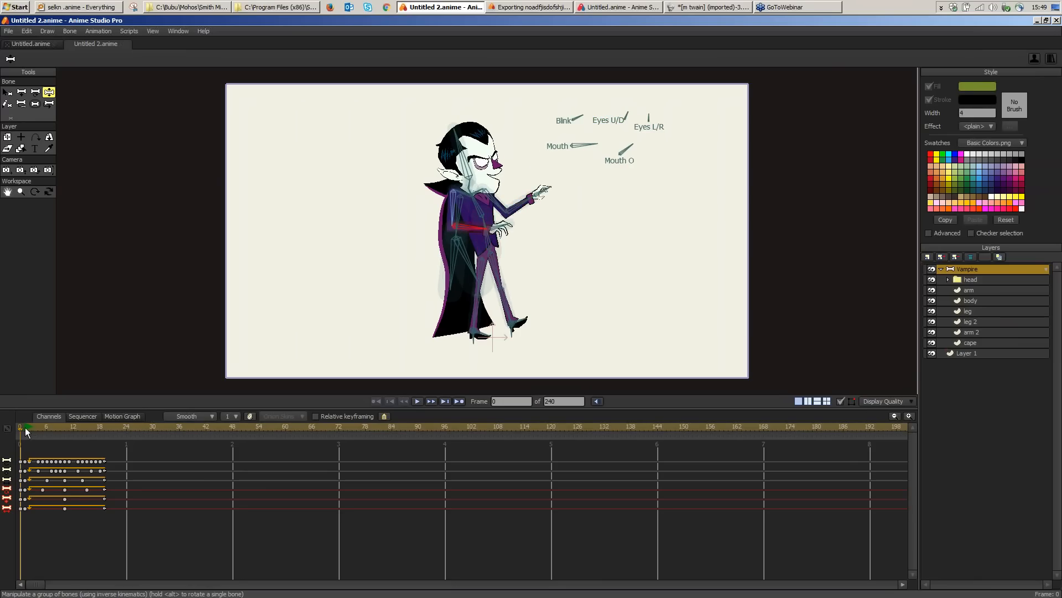
left_click(25, 428)
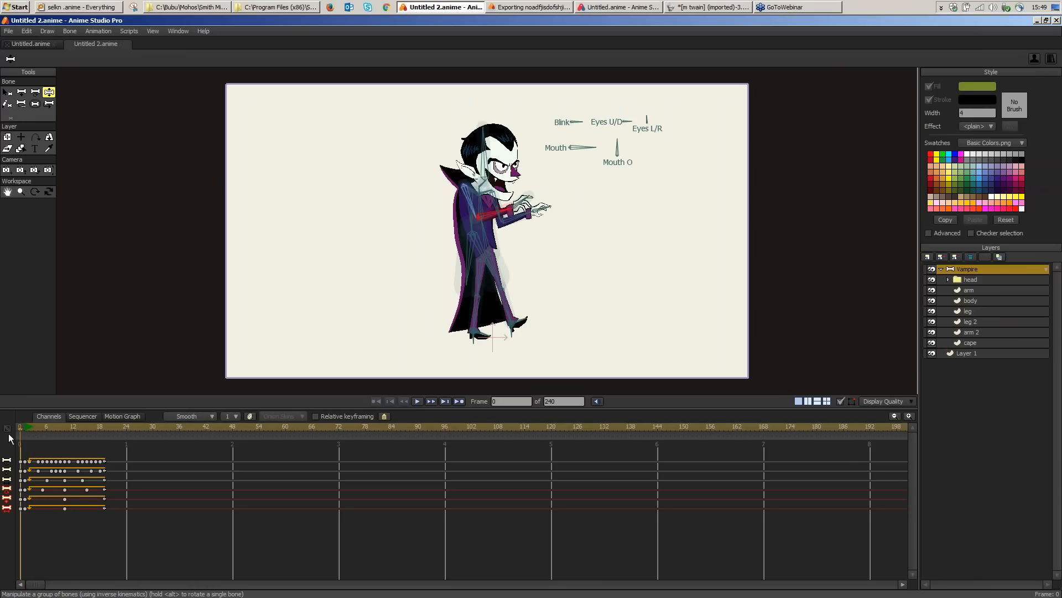
left_click_drag(489, 235, 487, 236)
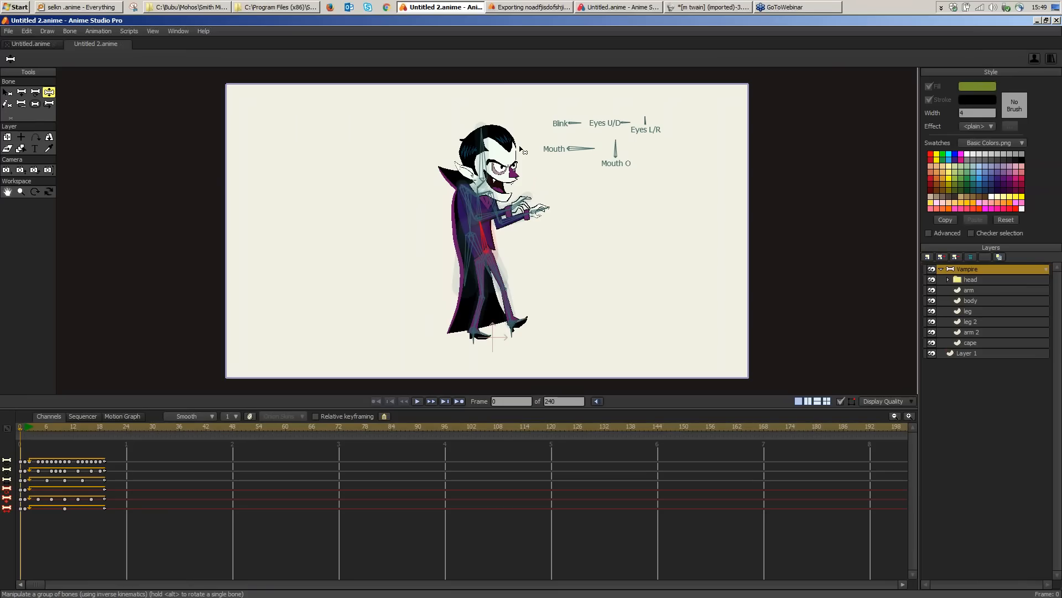
Step: Play the vampire's built-in walk animation and return to frame 1
left_click(419, 400)
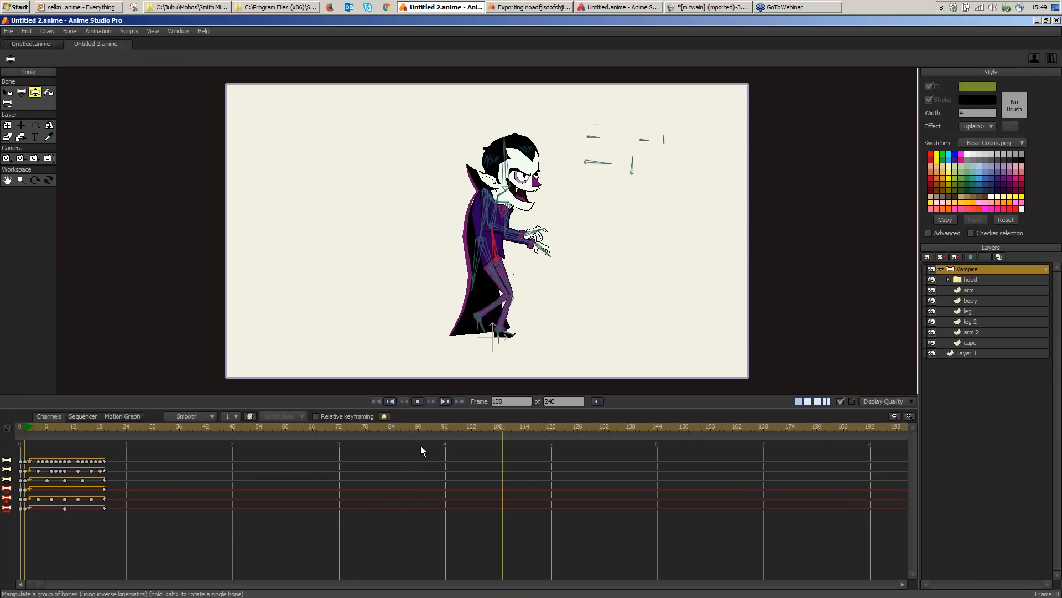
left_click(44, 428)
left_click(25, 429)
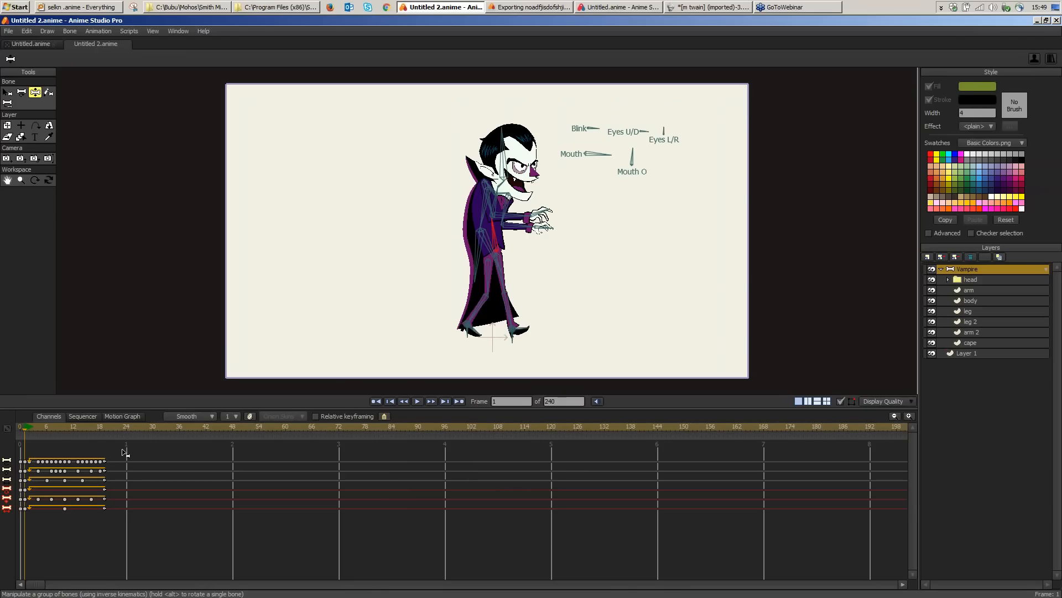
Step: Examine the vampire's cycled bone keyframes by scrubbing through the walk cycle, ending at frame 1
left_click_drag(104, 477, 25, 514)
left_click(38, 512)
mouse_move(121, 453)
left_mouse_down()
mouse_move(105, 486)
mouse_move(25, 525)
mouse_move(110, 504)
mouse_move(121, 457)
left_mouse_up()
left_click_drag(29, 429, 113, 438)
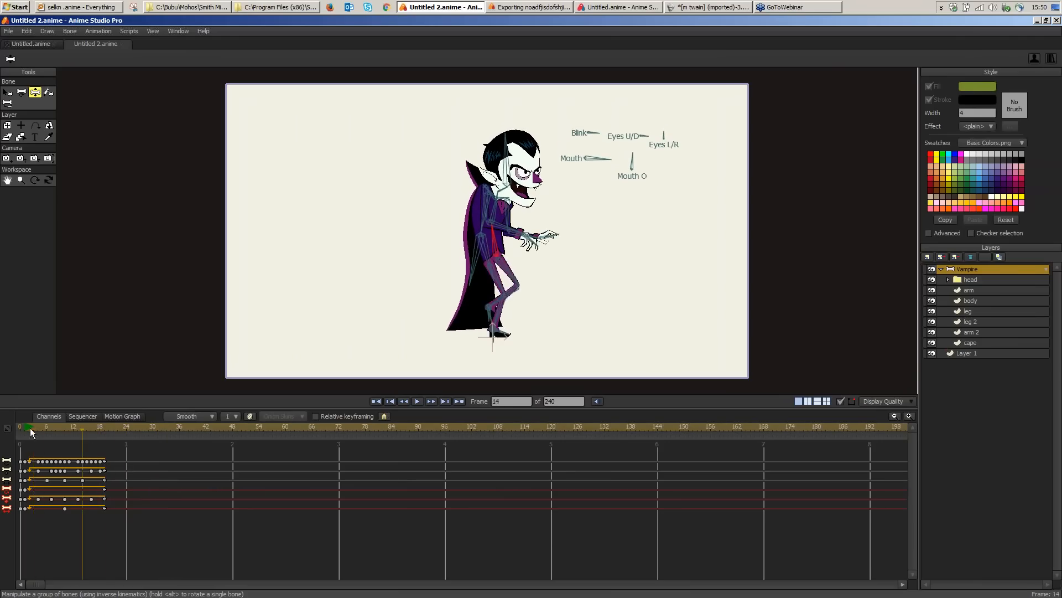
left_click_drag(86, 443, 26, 451)
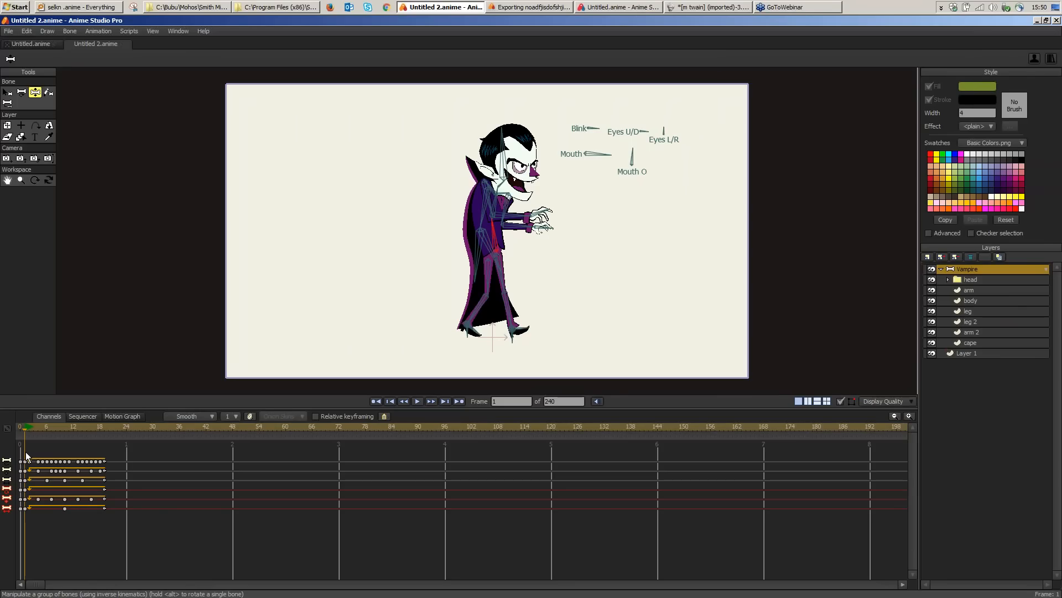
Step: Show the Actions window beside the vampire and enlarge it to list all of the rig's actions
left_click_drag(25, 428, 25, 427)
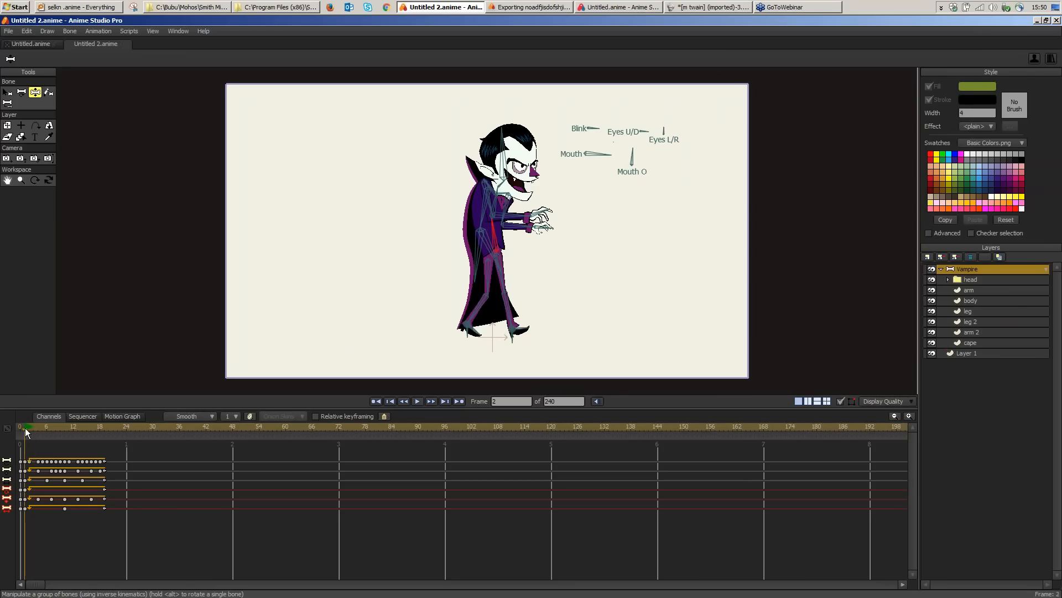
left_click(181, 32)
left_click(213, 130)
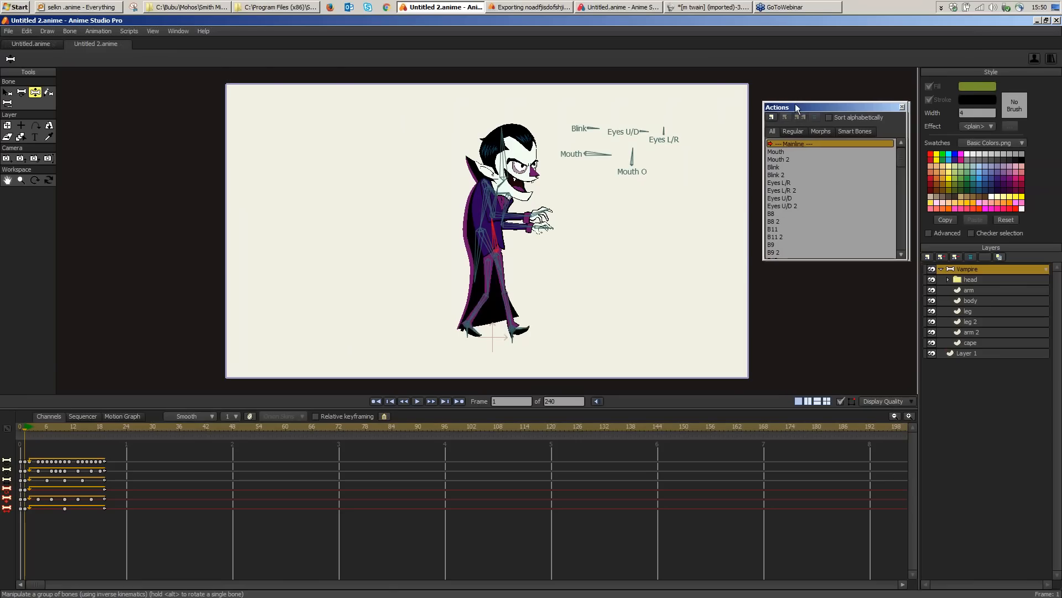
left_click_drag(802, 110, 747, 124)
left_click(174, 32)
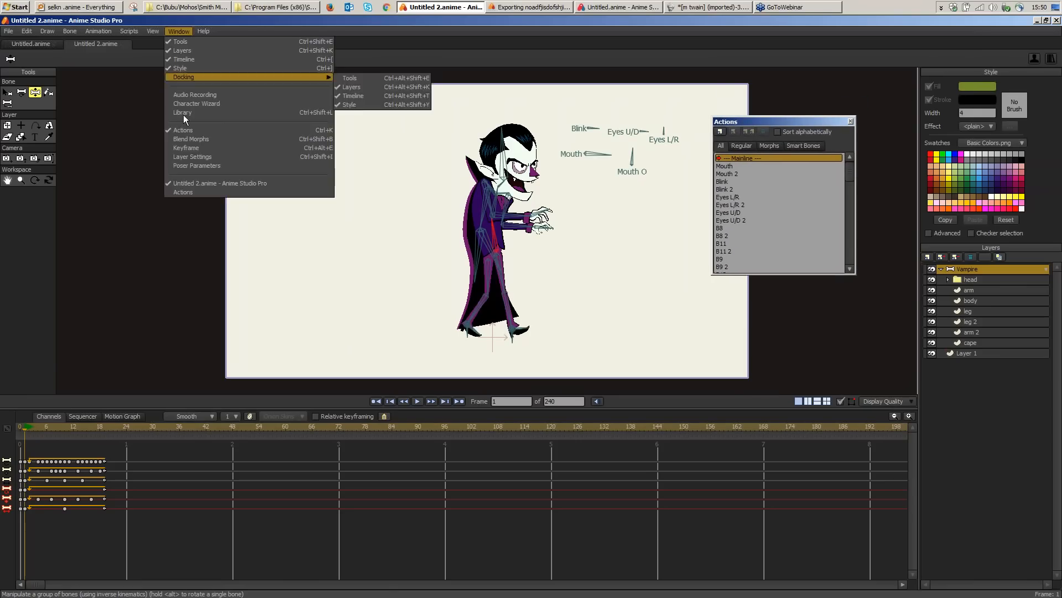
left_click_drag(803, 118, 806, 82)
left_click(841, 219)
left_click(791, 121)
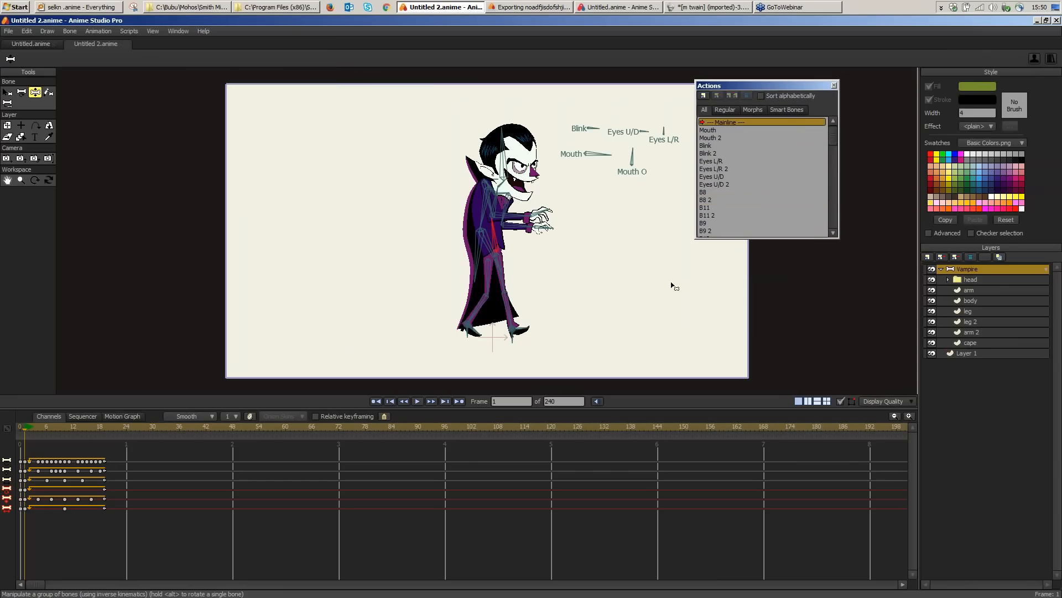
left_click_drag(812, 237, 810, 303)
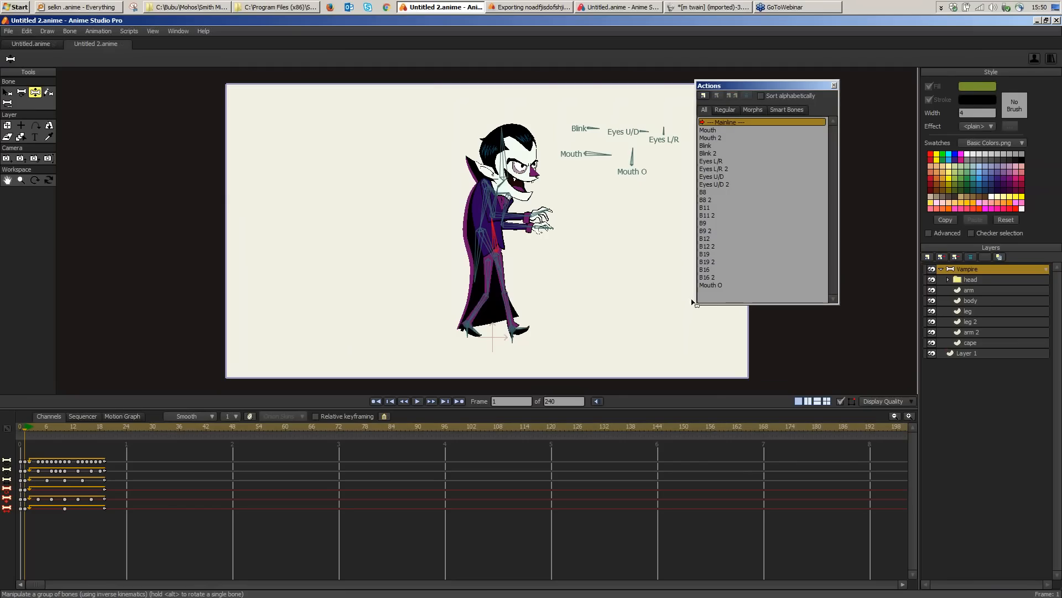
left_click_drag(118, 453, 12, 524)
key("Delete")
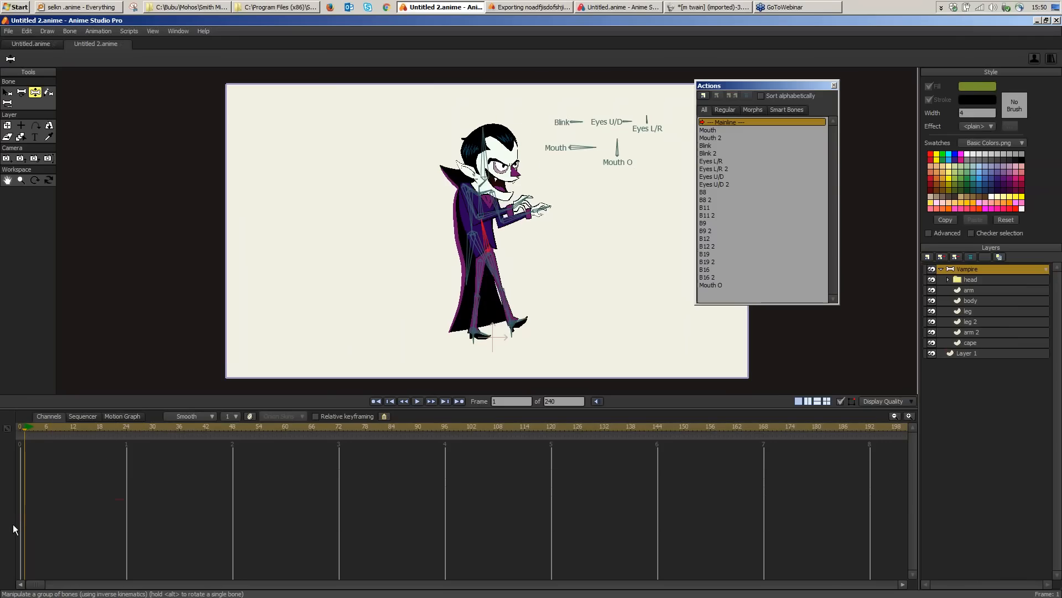
left_click_drag(24, 430, 207, 430)
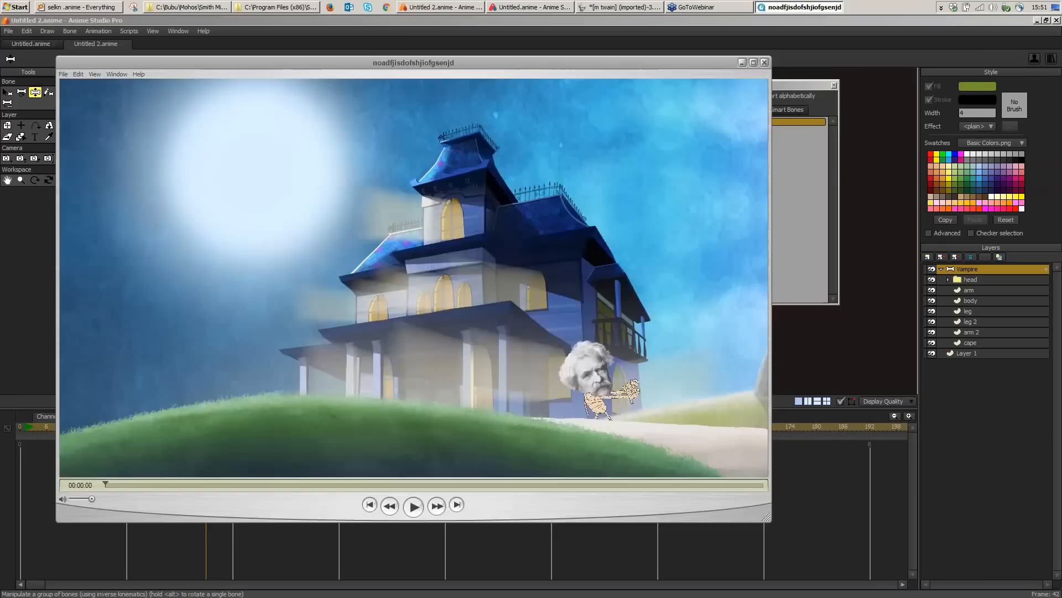
Step: Store the vampire's walk keyframes in a new action named Walk and delete them from the mainline timeline
left_click(703, 97)
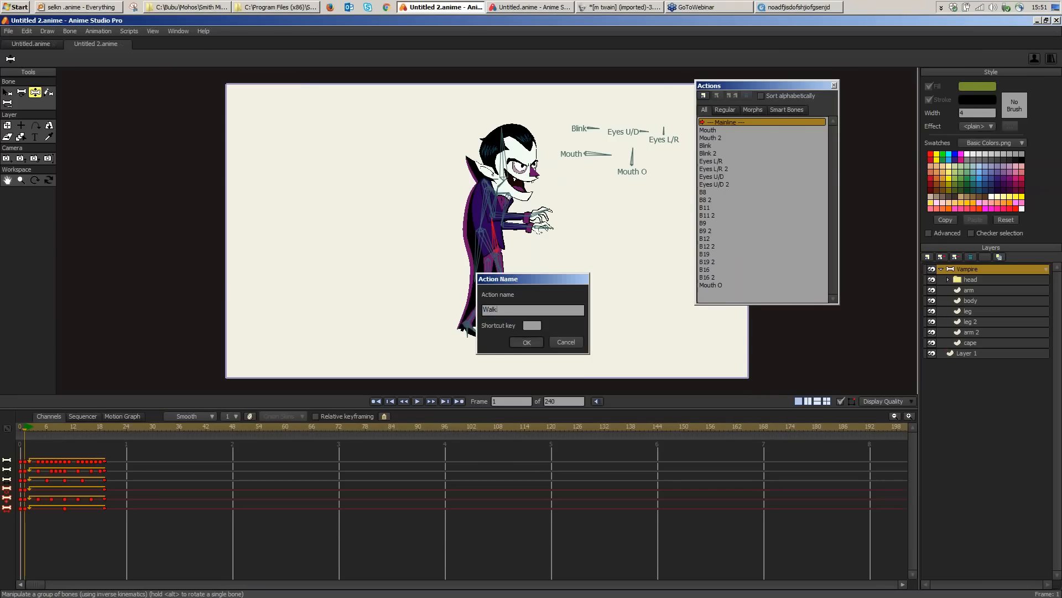
left_click(527, 341)
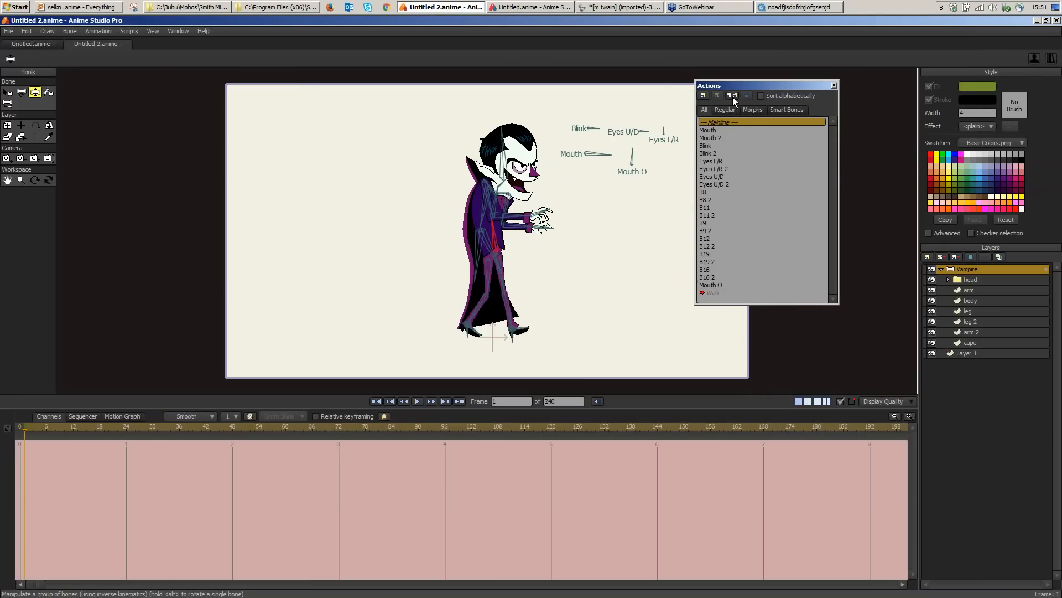
left_click(729, 120)
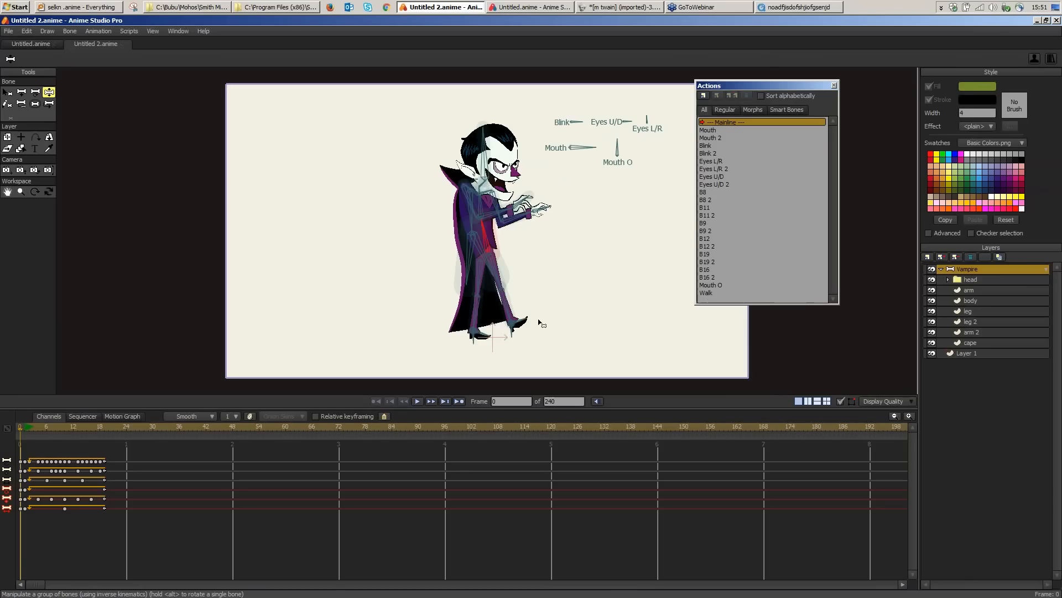
left_click_drag(132, 456, 15, 547)
key("Delete")
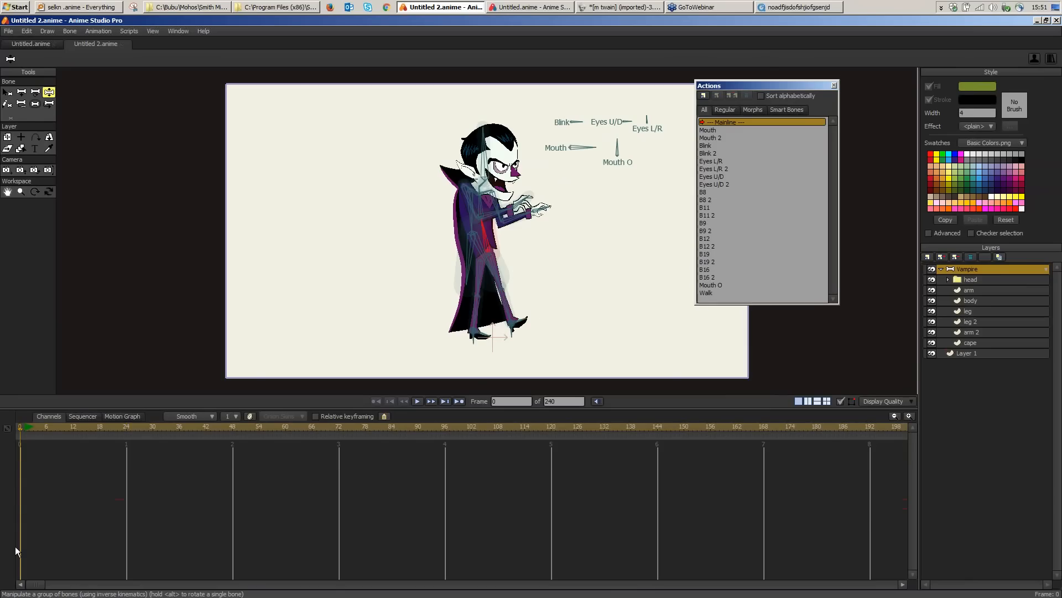
Step: Insert the Walk action at frame 56 of the mainline, move the keyframes just before it to frame 48, and scrub through the walk
left_click_drag(144, 428, 269, 429)
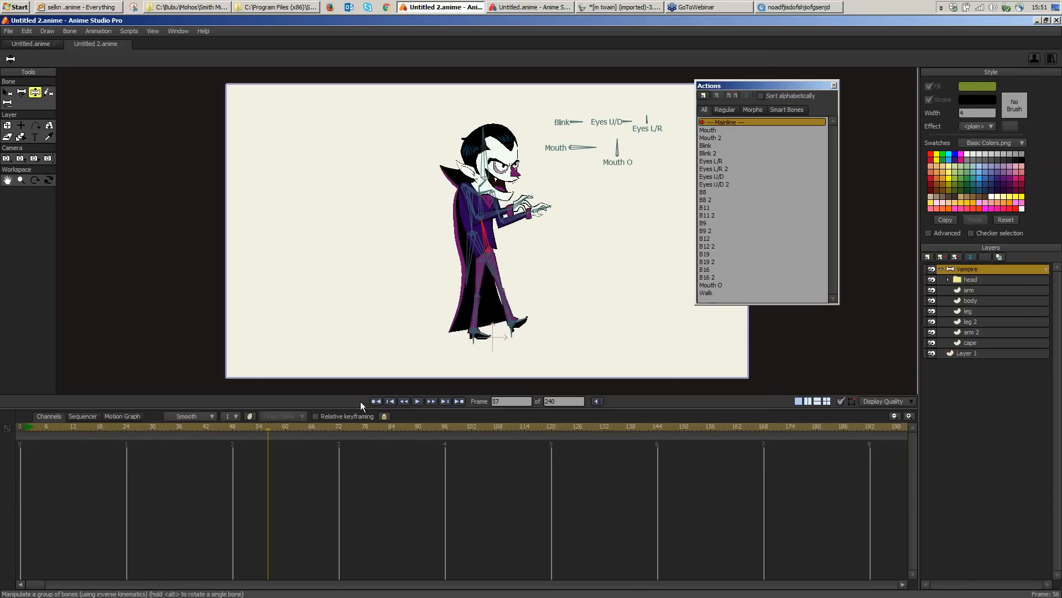
left_click(702, 291)
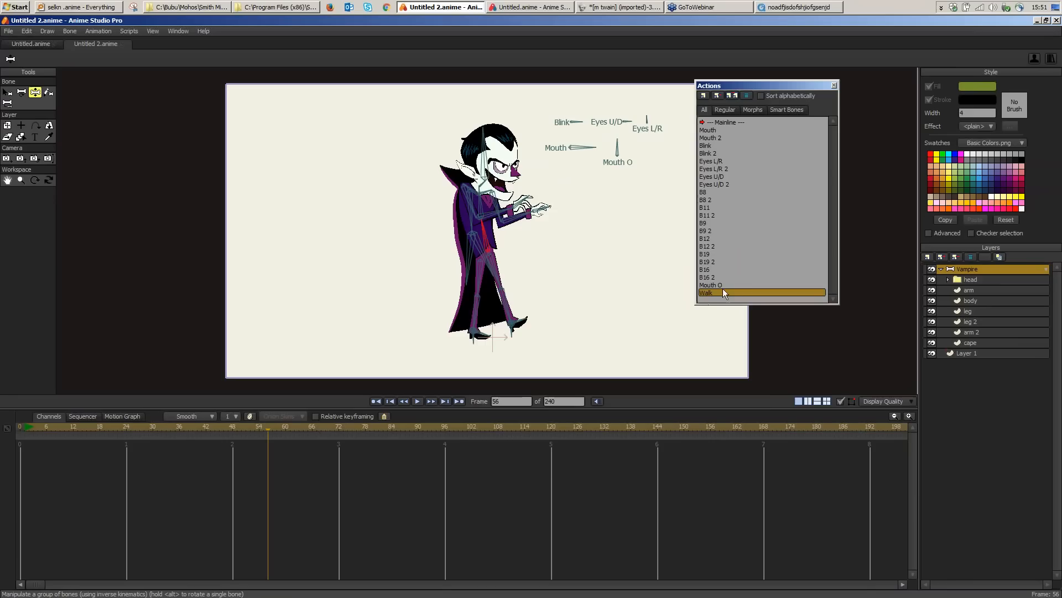
left_click(718, 95)
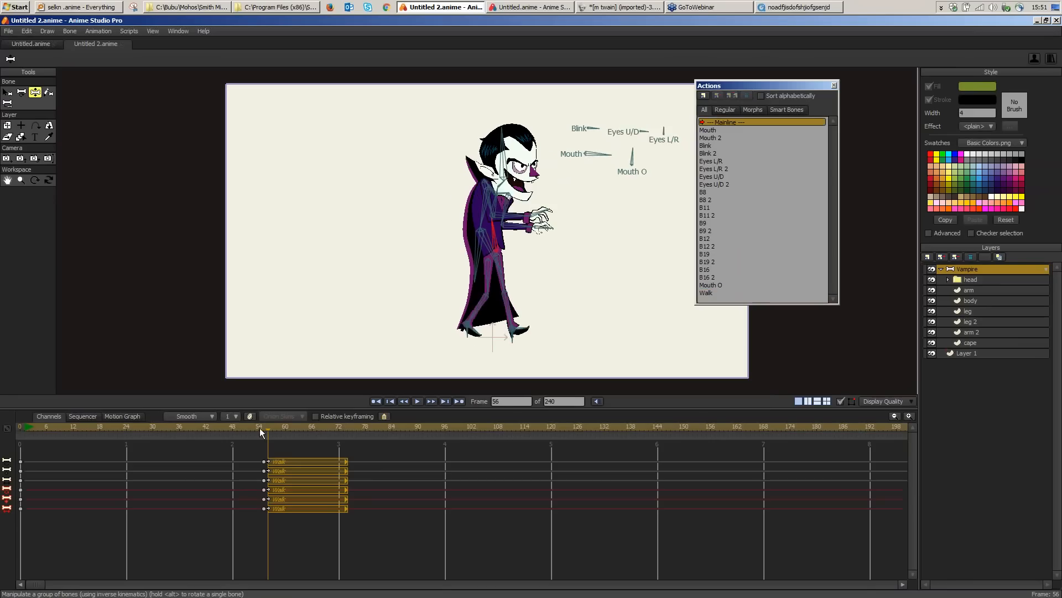
left_click(240, 429)
left_click_drag(240, 430, 374, 460)
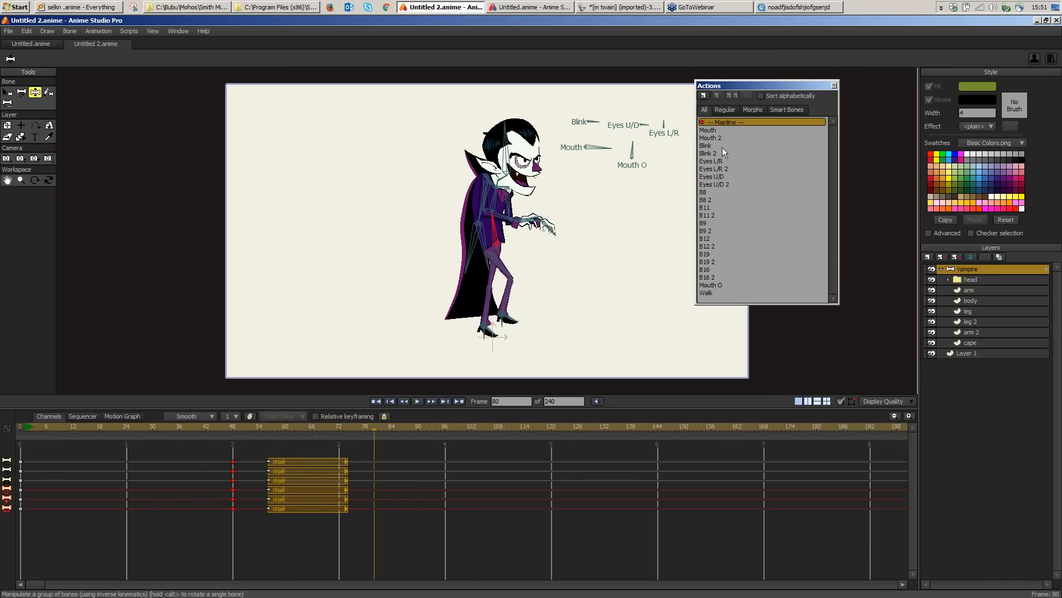
left_click_drag(219, 427, 373, 440)
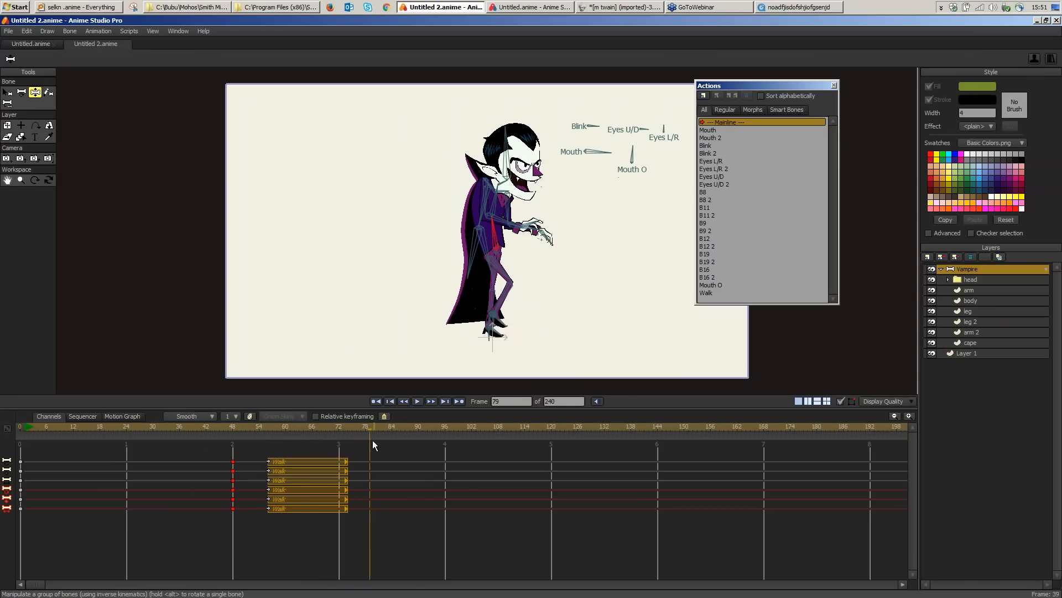
Step: Review the exported Halloween movie by scrubbing through it in the video player, and close the player
left_click(801, 10)
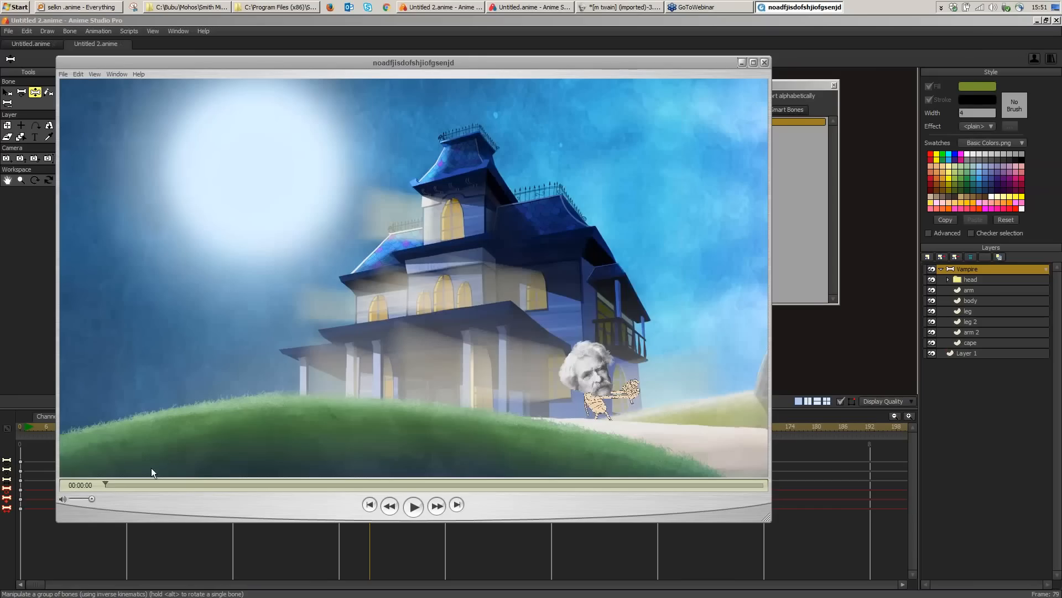
left_click(112, 483)
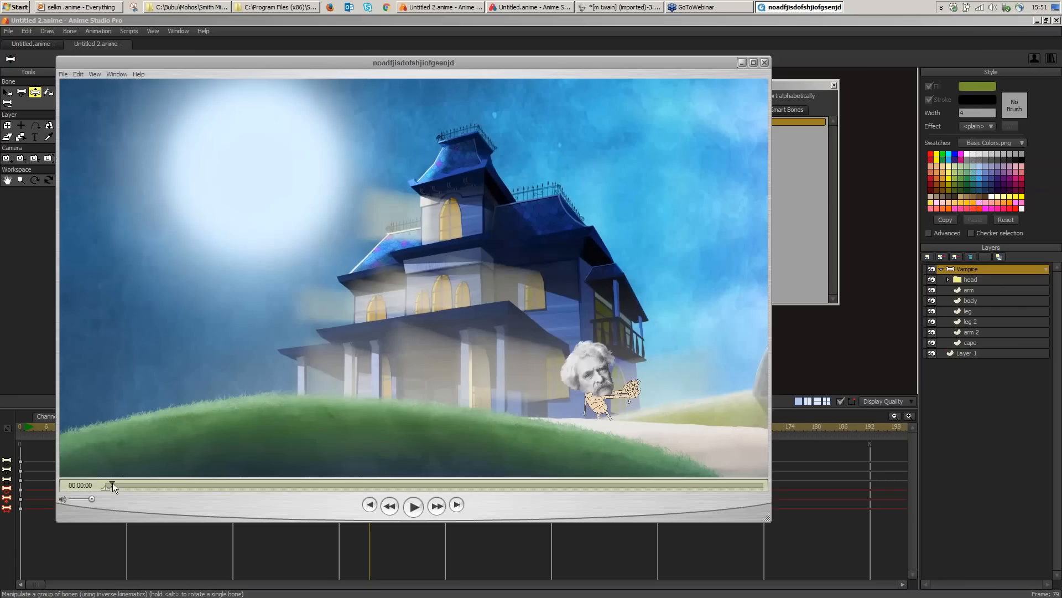
left_click_drag(112, 483, 186, 486)
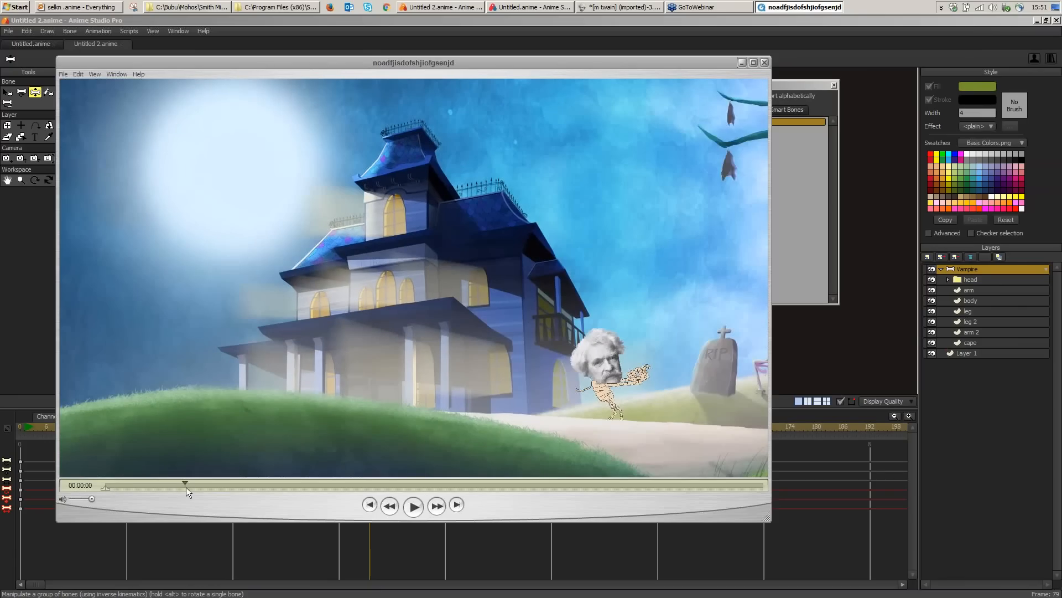
left_click_drag(185, 486, 633, 479)
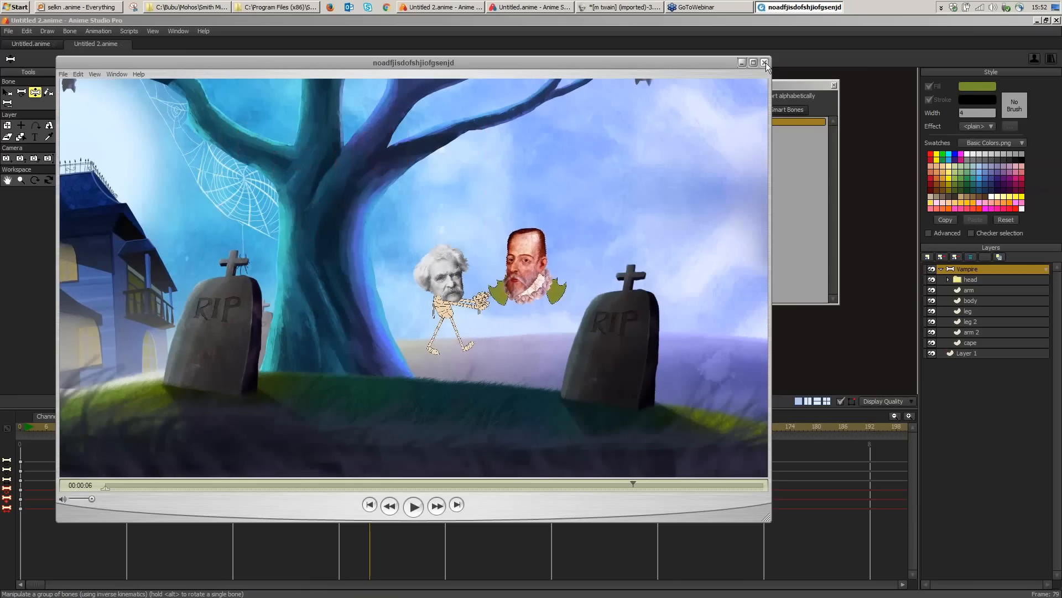
key("alt+F4")
Step: Scrub through the vampire's inserted Walk action once more and return to frame 0
left_click_drag(258, 430, 378, 460)
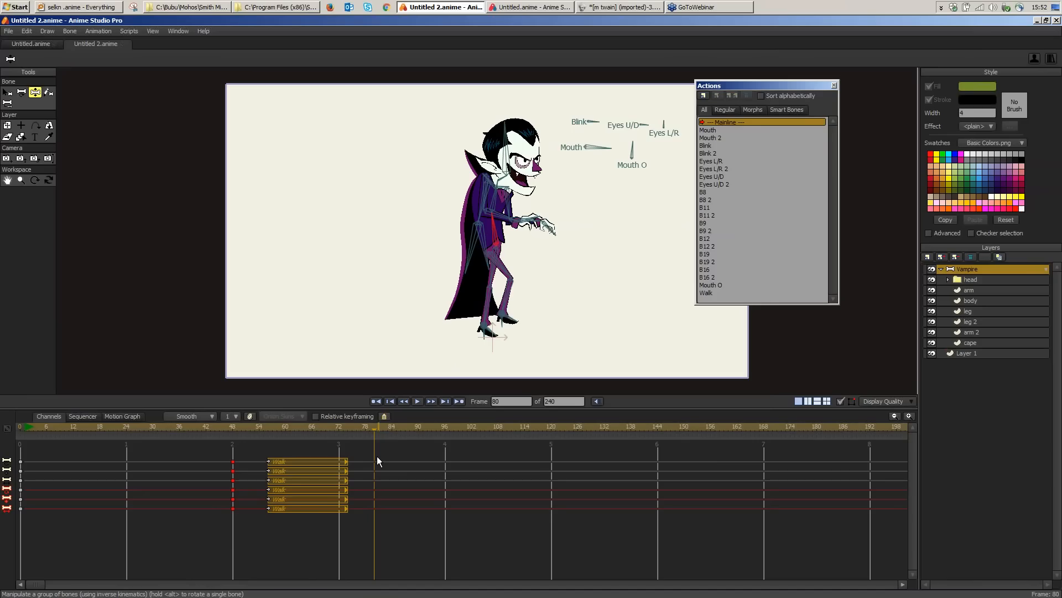
left_click_drag(246, 426, 392, 480)
key("ctrl+shift+Left")
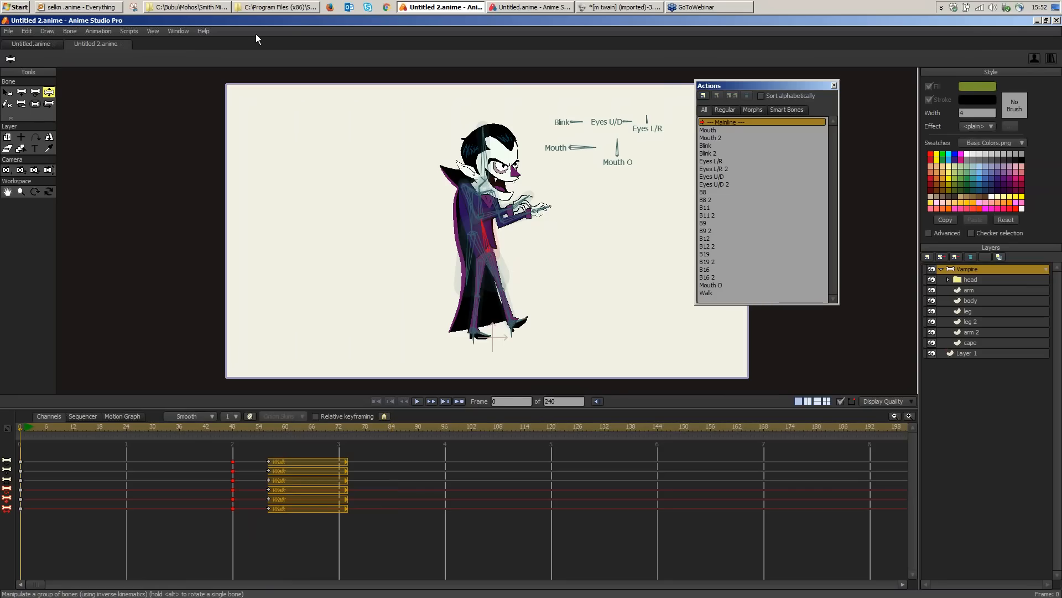
Step: Locate the promo project in the Halloween Content Pack folder and open Halloween_Promo.anime in Anime Studio Pro
left_click(212, 9)
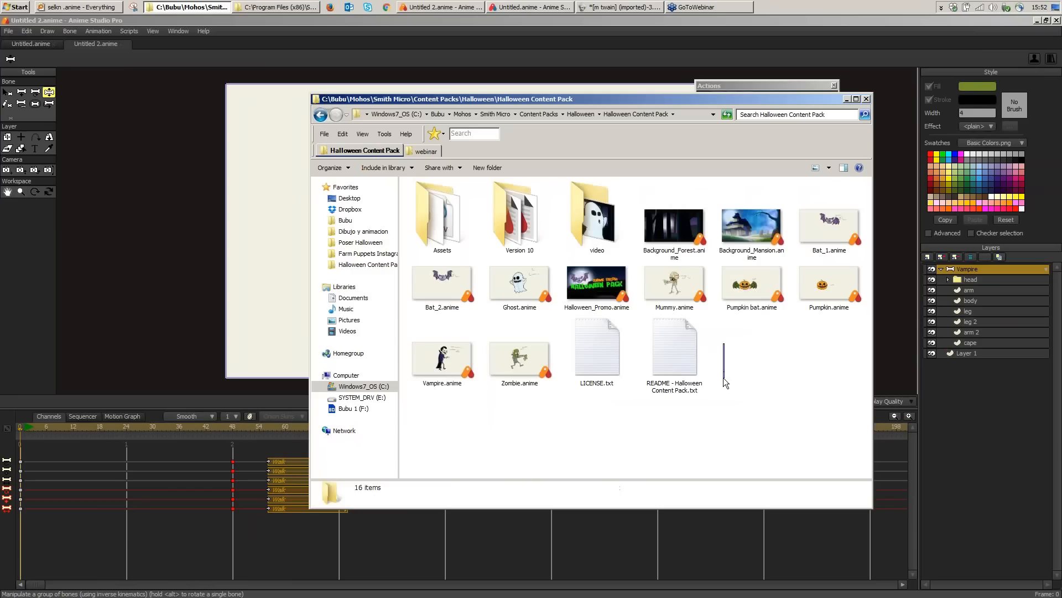
left_click(595, 285)
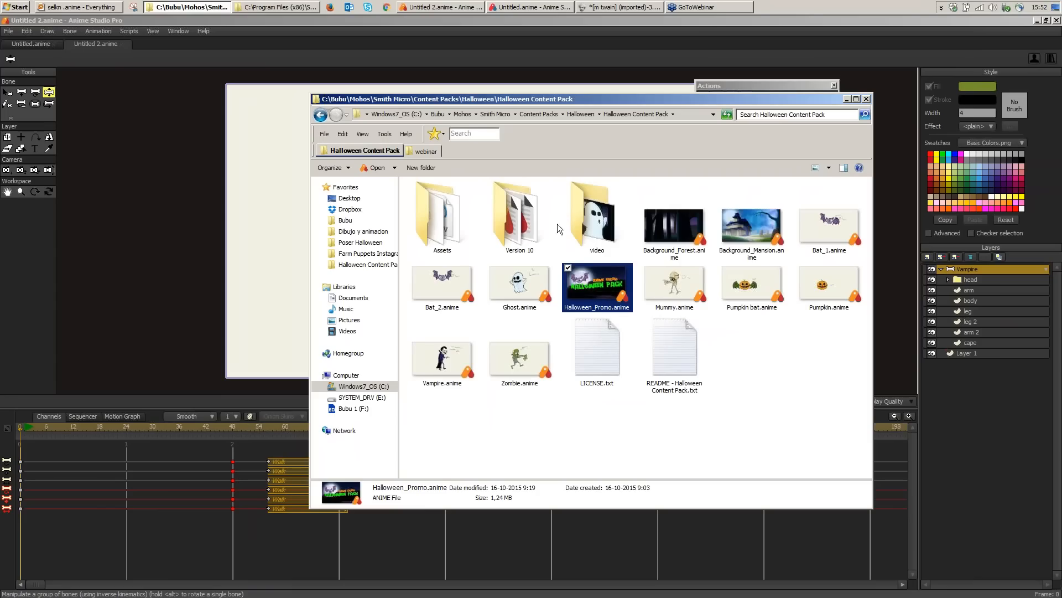
left_click(556, 45)
left_click(9, 31)
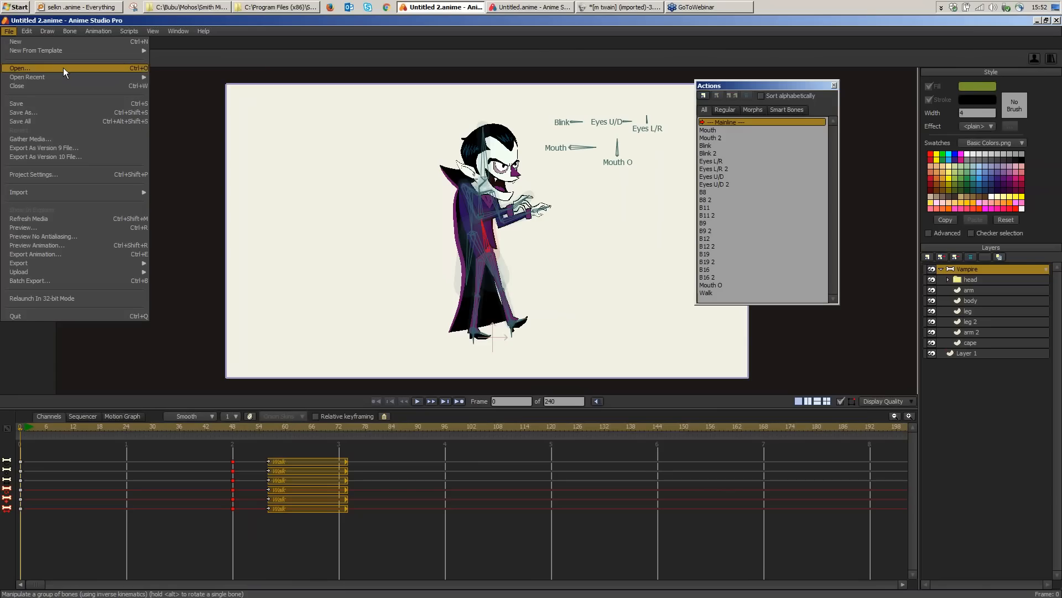
left_click(63, 68)
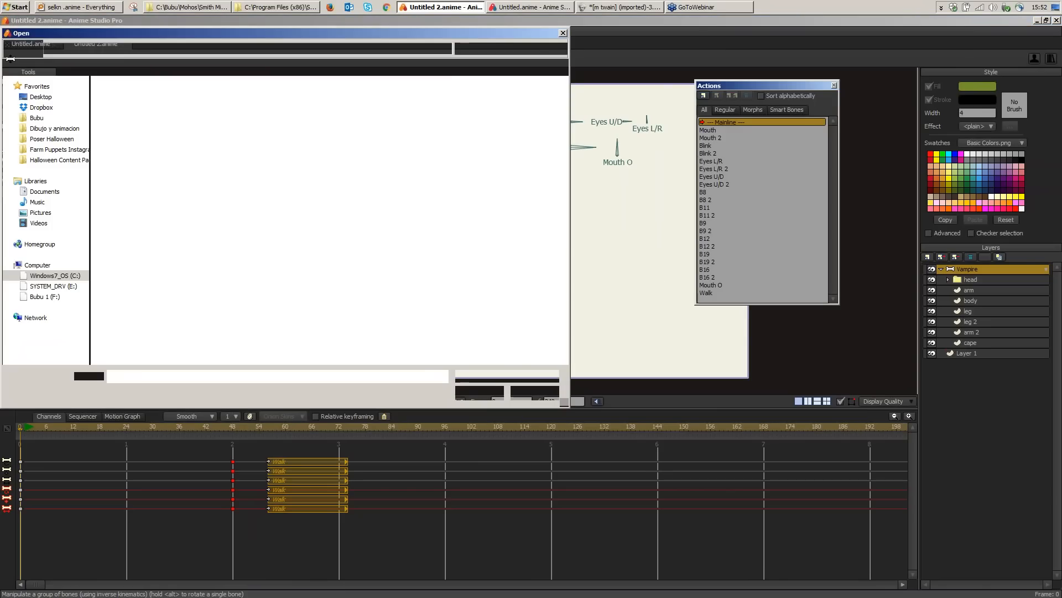
double_click(218, 178)
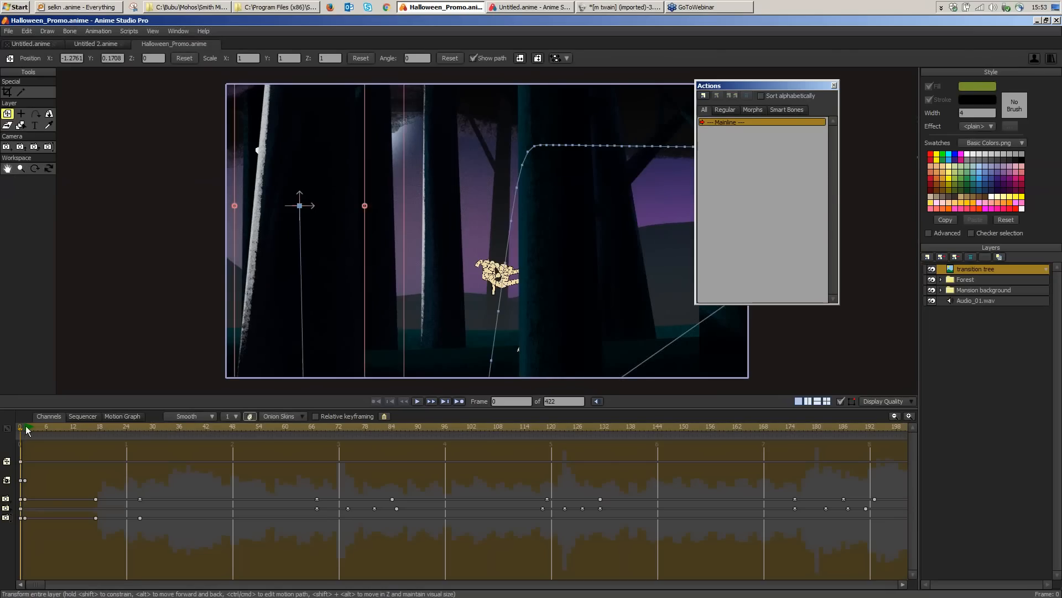
Step: Turn off the Audio_01.wav layer and scrub through the promo animation to frame 297
left_click_drag(25, 426, 52, 425)
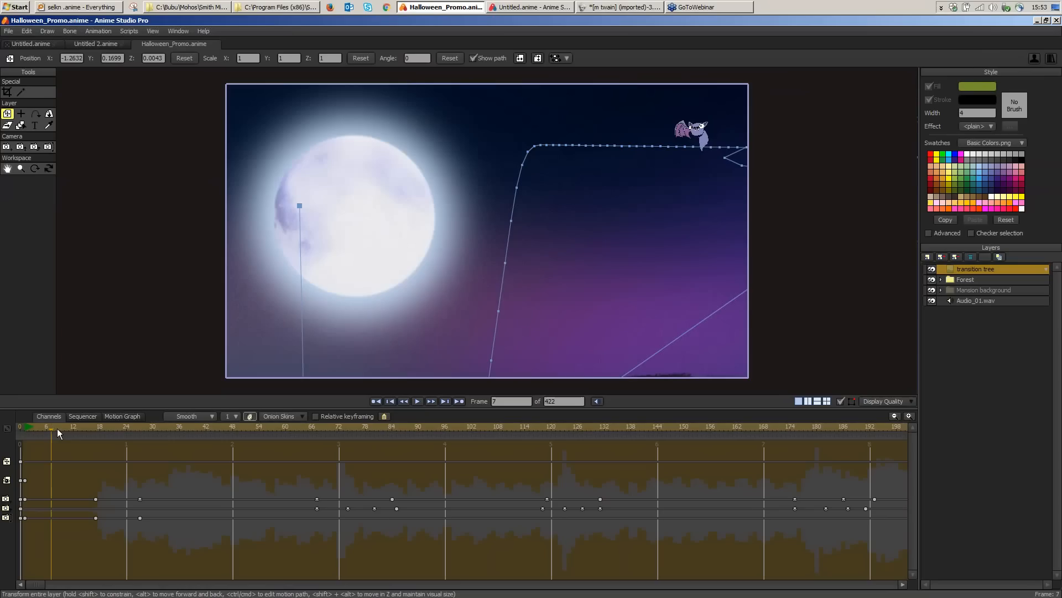
left_click_drag(59, 428, 156, 428)
left_click(932, 300)
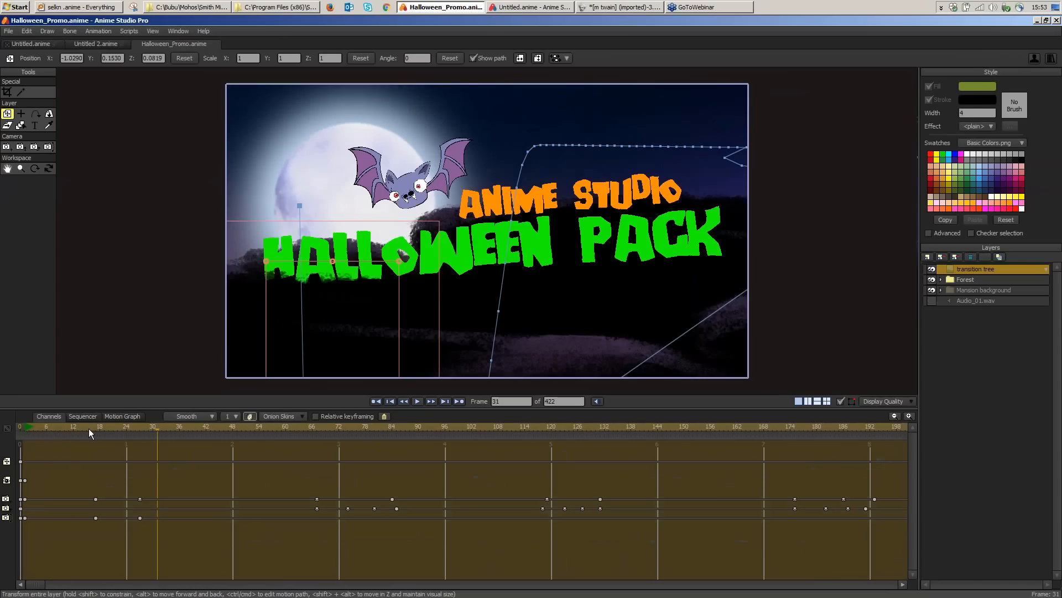
left_click(89, 429)
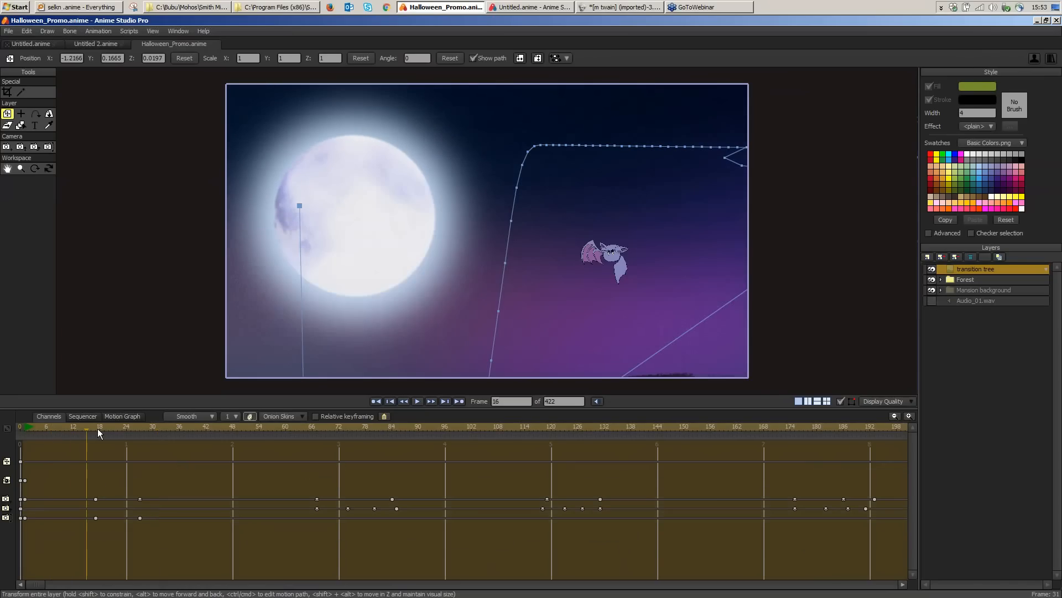
left_click_drag(97, 429, 791, 435)
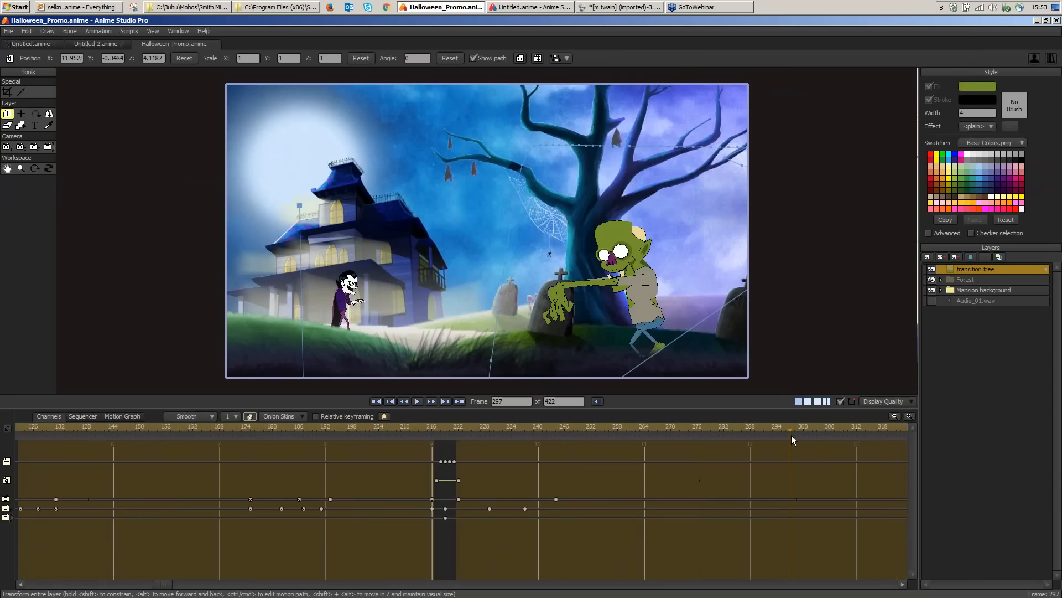
Step: Select the Monster bone layer in the Tree knoll group of Mansion background and go to frame 248
left_click(940, 290)
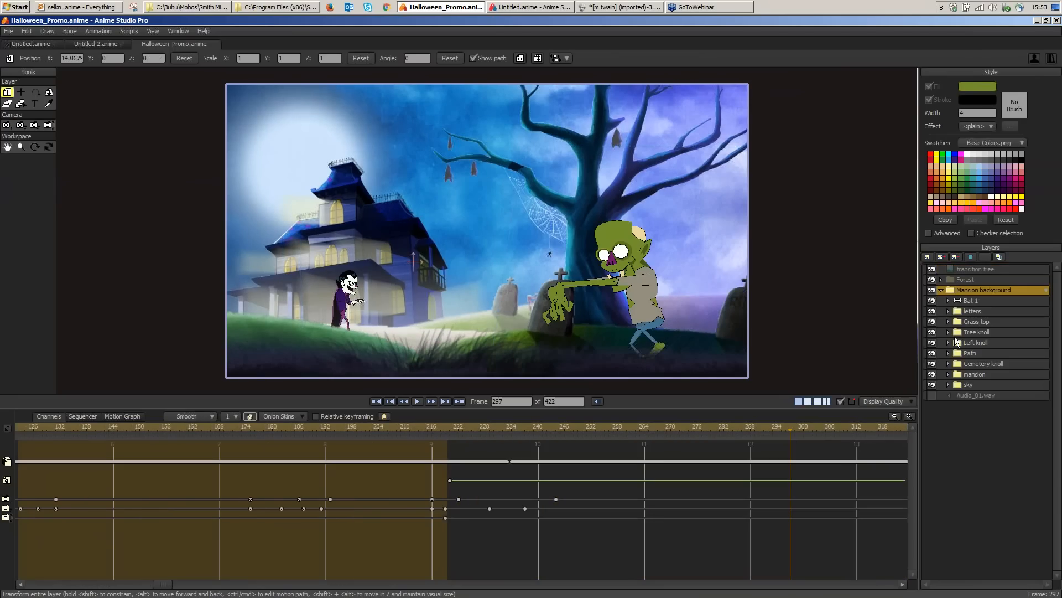
left_click(977, 333)
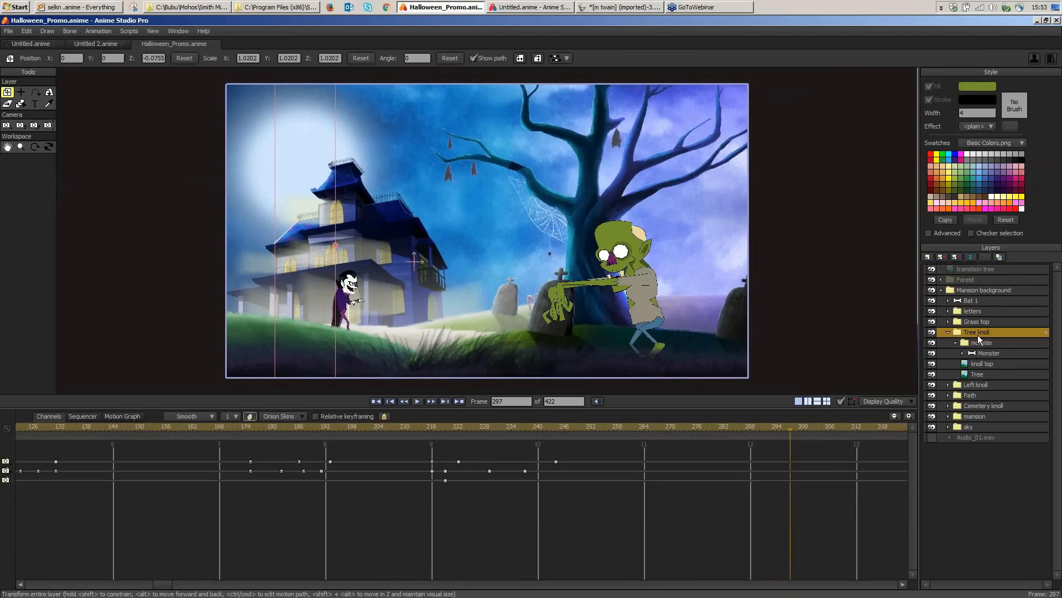
left_click(973, 353)
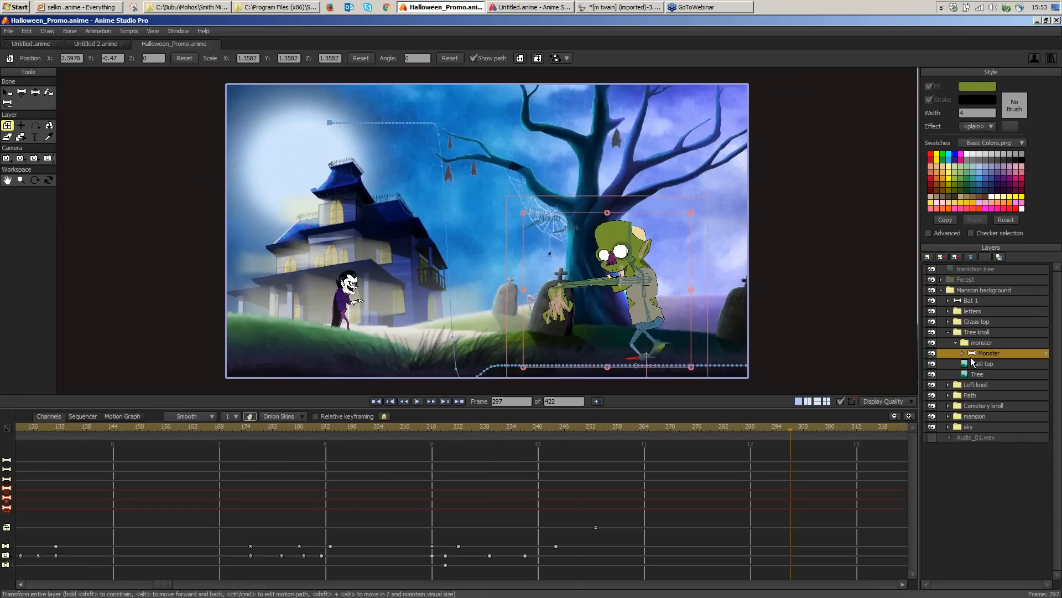
left_click(575, 429)
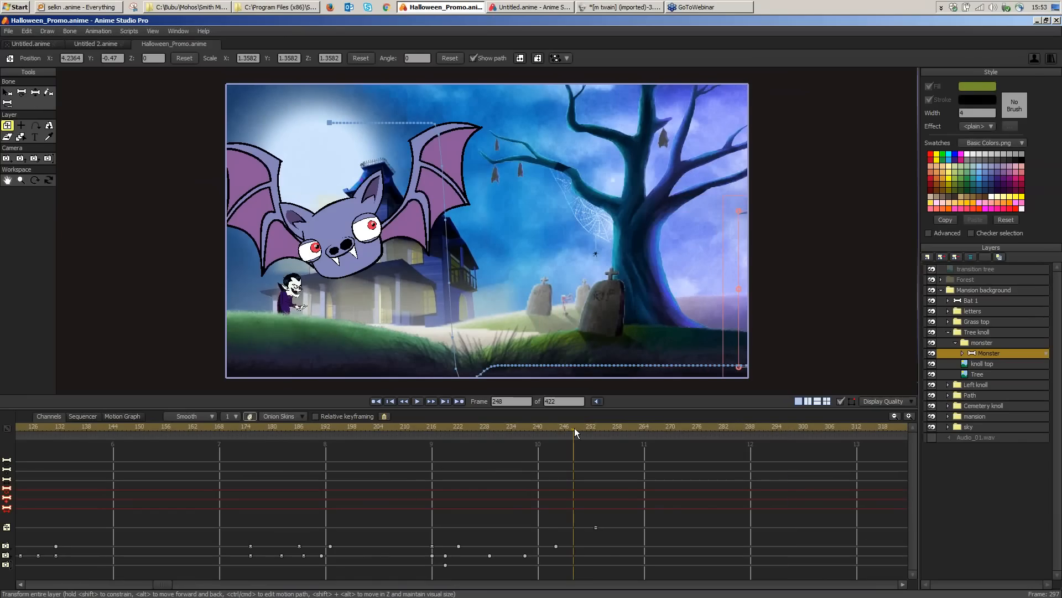
Step: Scrub through the Monster's walk to frame 309 and inspect its cycled keyframes at the start of the timeline
left_click_drag(574, 428, 757, 432)
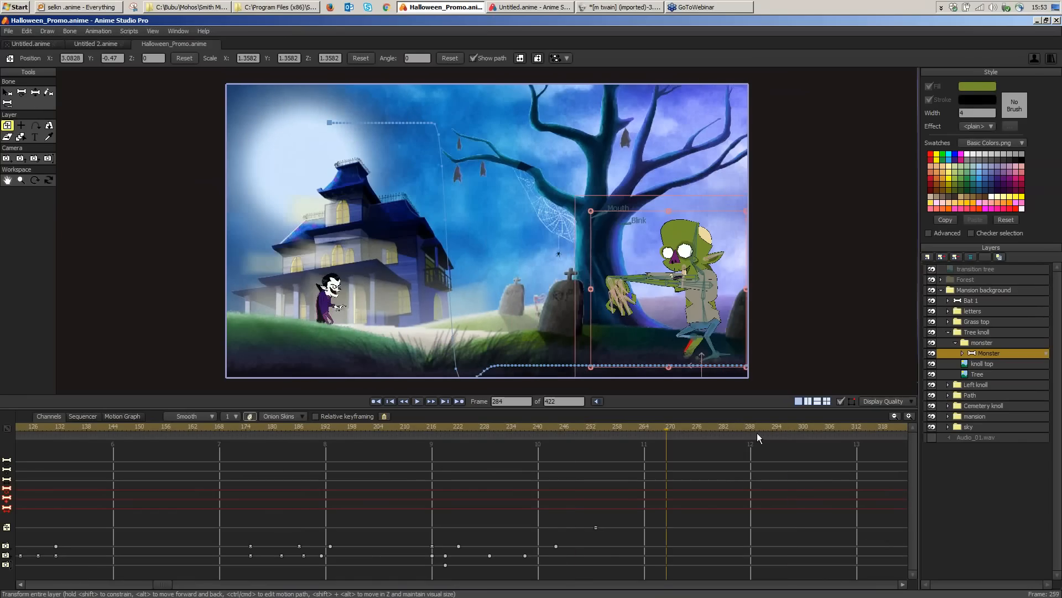
left_click(741, 427)
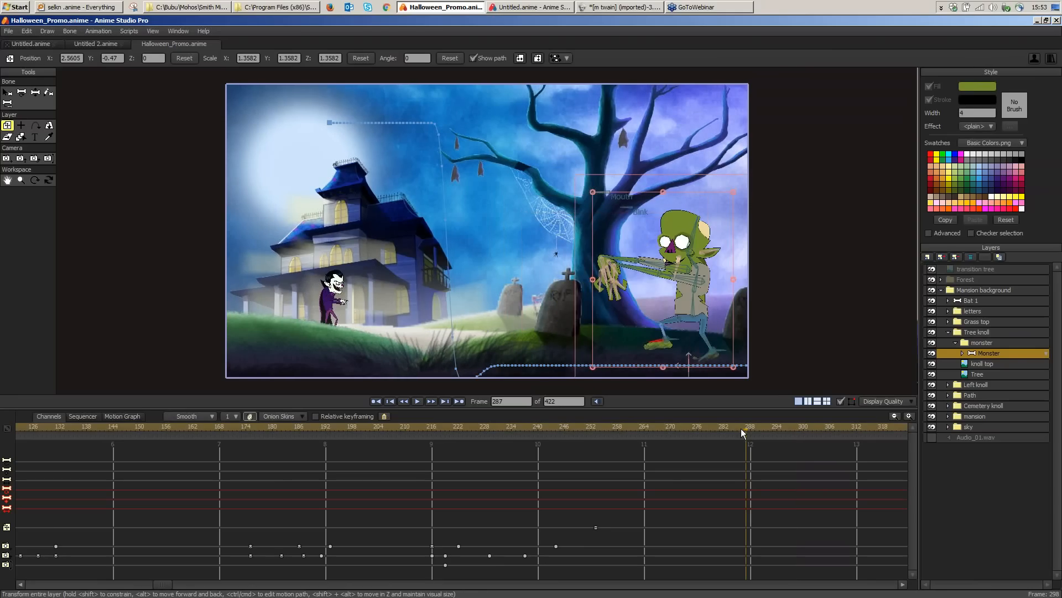
left_click(636, 436)
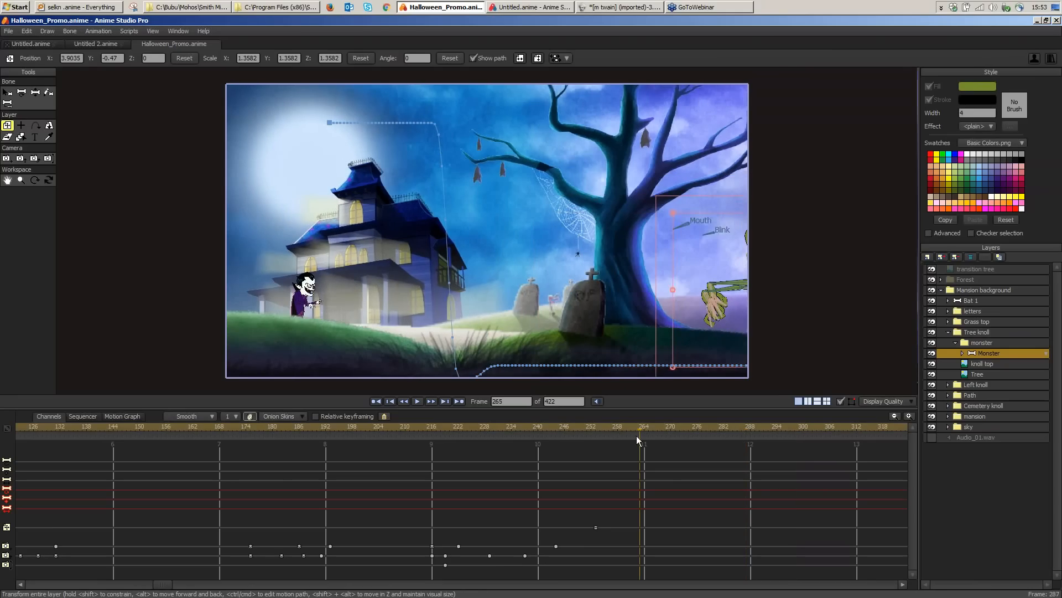
left_click_drag(637, 436, 848, 459)
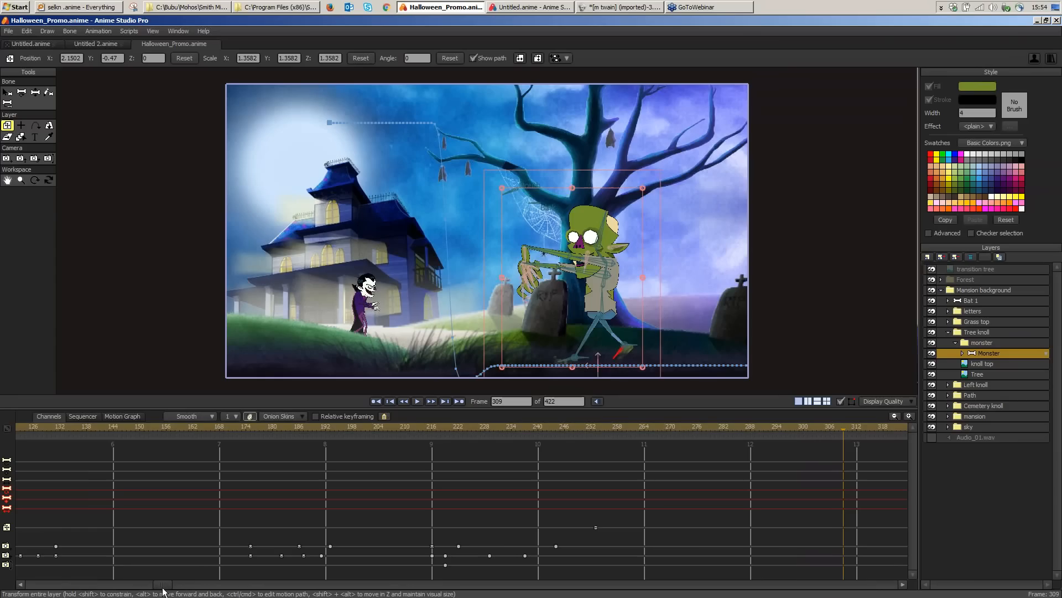
left_click_drag(163, 589, 26, 585)
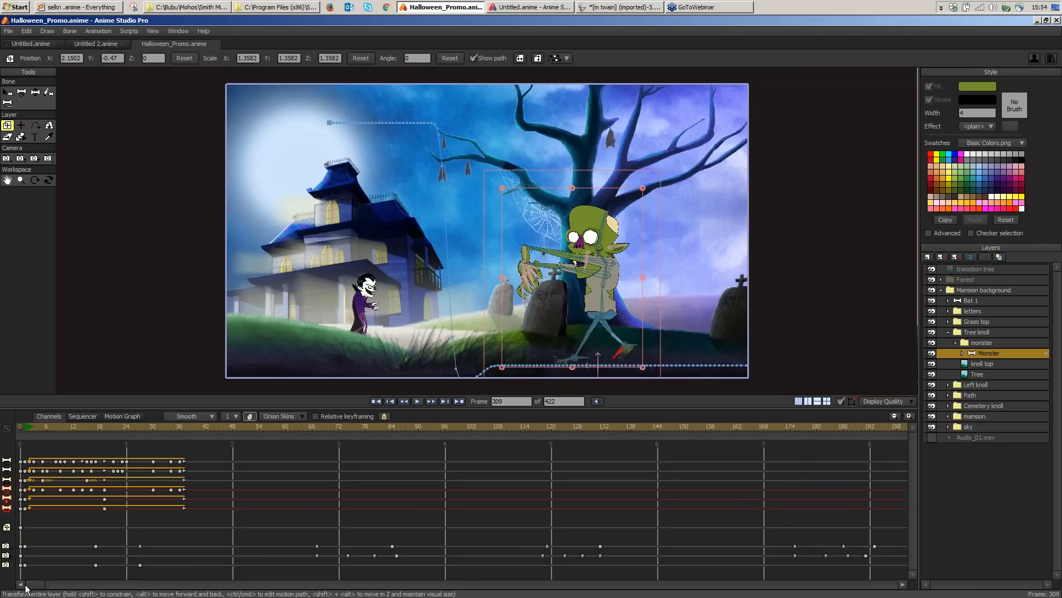
Step: Switch to Anime Studio Debut, start a new document and nest Layer 1 inside a new bone layer
left_click(539, 7)
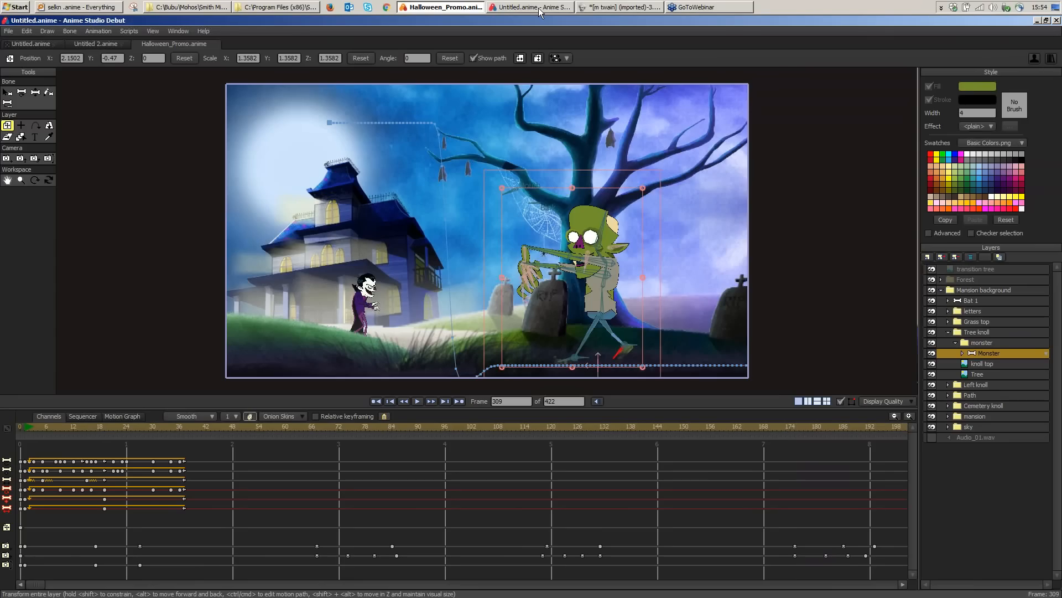
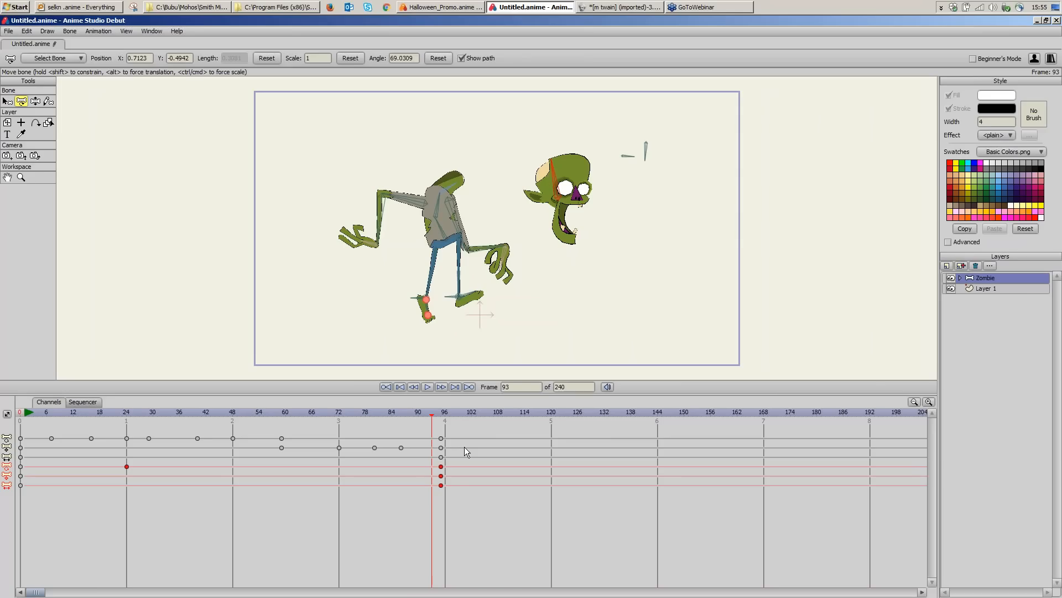
left_click(17, 415)
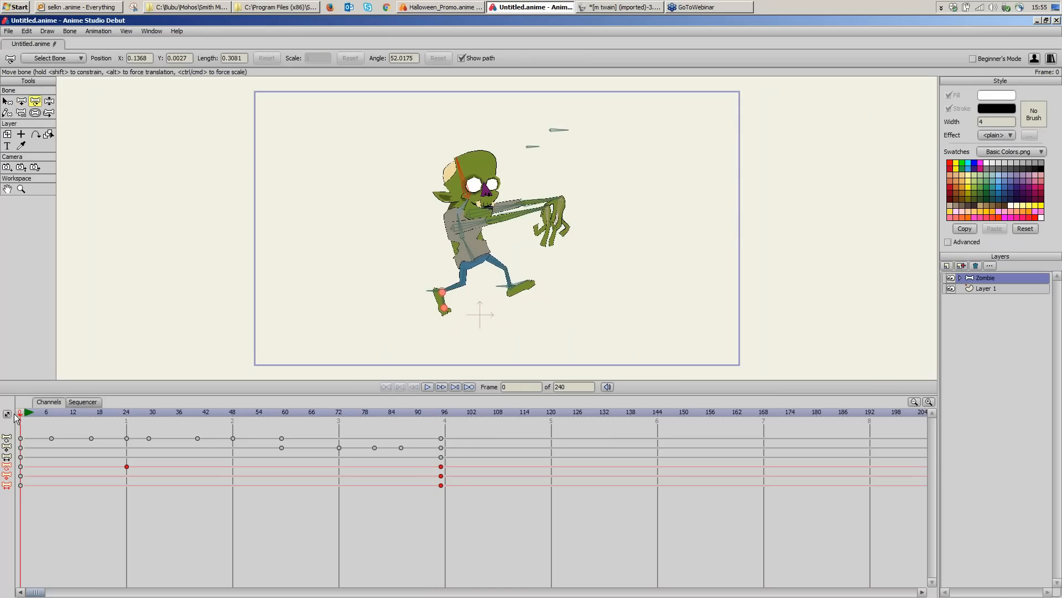
key("ctrl+n")
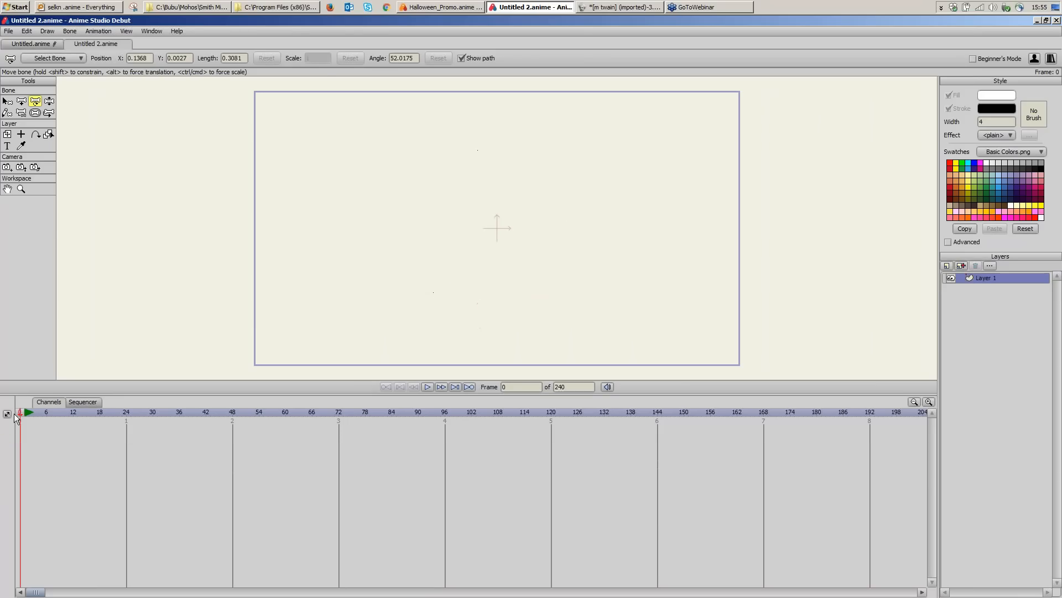
left_click(960, 266)
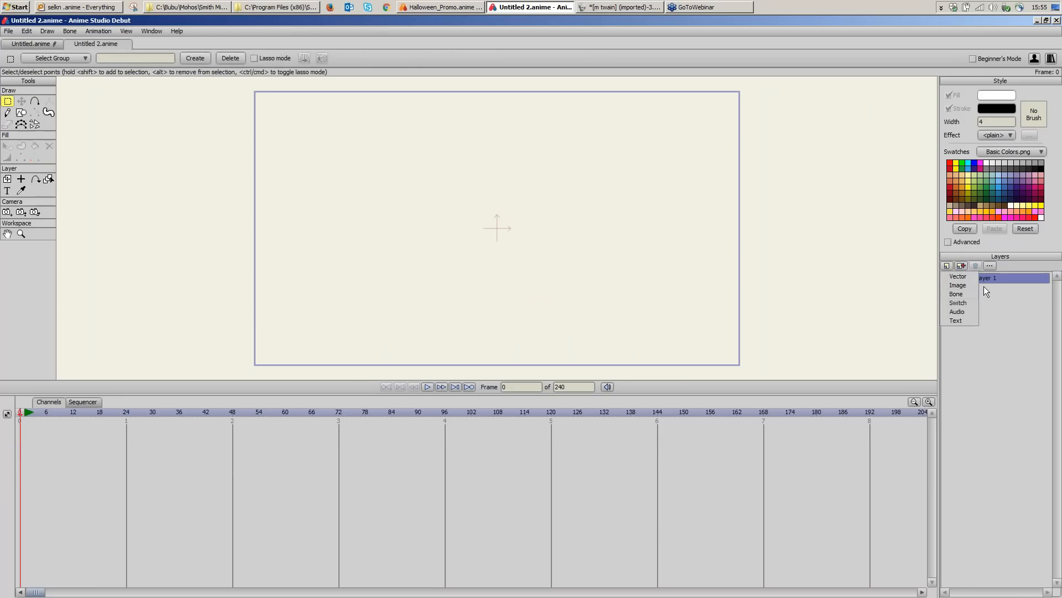
left_click_drag(984, 287, 984, 278)
Step: Paint a thick vertical torso stroke on Layer 1 with the Blob Brush at radius 0.17 and fill it black
left_click(51, 113)
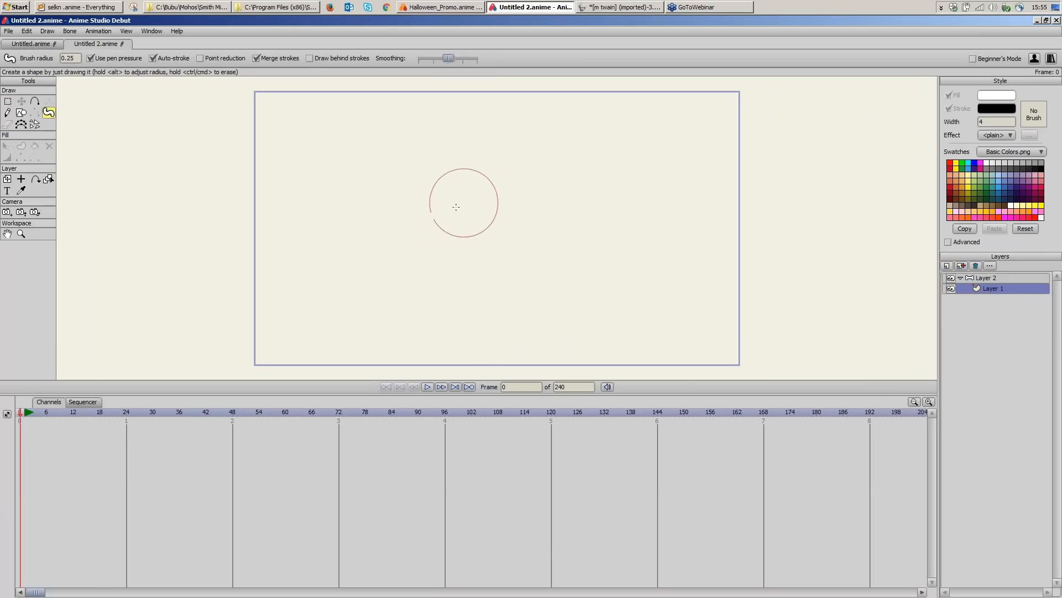
mouse_move(456, 207)
left_mouse_down("alt")
mouse_move(472, 188)
mouse_move(471, 197)
mouse_move(472, 183)
mouse_move(472, 256)
mouse_move(467, 235)
left_mouse_up("alt")
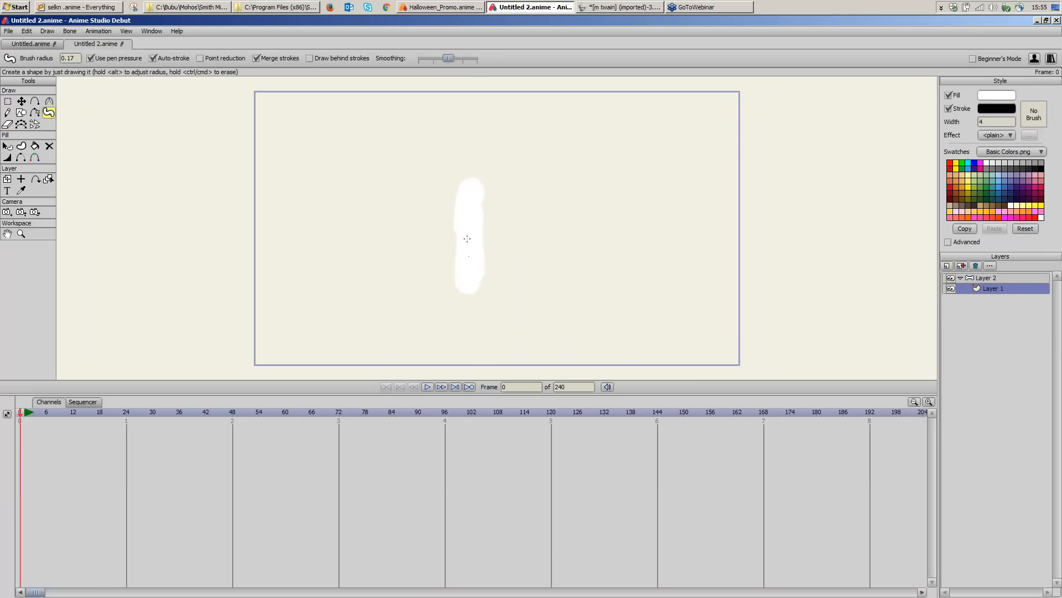
left_click(1032, 168)
Step: Paint two horizontal arms extending from the top of the torso, each on its own new vector layer
left_click(961, 266)
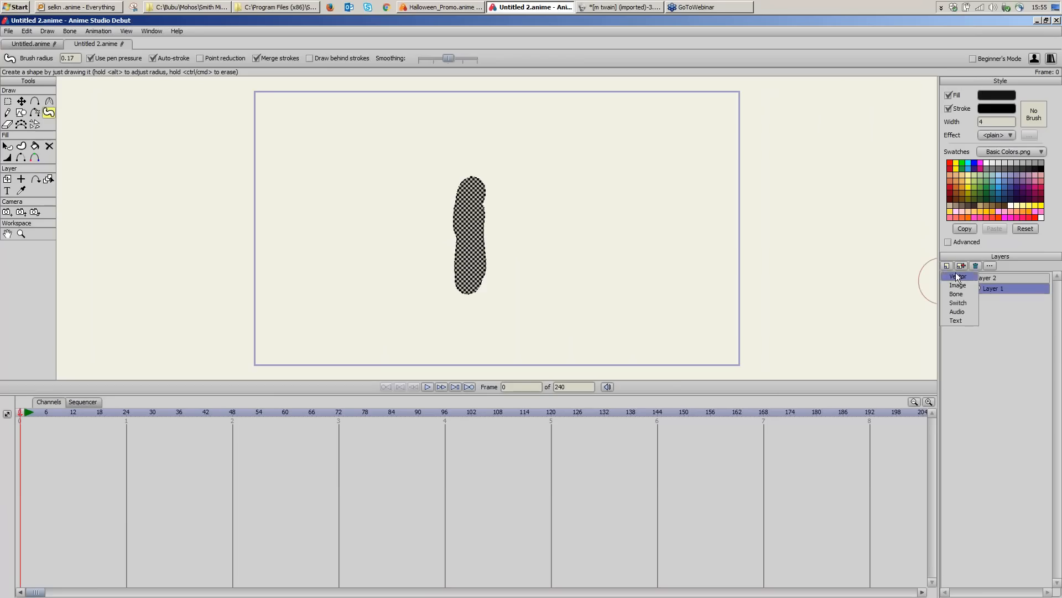
left_click(956, 294)
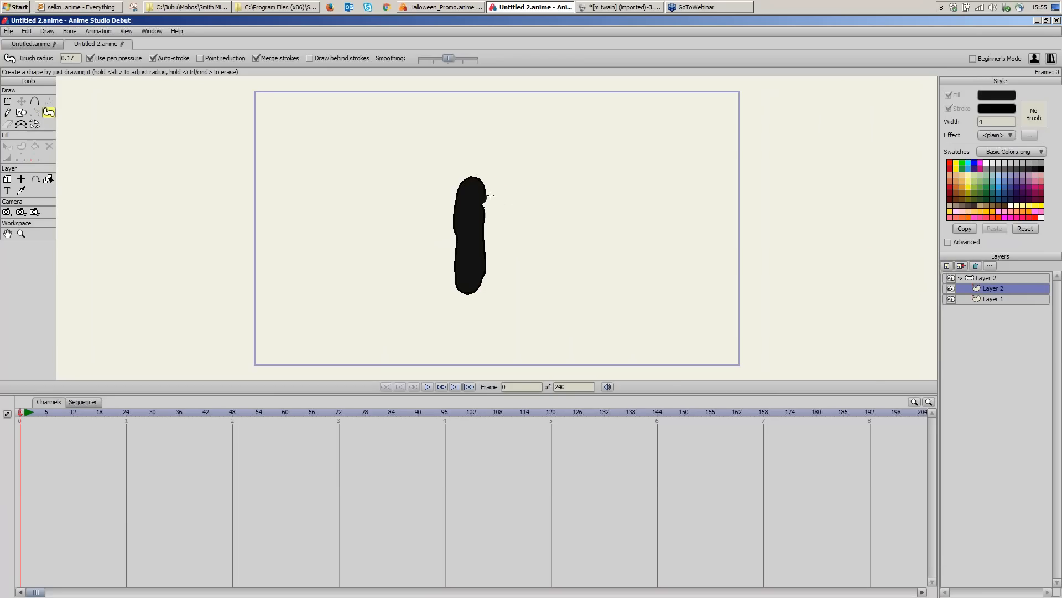
left_click_drag(491, 196, 593, 194)
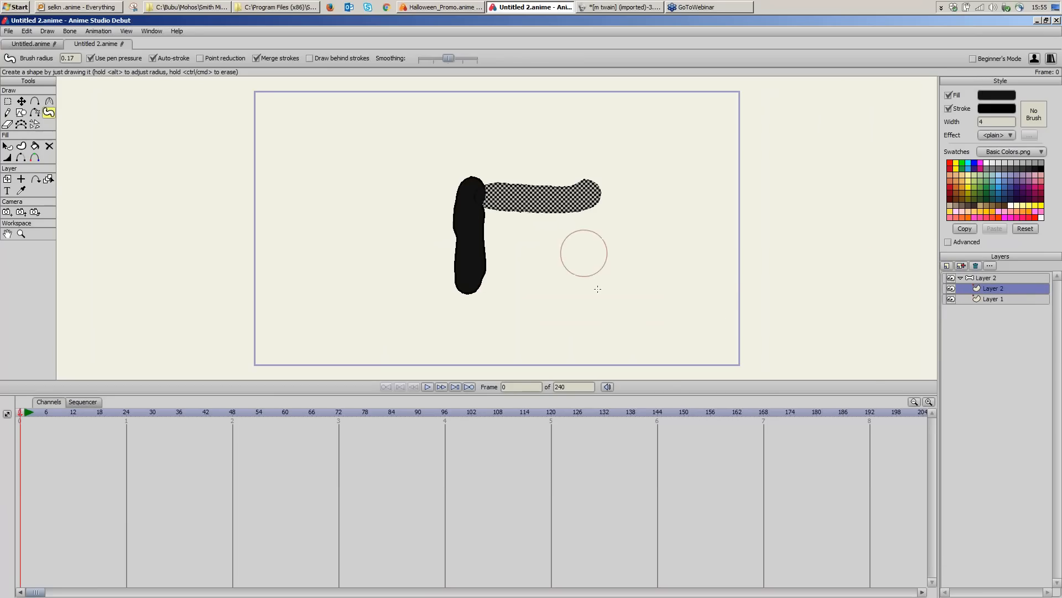
left_click(947, 266)
left_click(953, 277)
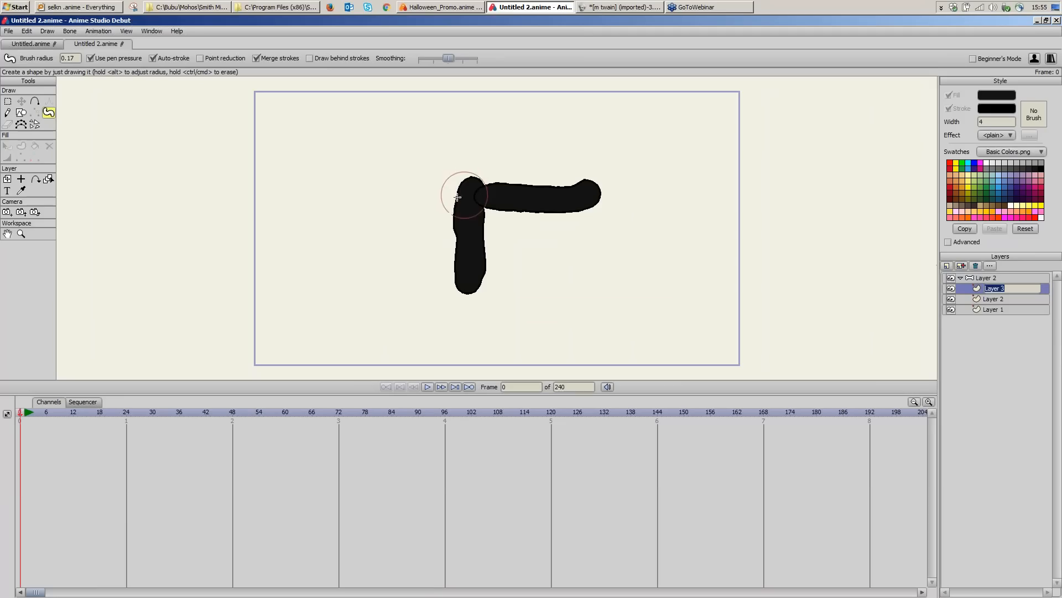
left_click_drag(458, 198, 356, 197)
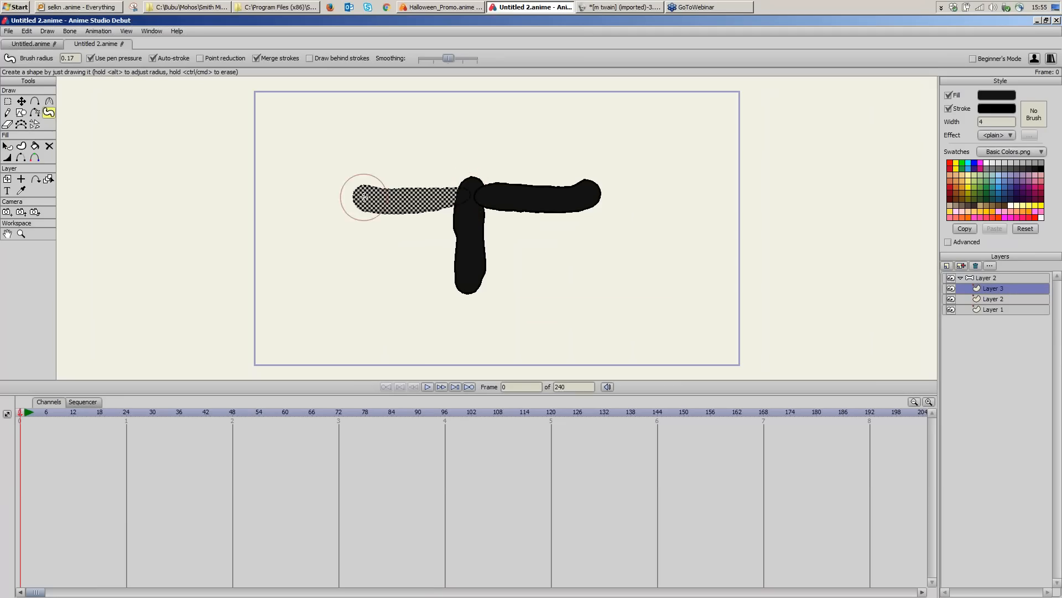
Step: Paint a round head above the torso on a new vector layer
left_click(944, 268)
left_click(952, 276)
mouse_move(463, 163)
left_mouse_down()
mouse_move(492, 146)
mouse_move(478, 119)
mouse_move(446, 129)
mouse_move(474, 154)
left_mouse_up()
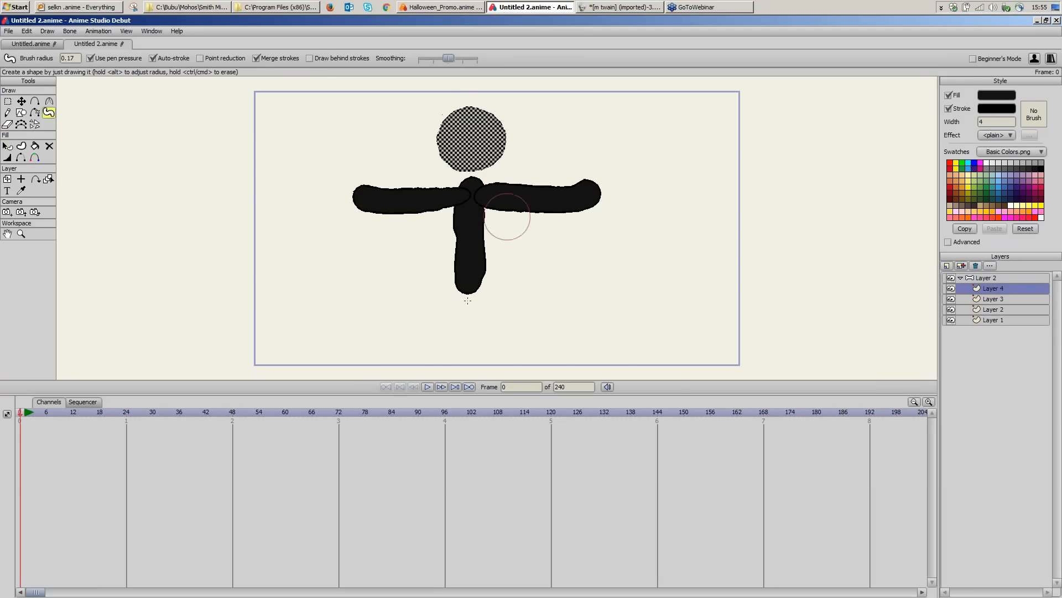
key("g")
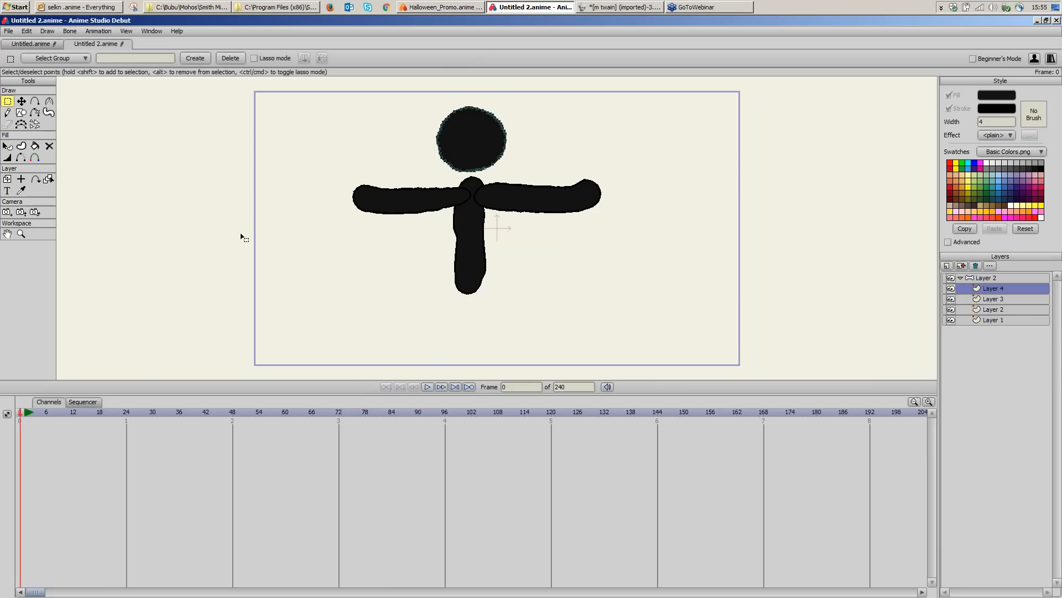
Step: Add a chain of three bones on the bone layer, two up the torso and one through the head
left_click(988, 278)
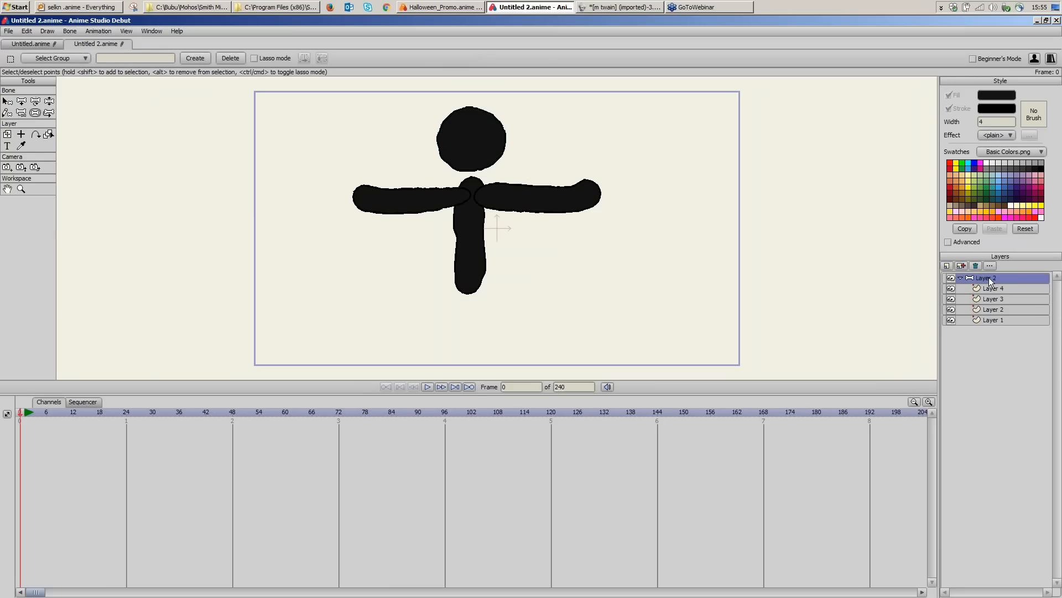
key("a")
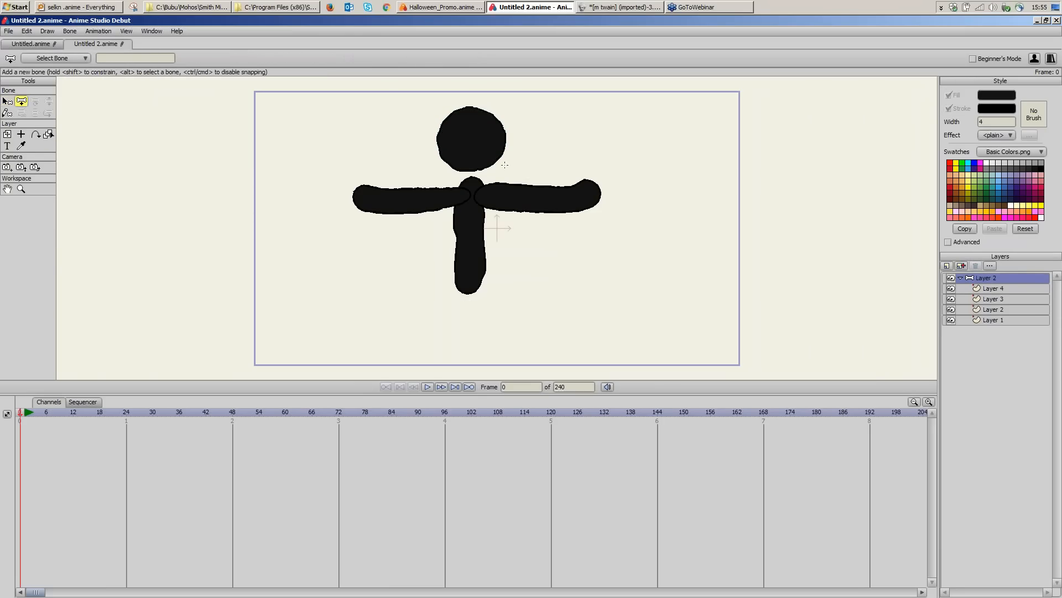
left_click_drag(468, 291, 471, 115)
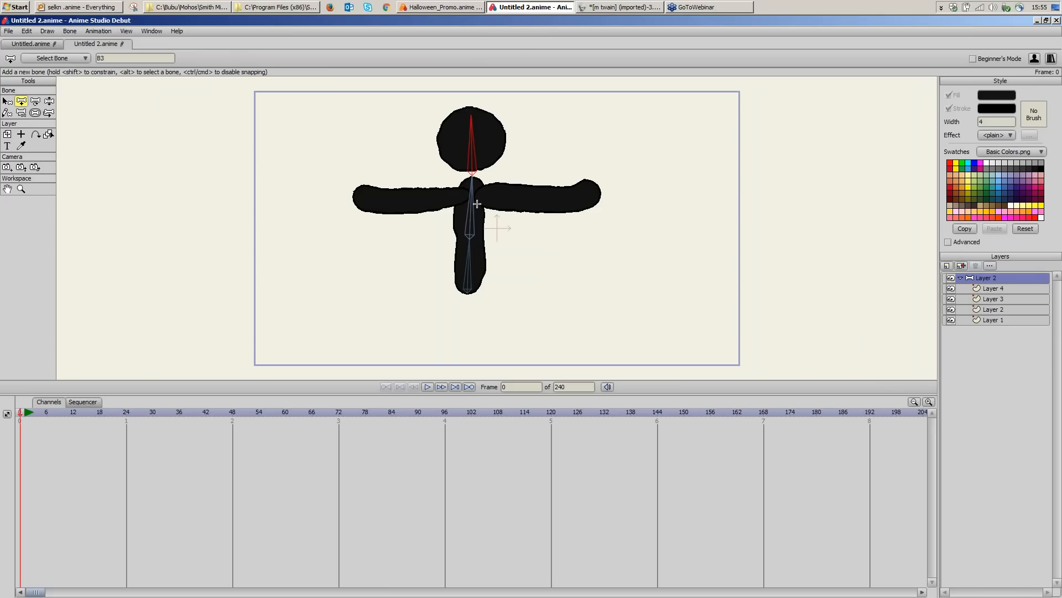
Step: Add a two-bone chain along each arm, parented to the upper torso bone
left_click(473, 202)
left_click_drag(487, 194, 596, 188)
left_click(468, 203, "alt")
left_click_drag(461, 195, 401, 201)
left_click_drag(400, 201, 352, 192)
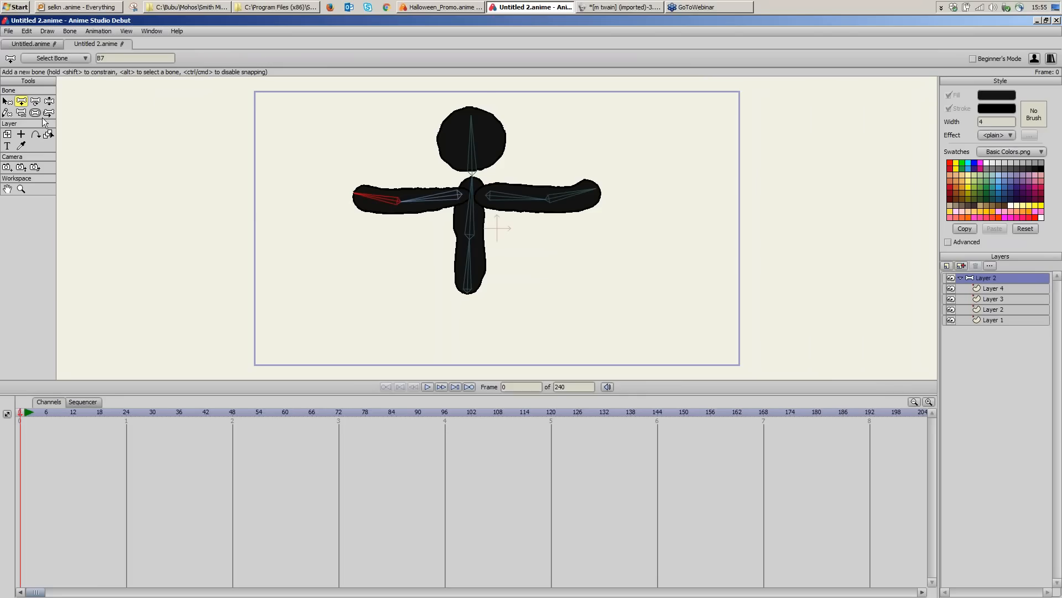
Step: Test the rig with Manipulate Bones by bending the torso, head and both arms
left_click(49, 102)
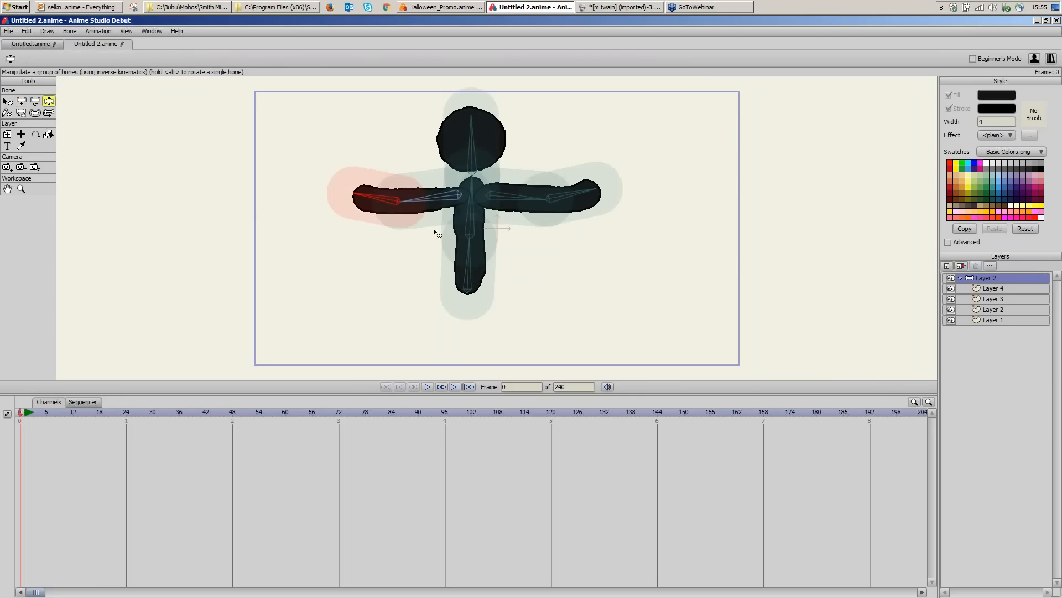
mouse_move(442, 211)
left_mouse_down()
mouse_move(447, 224)
mouse_move(431, 179)
mouse_move(437, 154)
mouse_move(433, 225)
mouse_move(457, 236)
mouse_move(403, 225)
mouse_move(426, 155)
mouse_move(434, 244)
mouse_move(430, 200)
mouse_move(407, 233)
mouse_move(534, 237)
mouse_move(526, 181)
mouse_move(511, 274)
mouse_move(423, 252)
mouse_move(500, 213)
mouse_move(459, 209)
left_mouse_up()
left_click_drag(464, 138, 489, 152)
left_click_drag(523, 265, 547, 229)
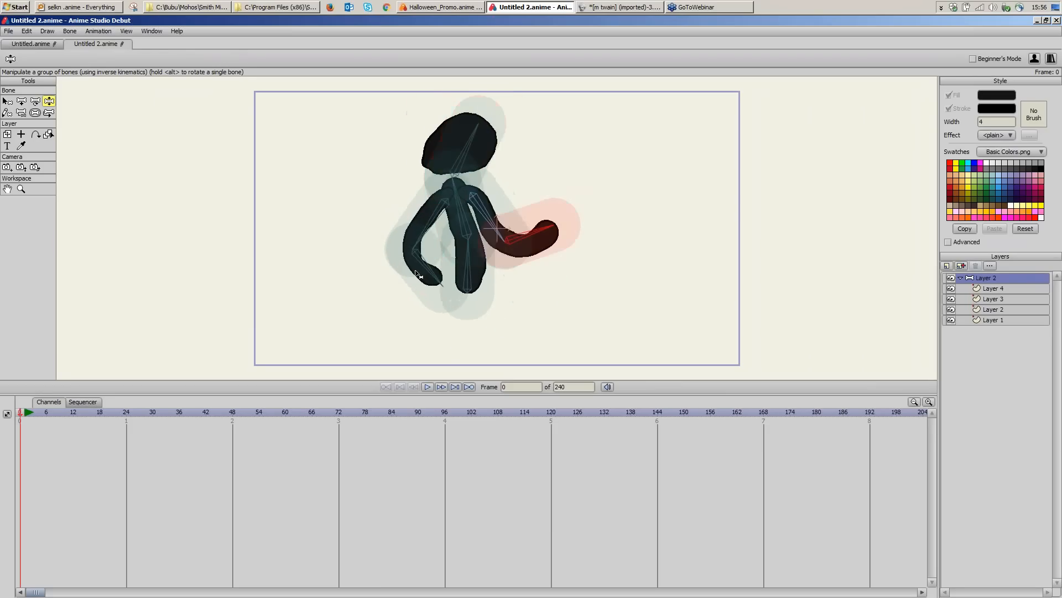
left_click_drag(425, 271, 390, 277)
left_click(7, 101)
Step: Paint a round ear on each side of the head on Layer 4 with the Blob Brush
left_click(997, 288)
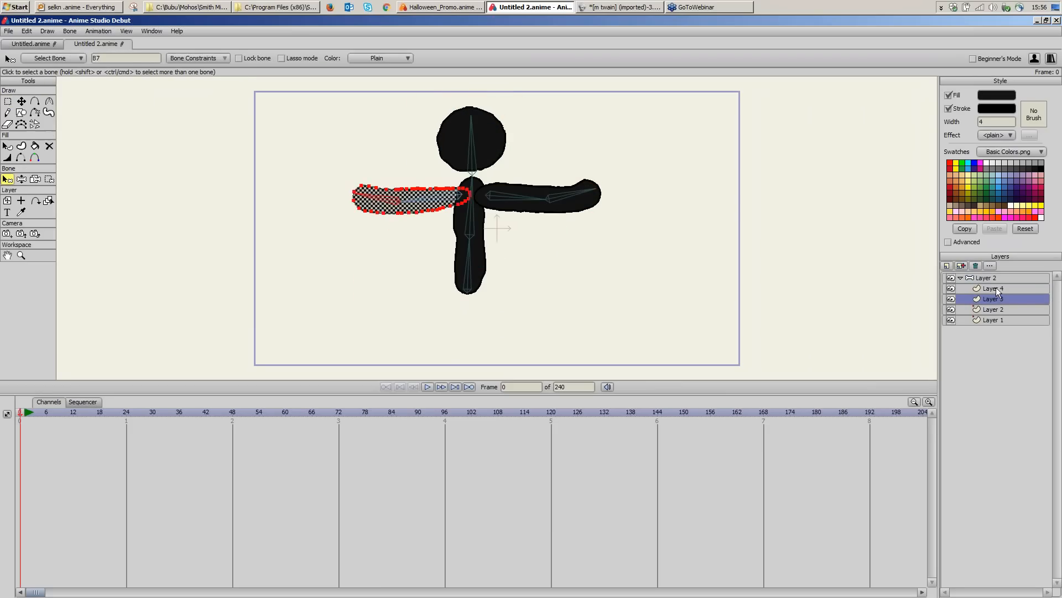
left_click(49, 112)
mouse_move(426, 135)
left_mouse_down()
mouse_move(414, 139)
mouse_move(421, 158)
mouse_move(429, 131)
left_mouse_up()
mouse_move(505, 135)
left_mouse_down()
mouse_move(527, 136)
mouse_move(518, 145)
left_mouse_up()
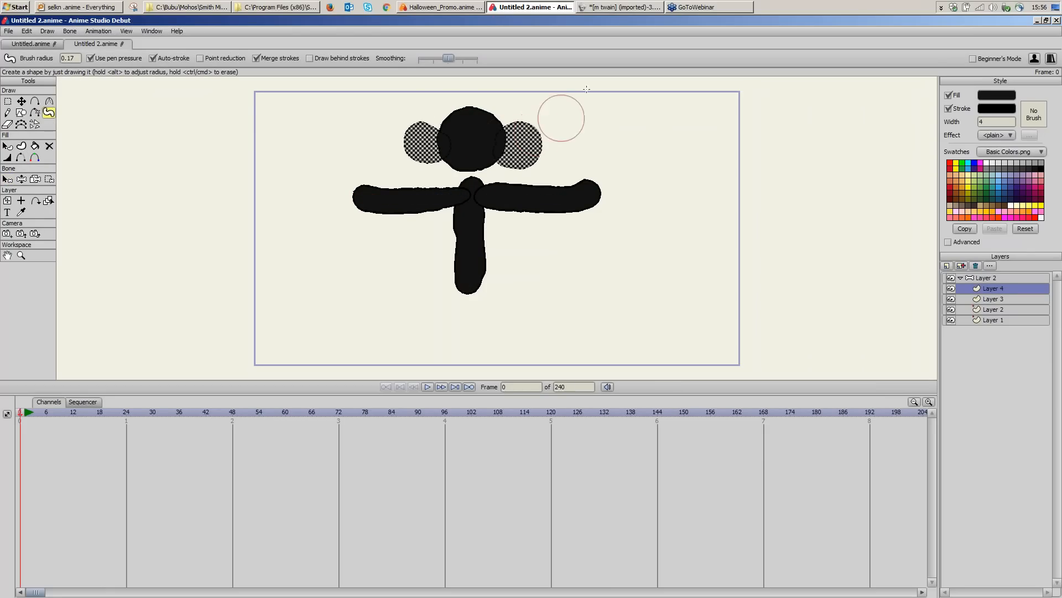
Step: Test how moving both arms with Manipulate Bones affects the ears on the bone layer
left_click(984, 278)
left_click(48, 101)
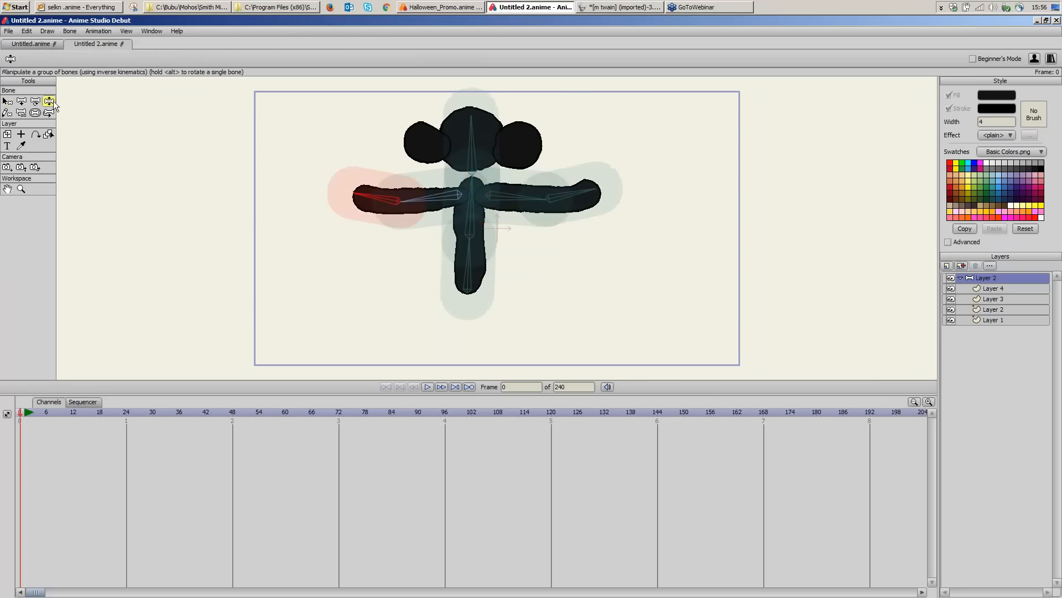
left_click_drag(518, 200, 503, 233)
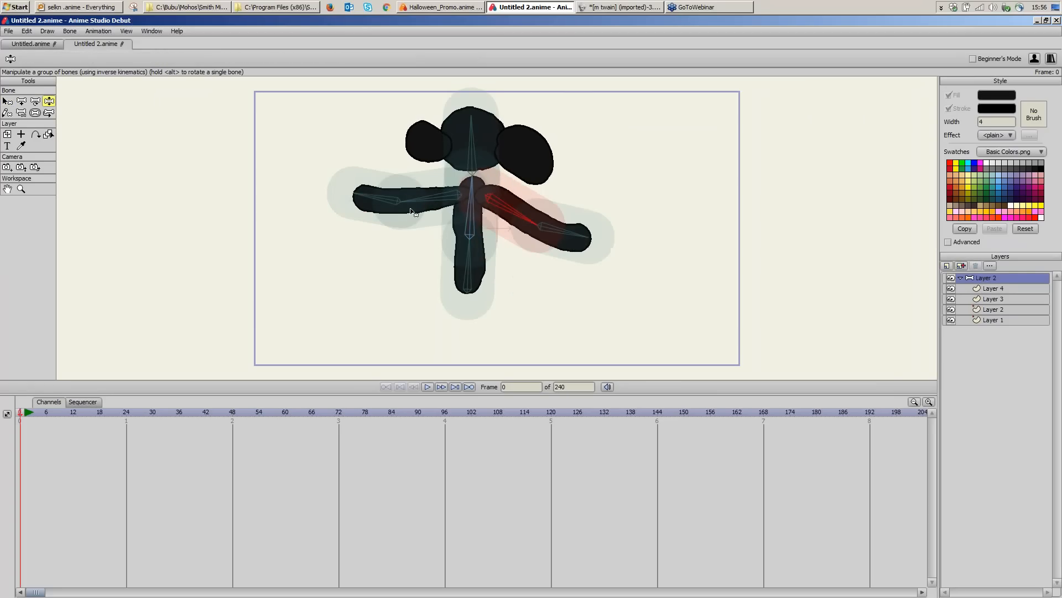
mouse_move(411, 211)
left_mouse_down()
mouse_move(423, 265)
mouse_move(427, 204)
mouse_move(418, 210)
left_mouse_up()
left_click_drag(512, 222, 521, 208)
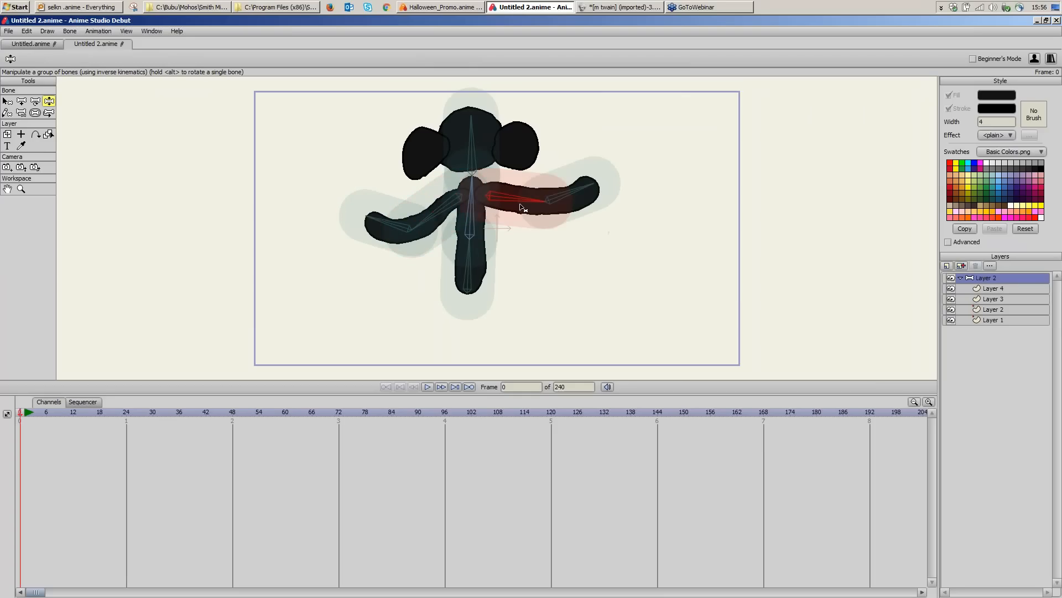
Step: Flexi-bind Layer 3, the left-hand arm, to only its own two arm bones using the selected-bones option
left_click(7, 102)
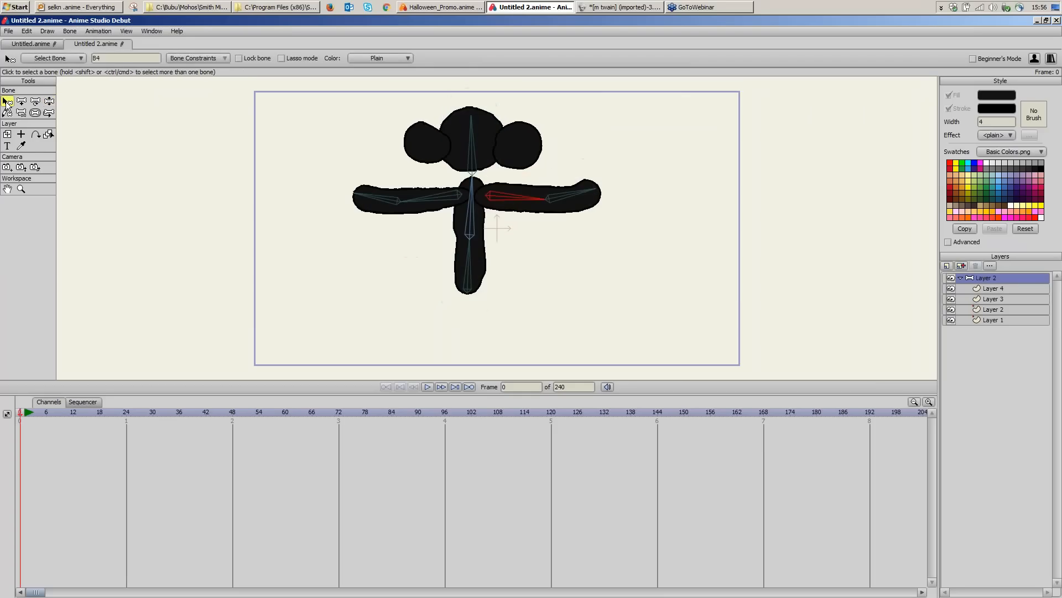
left_click(998, 288)
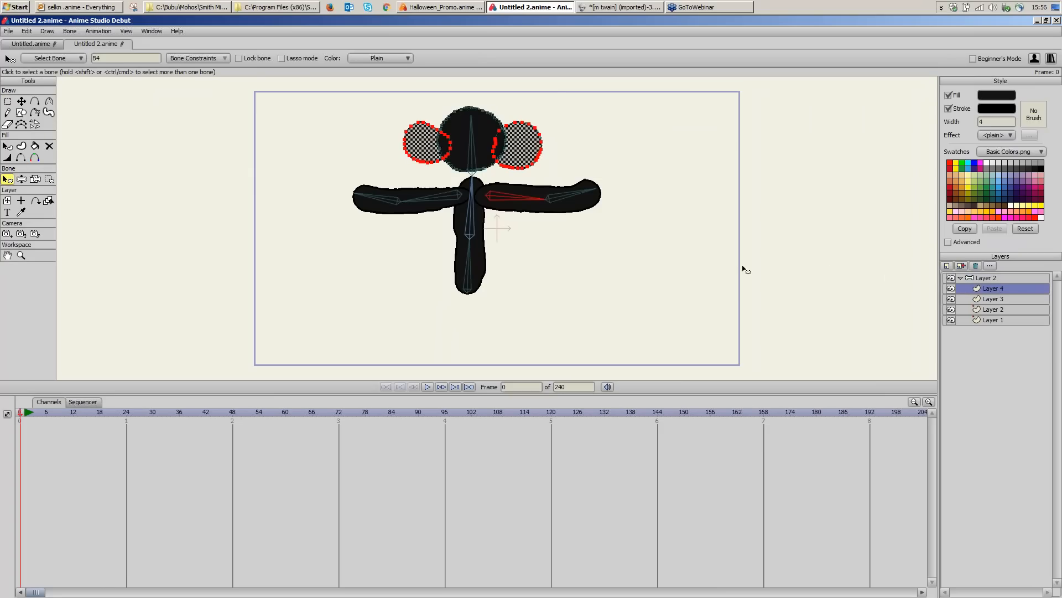
left_click(991, 299)
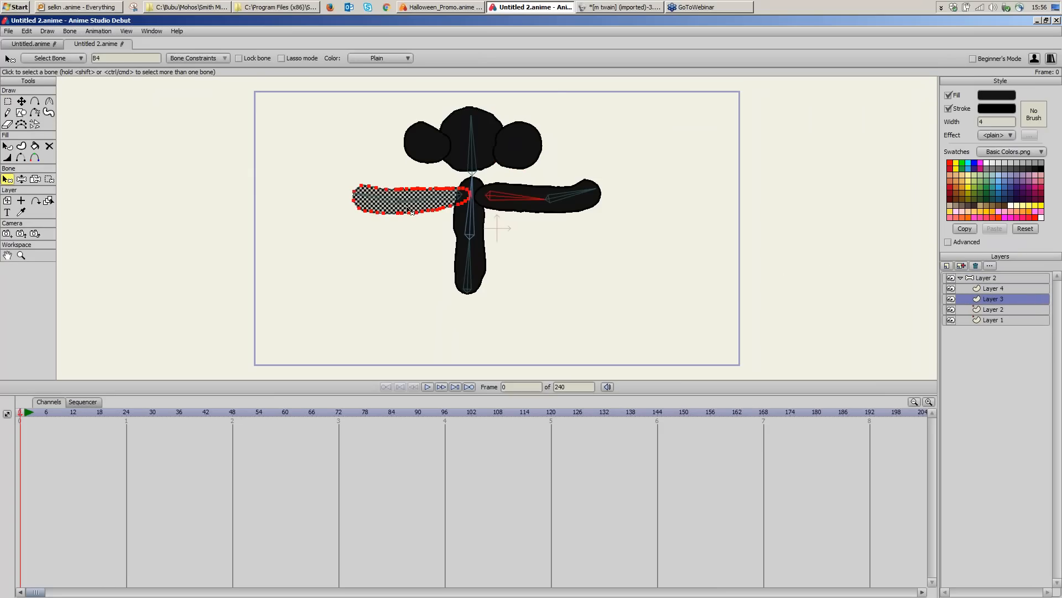
left_click(414, 230)
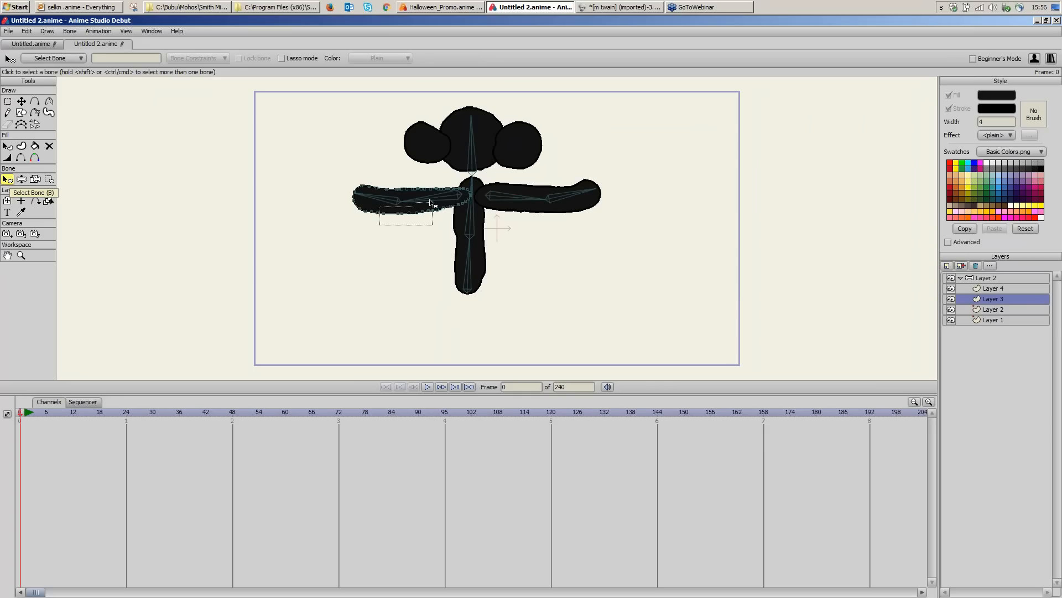
left_click(383, 226)
left_click_drag(360, 237, 430, 186)
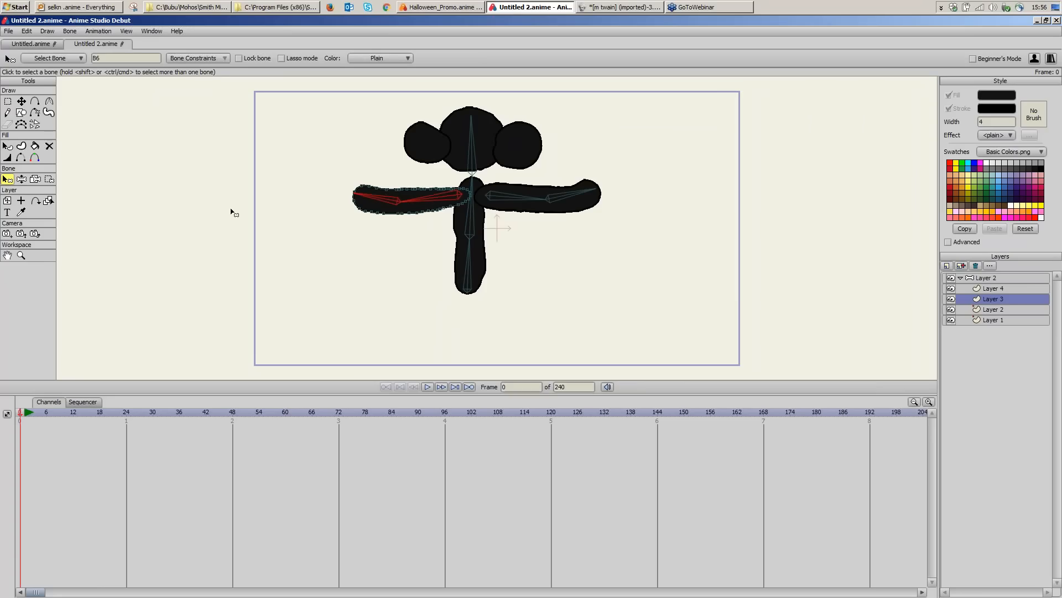
left_click(71, 33)
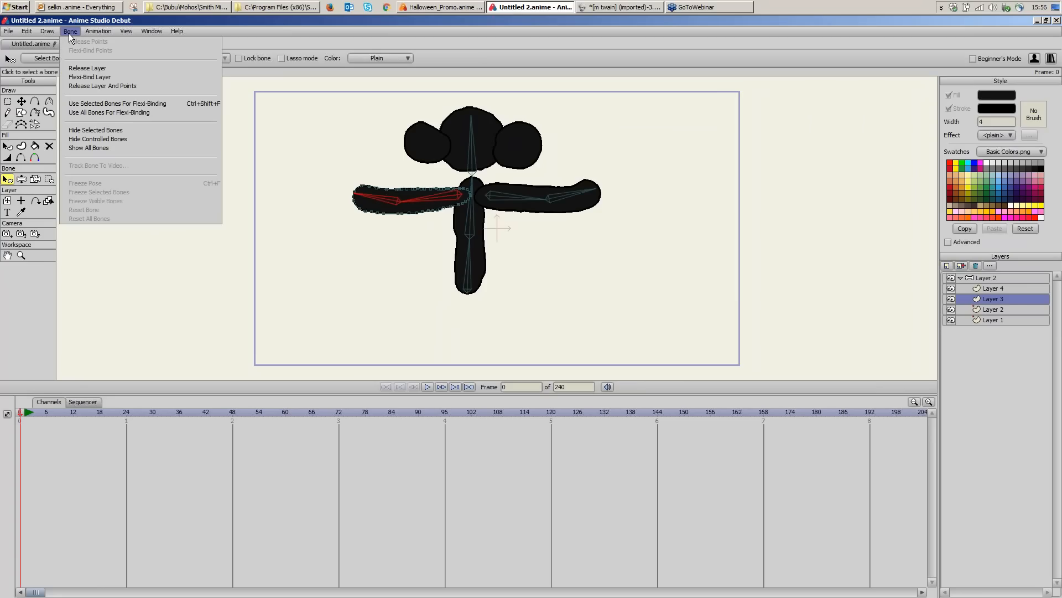
left_click(161, 103)
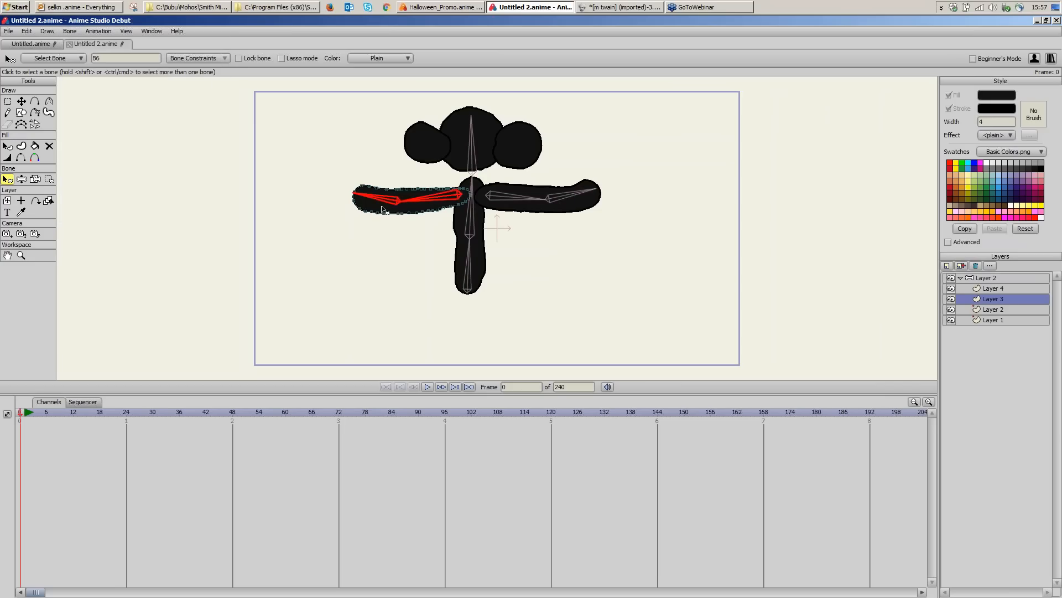
Step: Flexi-bind Layer 2, the right-hand arm, to only the two bones running along that arm
left_click(992, 310)
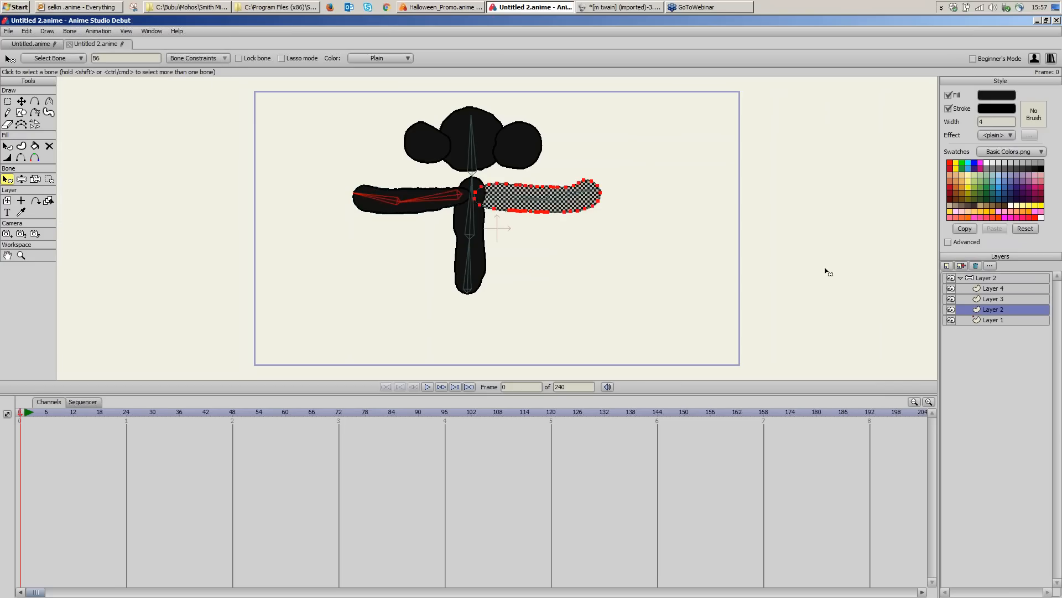
left_click(635, 170)
left_click_drag(553, 209, 484, 211)
left_click_drag(627, 167, 506, 224)
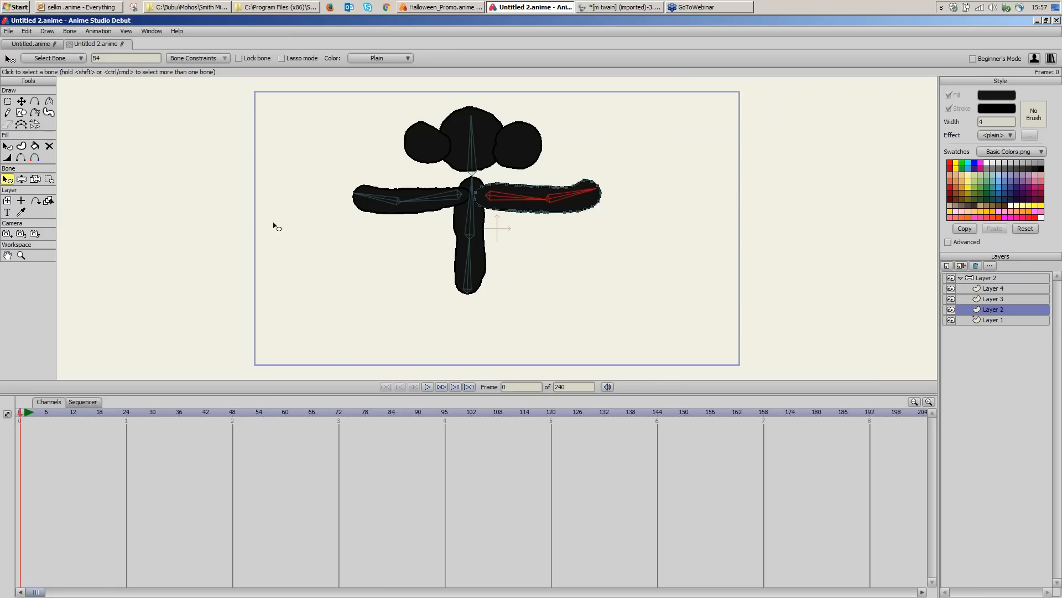
left_click(69, 31)
left_click(122, 104)
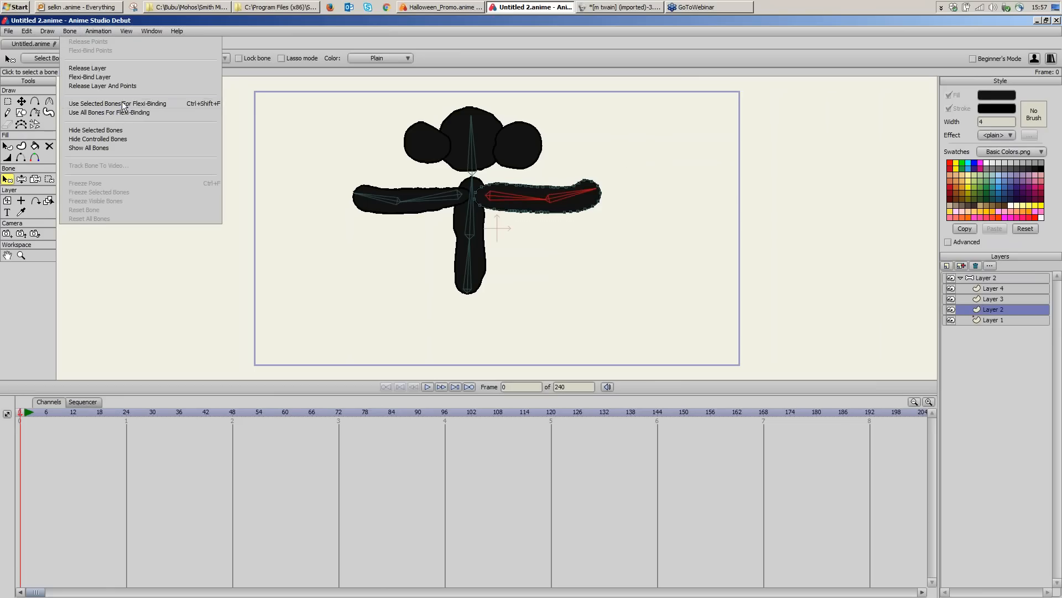
Step: Flexi-bind Layer 4, holding the head and ears, to only the head bone
left_click(990, 288)
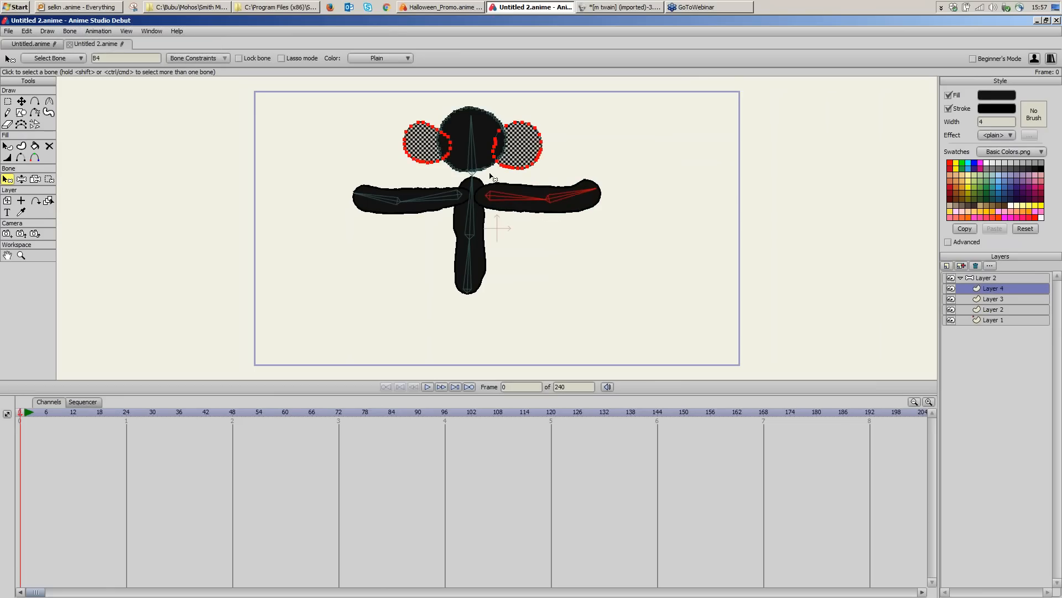
key("Return")
left_click(473, 150)
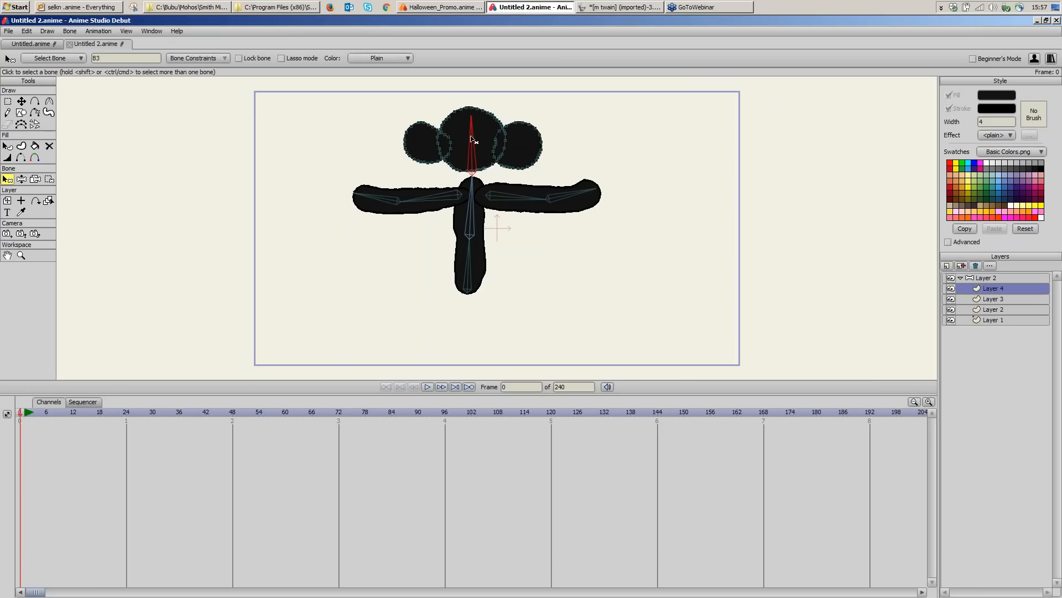
left_click(68, 31)
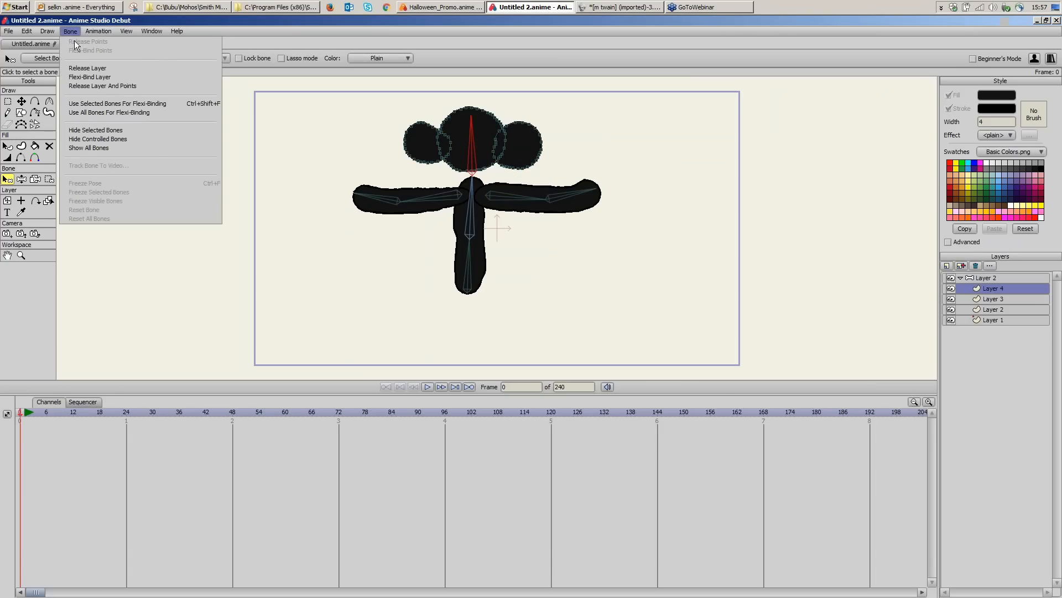
left_click(138, 102)
Step: Test the new bindings with Manipulate Bones by moving the head and bending both arms
left_click(49, 101)
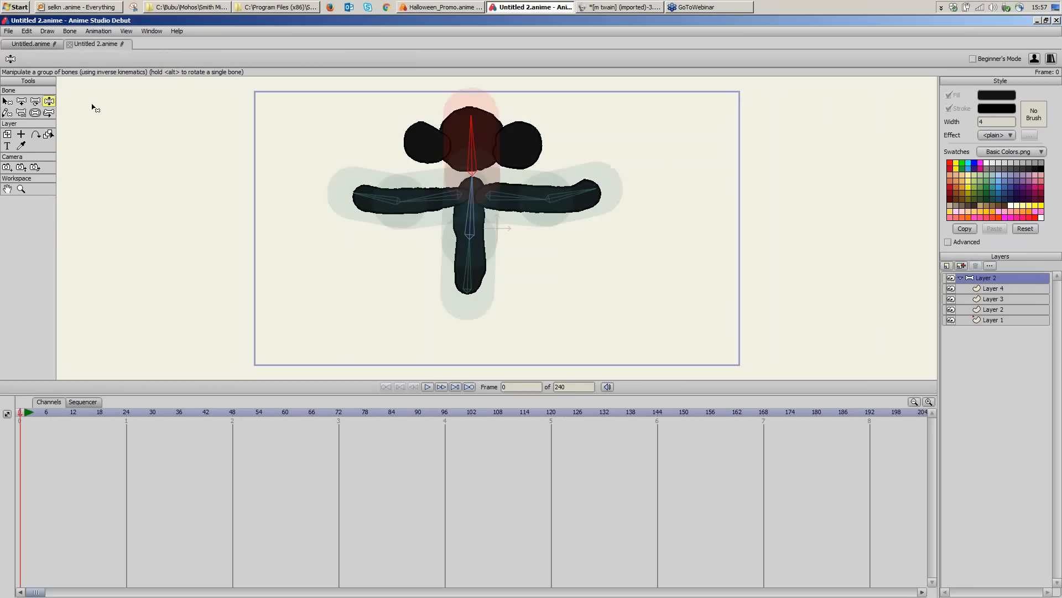
mouse_move(474, 122)
left_mouse_down()
mouse_move(514, 144)
mouse_move(463, 126)
mouse_move(493, 138)
mouse_move(479, 132)
left_mouse_up()
left_click_drag(575, 179, 576, 255)
mouse_move(376, 198)
left_mouse_down()
mouse_move(403, 247)
mouse_move(441, 213)
mouse_move(390, 249)
mouse_move(386, 183)
left_mouse_up()
mouse_move(463, 133)
left_mouse_down()
mouse_move(501, 138)
mouse_move(447, 134)
mouse_move(516, 122)
mouse_move(465, 126)
left_mouse_up()
left_click_drag(437, 213, 368, 169)
left_click_drag(575, 228, 570, 255)
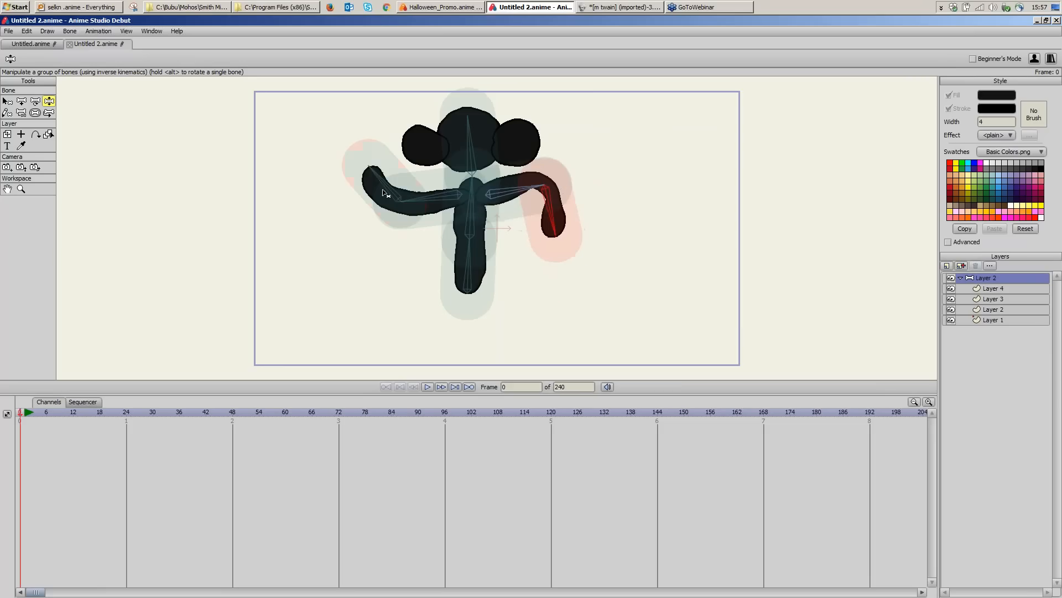
left_click_drag(384, 190, 399, 258)
left_click_drag(565, 212, 566, 190)
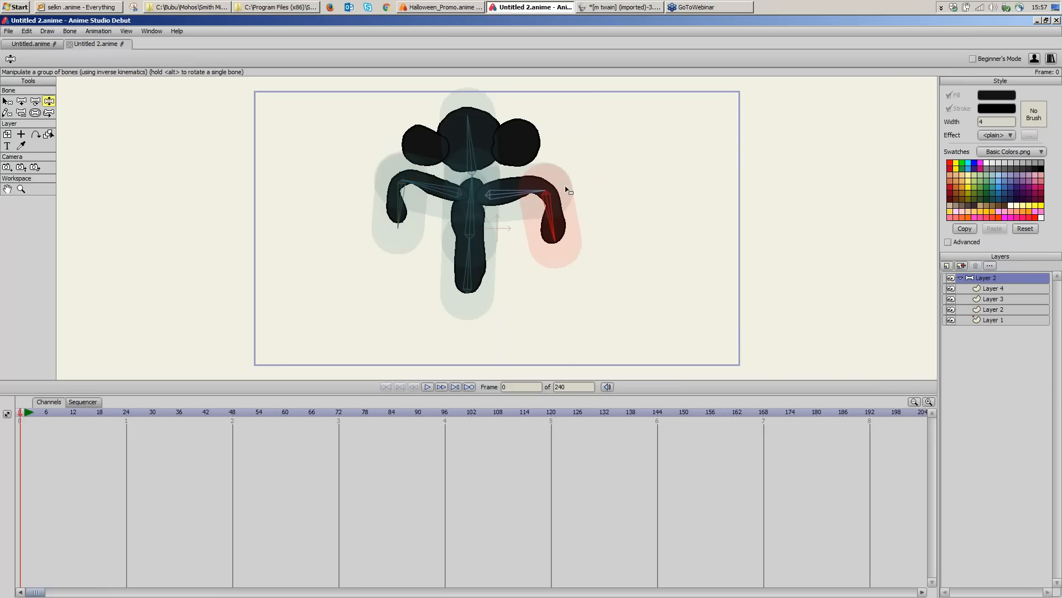
Step: Review which body part and bones belong to each of Layers 1 to 4 and the bone layer
left_click(990, 287)
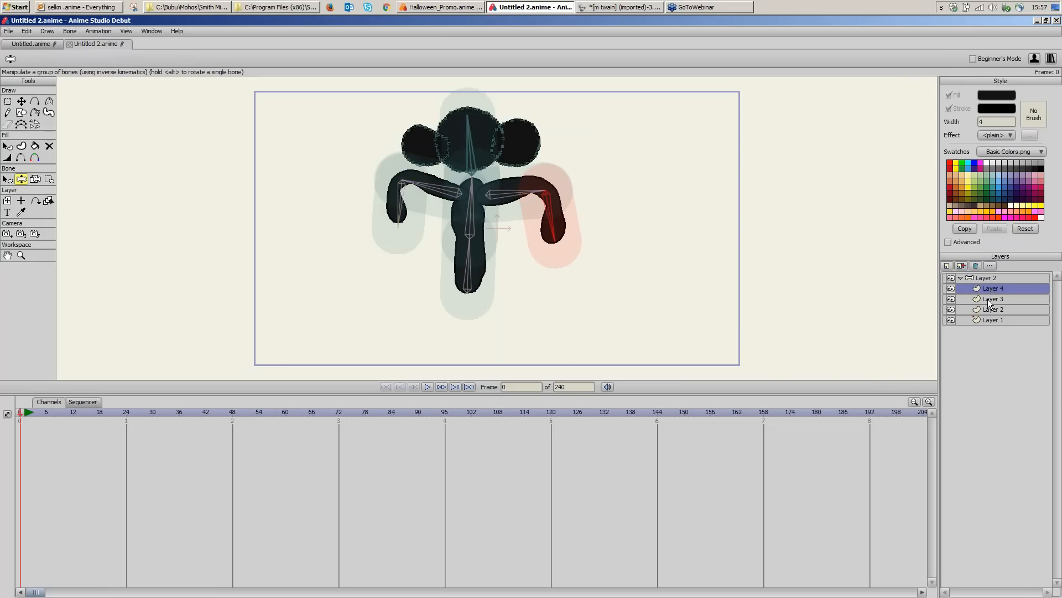
left_click(988, 298)
left_click(984, 310)
left_click(985, 319)
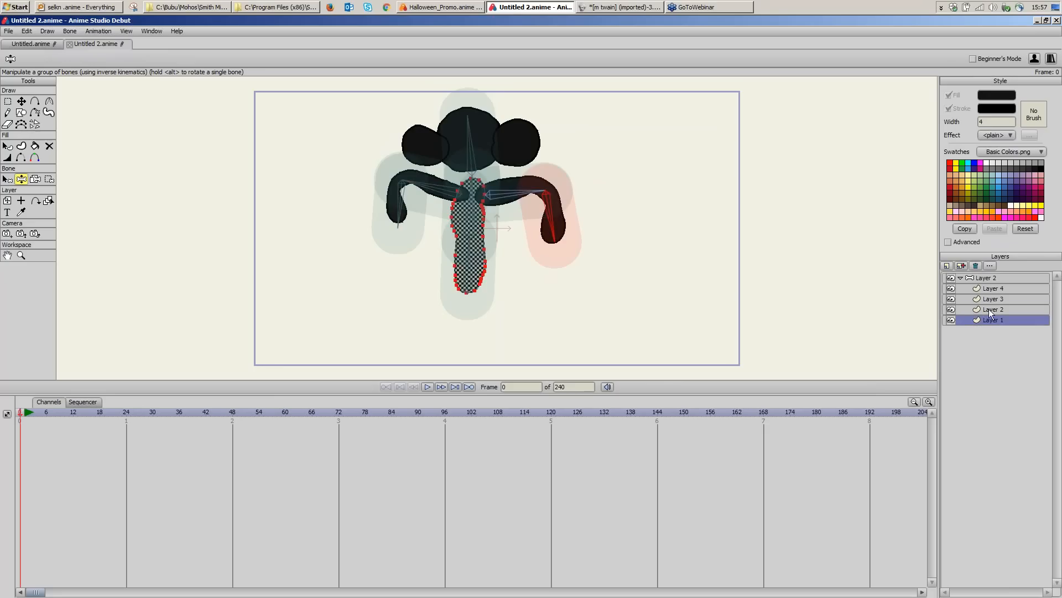
left_click(988, 309)
left_click(990, 298)
left_click(993, 288)
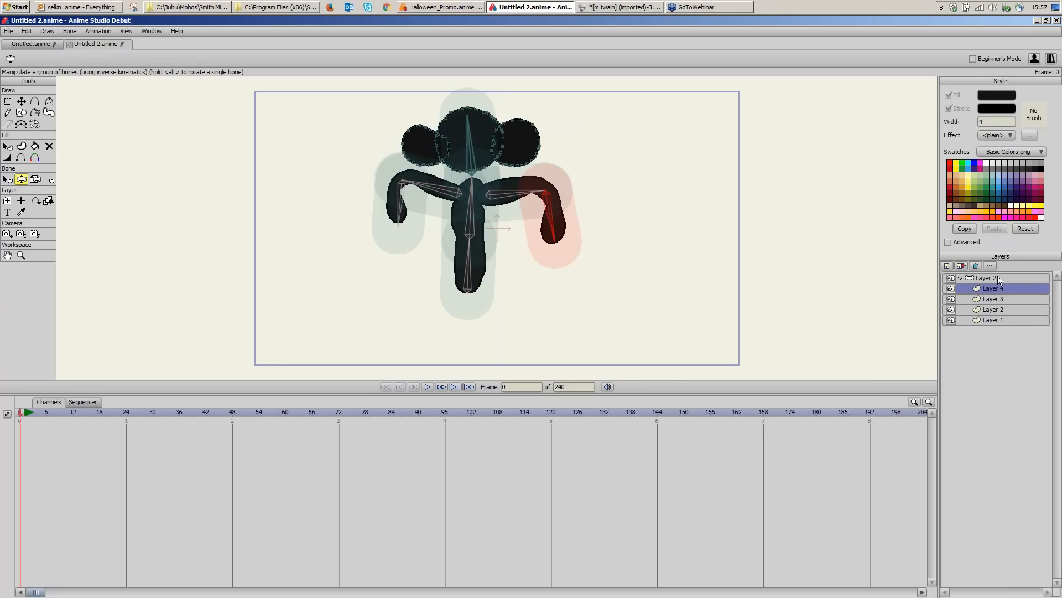
left_click(997, 277)
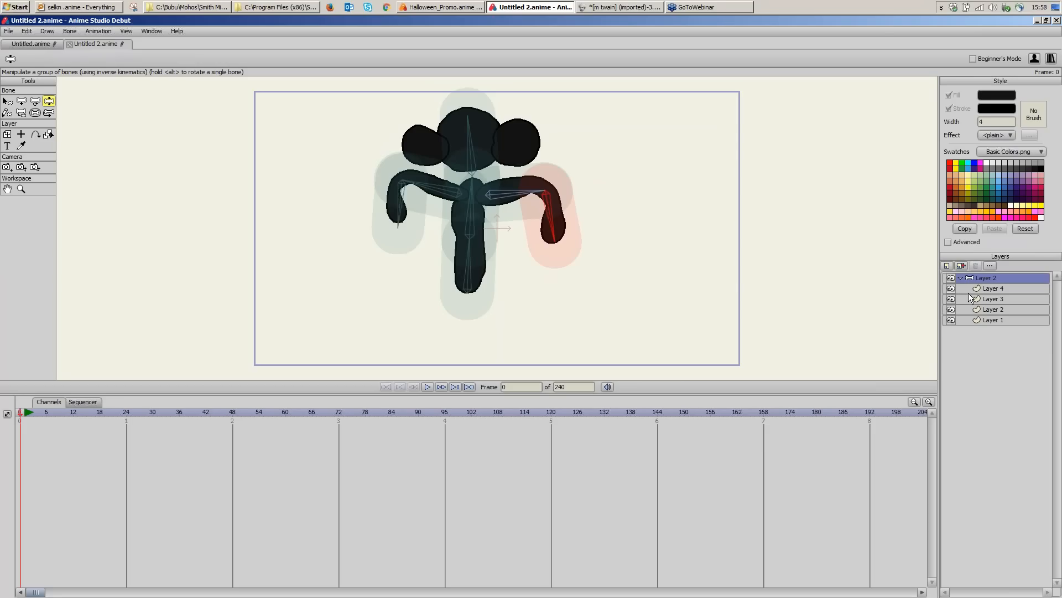
Step: Switch to the Untitled.anime document and examine the Zombie rig's arm, body, leg and head layers
left_click(34, 46)
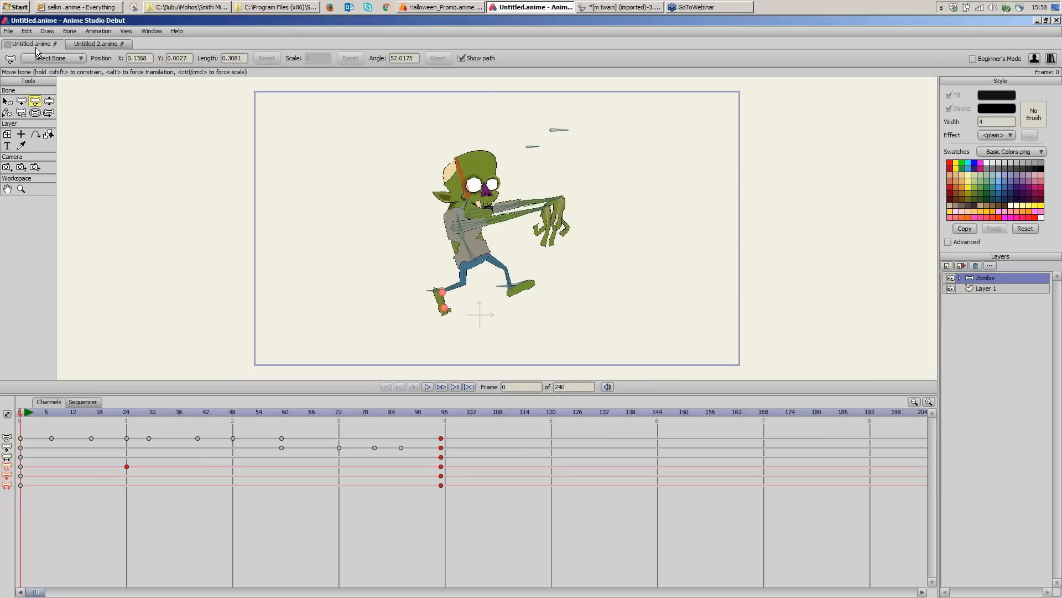
left_click(539, 201)
left_click(961, 278)
left_click(991, 289)
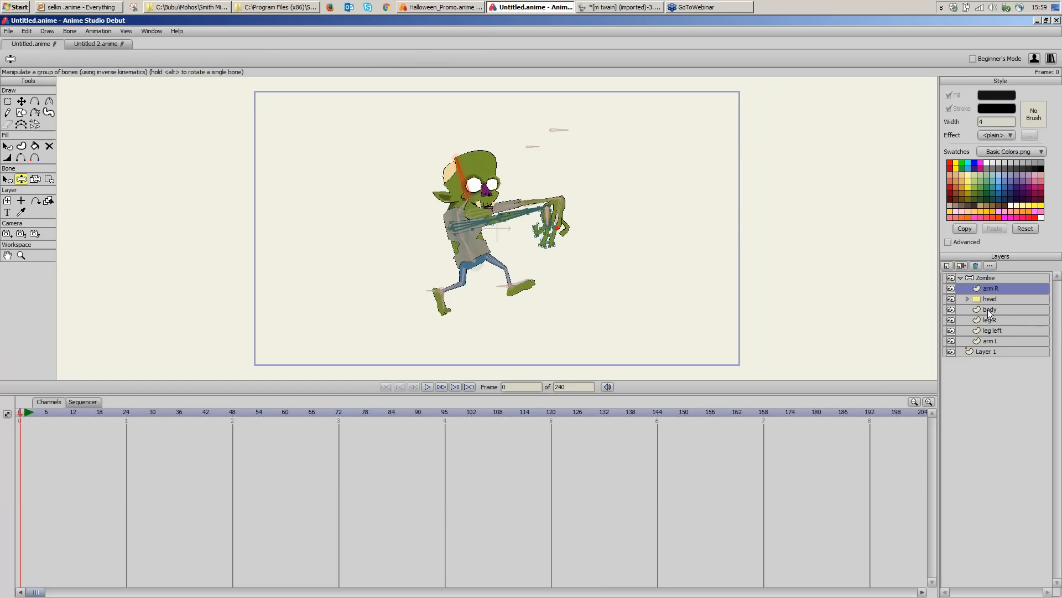
left_click(991, 310)
left_click(999, 320)
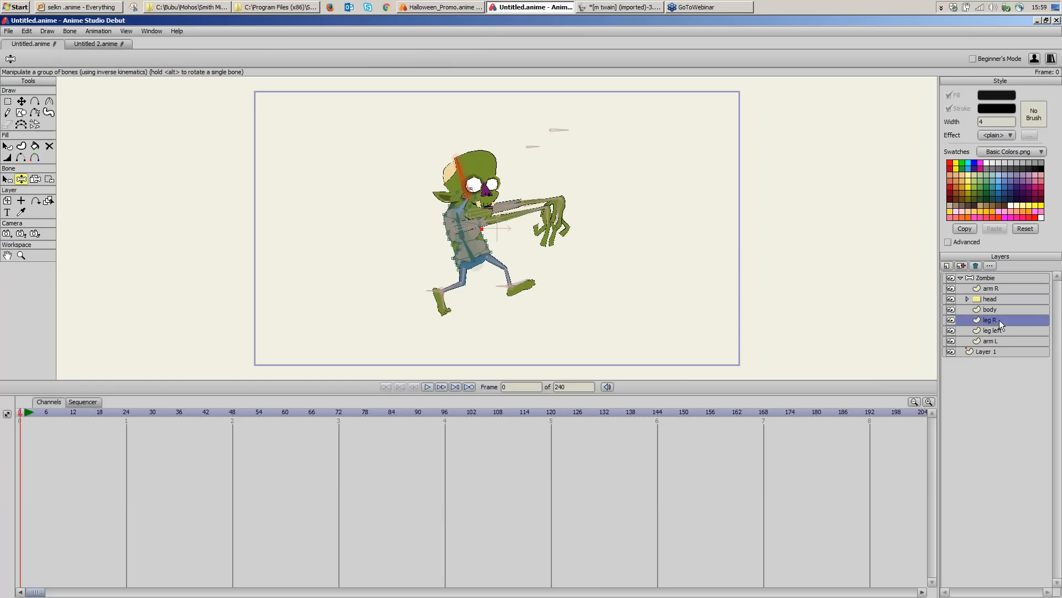
left_click(998, 331)
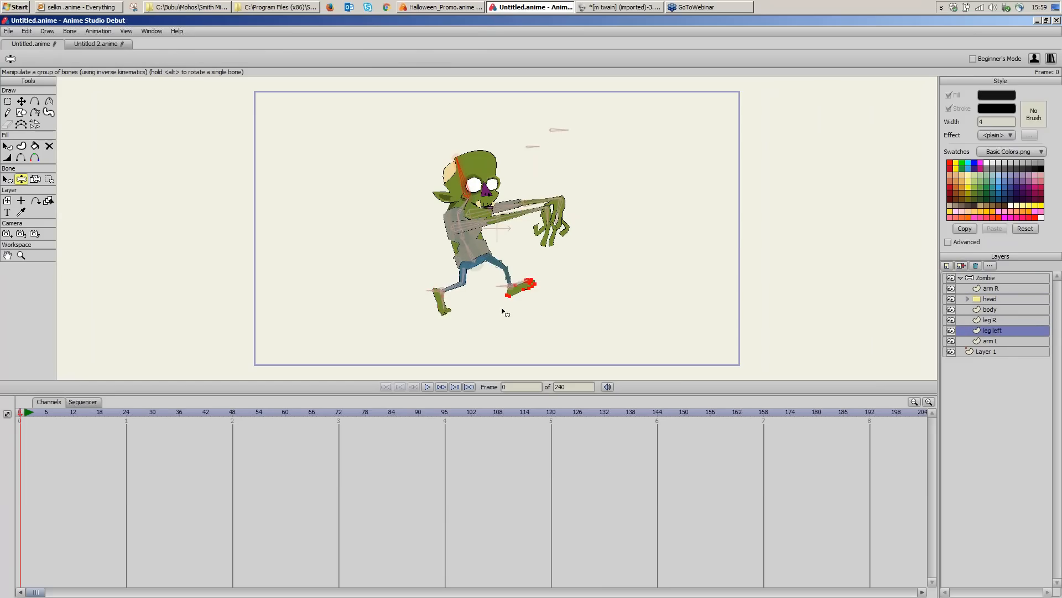
left_click(1001, 341)
left_click(995, 299)
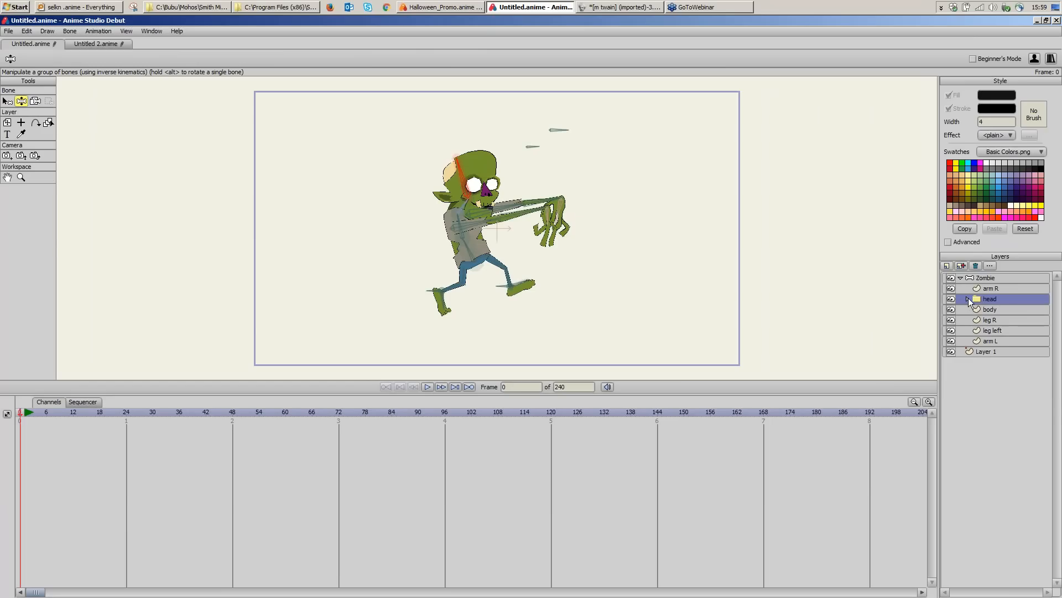
Step: Expand the zombie's head group and examine its nose, mouth and cranium layers up close
left_click(968, 299)
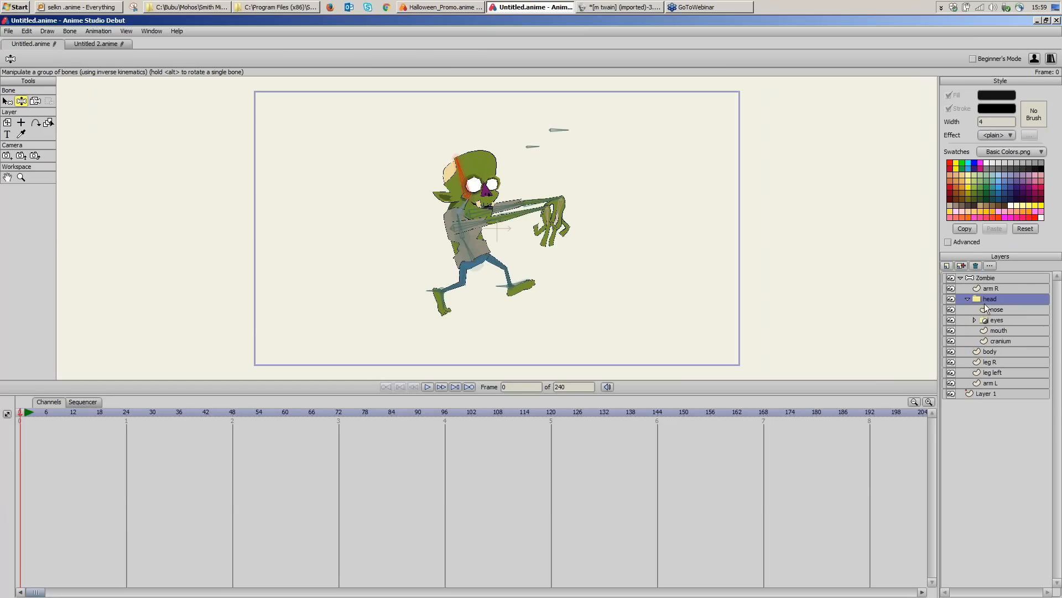
left_click(20, 176)
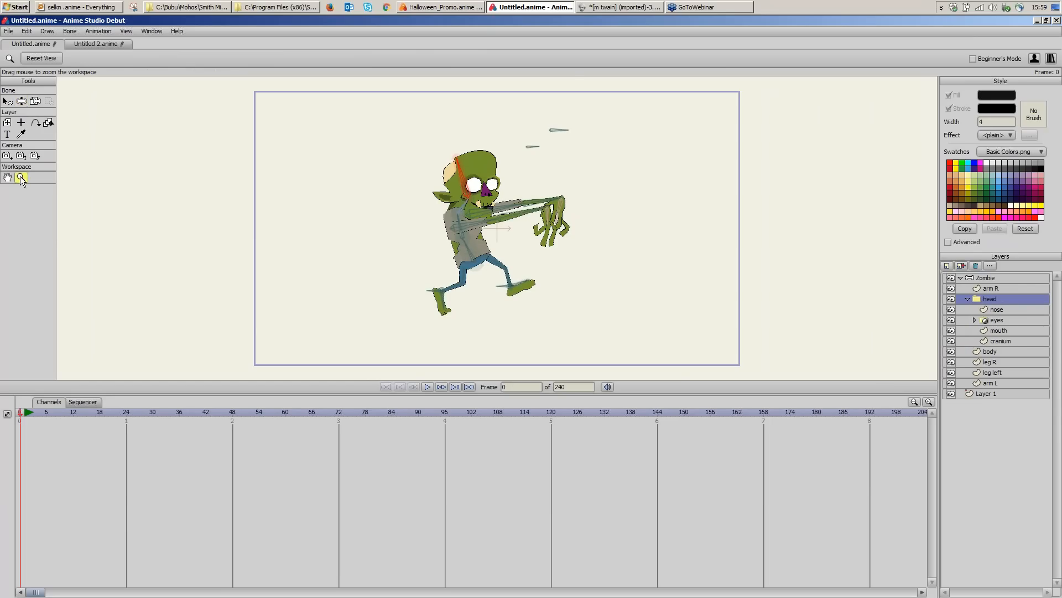
left_click_drag(473, 197, 723, 179)
mouse_move(559, 193)
left_mouse_down()
mouse_move(659, 199)
mouse_move(663, 271)
left_mouse_up()
left_click(999, 309)
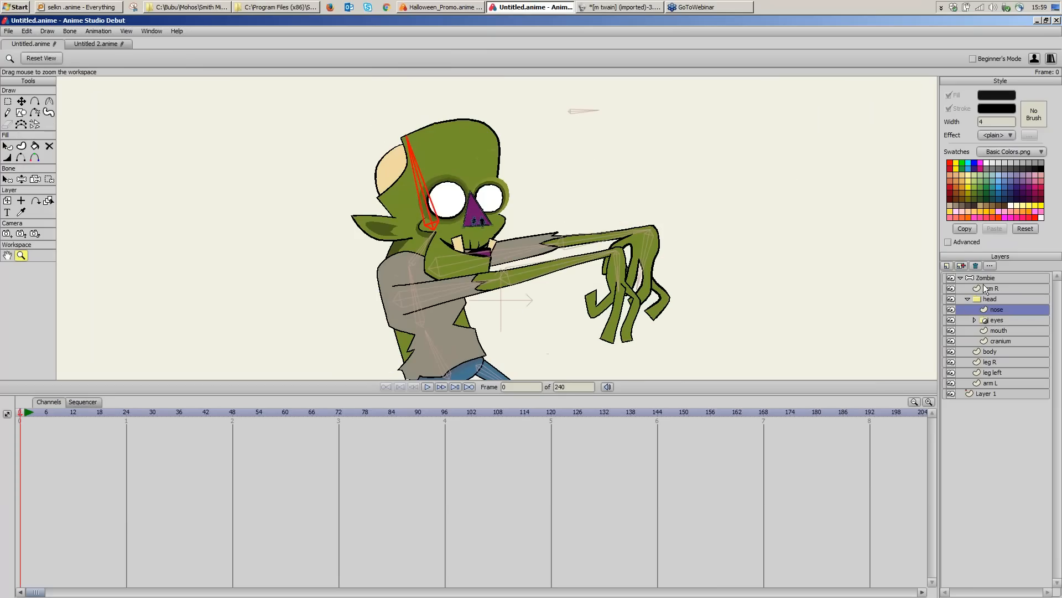
left_click(1001, 330)
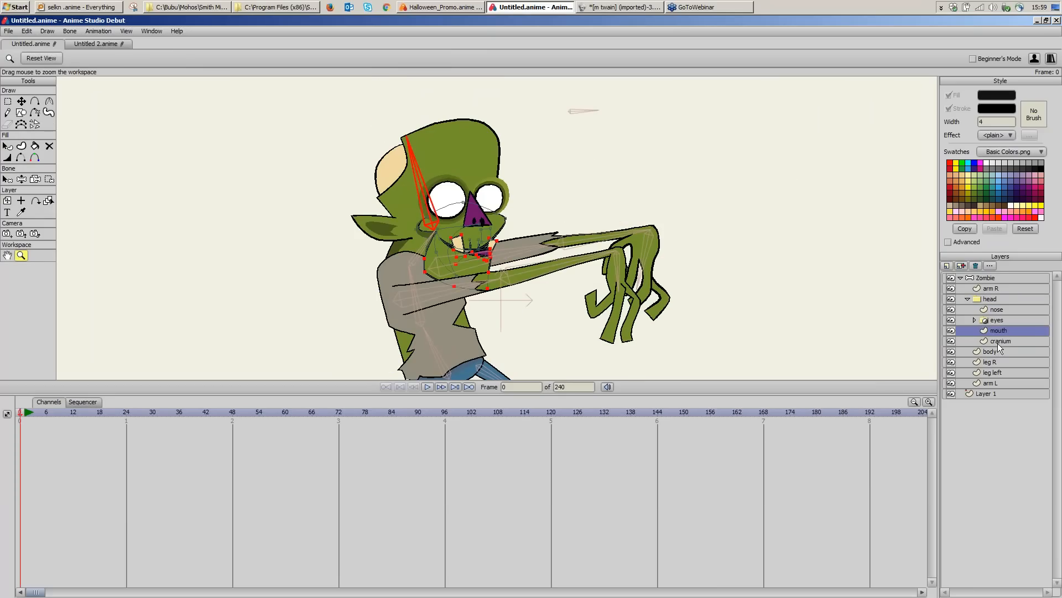
left_click(1001, 340)
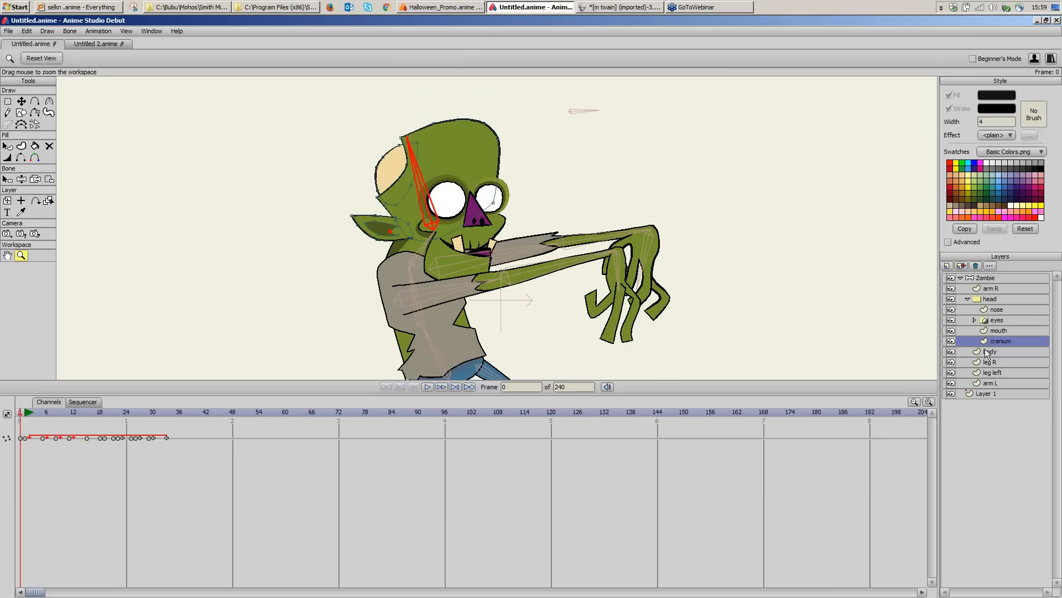
Step: Try shifting the upper eyelid points on Layer 3 of the eyes group down over the zombie's eyes, and undo the move
left_click(975, 321)
left_click(1011, 330)
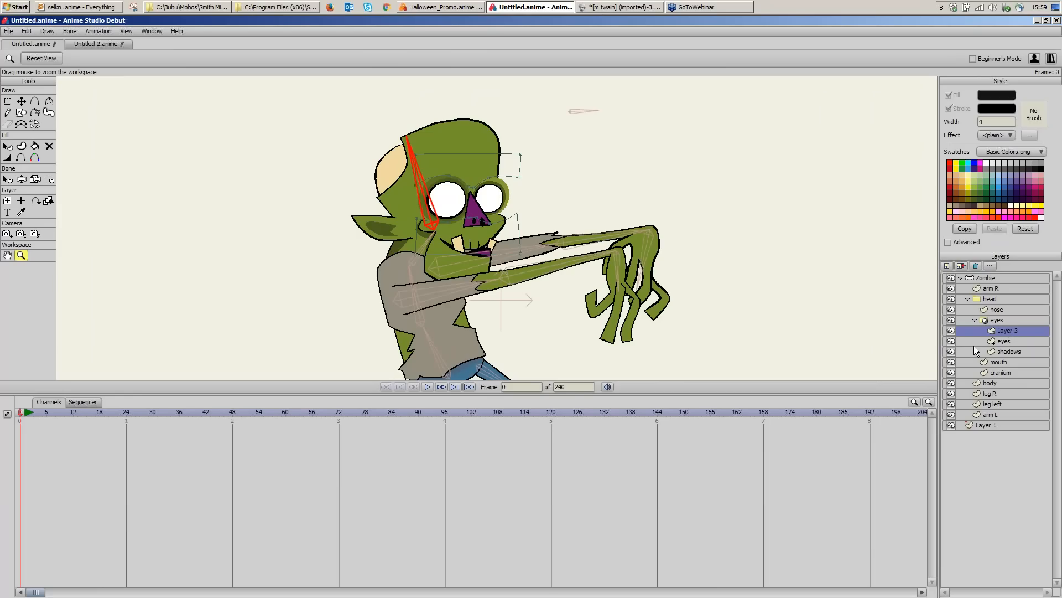
left_click(21, 101)
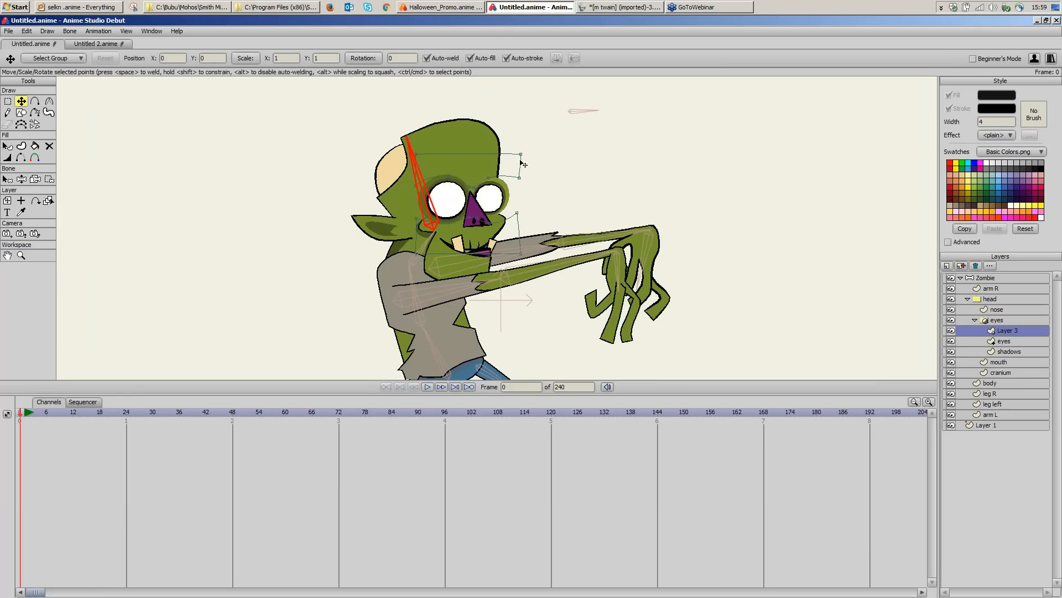
key("ctrl+a")
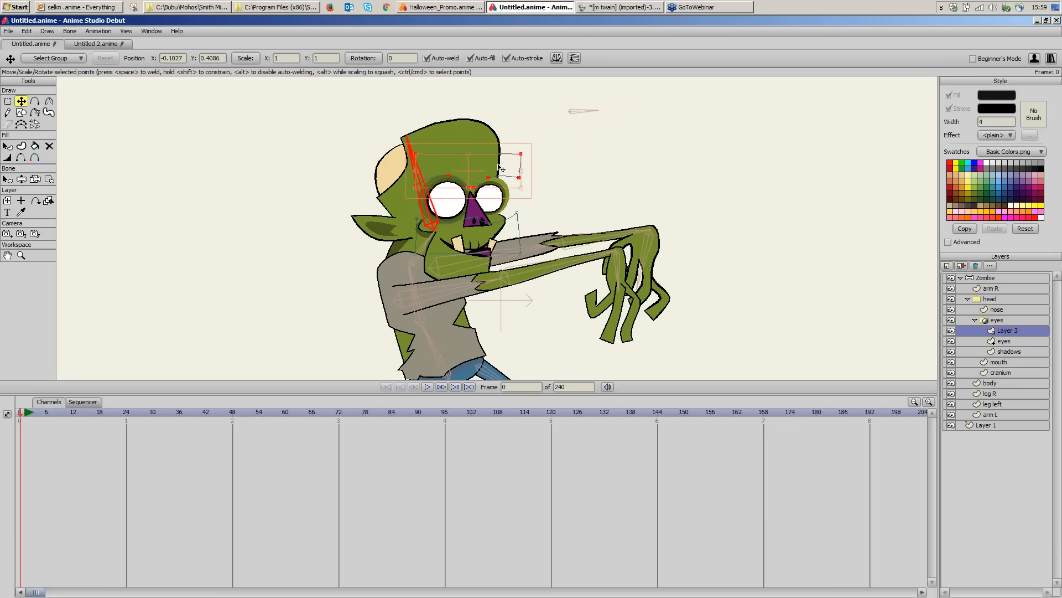
mouse_move(502, 166)
left_mouse_down()
mouse_move(500, 205)
mouse_move(500, 169)
left_mouse_up()
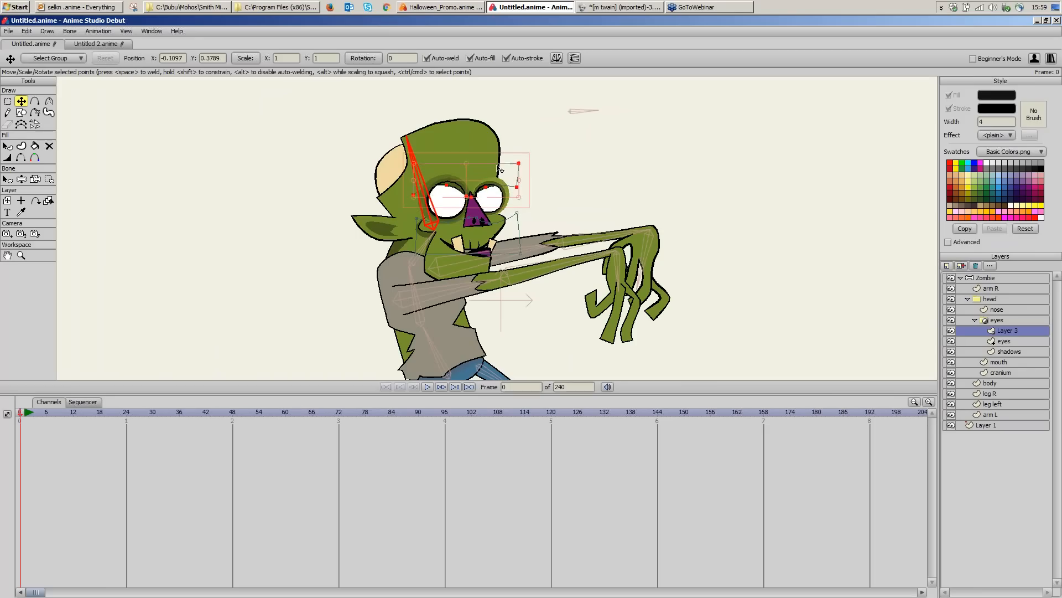
key("ctrl+z")
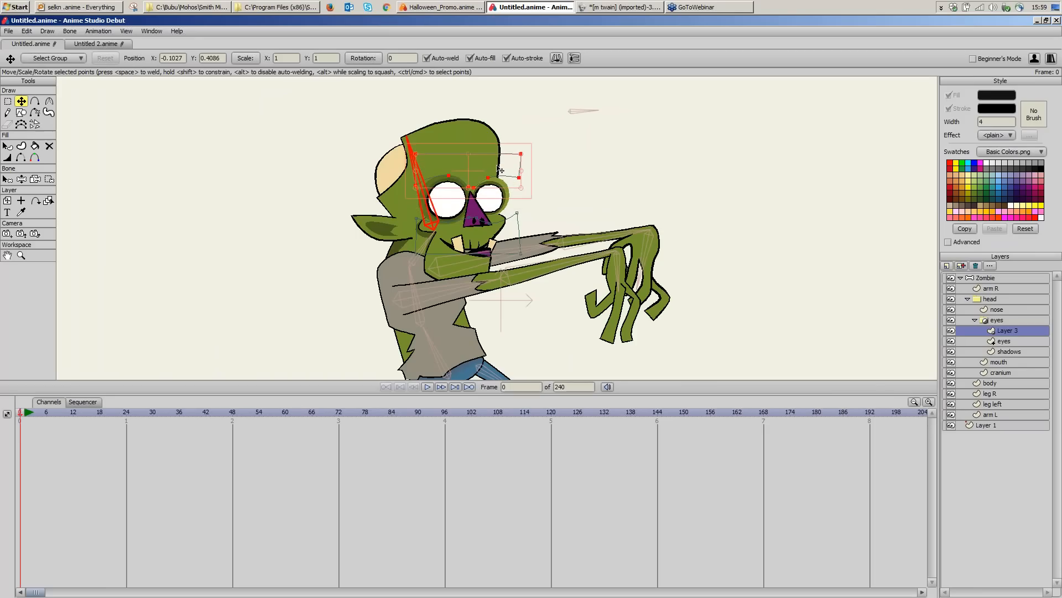
Step: Try closing the zombie's upper eyelids by rotating the Blink bone on the Zombie layer
left_click(990, 279)
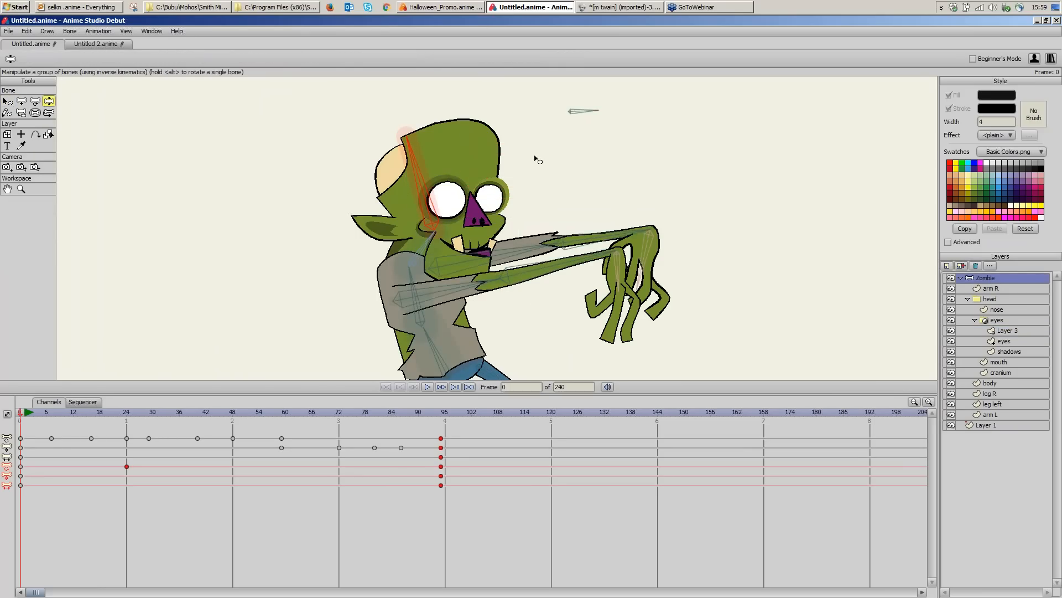
mouse_move(598, 109)
left_mouse_down()
mouse_move(586, 137)
mouse_move(598, 104)
mouse_move(592, 129)
left_mouse_up()
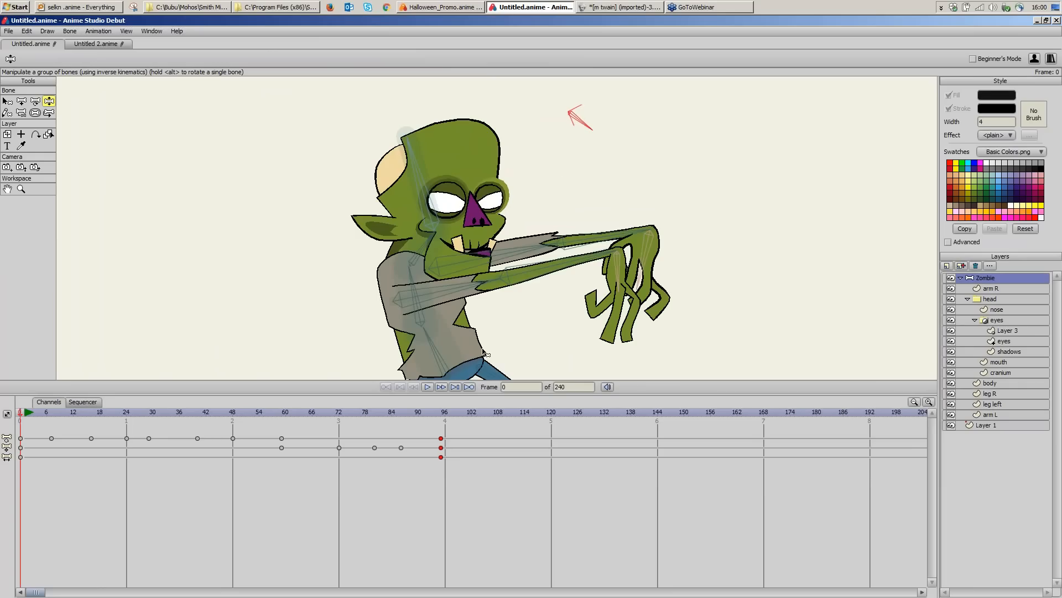
left_click(21, 188)
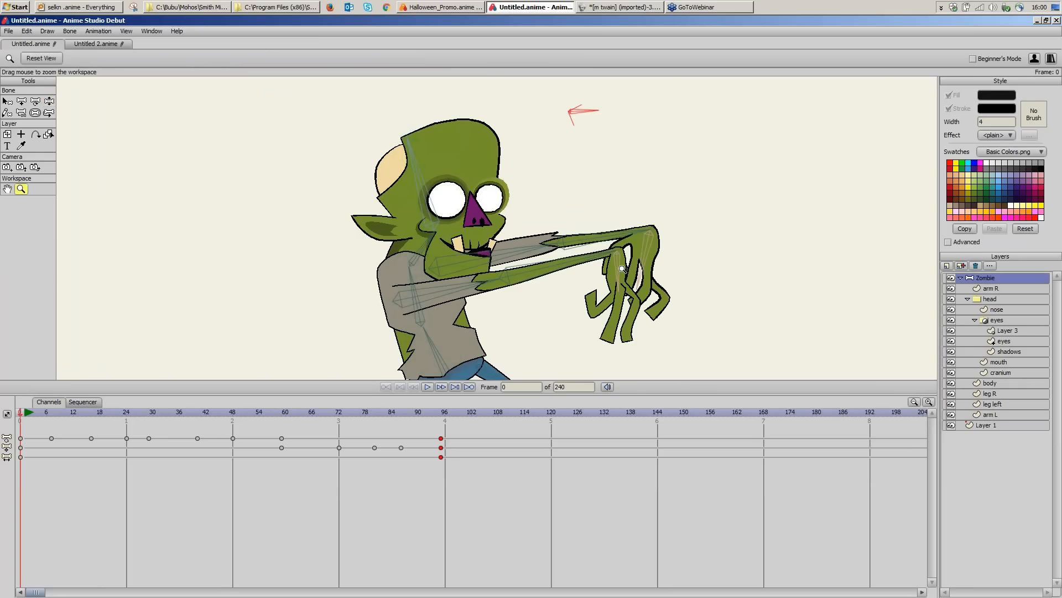
mouse_move(615, 269)
left_mouse_down()
mouse_move(366, 308)
mouse_move(585, 295)
left_mouse_up()
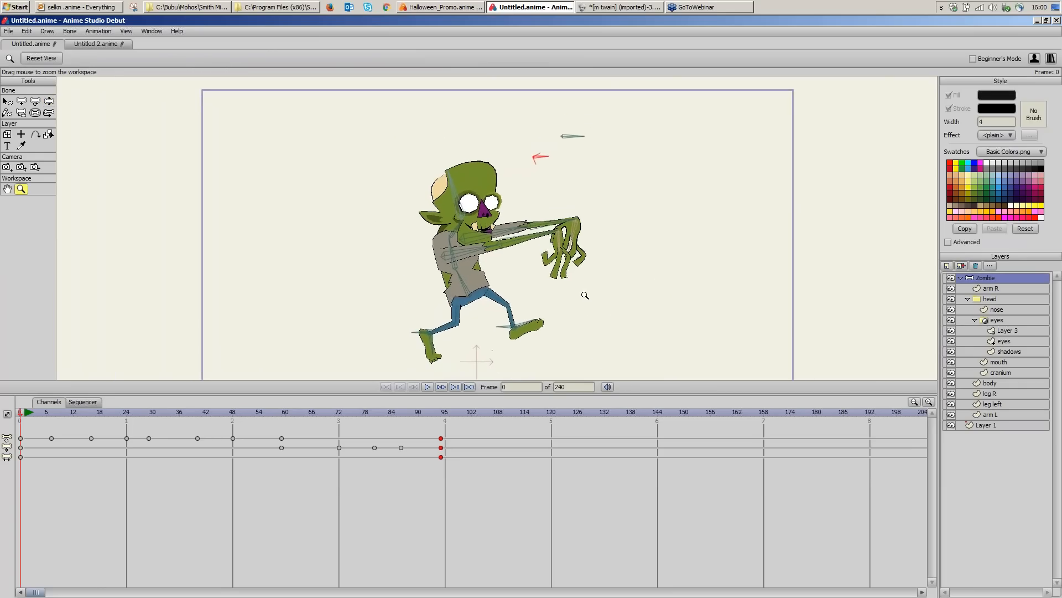
Step: Collapse and re-expand the zombie's head group to review its nested layers, ending on the eyes group
left_click(967, 298)
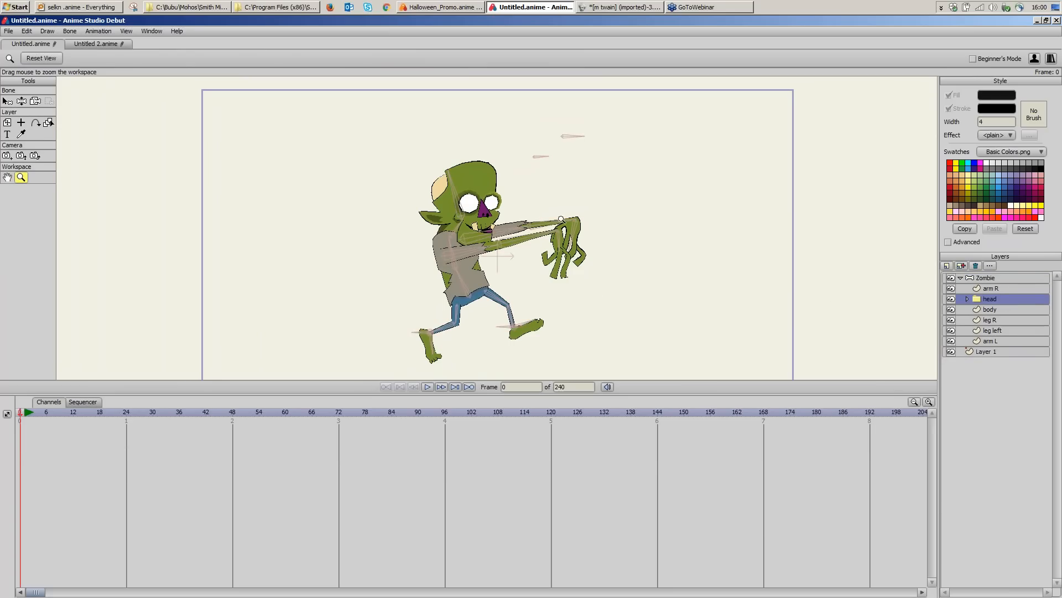
left_click(967, 299)
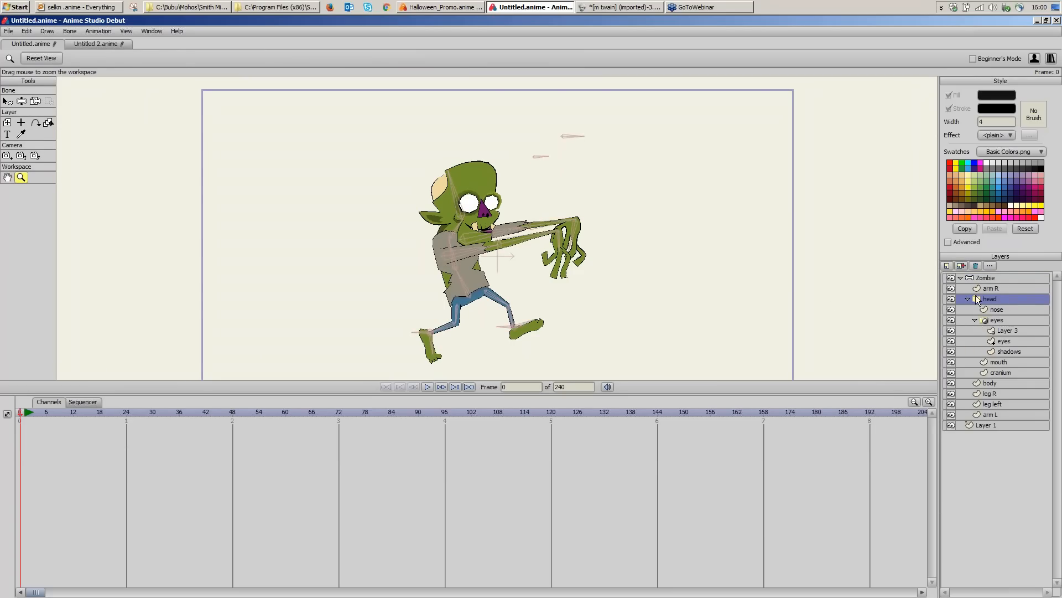
left_click(975, 320)
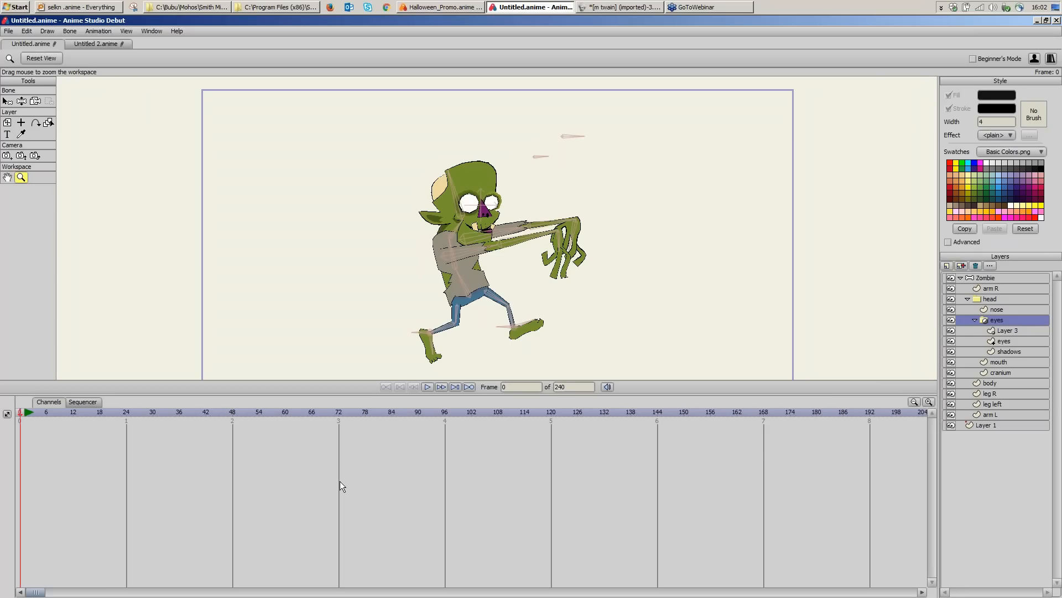
Step: Add a new bone layer above the Zombie layer and place a new vector layer inside it
left_click(976, 277)
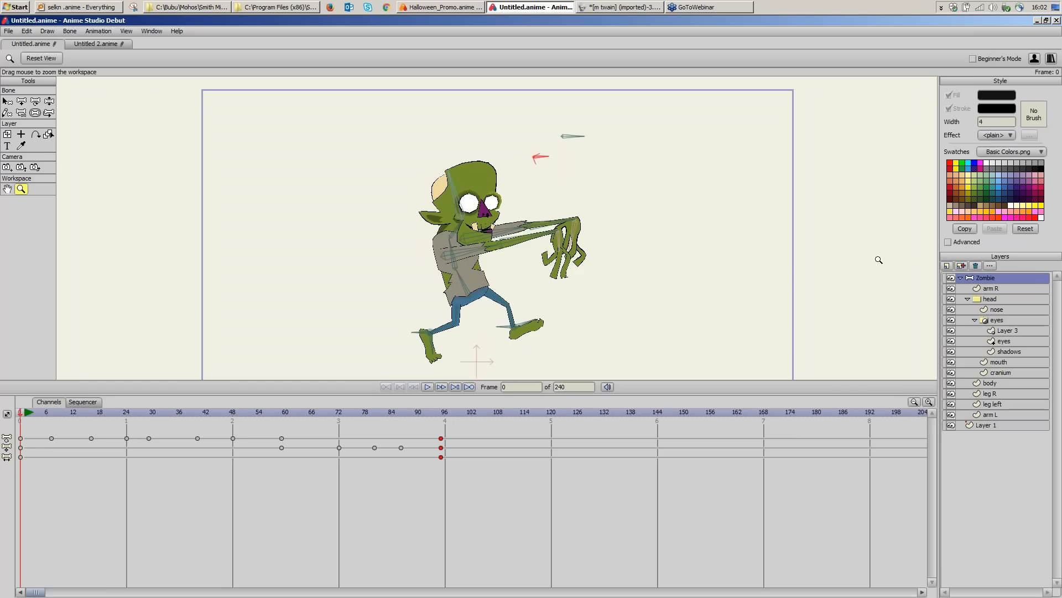
left_click(962, 266)
left_click(959, 295)
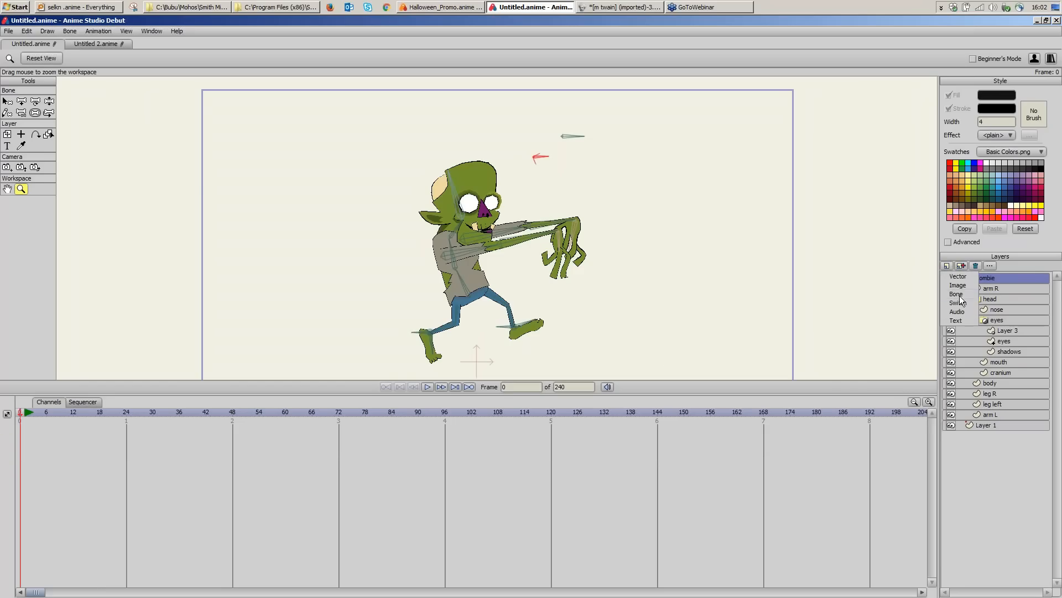
left_click(948, 267)
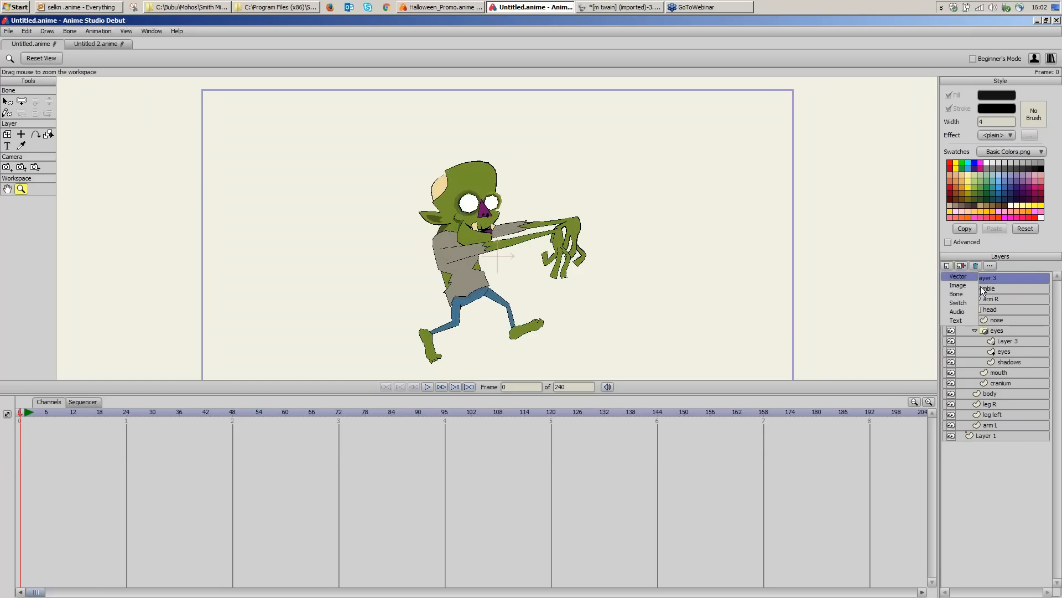
left_click(975, 284)
left_click(978, 296)
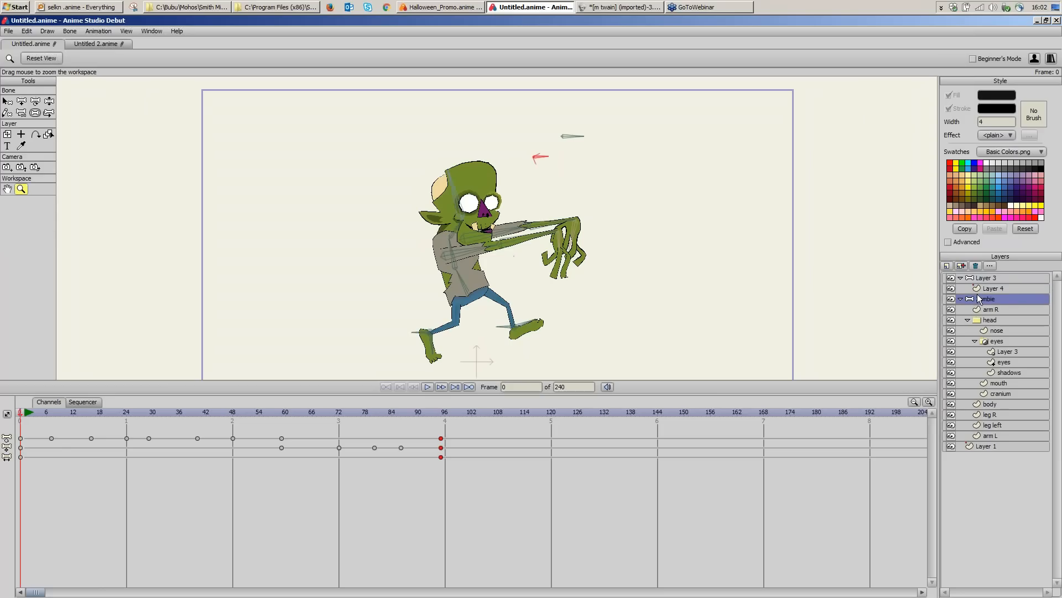
Step: Paint a stick figure's head, torso and two outstretched arms over the zombie on Layer 4 with the Blob Brush
left_click(989, 287)
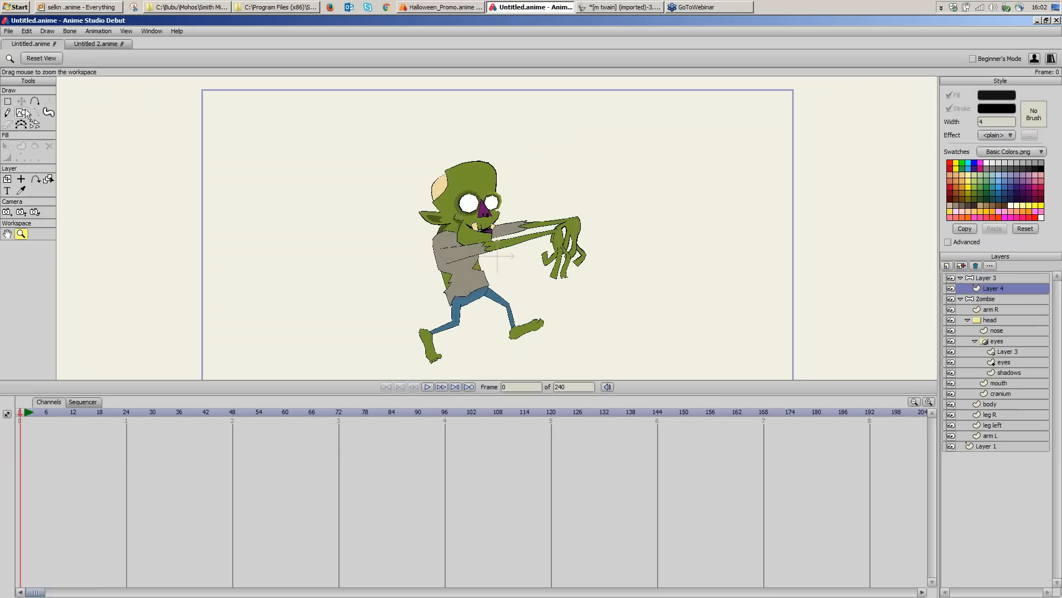
left_click(48, 112)
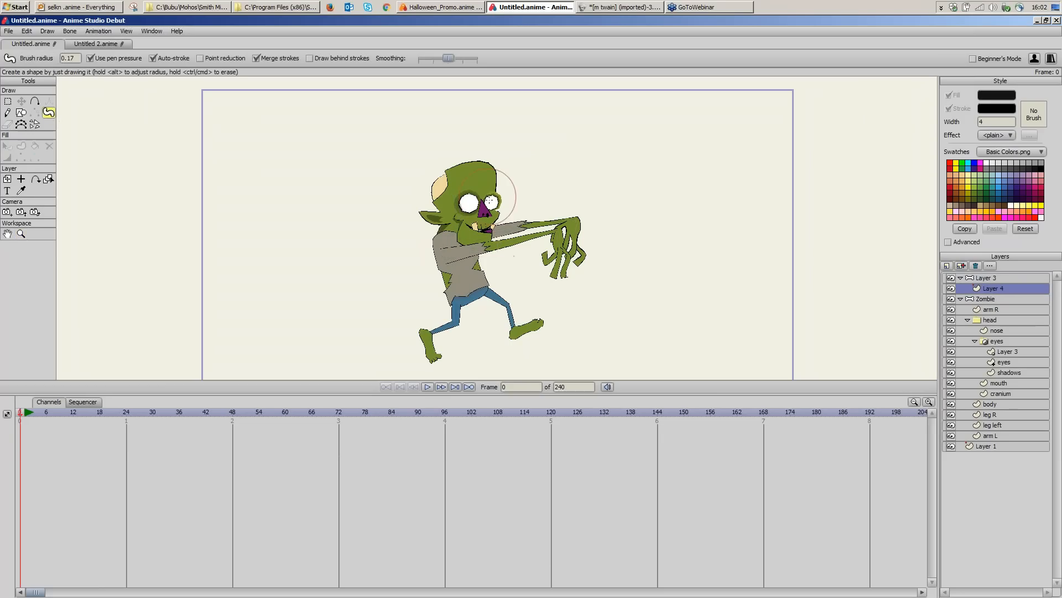
mouse_move(476, 212)
left_mouse_down()
mouse_move(465, 206)
mouse_move(470, 303)
left_mouse_up()
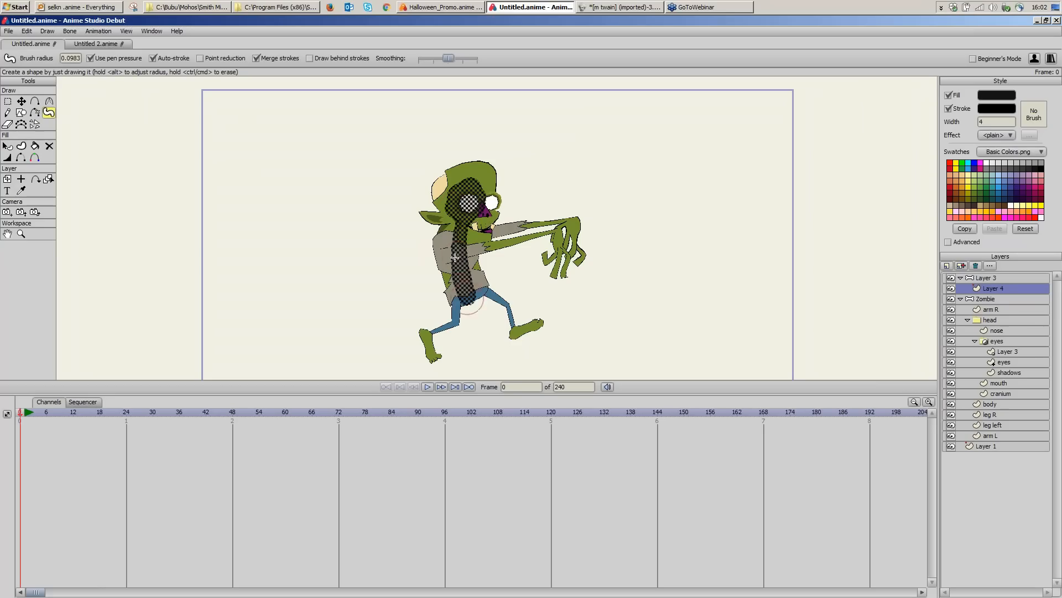
mouse_move(455, 251)
left_mouse_down()
mouse_move(564, 229)
mouse_move(547, 232)
left_mouse_up()
left_click_drag(470, 232, 565, 221)
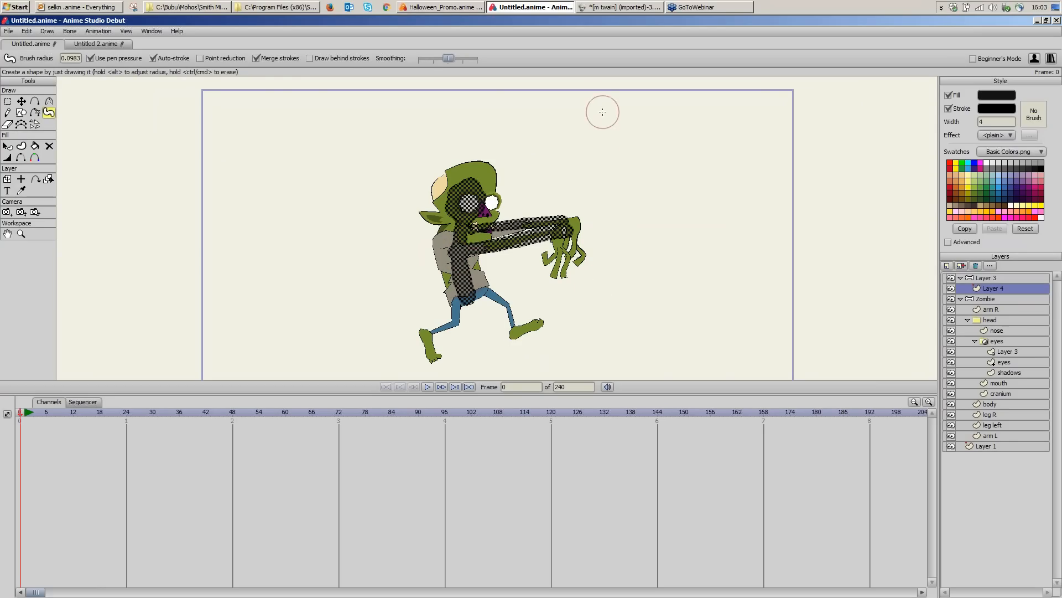
Step: Turn off Merge strokes and paint both of the figure's legs and feet over the zombie's legs
left_click(279, 58)
scroll(490, 271, "up", 3)
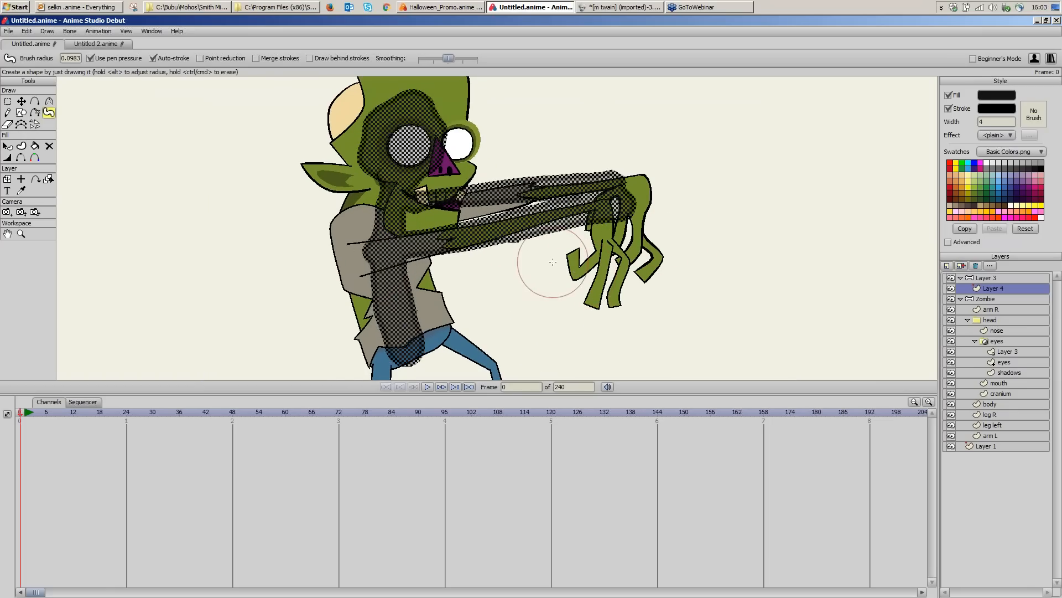
key("Return")
left_click_drag(508, 292, 487, 195)
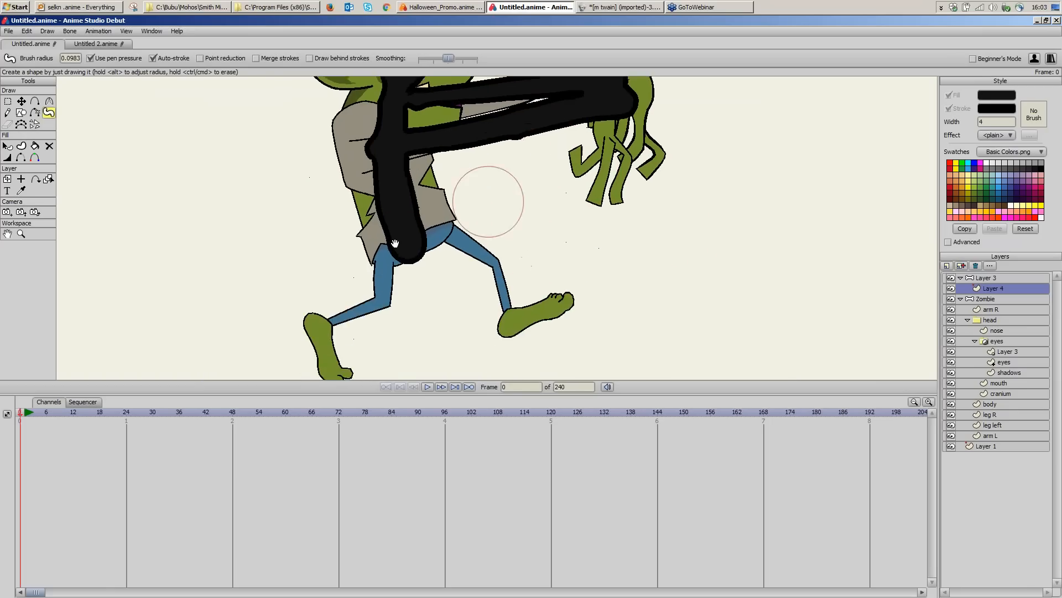
mouse_move(418, 251)
left_mouse_down()
mouse_move(370, 305)
mouse_move(336, 320)
mouse_move(332, 380)
left_mouse_up()
left_click_drag(276, 341, 422, 251)
scroll(422, 252, "down", 1)
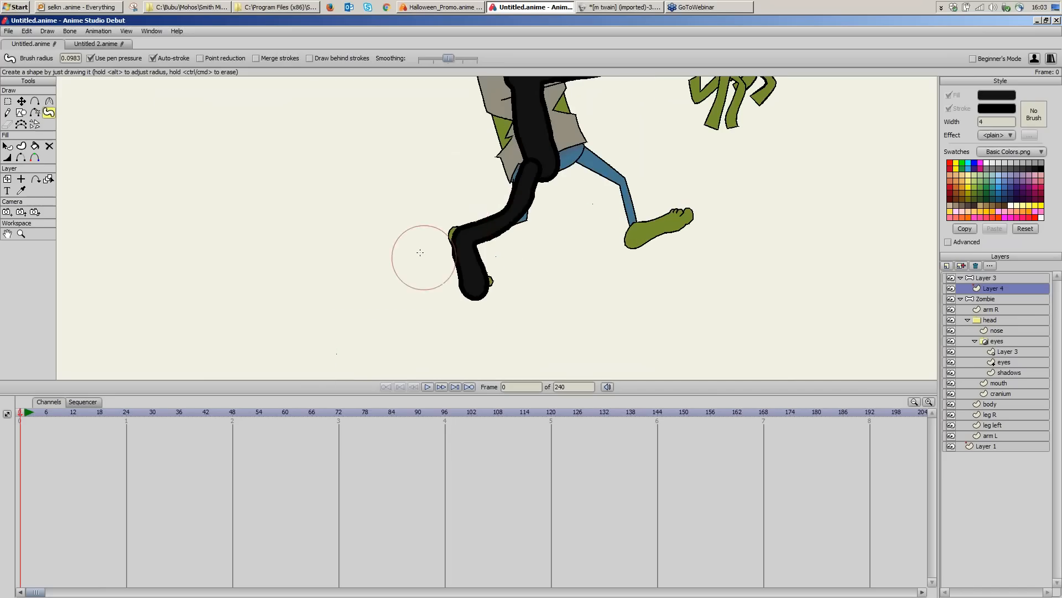
mouse_move(546, 168)
left_mouse_down()
mouse_move(604, 176)
mouse_move(651, 234)
mouse_move(685, 217)
left_mouse_up()
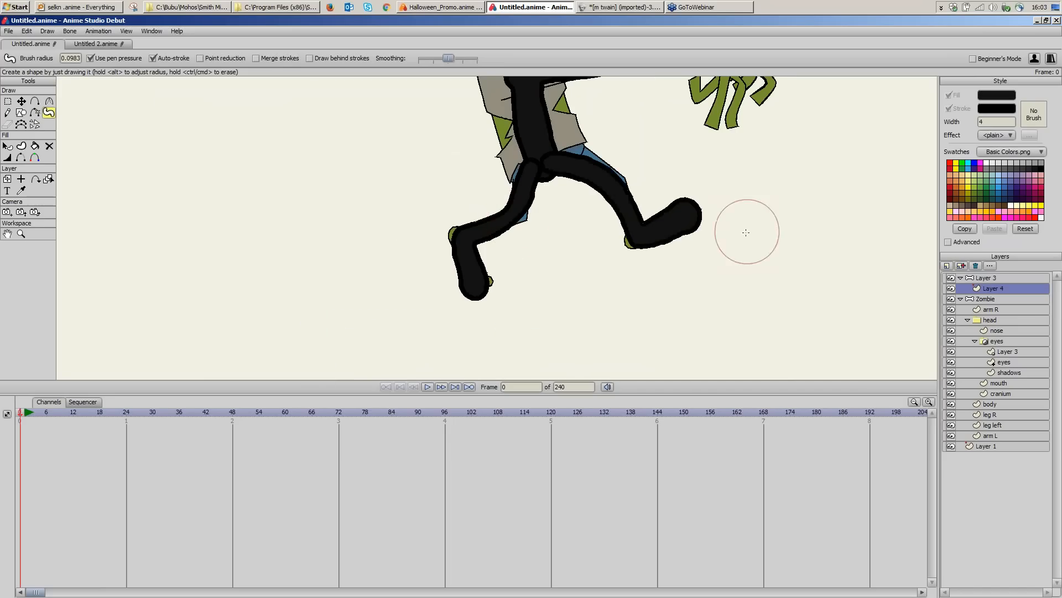
Step: Copy the zombie's body bones into the new bone layer, hide the Zombie layer, and show the pasted bones' strength areas
scroll(724, 236, "down", 2)
scroll(691, 232, "down", 3)
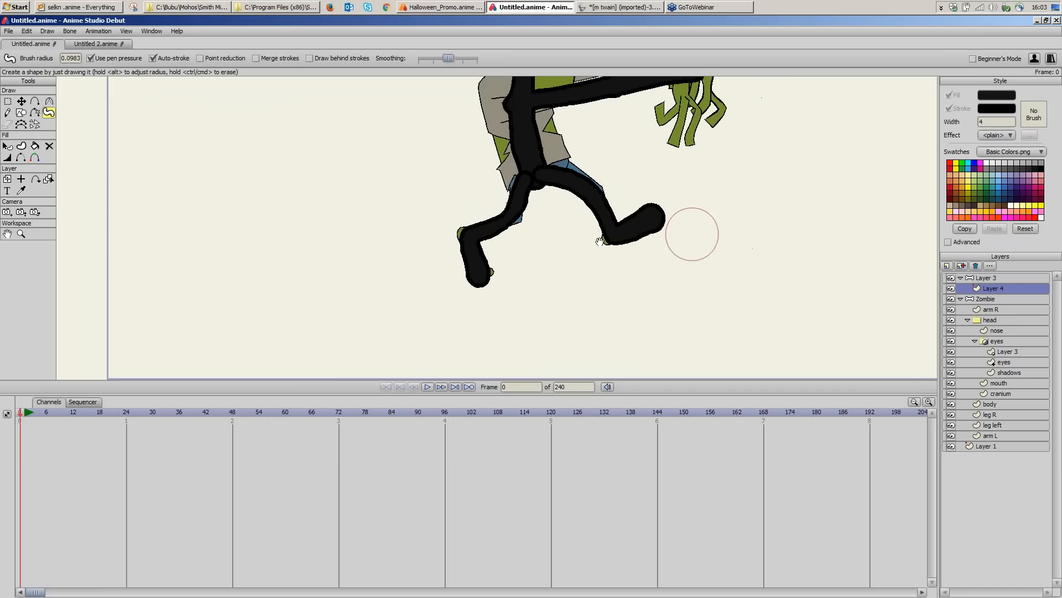
left_click(972, 302)
scroll(533, 256, "down", 2)
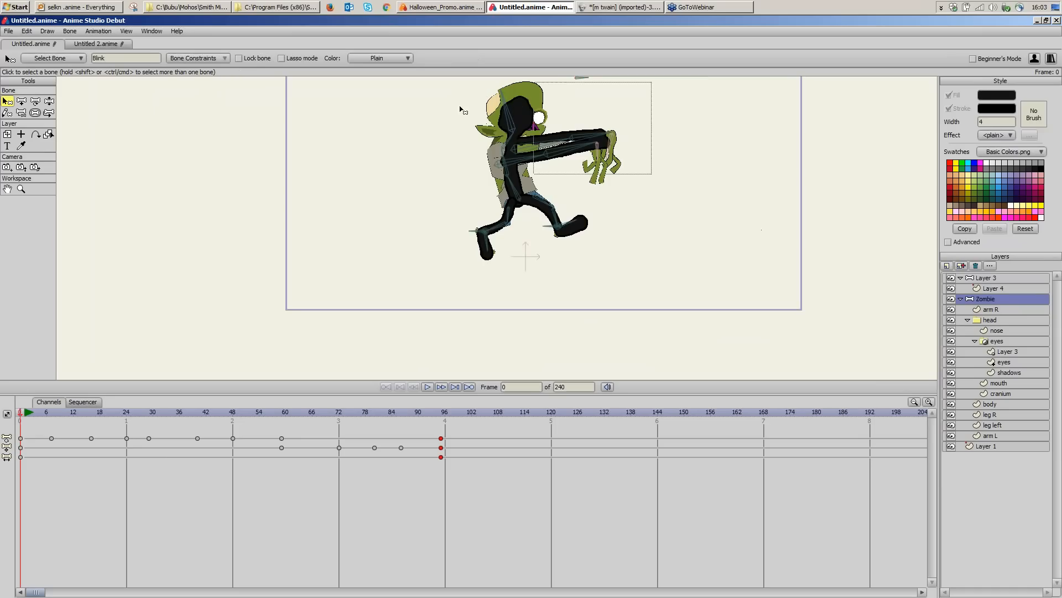
left_click_drag(446, 95, 654, 281)
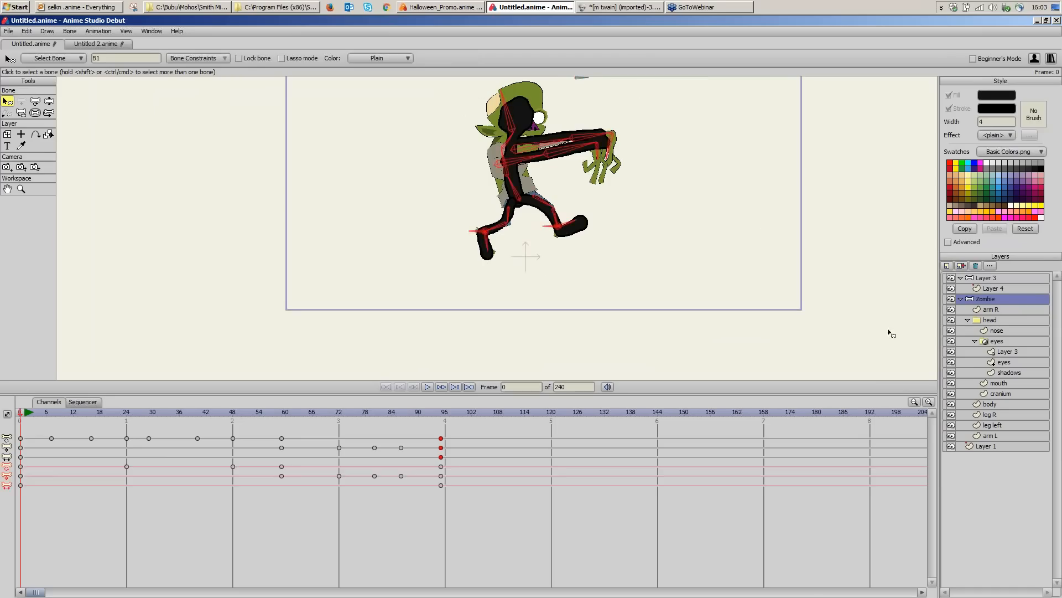
left_click(987, 279)
left_click(950, 298)
key("t")
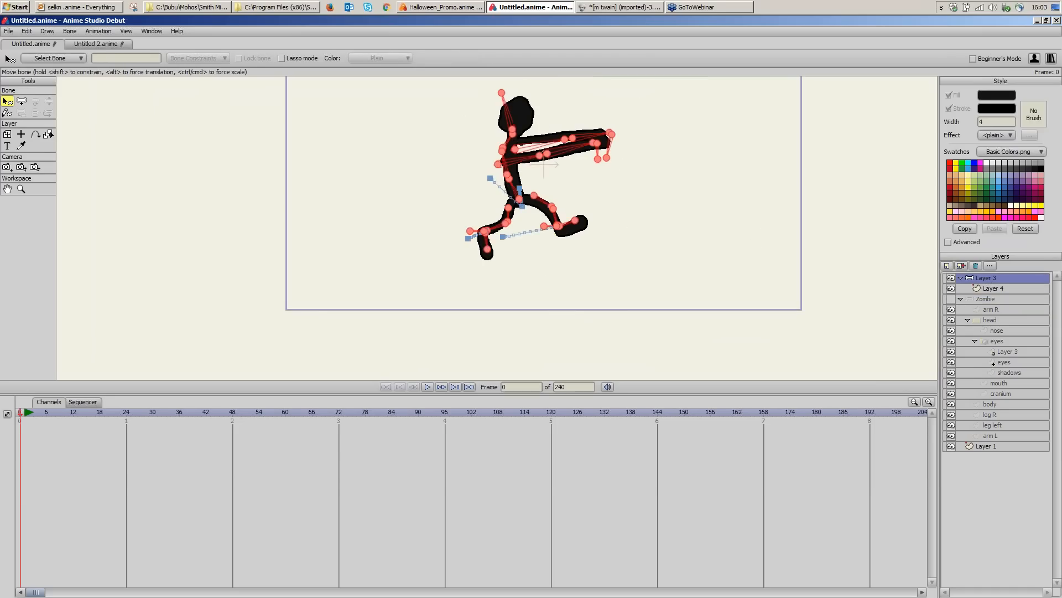
key("s")
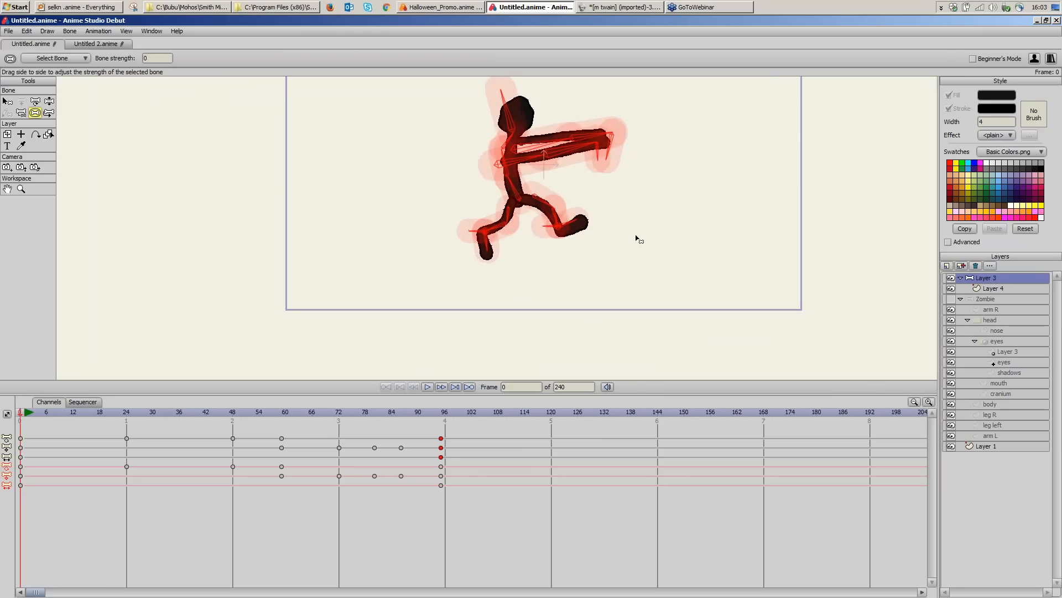
Step: Play back the copied bone animation on the painted figure, then stop it and clear its keyframes
left_click_drag(688, 211, 641, 271)
key("space")
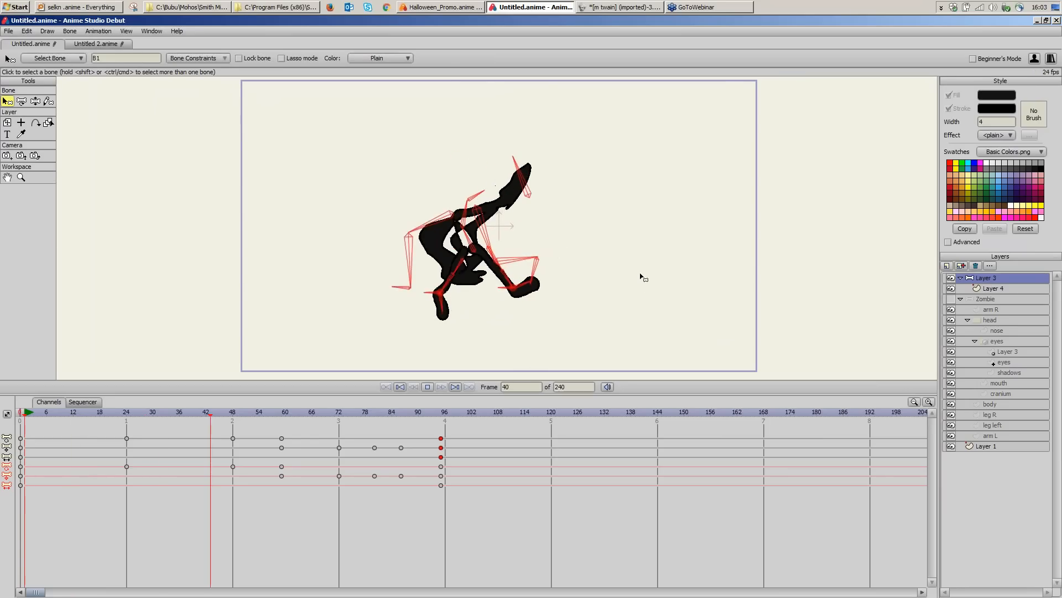
key("space")
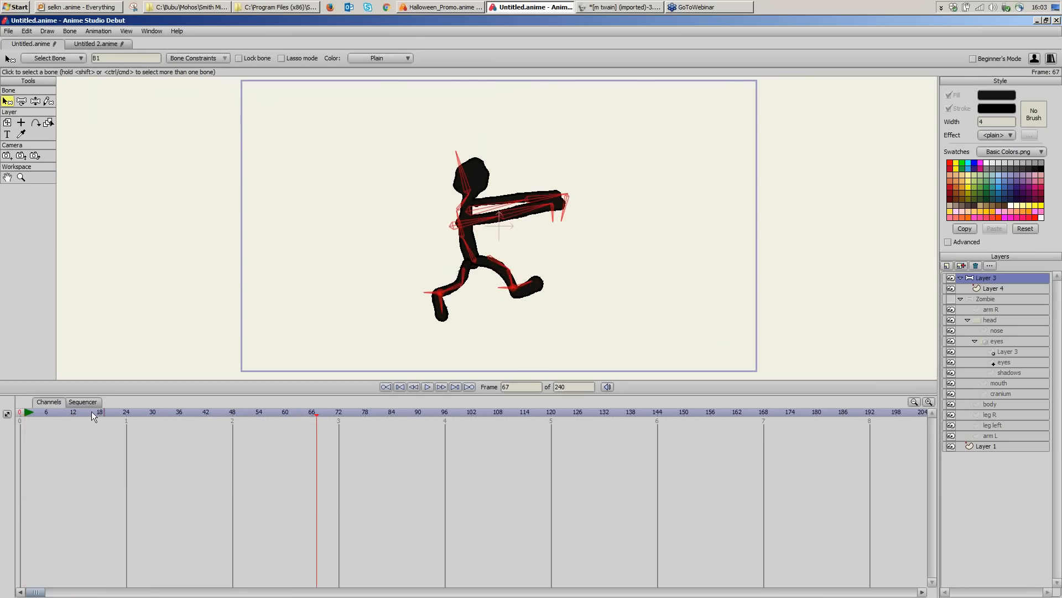
Step: Pose the painted figure's arms, head, leg and torso at frame 21 with Manipulate Bones
left_click(114, 421)
left_click(111, 423)
key("z")
left_click_drag(558, 204, 534, 227)
left_click_drag(462, 169, 443, 165)
mouse_move(503, 290)
left_mouse_down()
mouse_move(499, 306)
mouse_move(496, 275)
mouse_move(486, 285)
left_mouse_up()
mouse_move(469, 240)
left_mouse_down()
mouse_move(469, 274)
mouse_move(464, 251)
mouse_move(466, 262)
left_mouse_up()
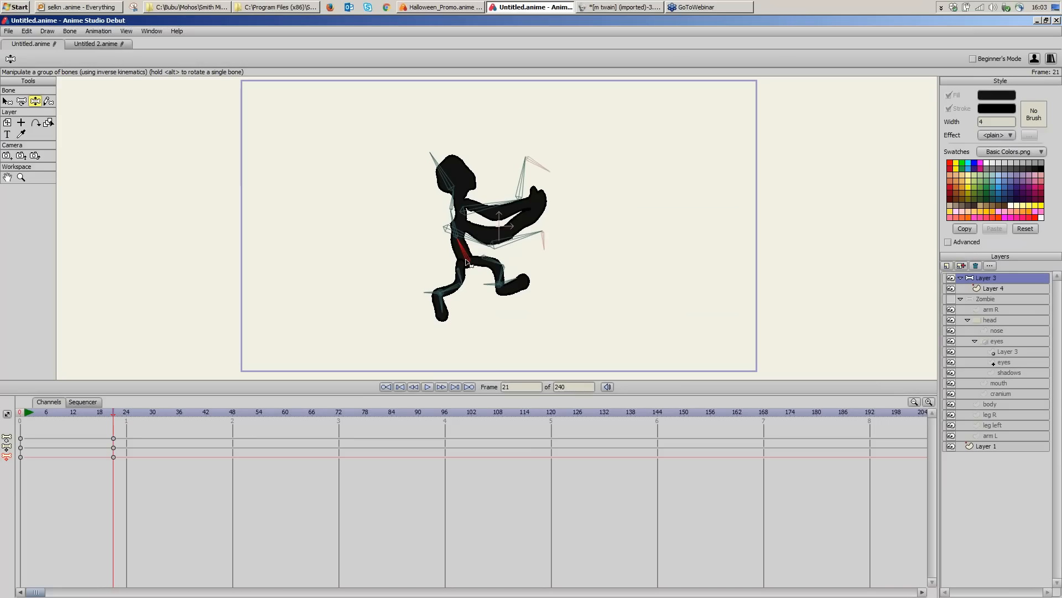
left_click(111, 415)
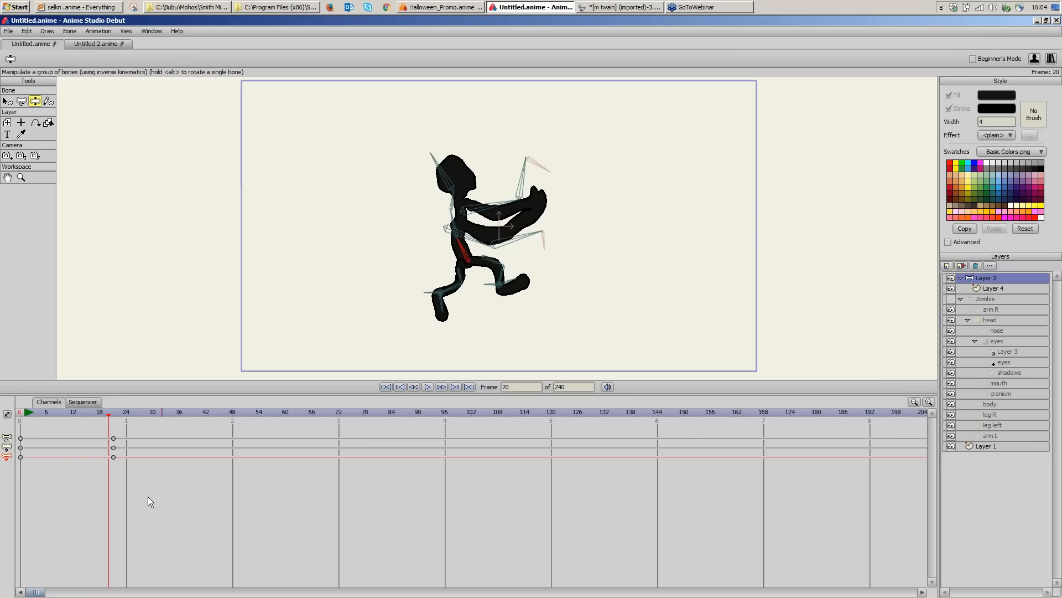
Step: Show only the Zombie layer and delete all of its animation keyframes
left_click(985, 290)
left_click(991, 277)
left_click(951, 278)
left_click(991, 300, "alt")
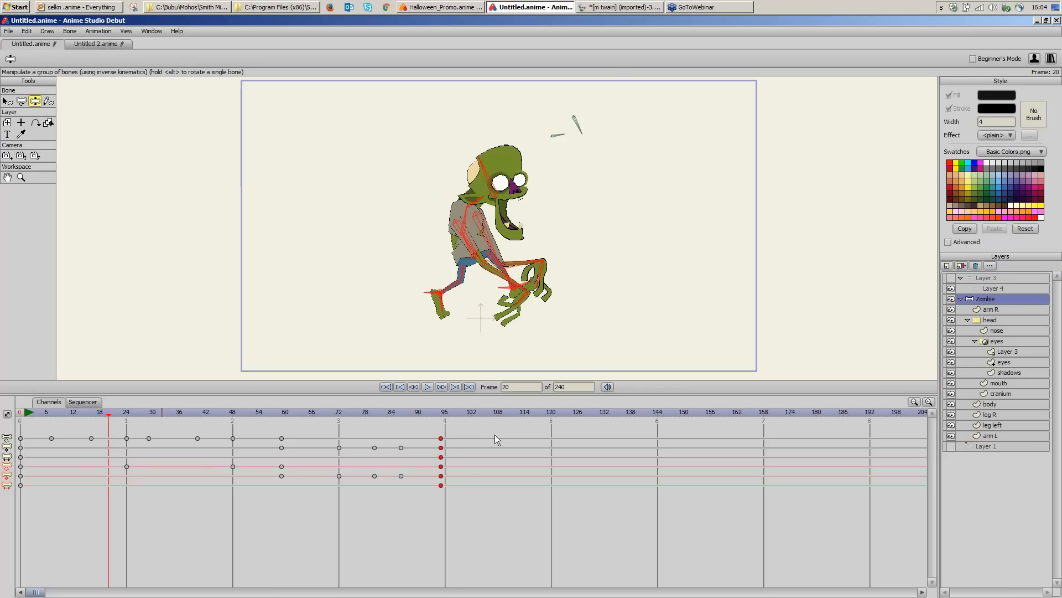
left_click_drag(463, 433, 198, 501)
key("Delete")
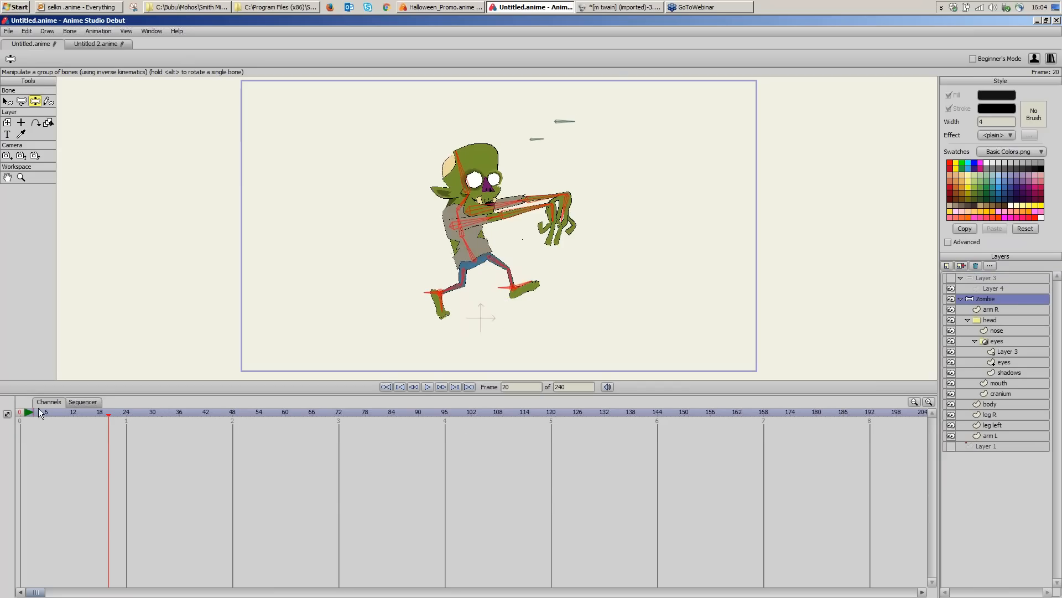
Step: Move the timeline to frame 13 with the zombie rig enlarged in view
left_click(38, 410)
left_click_drag(42, 411, 83, 397)
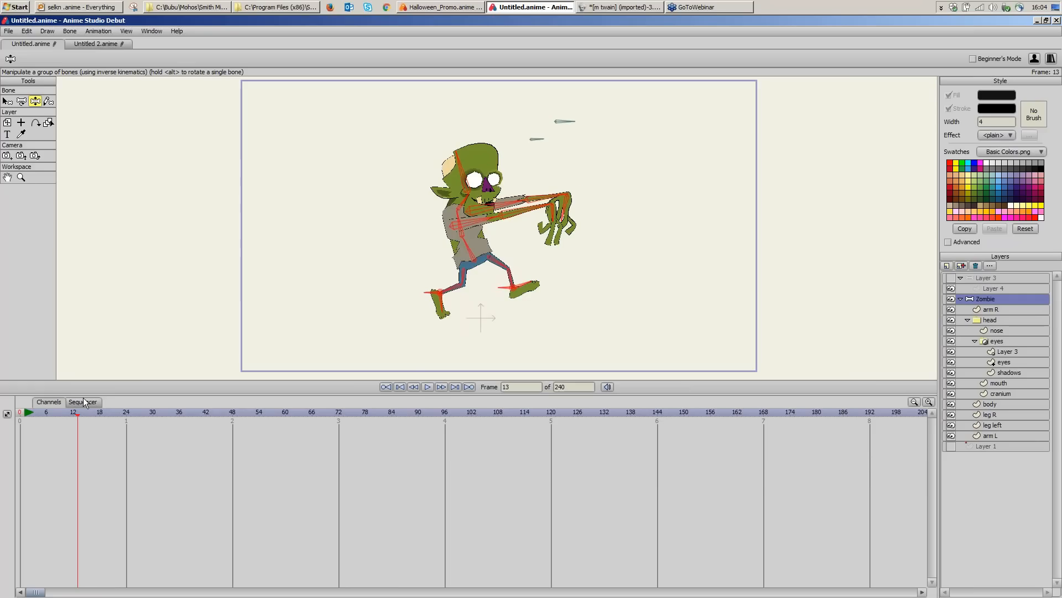
scroll(83, 398, "up", 3)
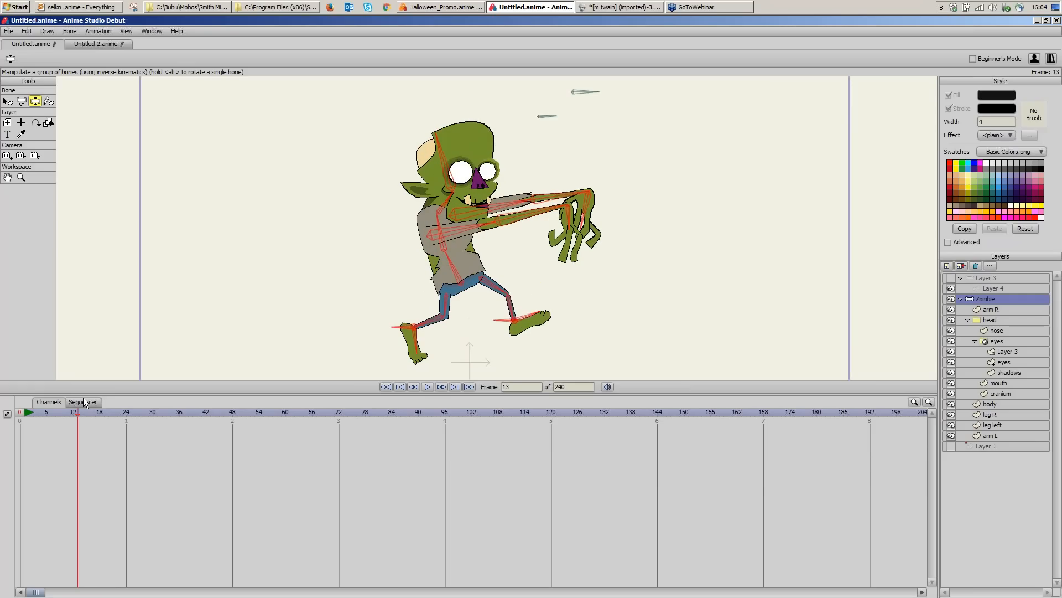
Step: Switch to Anime Studio Pro, open the vampire's Untitled 2.anime document, and go to frame 6
left_click(471, 8)
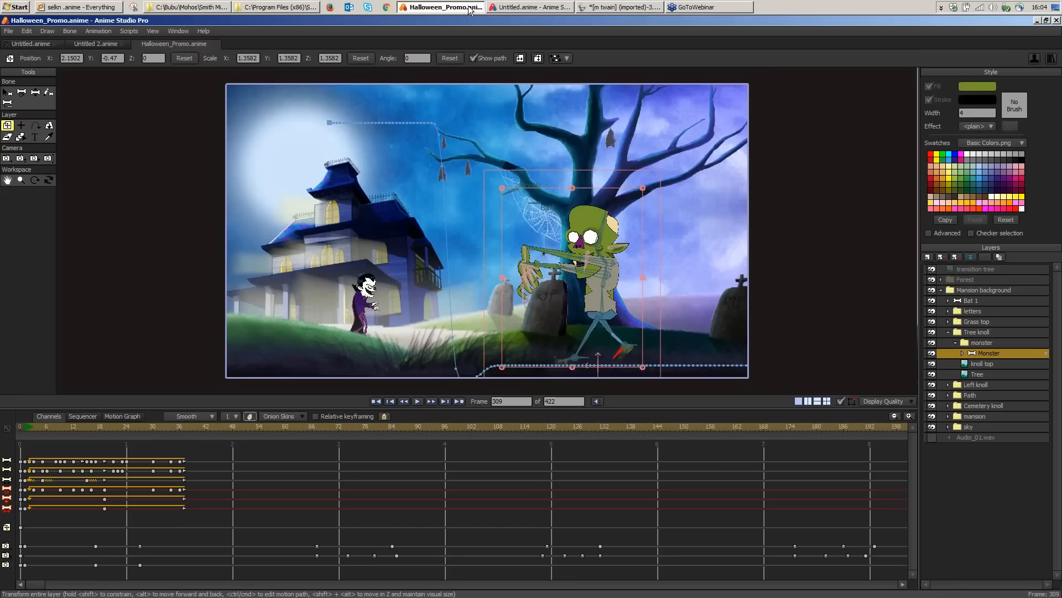
left_click(96, 44)
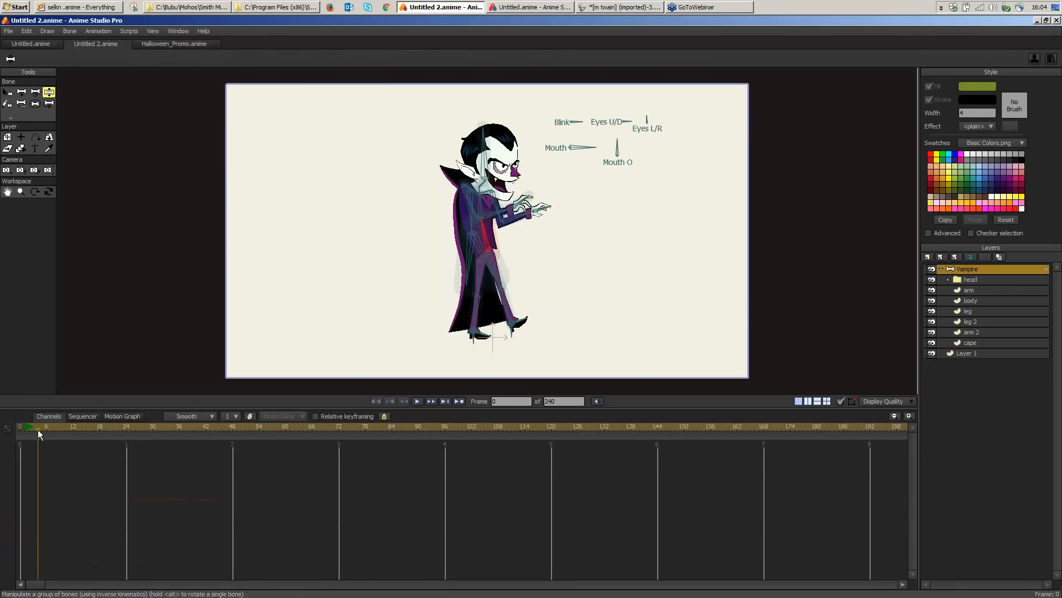
left_click(47, 429)
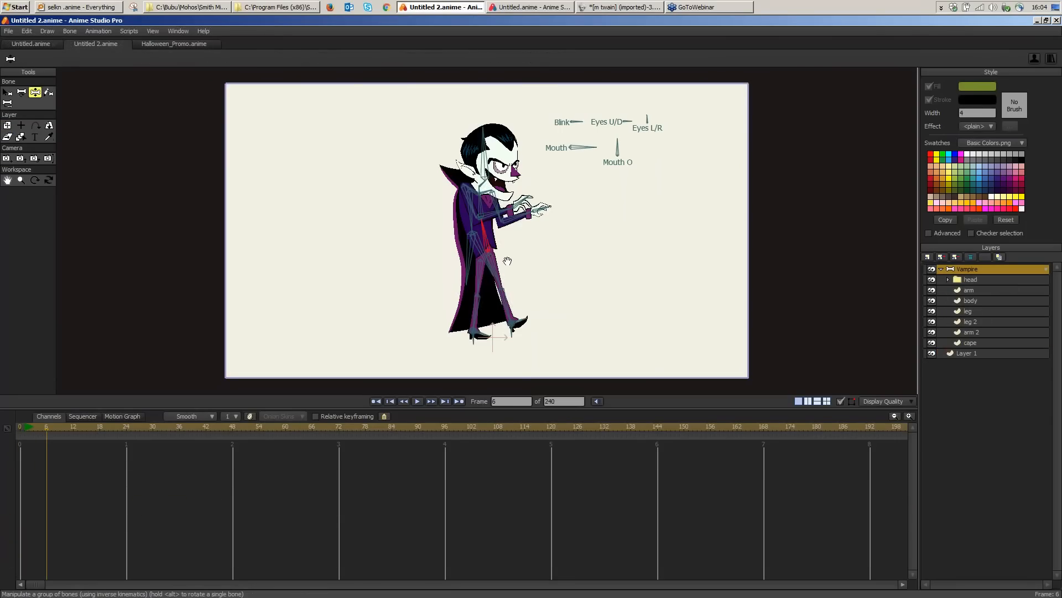
Step: At frame 1, rotate the Mouth control bone downward with Manipulate Bones to open the vampire's mouth wide
scroll(507, 261, "up", 2)
scroll(666, 228, "up", 2)
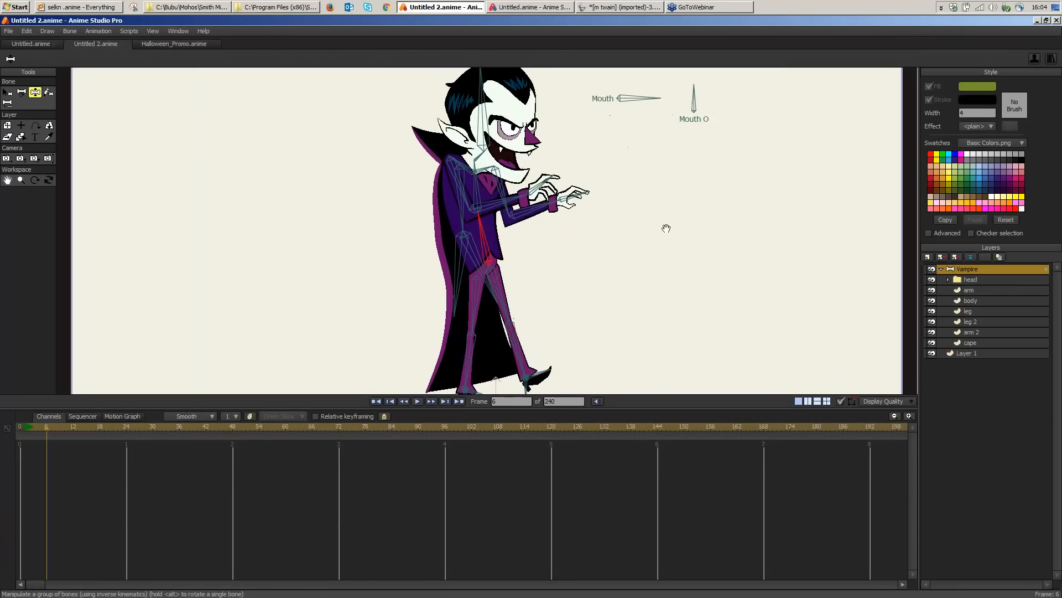
left_click_drag(666, 228, 477, 350)
scroll(448, 327, "up", 2)
left_click_drag(30, 430, 25, 430)
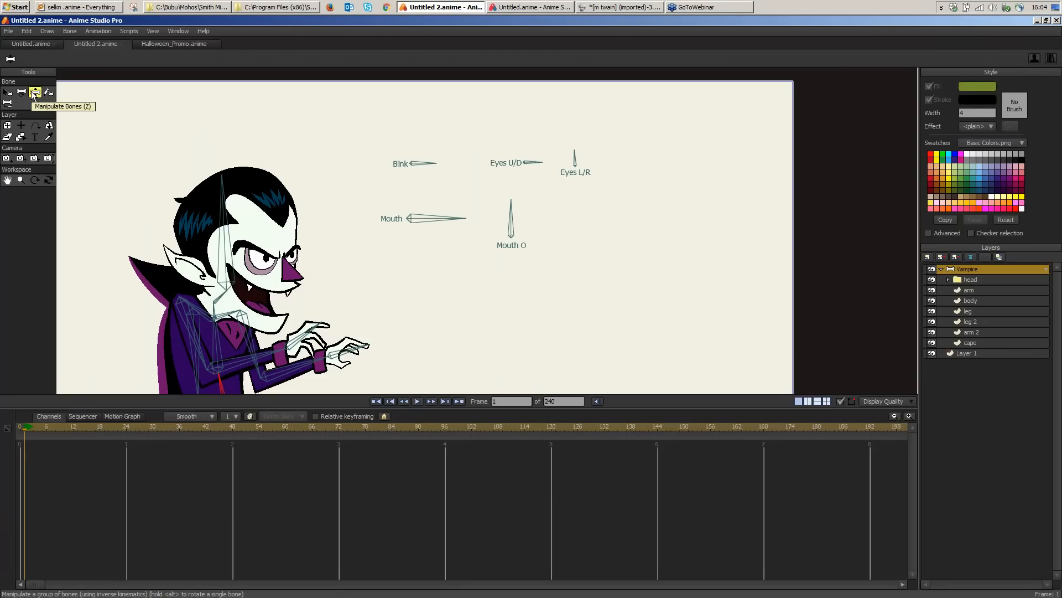
left_click_drag(447, 219, 426, 273)
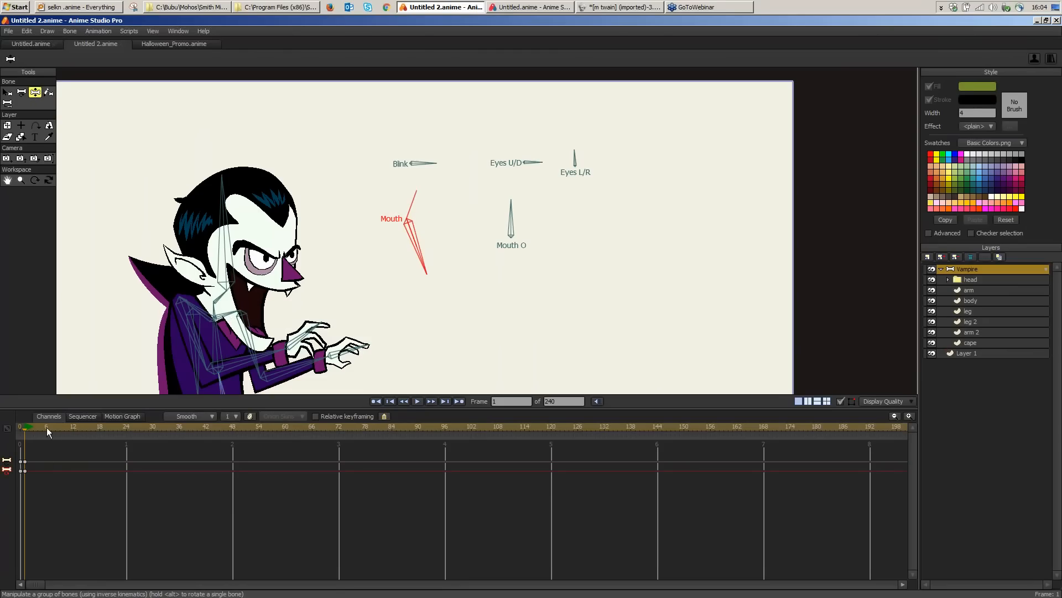
Step: Rotate the Mouth bone up at frame 7 to close the mouth and back down at frame 13 to reopen it
left_click_drag(47, 427, 51, 429)
left_click_drag(426, 272, 430, 127)
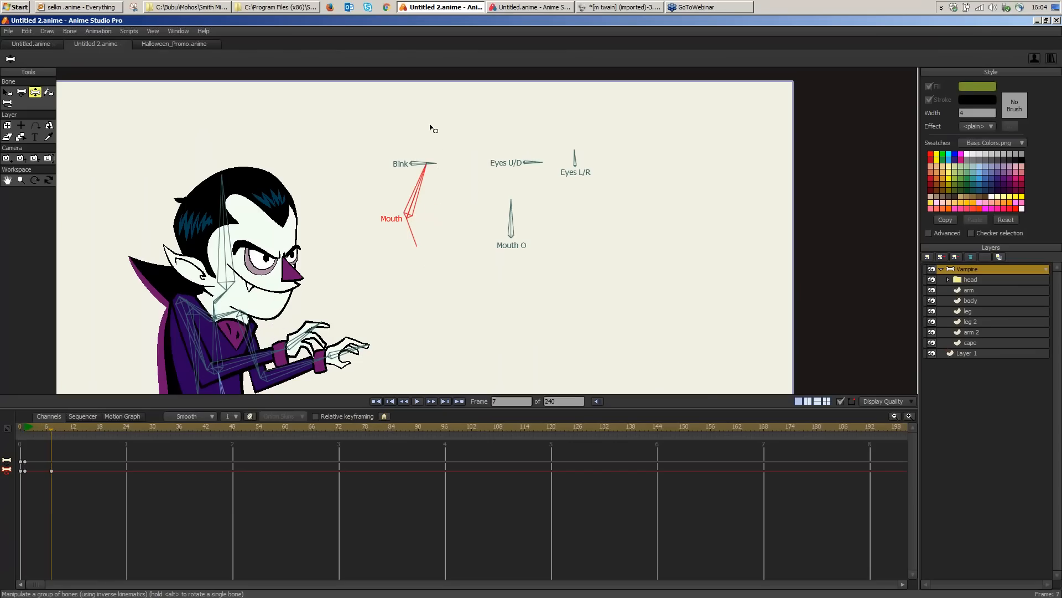
left_click_drag(72, 430, 76, 429)
left_click_drag(416, 178, 420, 265)
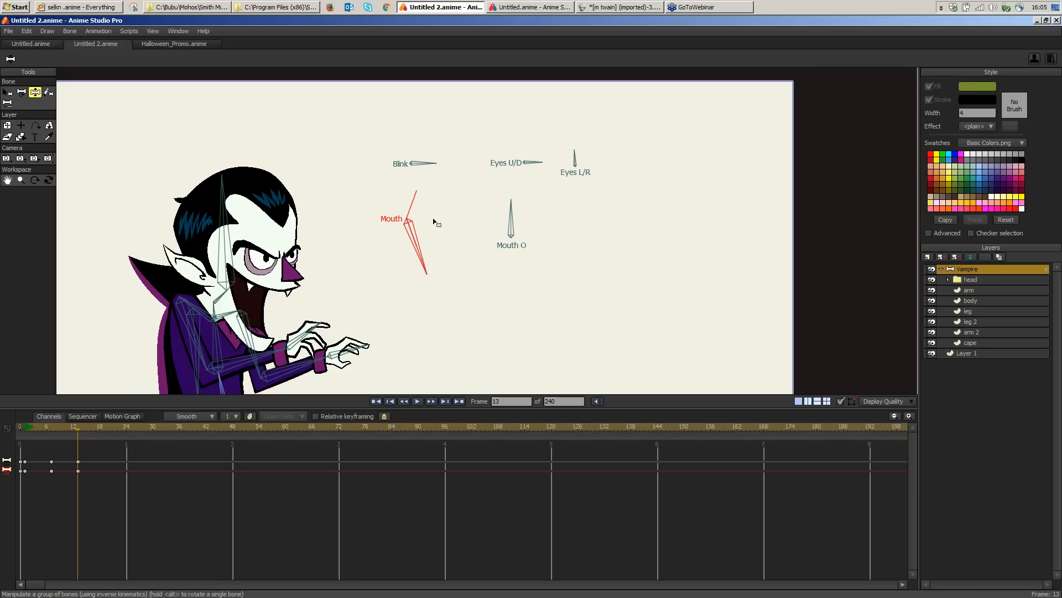
Step: Set the frame 13 mouth keyframes to Cycle interpolation with an absolute return to frame 2, and scrub ahead to preview the loop
left_click_drag(25, 427, 77, 460)
right_click(78, 471)
left_click(71, 473)
right_click(78, 472)
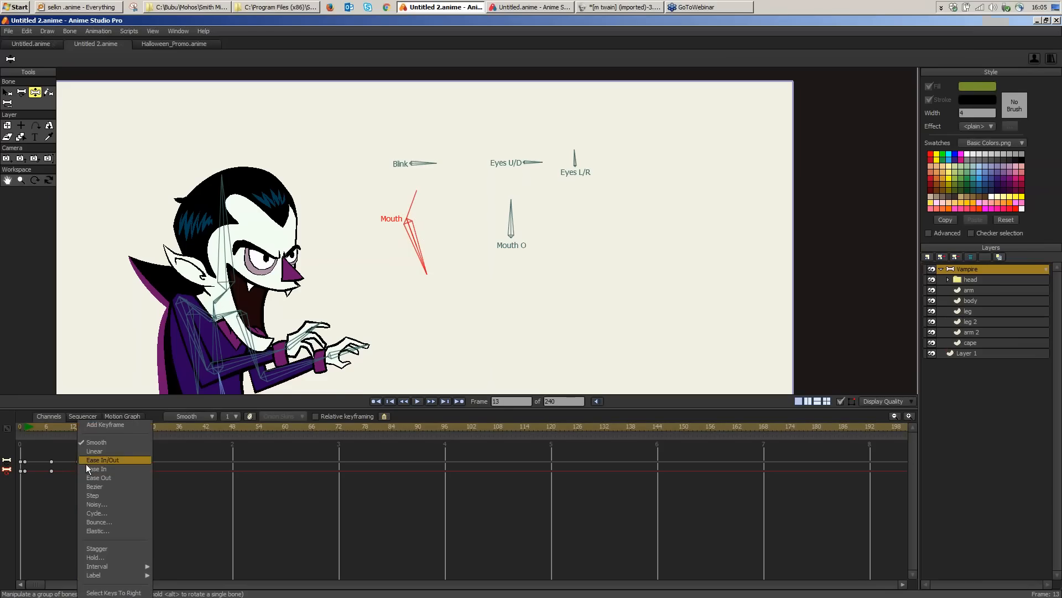
left_click(118, 515)
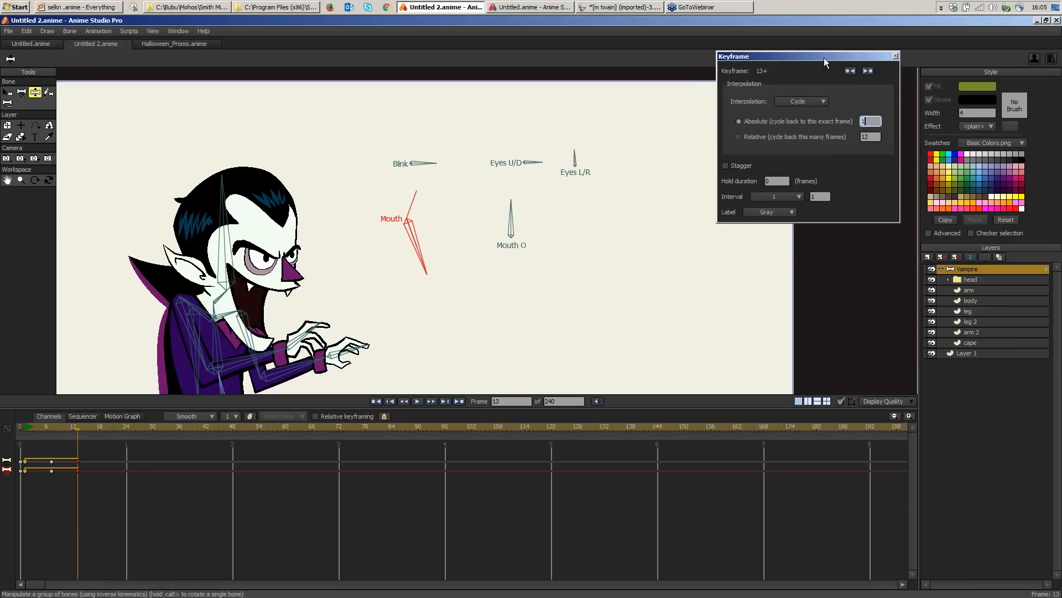
mouse_move(825, 53)
left_mouse_down()
mouse_move(701, 92)
mouse_move(682, 209)
mouse_move(658, 211)
left_mouse_up()
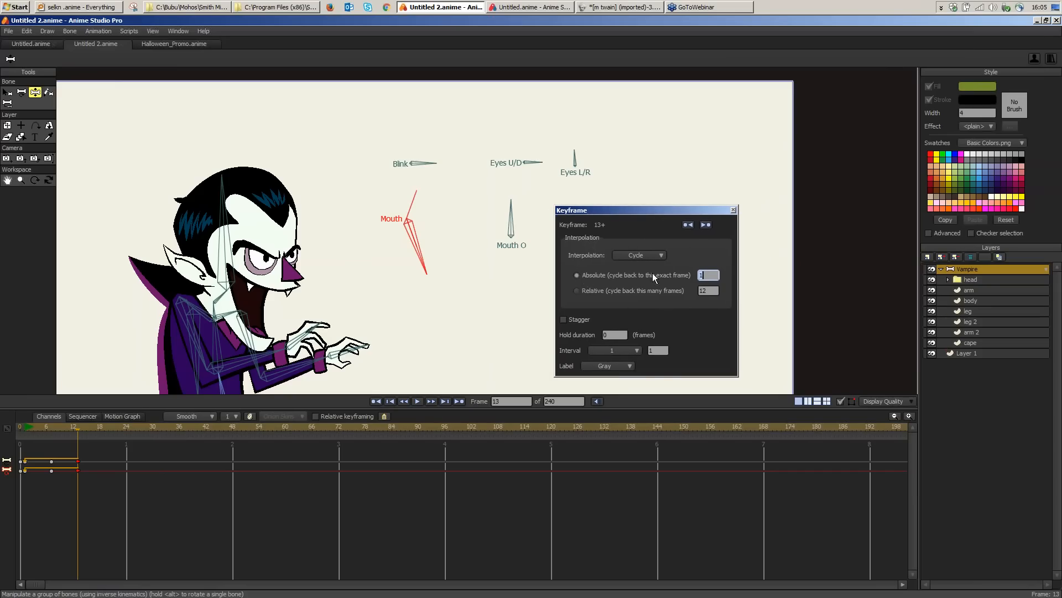
double_click(705, 275)
key("Return")
left_click_drag(32, 427, 523, 470)
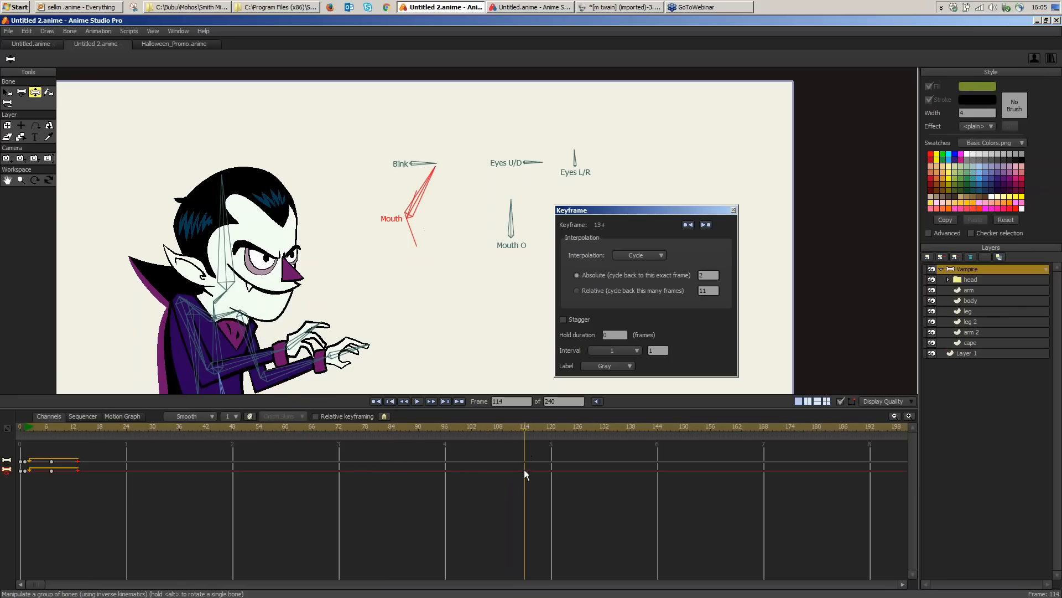
Step: Add a smooth keyframe for the Mouth bone at frame 115
mouse_move(521, 427)
left_mouse_down()
mouse_move(507, 430)
mouse_move(529, 434)
left_mouse_up()
left_click(529, 471)
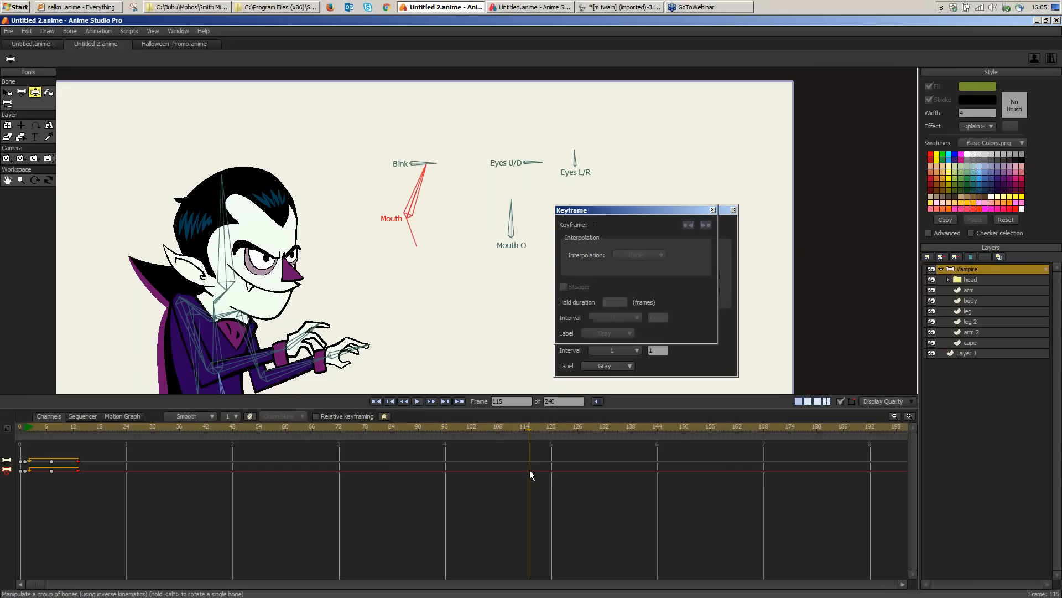
left_click(524, 426)
mouse_move(528, 426)
left_mouse_down()
mouse_move(624, 437)
mouse_move(379, 454)
mouse_move(251, 451)
mouse_move(245, 440)
mouse_move(530, 432)
mouse_move(522, 422)
left_mouse_up()
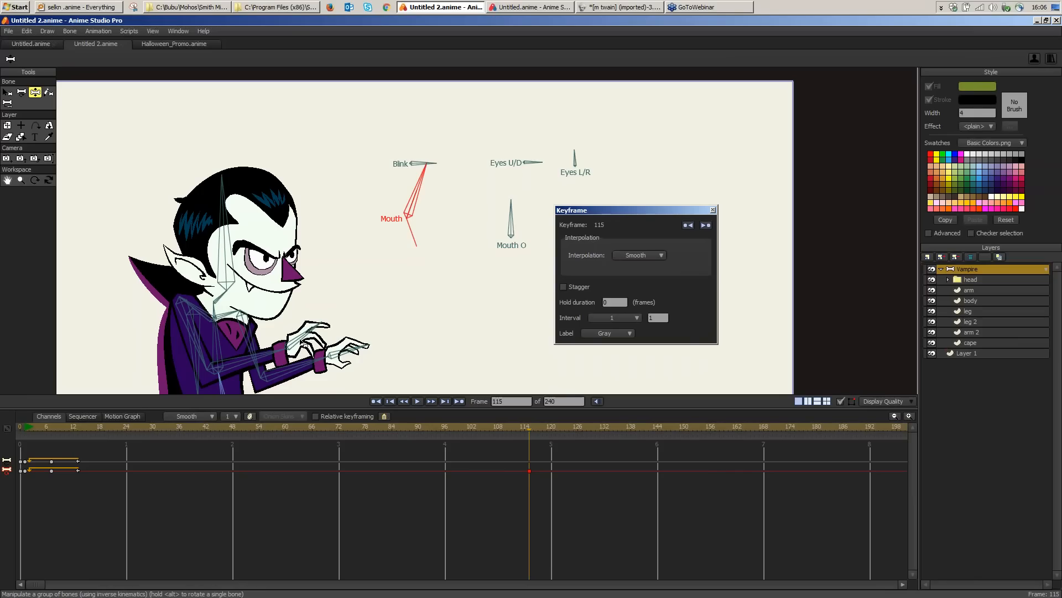
Step: Animate a blink with the Blink bone: open at frame 24, rotated down at frame 26 and back up at frame 28
left_click_drag(523, 430, 271, 433)
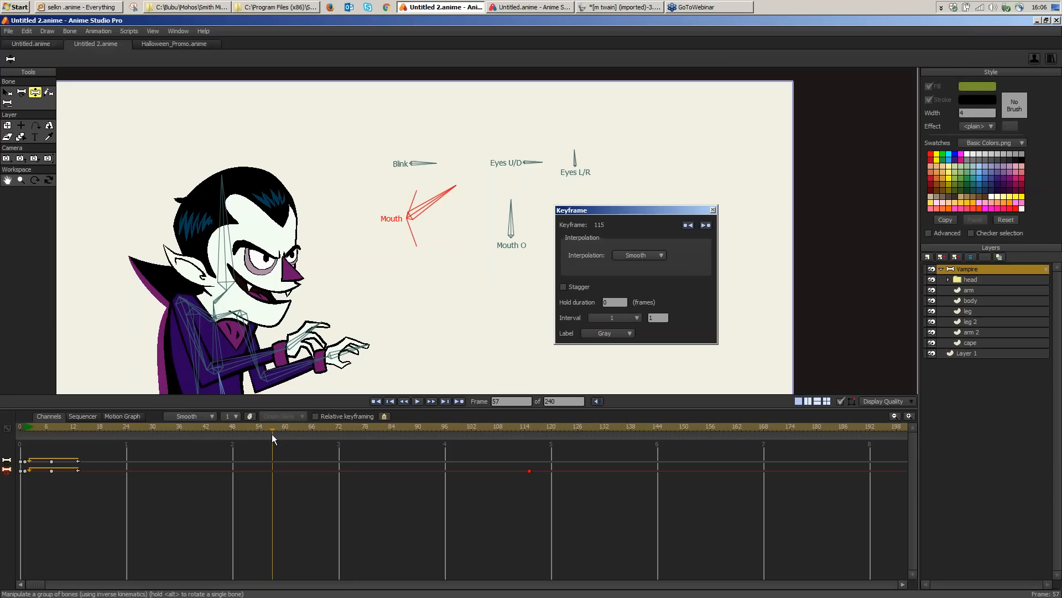
left_click_drag(271, 434, 135, 427)
left_click(430, 163)
left_click(420, 164)
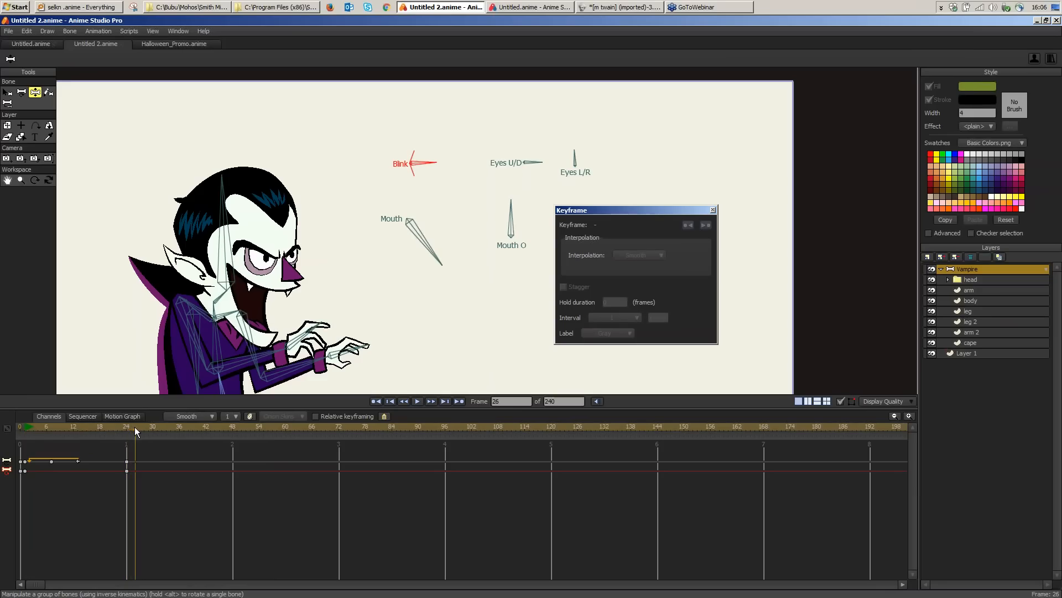
left_click_drag(415, 162, 419, 185)
left_click_drag(140, 435, 144, 434)
left_click_drag(417, 185, 431, 167)
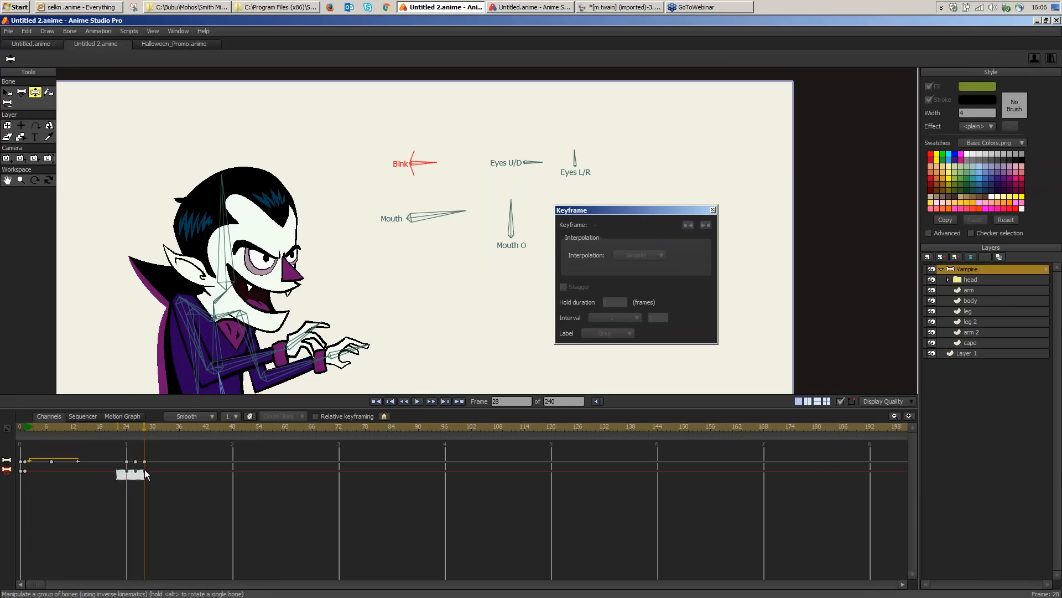
Step: Shift the three Blink bone keyframes four frames earlier so the last one sits at frame 24
left_click_drag(144, 469, 144, 471)
left_click_drag(144, 471, 128, 477)
left_click(125, 471)
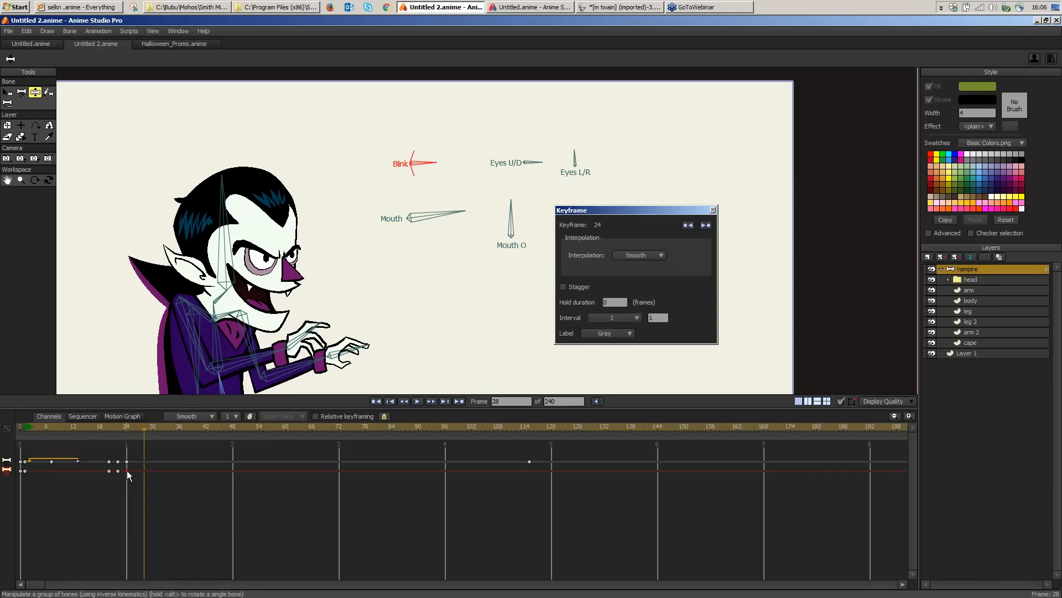
Step: Give the Blink bone's frame 24 keyframe Cycle interpolation and scrub the timeline to preview the repeating blink
right_click(128, 471)
left_click(128, 479)
left_click(134, 471)
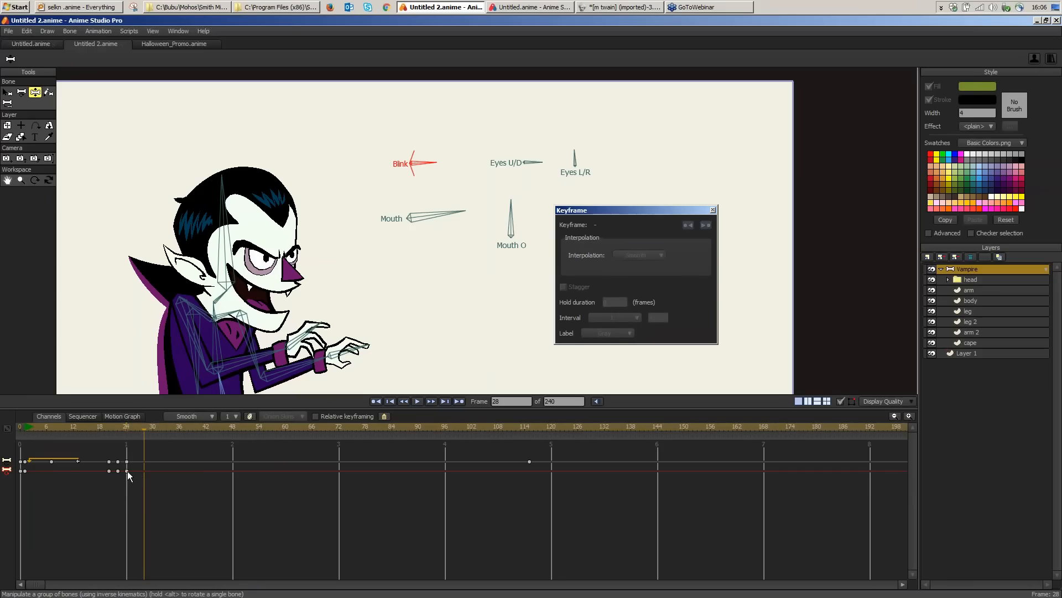
left_click(127, 471)
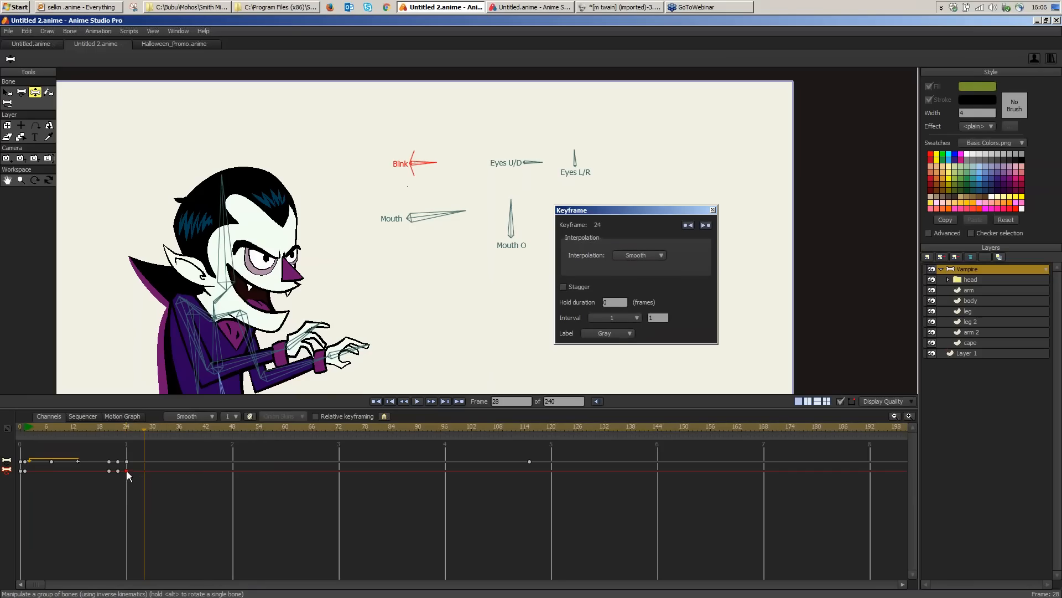
right_click(127, 471)
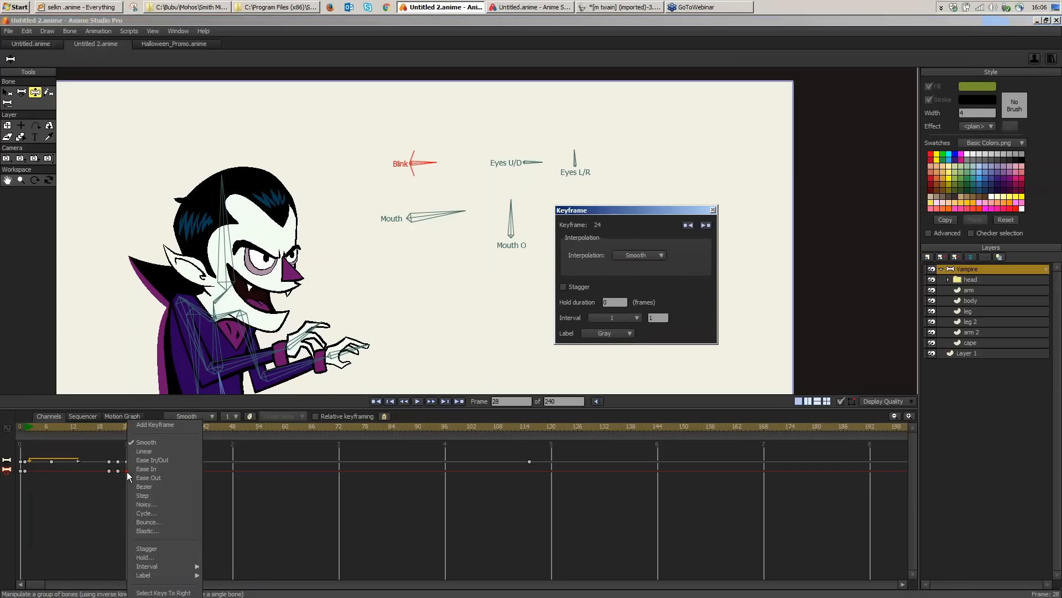
left_click(154, 514)
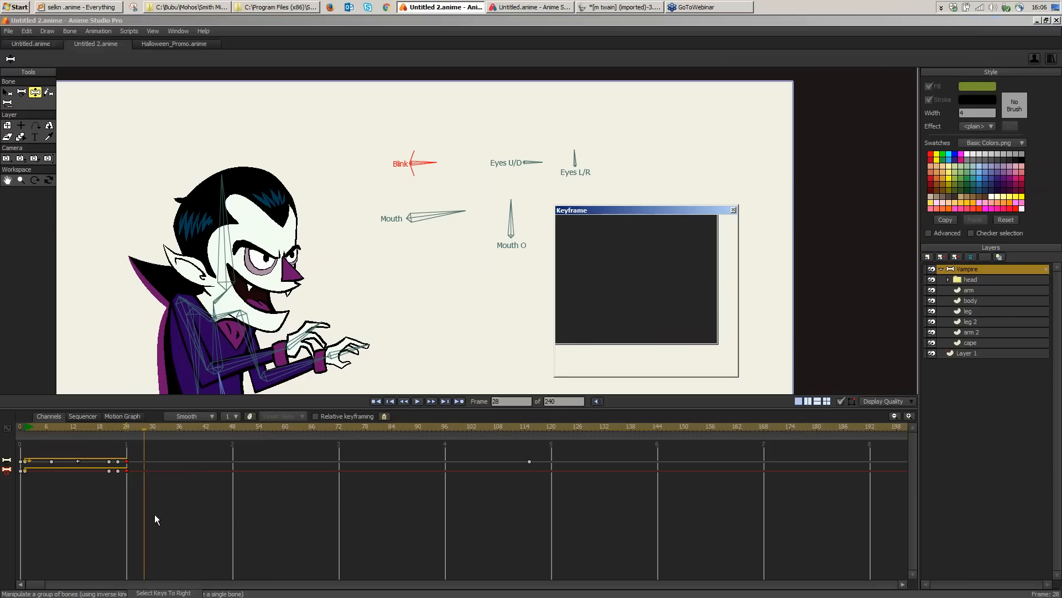
left_click(221, 477)
left_click_drag(225, 426, 173, 427)
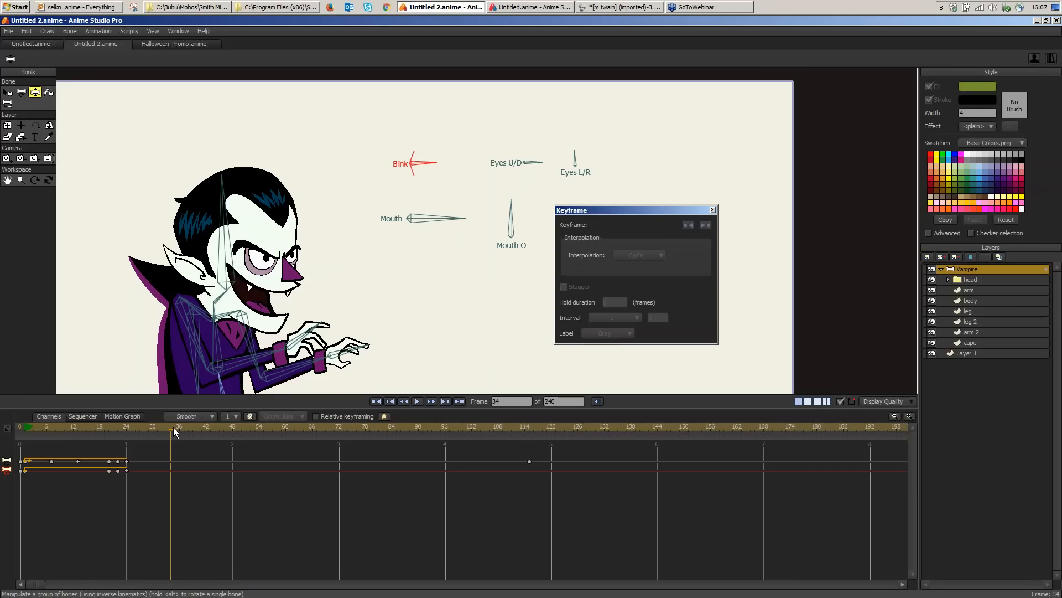
Step: Switch to GIMP and create a new image 1200 by 1200 pixels
left_click(631, 7)
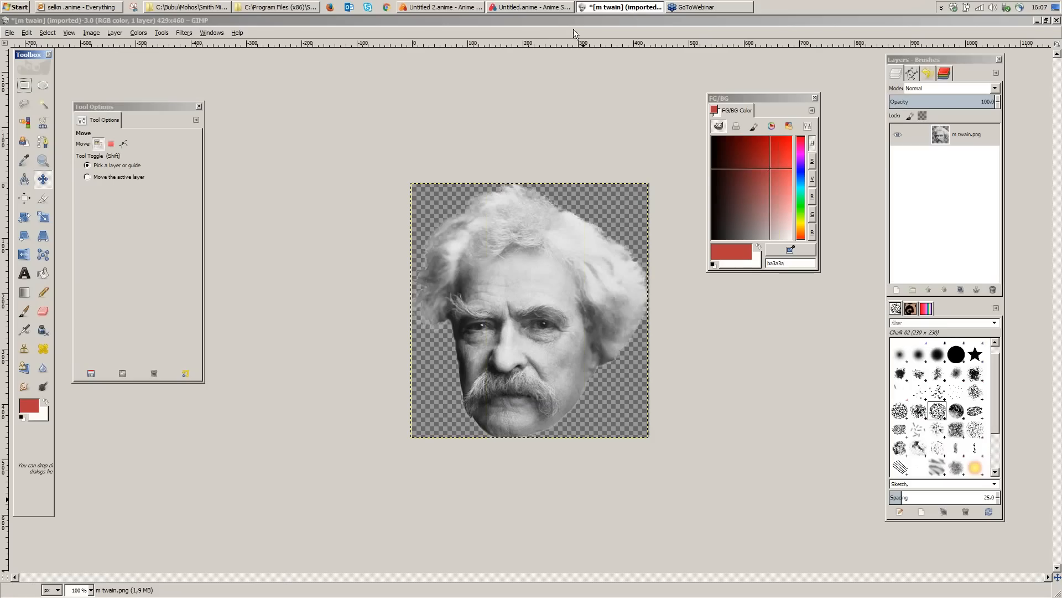
left_click(577, 28)
key("ctrl")
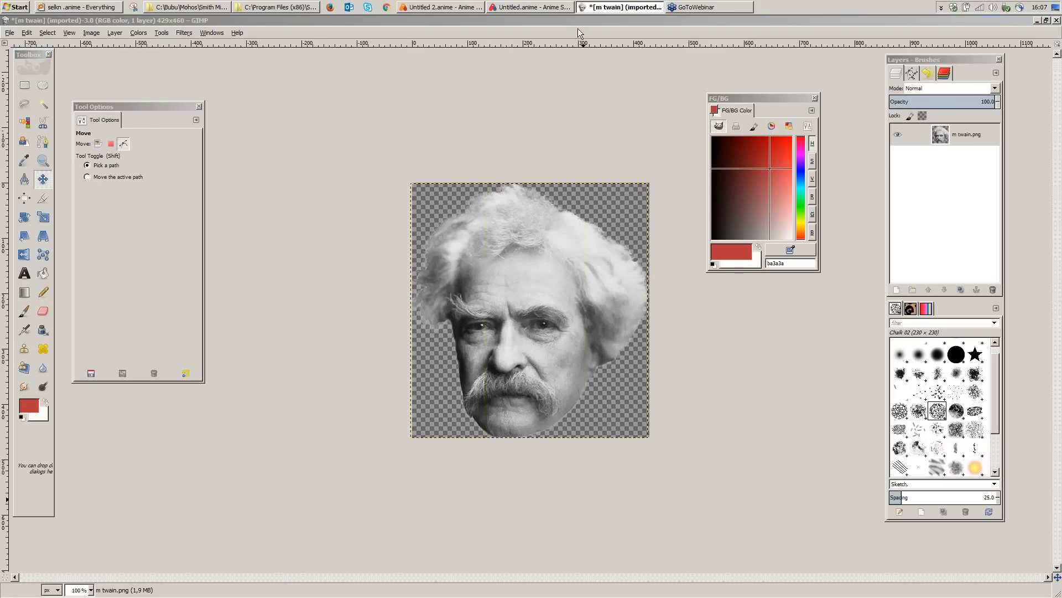
key("ctrl+n")
key("BackSpace")
key("BackSpace")
key("BackSpace")
type("1200")
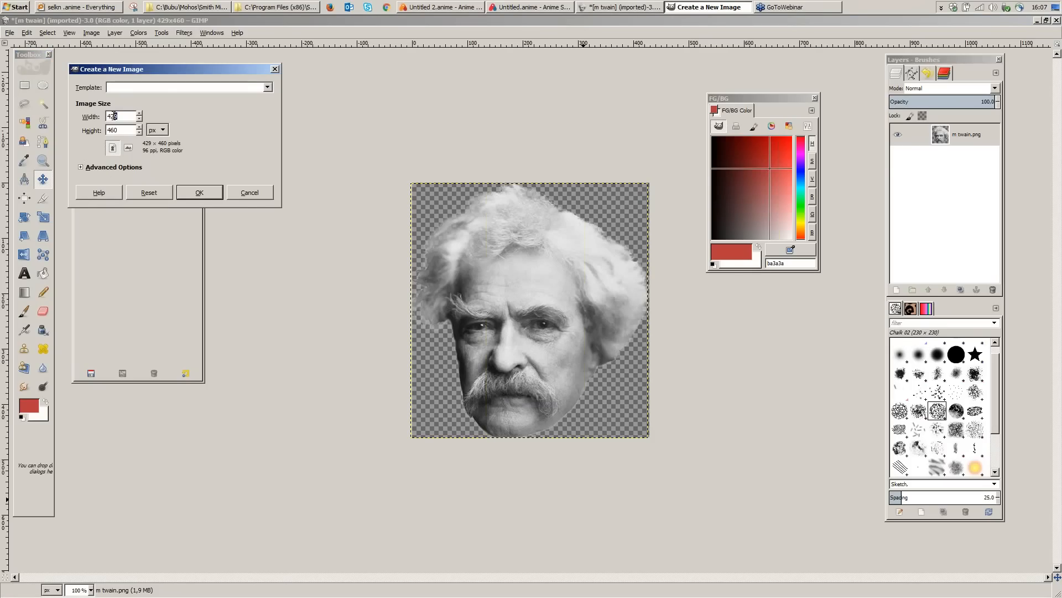
key("Tab")
type("1200")
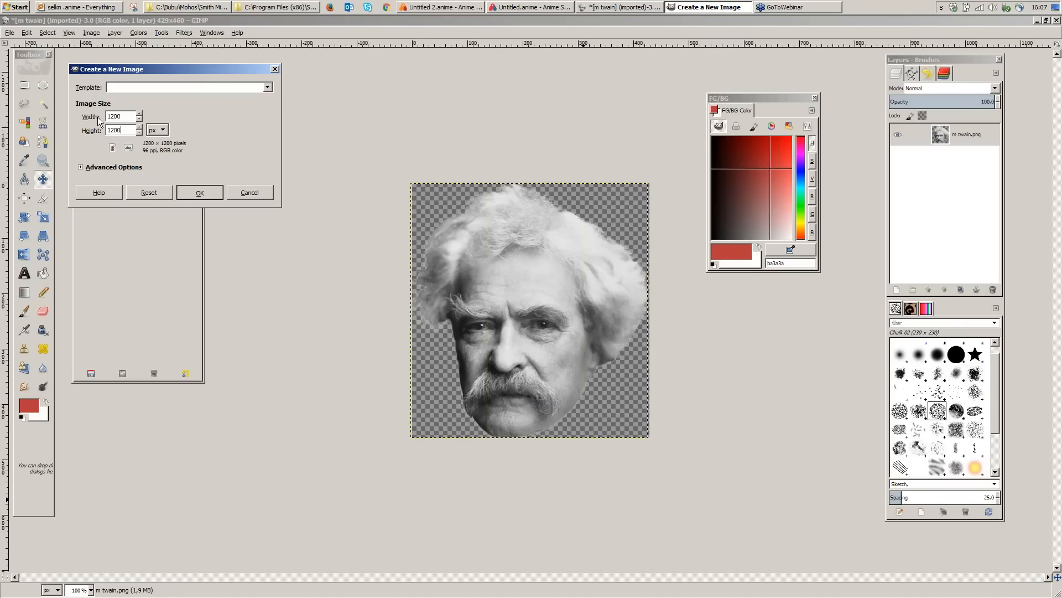
key("Return")
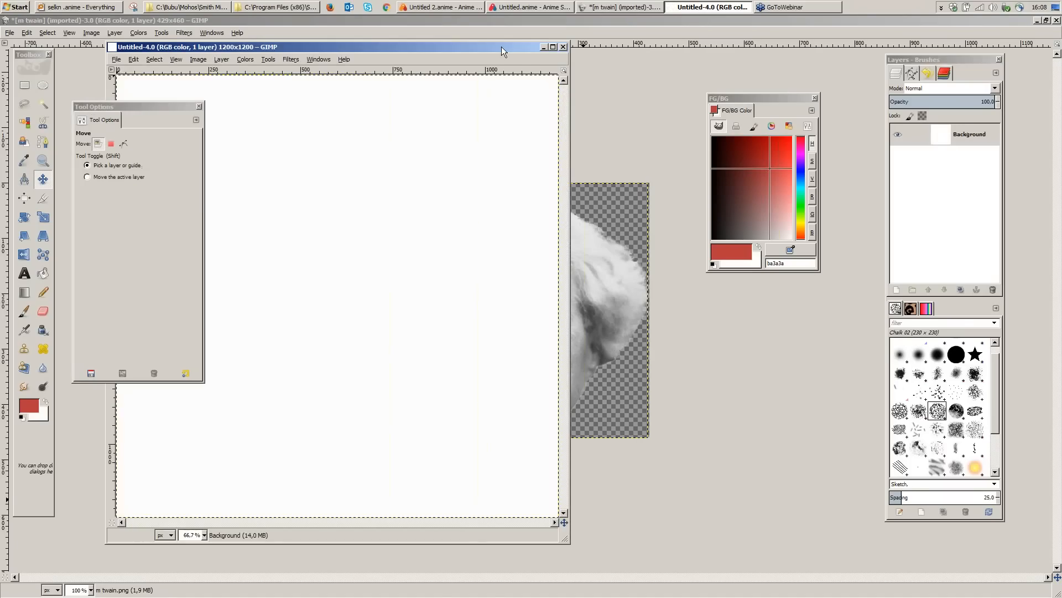
Step: Add a transparent layer and paint a round red head near the canvas top with the Chalk 02 Paintbrush
left_click_drag(501, 47, 600, 47)
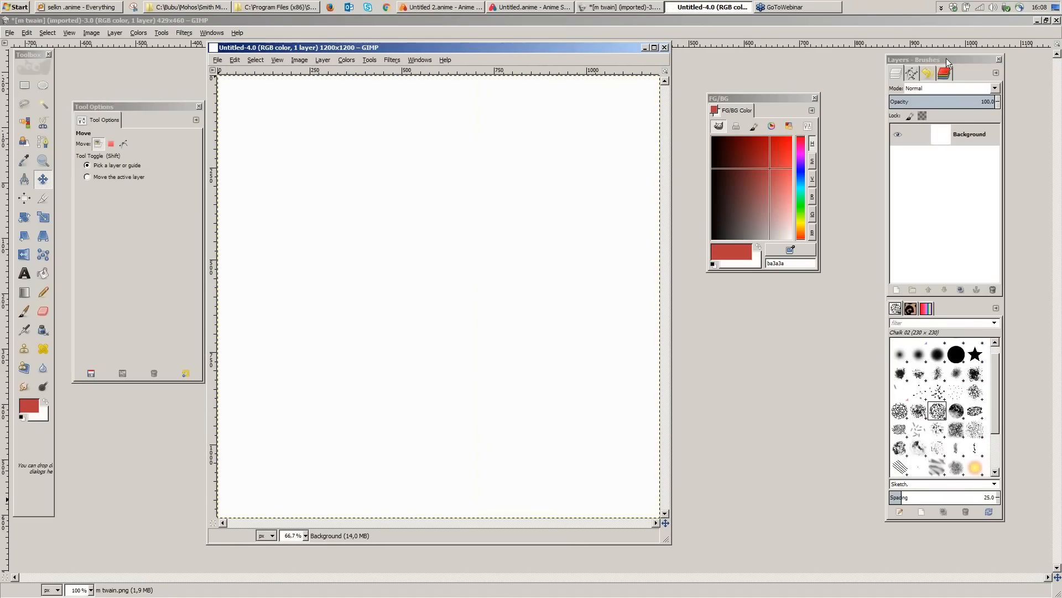
left_click_drag(946, 58, 741, 55)
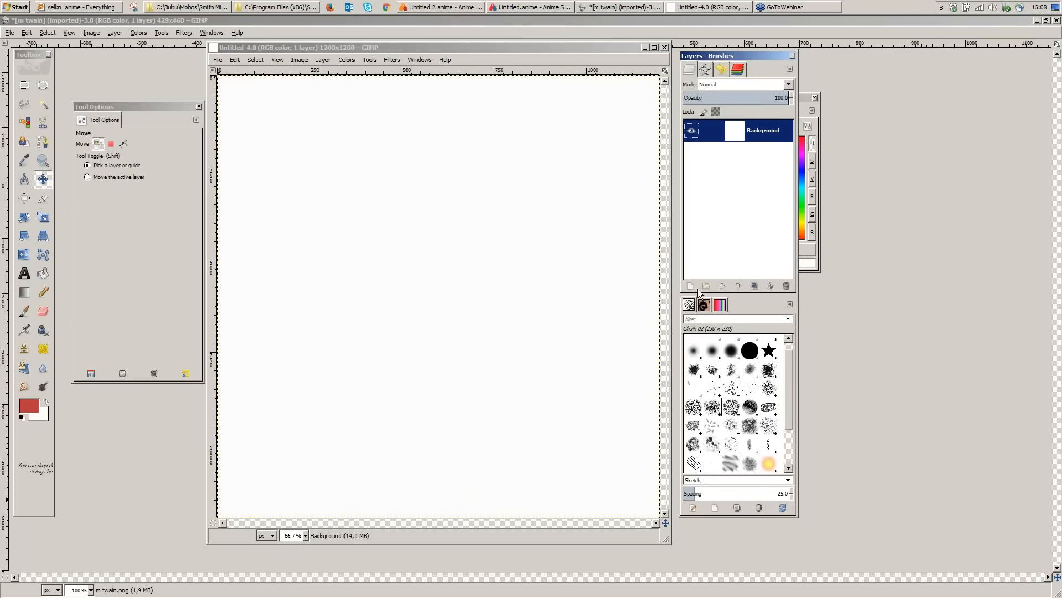
left_click(690, 286)
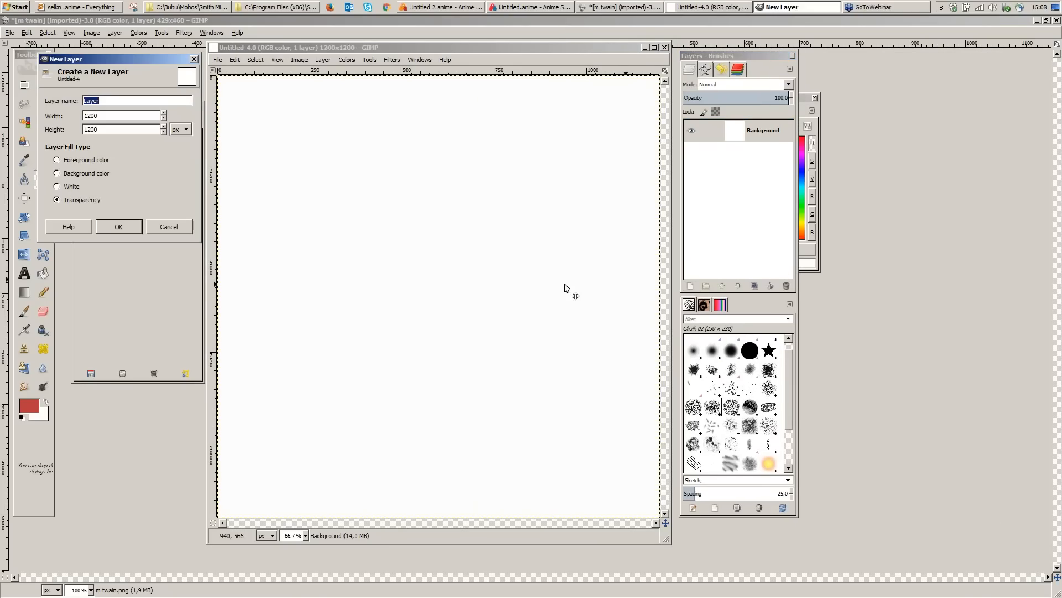
key("Return")
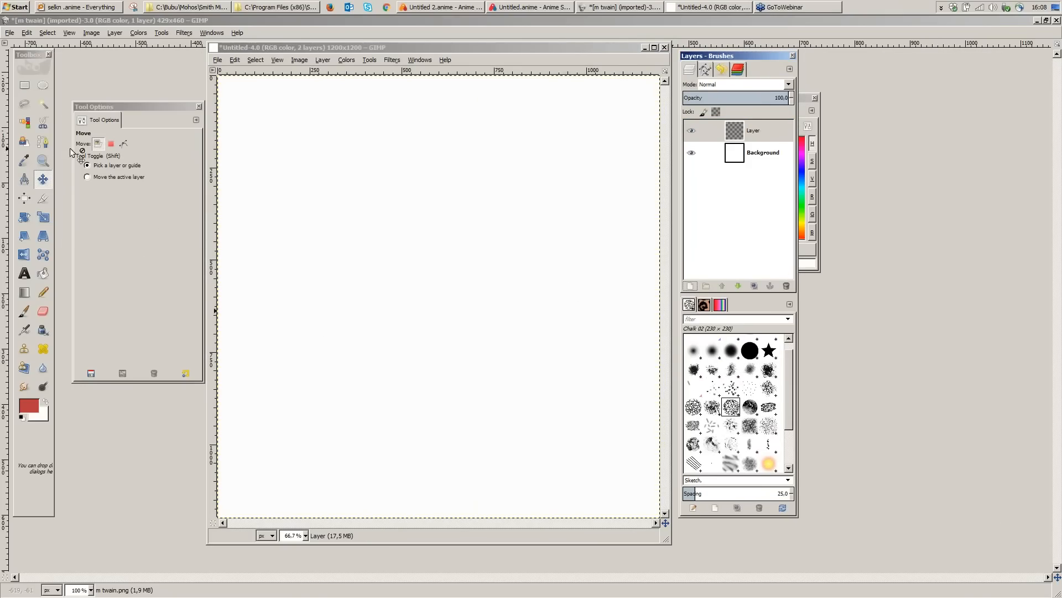
left_click(24, 311)
mouse_move(422, 143)
left_mouse_down()
mouse_move(440, 155)
mouse_move(399, 156)
mouse_move(450, 165)
left_mouse_up()
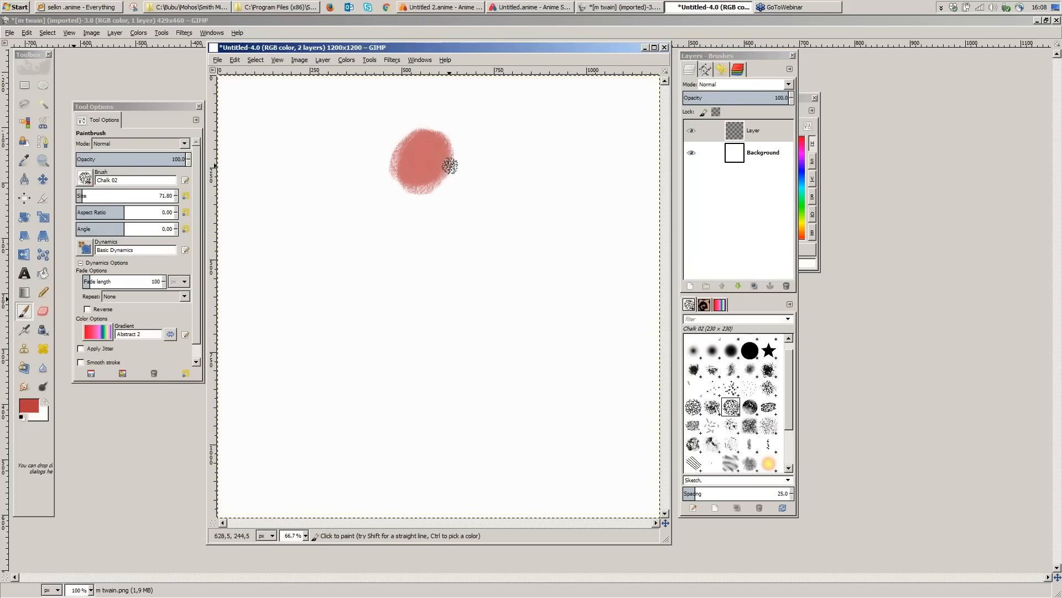
Step: Add another transparent layer, place it beneath the head layer, and paint a long vertical torso below the head
left_click(690, 285)
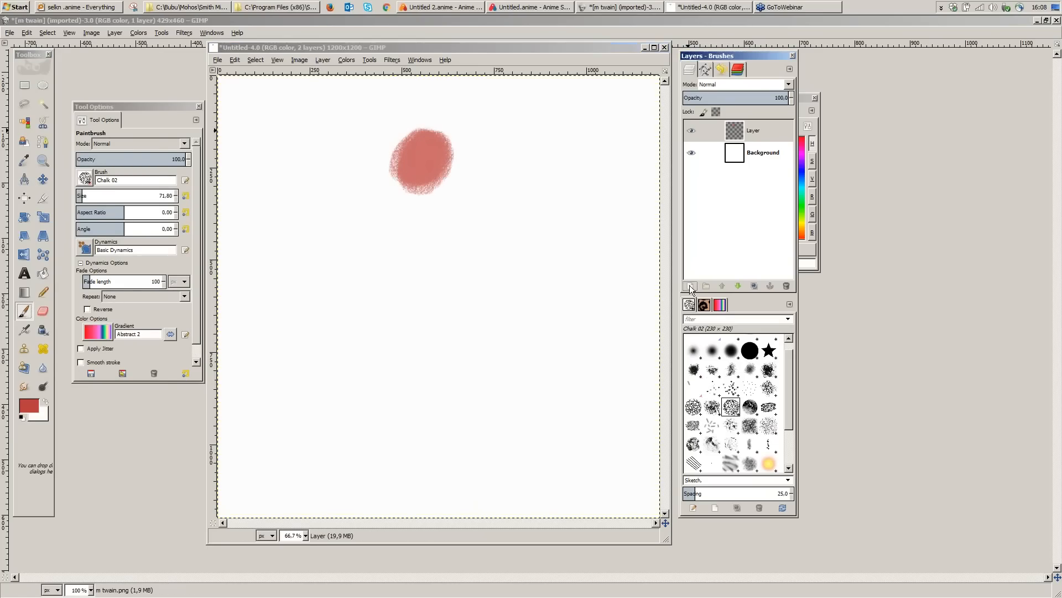
key("Return")
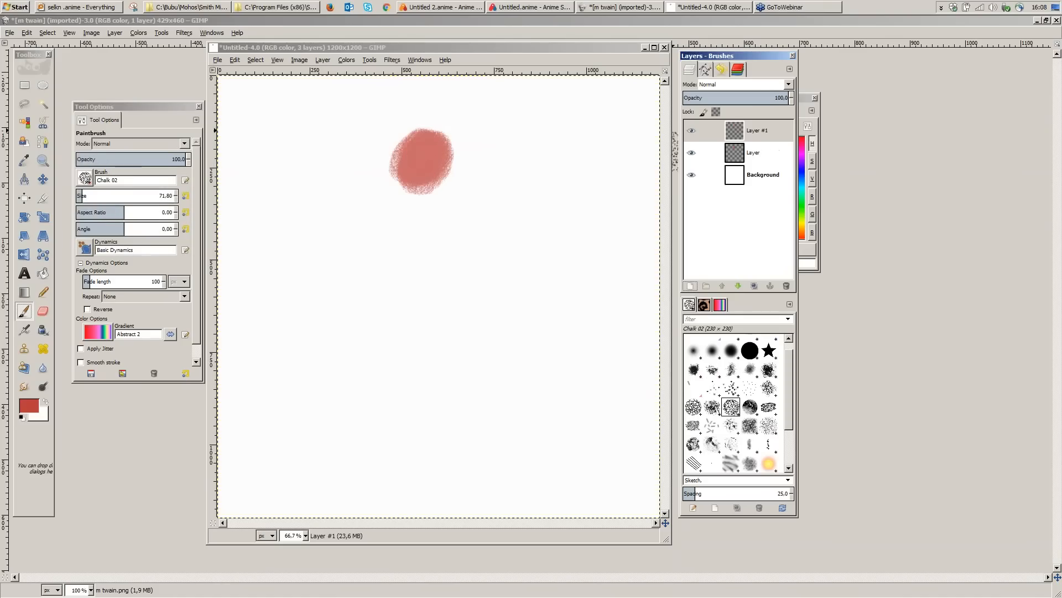
left_click_drag(742, 133, 760, 167)
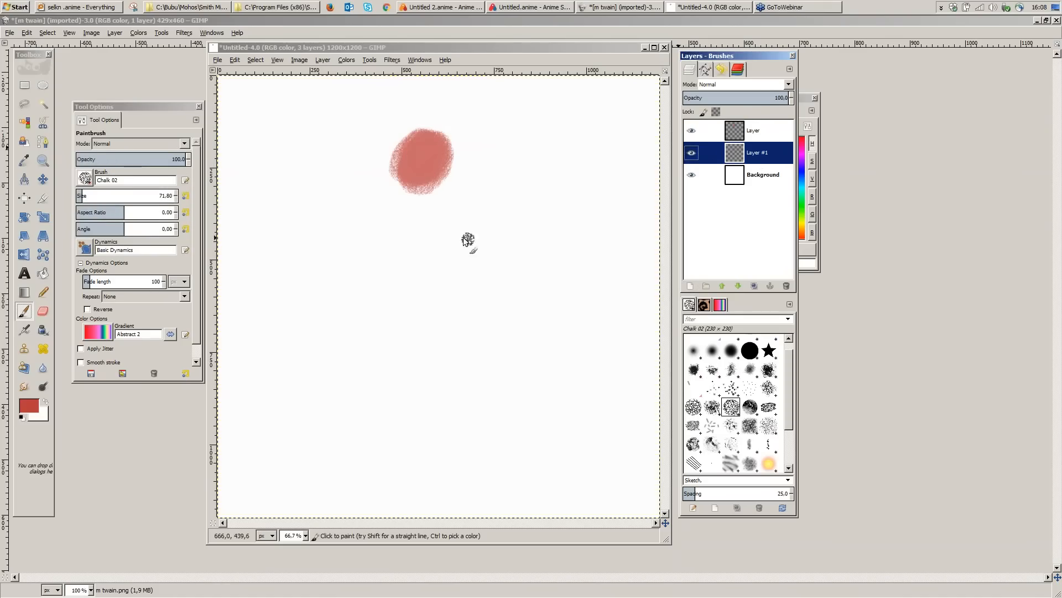
left_click_drag(421, 199, 418, 331)
left_click_drag(412, 278, 416, 337)
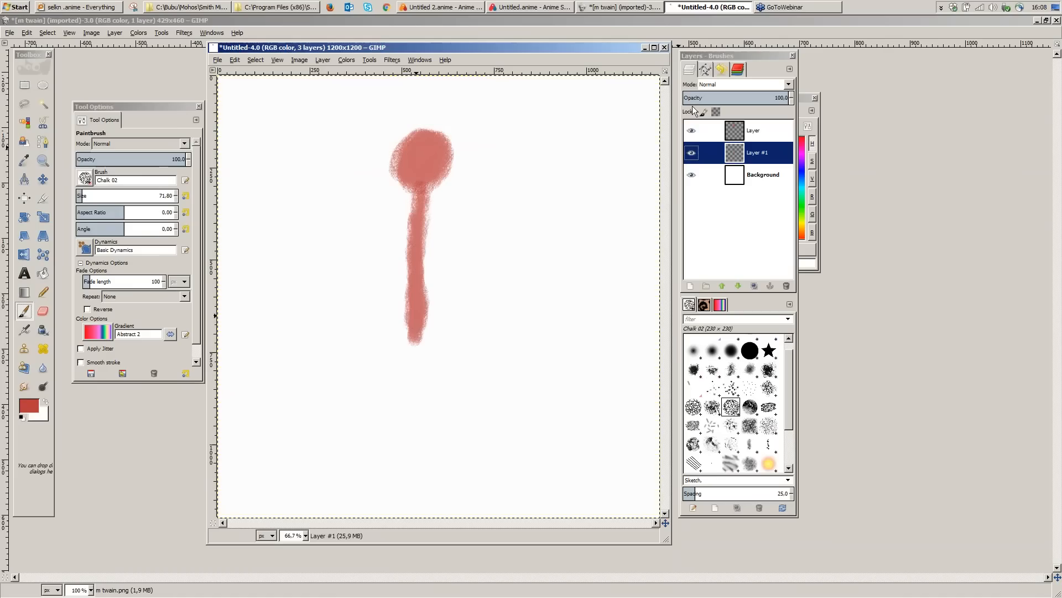
Step: Add another transparent layer above the torso layer and paint a horizontal arm extending to one side of the torso's upper end
left_click(690, 286)
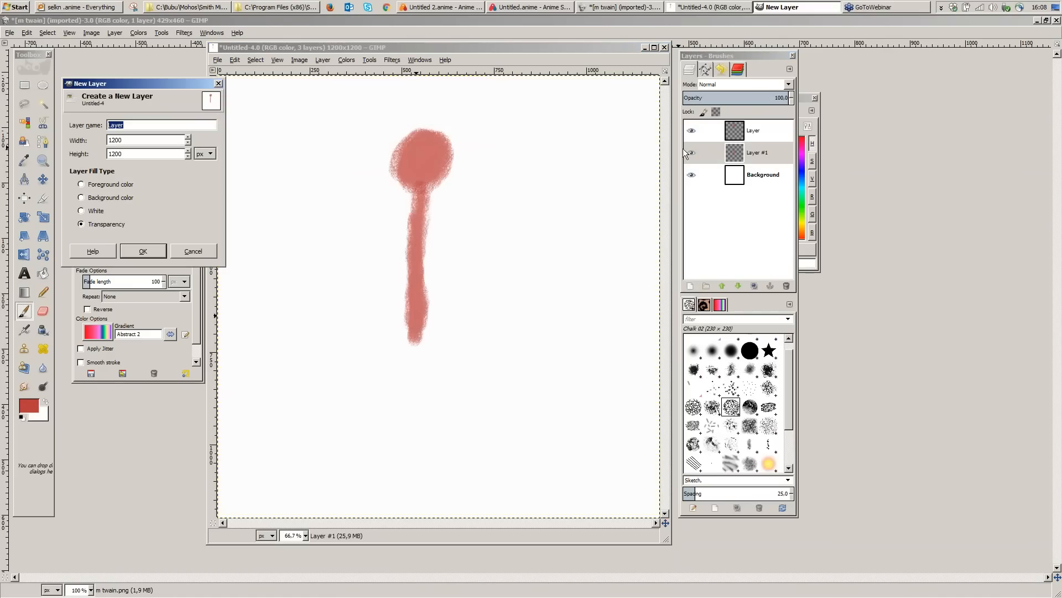
left_click(130, 248)
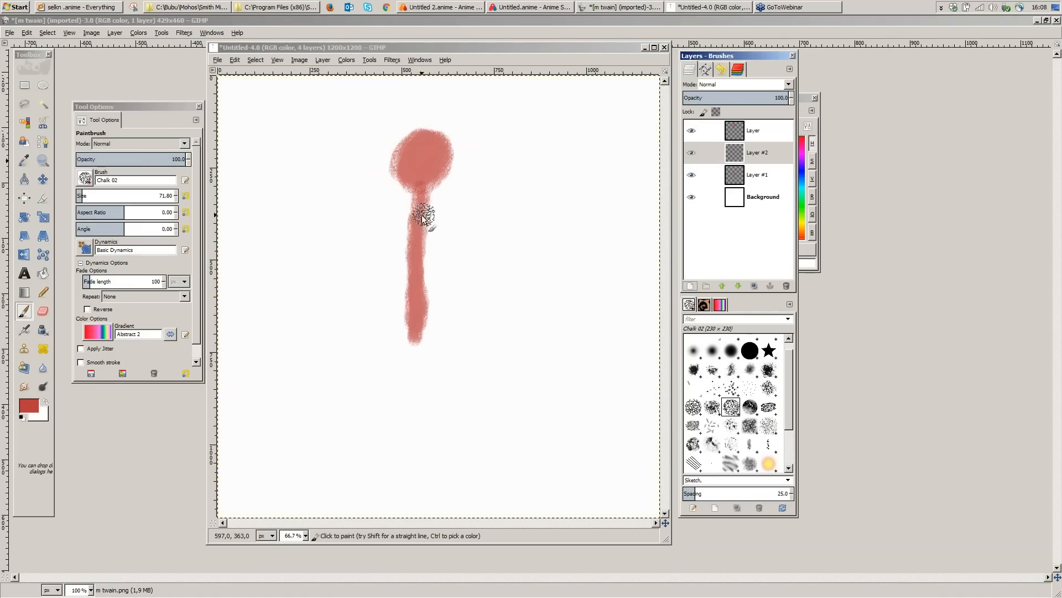
mouse_move(422, 218)
left_mouse_down()
mouse_move(553, 208)
mouse_move(424, 213)
mouse_move(520, 207)
left_mouse_up()
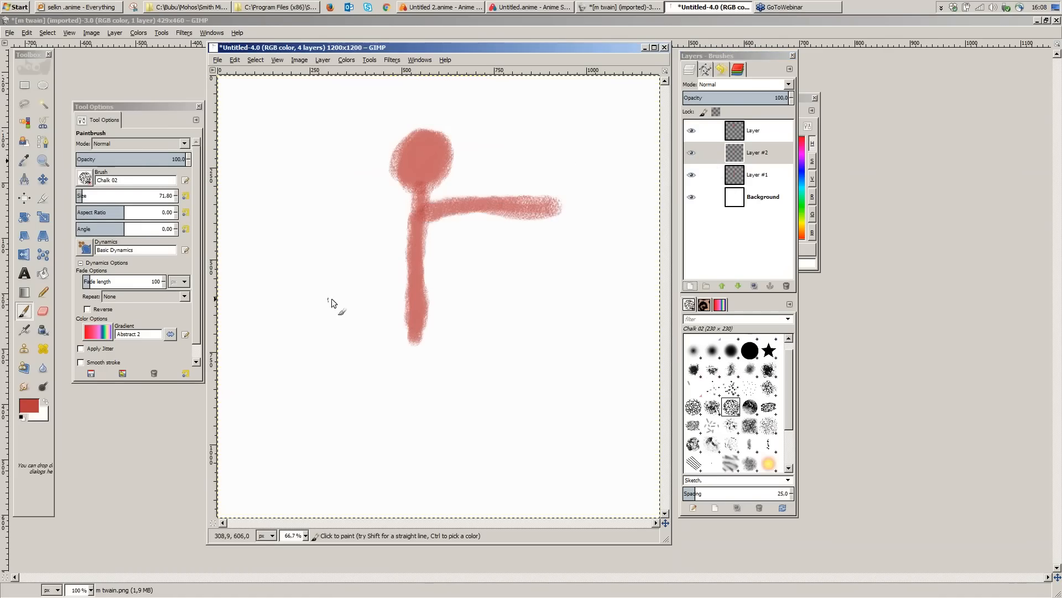
left_click(15, 38)
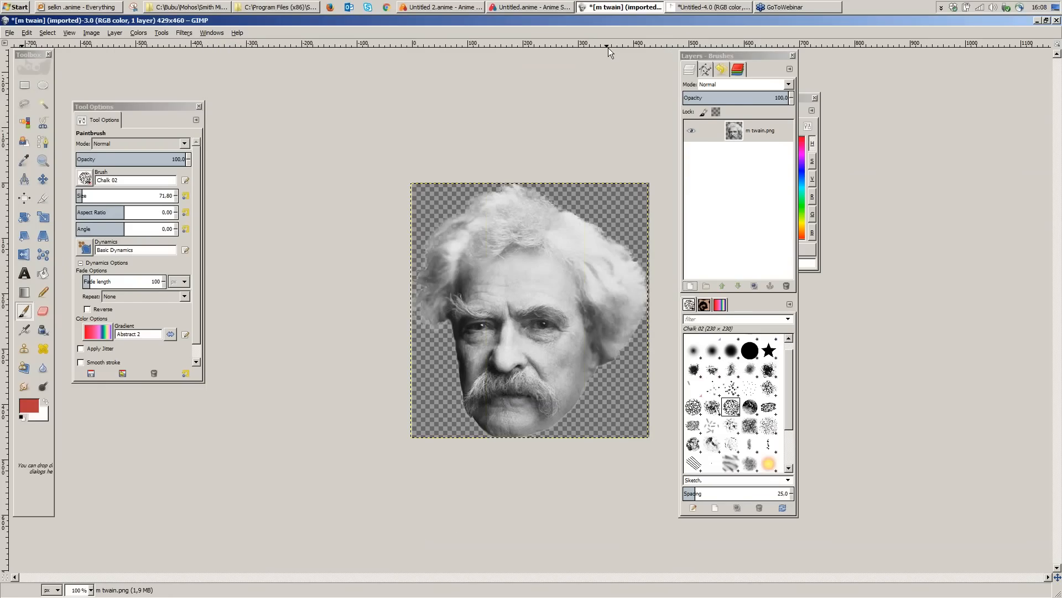
left_click(715, 8)
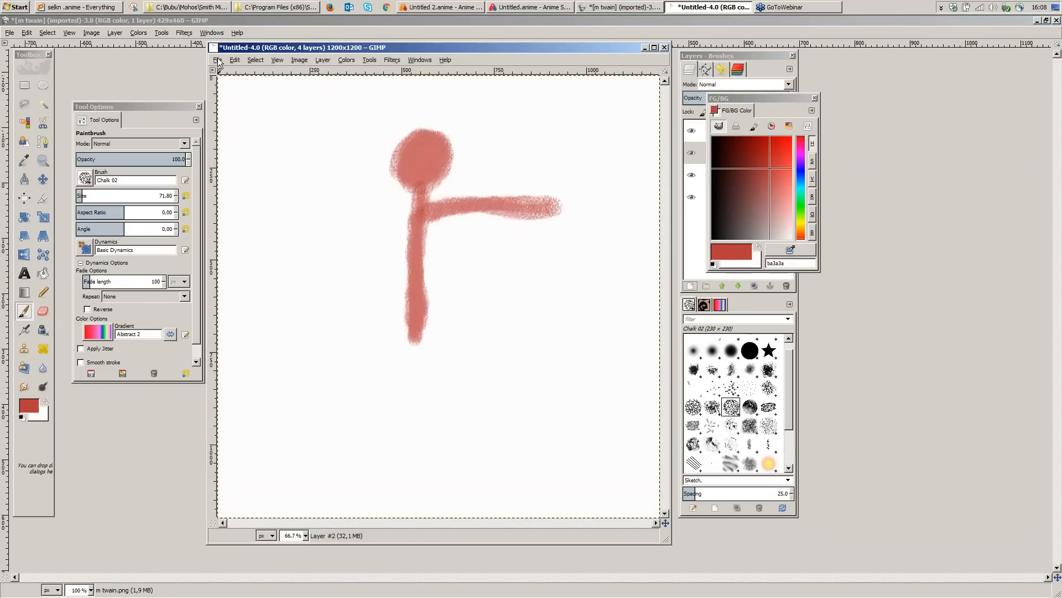
left_click(218, 60)
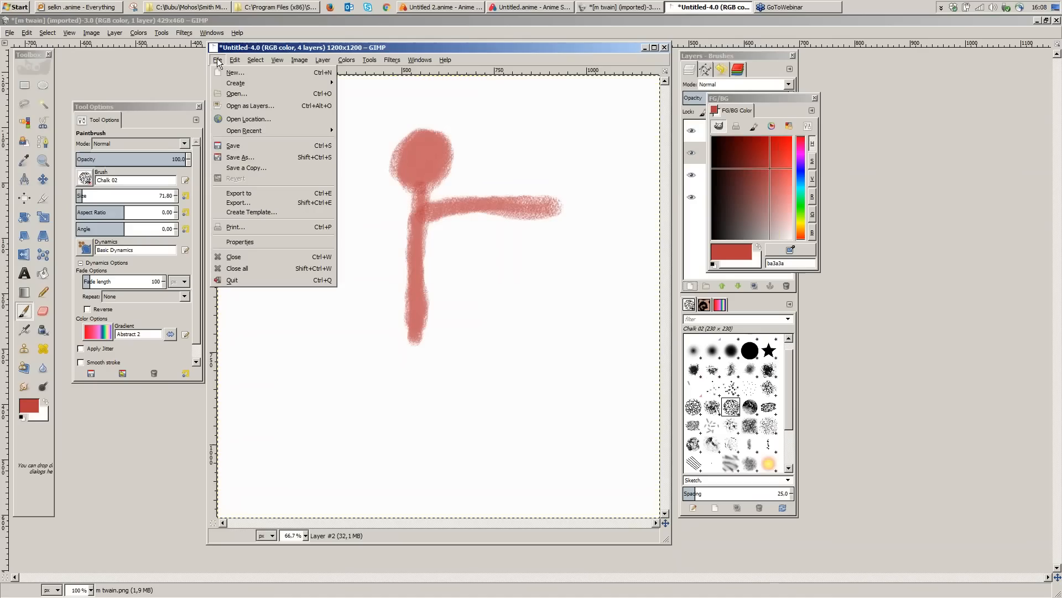
left_click(282, 154)
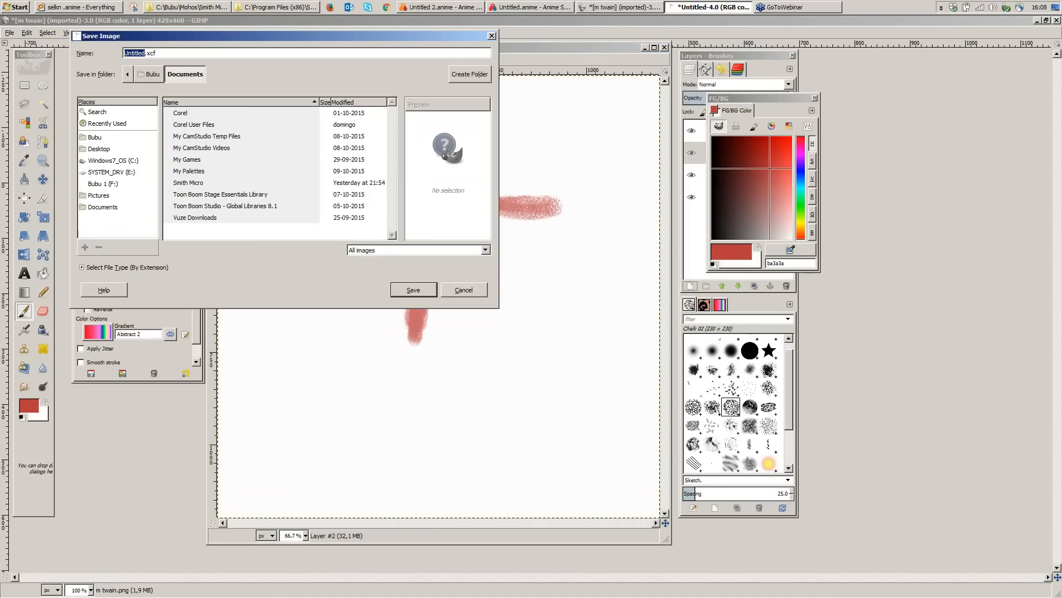
left_click(479, 250)
left_click(376, 275)
left_click(463, 290)
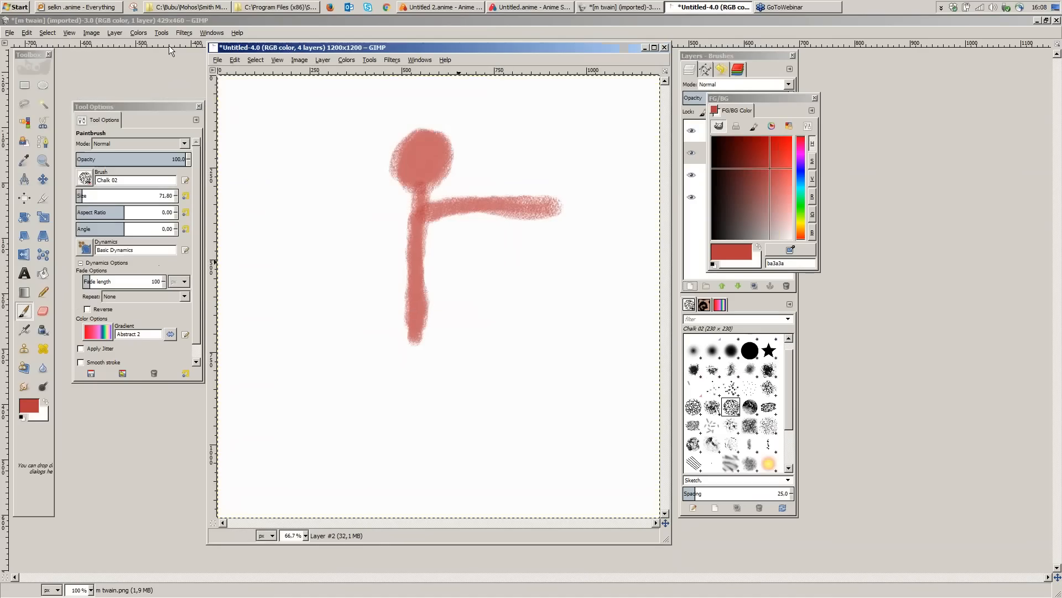
Step: Export the painted figure to the Desktop as Untitled.png with the file filter on Photoshop image, and check the file on the desktop
left_click(218, 60)
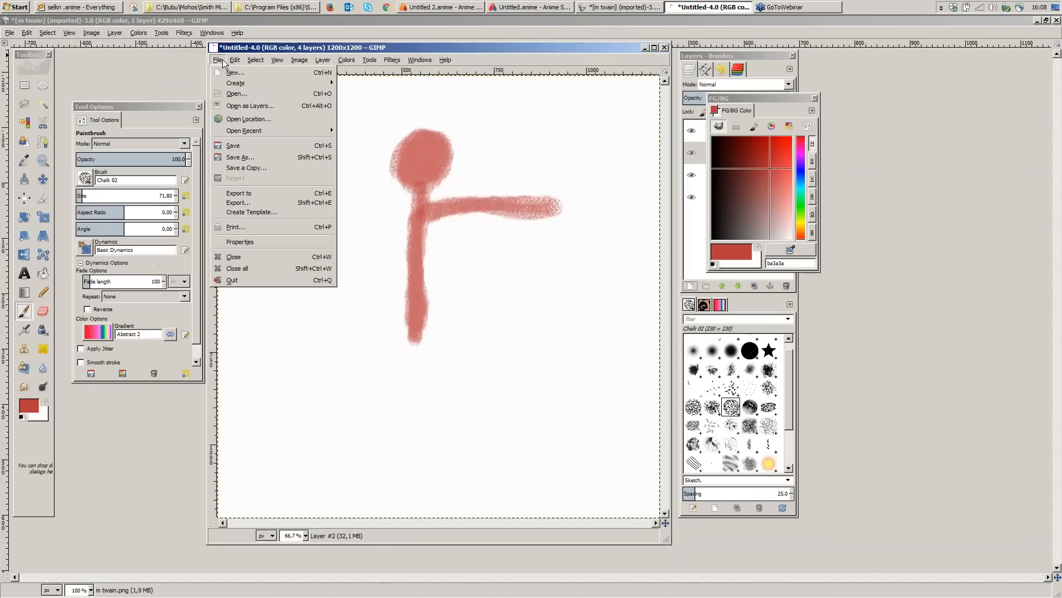
left_click(307, 200)
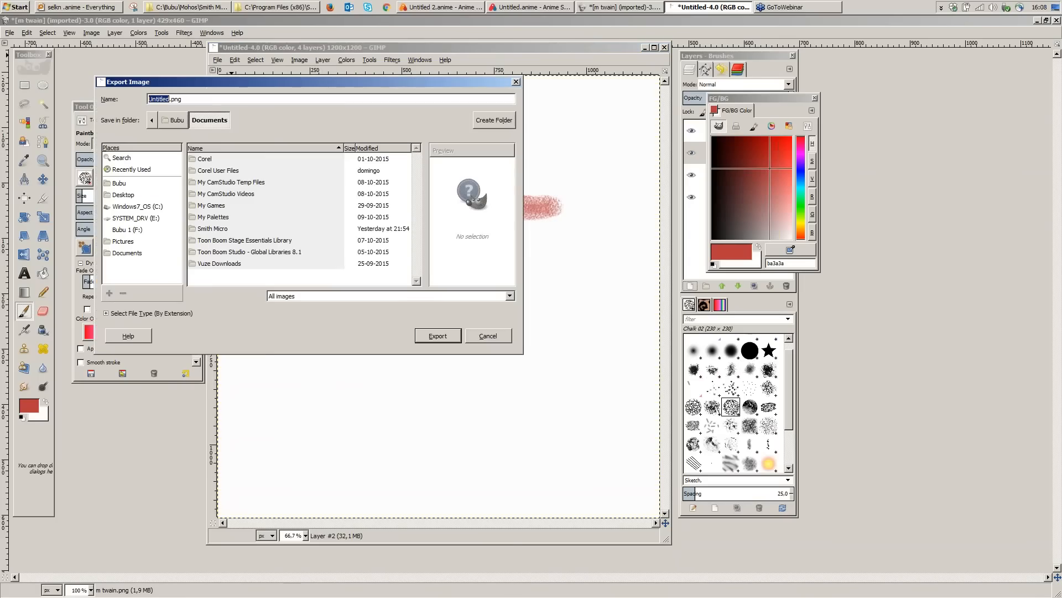
left_click(402, 295)
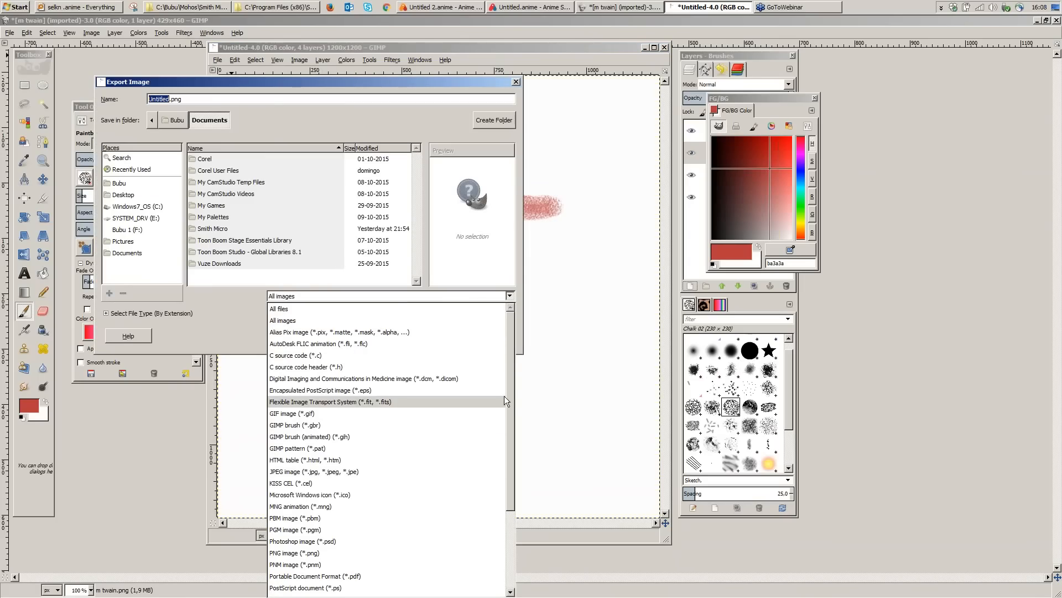
left_click_drag(510, 394, 509, 493)
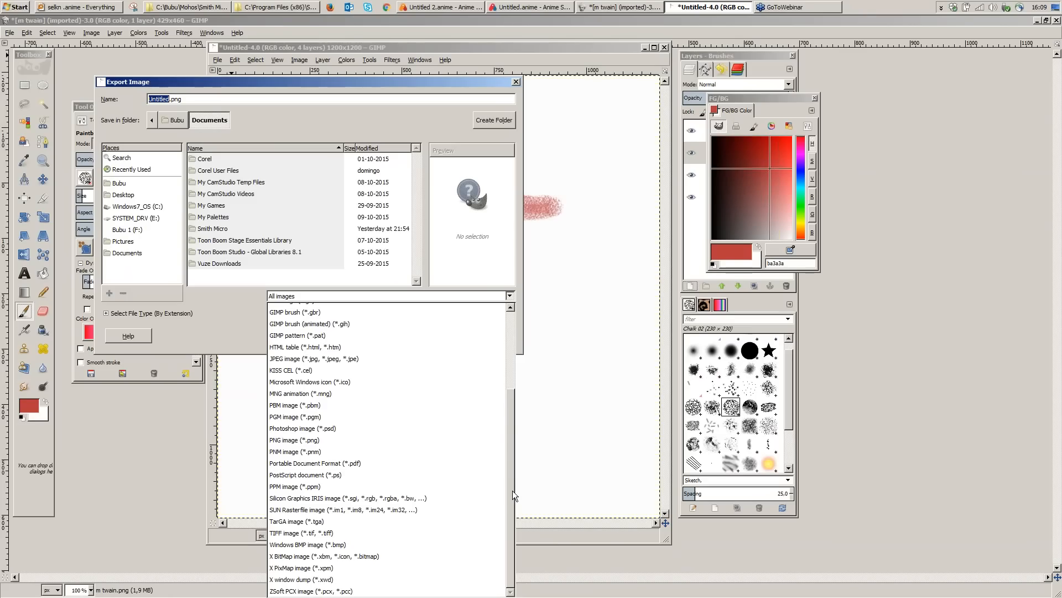
left_click(346, 429)
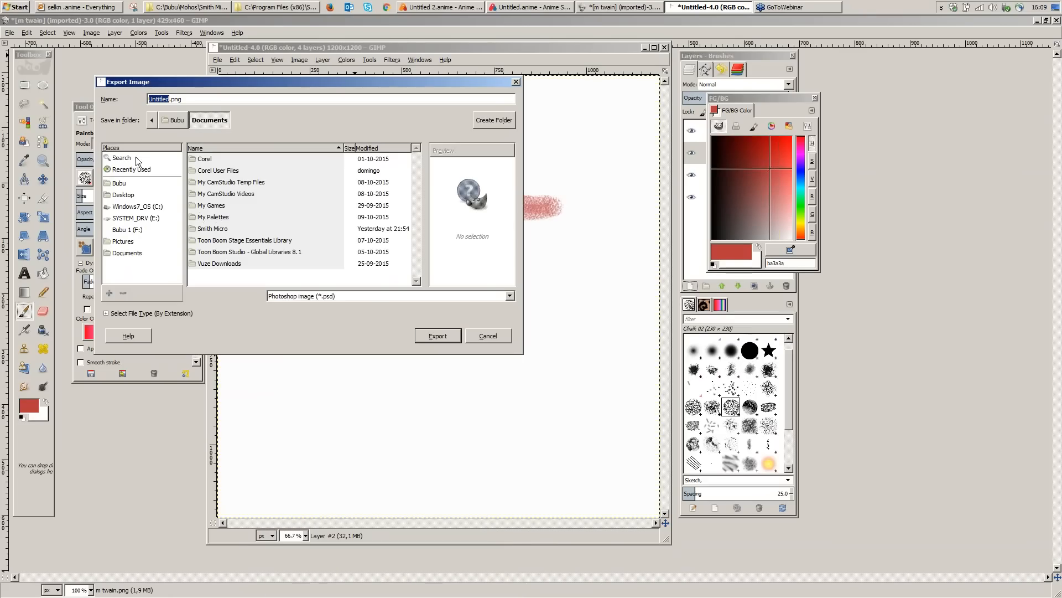
left_click(136, 194)
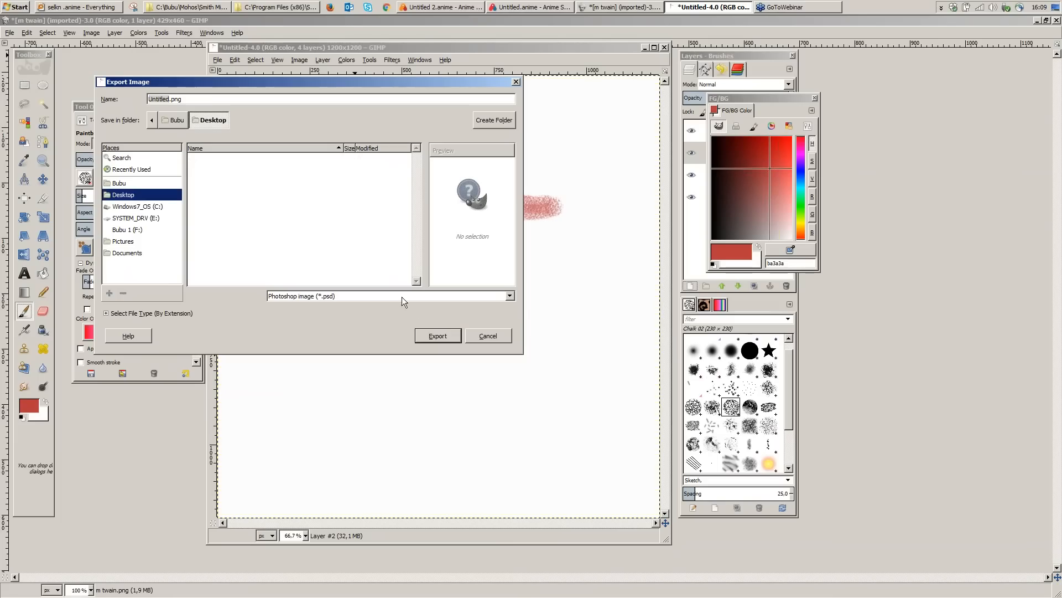
left_click(440, 337)
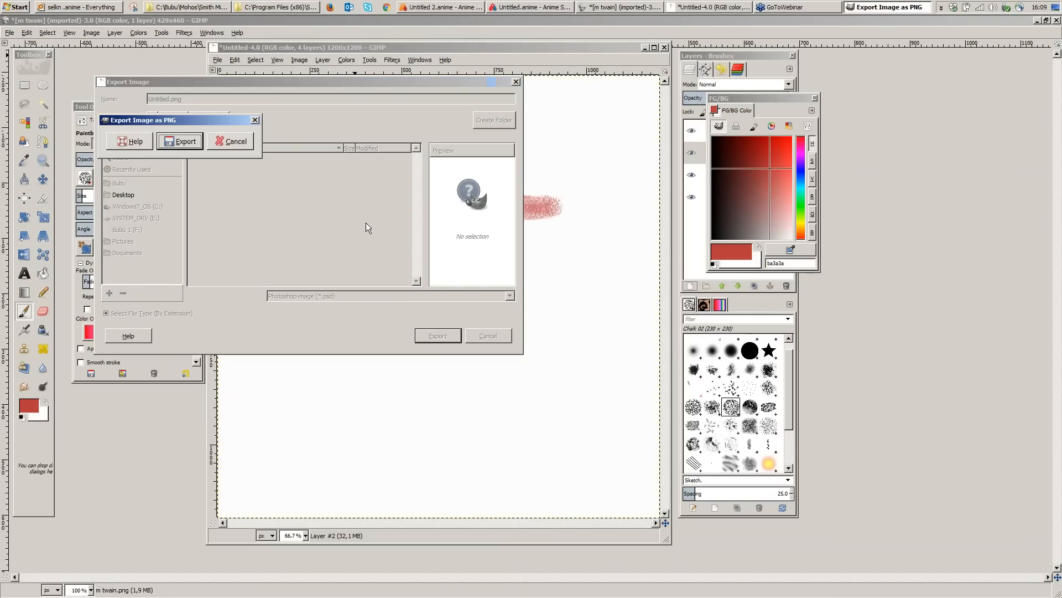
left_click(186, 143)
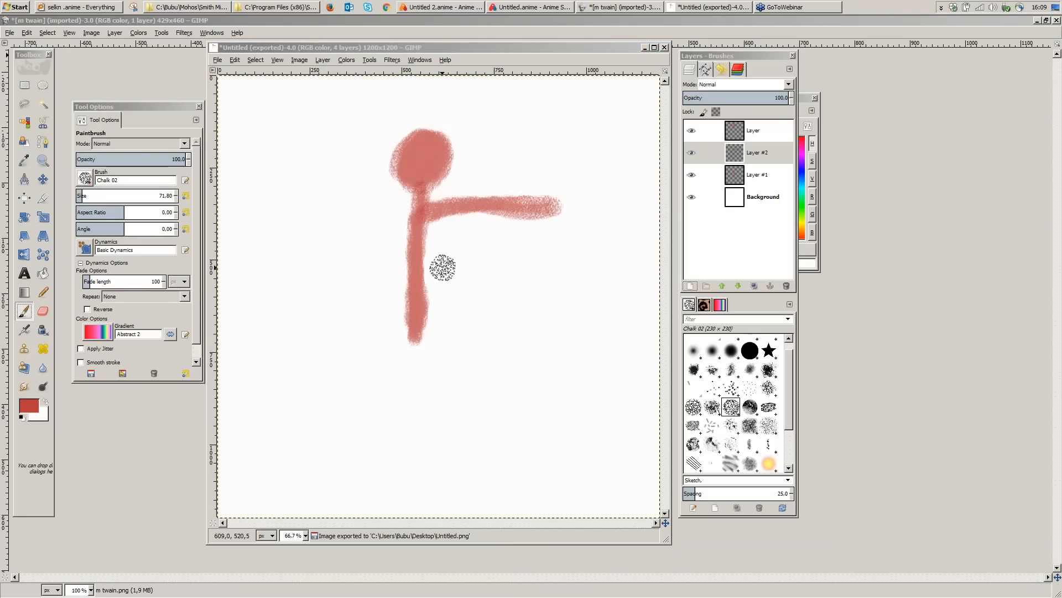
key("super+d")
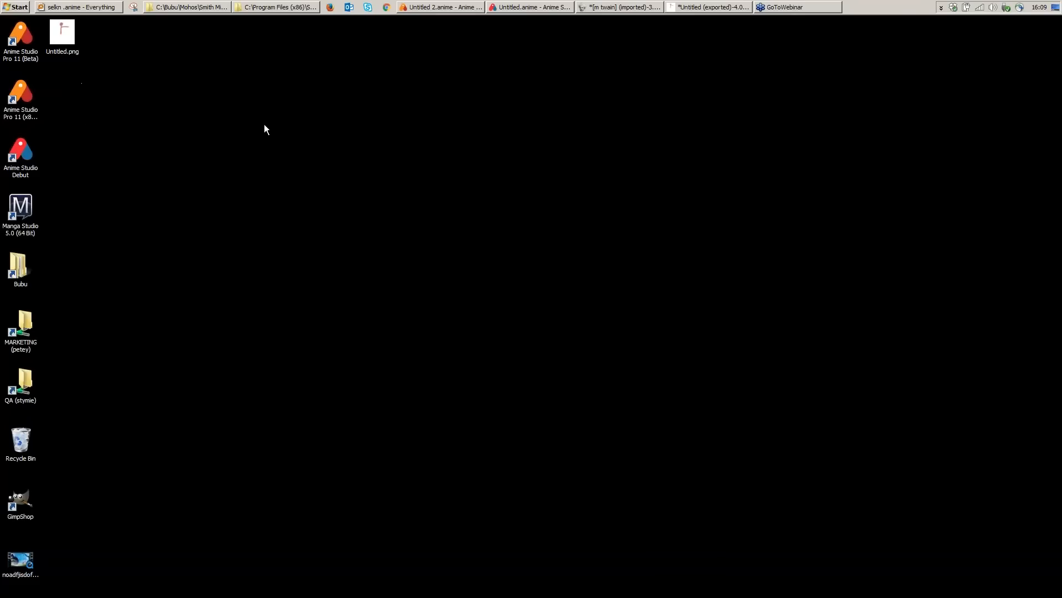
left_click(706, 7)
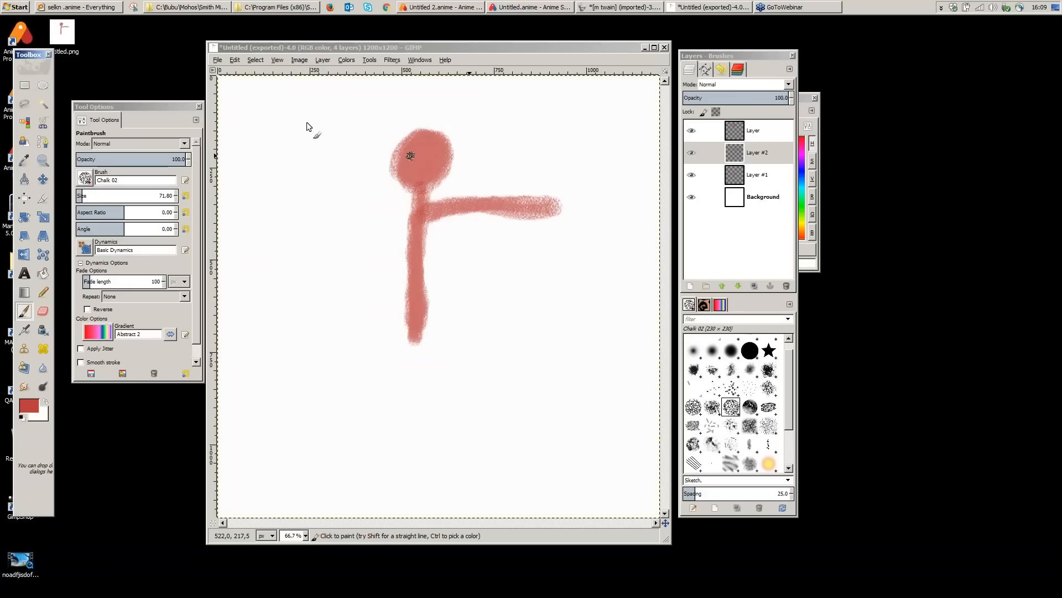
left_click(235, 59)
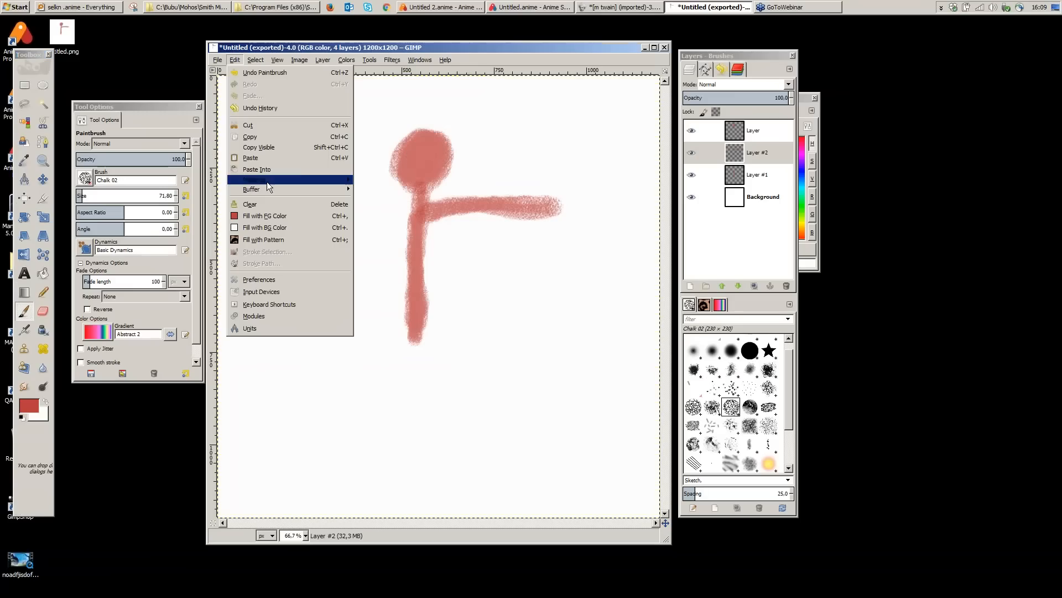
mouse_move(217, 59)
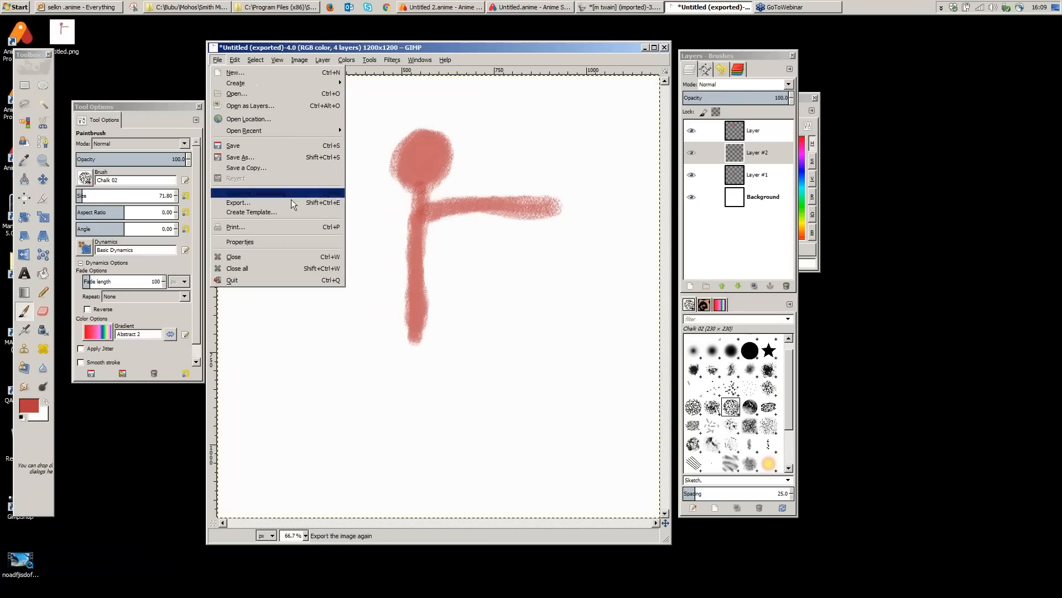
left_click(715, 234)
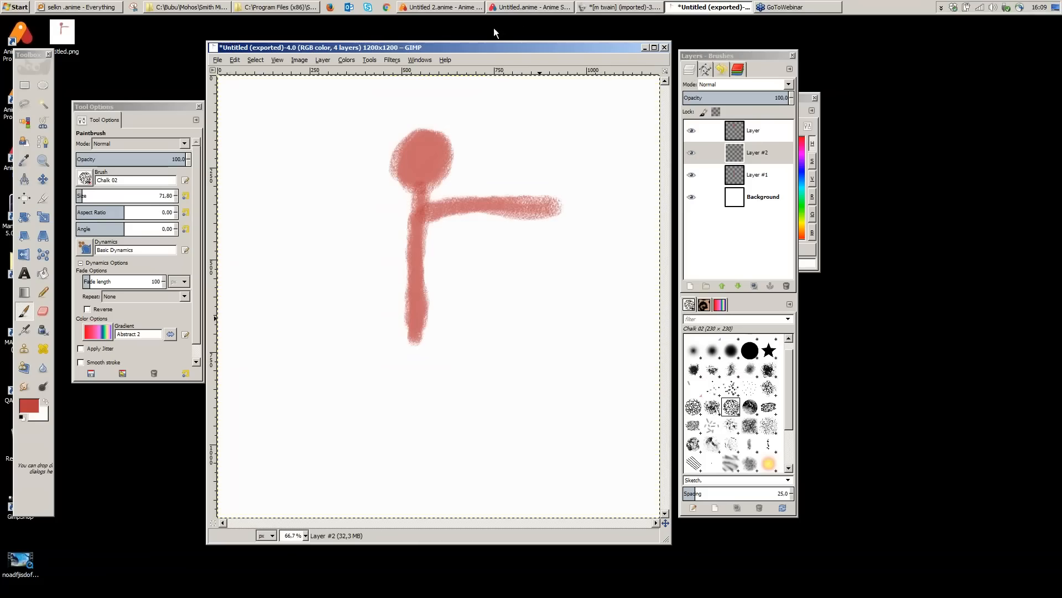
Step: Switch to Anime Studio, view the Halloween_Promo project at frame 0, and create a new empty project
left_click(466, 7)
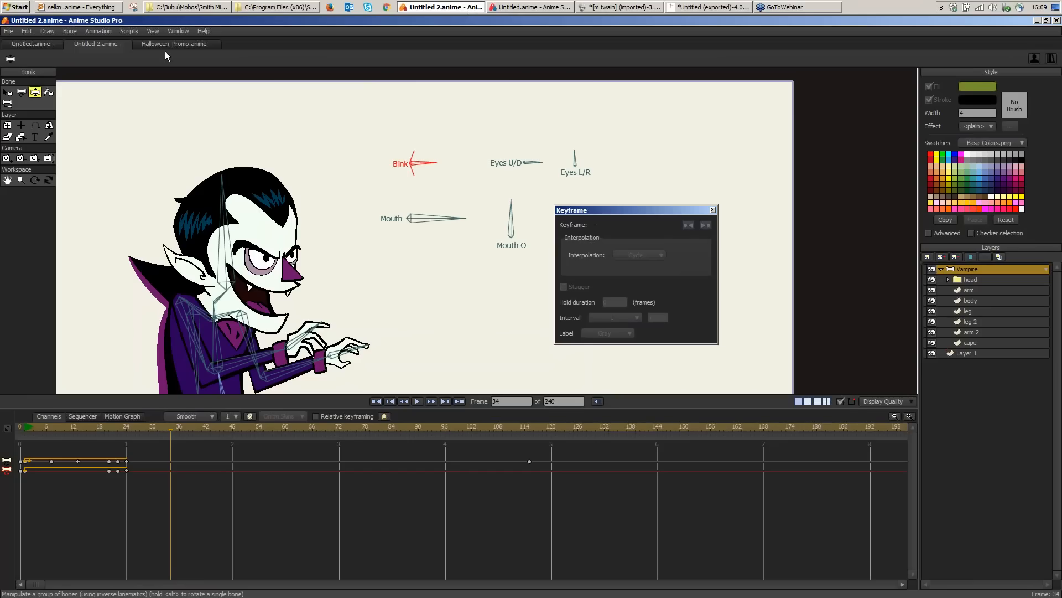
left_click(167, 44)
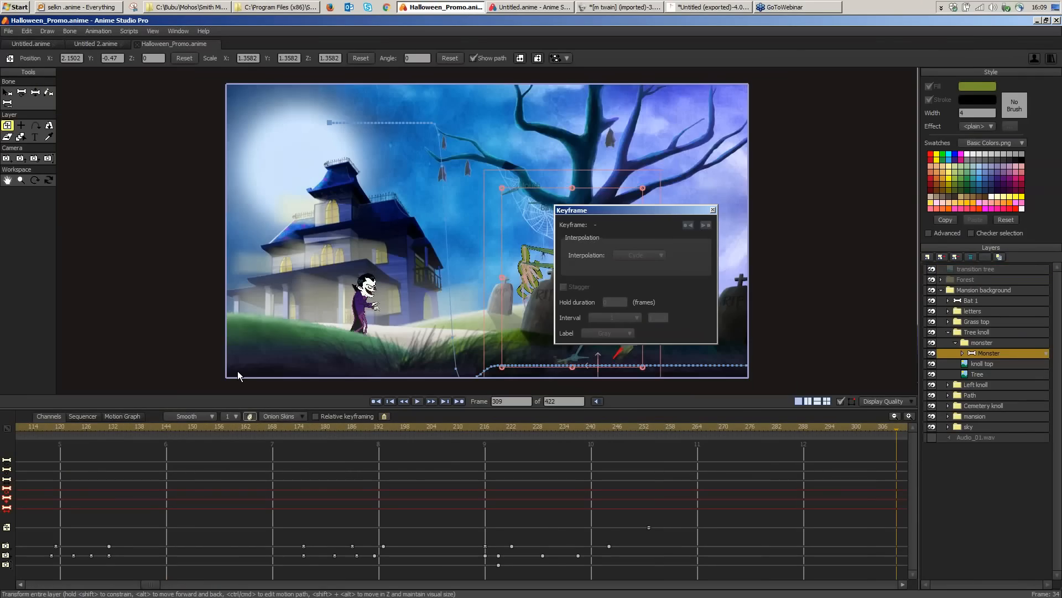
key("Home")
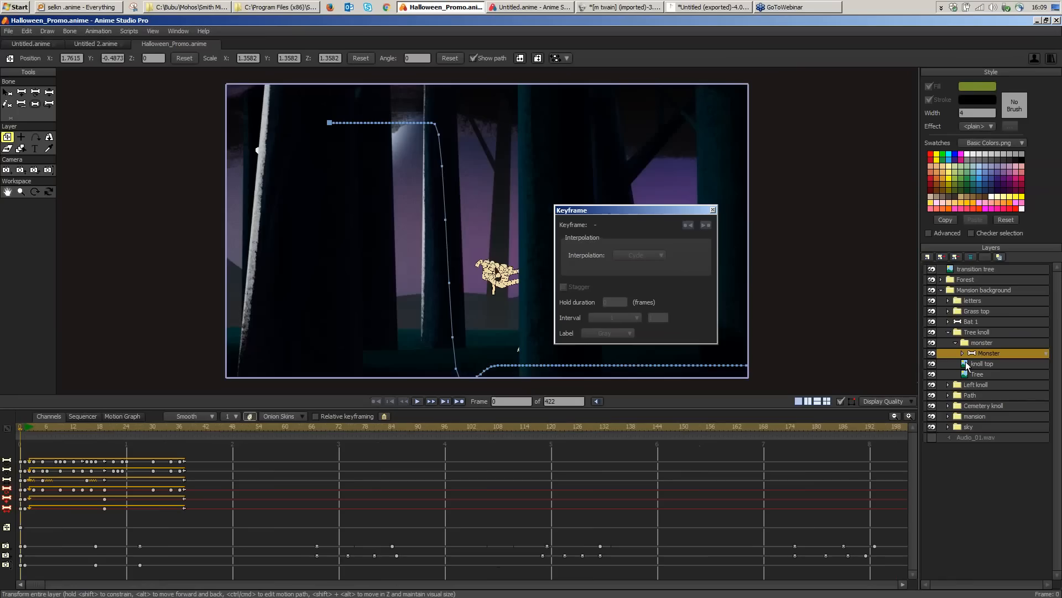
key("ctrl+n")
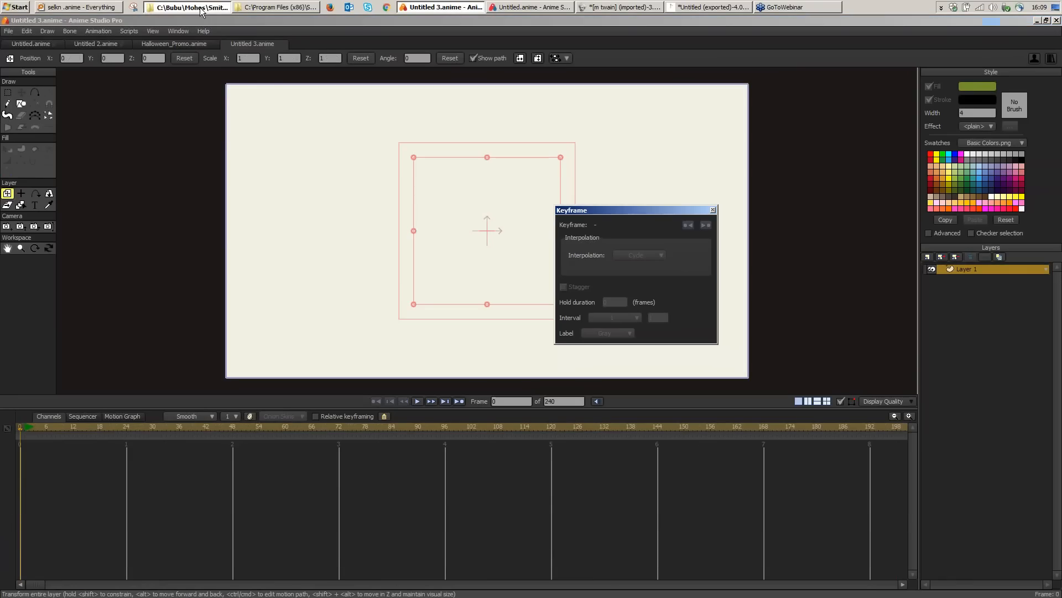
Step: Open the Halloween Content Pack's Assets folder in the file explorer and copy the path of BG_Mansion.psd
left_click(201, 10)
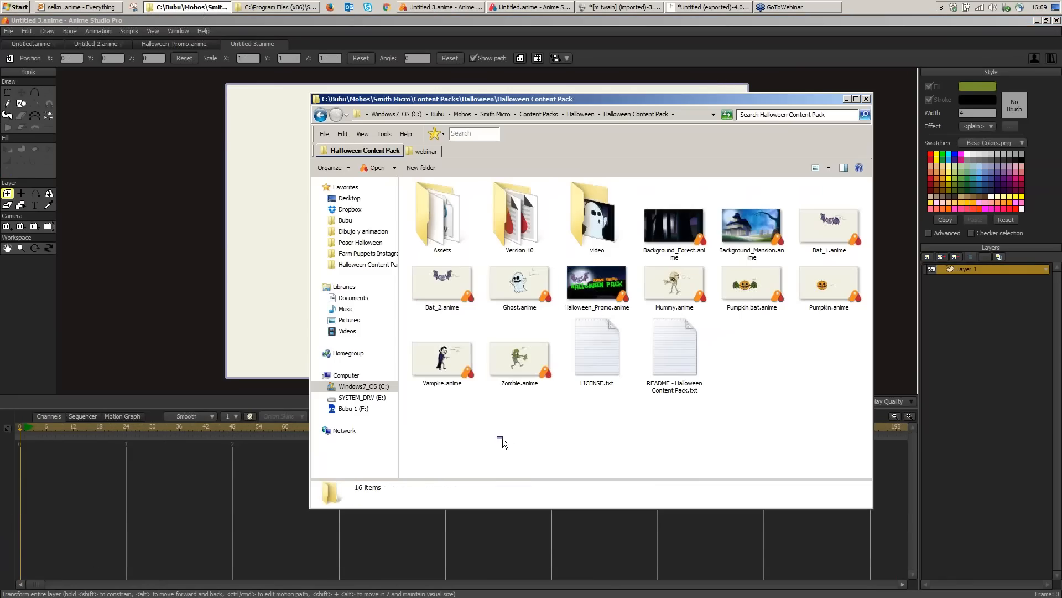
left_click(447, 229)
double_click(447, 230)
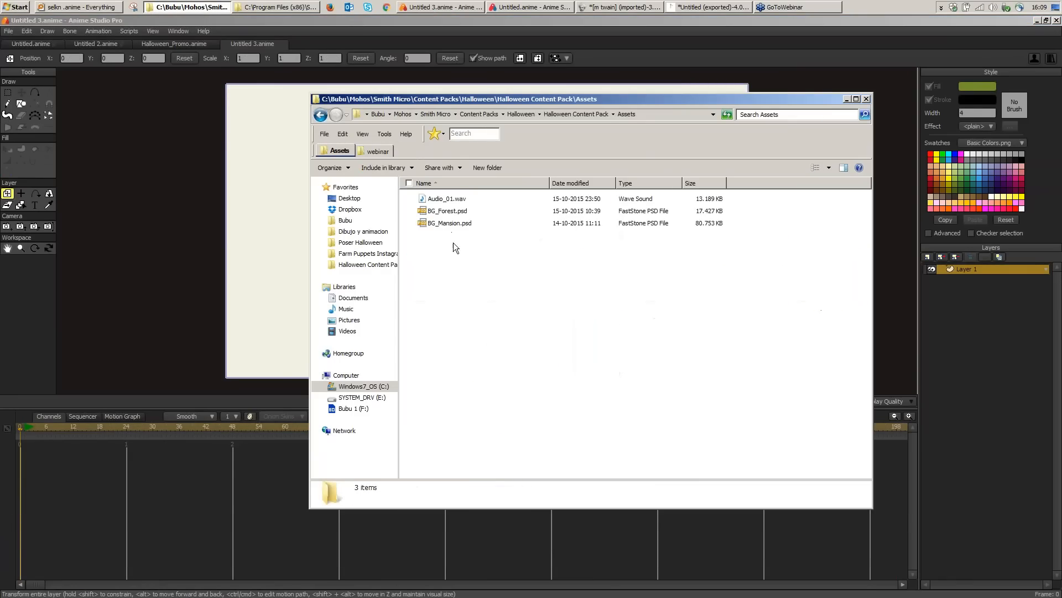
left_click(501, 213)
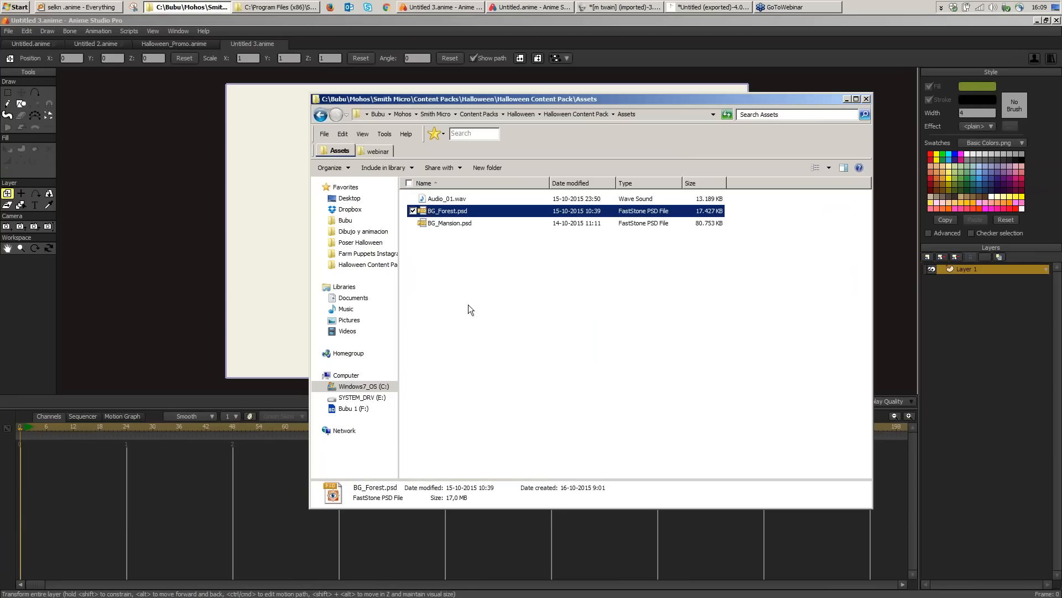
left_click(446, 224)
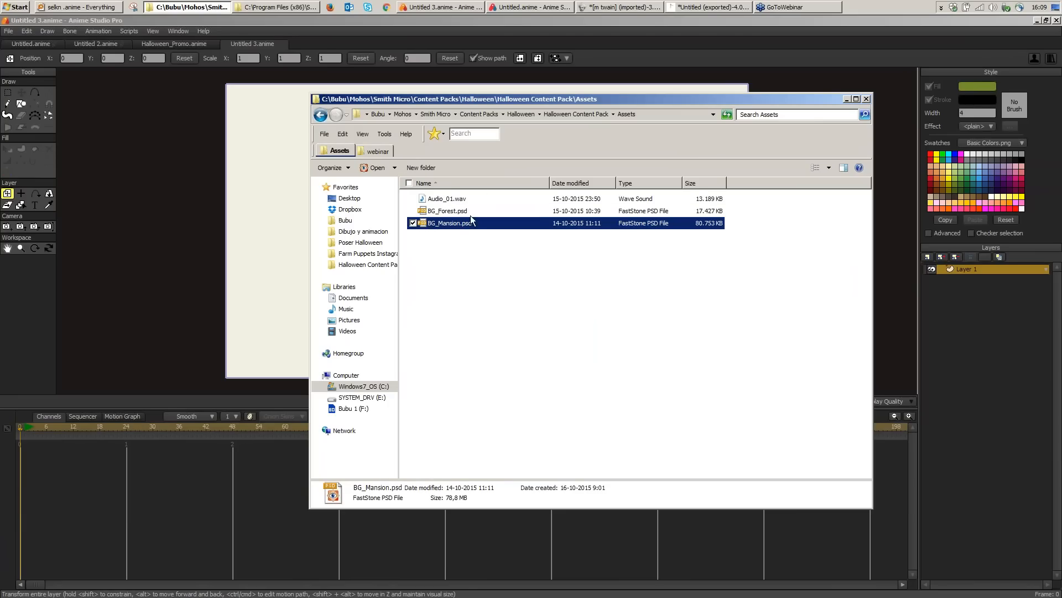
left_click(461, 250)
left_click(465, 225)
Step: Import BG_Mansion.psd as an image in Anime Studio with its layers brought in individually, and select the imported group
left_click(8, 32)
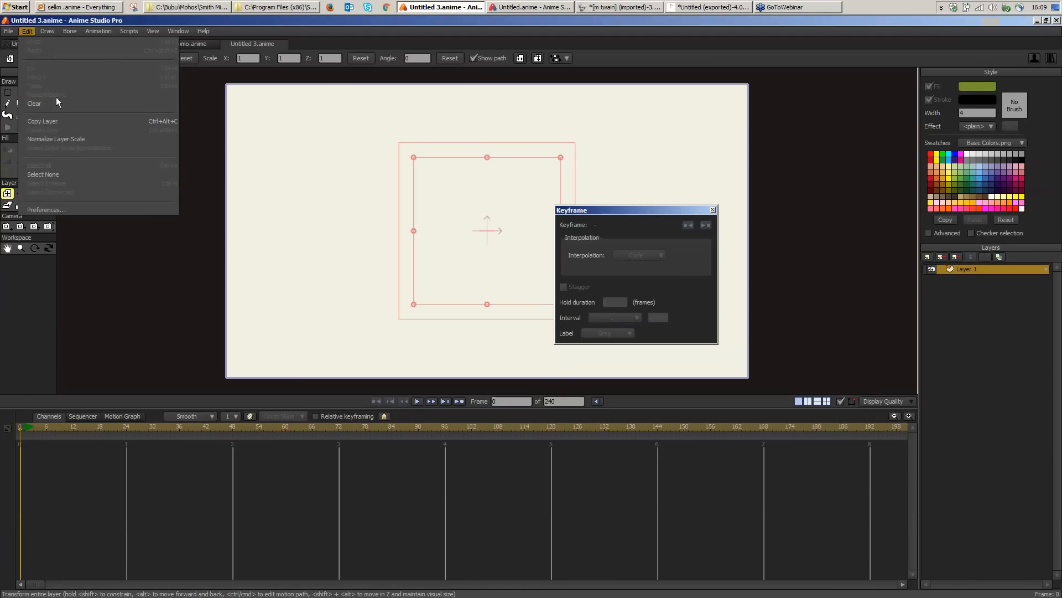
mouse_move(77, 195)
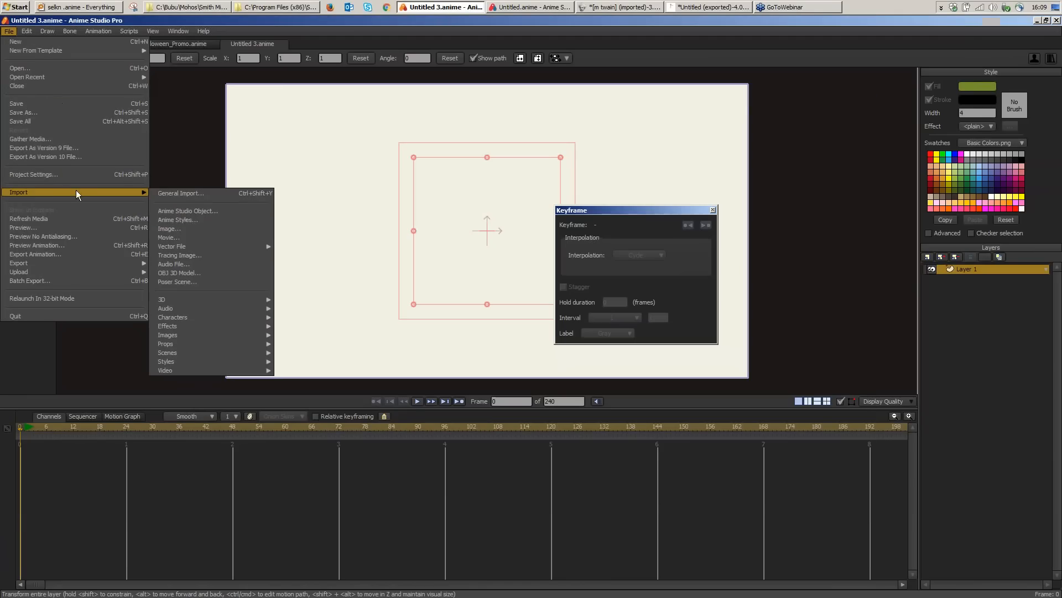
left_click(228, 227)
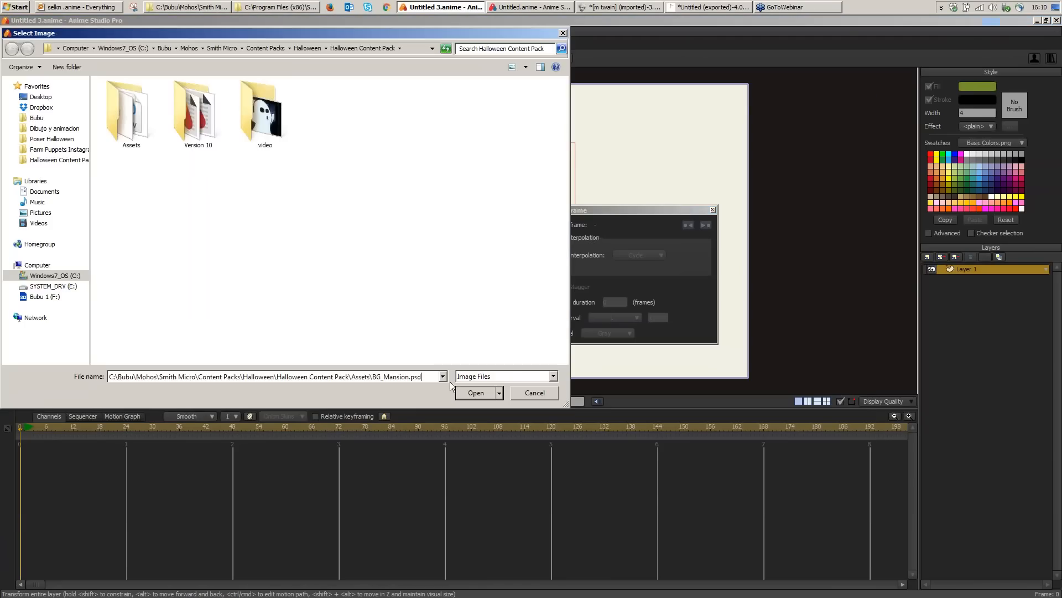
left_click(469, 388)
left_click_drag(569, 176, 517, 150)
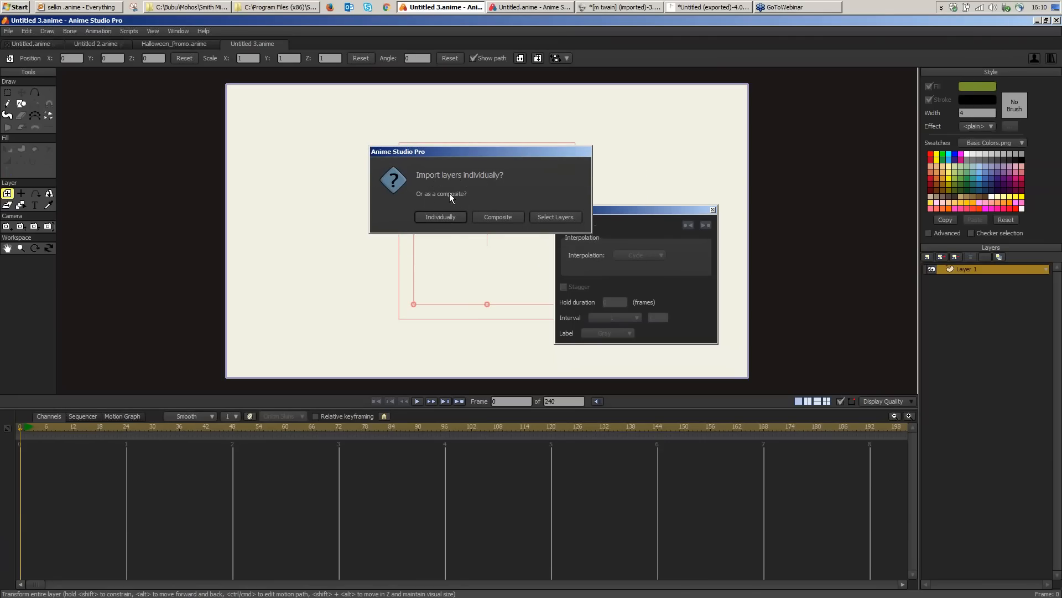
left_click(434, 216)
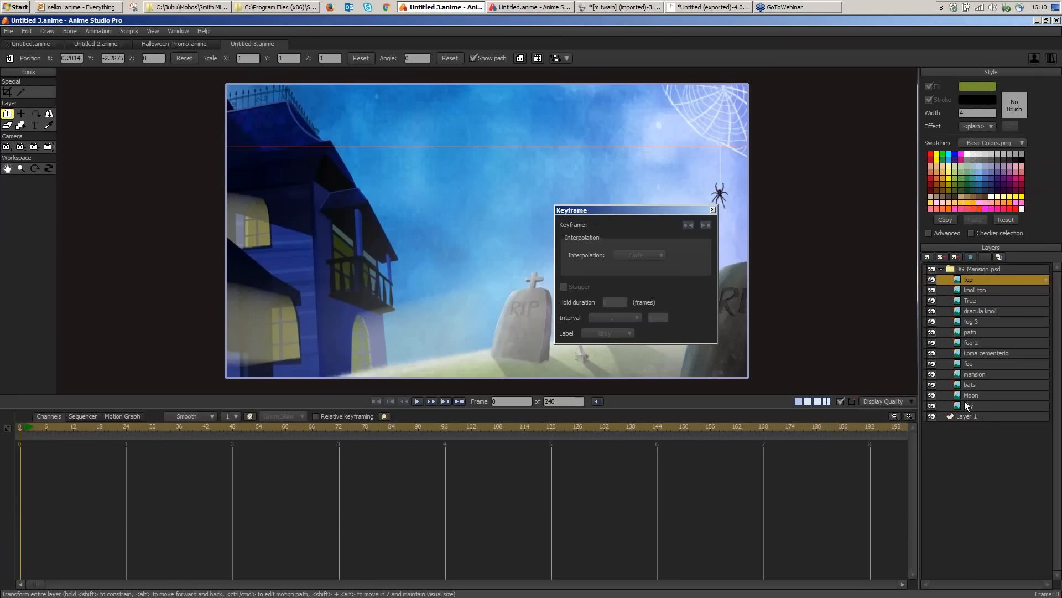
left_click(980, 268)
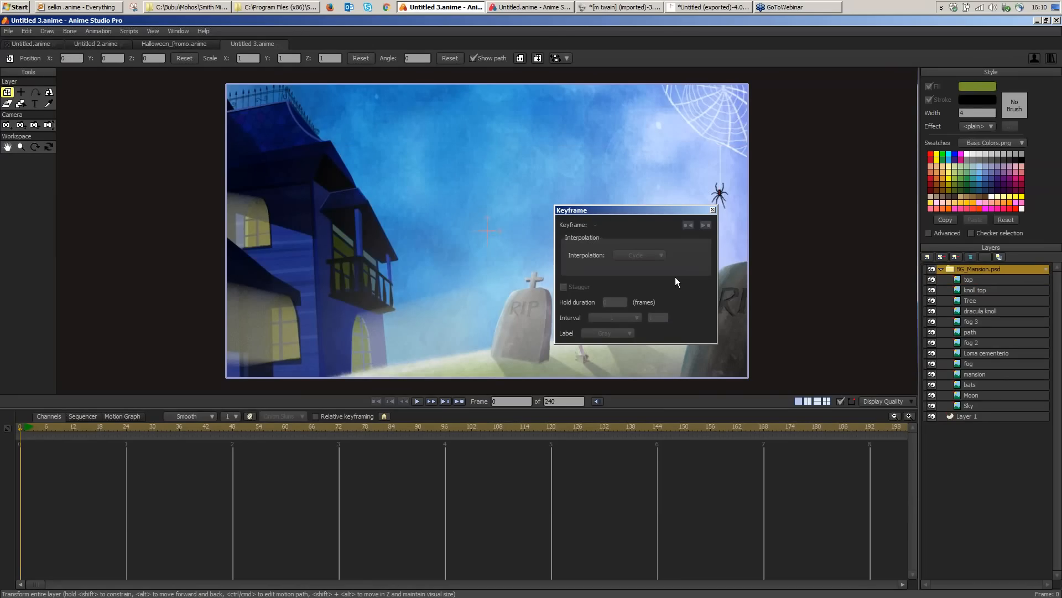
Step: Show the area outside the output frame, scale the BG_Mansion.psd group down to about 0.459, and close the Keyframe window
key("ctrl+m")
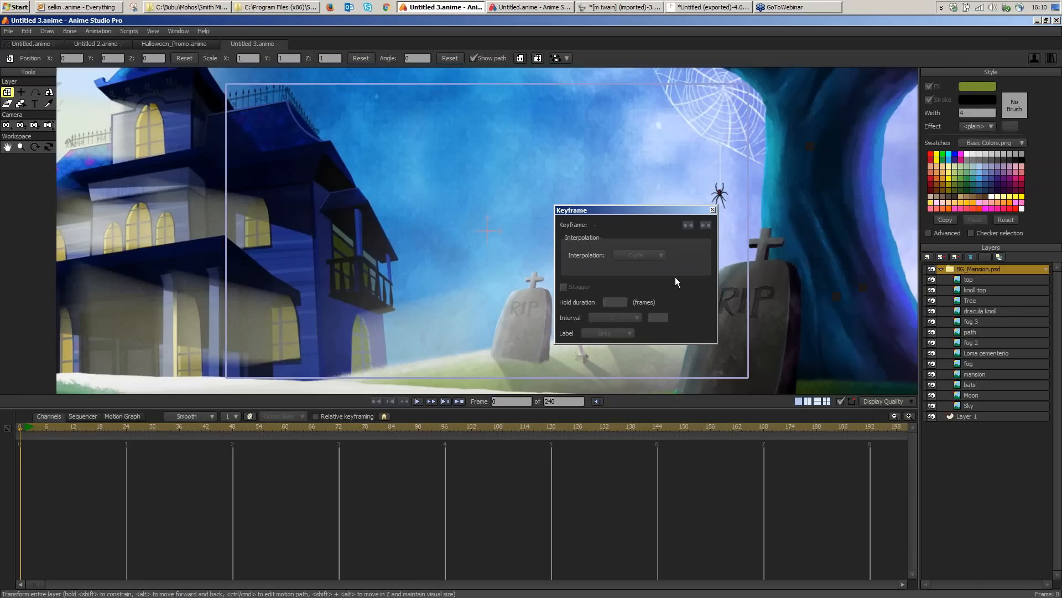
scroll(675, 277, "down", 6)
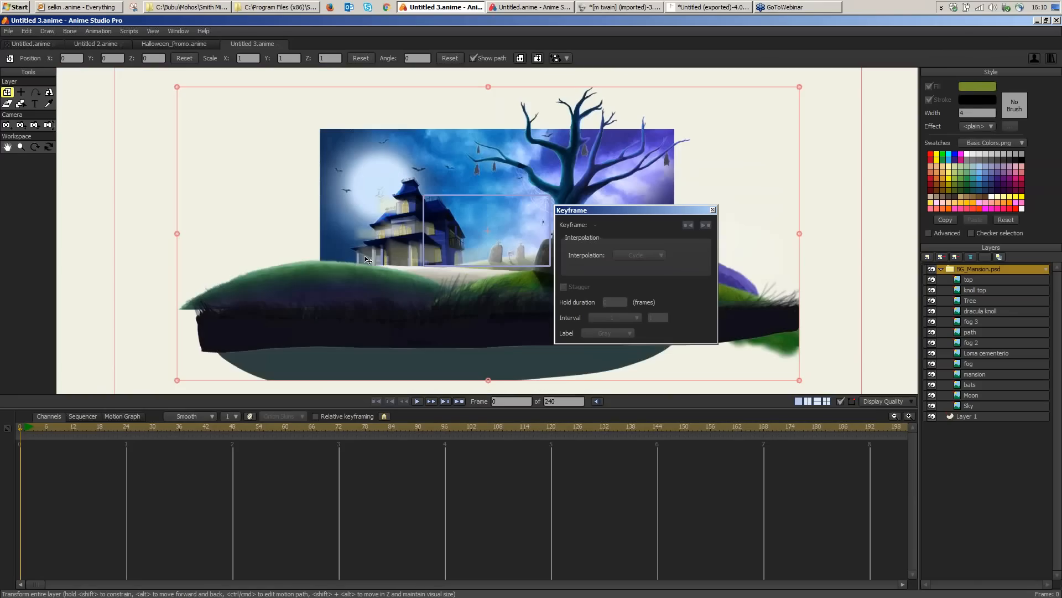
left_click_drag(801, 85, 625, 167)
key("Home")
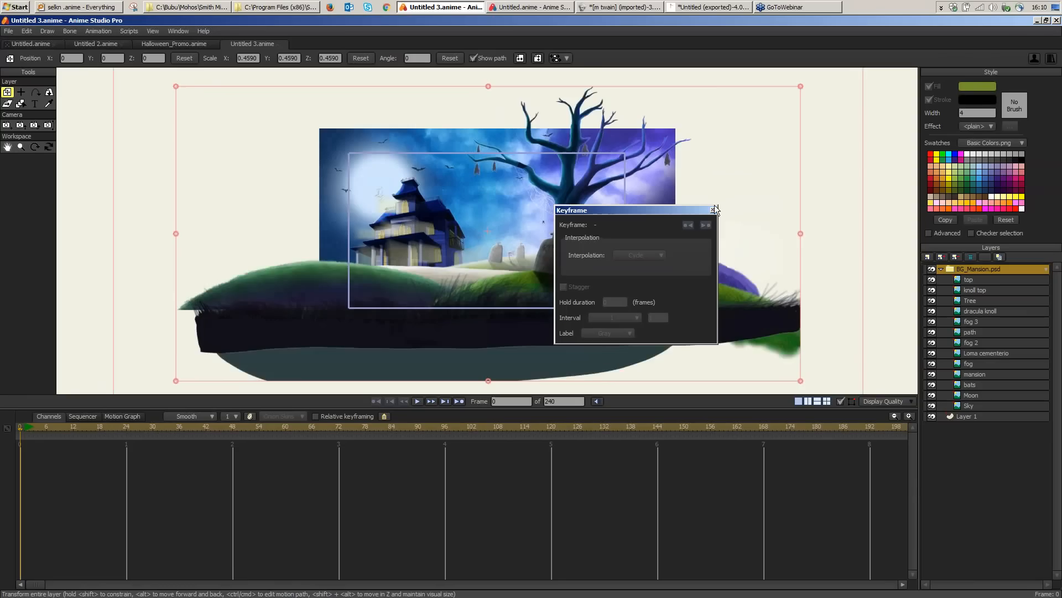
left_click(713, 209)
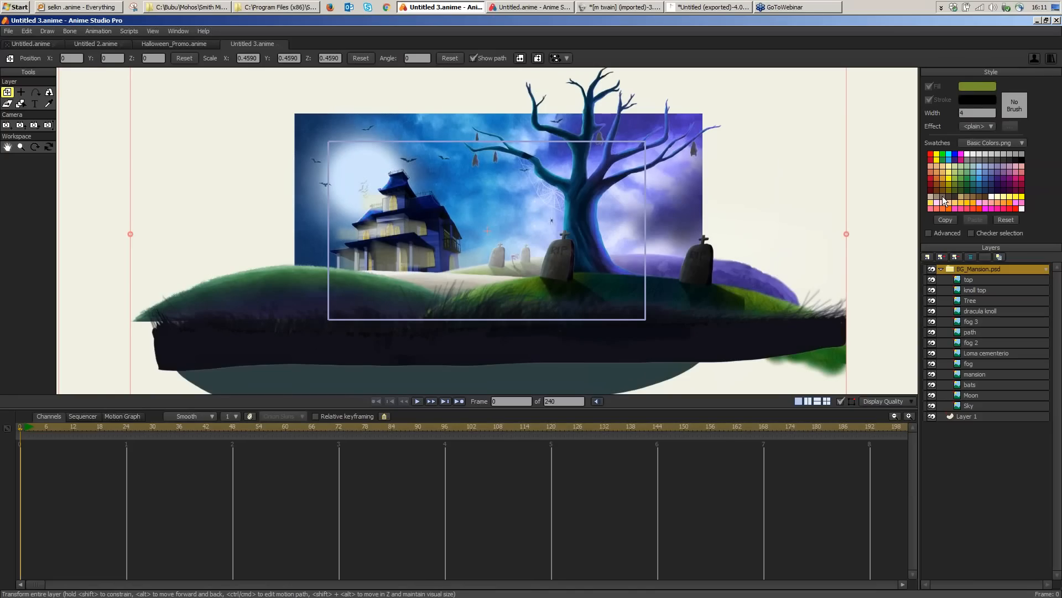
Step: Open the Untitled.anime project and scrub its animation to frame 145, looking closely at the mummy character
left_click(166, 44)
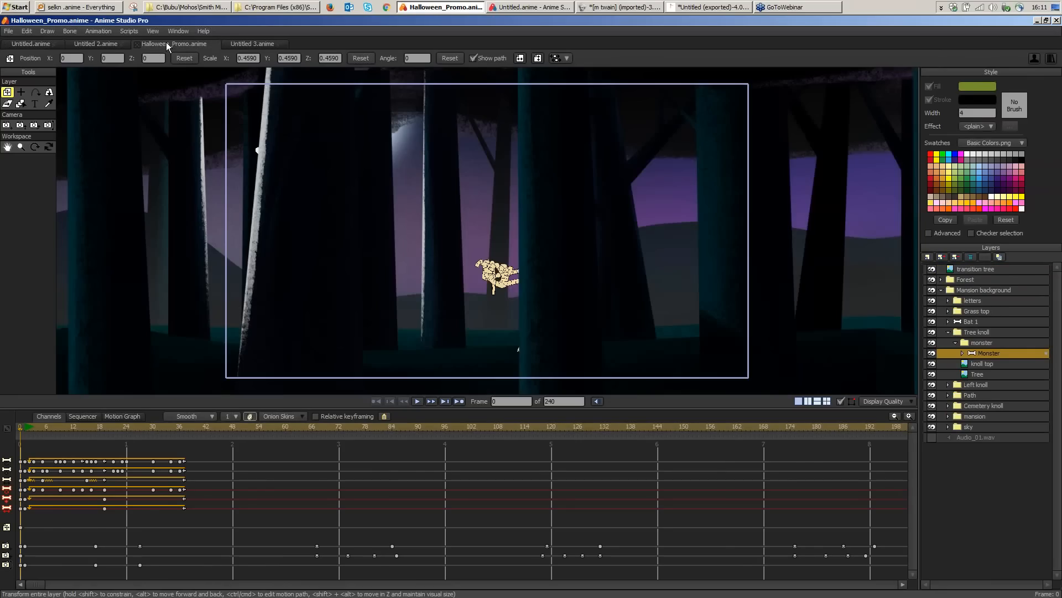
left_click(36, 44)
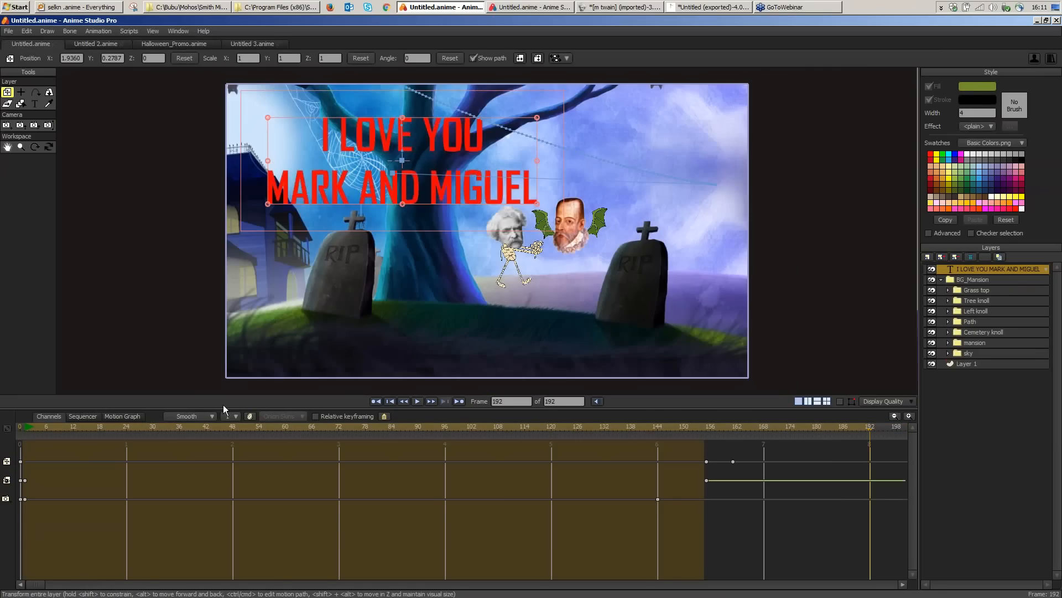
left_click(450, 427)
left_click_drag(675, 426, 599, 429)
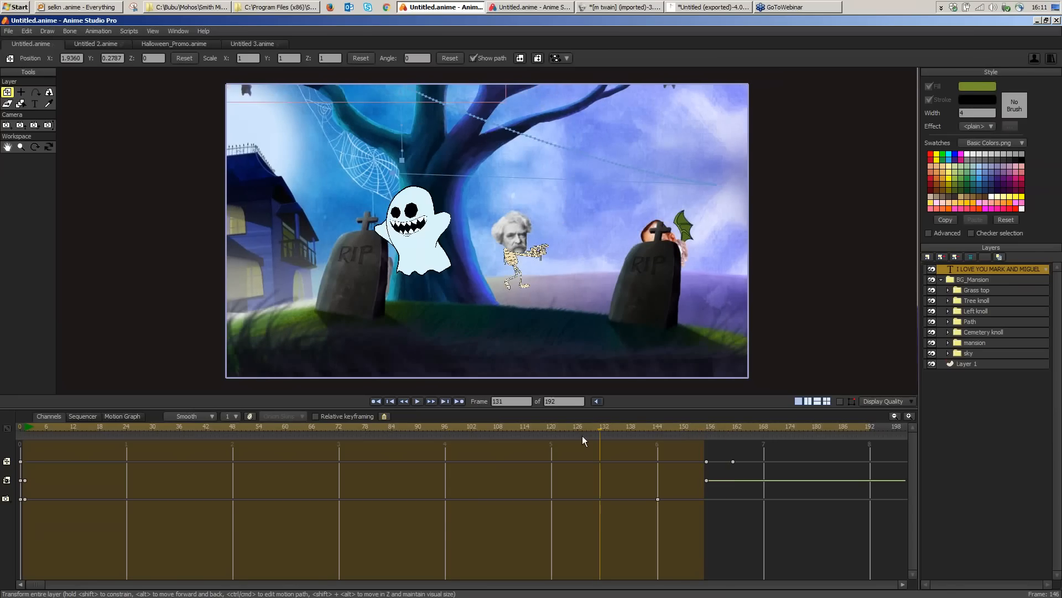
left_click(656, 438)
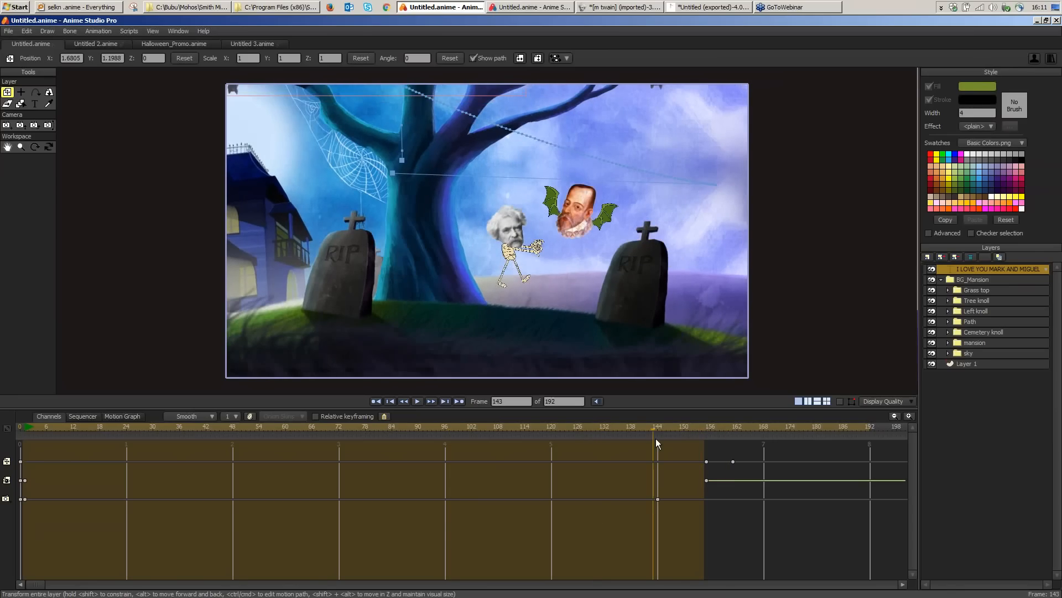
left_click(661, 438)
scroll(583, 286, "up", 2)
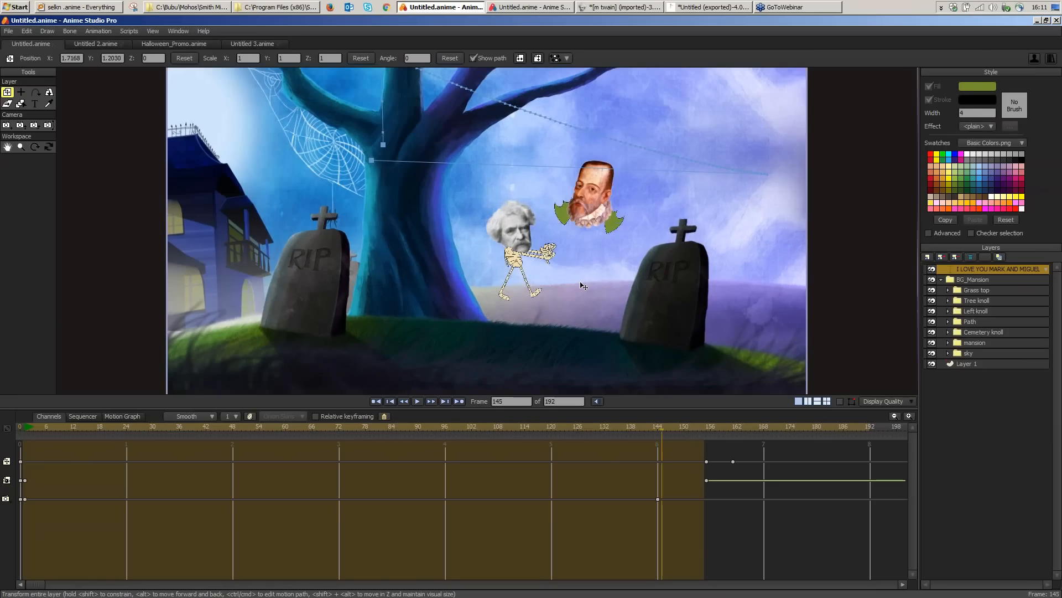
scroll(583, 286, "up", 3)
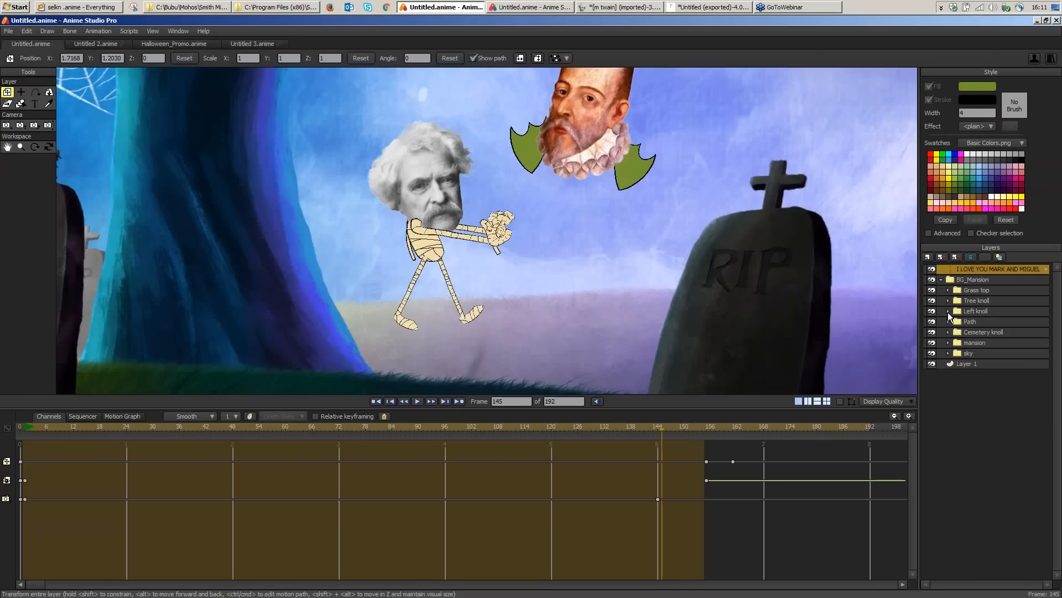
Step: Show only the Mummy layer within the Cemetery knoll group of BG_Mansion and select it
left_click(948, 311)
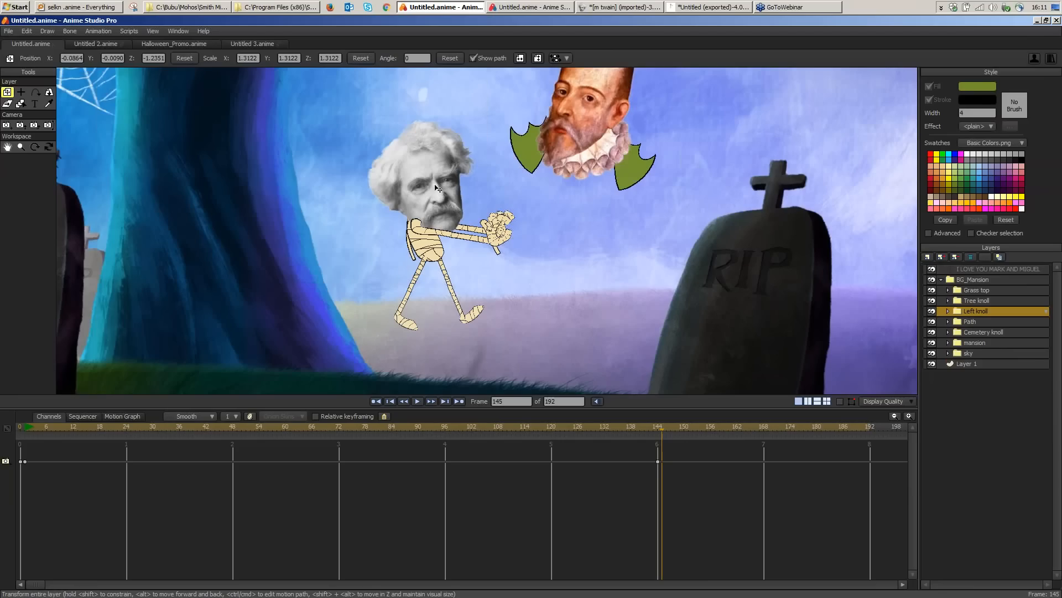
left_click(948, 311)
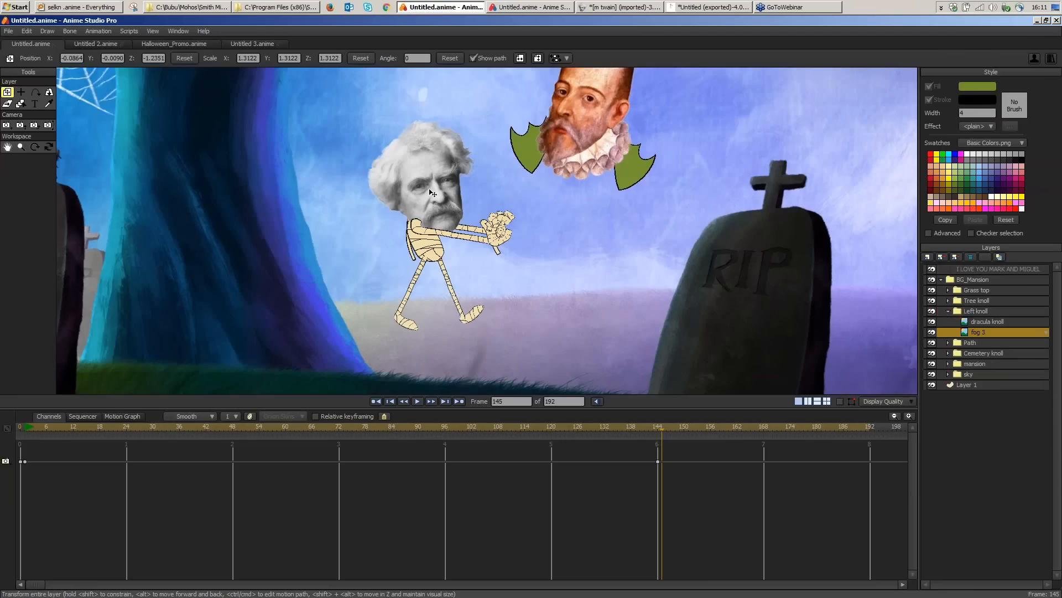
left_click(977, 332)
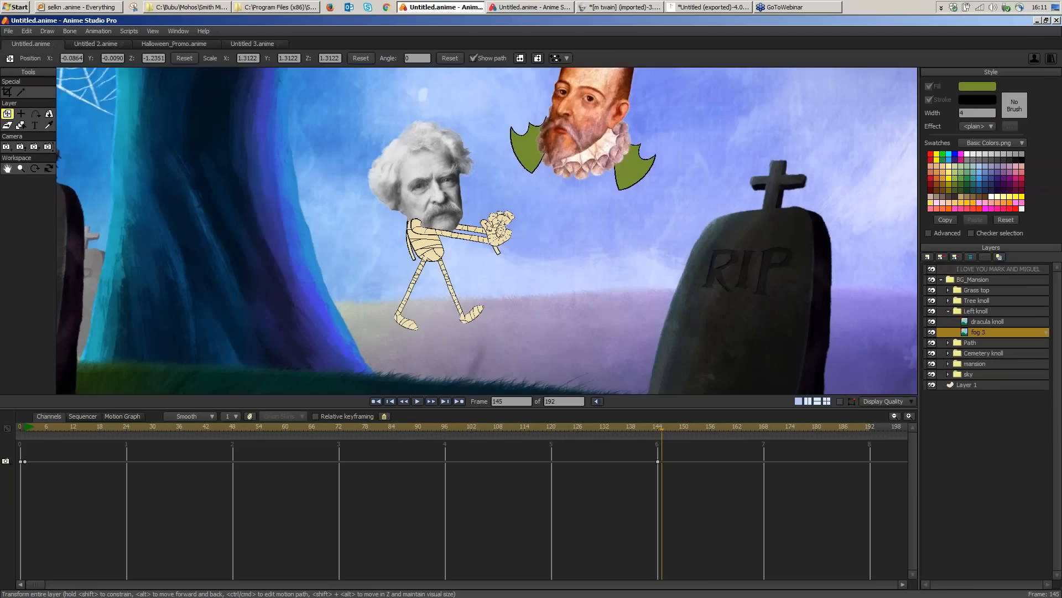
left_click(935, 353, "alt")
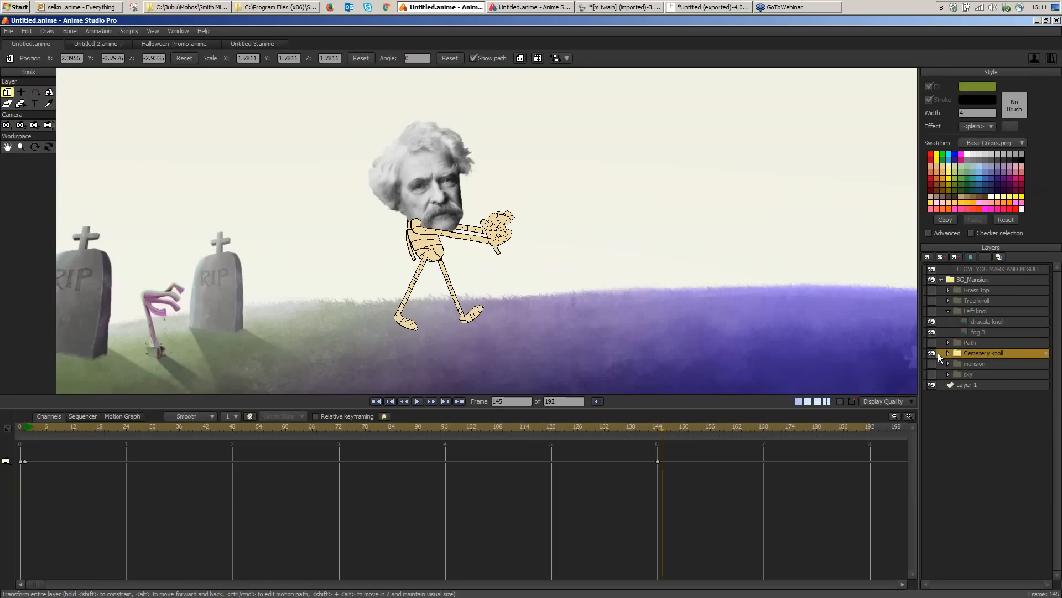
left_click(948, 353)
left_click(932, 363, "alt")
left_click(981, 364)
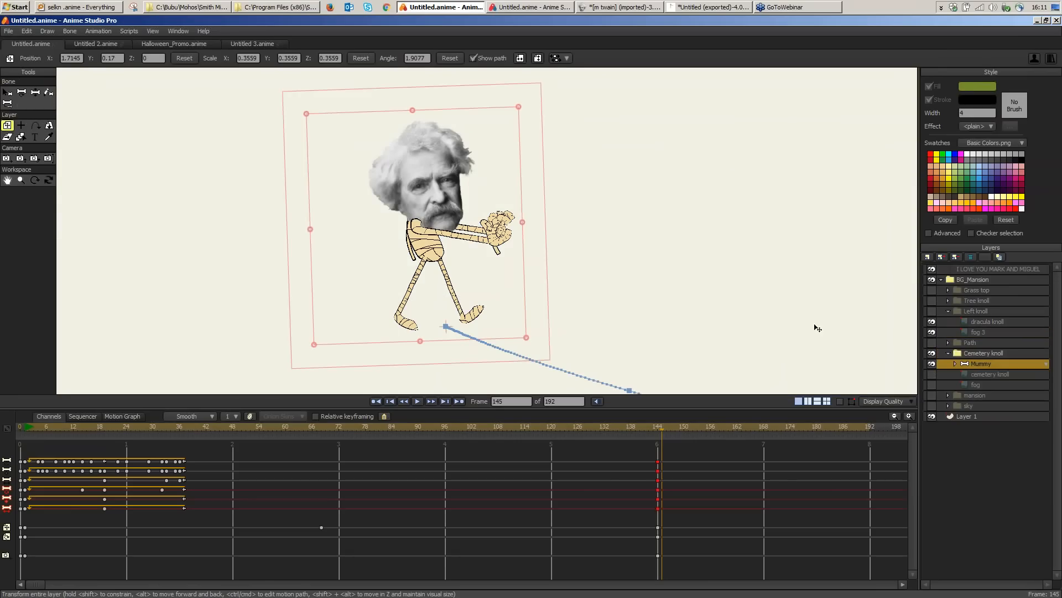
Step: Go to frame 153 and bend one of the mummy's arms back behind its body with Manipulate Bones
left_click_drag(624, 429, 701, 435)
left_click(840, 401)
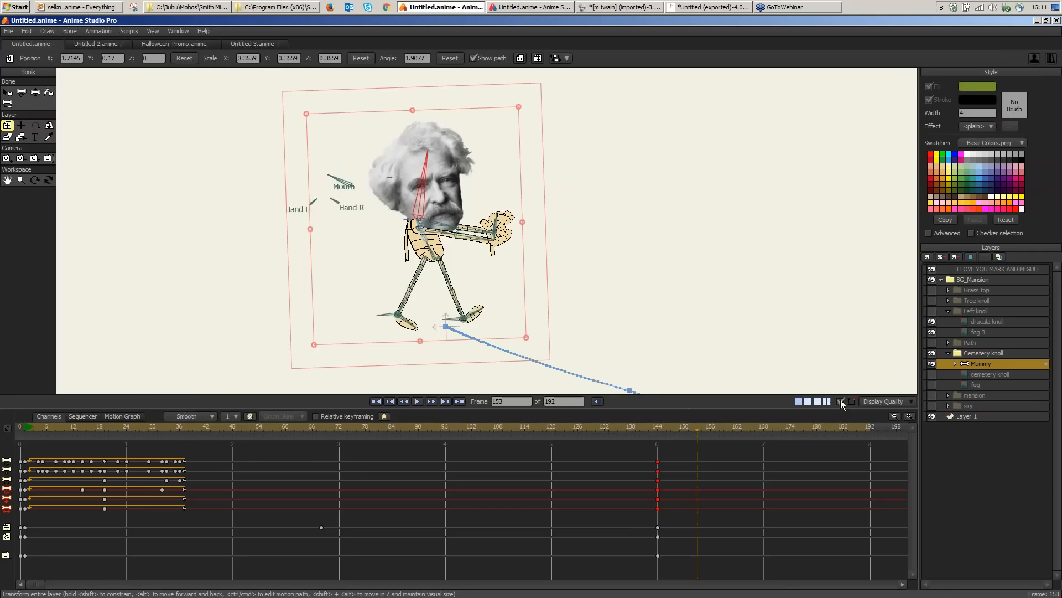
left_click(840, 402)
scroll(519, 306, "up", 2)
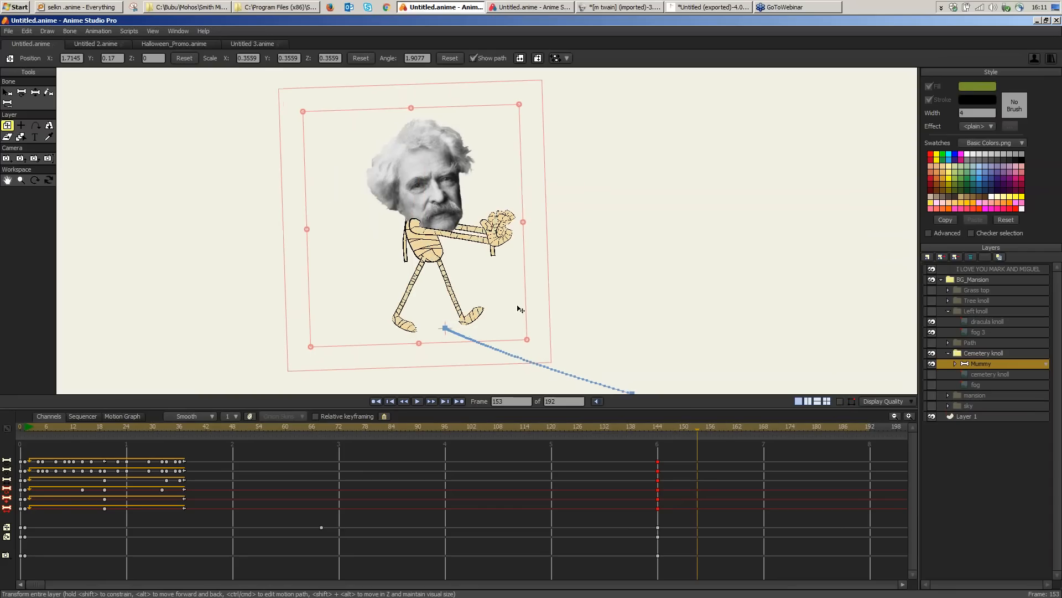
left_click(35, 92)
left_click_drag(452, 238, 354, 260)
Step: Display the bones and pose the mummy's torso, other arm and head at frame 153, lowering the arm beside the body
left_click(840, 402)
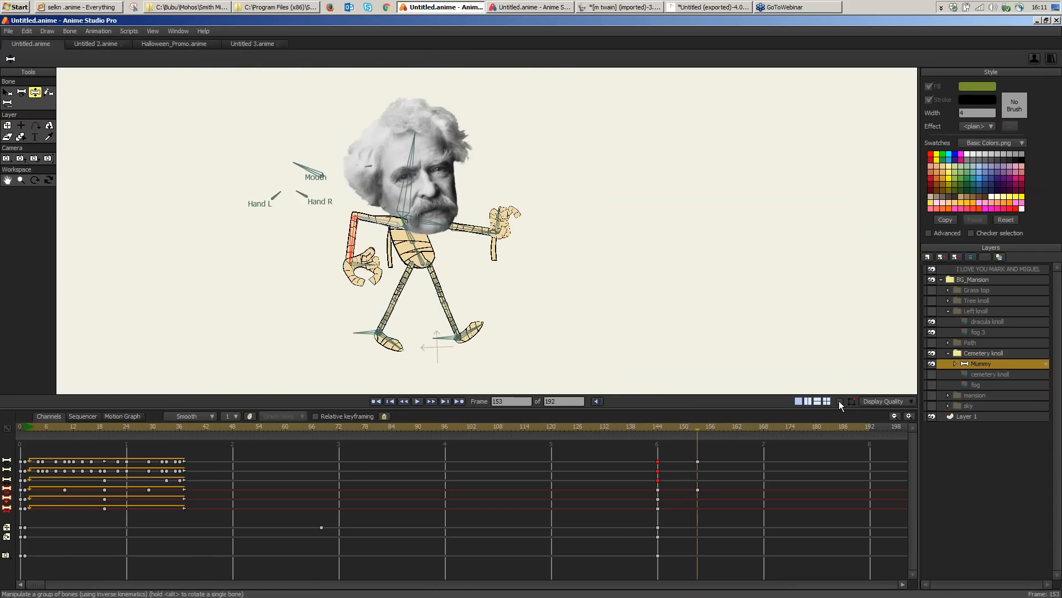
left_click_drag(416, 247, 434, 247)
left_click_drag(411, 194, 366, 249)
key("t")
key("z")
left_click_drag(492, 279, 473, 283)
left_click_drag(487, 183, 468, 144)
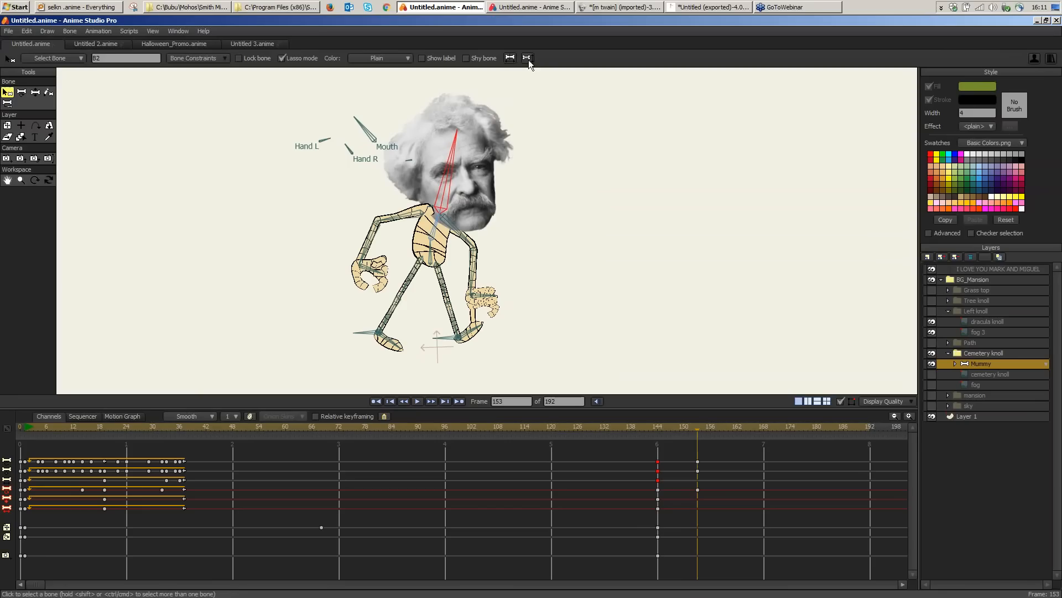
Step: Flip the mummy's head bone at frame 153, then try tilting the head and undo the tilt
left_click(527, 59)
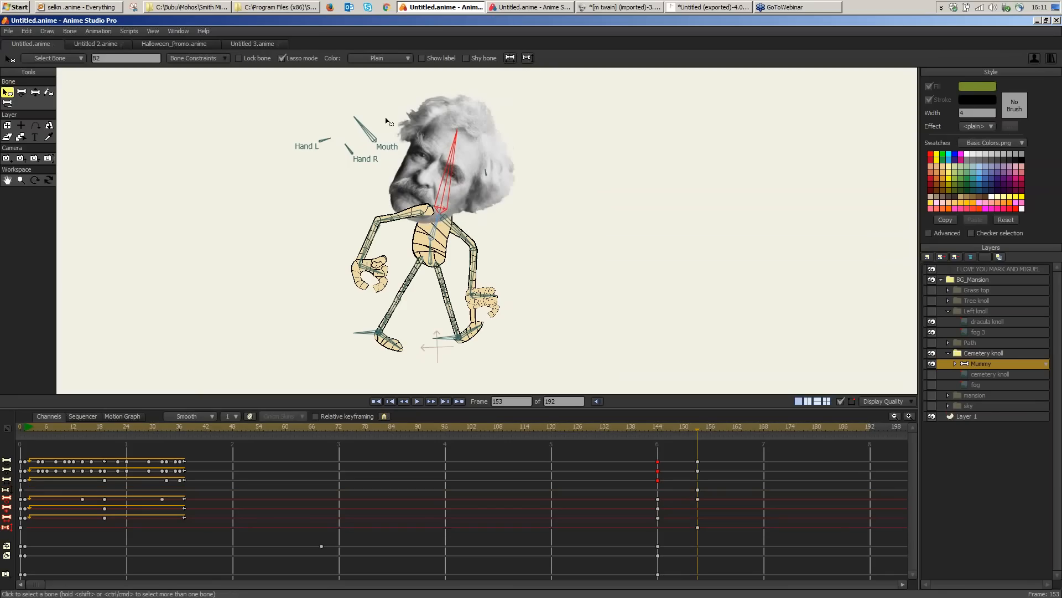
left_click(22, 93)
left_click_drag(458, 137, 436, 168)
key("ctrl+z")
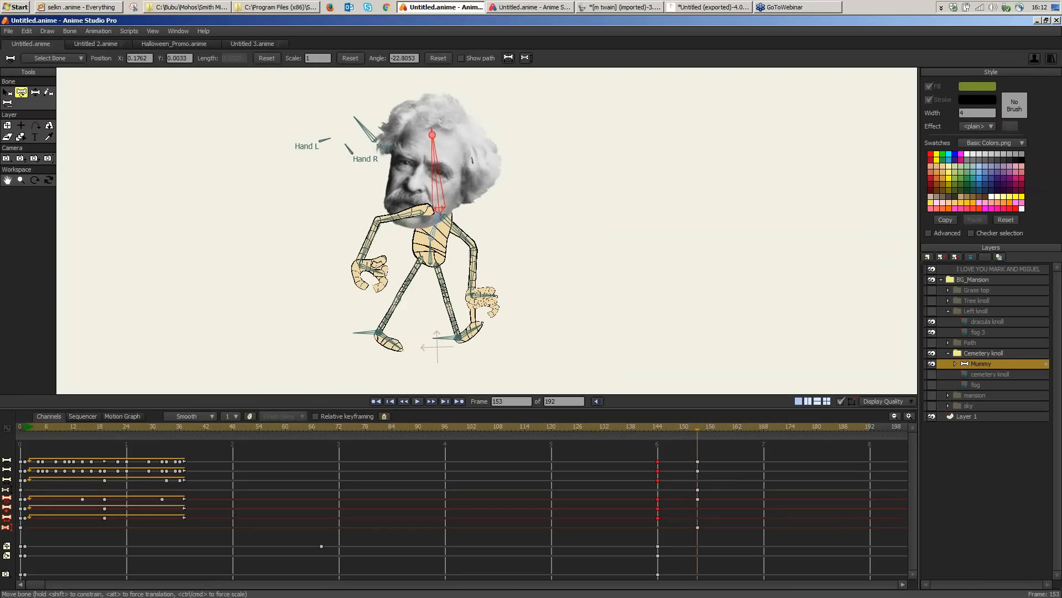
key("ctrl+z")
Step: Repose the mummy's arms, torso and head at frame 153 so it leans back with one arm reaching down behind
left_click_drag(422, 212, 407, 227)
left_click_drag(450, 166, 442, 167)
left_click_drag(438, 216, 415, 232)
left_click_drag(364, 278, 342, 261)
left_click_drag(431, 249, 427, 249)
left_click_drag(403, 236, 382, 255)
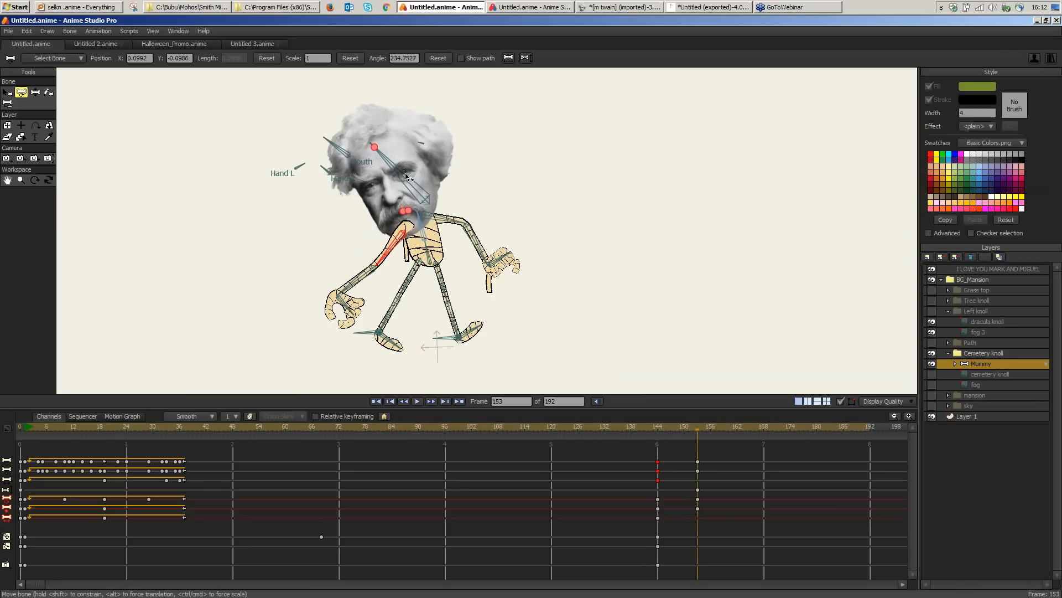
left_click_drag(407, 177, 411, 173)
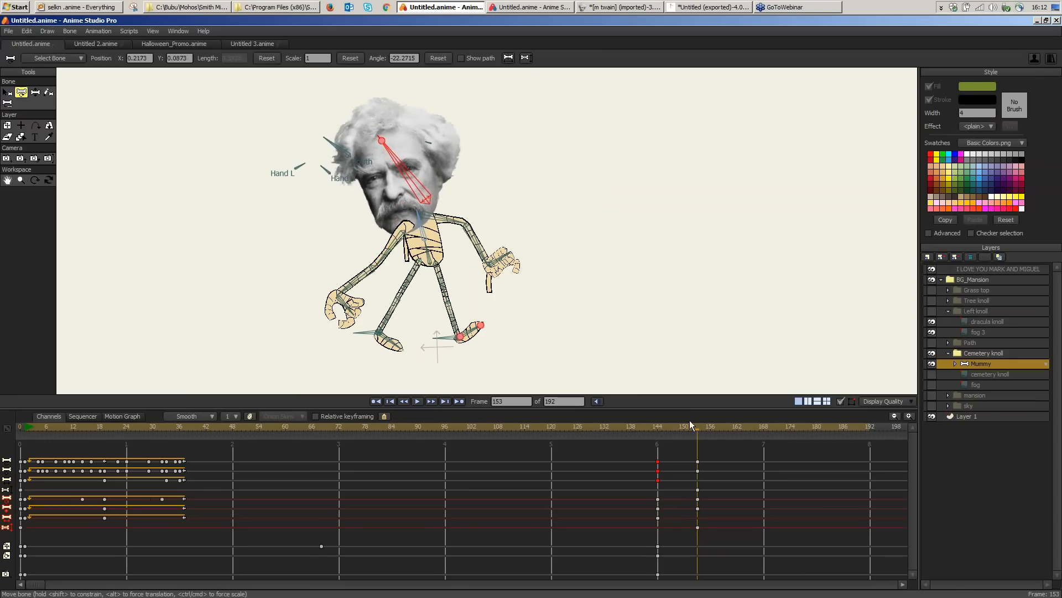
Step: At frame 149, pose the mummy in a crouch with bent knees, lowered head, one arm bent back and one forward
mouse_move(690, 424)
left_mouse_down()
mouse_move(652, 429)
mouse_move(696, 428)
mouse_move(678, 433)
left_mouse_up()
key("z")
left_click_drag(425, 260, 427, 281)
left_click_drag(413, 177, 441, 166)
key("t")
left_click_drag(424, 228, 422, 237)
key("z")
left_click_drag(413, 302, 366, 242)
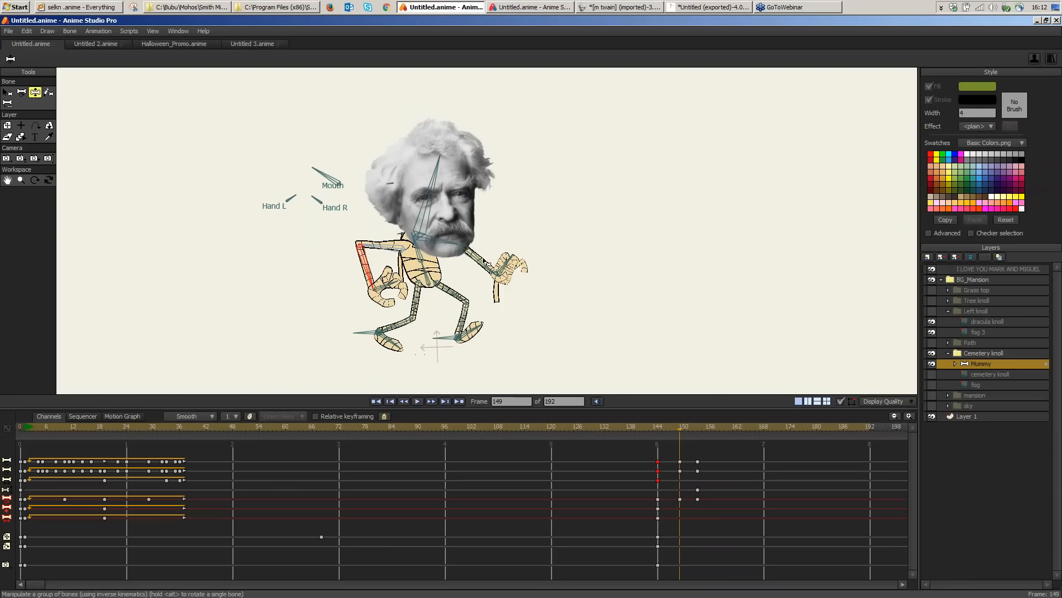
mouse_move(479, 264)
left_mouse_down()
mouse_move(477, 225)
mouse_move(456, 266)
mouse_move(468, 260)
mouse_move(467, 279)
left_mouse_up()
Step: Move the mummy's frame 153 pose keyframes to frame 151 and scrub through the turn
left_click_drag(707, 456, 694, 517)
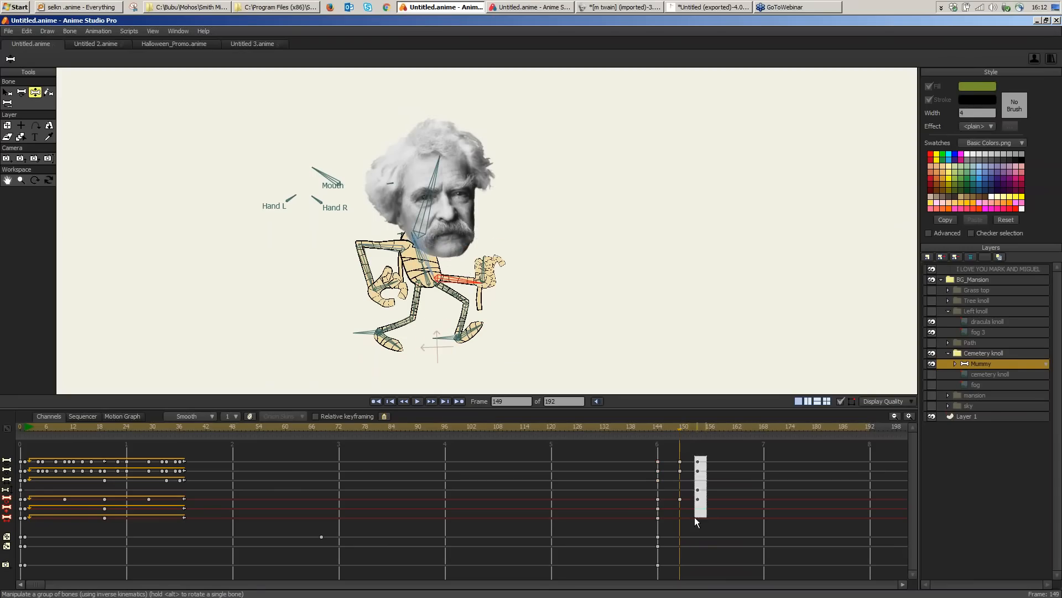
left_click_drag(699, 467, 690, 470)
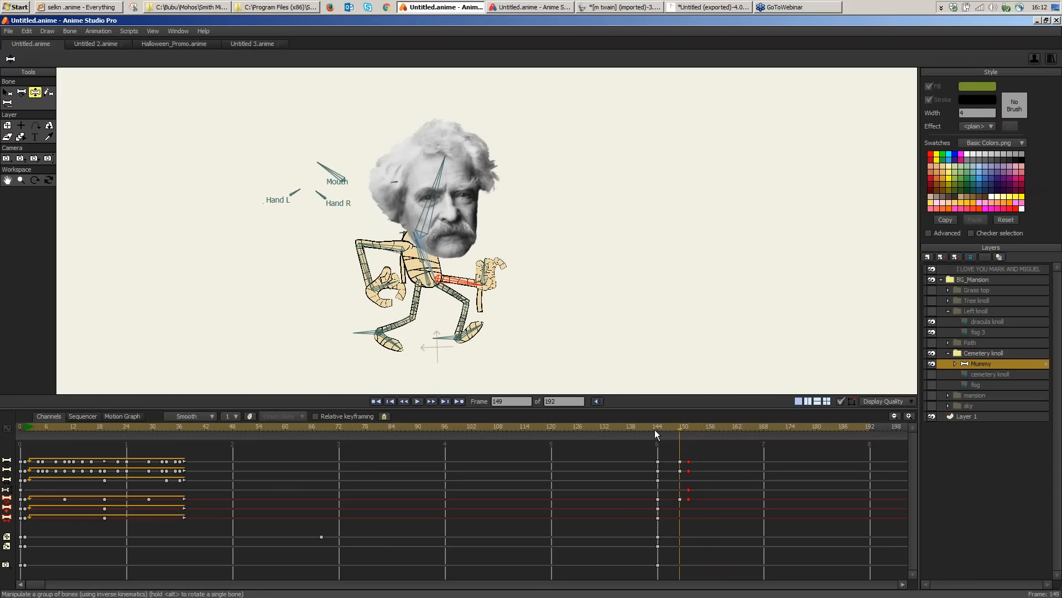
left_click_drag(655, 430, 689, 445)
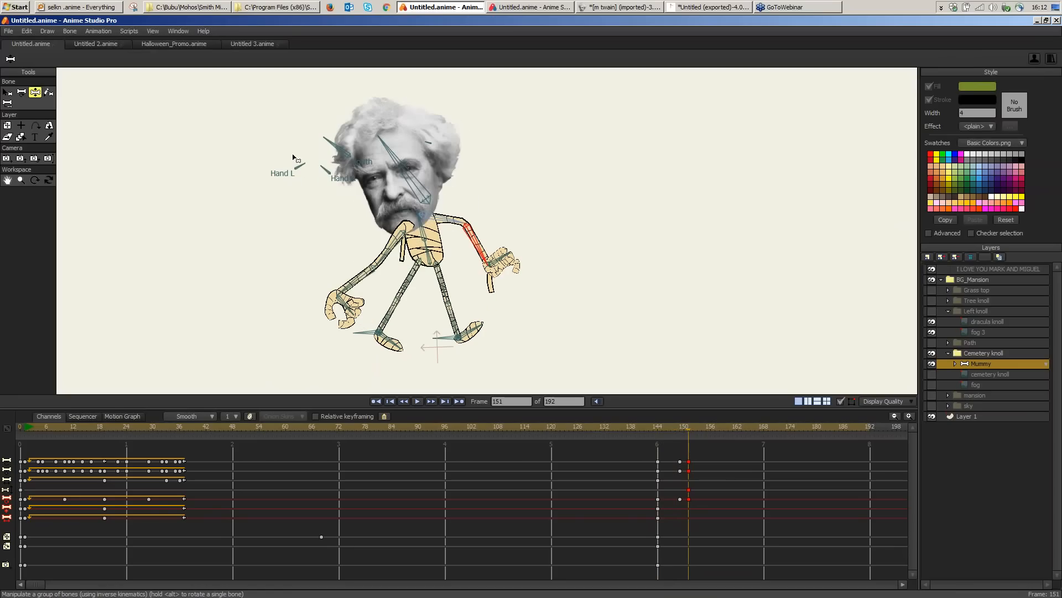
Step: Move the head bone's flip keyframe to frame 149 and scrub through the mummy's turn
left_click(6, 92)
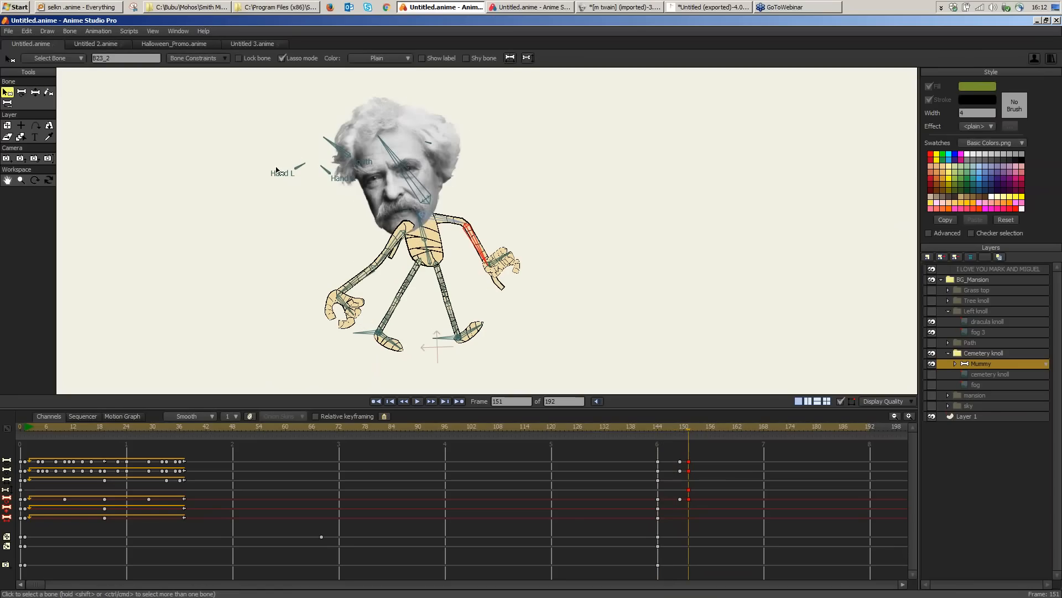
left_click(408, 171)
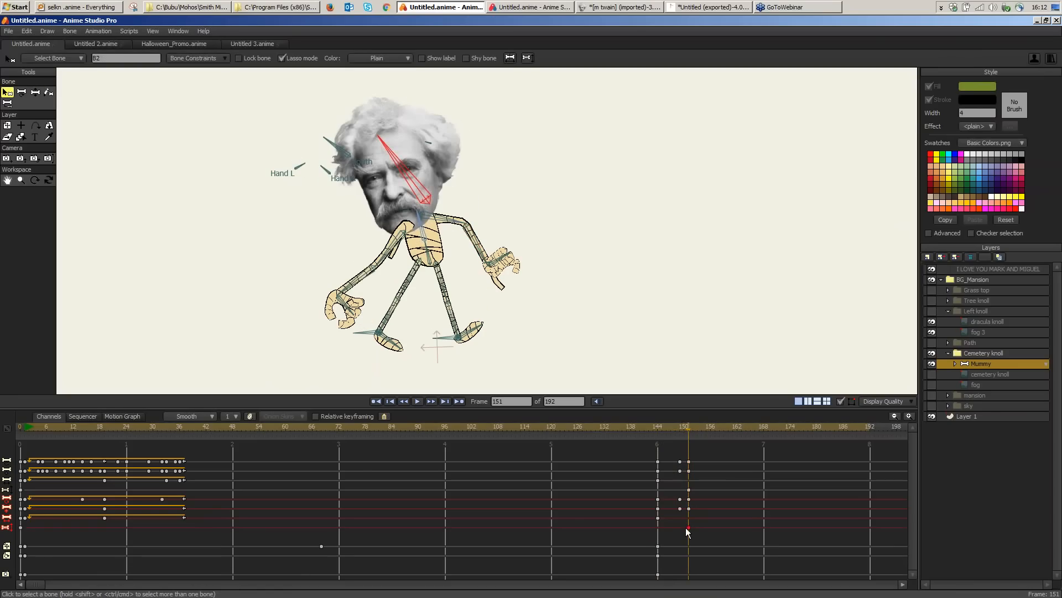
left_click_drag(681, 529, 680, 528)
left_click(651, 426)
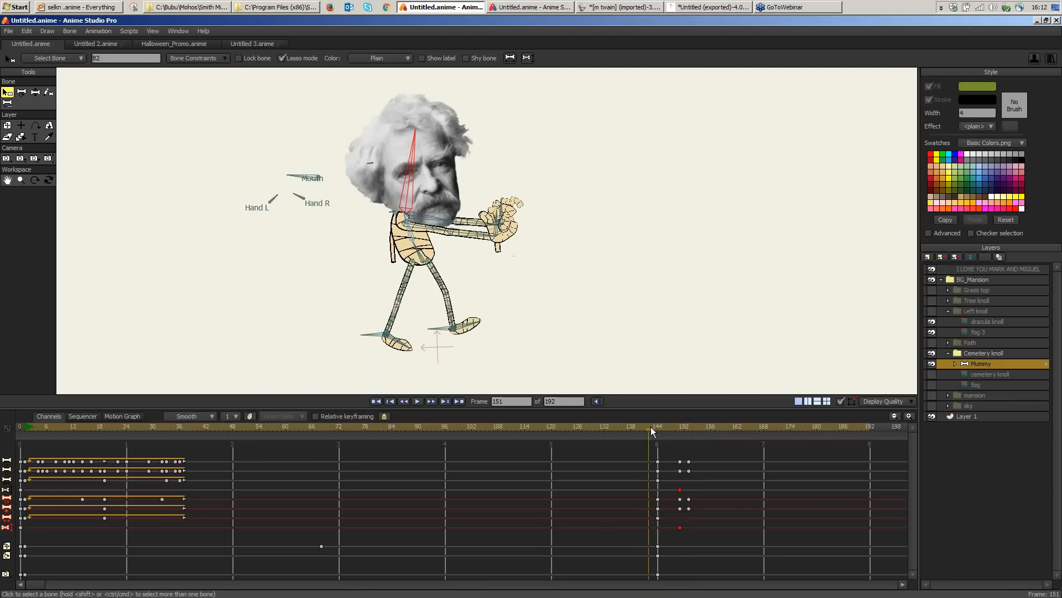
left_click_drag(662, 429, 688, 442)
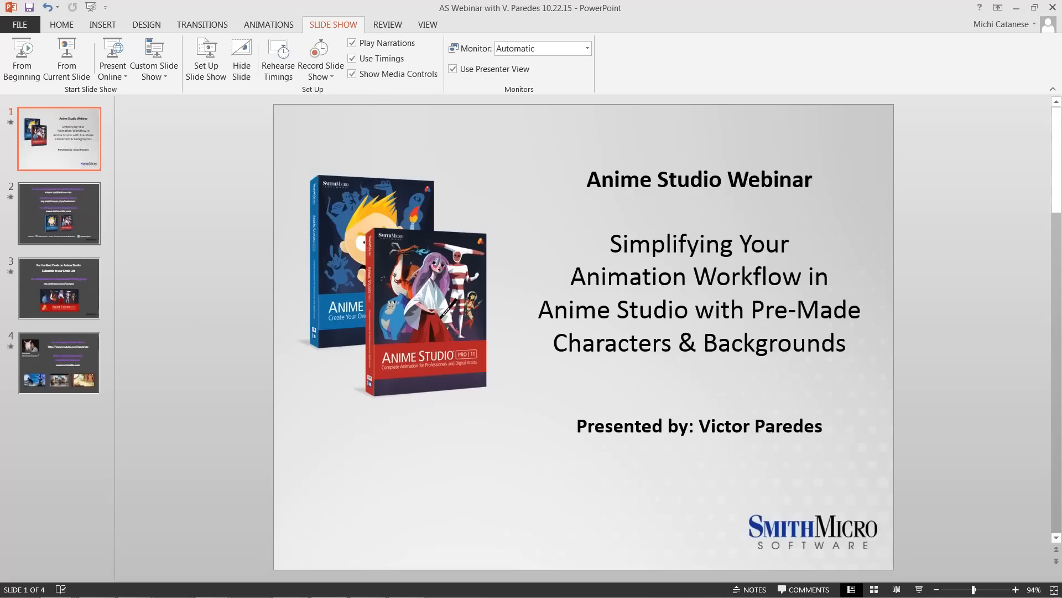
Step: Switch to PowerPoint and start the webinar slide show from slide 2
left_click(59, 213)
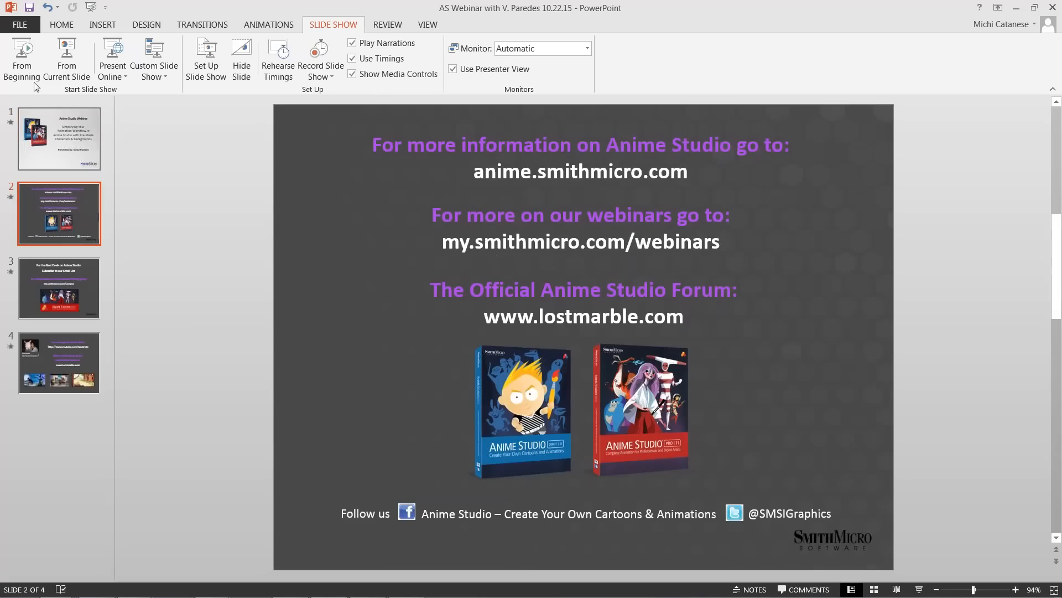
left_click(66, 55)
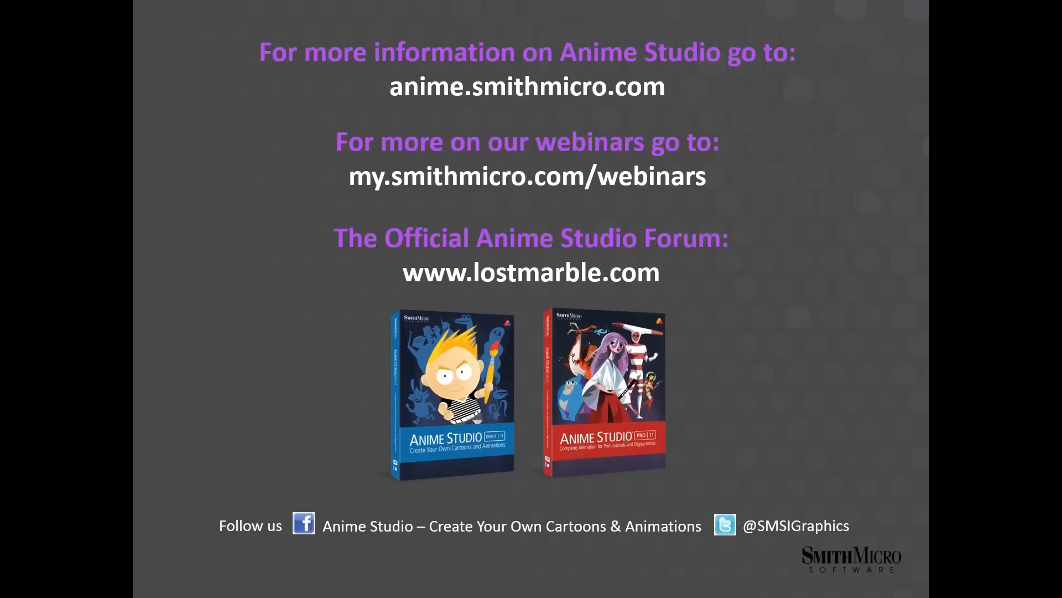